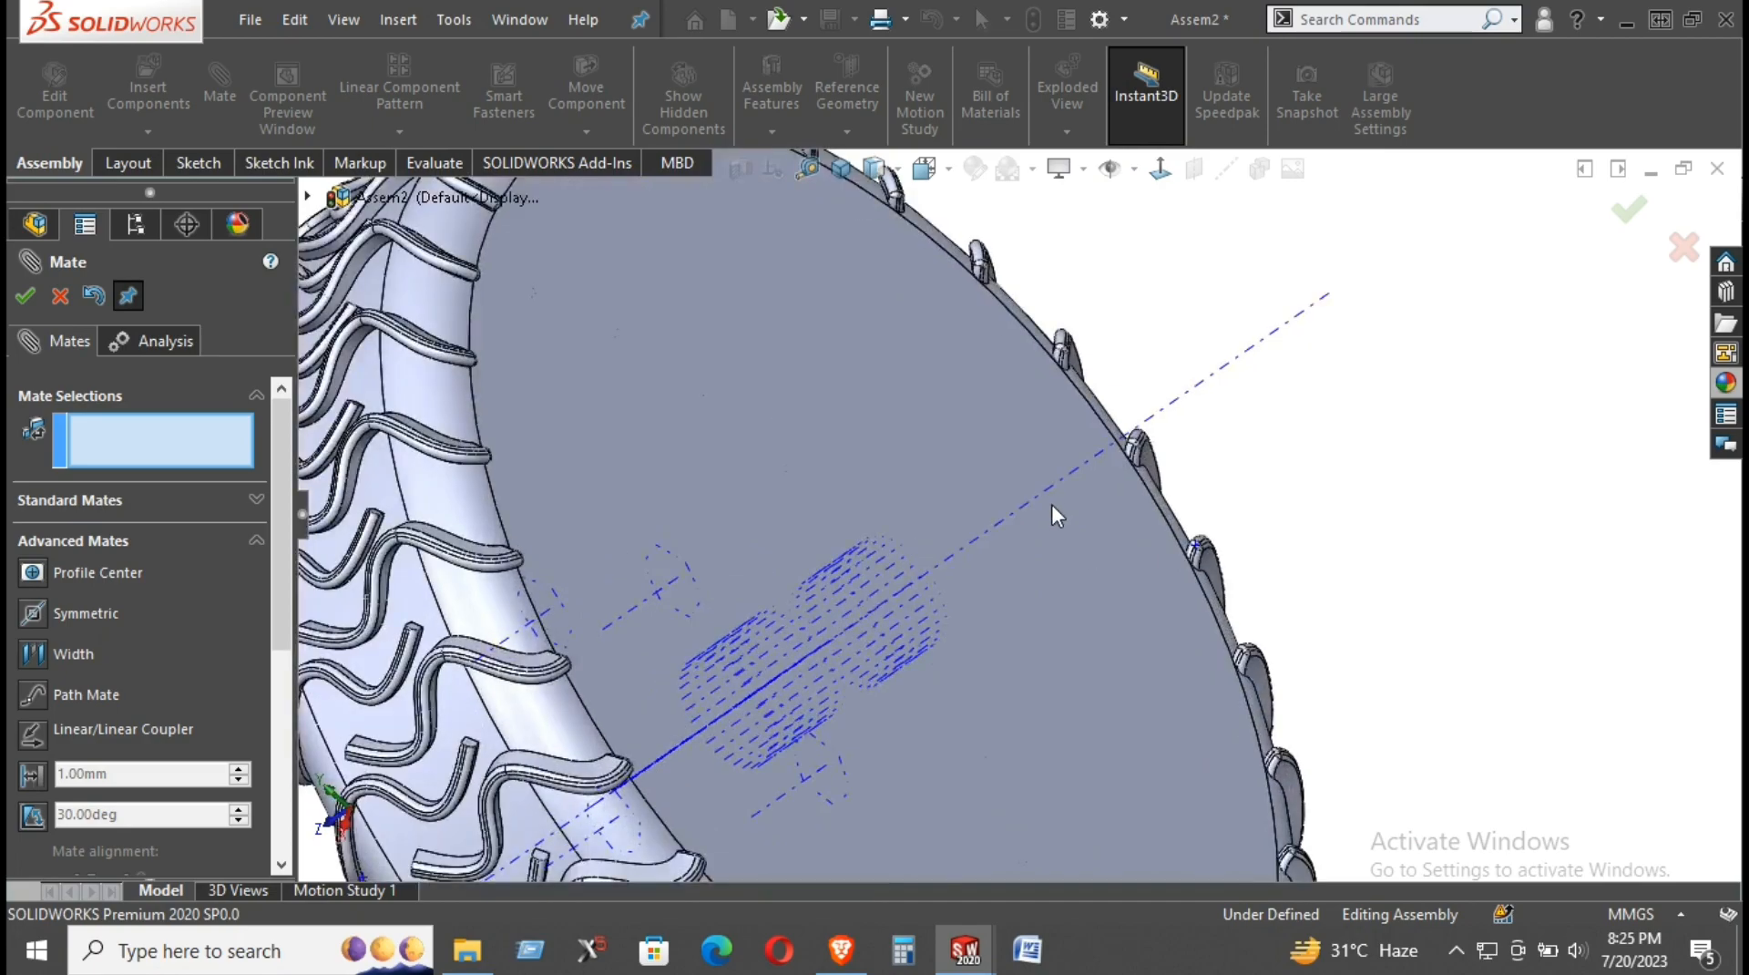
{"action": "left_click", "coordinate": [1044, 489]}
{"action": "scroll", "coordinate": [1075, 510], "scroll_direction": "up", "scroll_amount": 2}
{"action": "scroll", "coordinate": [1093, 521], "scroll_direction": "up", "scroll_amount": 1}
{"action": "middle_click_drag", "start_coordinate": [1097, 521], "coordinate": [1277, 426]}
{"action": "scroll", "coordinate": [1047, 607], "scroll_direction": "up", "scroll_amount": 4}
{"action": "scroll", "coordinate": [1013, 527], "scroll_direction": "up", "scroll_amount": 3}
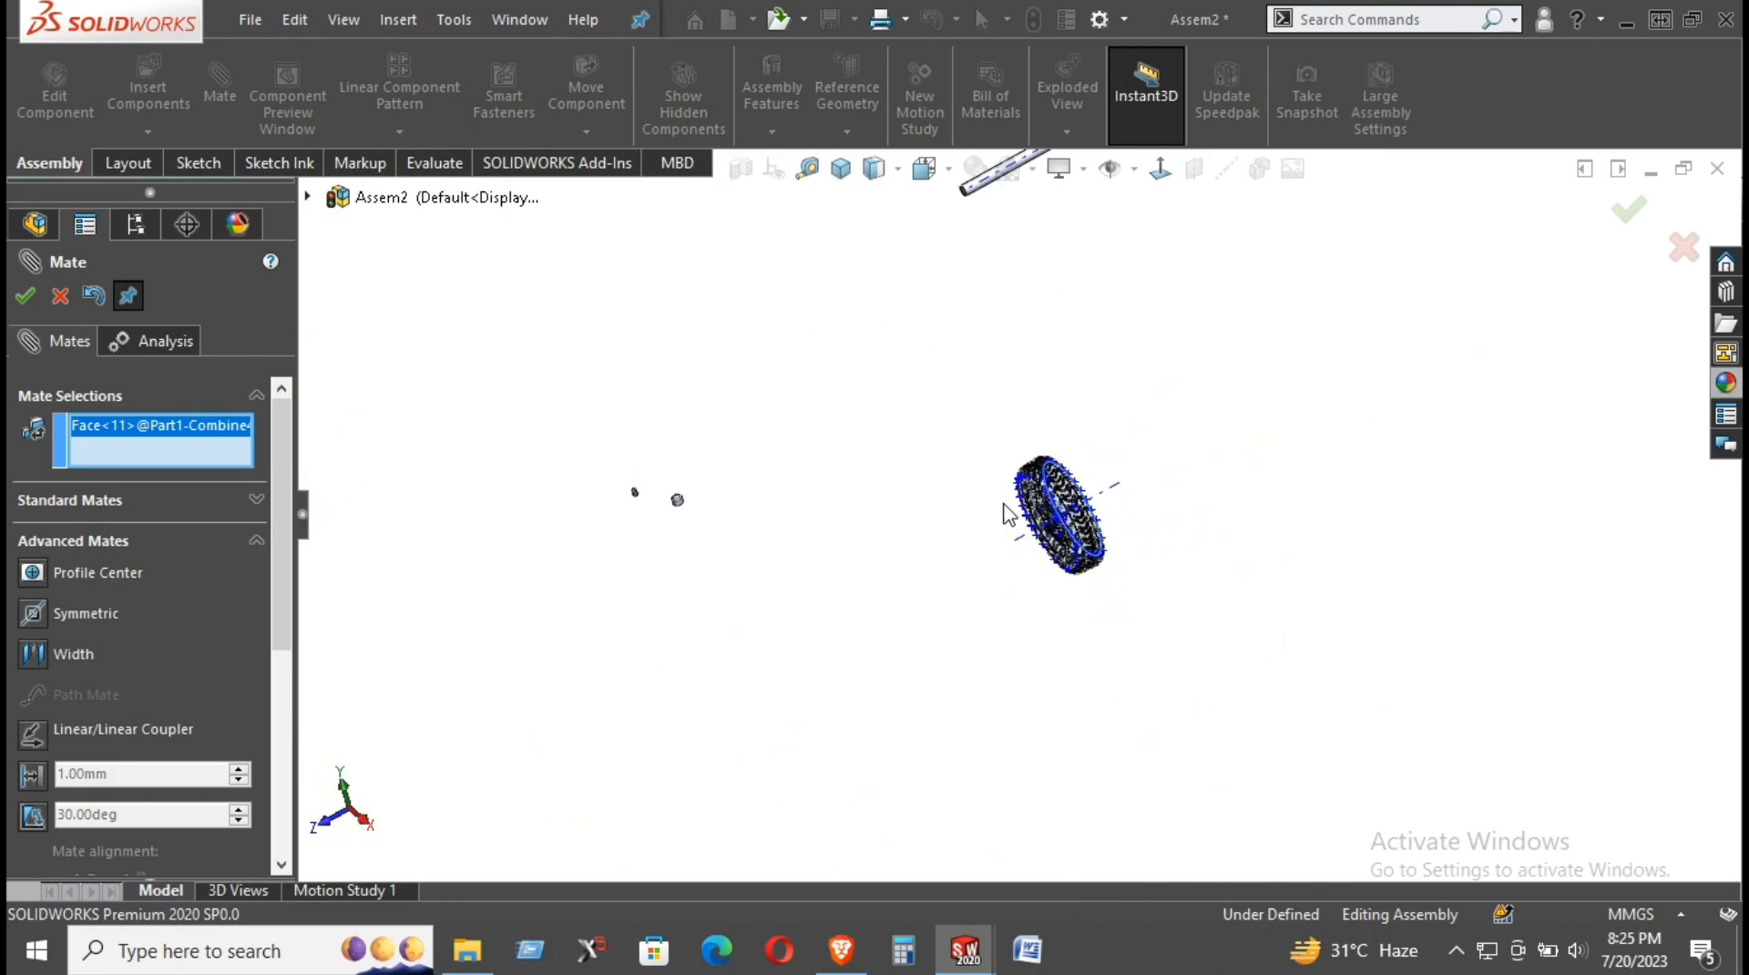
{"action": "scroll", "coordinate": [955, 235], "scroll_direction": "down", "scroll_amount": 7}
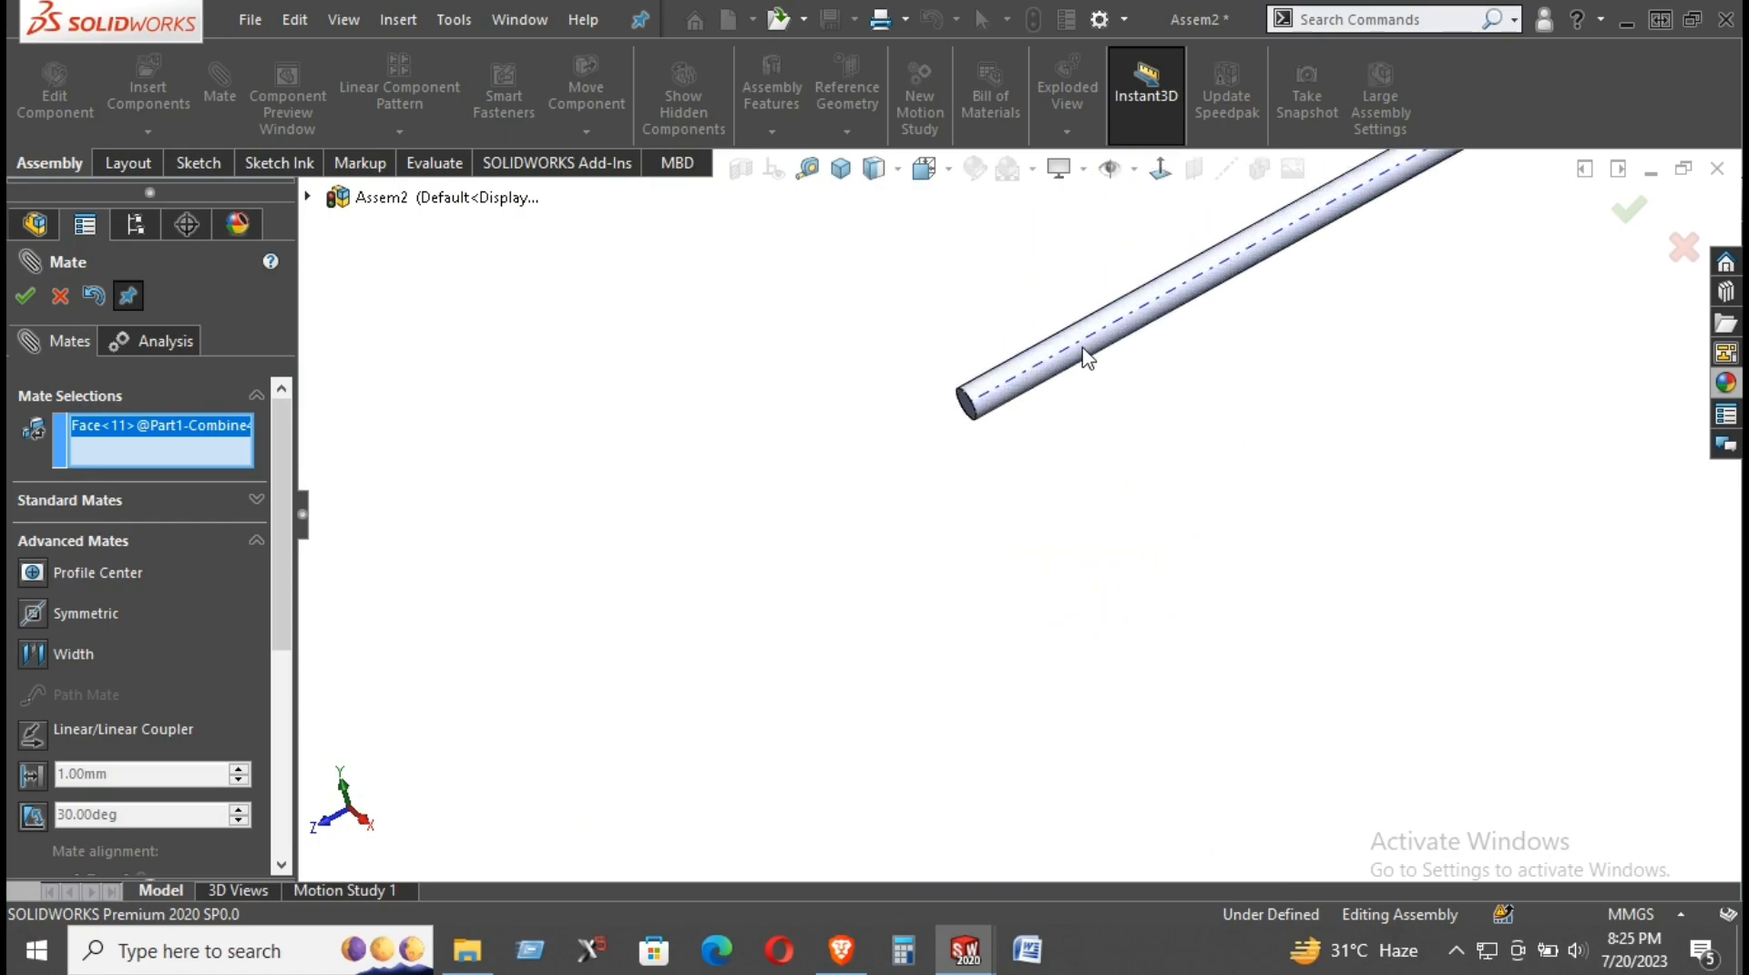
{"action": "left_click", "coordinate": [1084, 352]}
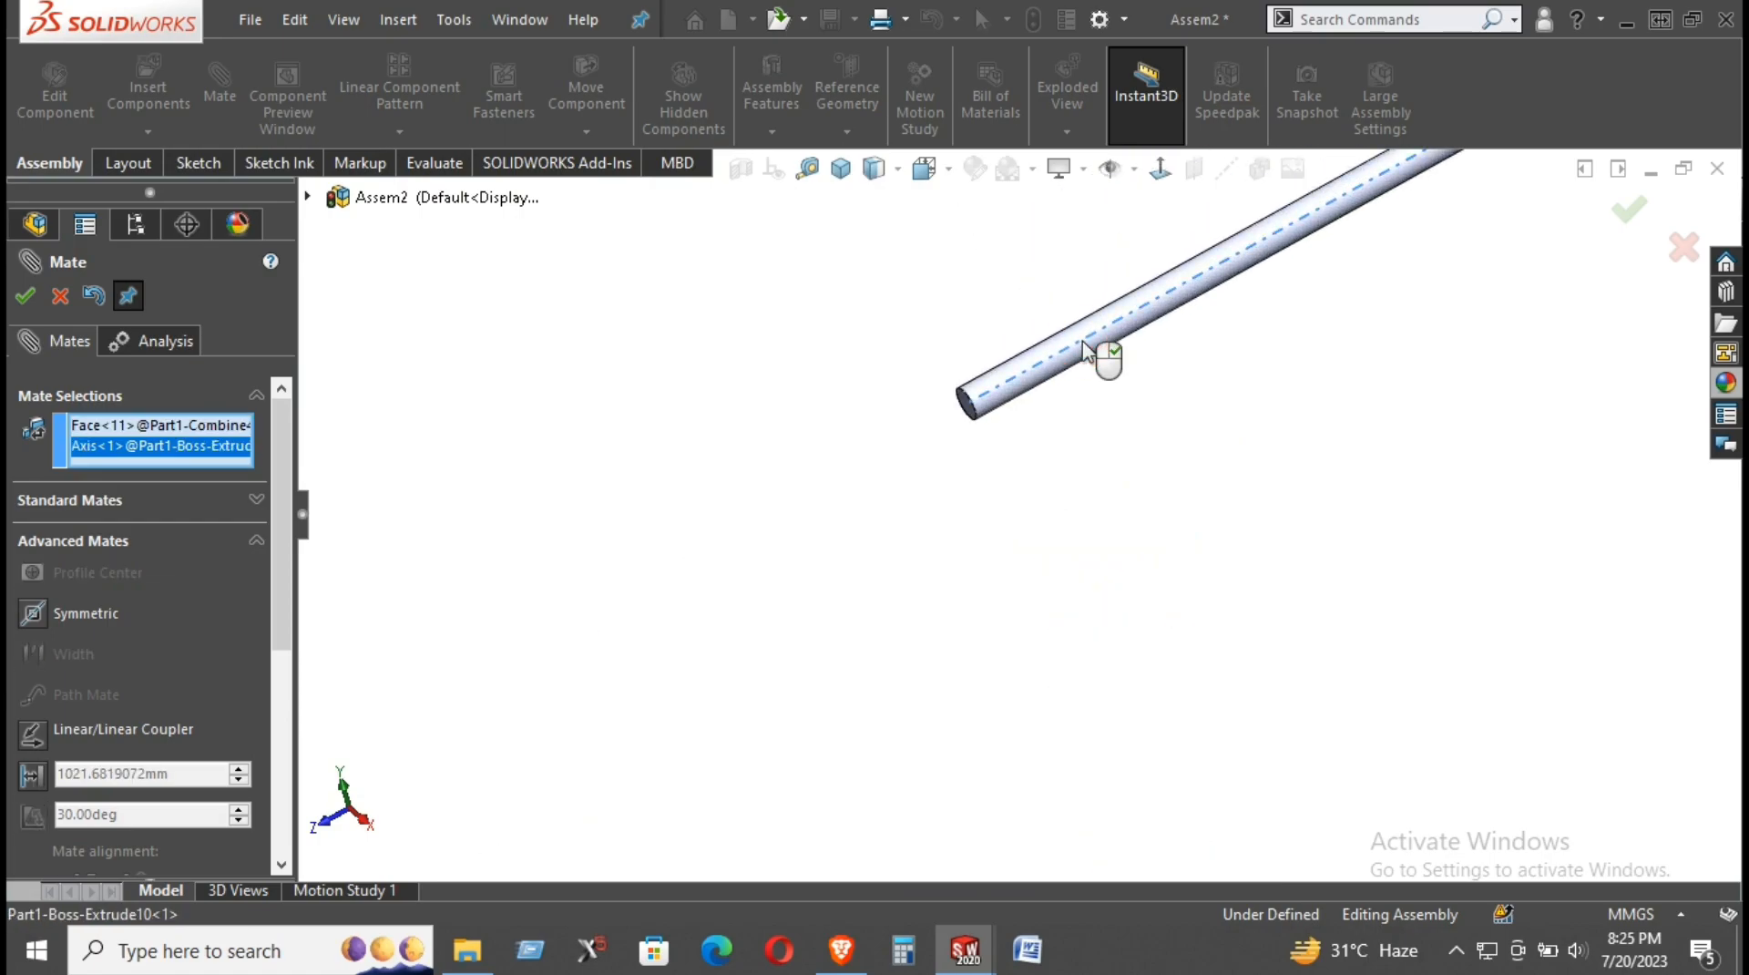
{"action": "scroll", "coordinate": [1182, 445], "scroll_direction": "up", "scroll_amount": 4}
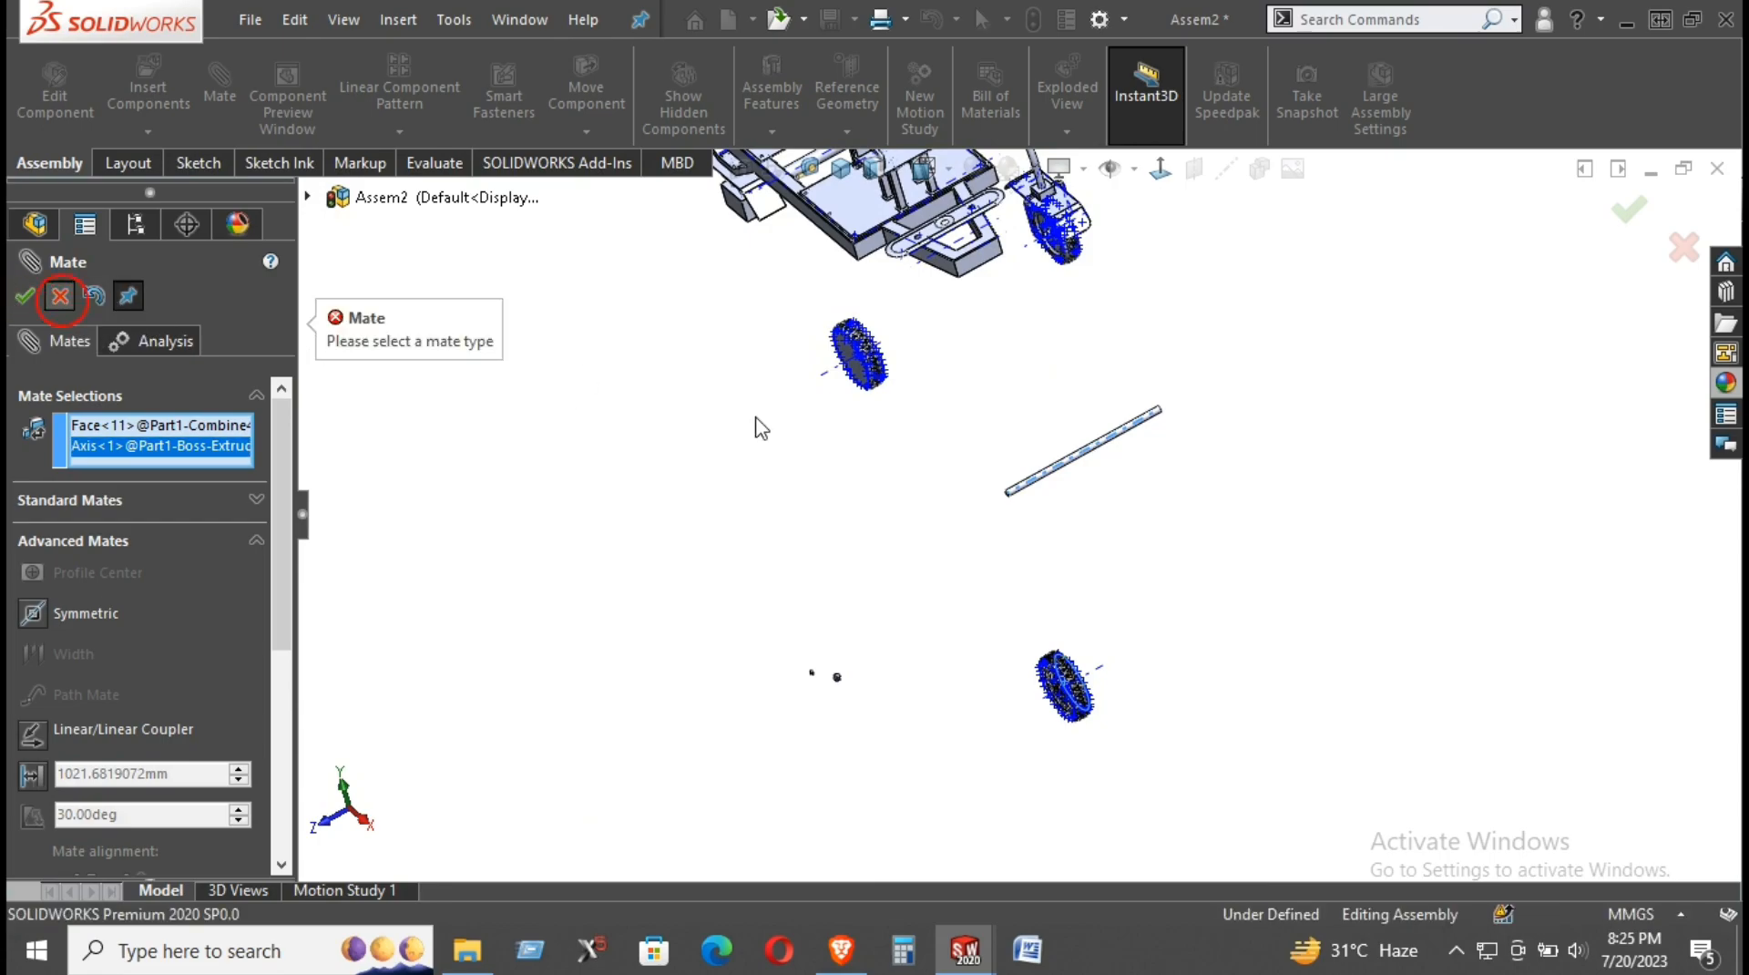
{"action": "key", "text": "Escape"}
Step: Add a coincident mate between the loose rod's axis and the central axis of the Part1-Mirror4 wheel
{"action": "scroll", "coordinate": [1023, 496], "scroll_direction": "down", "scroll_amount": 7}
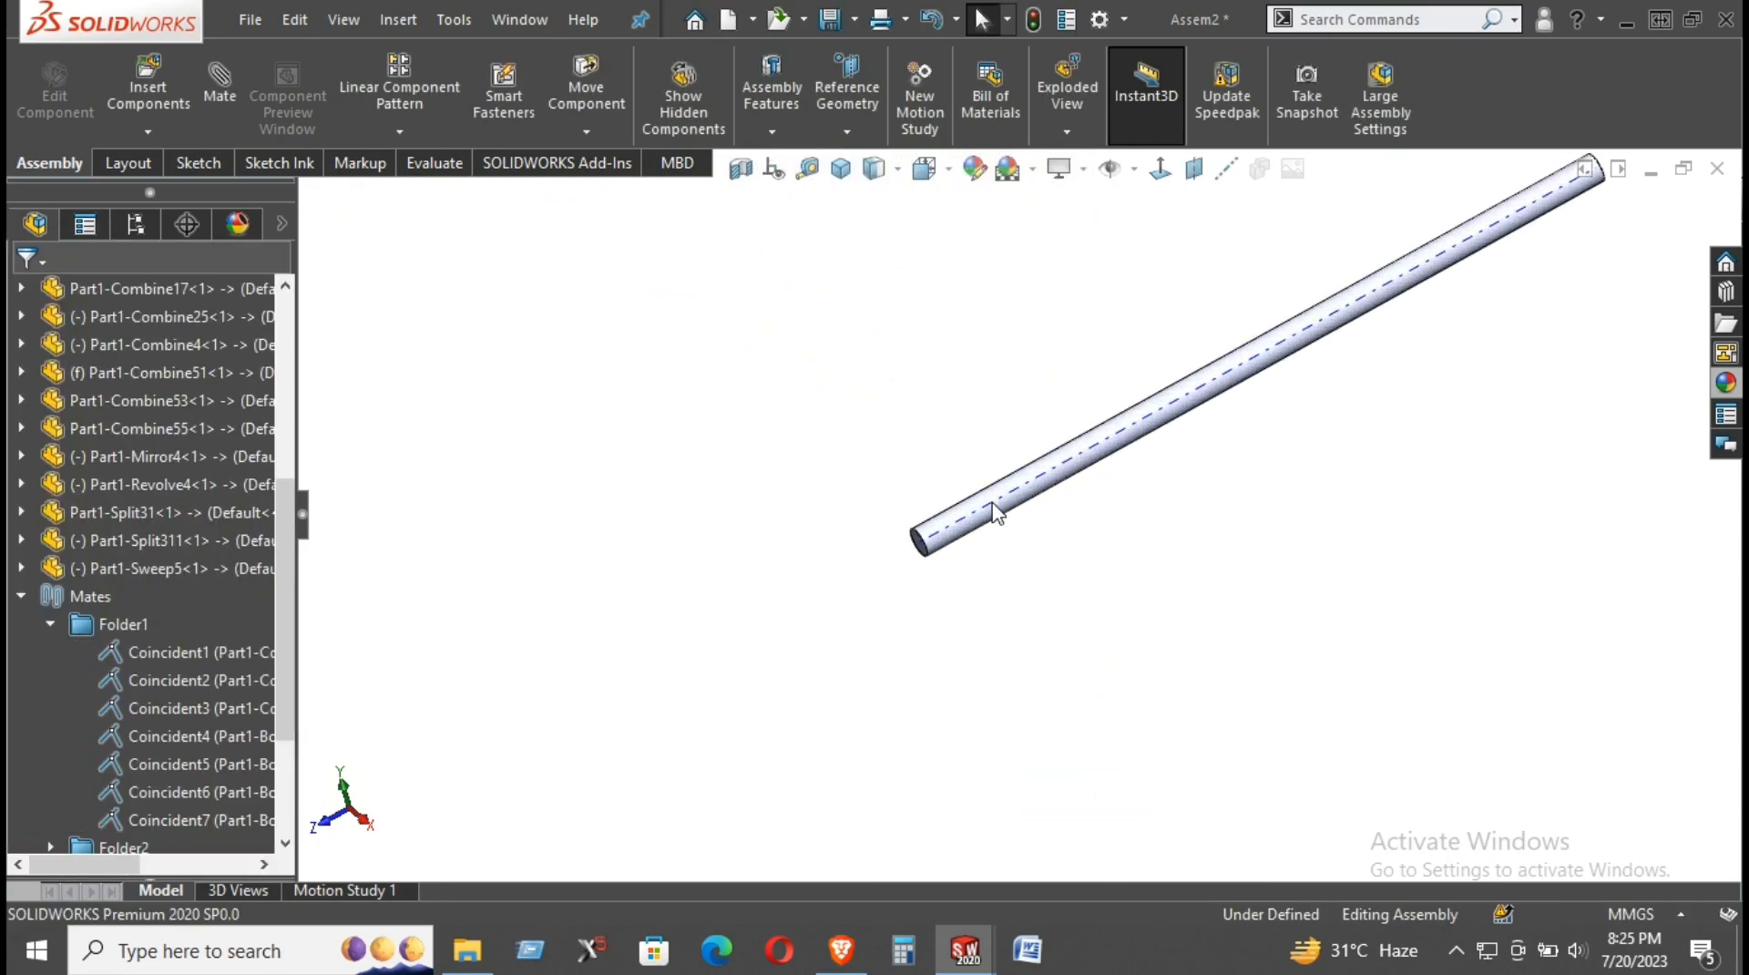
{"action": "left_click", "coordinate": [992, 509]}
{"action": "scroll", "coordinate": [1002, 515], "scroll_direction": "up", "scroll_amount": 4}
{"action": "left_click", "coordinate": [234, 81]}
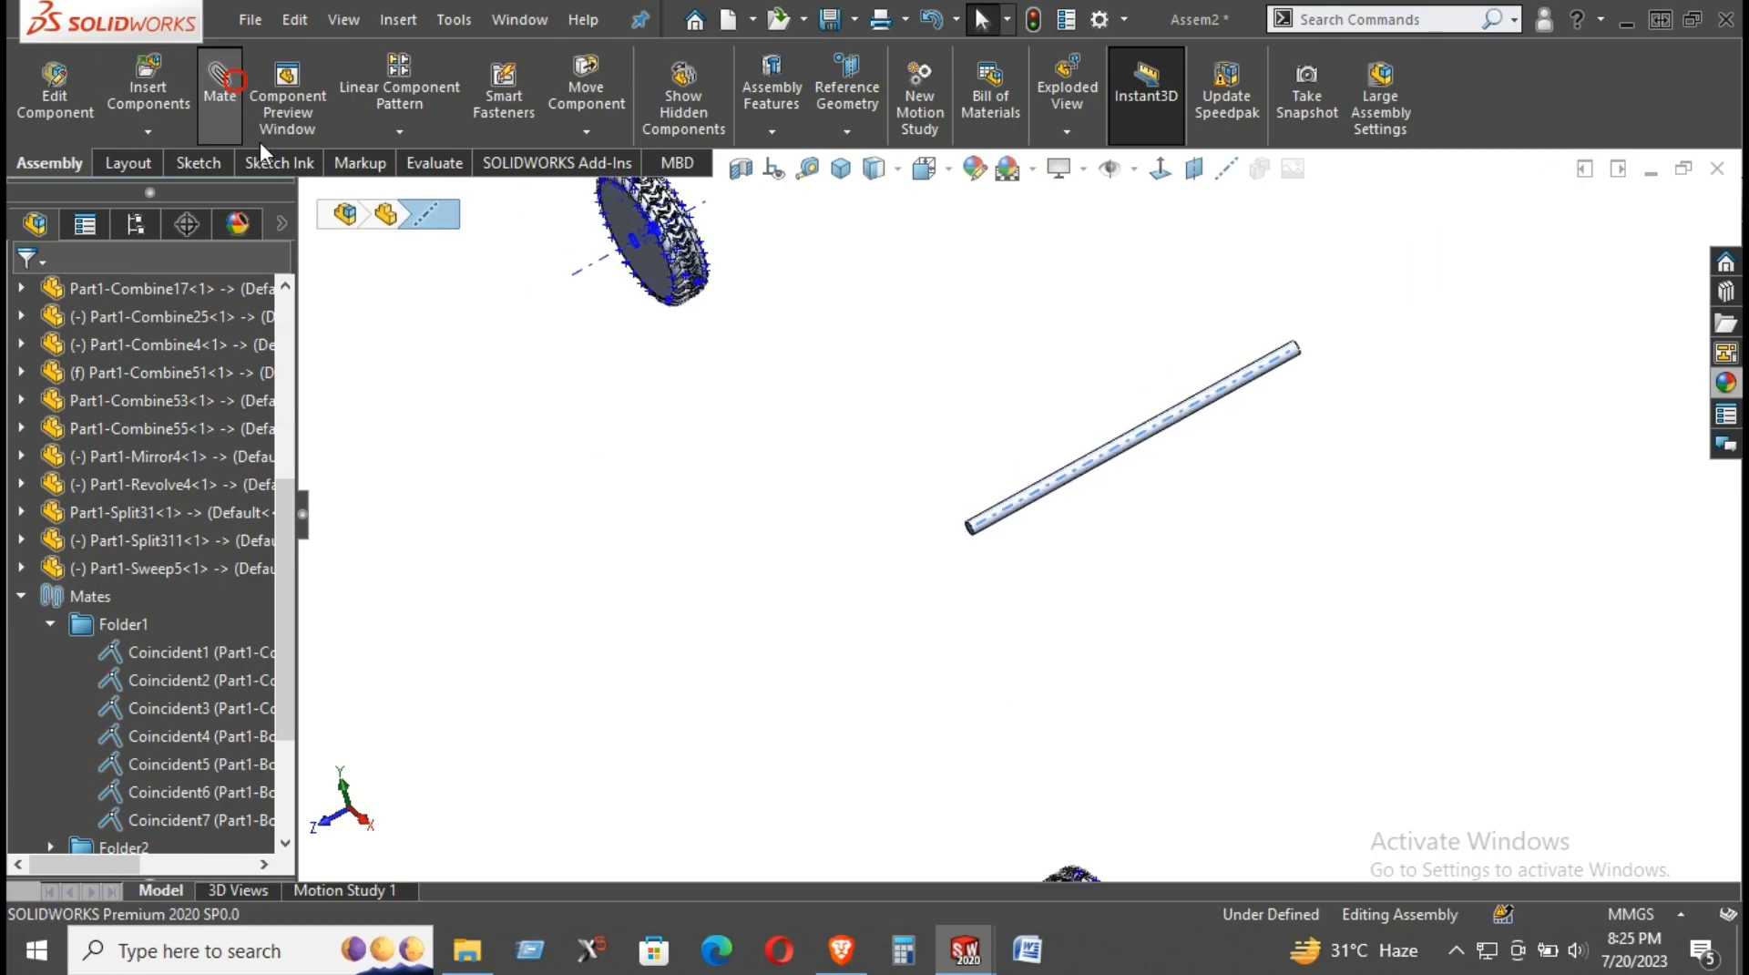
{"action": "scroll", "coordinate": [769, 304], "scroll_direction": "up", "scroll_amount": 2}
{"action": "scroll", "coordinate": [742, 200], "scroll_direction": "down", "scroll_amount": 5}
{"action": "scroll", "coordinate": [846, 312], "scroll_direction": "down", "scroll_amount": 10}
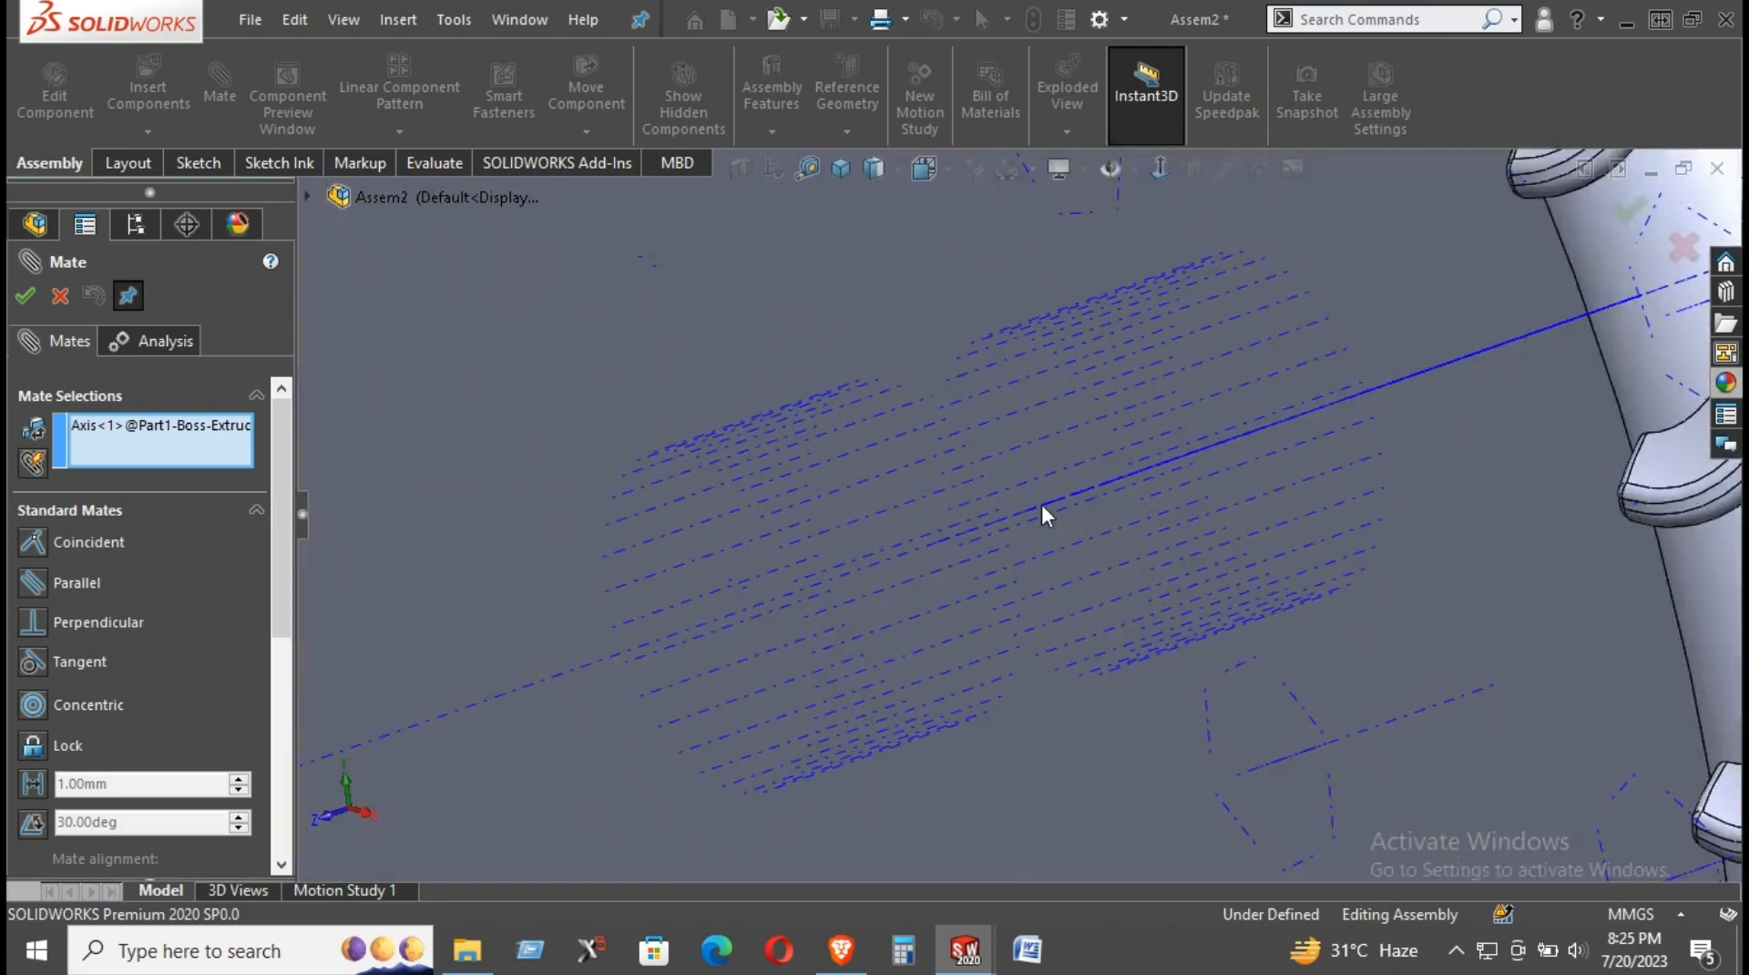
{"action": "left_click", "coordinate": [1044, 506]}
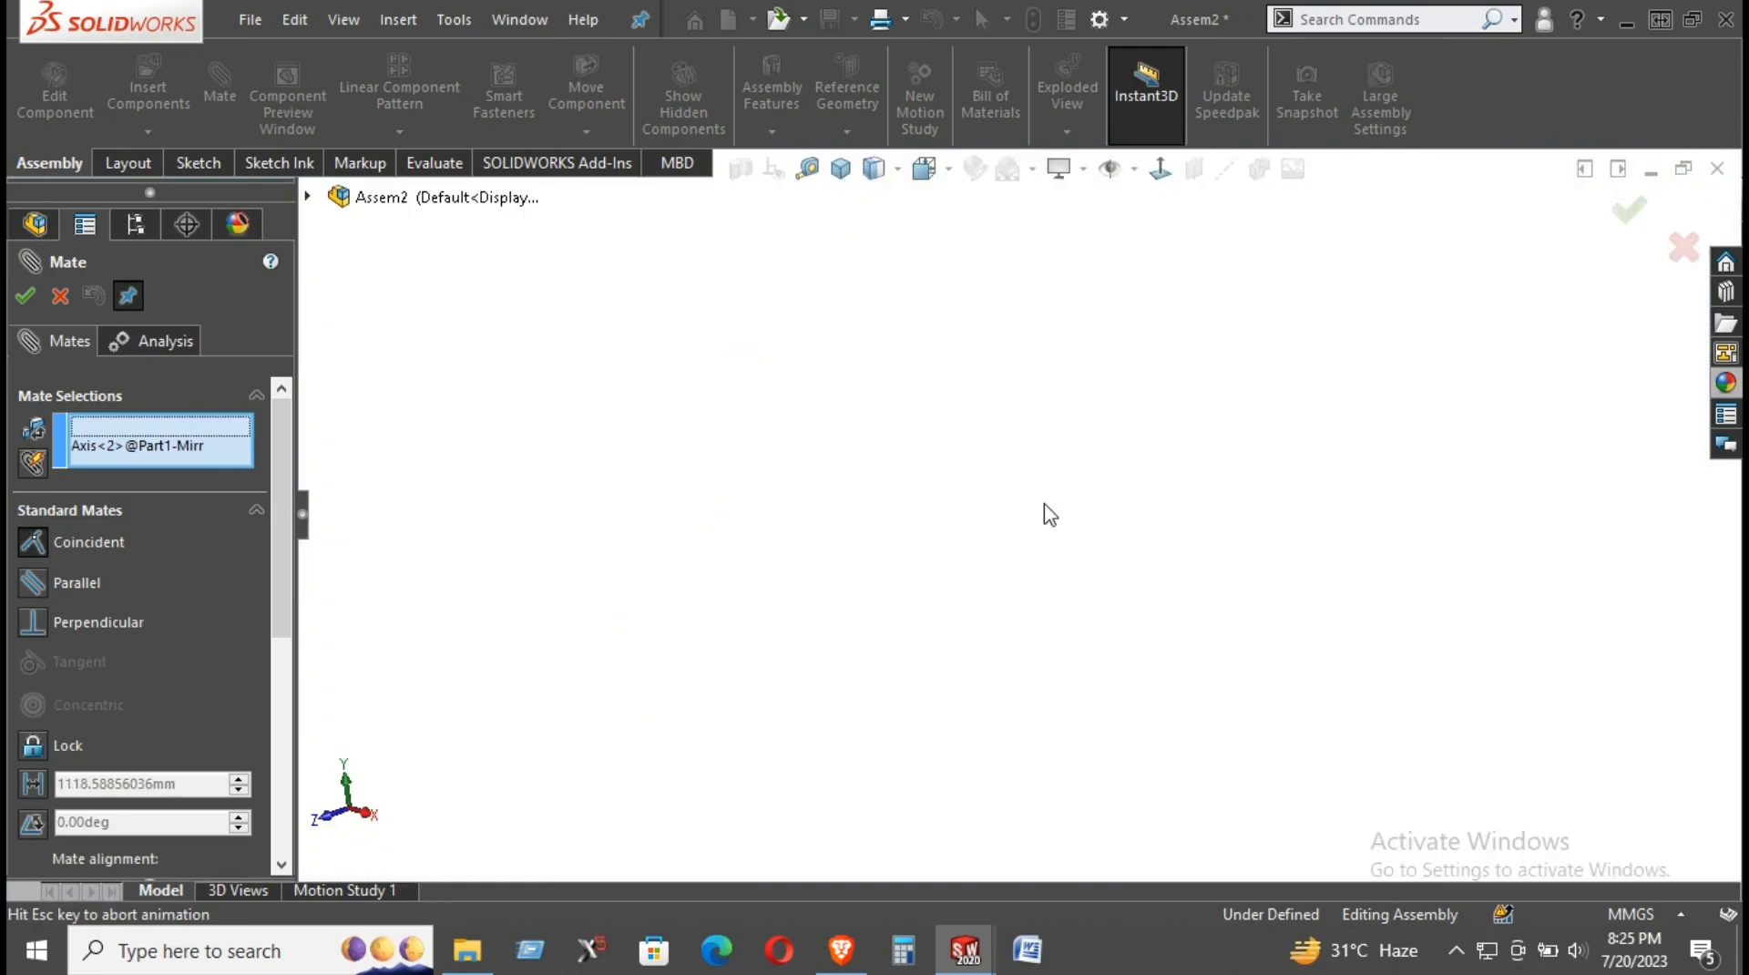
{"action": "left_click", "coordinate": [1363, 479]}
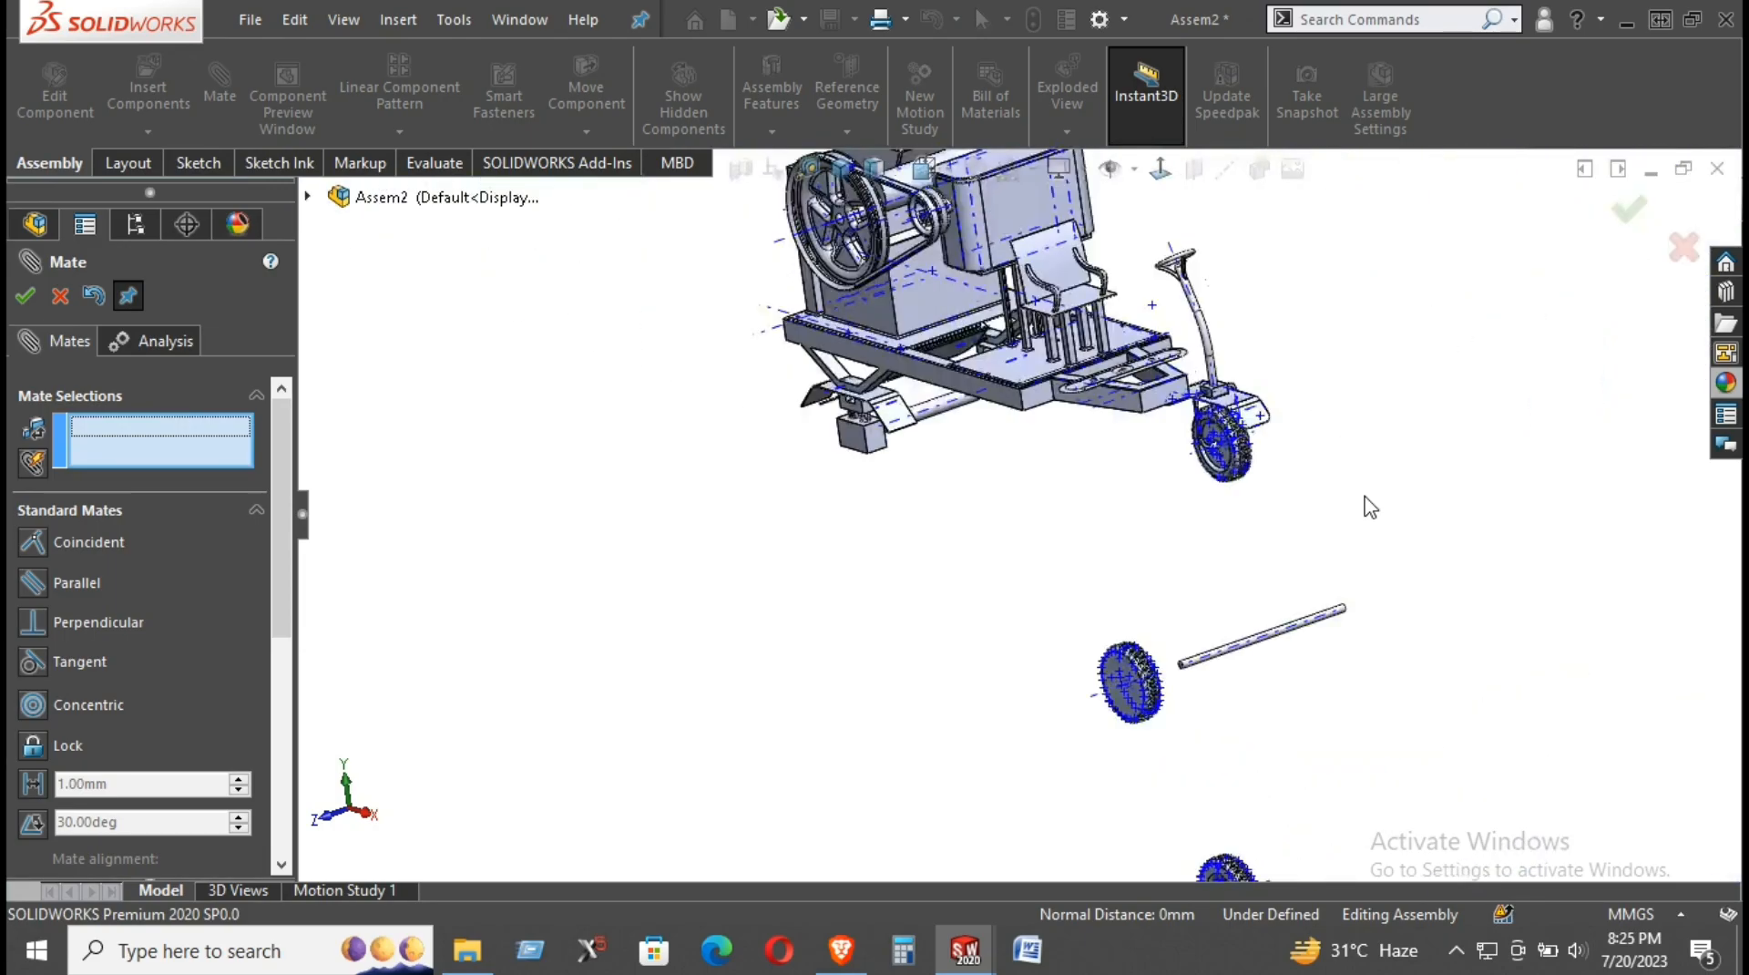
Step: Add a coincident mate between the rod's end face and the flat inner face of the Part1-Mirror4 wheel
{"action": "middle_click_drag", "start_coordinate": [1239, 500], "coordinate": [1039, 683]}
{"action": "left_click_drag", "start_coordinate": [958, 674], "coordinate": [1394, 622]}
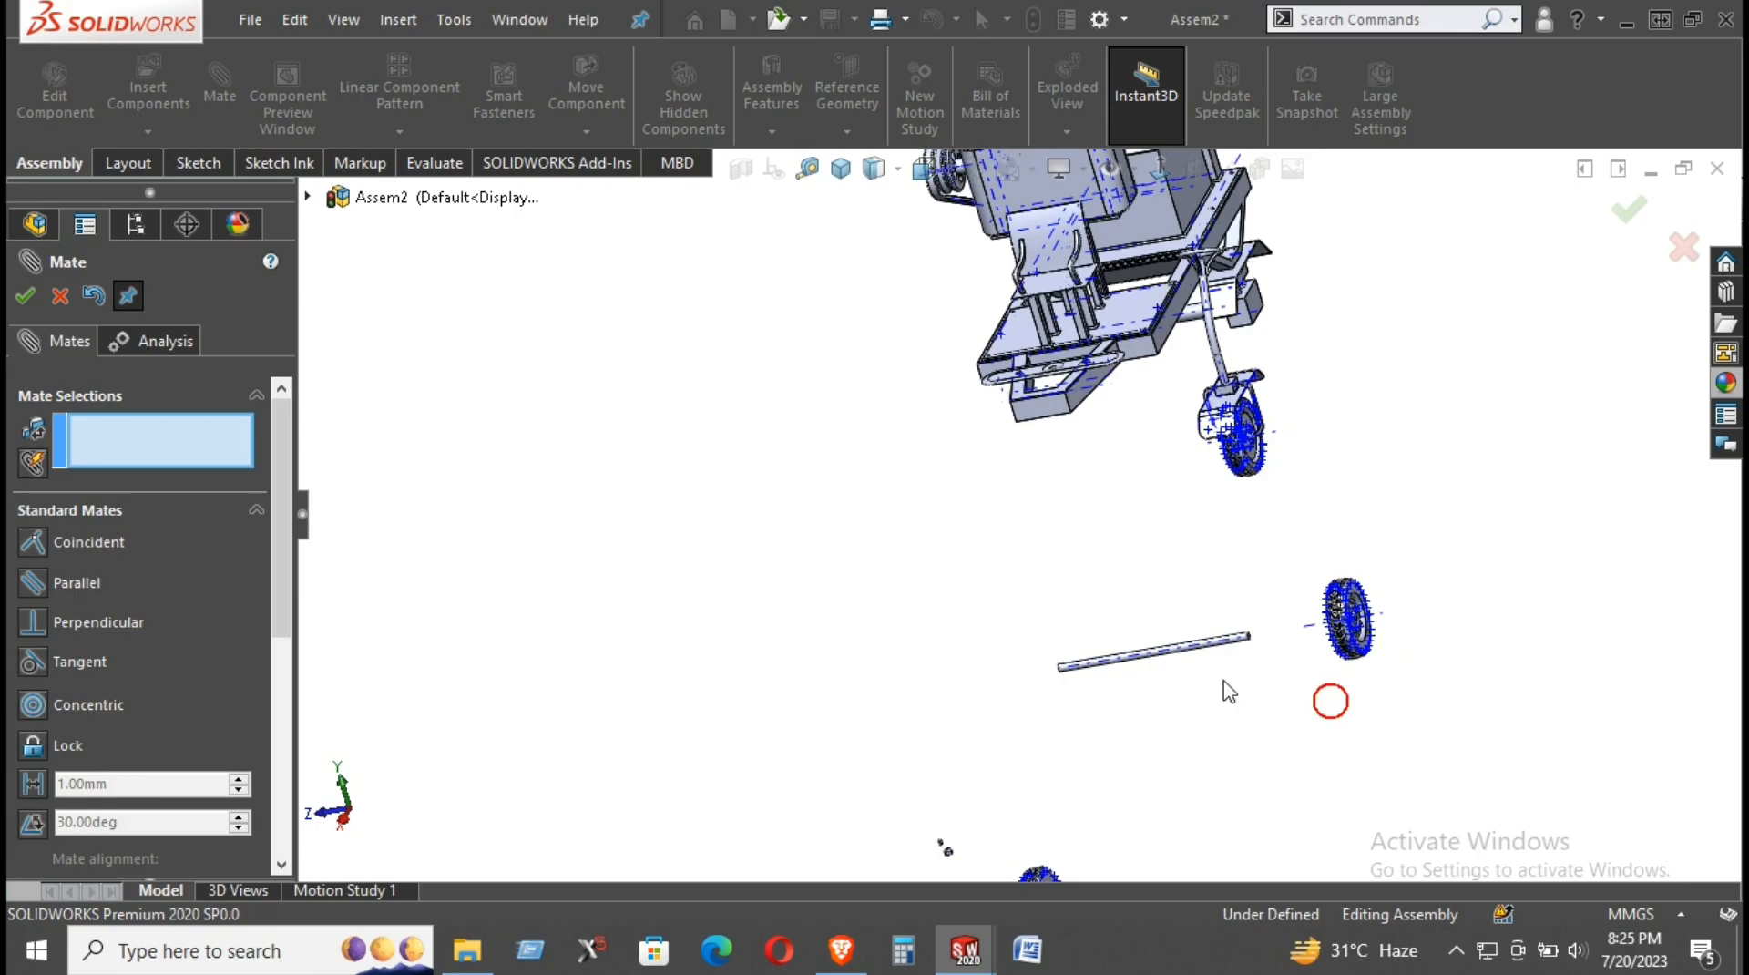
{"action": "scroll", "coordinate": [1326, 620], "scroll_direction": "down", "scroll_amount": 8}
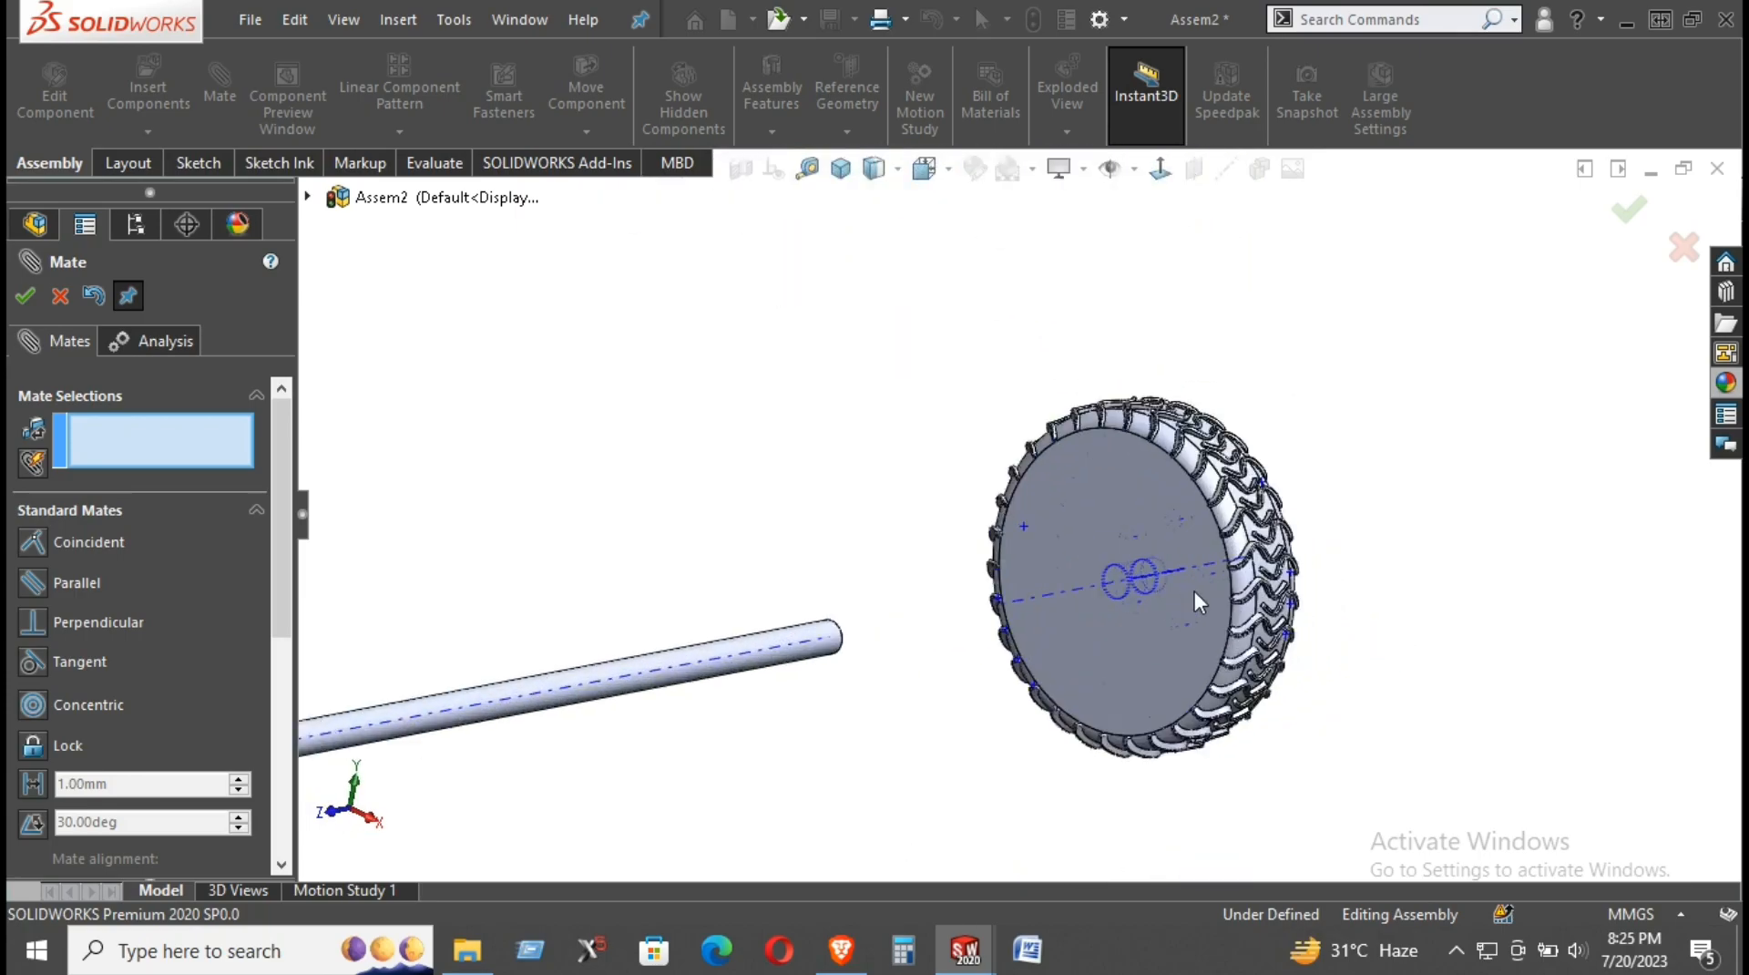
{"action": "middle_click_drag", "start_coordinate": [1144, 497], "coordinate": [922, 570]}
{"action": "scroll", "coordinate": [674, 679], "scroll_direction": "down", "scroll_amount": 2}
{"action": "scroll", "coordinate": [888, 644], "scroll_direction": "down", "scroll_amount": 3}
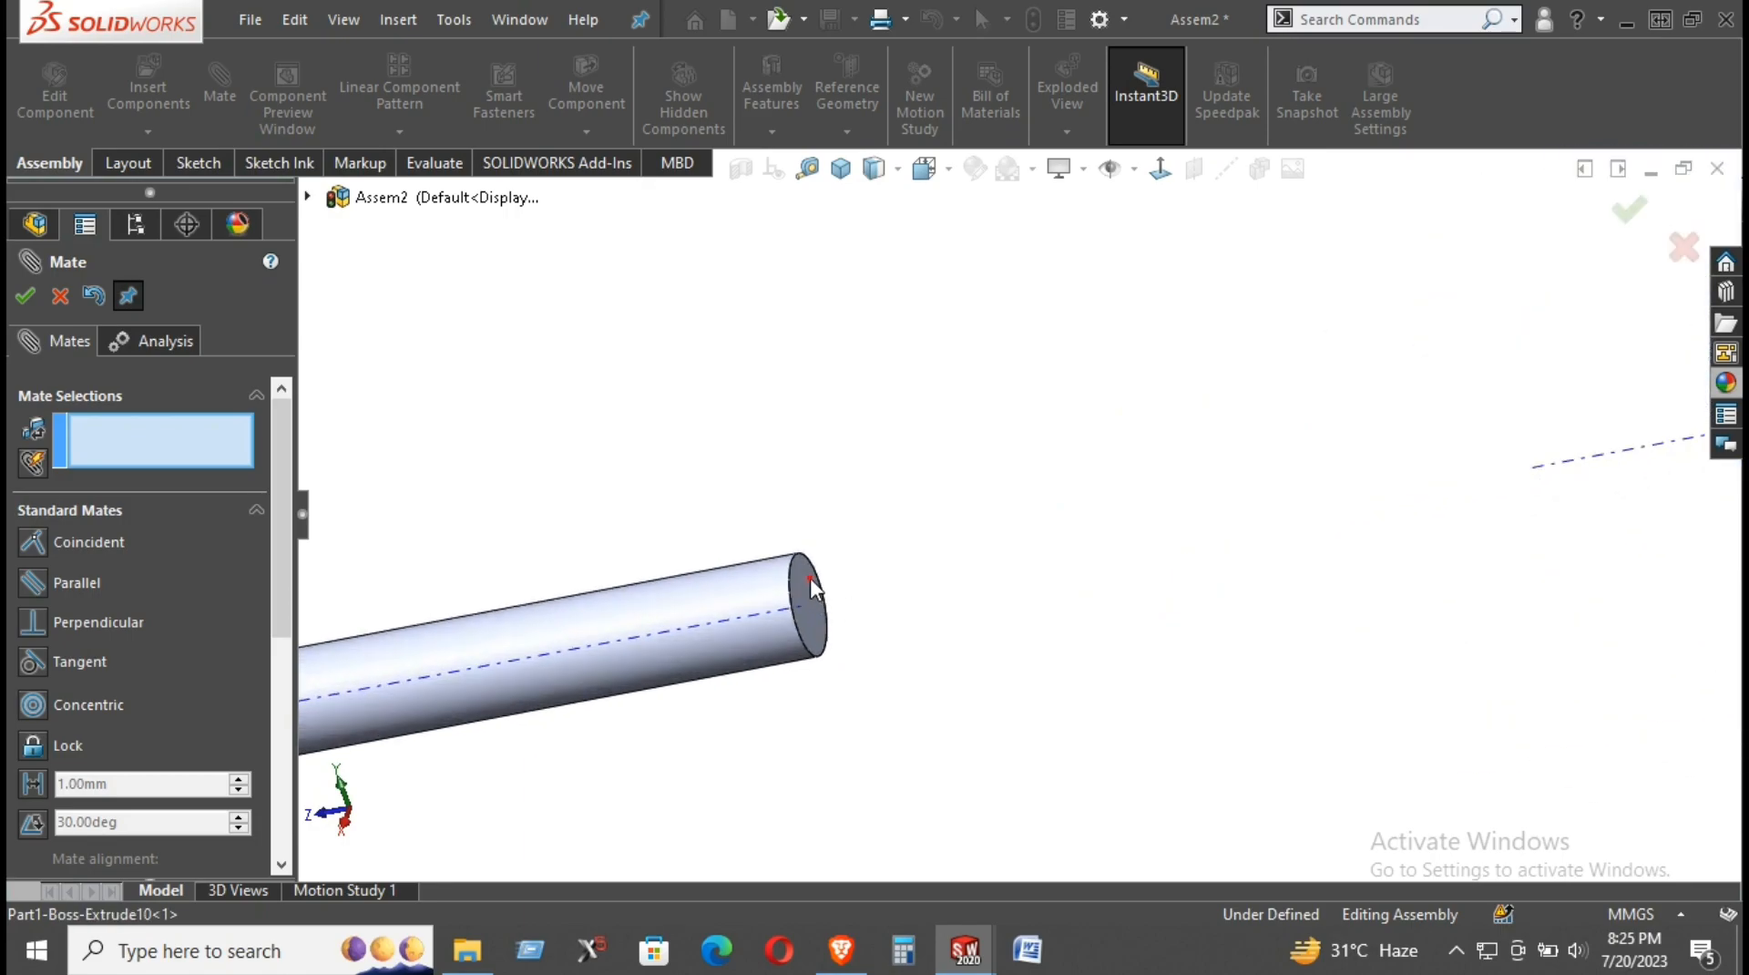
{"action": "left_click", "coordinate": [825, 604]}
{"action": "middle_click_drag", "start_coordinate": [824, 603], "coordinate": [871, 413]}
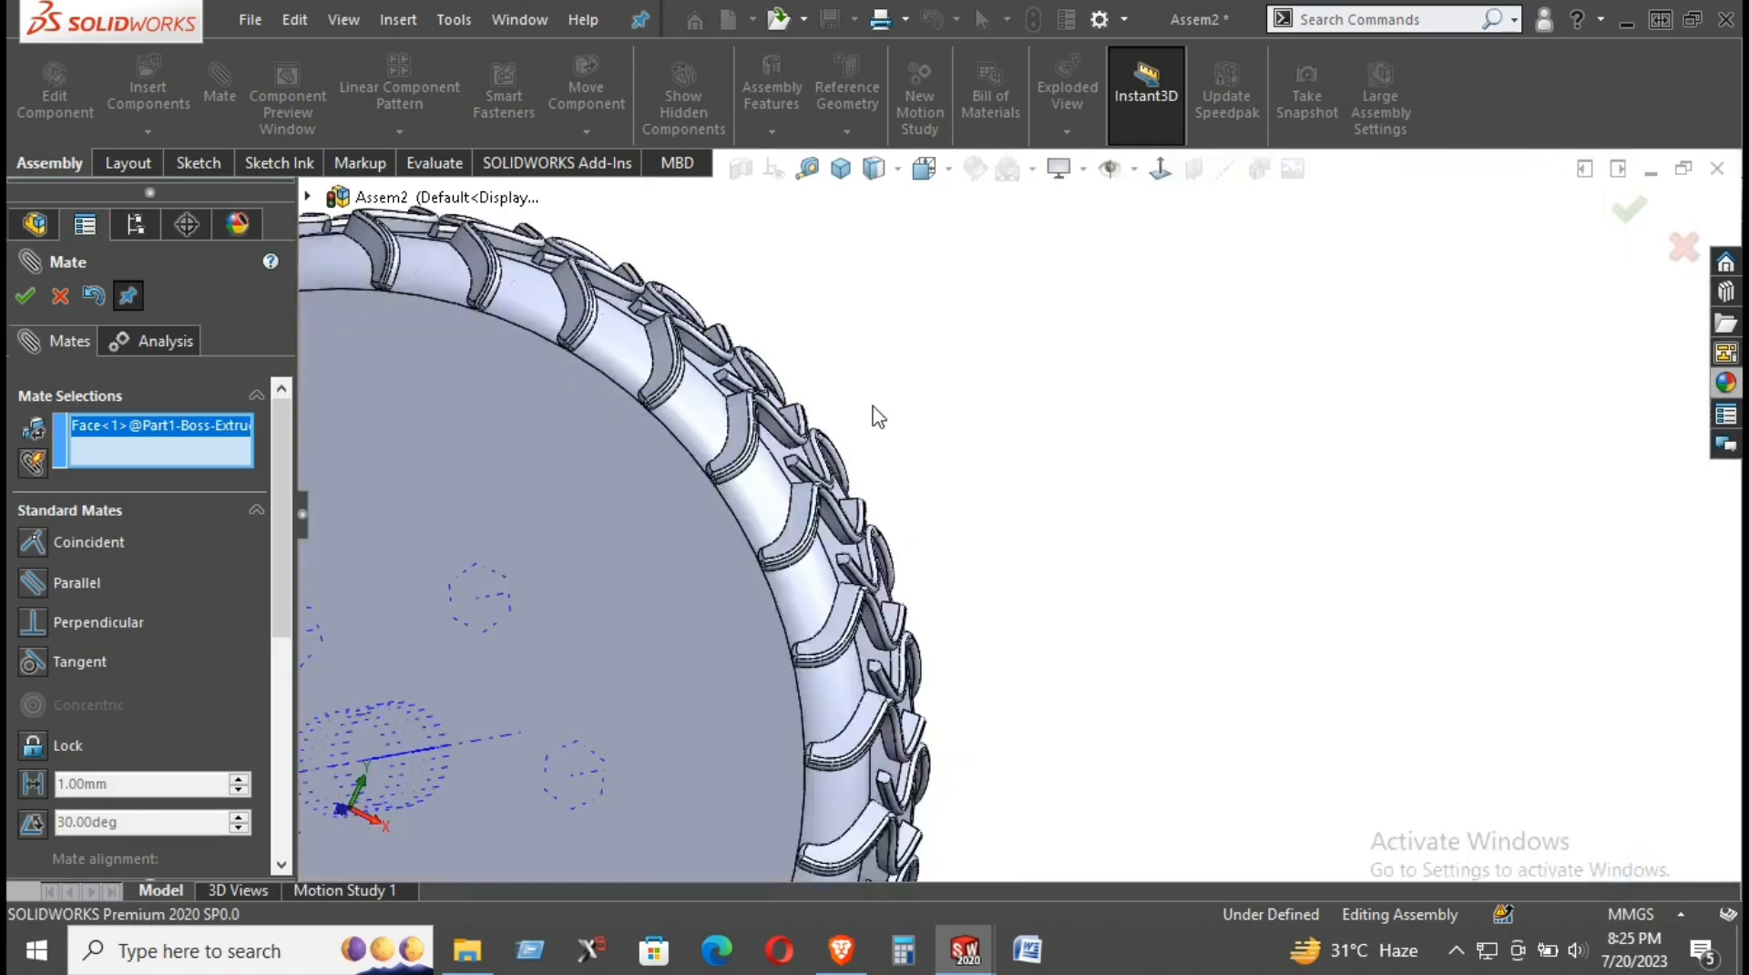
{"action": "left_click", "coordinate": [598, 432]}
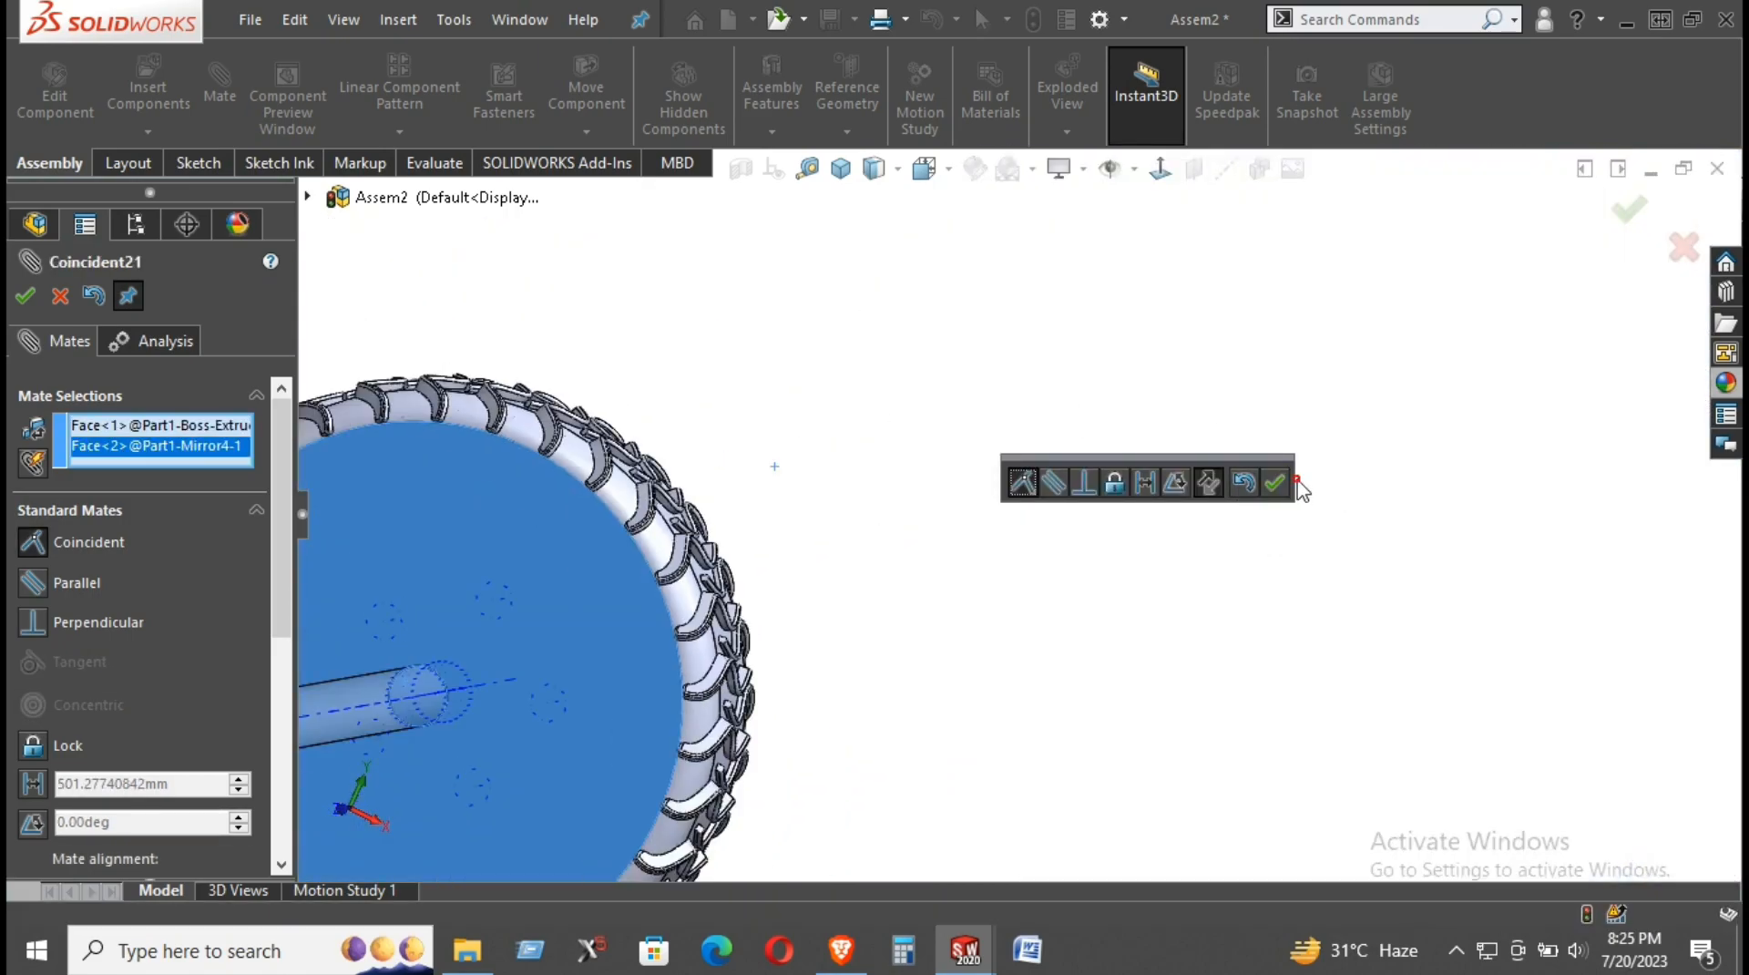
{"action": "left_click", "coordinate": [1275, 482]}
Step: Add a coincident mate between the flat inner face of the Part1-Combine4 wheel and the rod's axis
{"action": "scroll", "coordinate": [1221, 543], "scroll_direction": "up", "scroll_amount": 8}
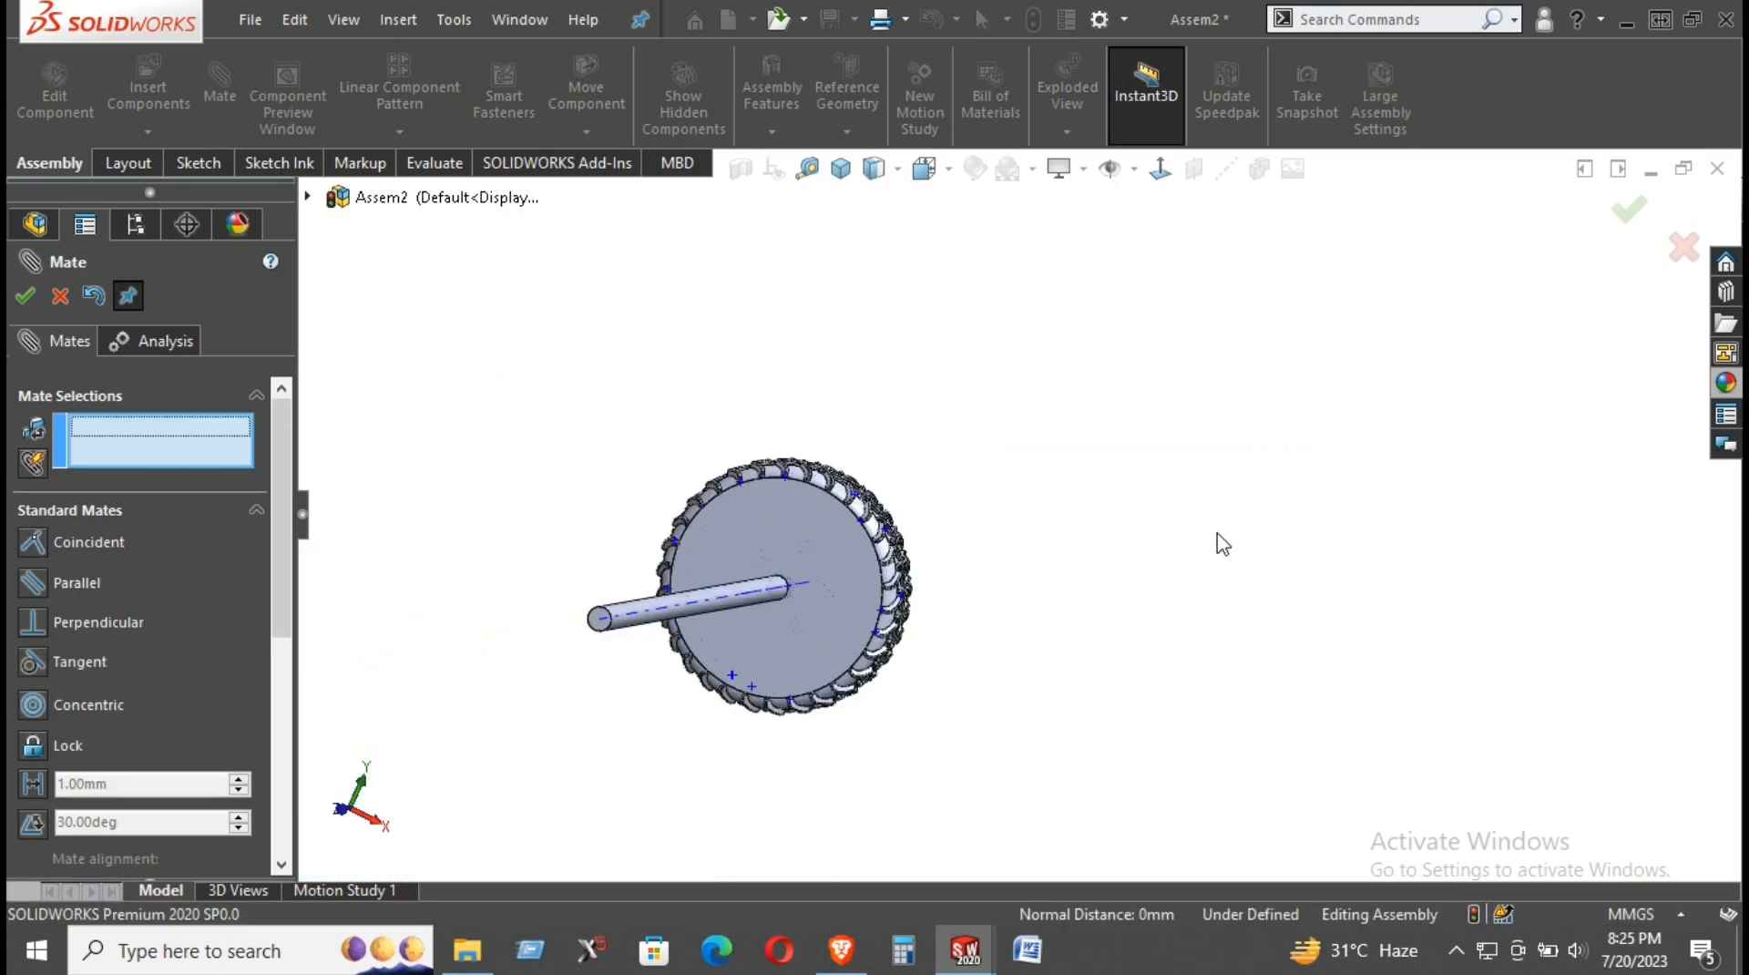
{"action": "scroll", "coordinate": [1104, 675], "scroll_direction": "up", "scroll_amount": 3}
{"action": "scroll", "coordinate": [984, 757], "scroll_direction": "down", "scroll_amount": 1}
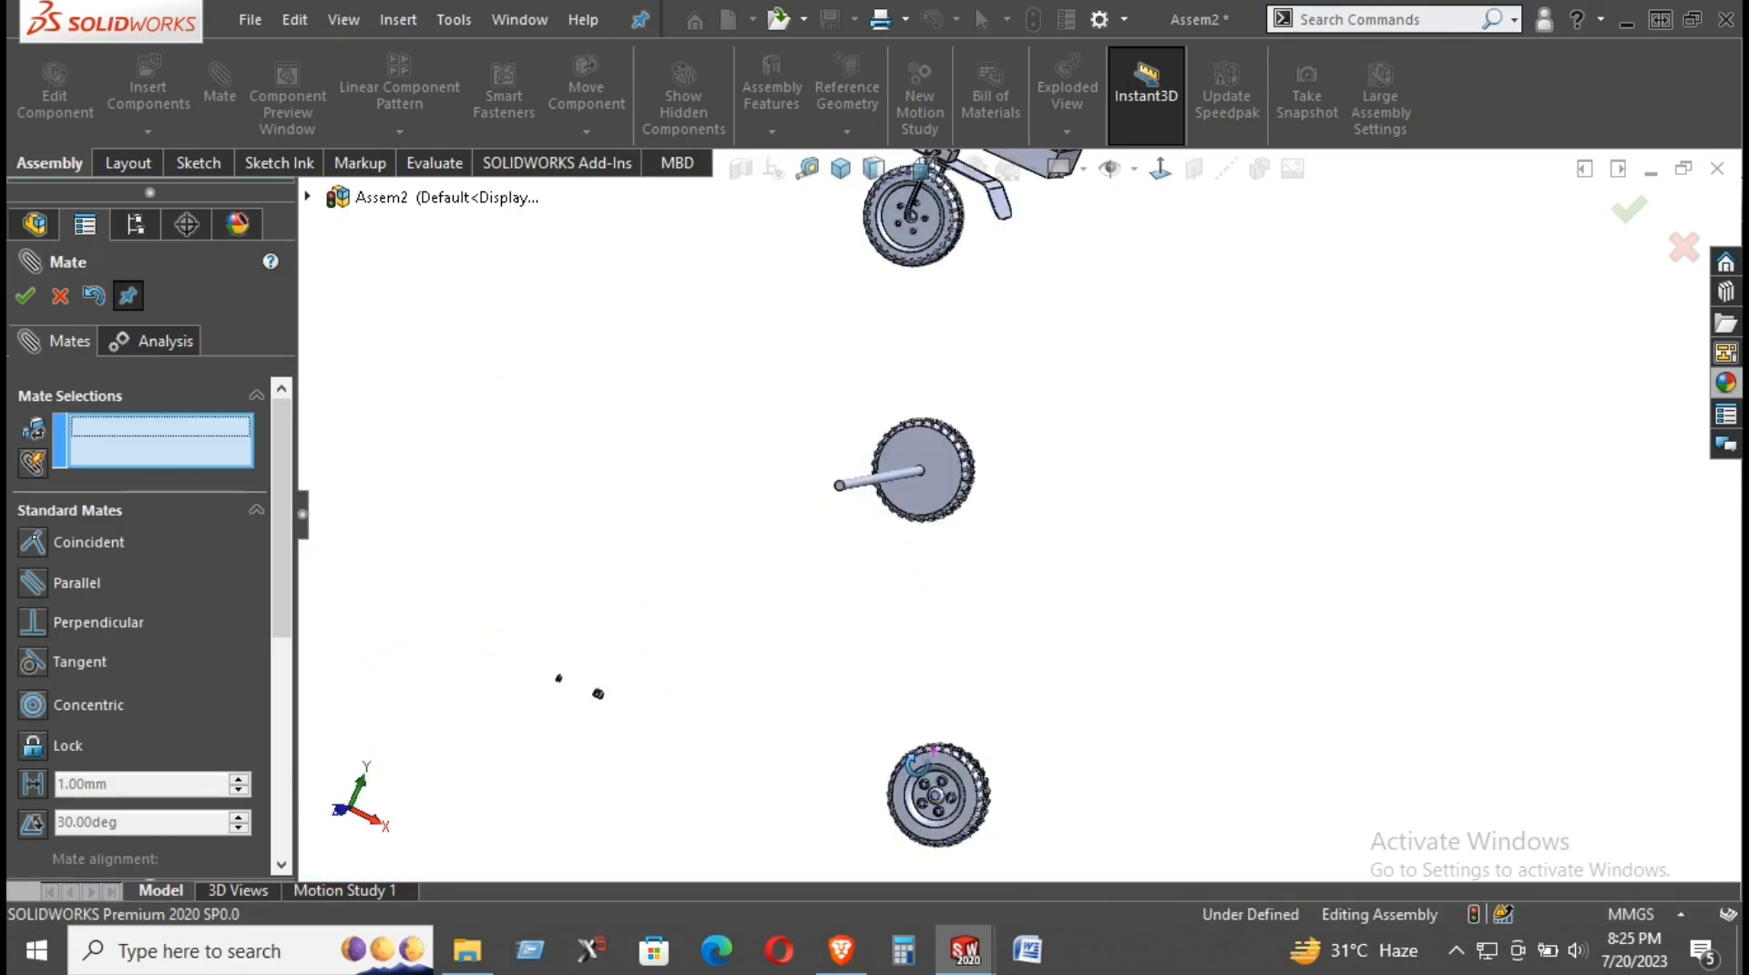
{"action": "middle_click_drag", "start_coordinate": [973, 760], "coordinate": [747, 752]}
{"action": "scroll", "coordinate": [967, 761], "scroll_direction": "down", "scroll_amount": 2}
{"action": "scroll", "coordinate": [971, 758], "scroll_direction": "down", "scroll_amount": 5}
{"action": "middle_click_drag", "start_coordinate": [1021, 735], "coordinate": [852, 688]}
{"action": "scroll", "coordinate": [1131, 685], "scroll_direction": "down", "scroll_amount": 4}
{"action": "scroll", "coordinate": [1108, 629], "scroll_direction": "down", "scroll_amount": 6}
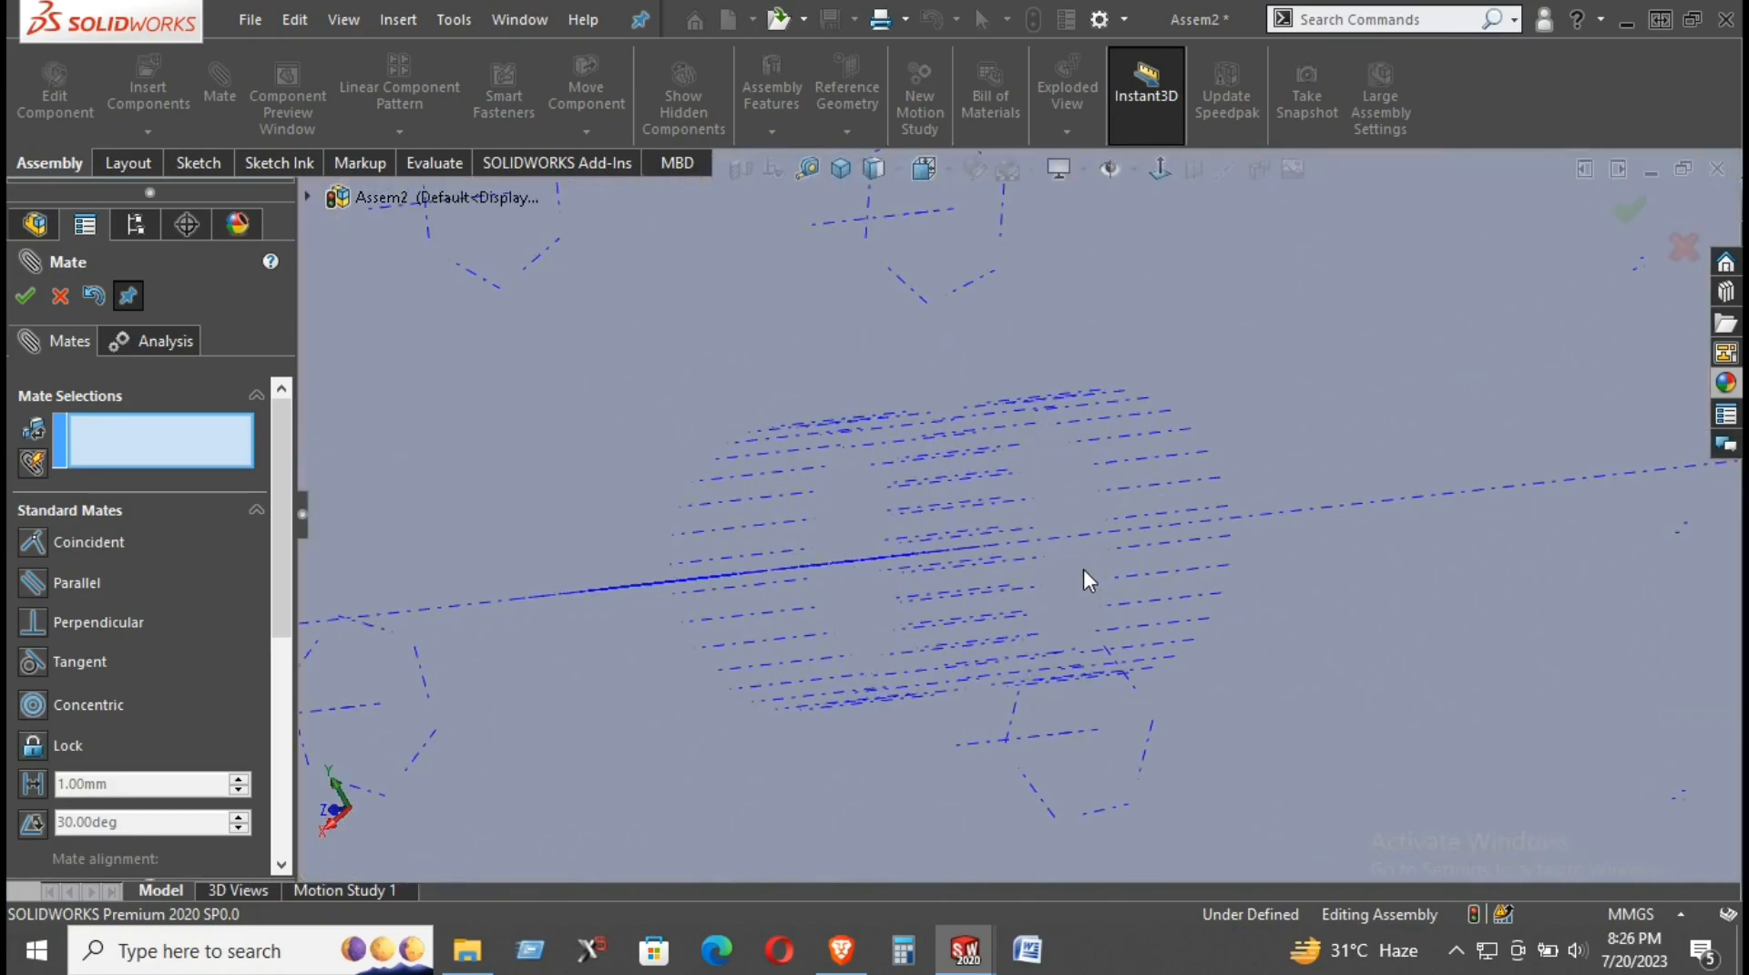
{"action": "left_click", "coordinate": [1063, 516]}
{"action": "scroll", "coordinate": [1064, 528], "scroll_direction": "up", "scroll_amount": 10}
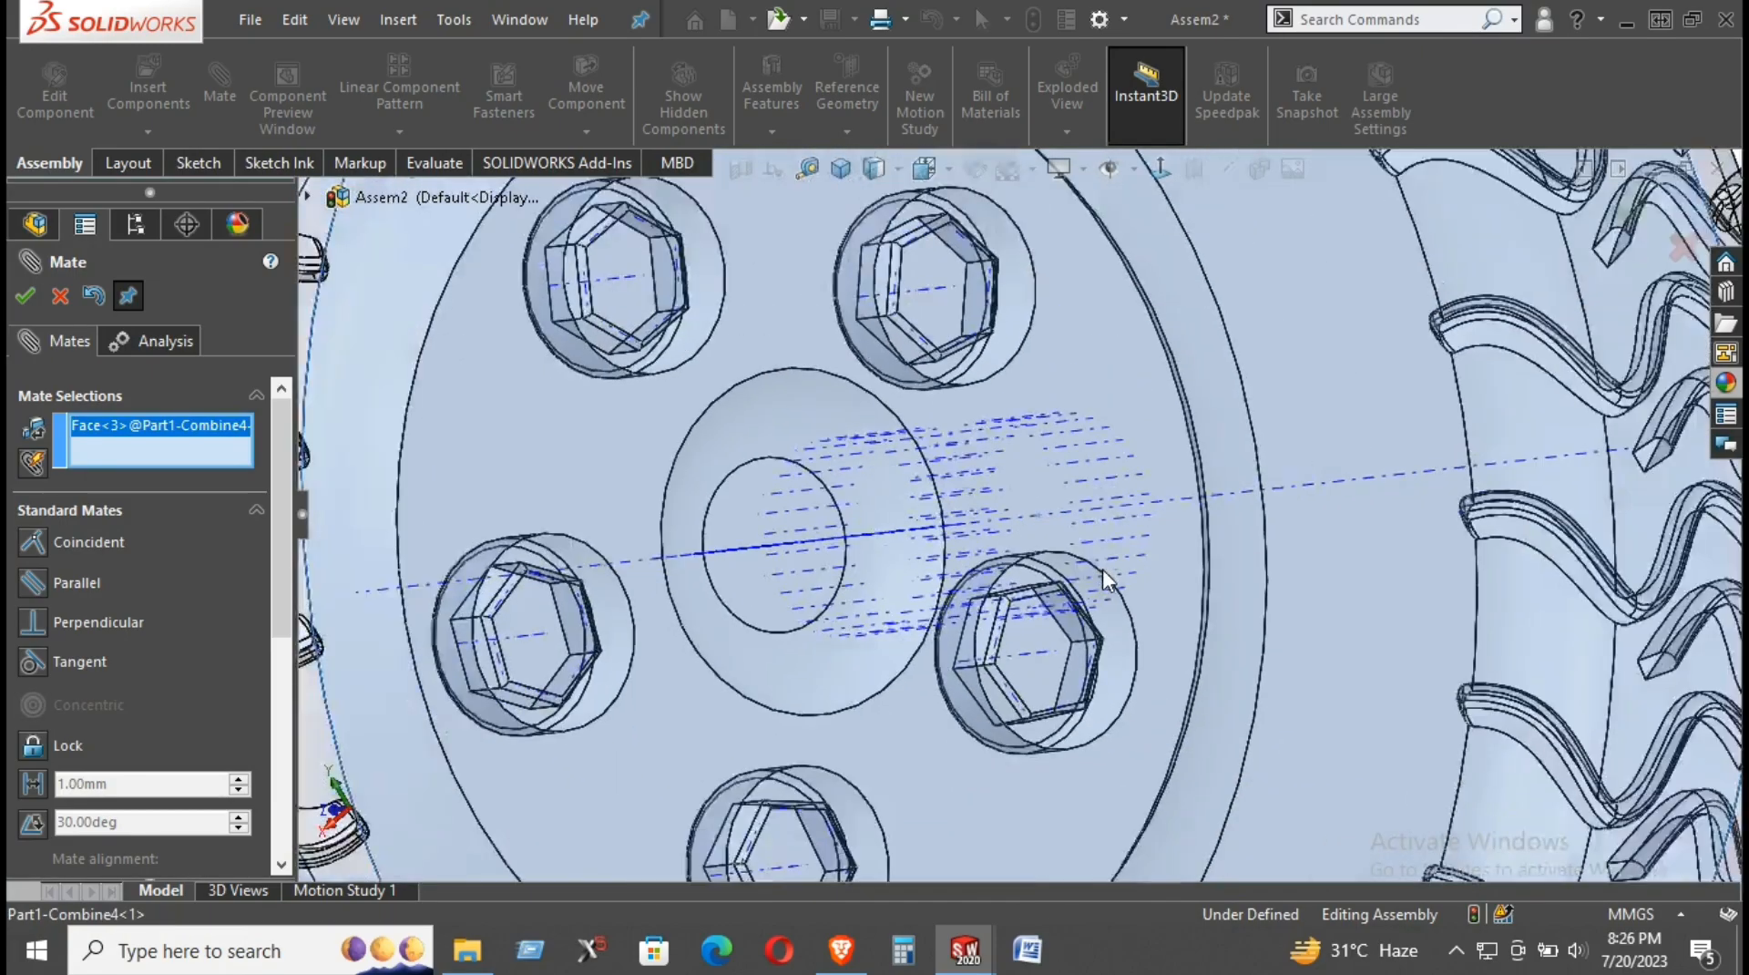
{"action": "scroll", "coordinate": [1134, 569], "scroll_direction": "up", "scroll_amount": 10}
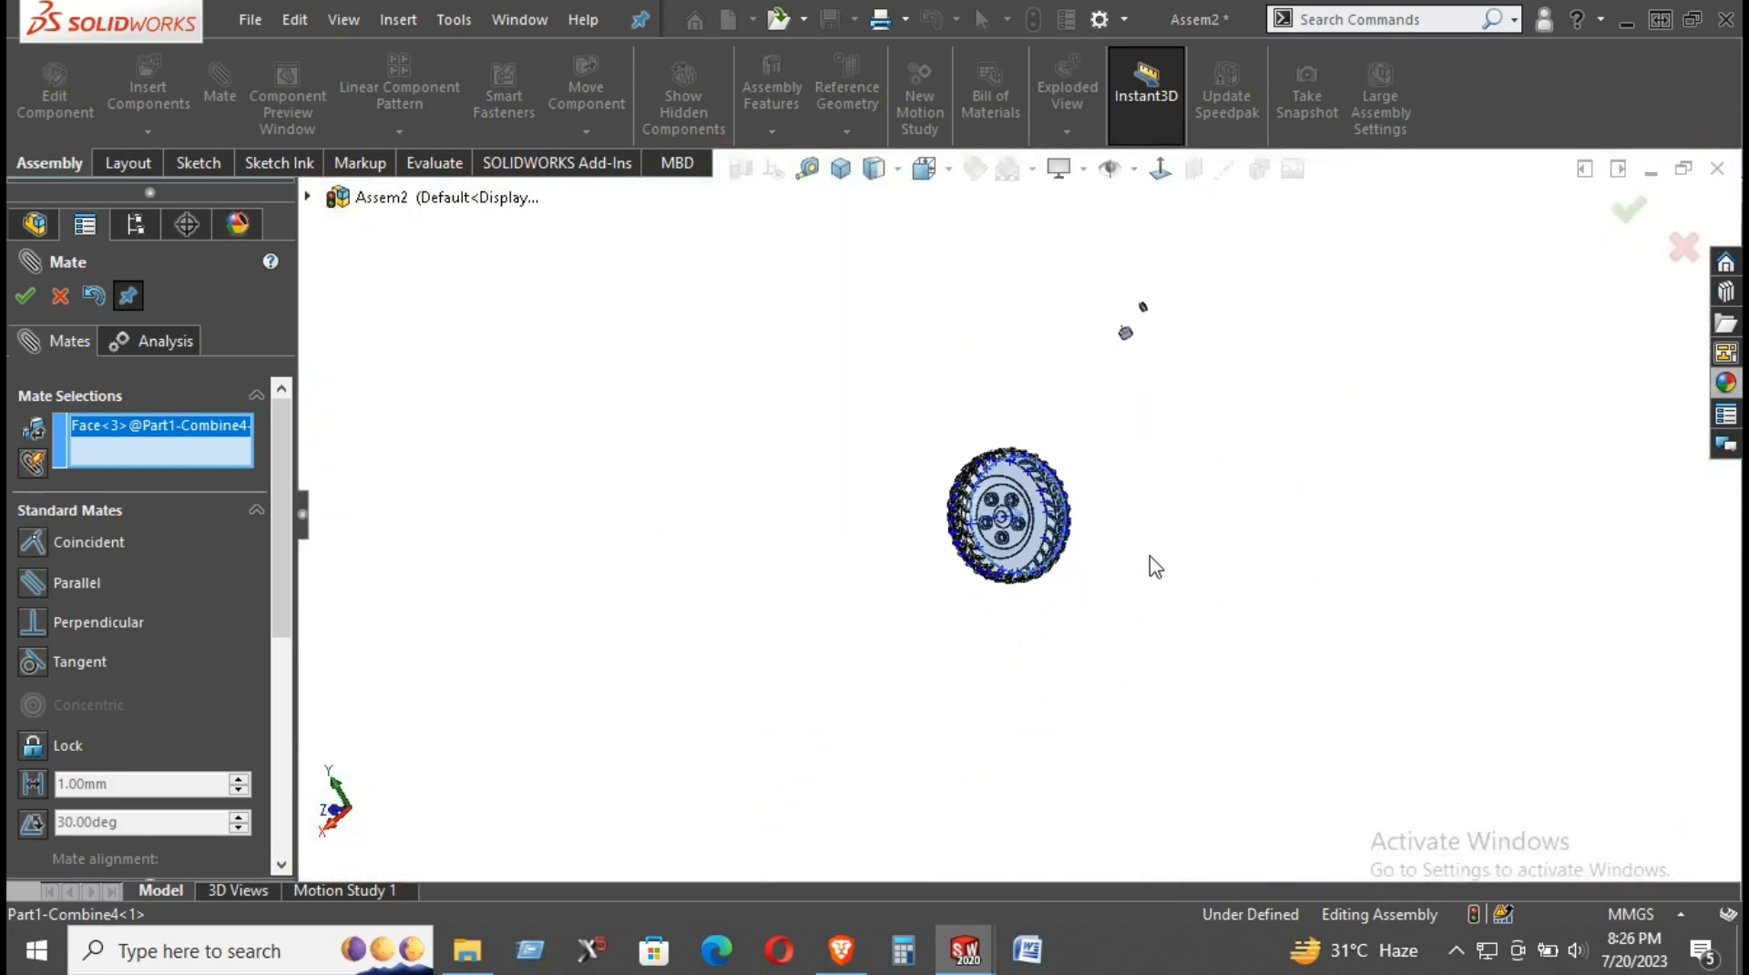
{"action": "scroll", "coordinate": [1002, 319], "scroll_direction": "down", "scroll_amount": 3}
{"action": "scroll", "coordinate": [952, 300], "scroll_direction": "down", "scroll_amount": 6}
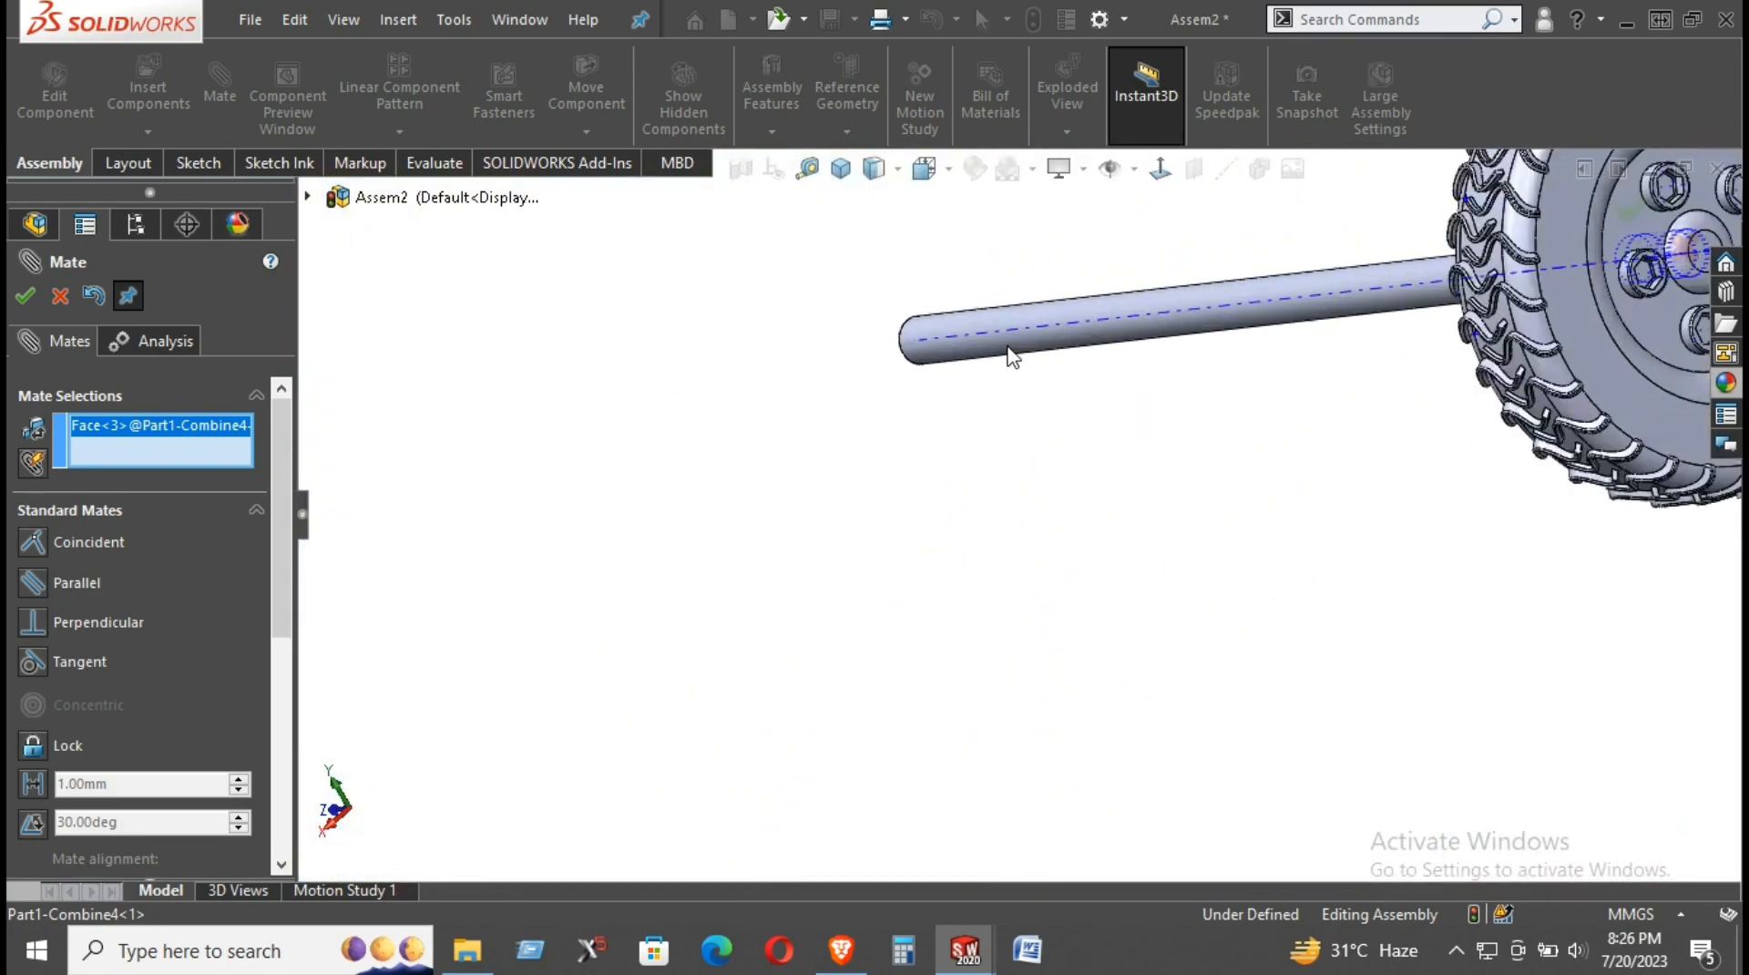
{"action": "left_click", "coordinate": [937, 355]}
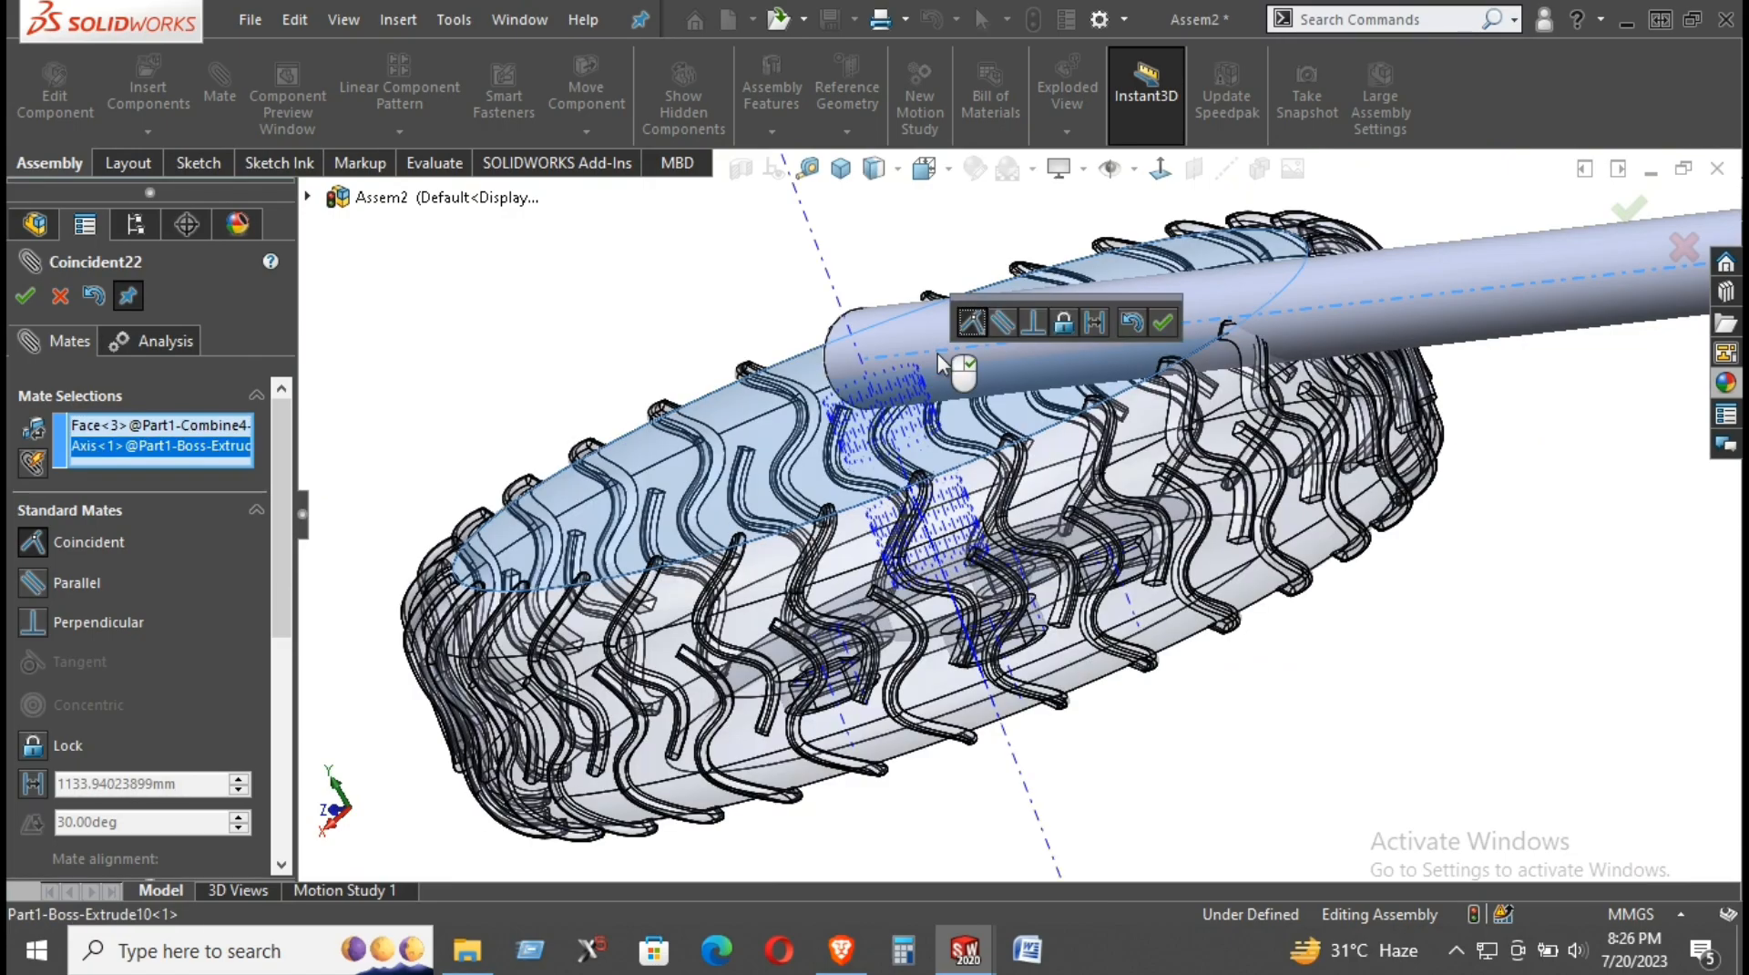
{"action": "left_click", "coordinate": [1161, 323]}
Step: Move the Part1-Combine4 wheel away from the rod's free end and leave the Mate command
{"action": "middle_click_drag", "start_coordinate": [1175, 365], "coordinate": [1323, 593]}
{"action": "left_click_drag", "start_coordinate": [1113, 536], "coordinate": [168, 337]}
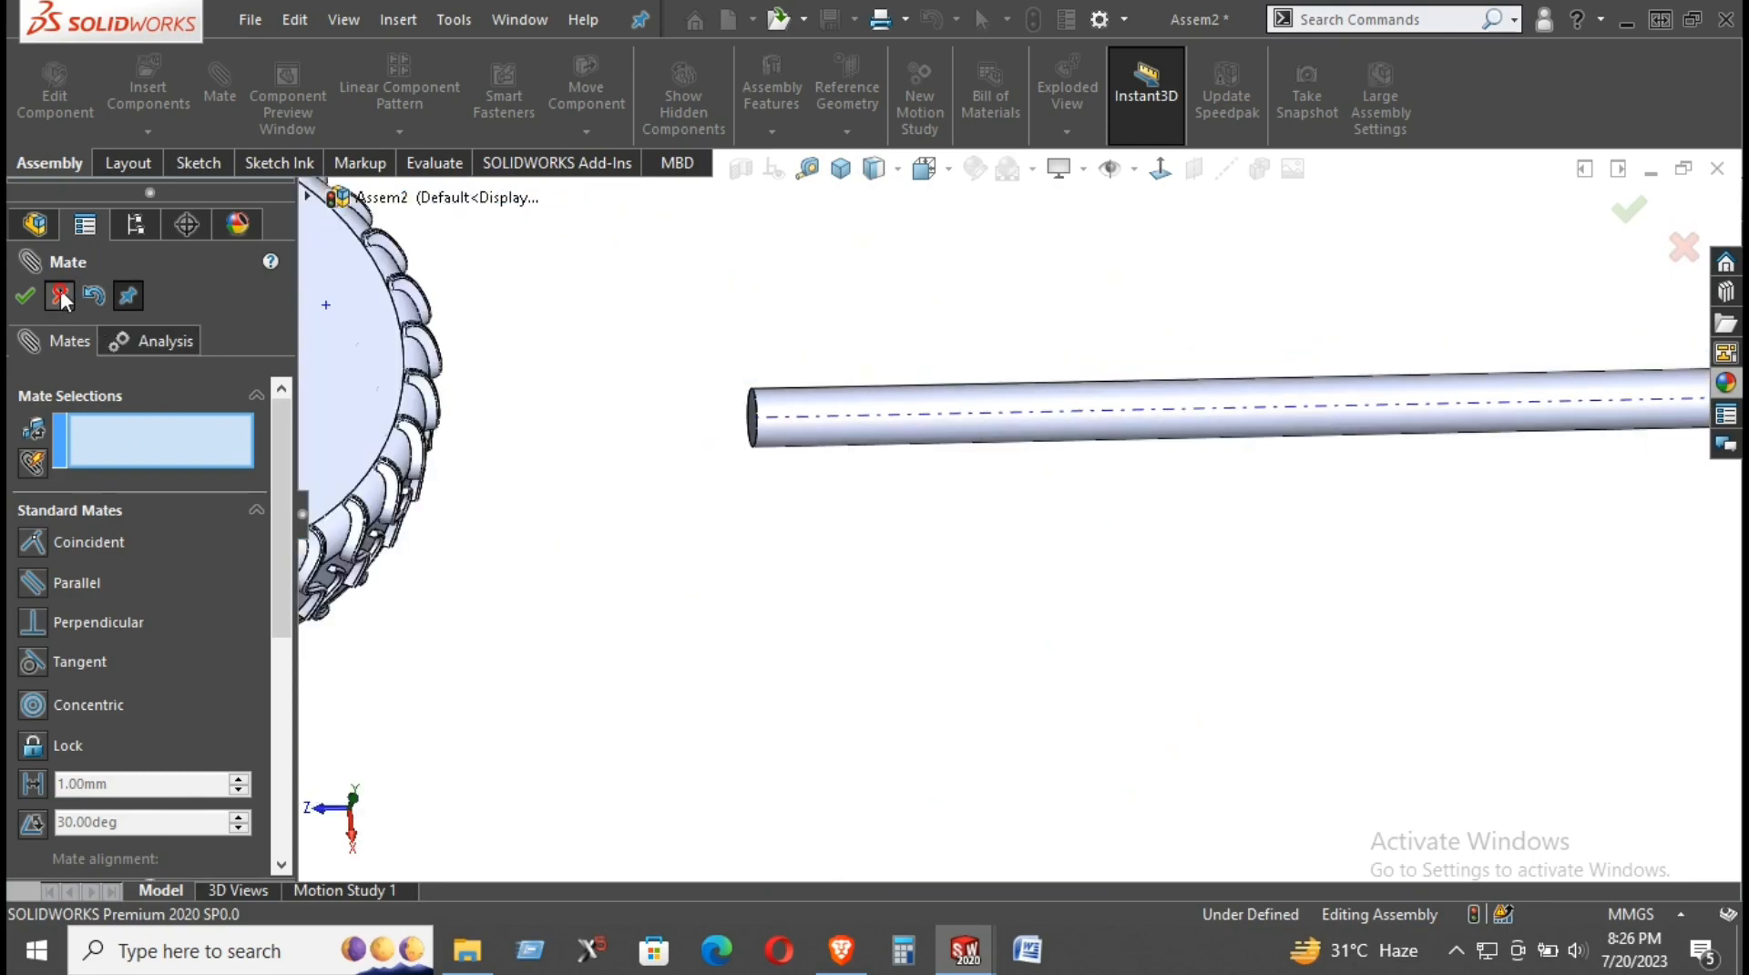
{"action": "key", "text": "Escape"}
{"action": "scroll", "coordinate": [789, 416], "scroll_direction": "up", "scroll_amount": 3}
{"action": "scroll", "coordinate": [790, 415], "scroll_direction": "down", "scroll_amount": 2}
{"action": "middle_click_drag", "start_coordinate": [820, 415], "coordinate": [791, 476]}
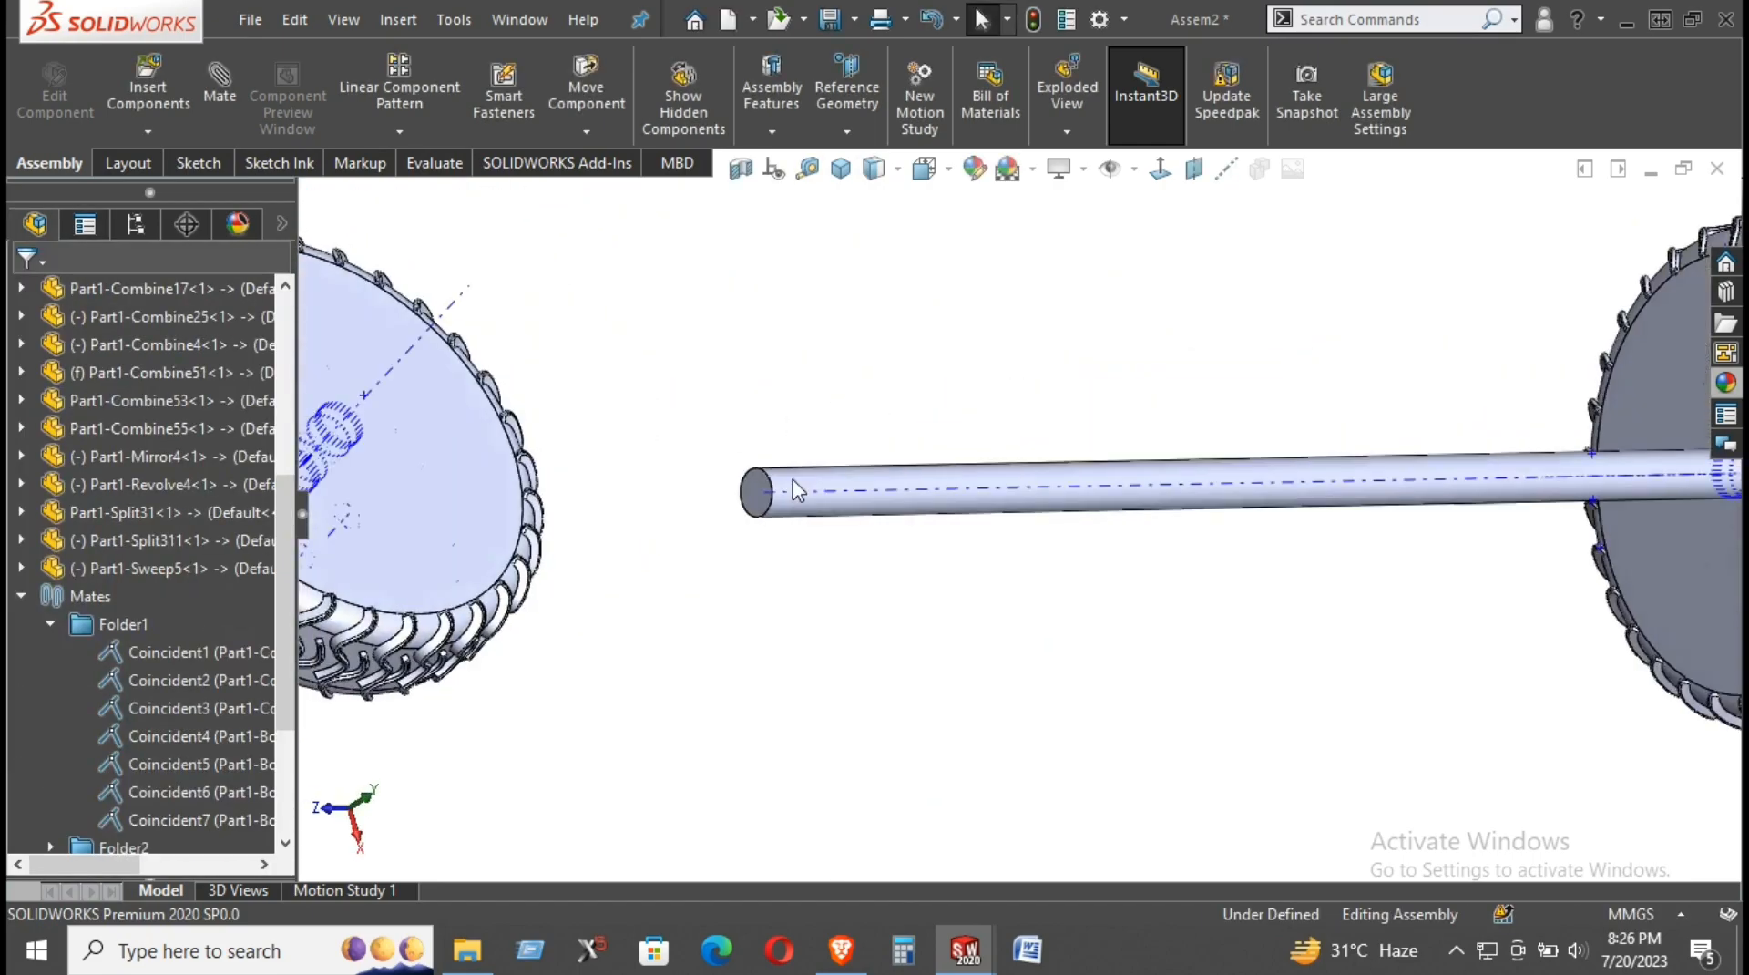
{"action": "scroll", "coordinate": [787, 483], "scroll_direction": "down", "scroll_amount": 2}
{"action": "left_click", "coordinate": [759, 492]}
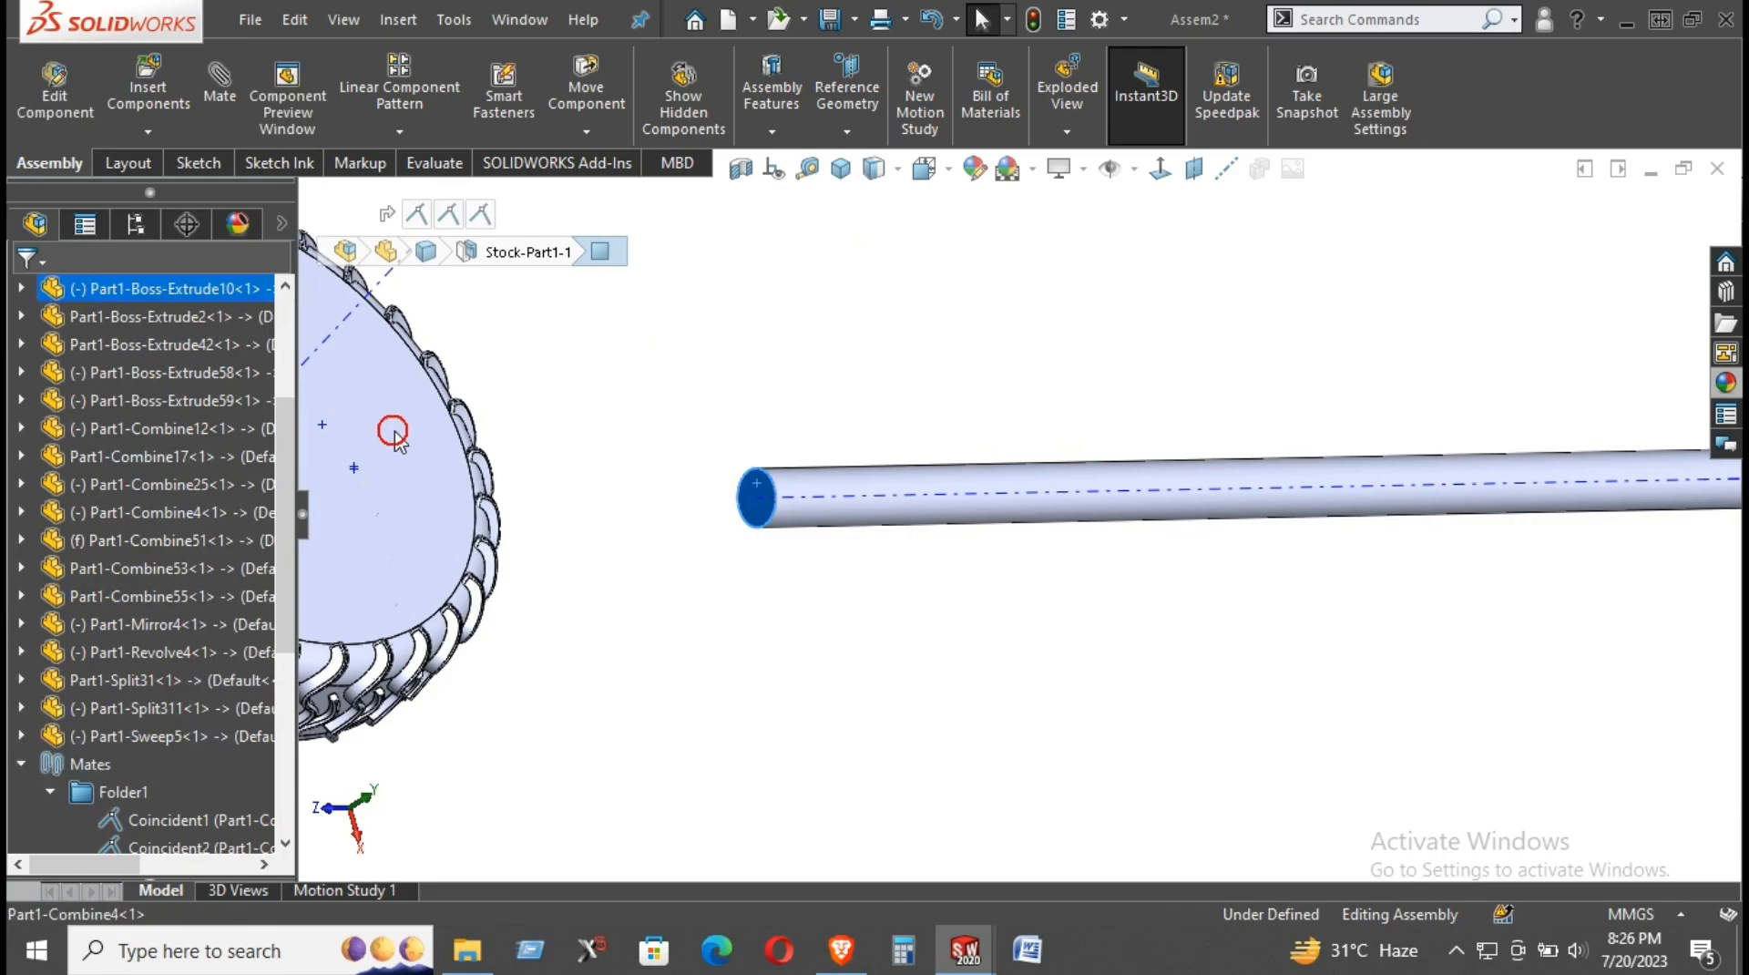
{"action": "left_click", "coordinate": [393, 434], "text": "ctrl"}
{"action": "left_click", "coordinate": [734, 291]}
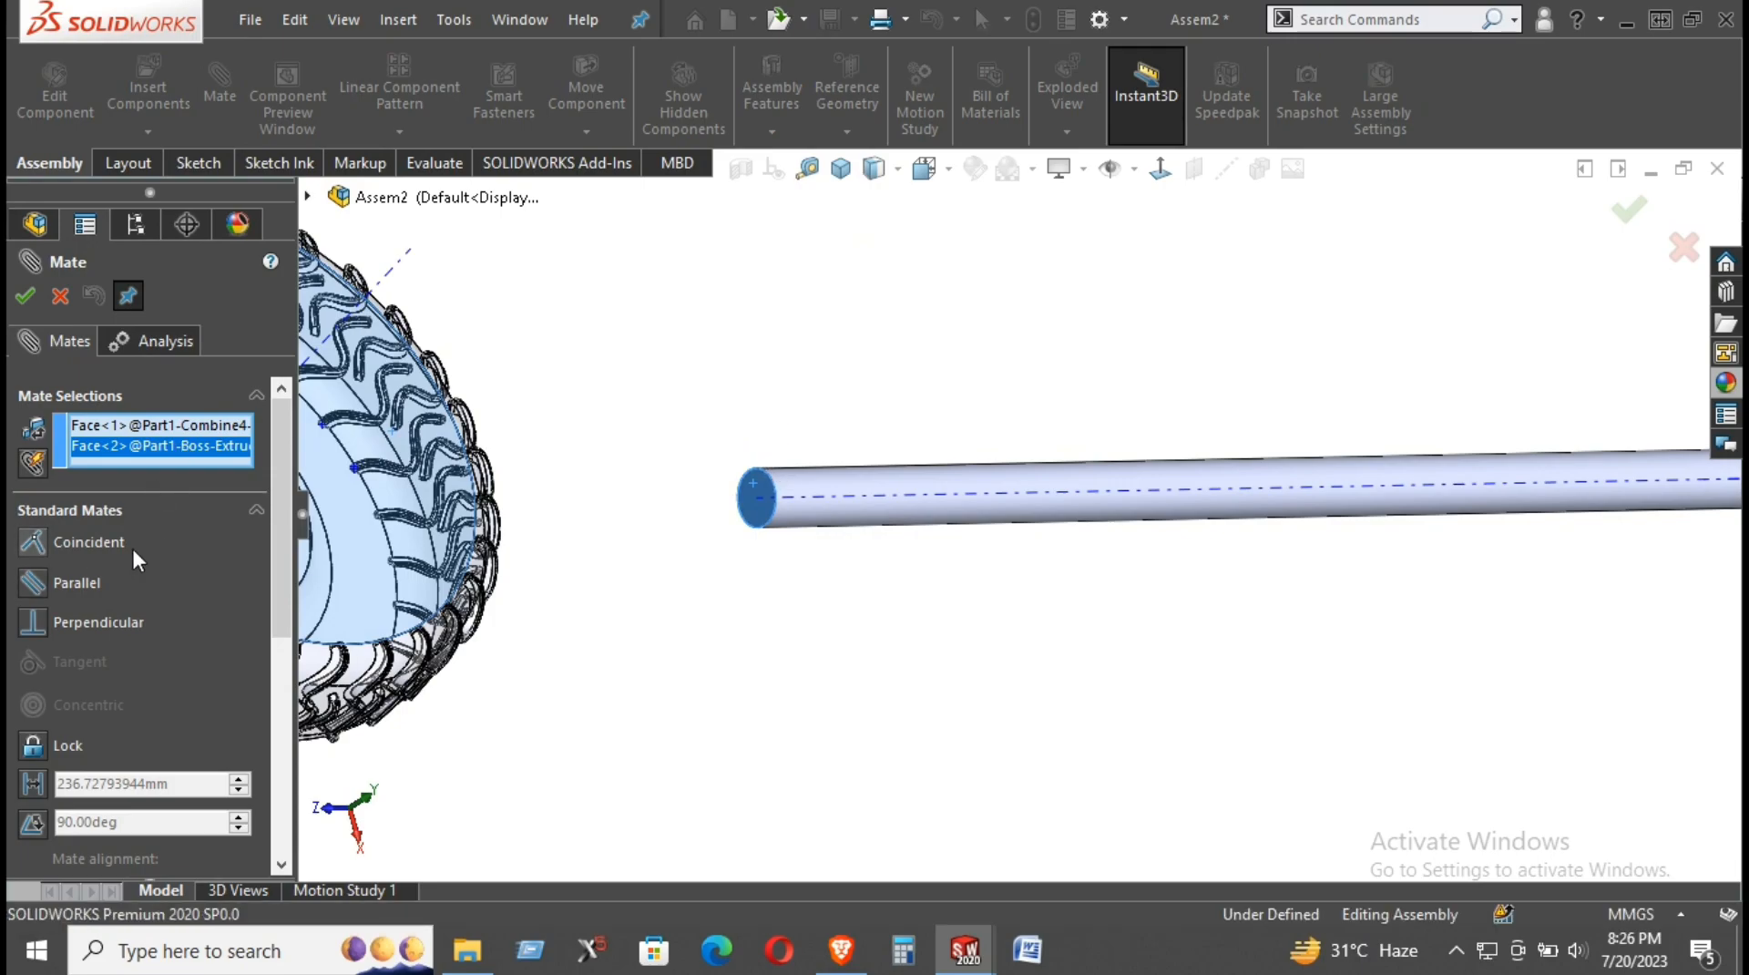
{"action": "left_click", "coordinate": [59, 291]}
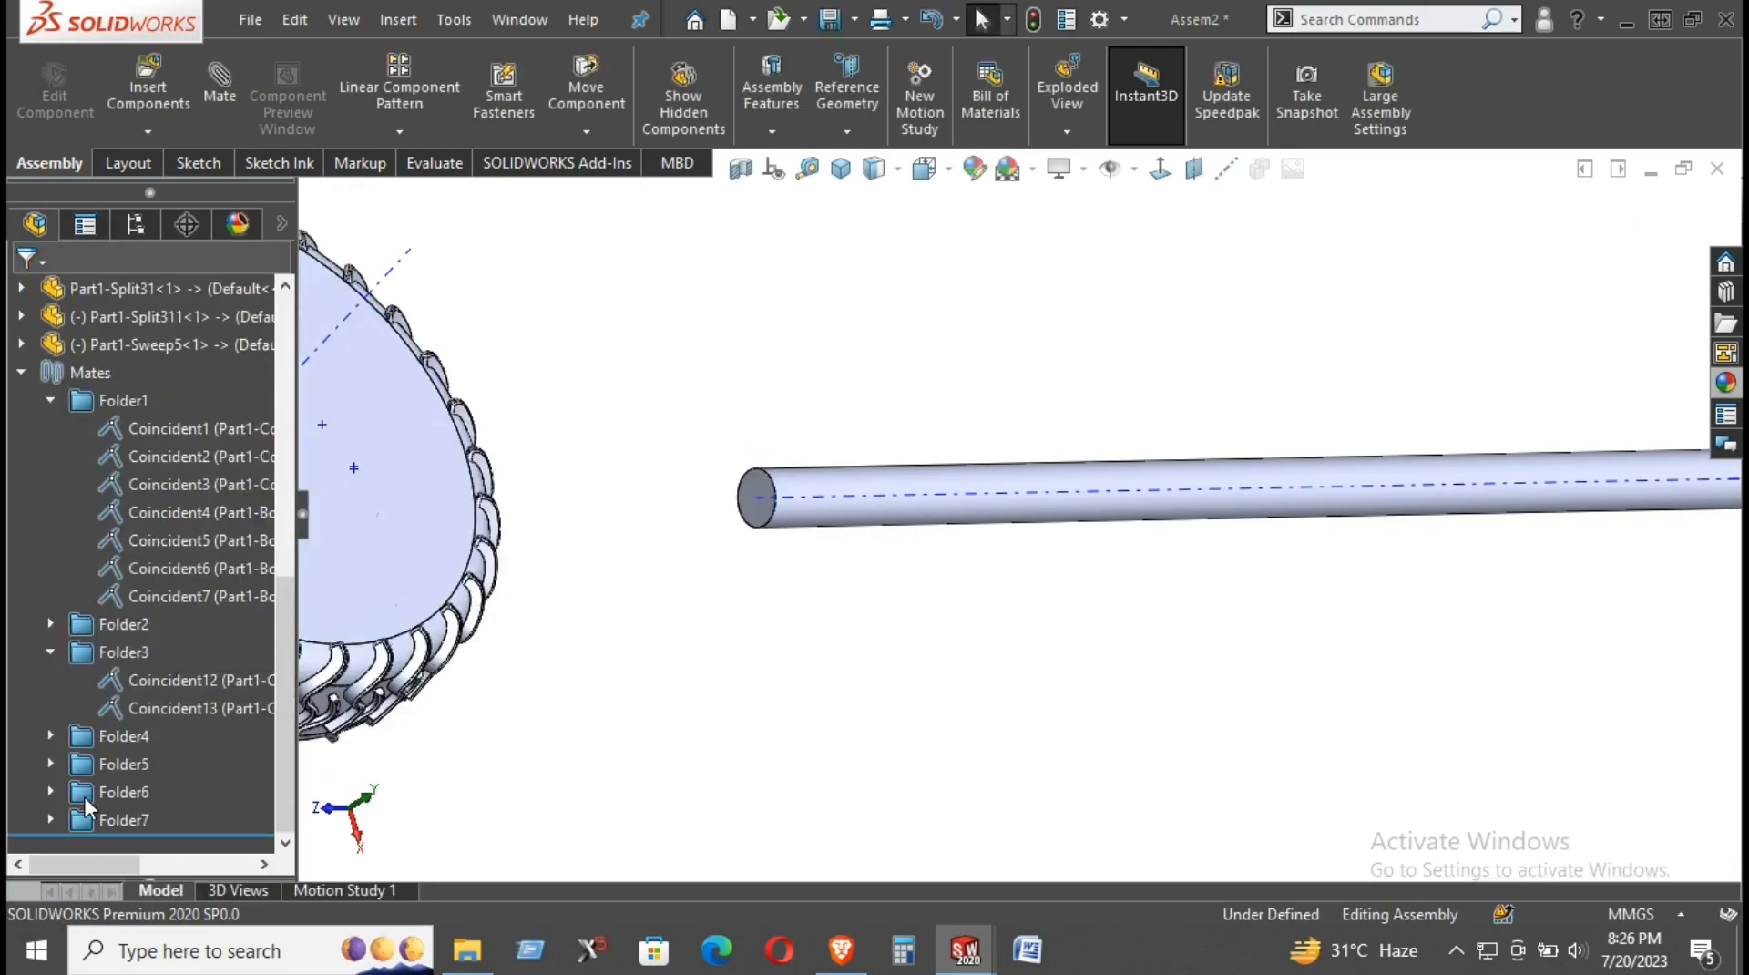
Step: Delete the Coincident22 mate in Folder7 between the Part1-Combine4 wheel's face and the rod's axis
{"action": "left_click", "coordinate": [52, 792]}
{"action": "left_click", "coordinate": [57, 811]}
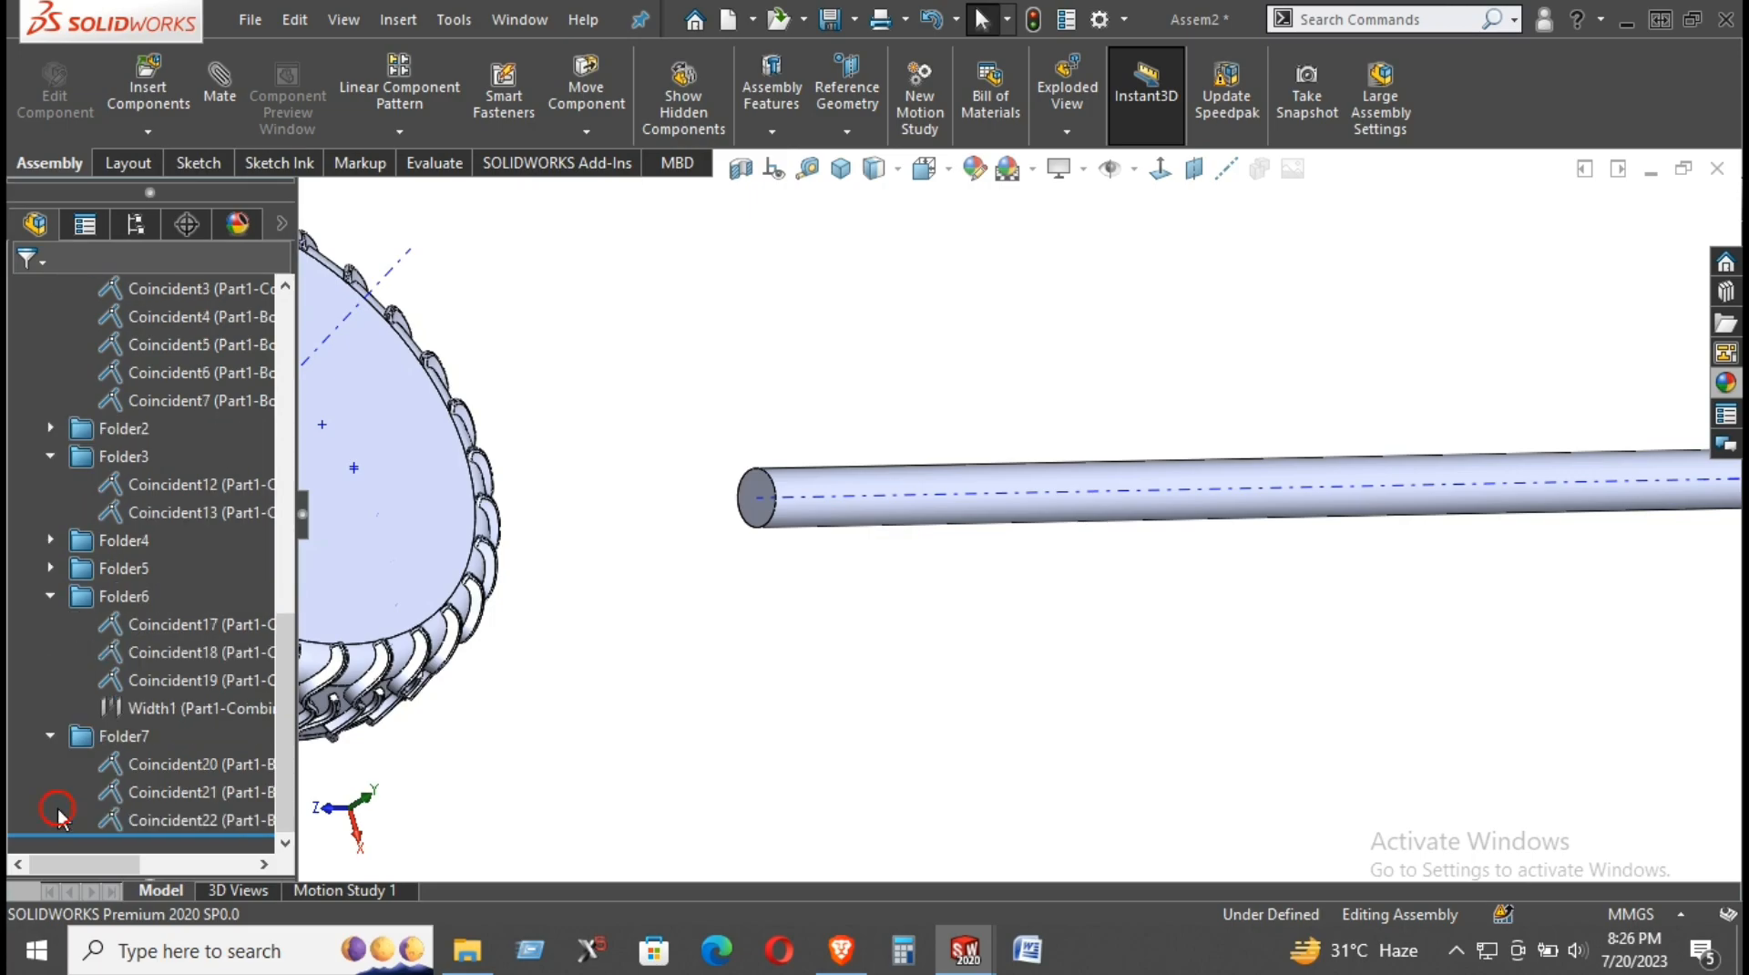
{"action": "left_click", "coordinate": [141, 789]}
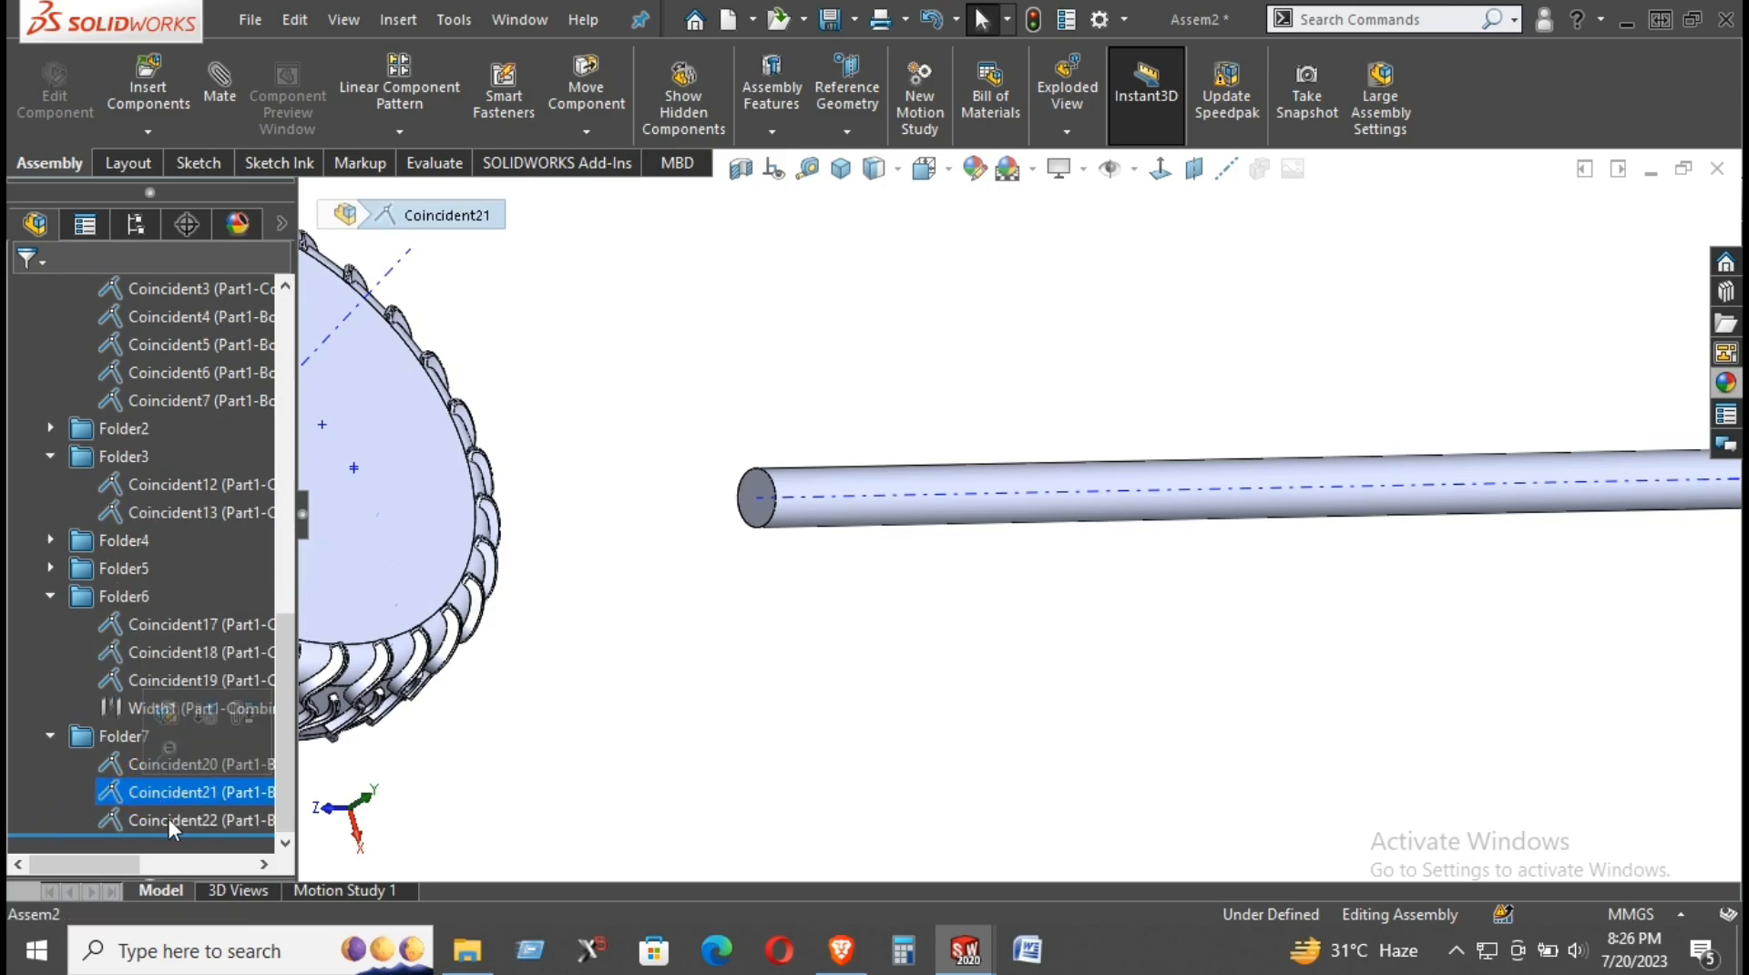
{"action": "left_click", "coordinate": [173, 820]}
{"action": "right_click", "coordinate": [175, 820]}
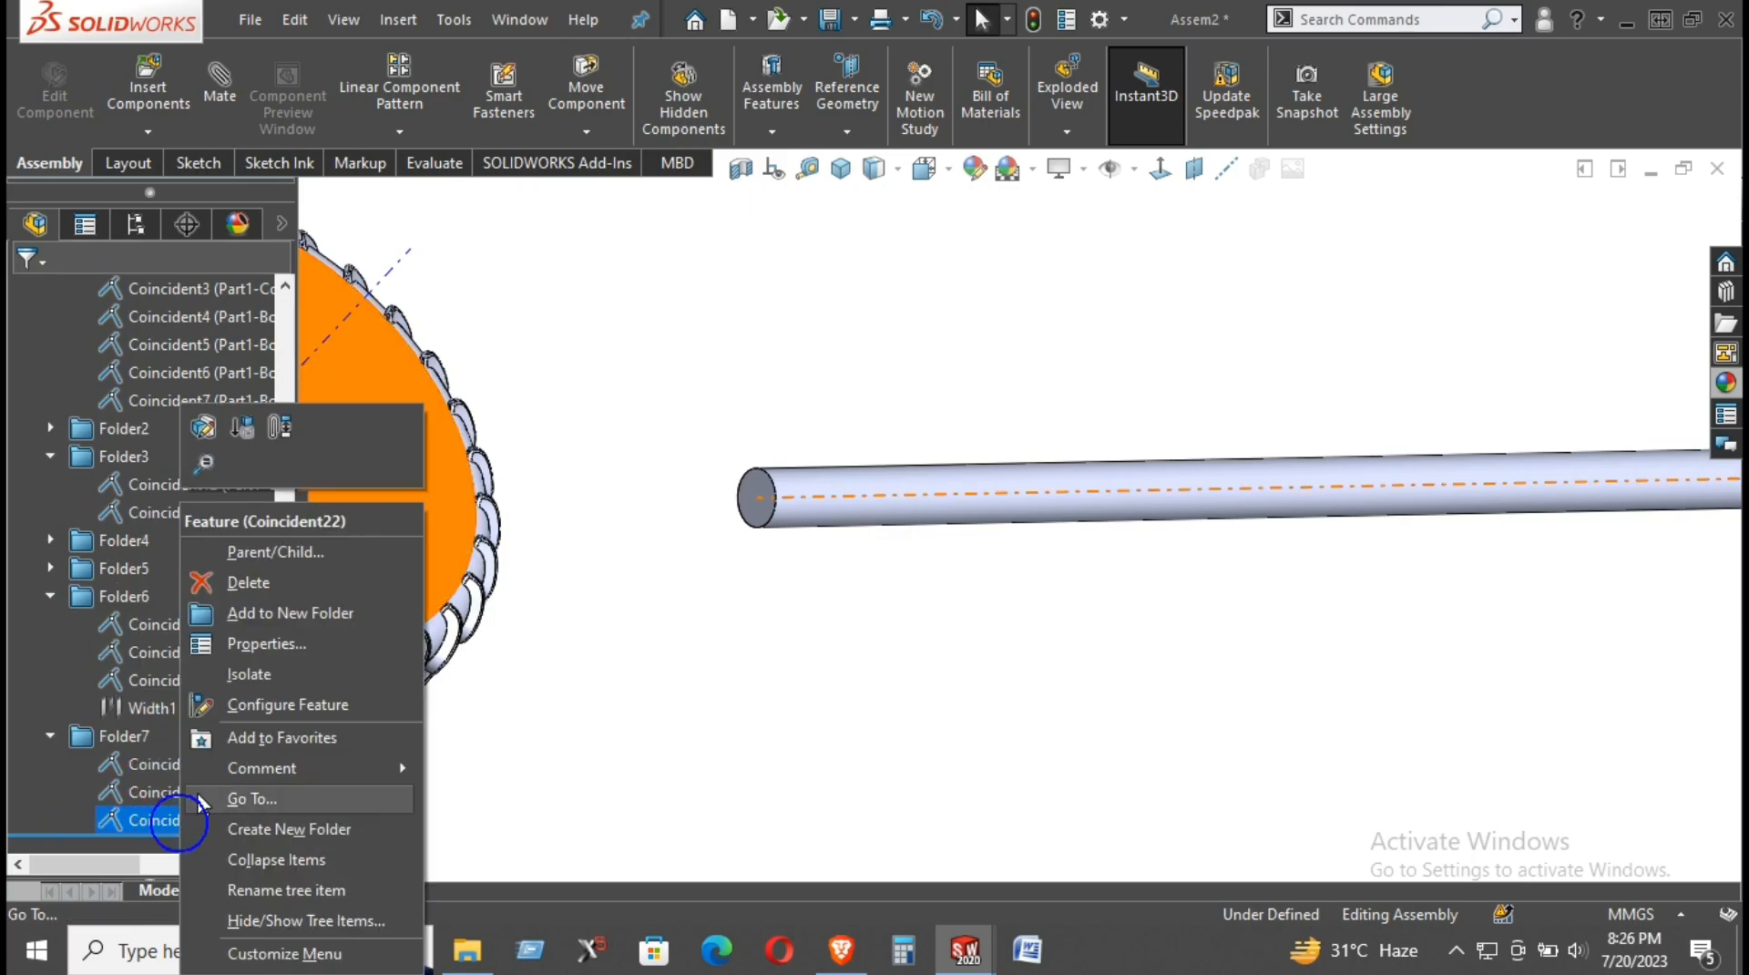
{"action": "left_click", "coordinate": [243, 569]}
{"action": "left_click", "coordinate": [1673, 312]}
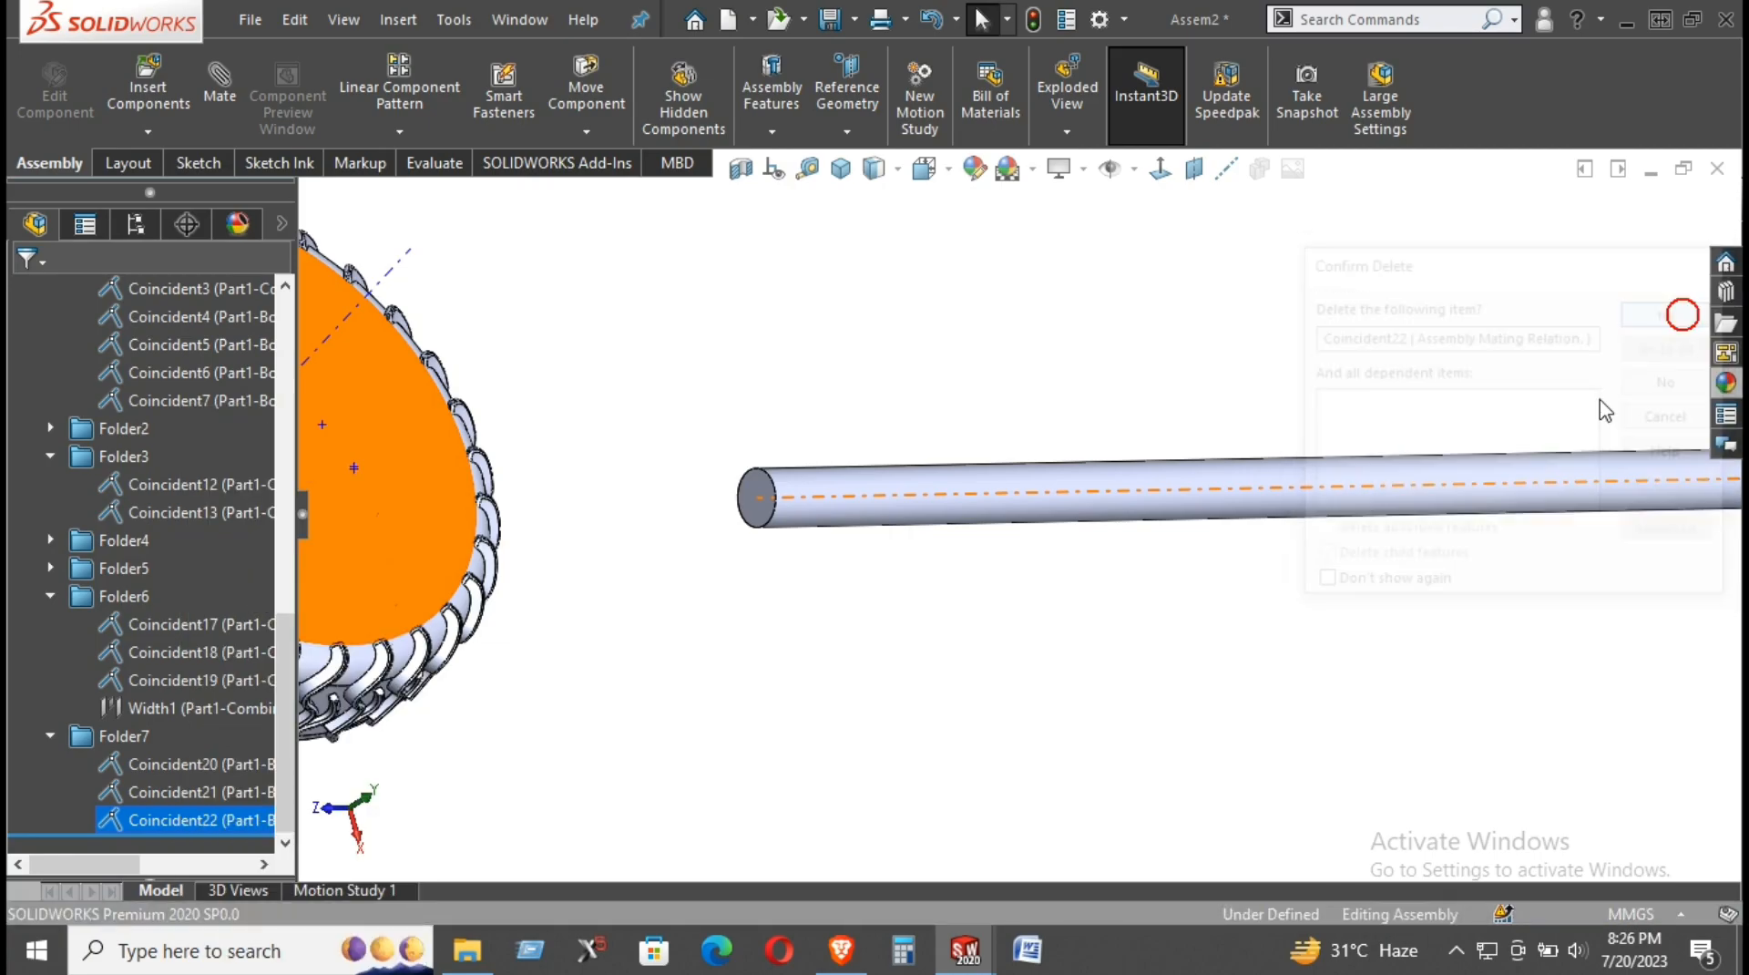
Step: Examine the Coincident21 and Coincident20 mates in Folder7 to see which rod and wheel geometry each one references
{"action": "left_click", "coordinate": [170, 824]}
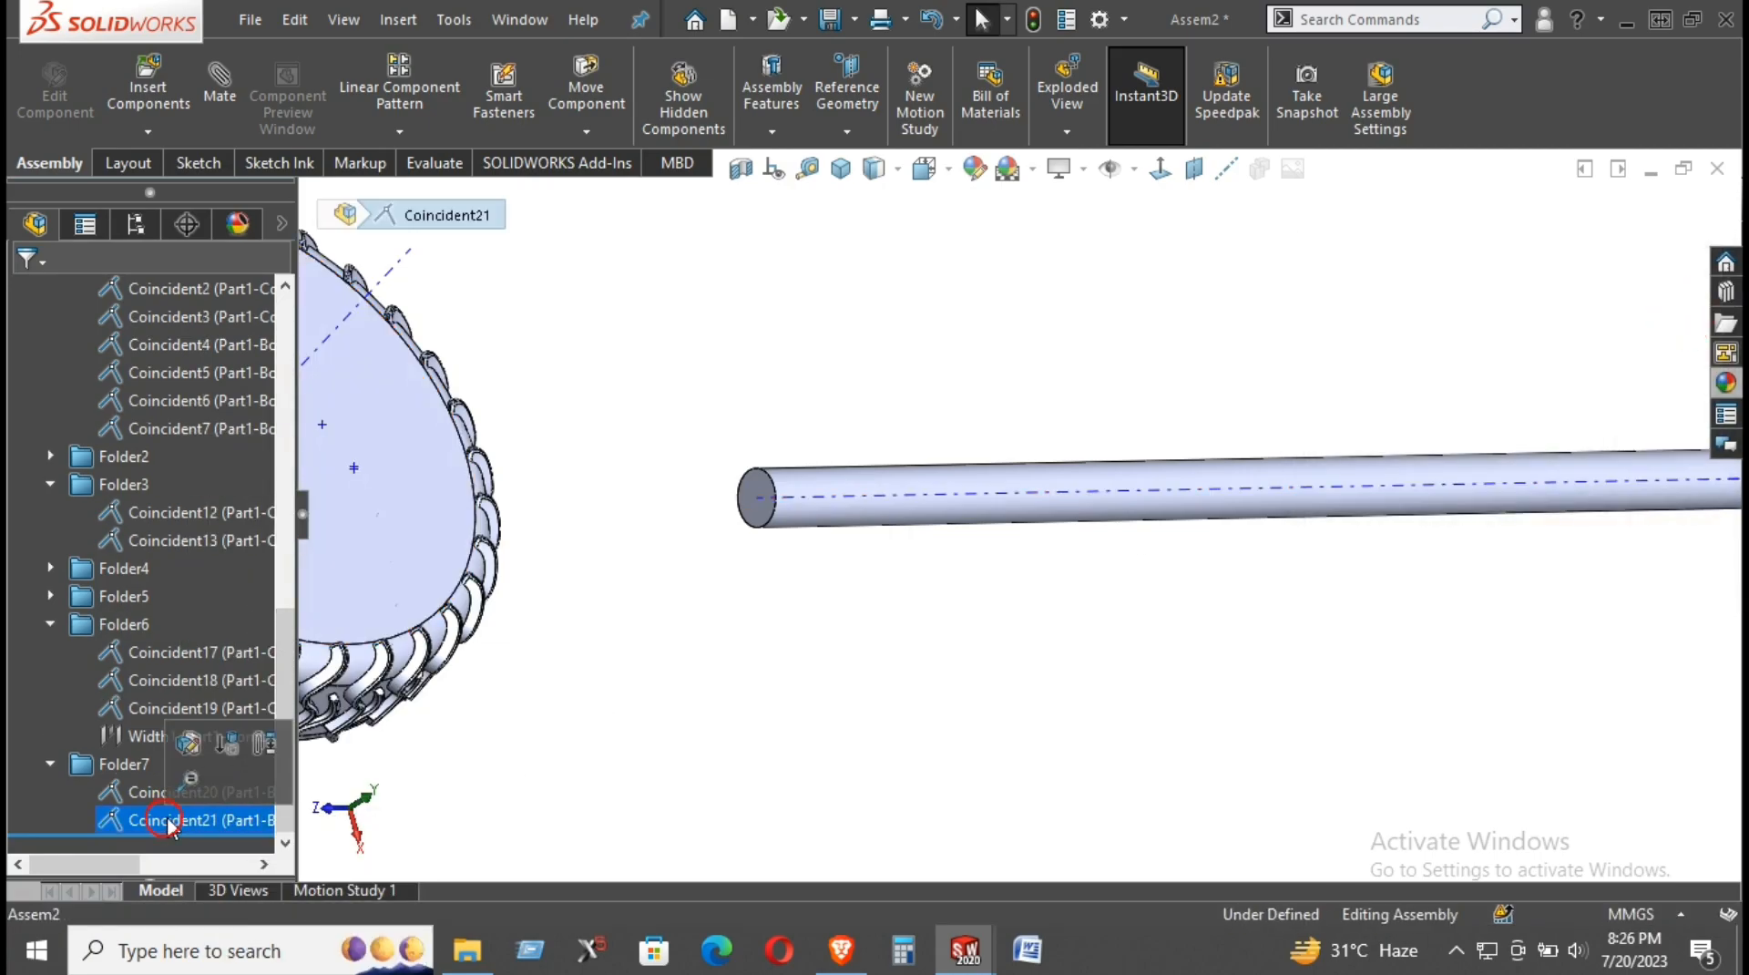
{"action": "scroll", "coordinate": [931, 612], "scroll_direction": "up", "scroll_amount": 2}
{"action": "scroll", "coordinate": [931, 611], "scroll_direction": "up", "scroll_amount": 2}
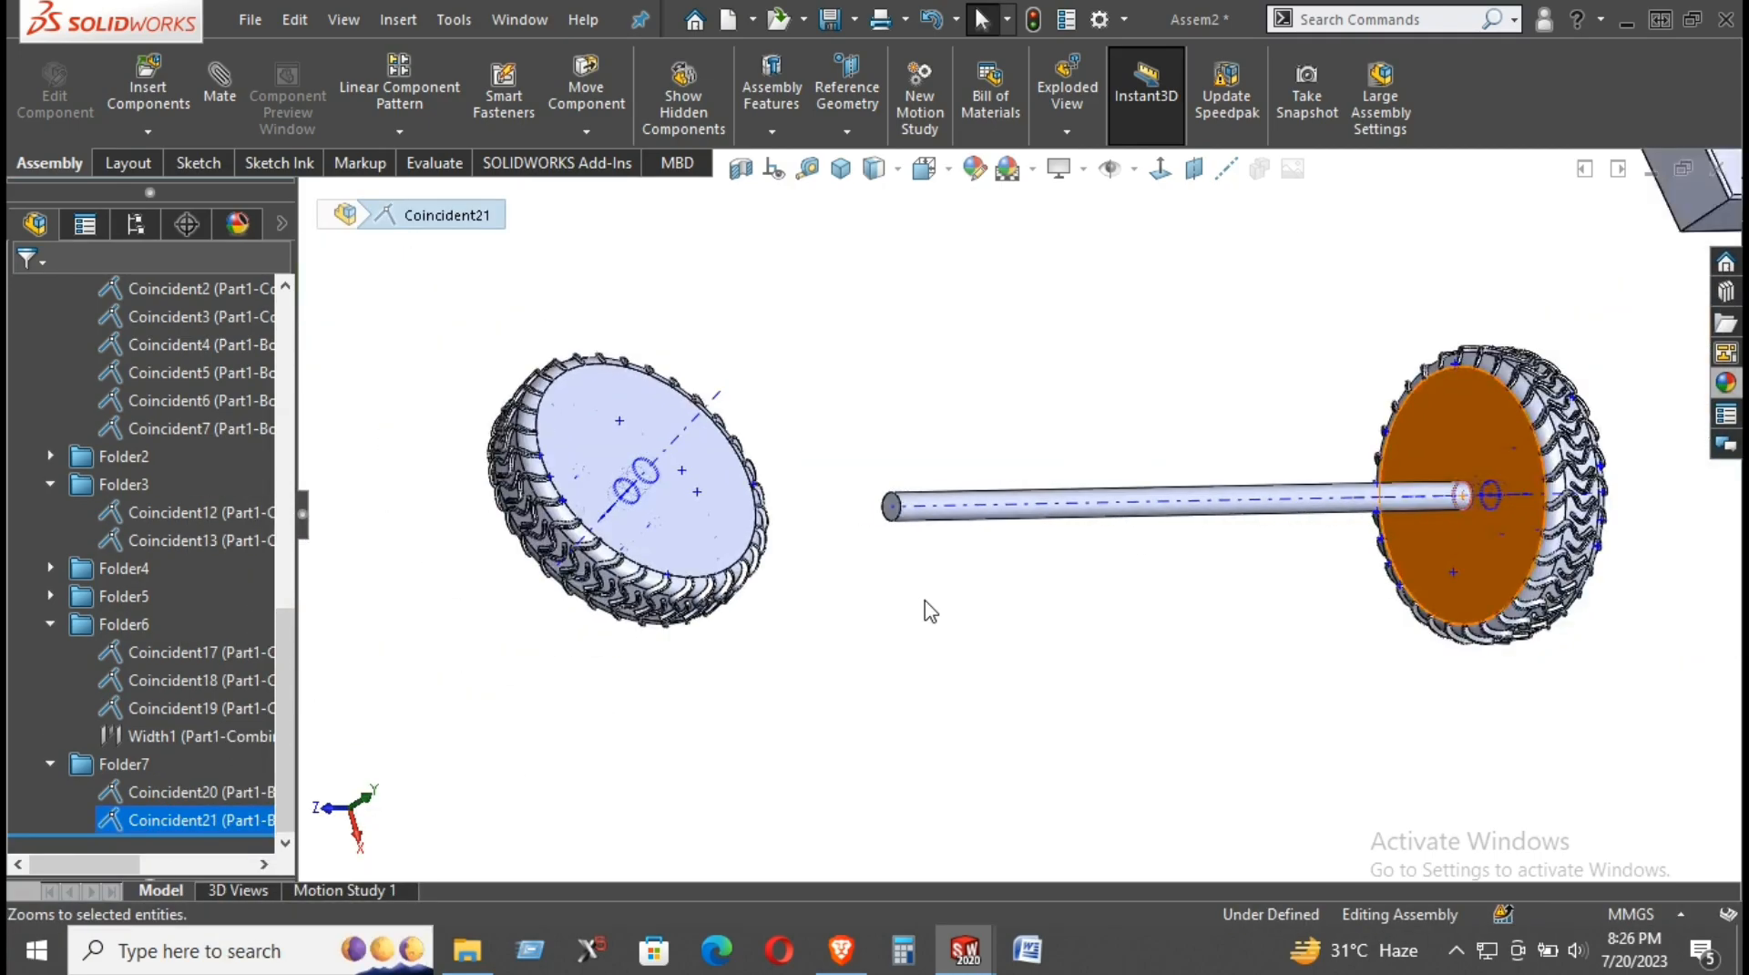
{"action": "left_click", "coordinate": [173, 795]}
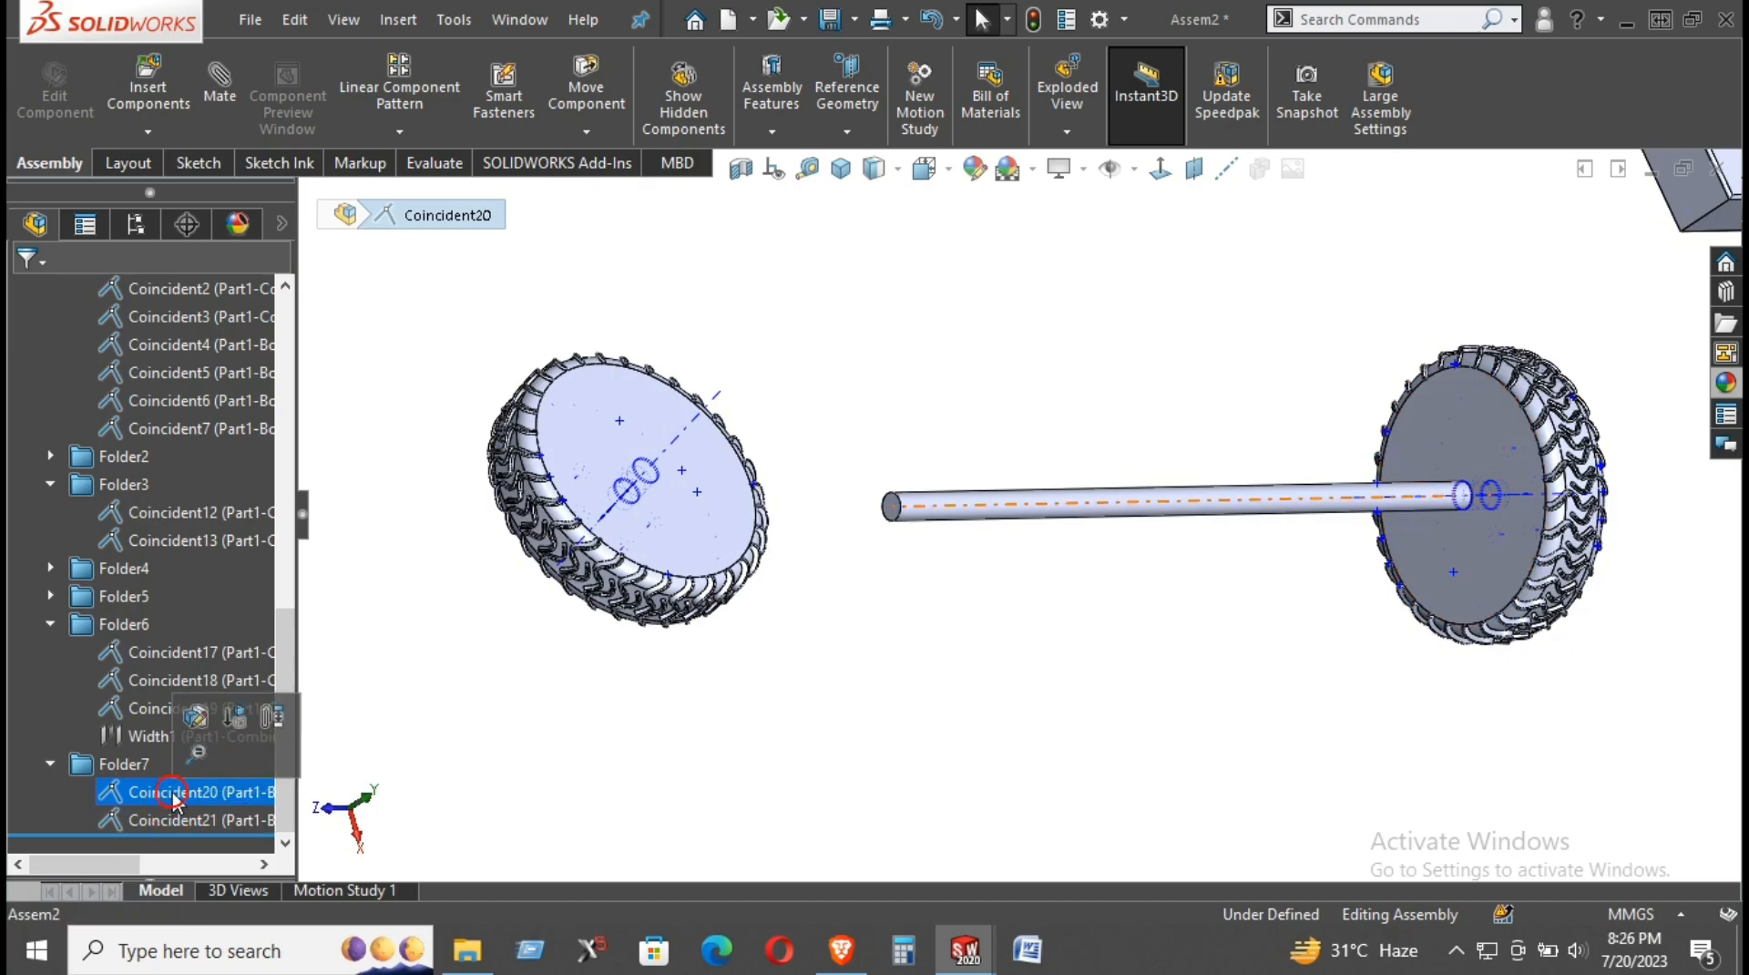
{"action": "left_click", "coordinate": [173, 792]}
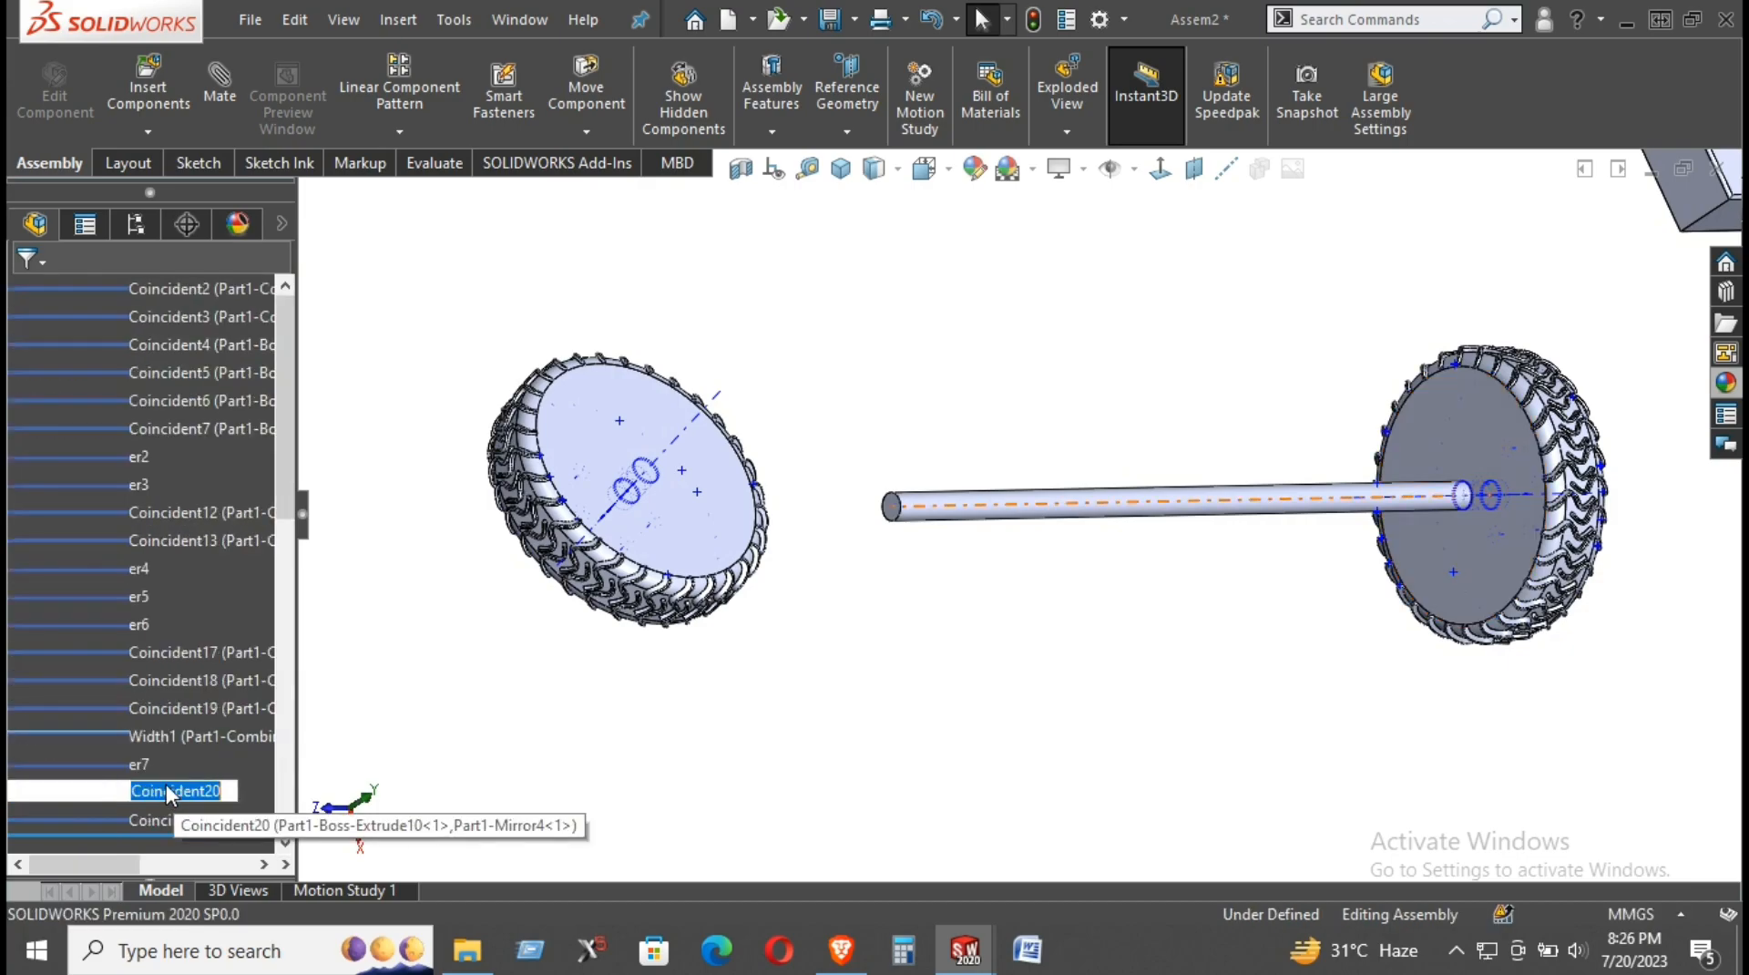
{"action": "left_click", "coordinate": [139, 792]}
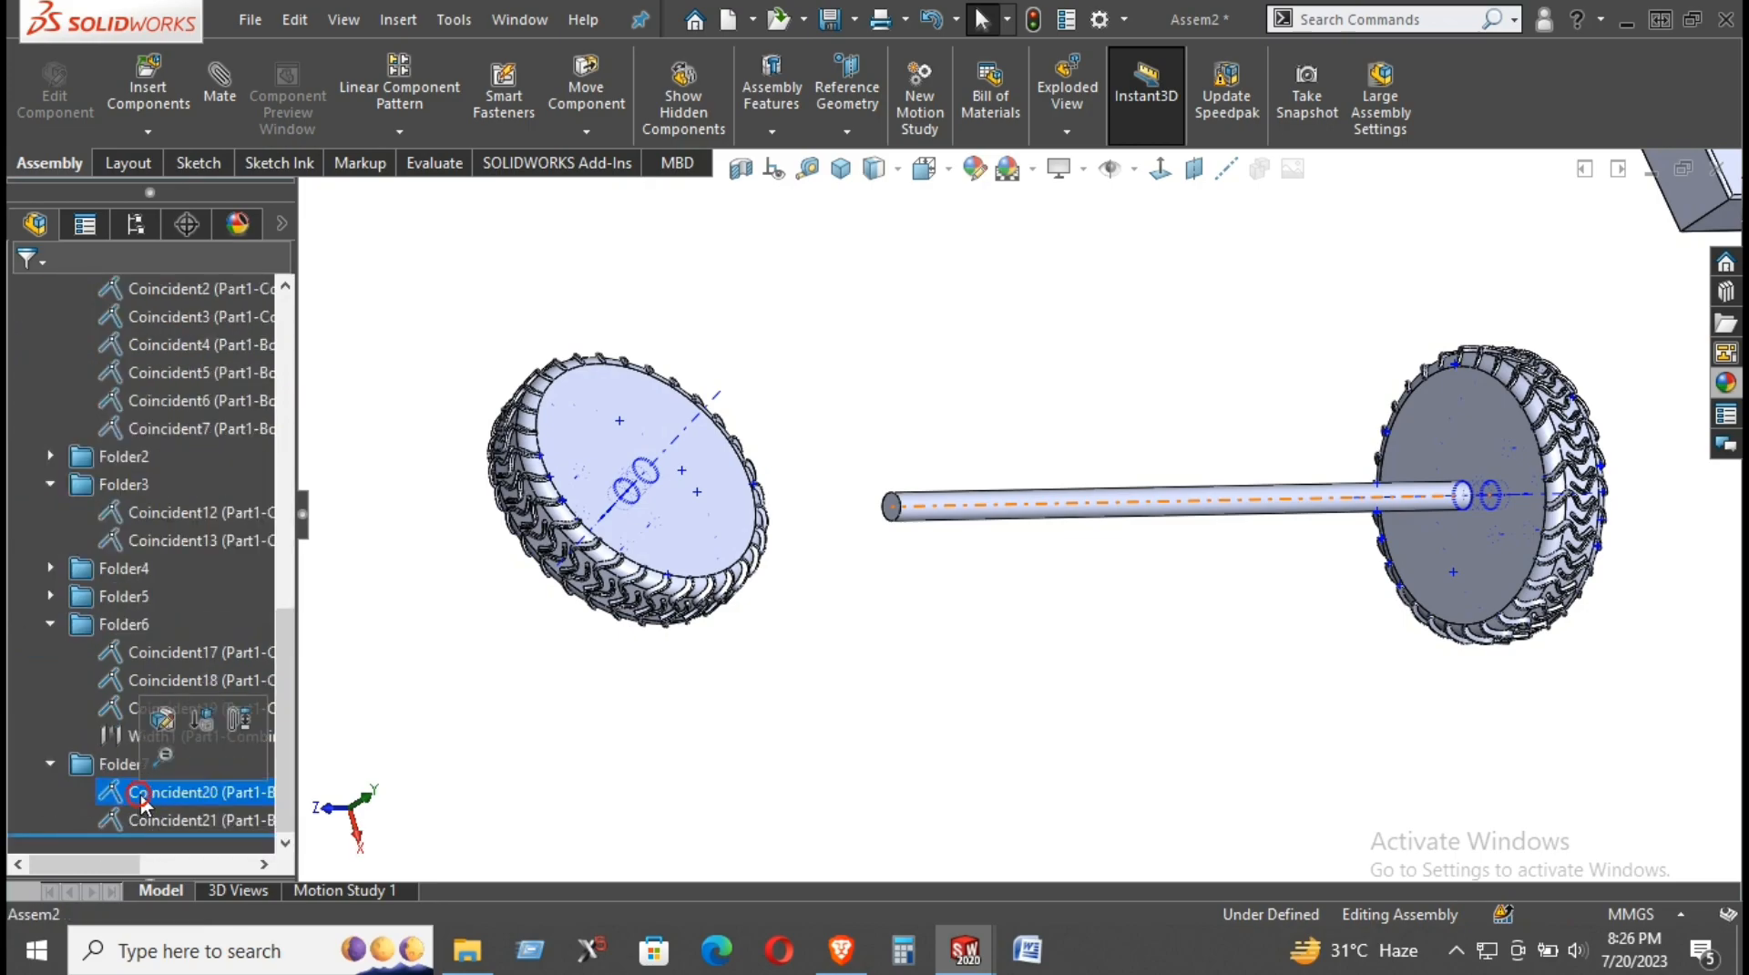
{"action": "left_click", "coordinate": [446, 738]}
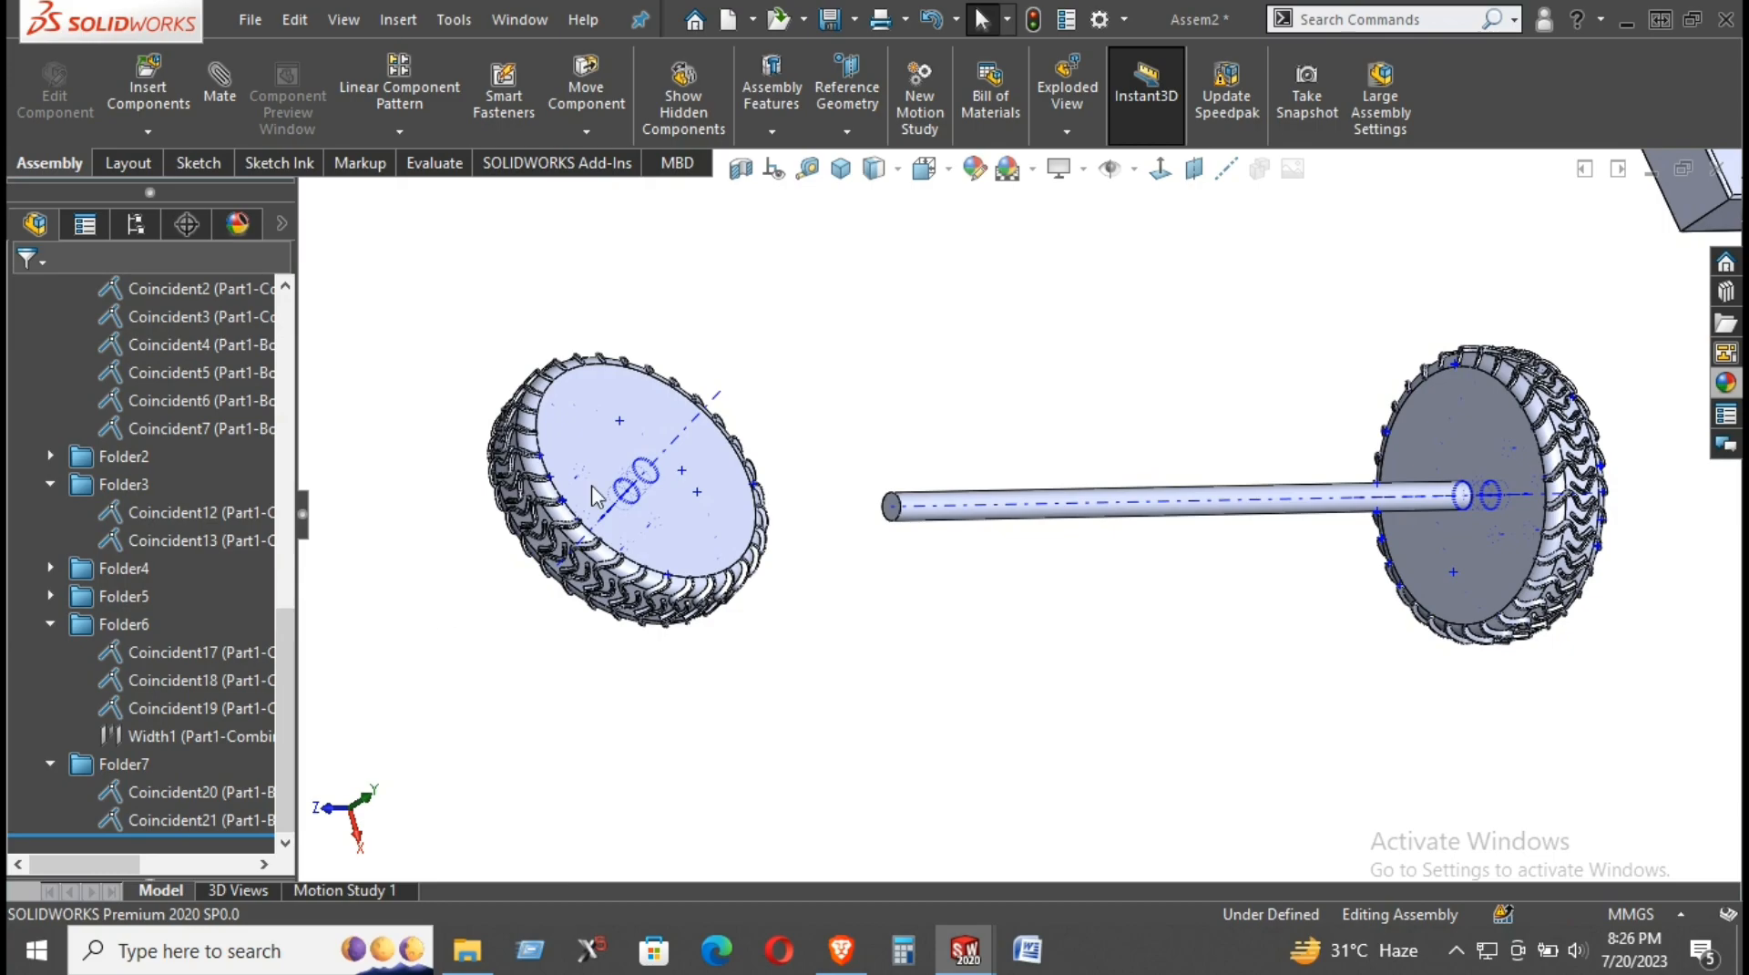
Step: Reposition the loose Part1-Combine4 wheel beside the rod's free end
{"action": "left_click", "coordinate": [643, 551]}
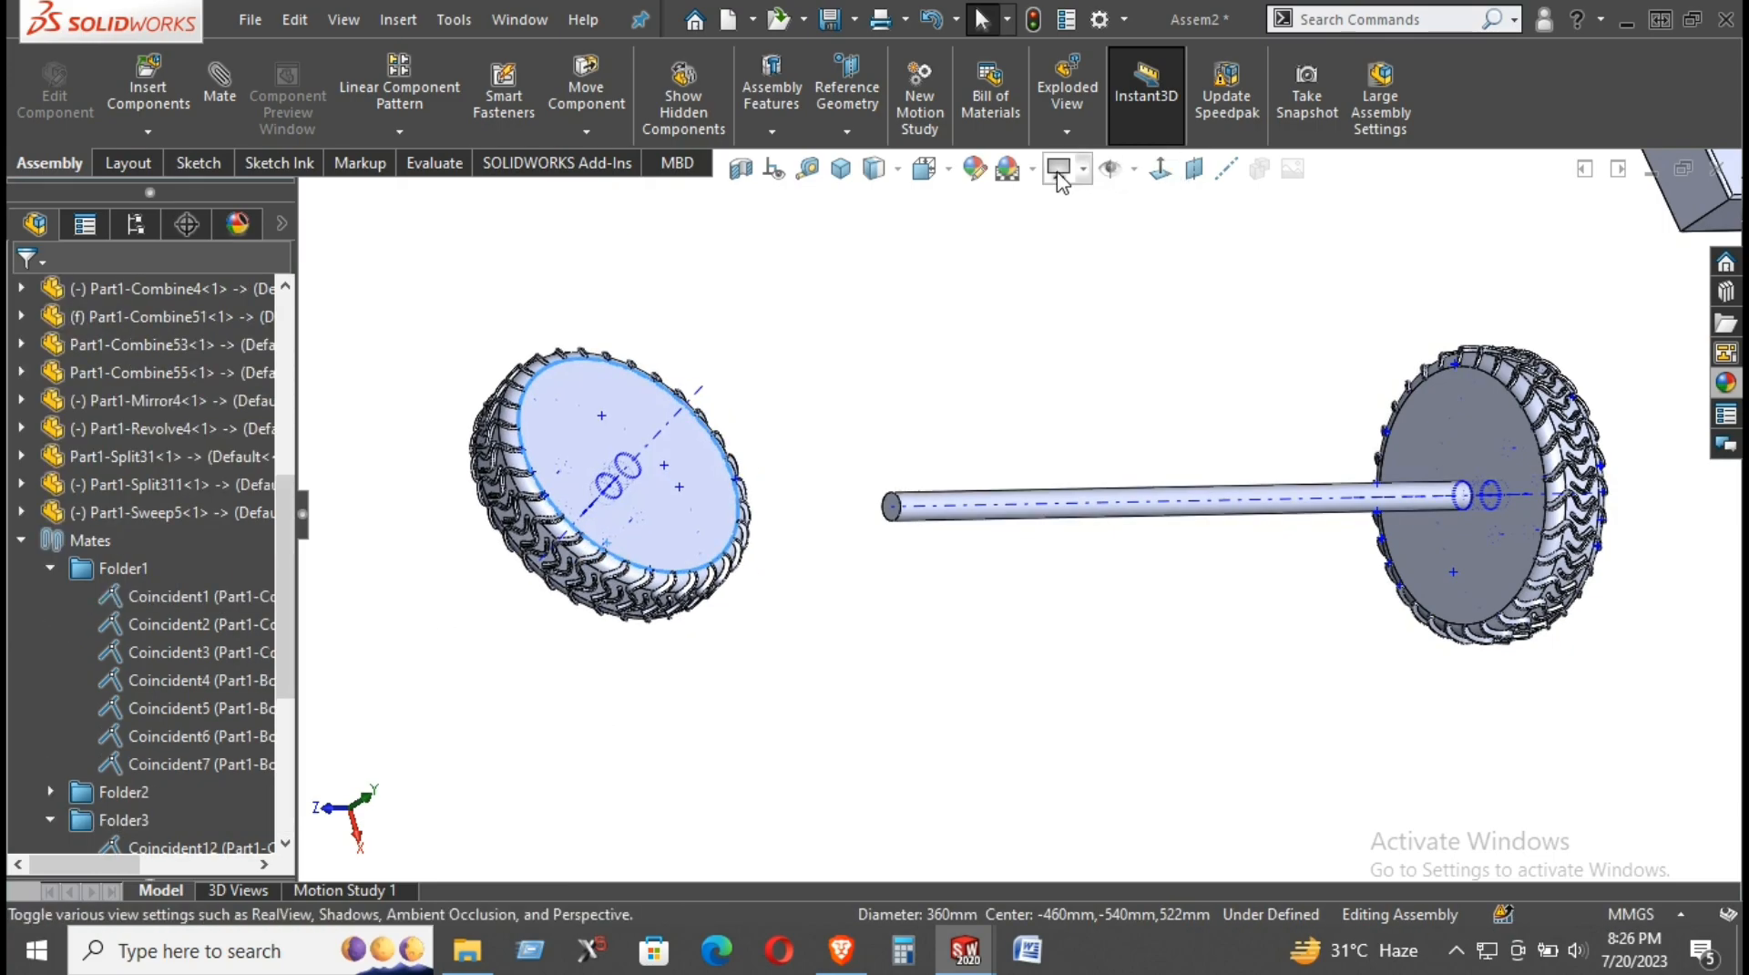
{"action": "right_click", "coordinate": [707, 489]}
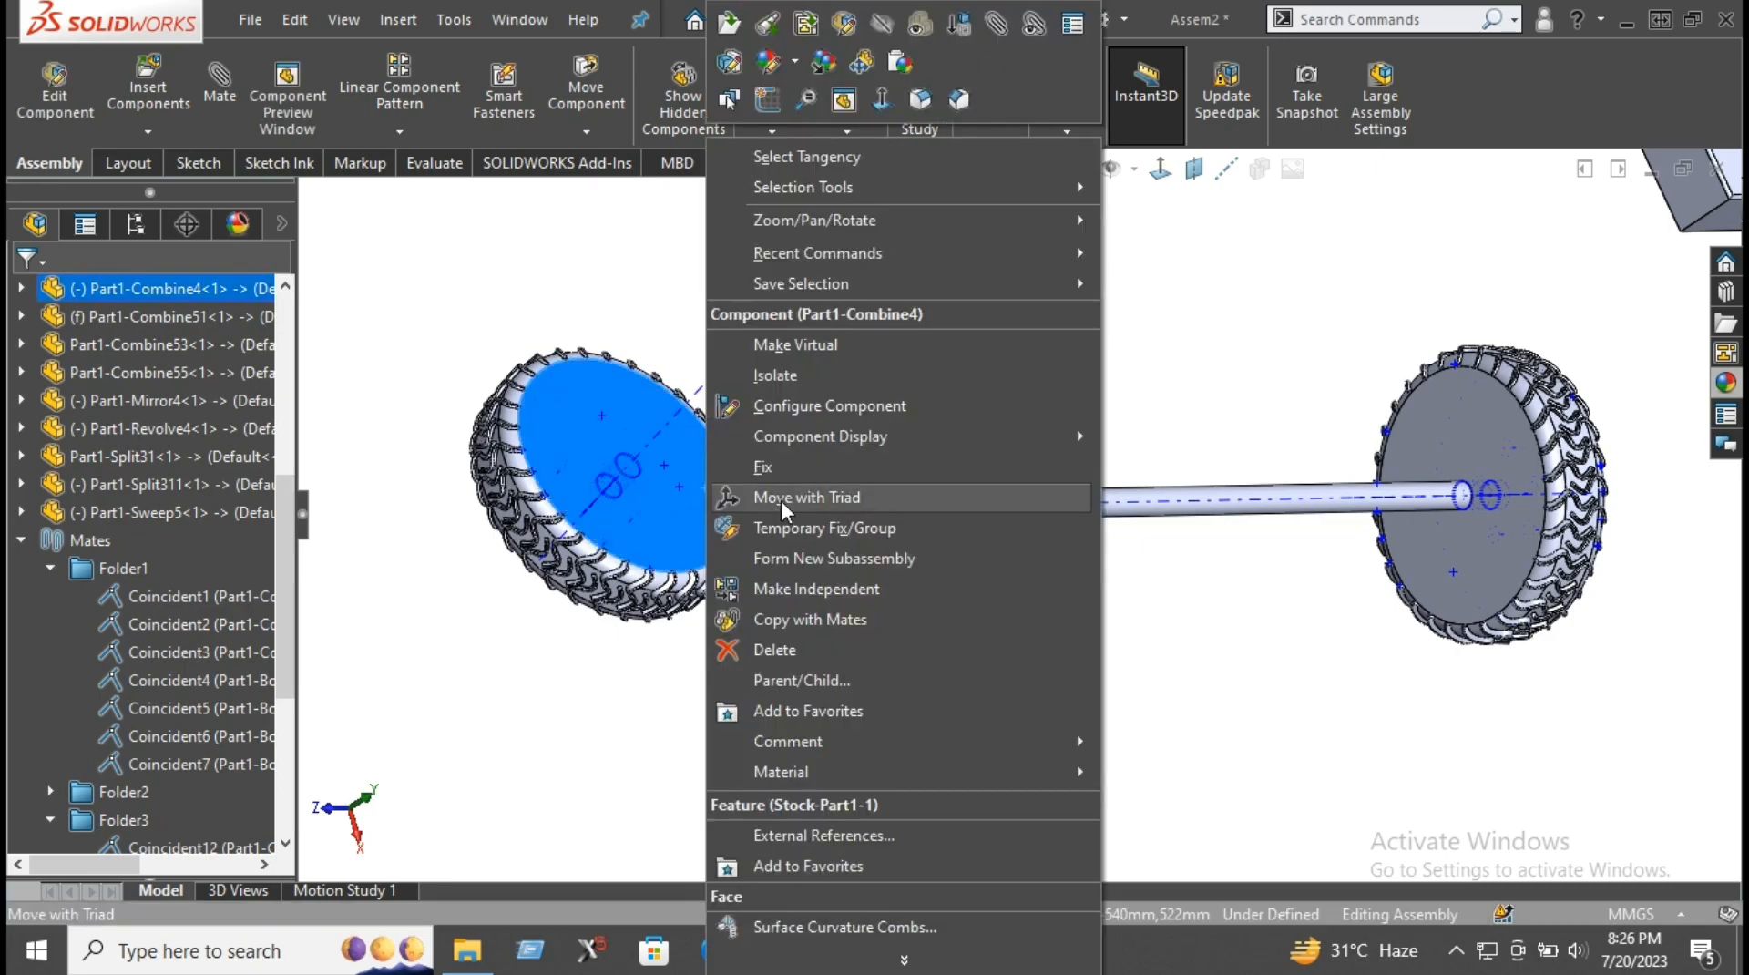
{"action": "left_click", "coordinate": [574, 709]}
{"action": "left_click", "coordinate": [599, 400]}
{"action": "left_click_drag", "start_coordinate": [739, 390], "coordinate": [736, 627]}
{"action": "middle_click_drag", "start_coordinate": [925, 503], "coordinate": [793, 456]}
{"action": "left_click", "coordinate": [765, 448]}
{"action": "scroll", "coordinate": [779, 441], "scroll_direction": "up", "scroll_amount": 3}
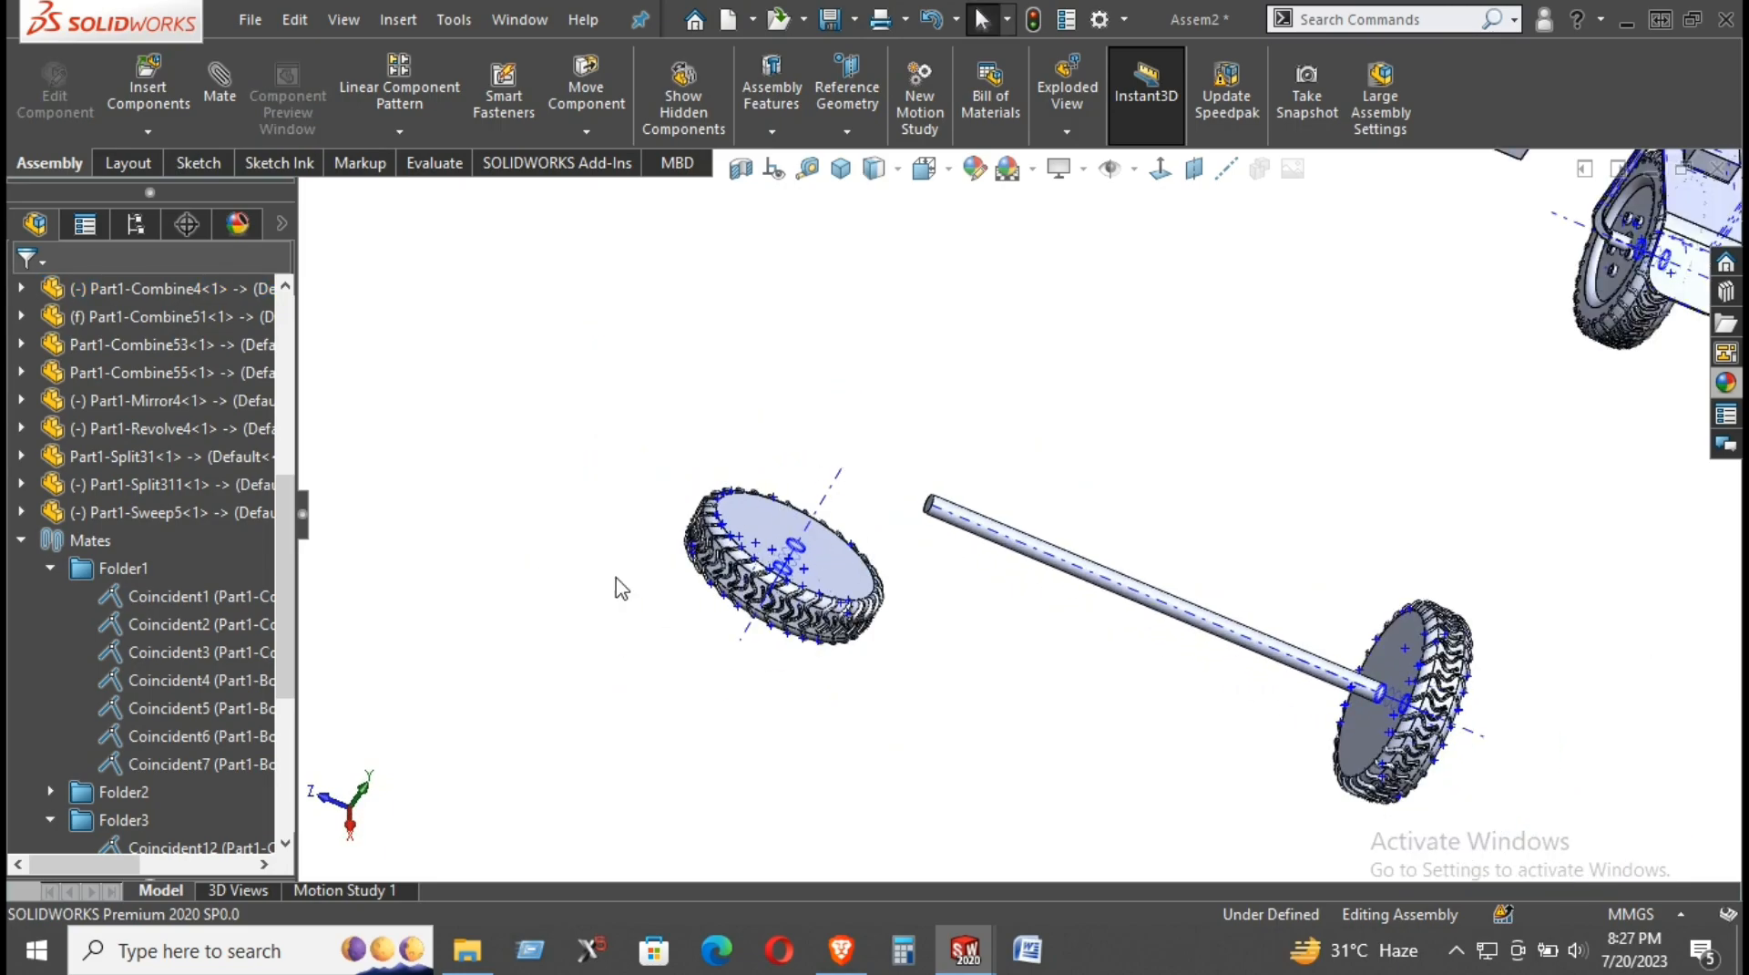
Step: Check the geometry referenced by the Coincident20 mate, and hide the temporary axes in the assembly
{"action": "scroll", "coordinate": [141, 843], "scroll_direction": "down", "scroll_amount": 4}
{"action": "left_click", "coordinate": [139, 791]}
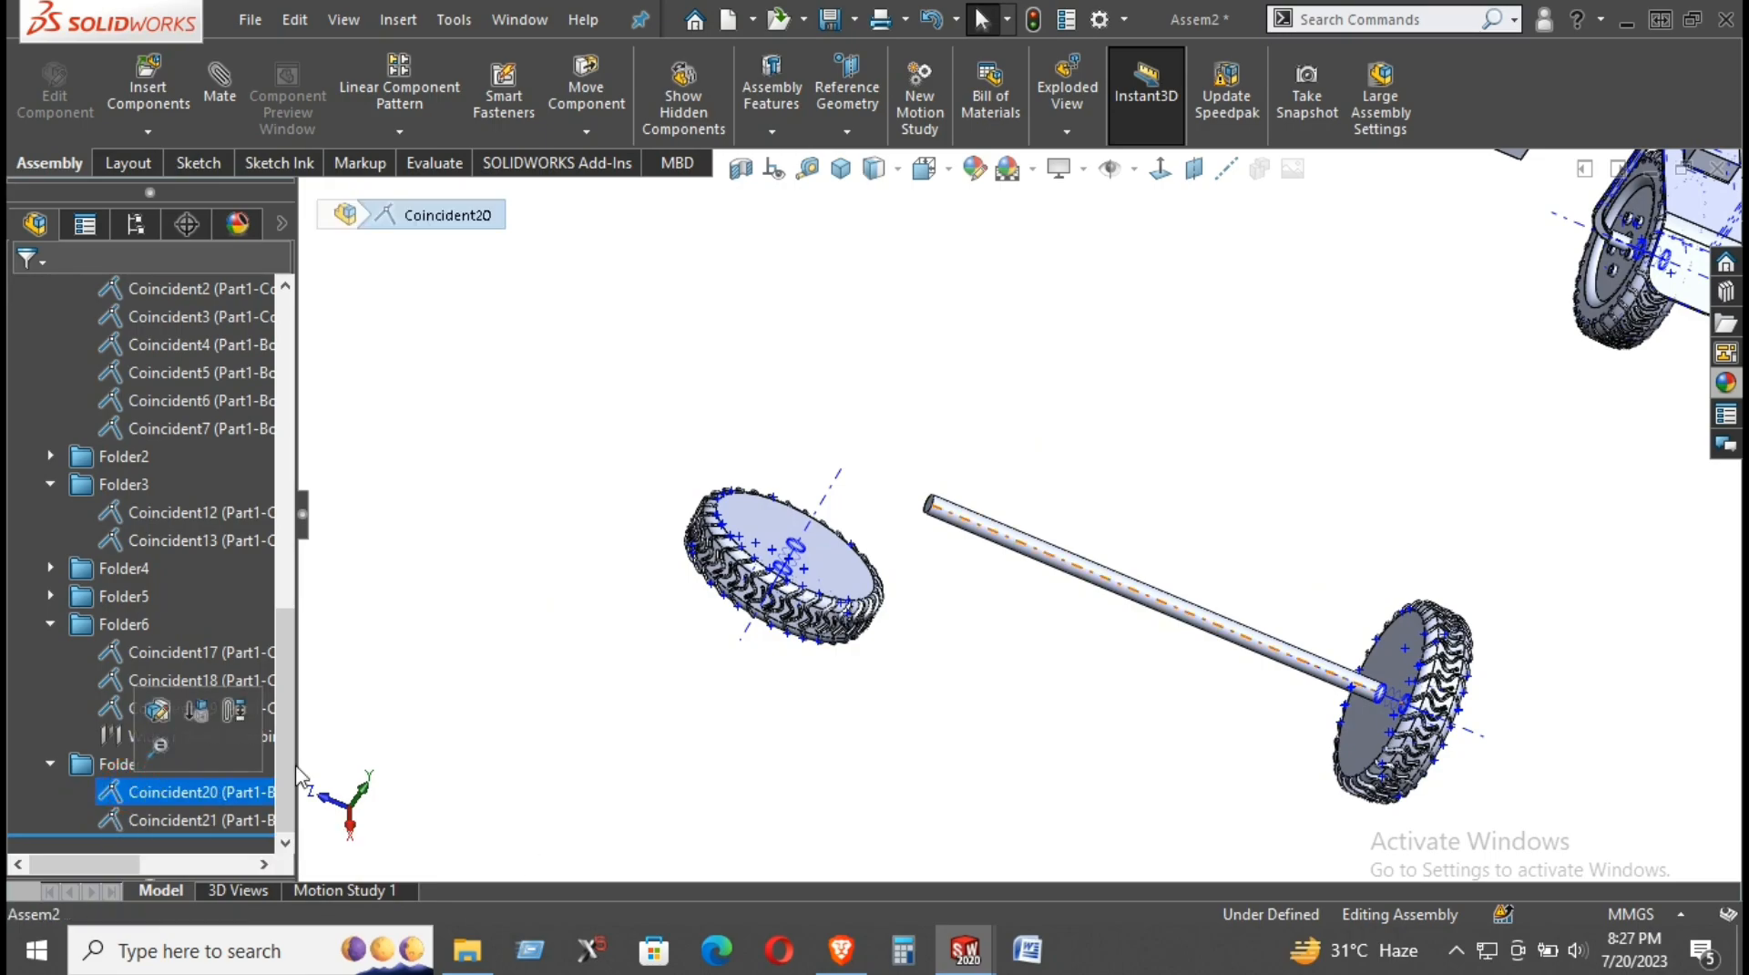
{"action": "left_click", "coordinate": [1128, 492]}
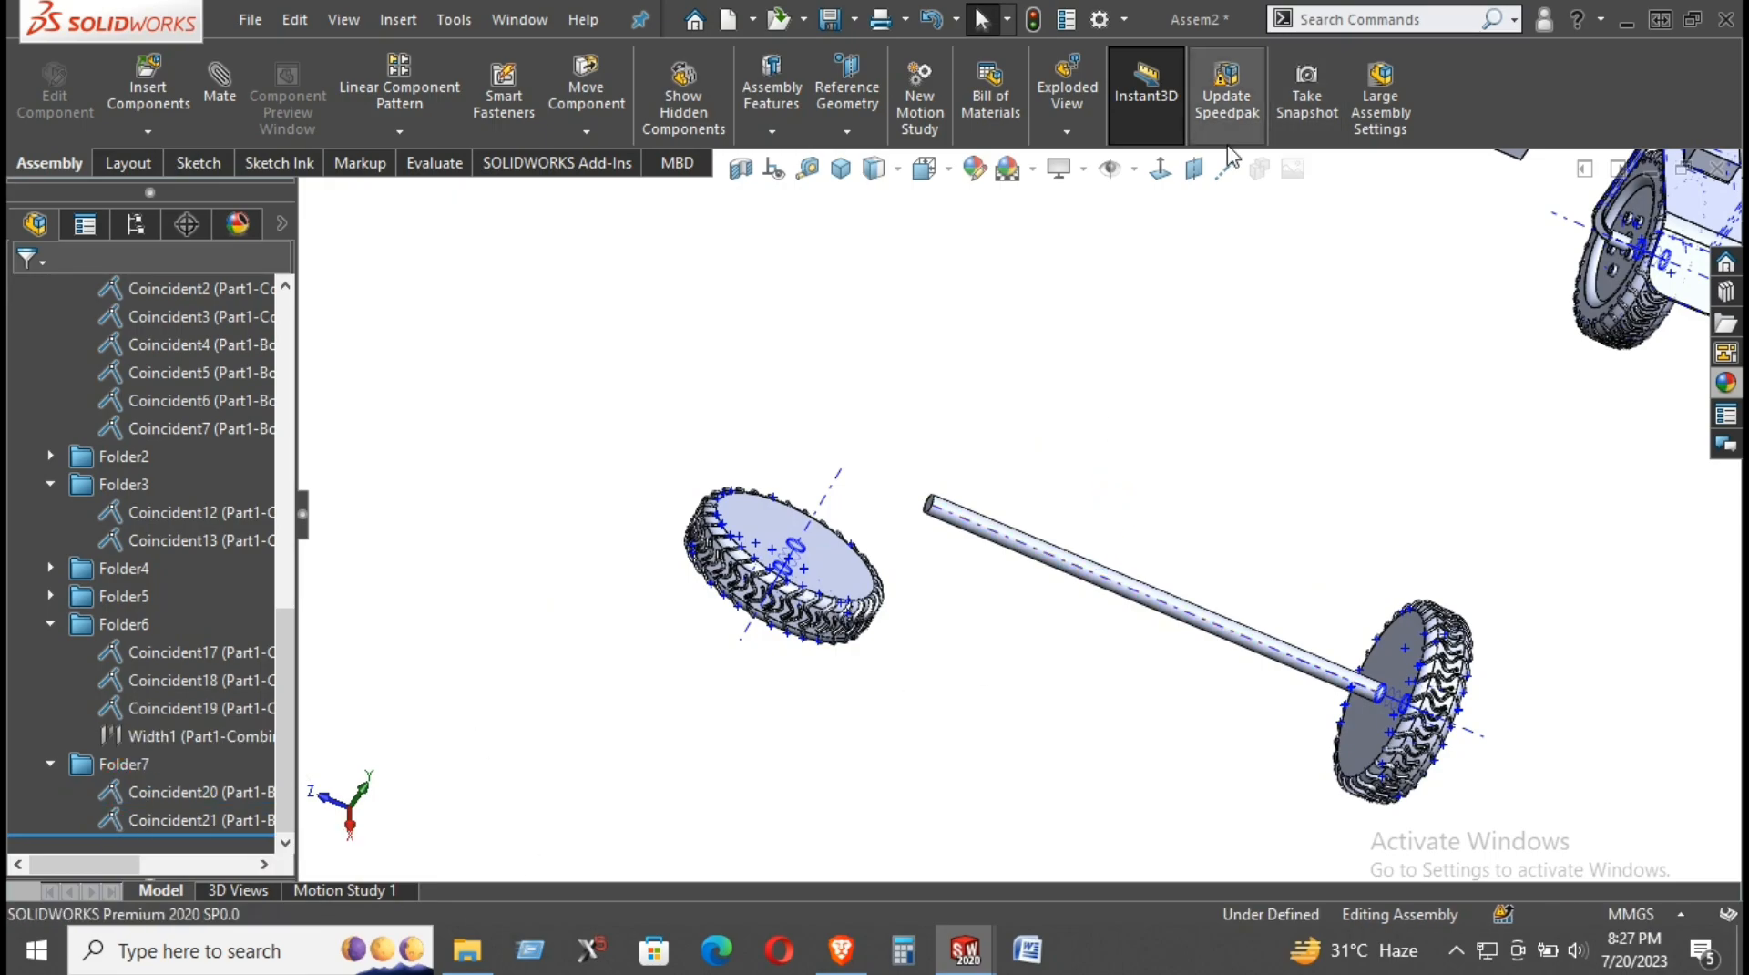
{"action": "left_click", "coordinate": [1134, 169]}
{"action": "left_click", "coordinate": [1158, 241]}
{"action": "left_click", "coordinate": [1191, 343]}
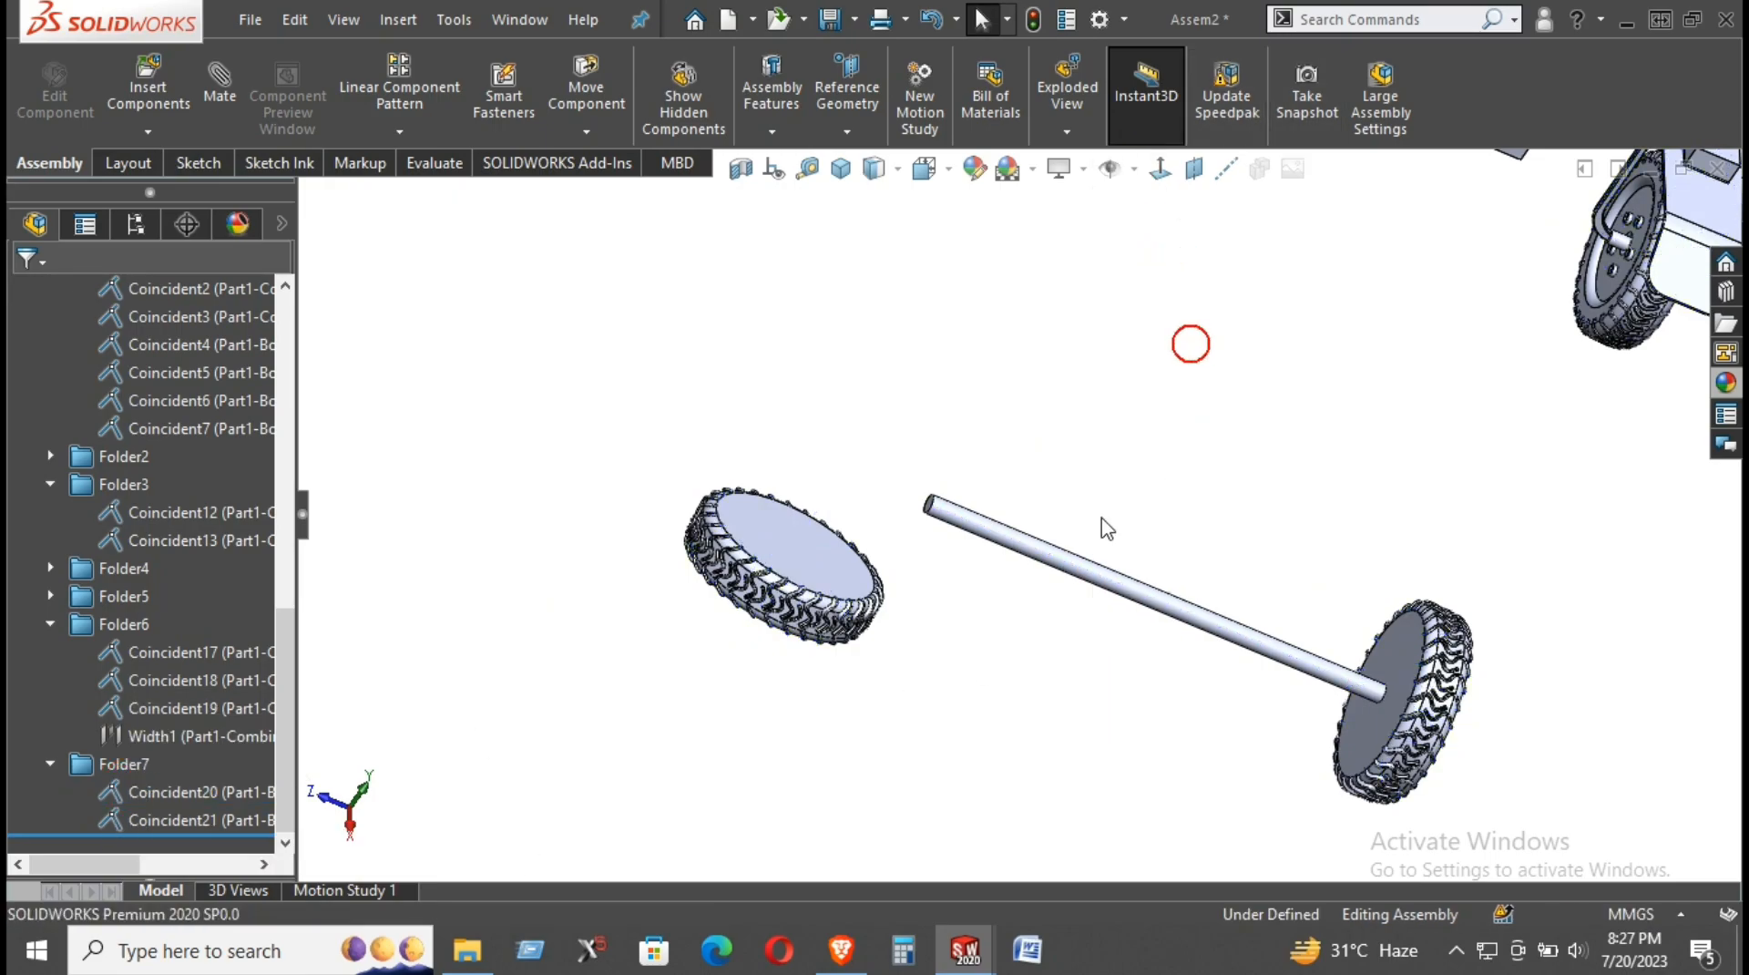
Step: Move the rod with its attached wheel away from the Part1-Combine4 wheel, and shift that loose wheel slightly
{"action": "left_click_drag", "start_coordinate": [1018, 537], "coordinate": [1072, 529]}
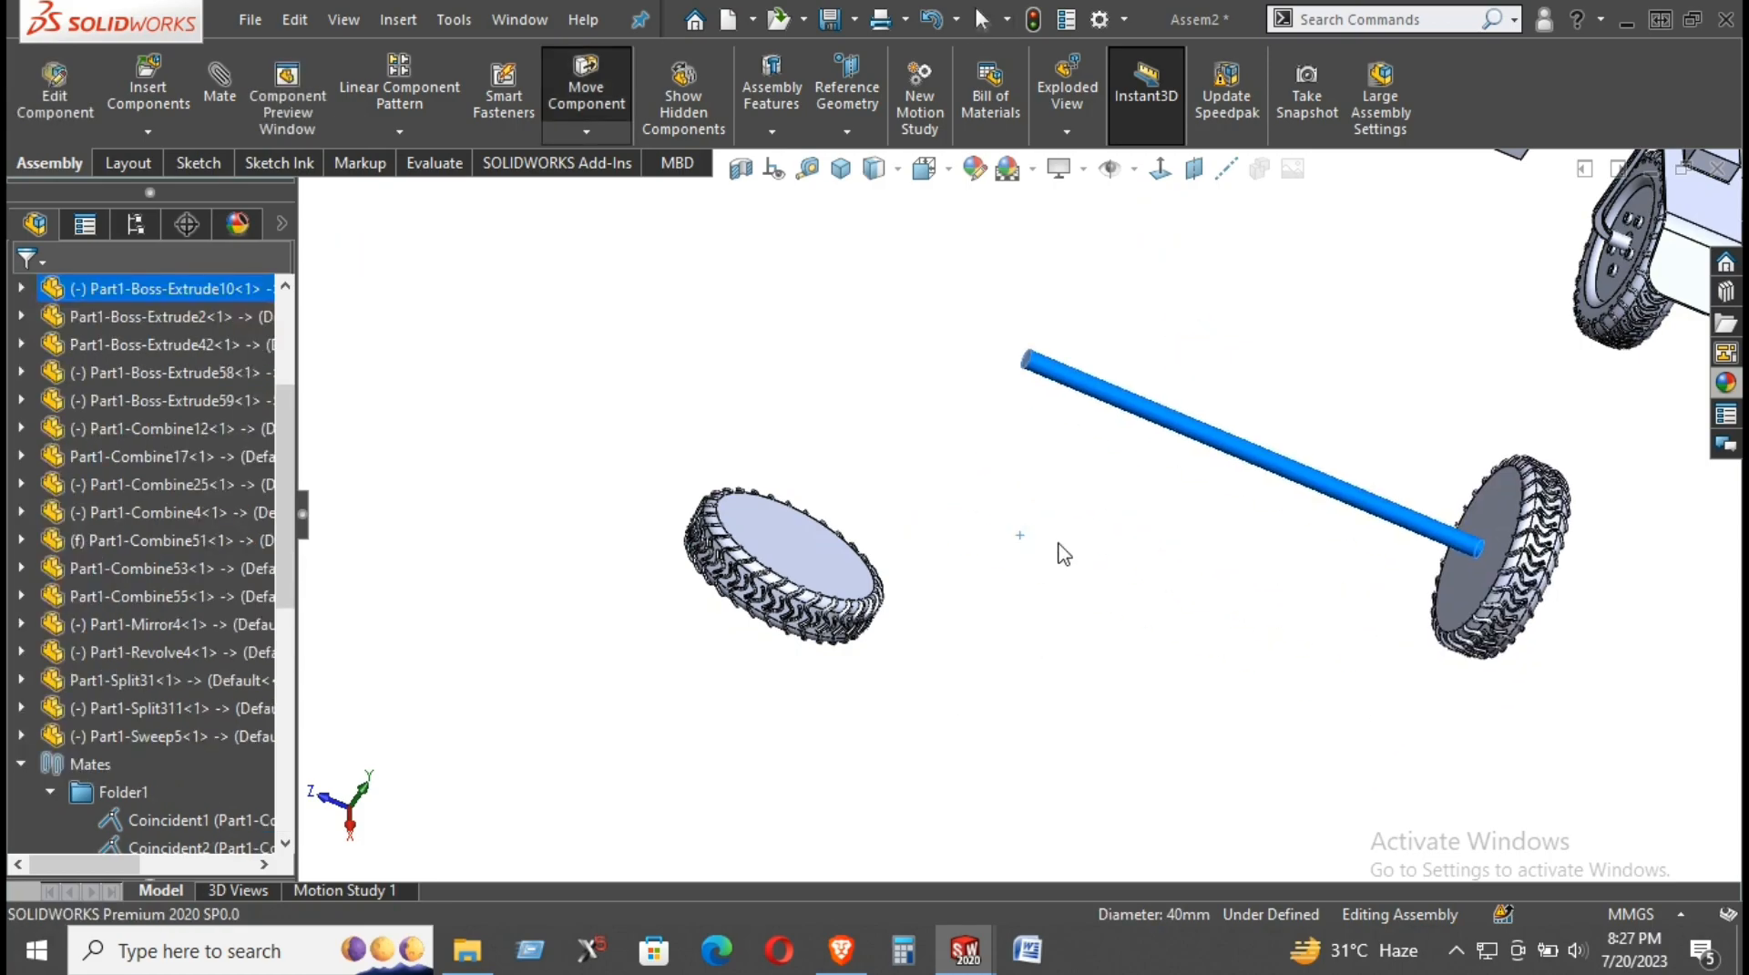
{"action": "left_click", "coordinate": [988, 597]}
{"action": "mouse_move", "coordinate": [810, 605]}
{"action": "left_mouse_down"}
{"action": "mouse_move", "coordinate": [873, 676]}
{"action": "mouse_move", "coordinate": [792, 578]}
{"action": "left_mouse_up"}
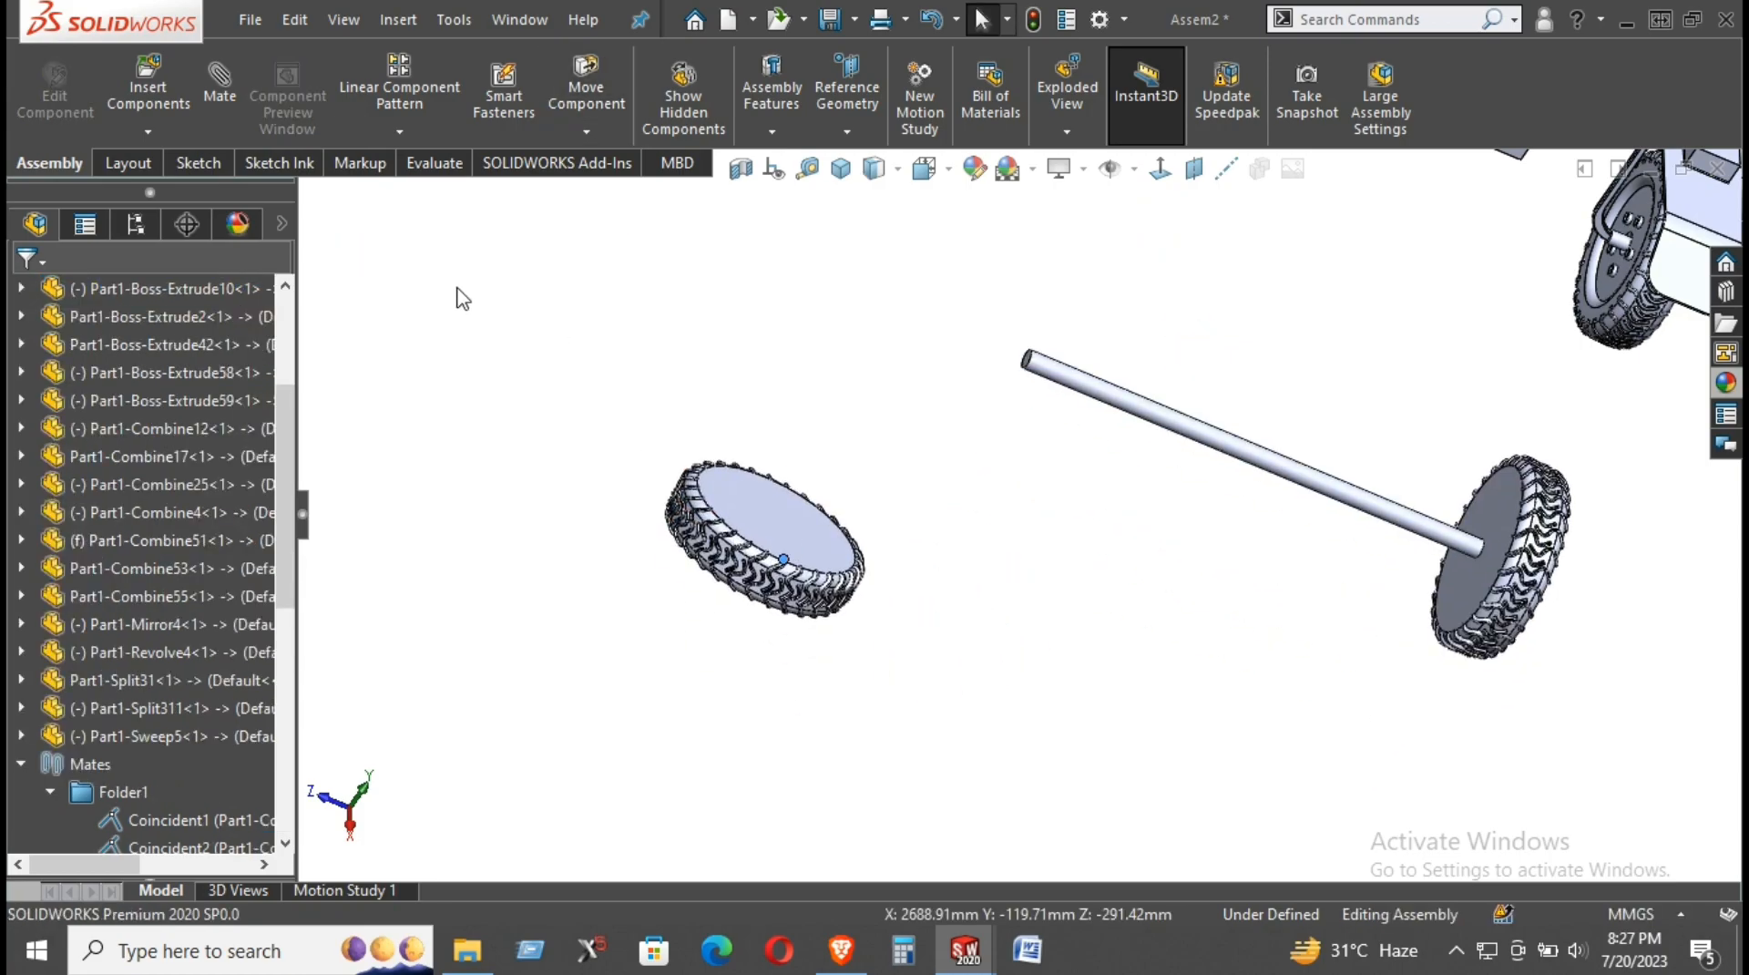
Step: Add a coincident mate between the Part1-Combine4 wheel's flat inner face and the rod's free end face
{"action": "left_click", "coordinate": [768, 493]}
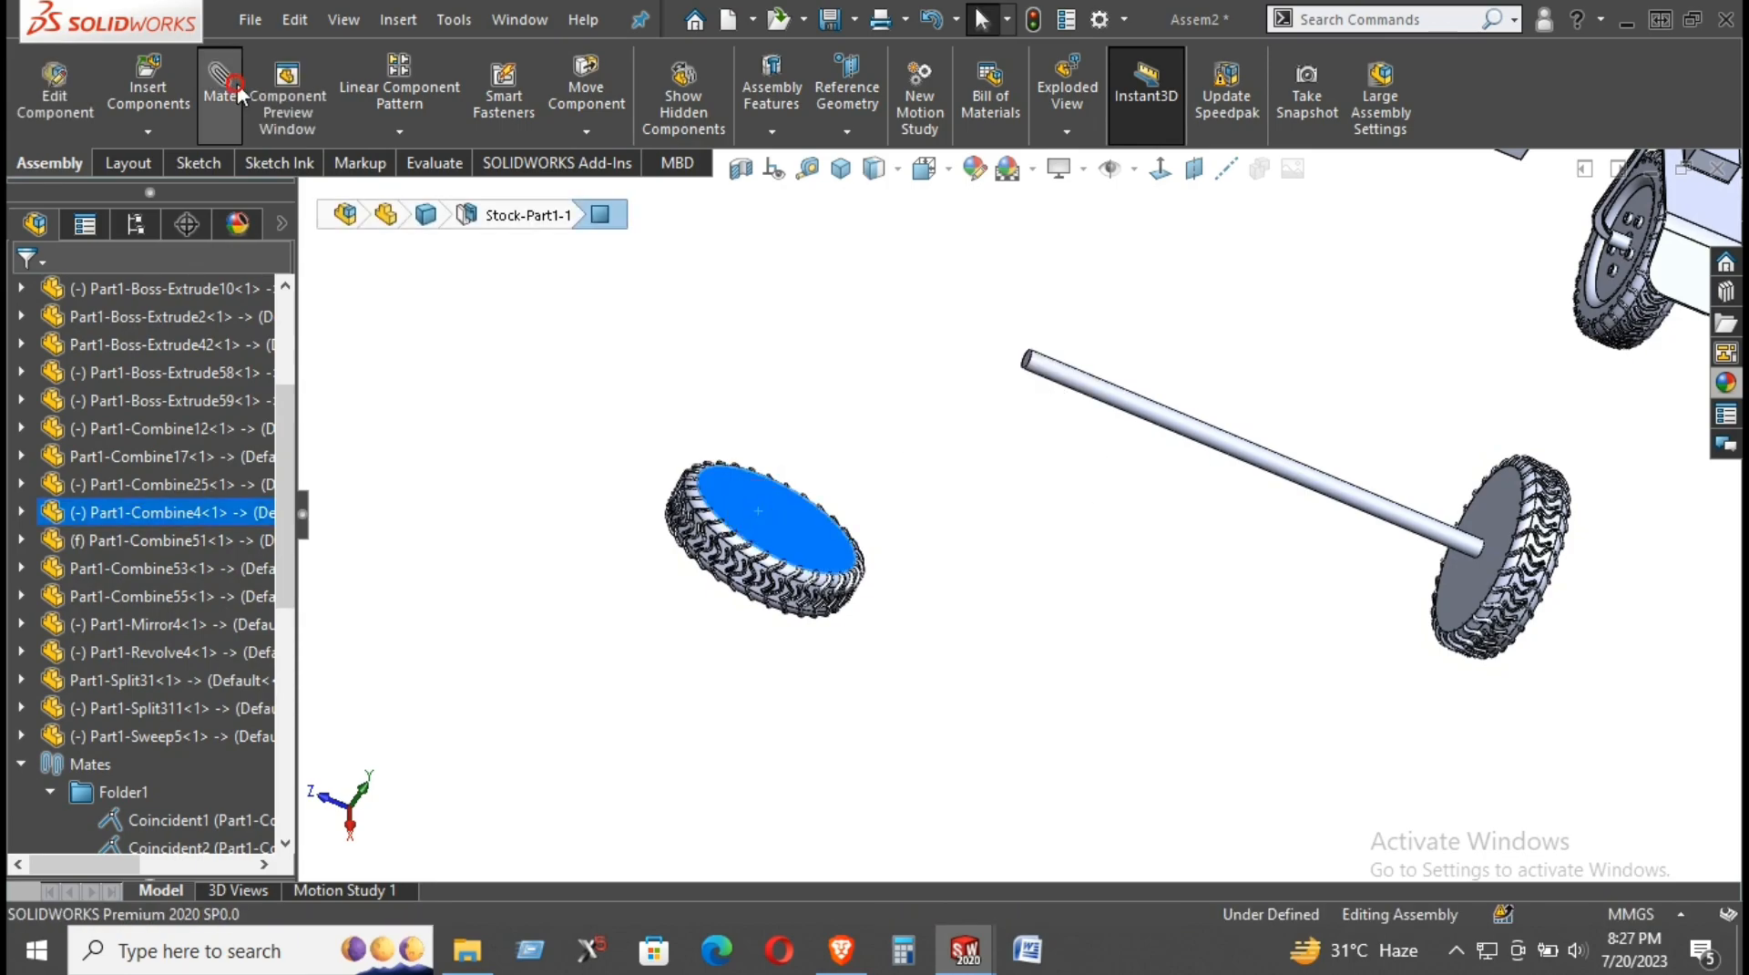
{"action": "scroll", "coordinate": [1035, 383], "scroll_direction": "down", "scroll_amount": 2}
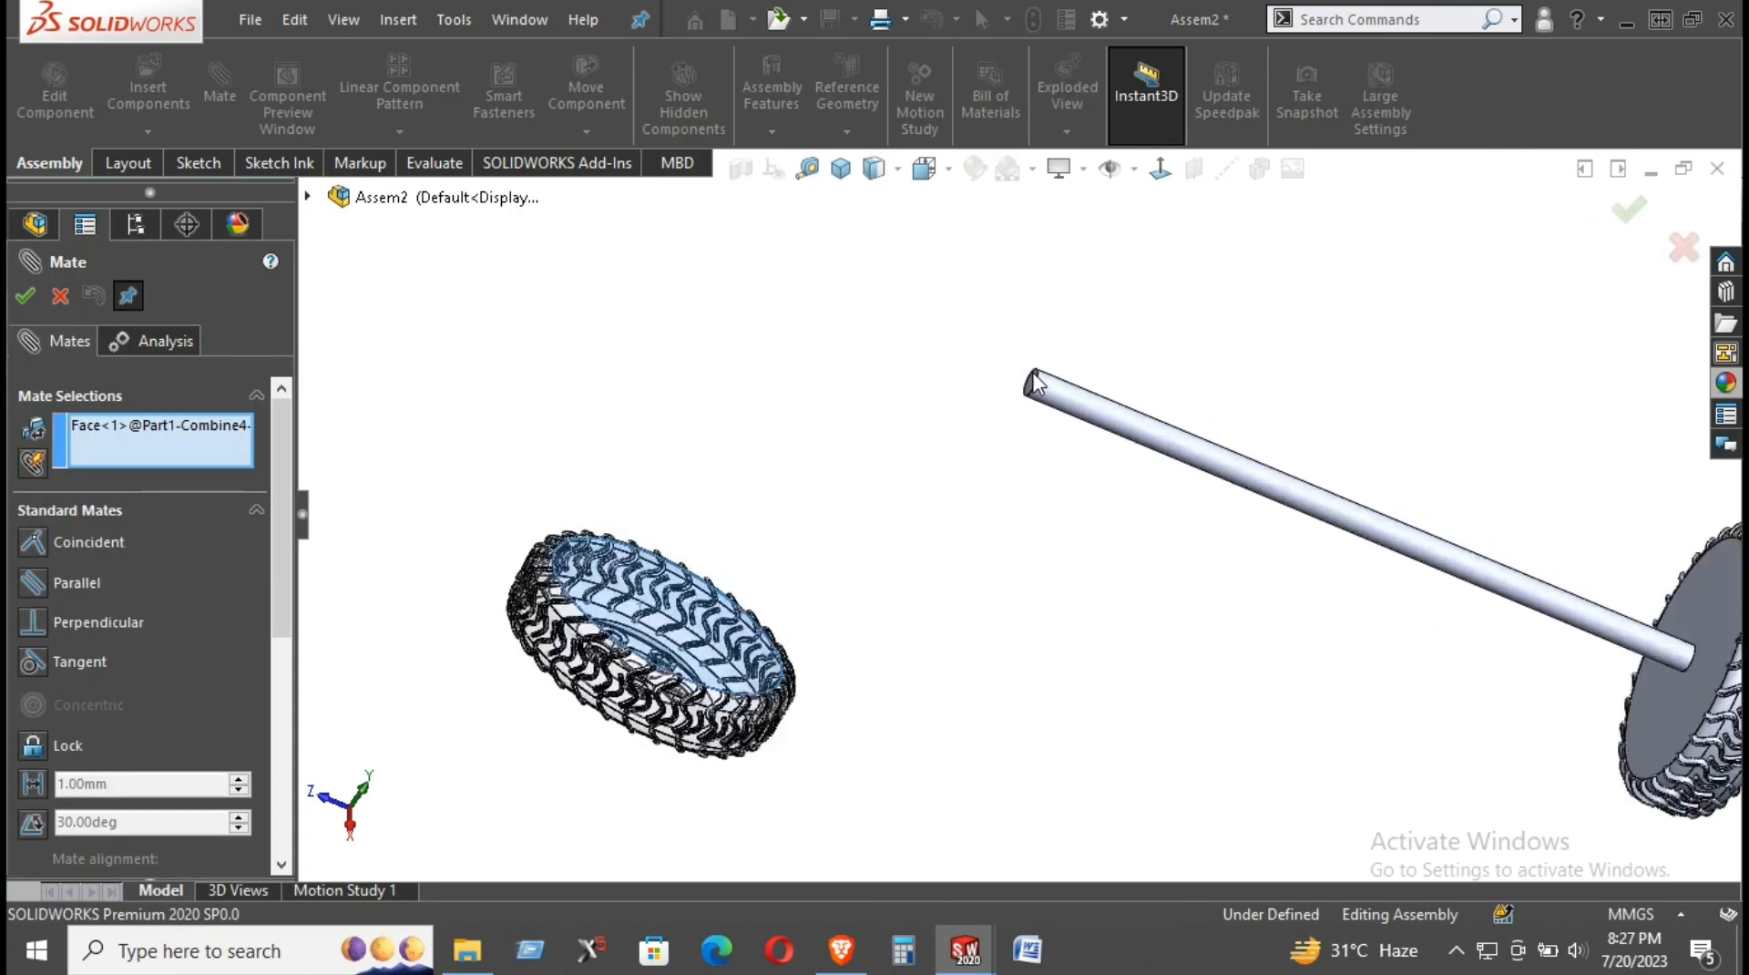
{"action": "left_click", "coordinate": [1030, 383]}
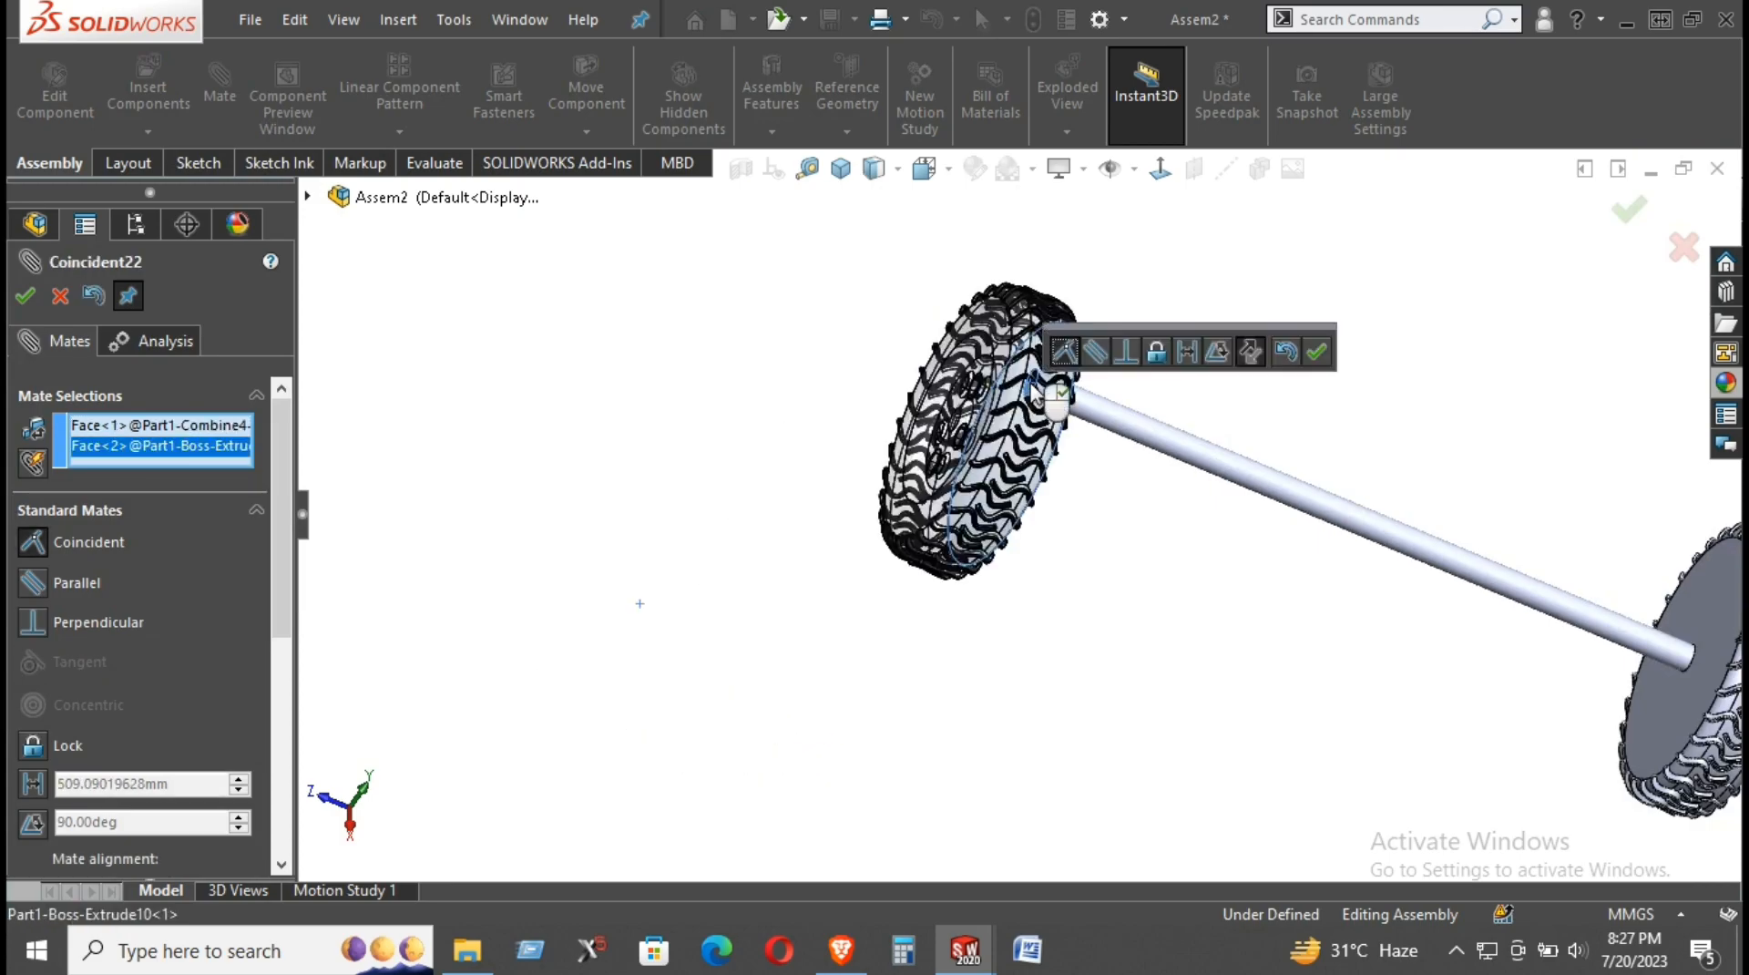
{"action": "left_click", "coordinate": [1313, 355]}
Step: Show the temporary axes of the rod and the Part1-Combine4 wheel
{"action": "middle_click_drag", "start_coordinate": [1120, 562], "coordinate": [1021, 497]}
{"action": "left_click", "coordinate": [1135, 171]}
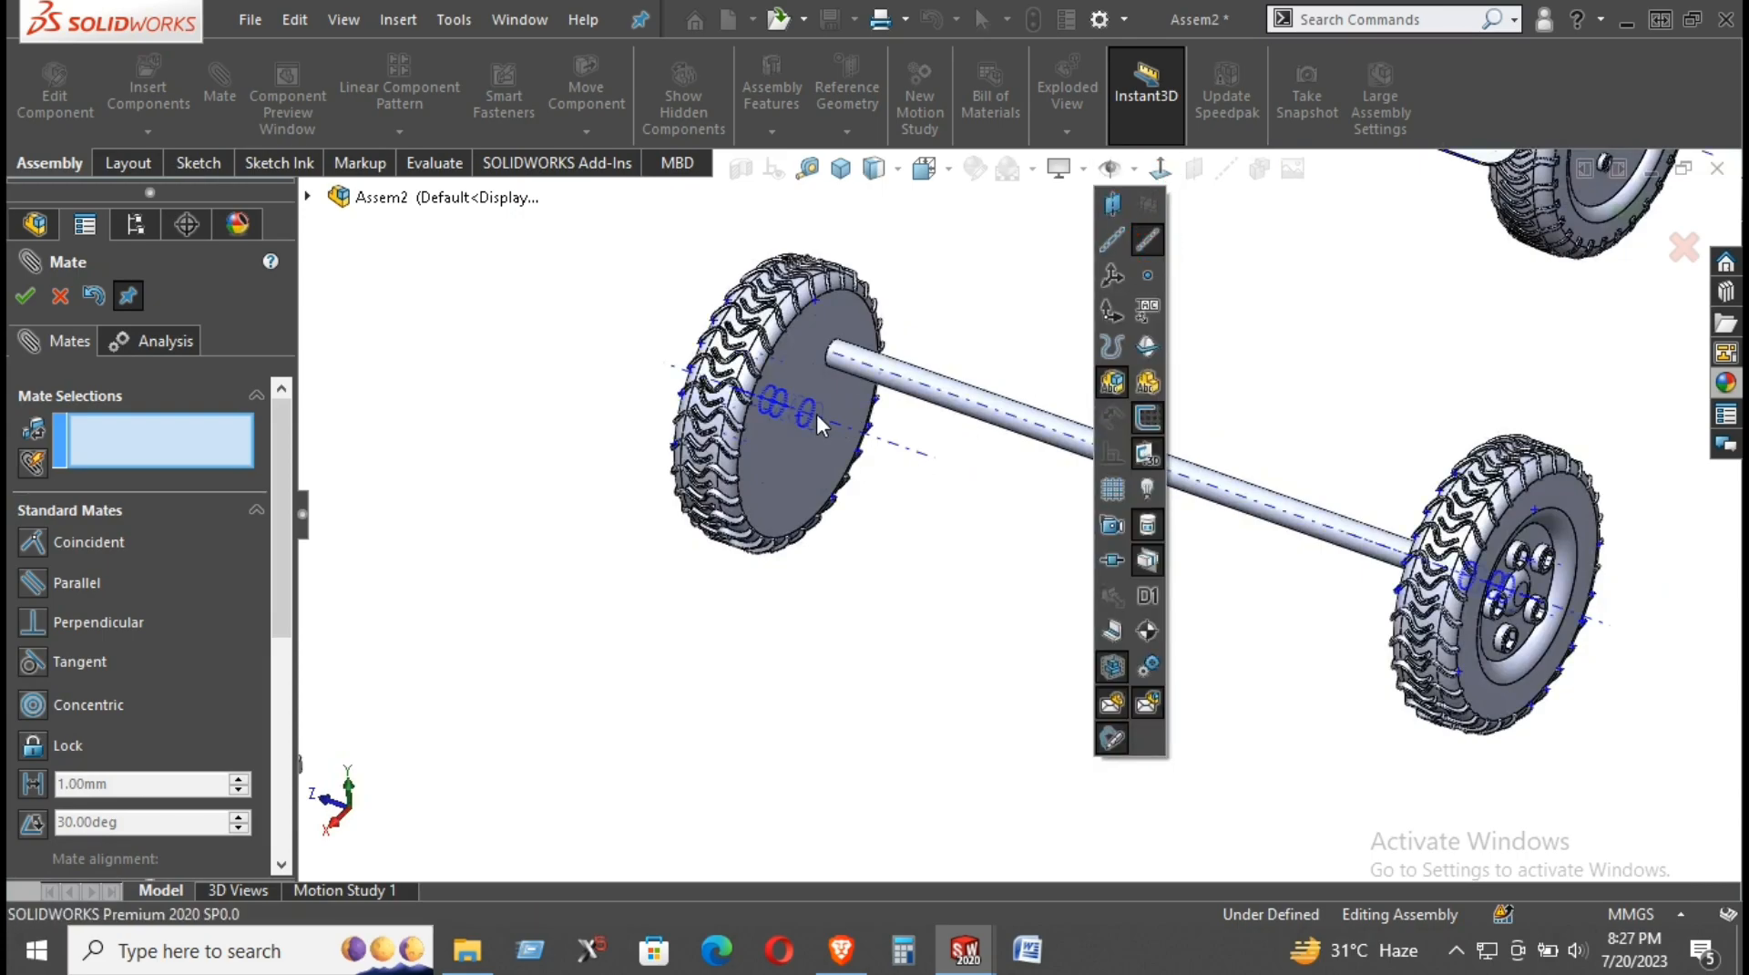
{"action": "left_click", "coordinate": [962, 398]}
{"action": "scroll", "coordinate": [961, 398], "scroll_direction": "down", "scroll_amount": 8}
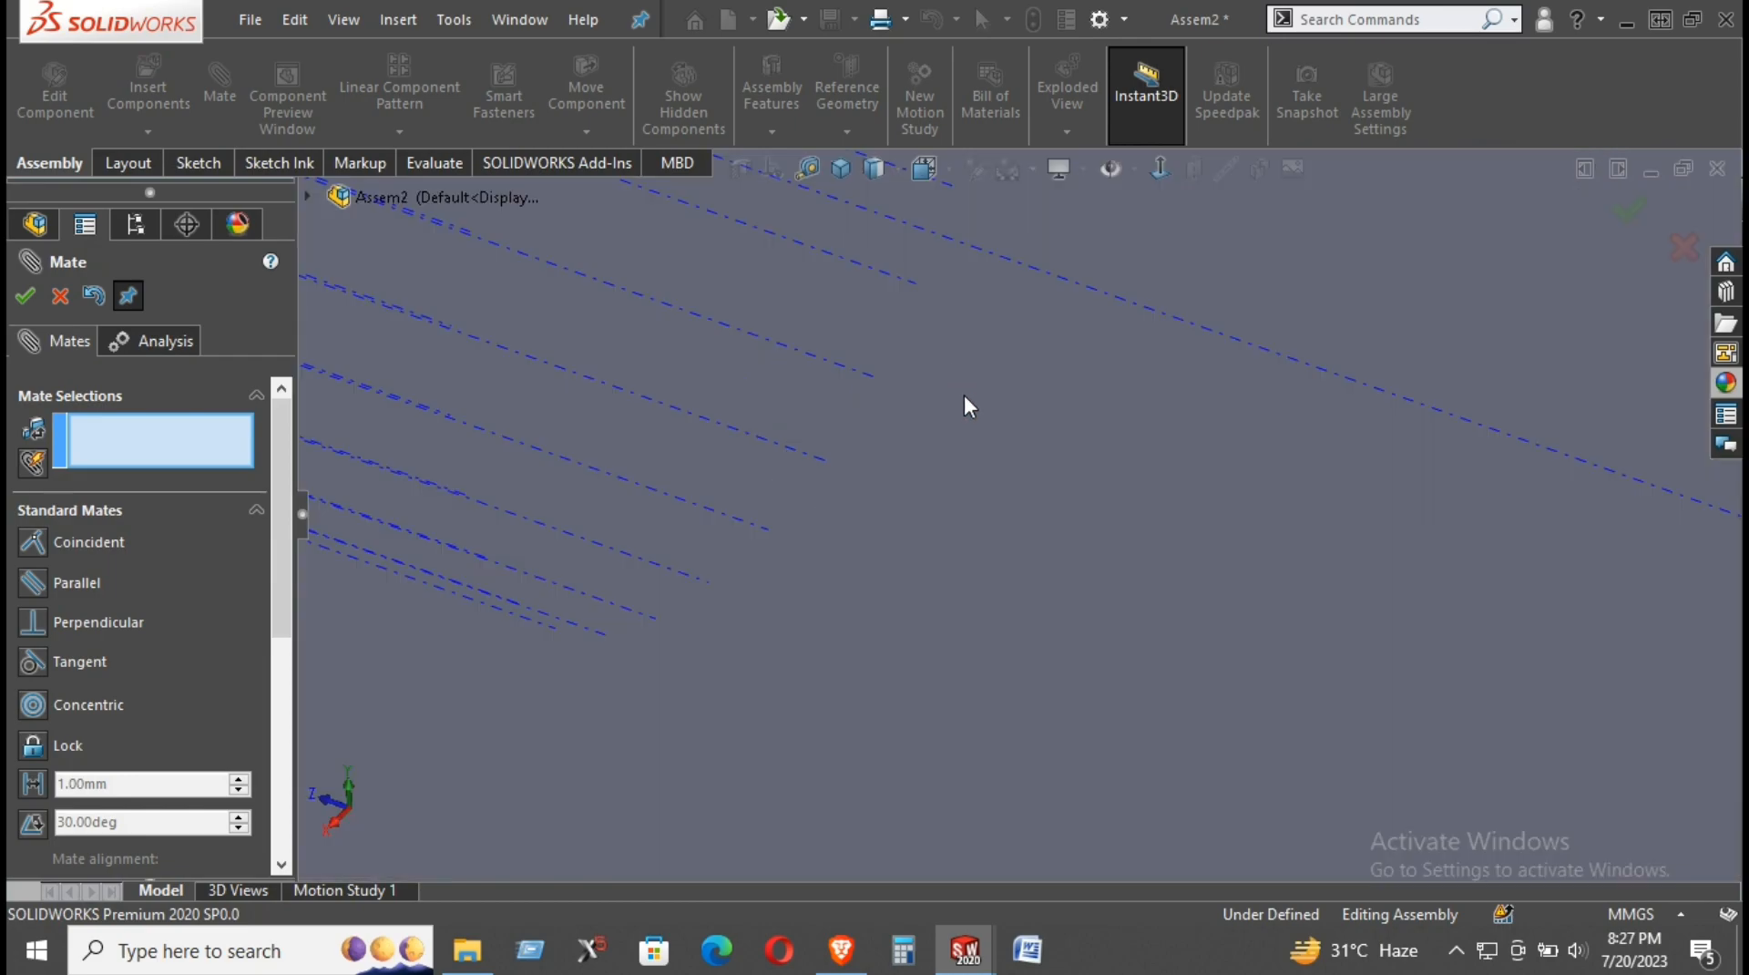
{"action": "scroll", "coordinate": [964, 384], "scroll_direction": "up", "scroll_amount": 10}
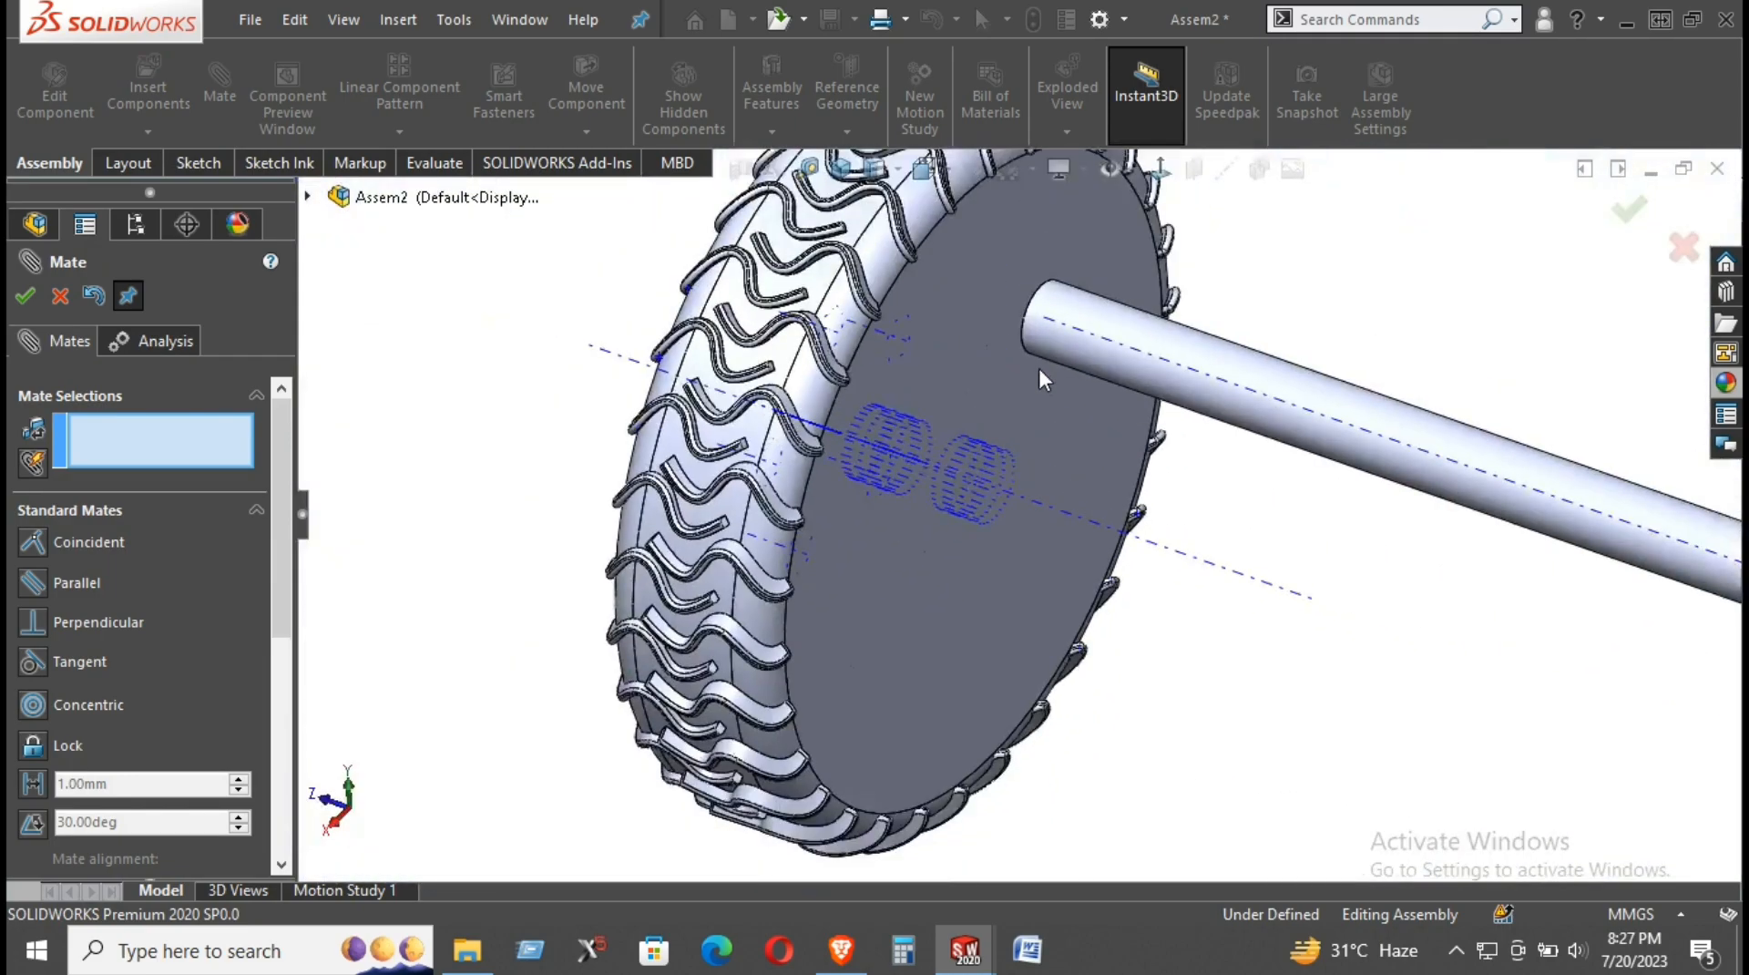
{"action": "scroll", "coordinate": [1043, 378], "scroll_direction": "up", "scroll_amount": 2}
Step: Add a coincident mate between the rod's axis and the central axis of the Part1-Combine4 wheel
{"action": "left_click", "coordinate": [1195, 413]}
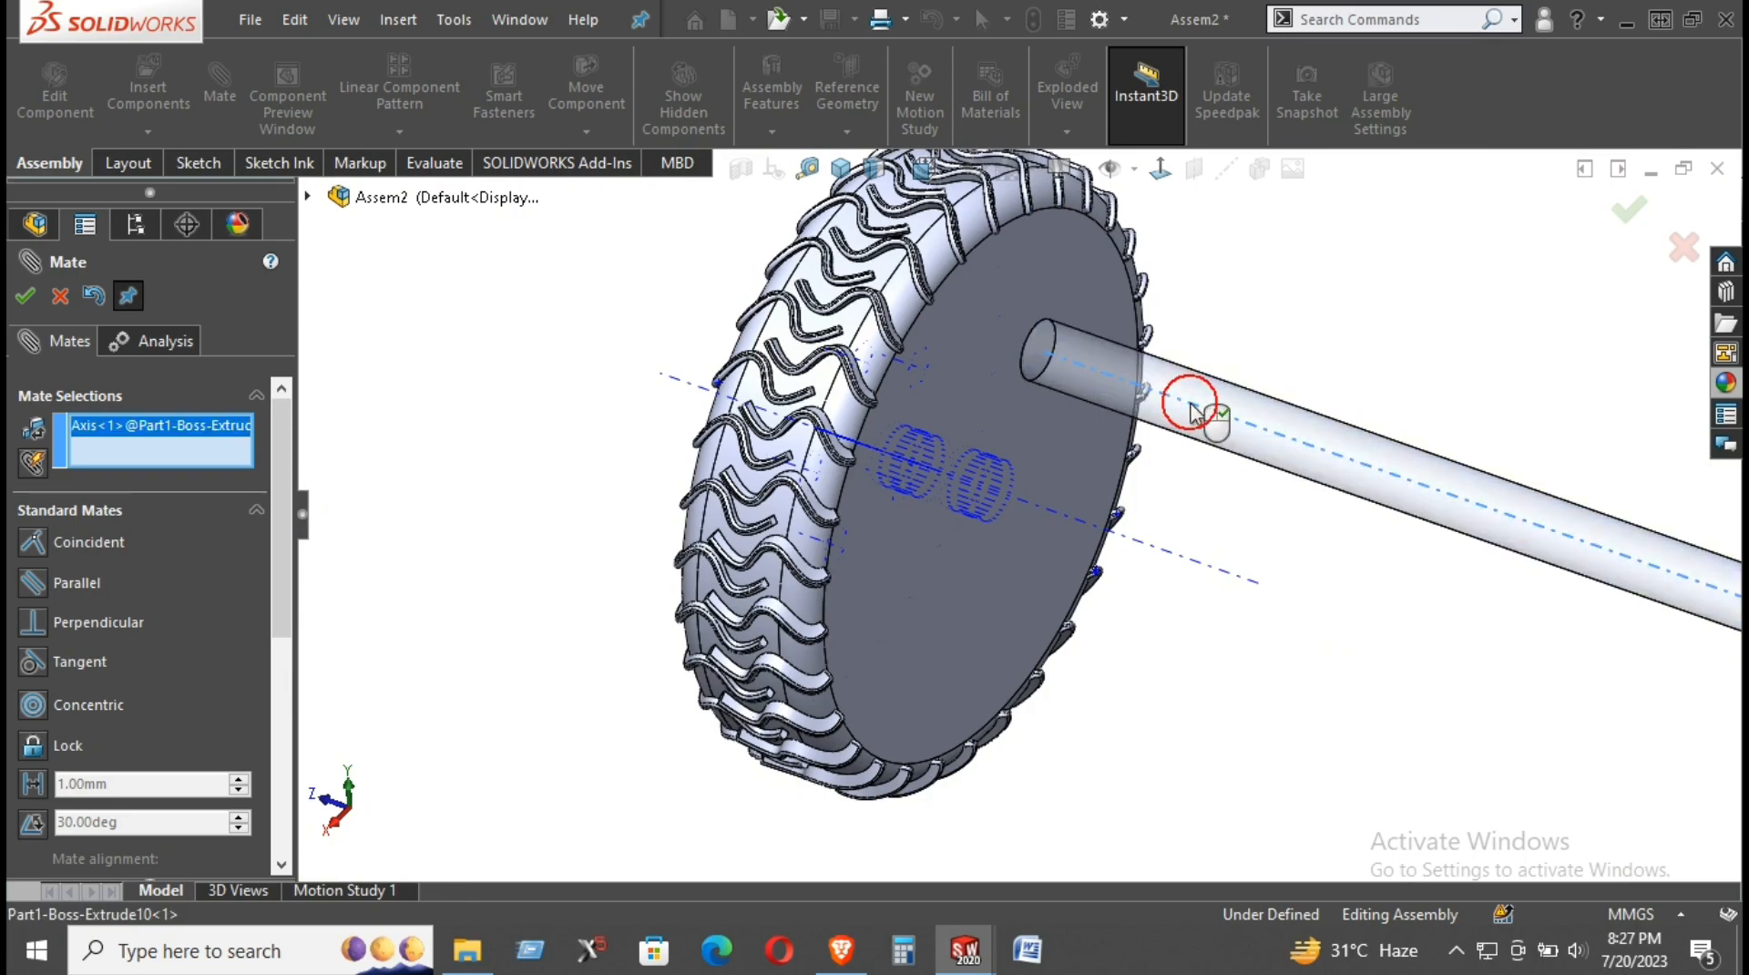
{"action": "scroll", "coordinate": [1006, 494], "scroll_direction": "down", "scroll_amount": 3}
{"action": "scroll", "coordinate": [858, 516], "scroll_direction": "down", "scroll_amount": 5}
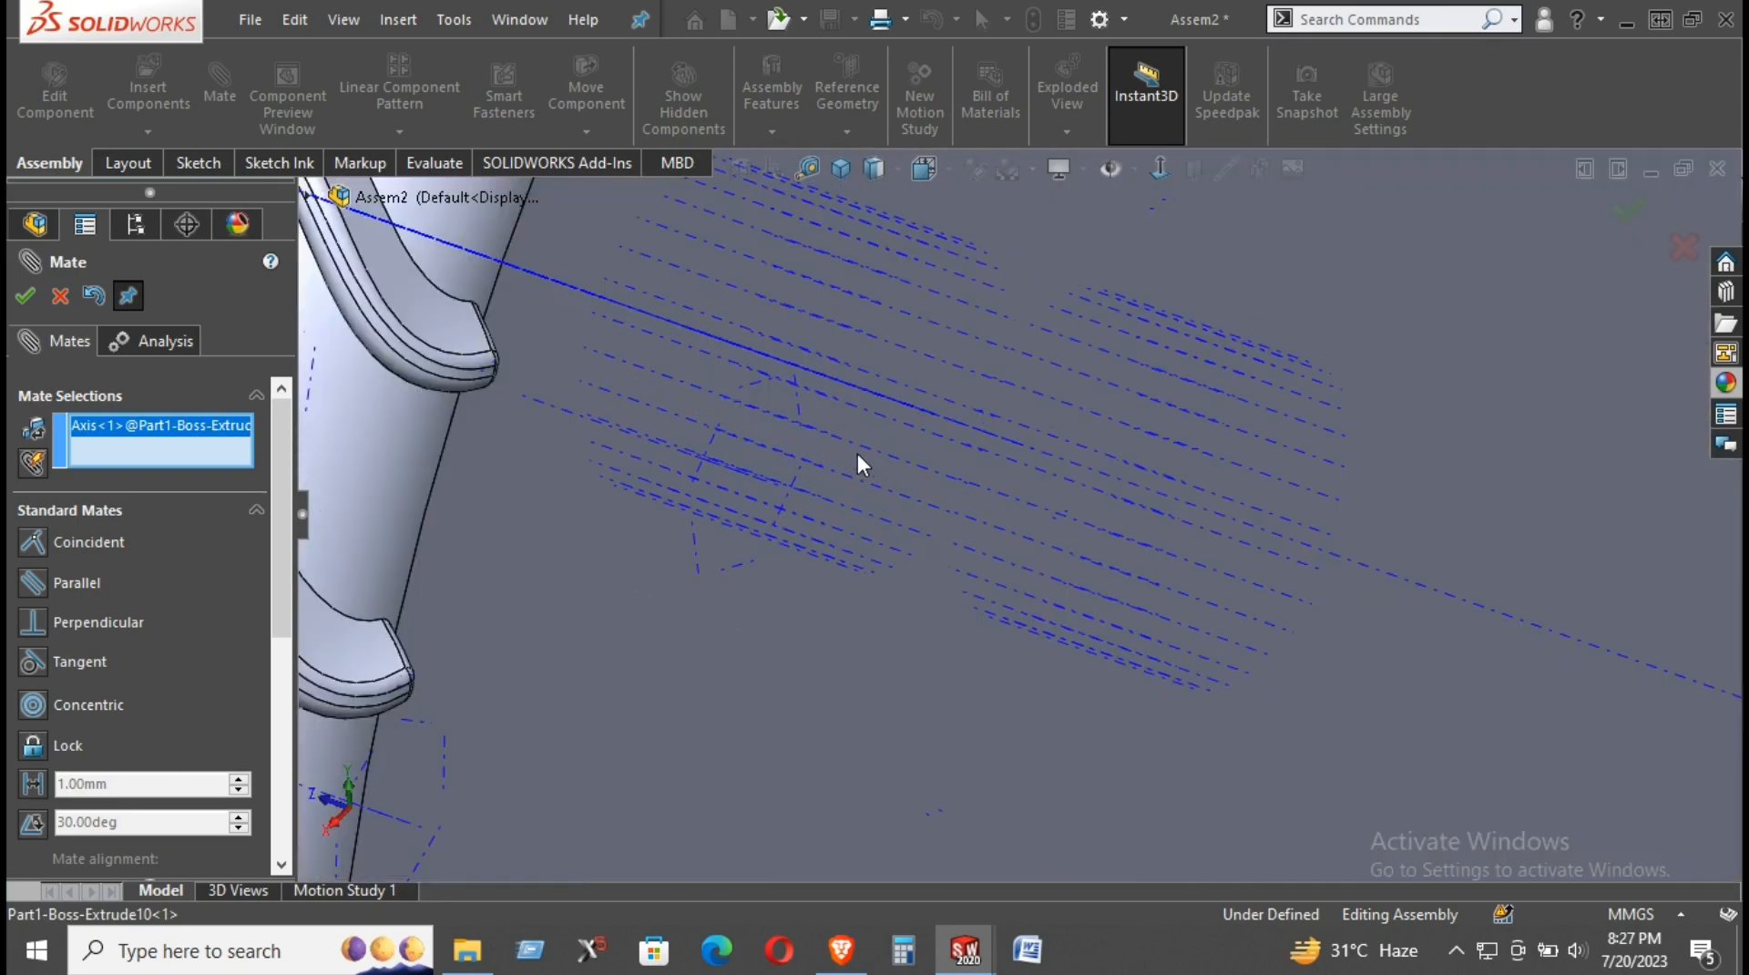
{"action": "left_click", "coordinate": [826, 357]}
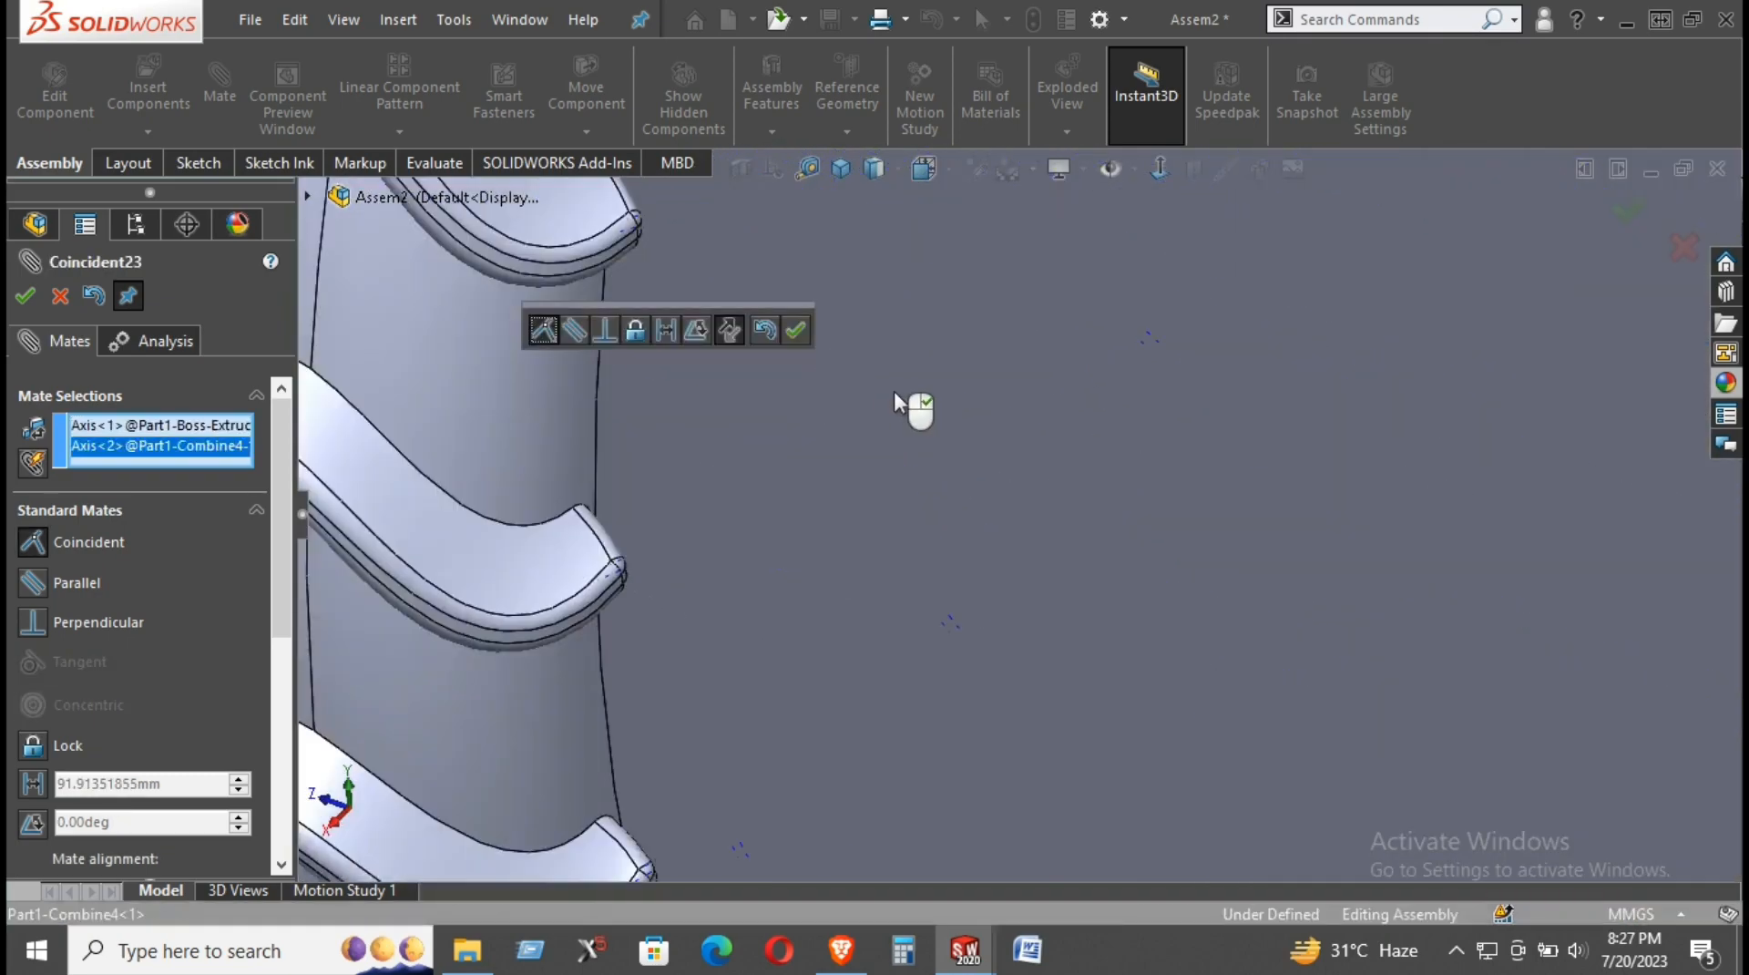
{"action": "scroll", "coordinate": [894, 390], "scroll_direction": "up", "scroll_amount": 5}
{"action": "scroll", "coordinate": [998, 425], "scroll_direction": "up", "scroll_amount": 2}
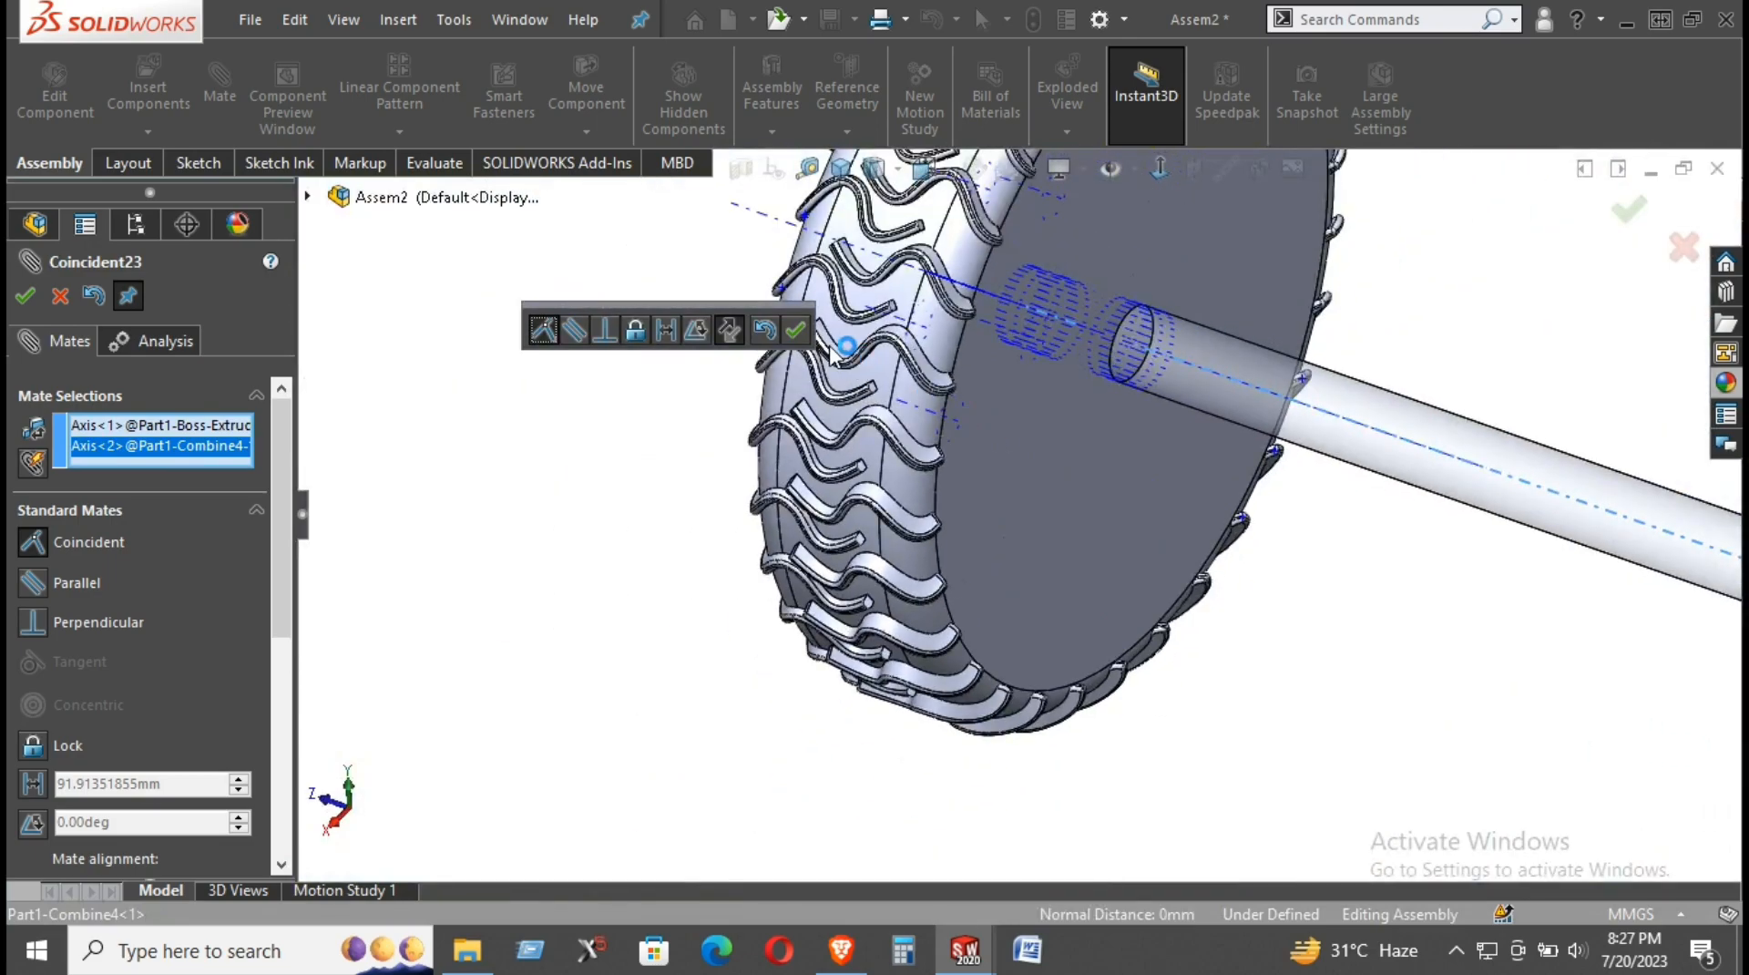
{"action": "left_click", "coordinate": [795, 334]}
{"action": "scroll", "coordinate": [559, 484], "scroll_direction": "up", "scroll_amount": 3}
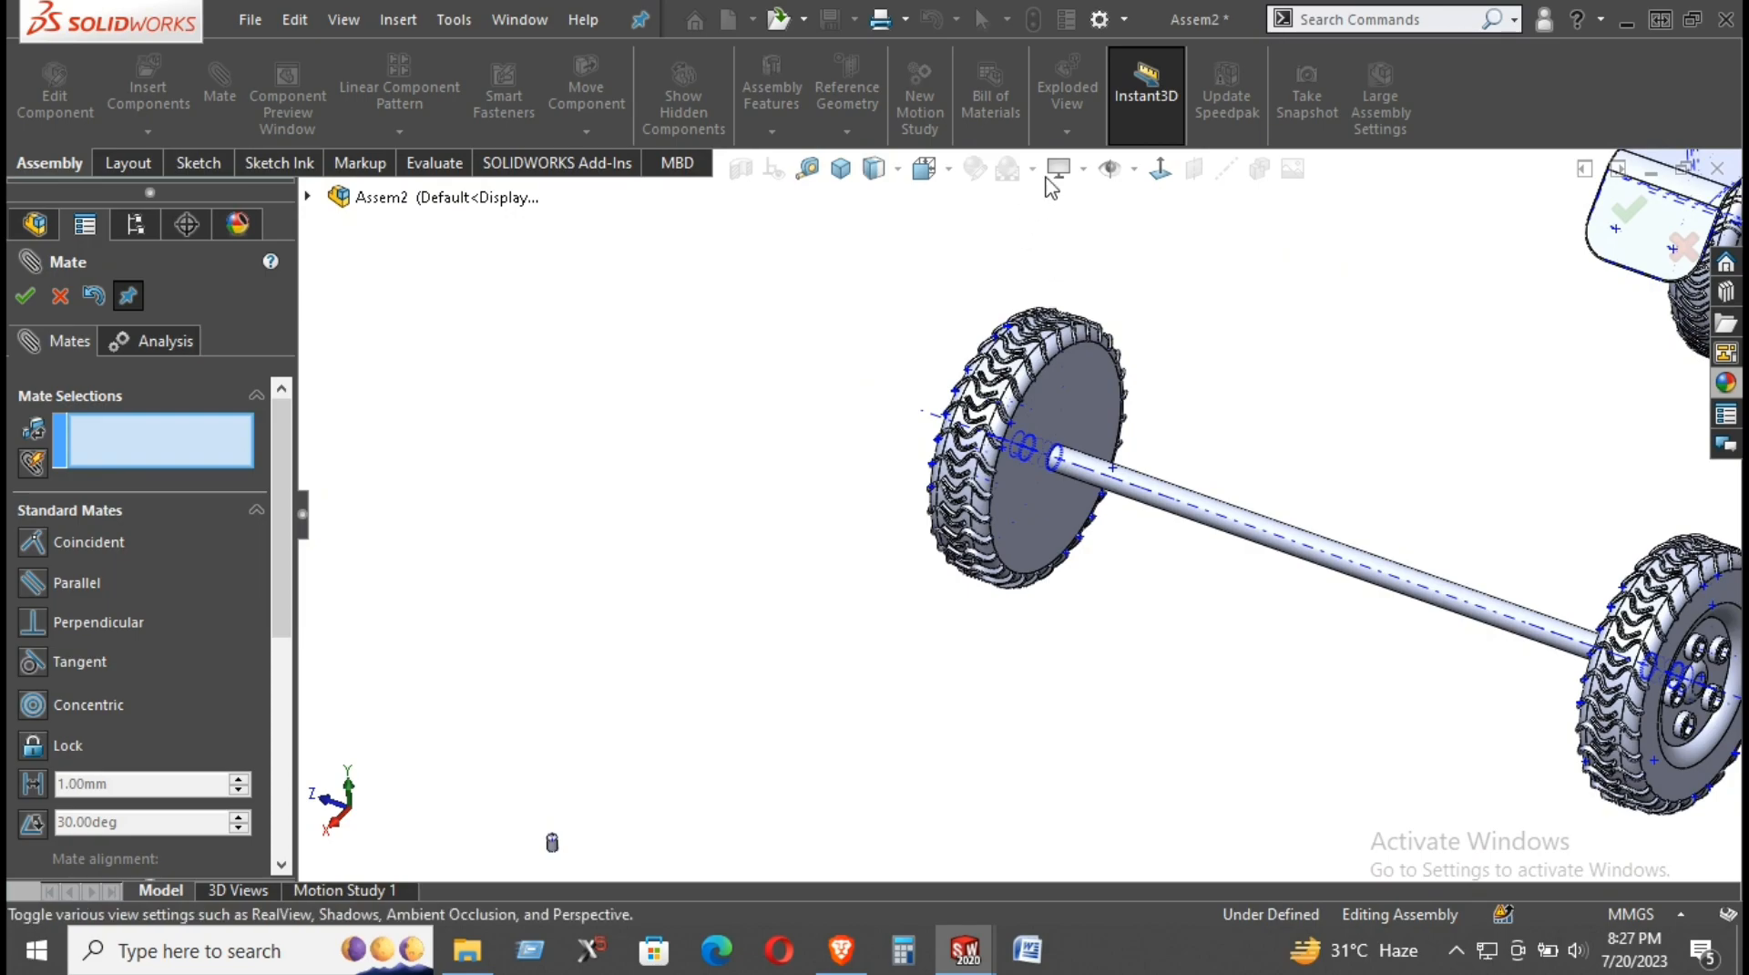
Step: Hide the temporary axes in the assembly while staying in the Mate command
{"action": "left_click", "coordinate": [1085, 174]}
{"action": "left_click", "coordinate": [1024, 172]}
{"action": "left_click", "coordinate": [925, 173]}
{"action": "left_click", "coordinate": [69, 306]}
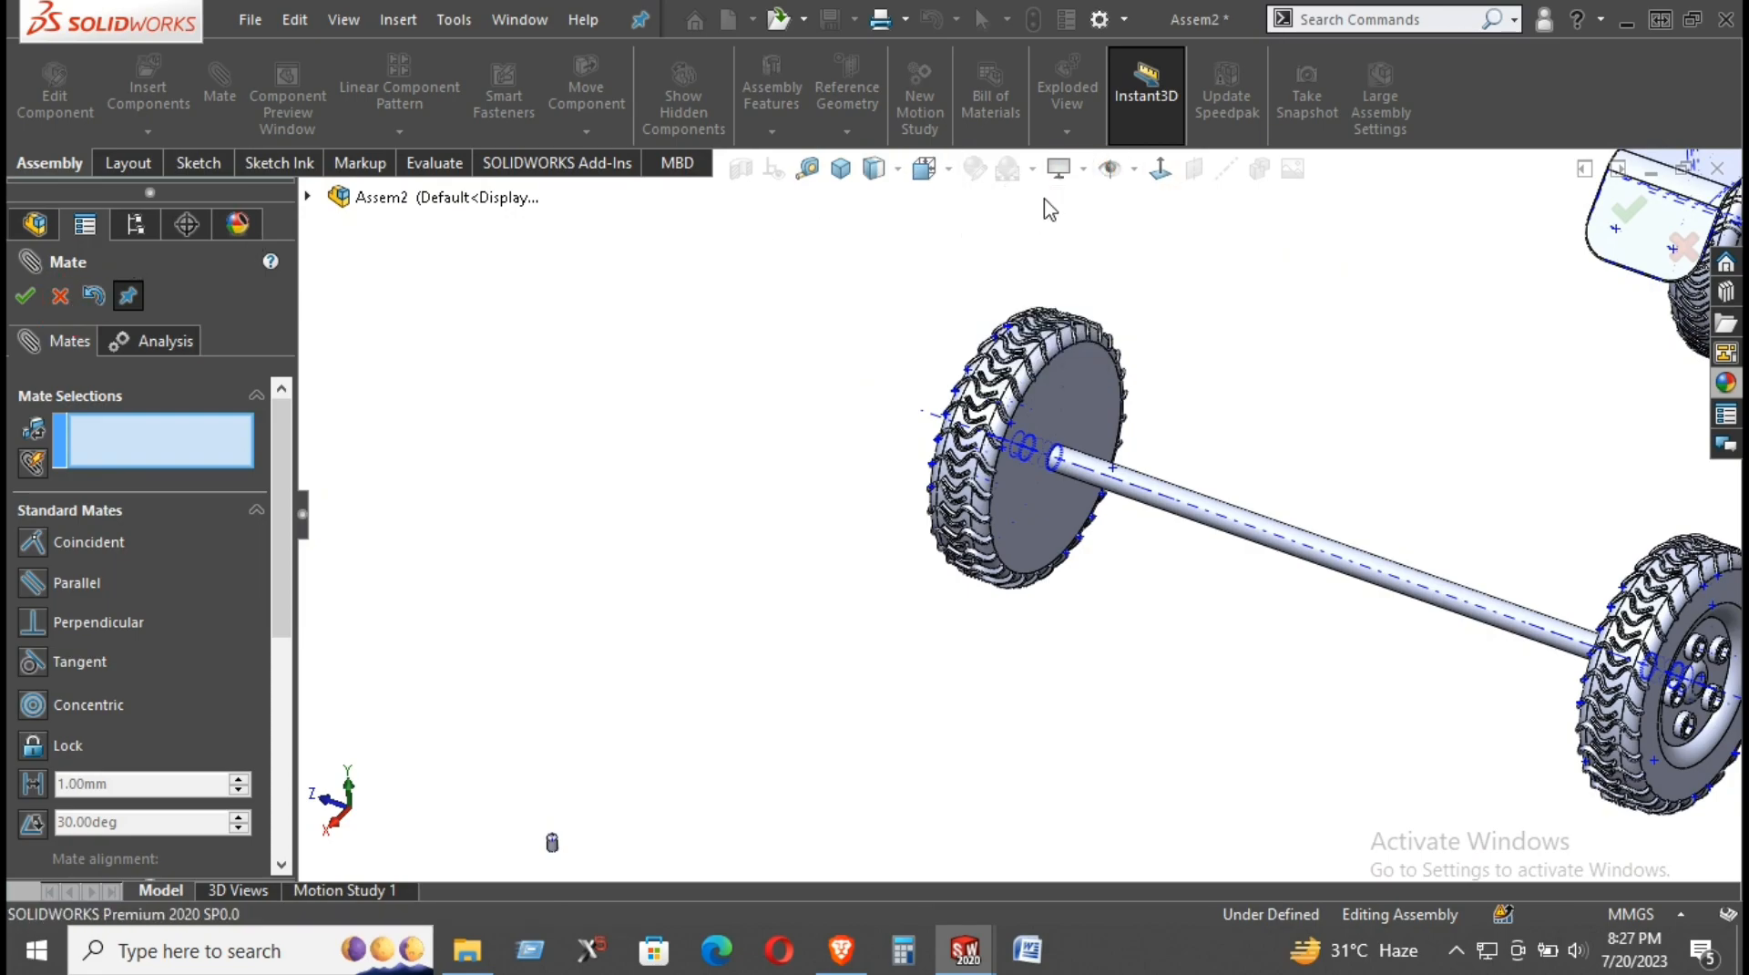
{"action": "left_click", "coordinate": [1130, 168]}
{"action": "left_click", "coordinate": [1146, 240]}
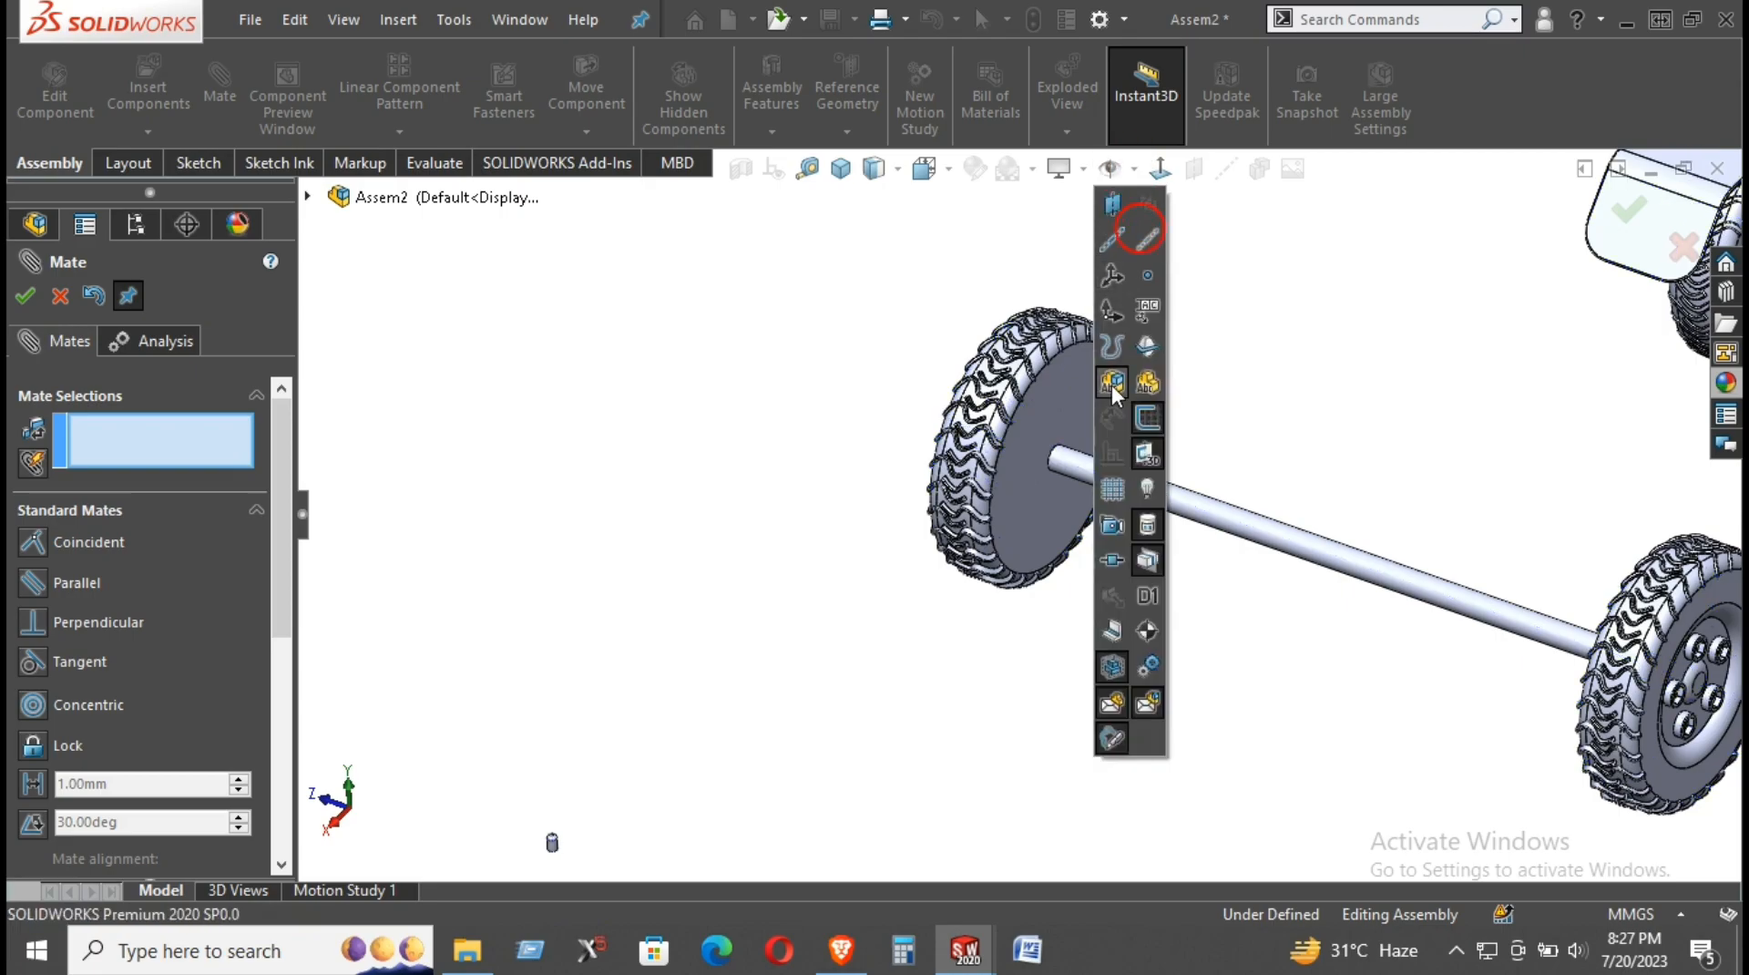
{"action": "left_click", "coordinate": [1375, 381]}
{"action": "scroll", "coordinate": [1175, 551], "scroll_direction": "up", "scroll_amount": 2}
{"action": "left_click", "coordinate": [1187, 528]}
{"action": "scroll", "coordinate": [1187, 523], "scroll_direction": "up", "scroll_amount": 2}
{"action": "middle_click_drag", "start_coordinate": [1191, 511], "coordinate": [1108, 285]}
{"action": "scroll", "coordinate": [1075, 337], "scroll_direction": "down", "scroll_amount": 6}
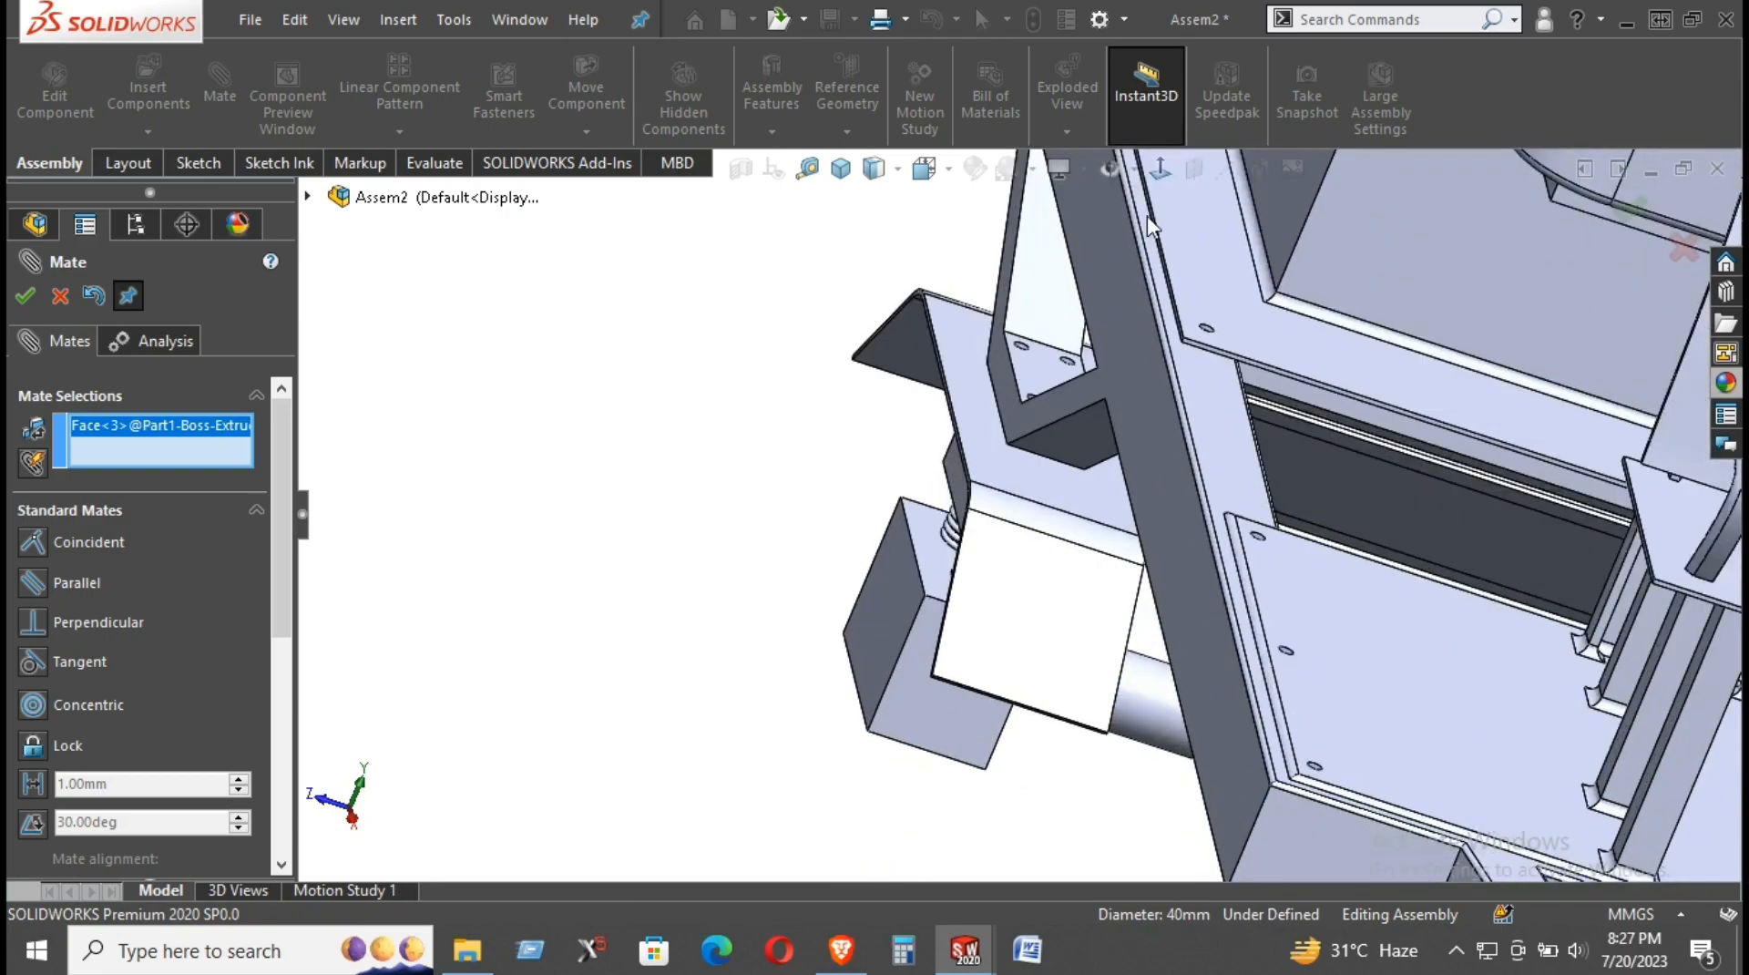
{"action": "scroll", "coordinate": [655, 453], "scroll_direction": "up", "scroll_amount": 2}
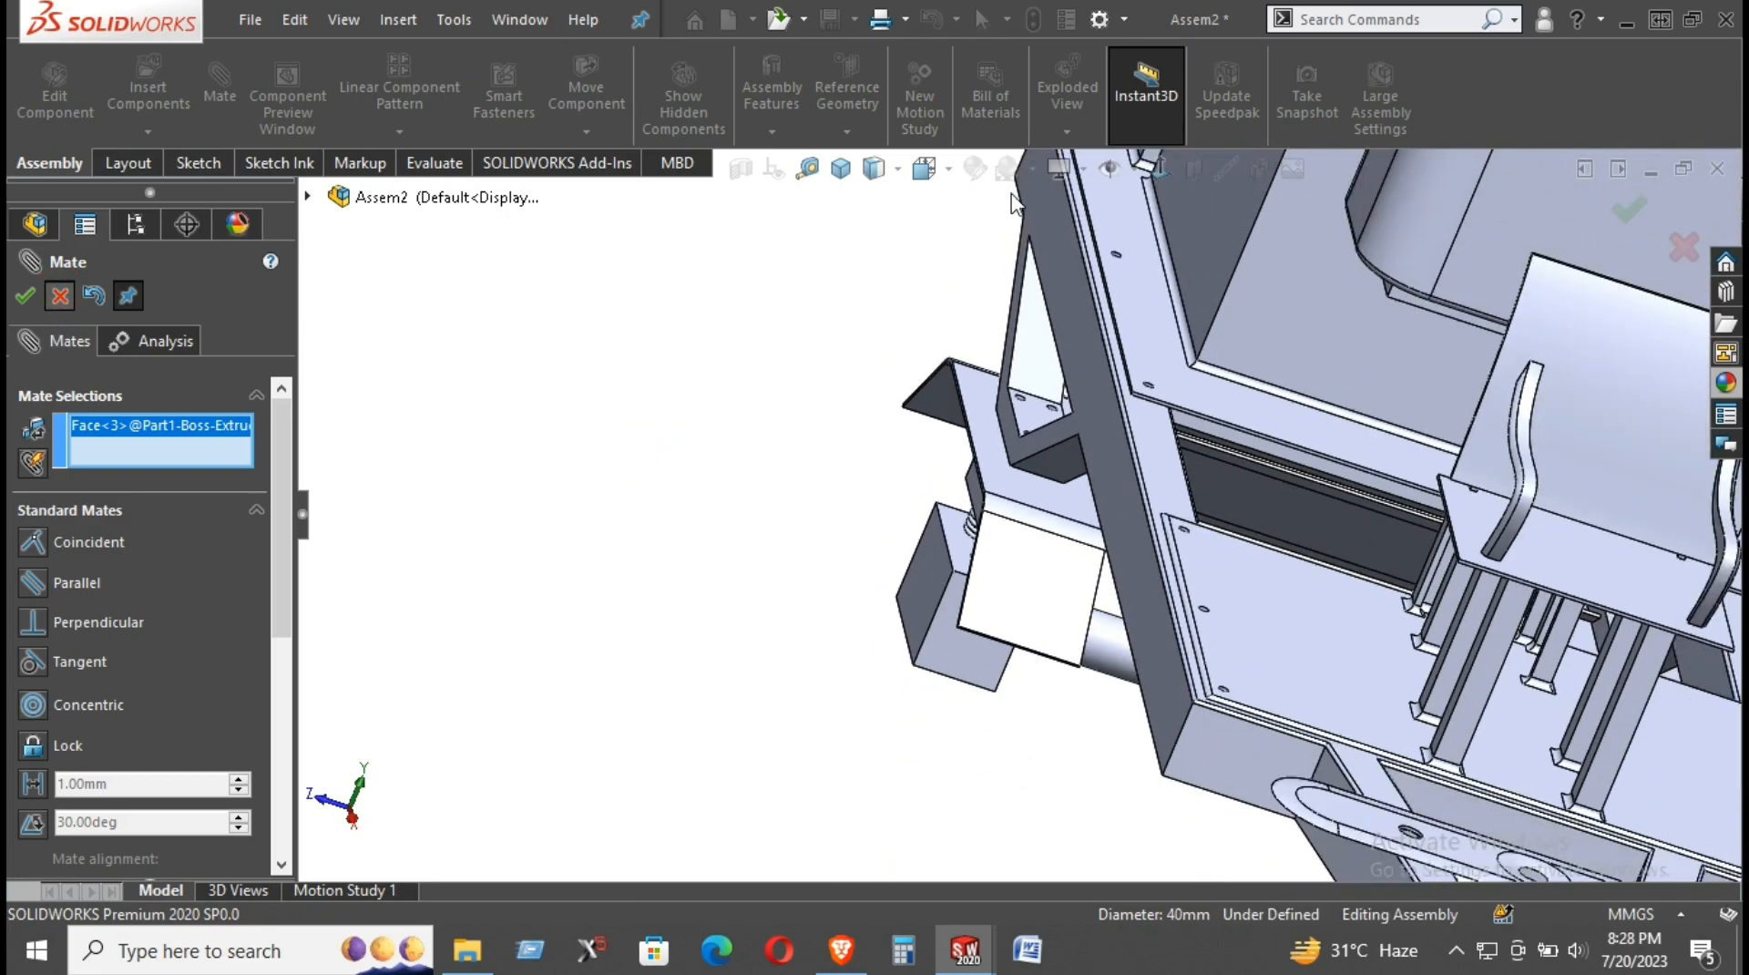
{"action": "key", "text": "Escape"}
Step: Turn the display of temporary axes back on for the whole assembly
{"action": "left_click", "coordinate": [1128, 168]}
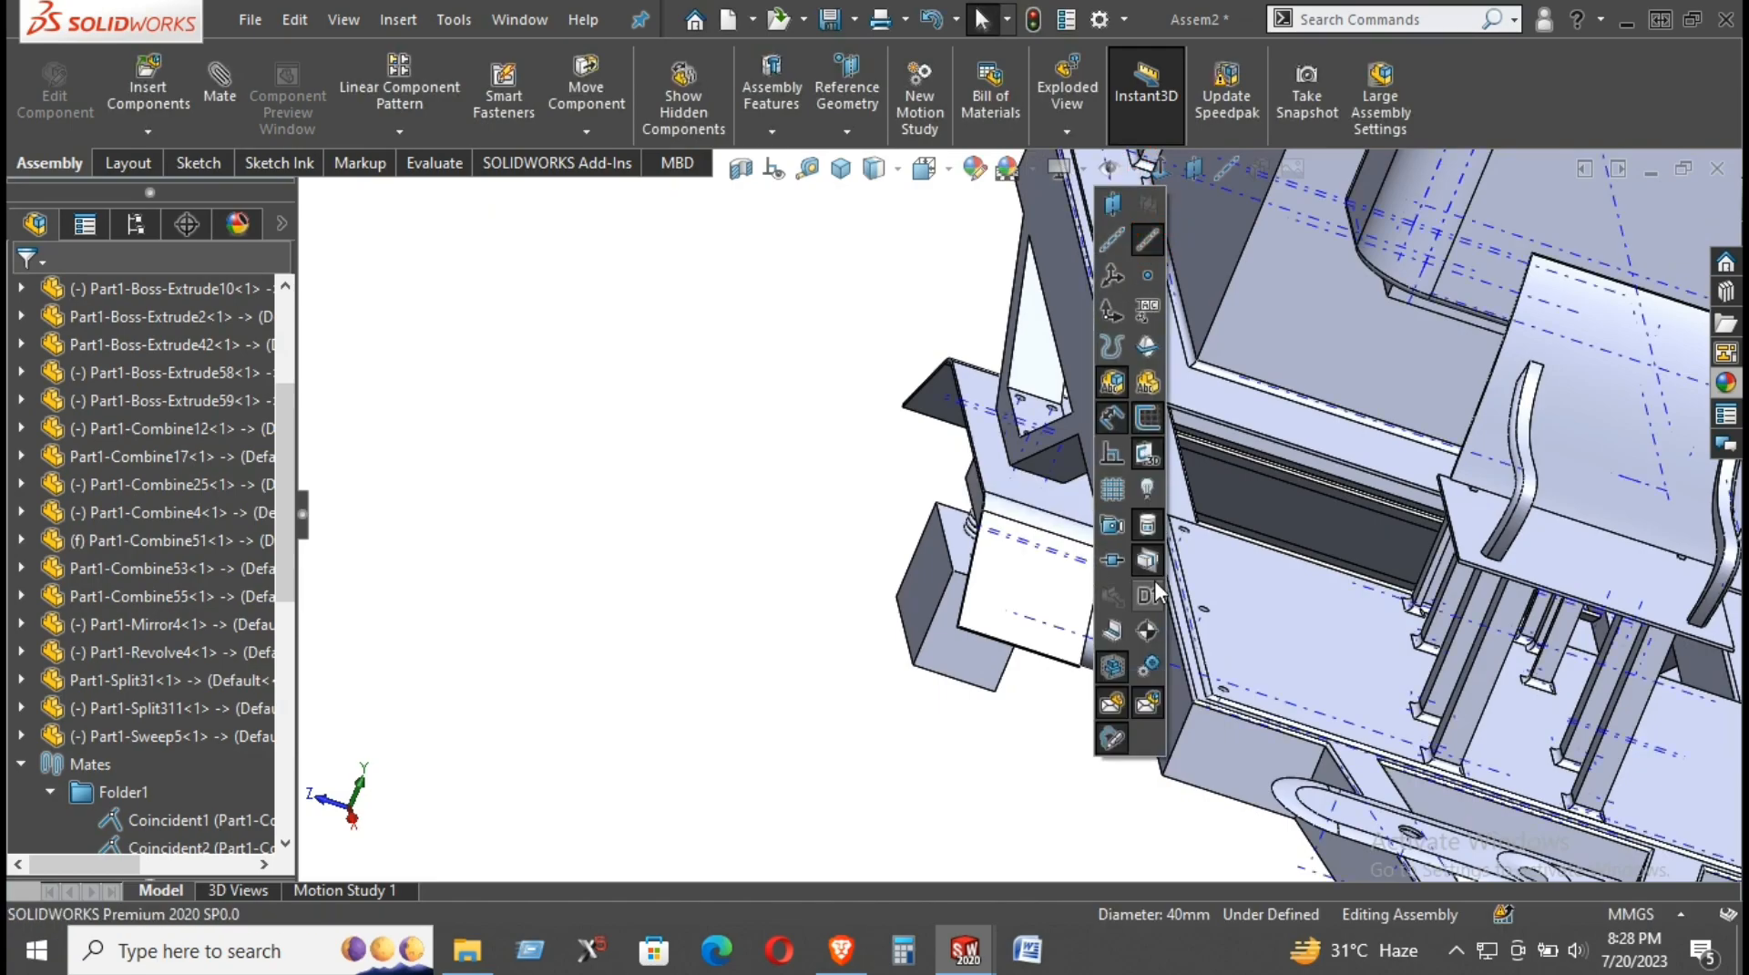
{"action": "left_click", "coordinate": [758, 629]}
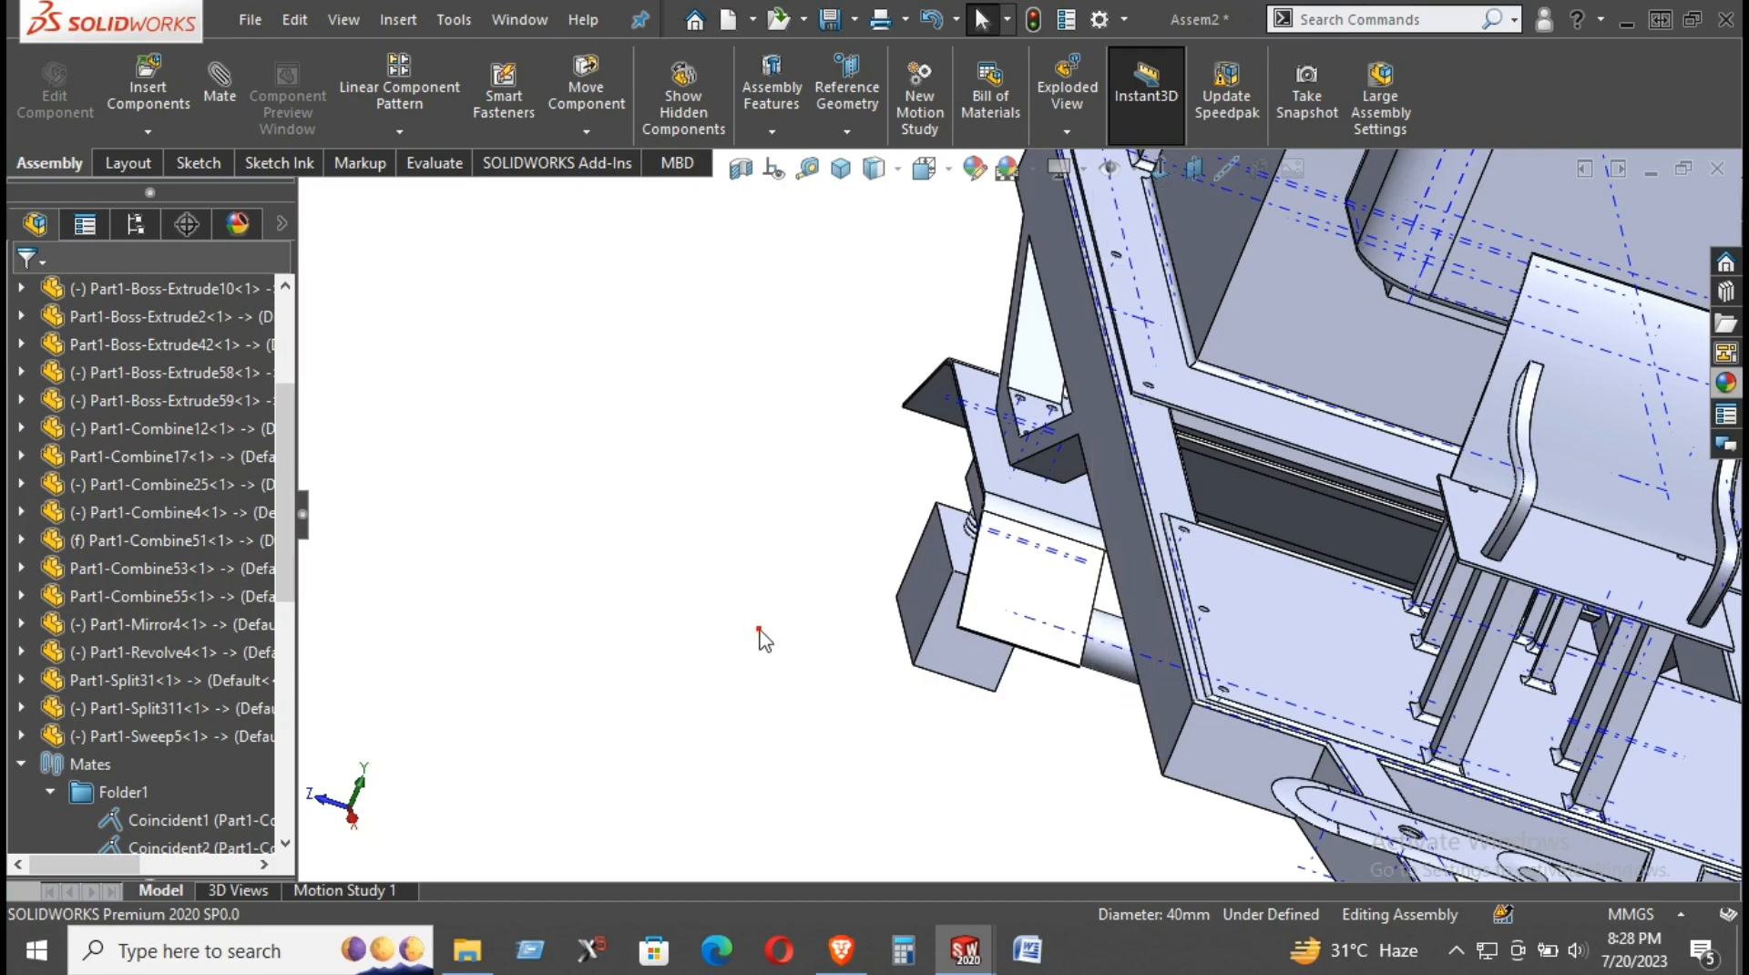
{"action": "scroll", "coordinate": [760, 631], "scroll_direction": "up", "scroll_amount": 10}
{"action": "scroll", "coordinate": [1113, 693], "scroll_direction": "down", "scroll_amount": 4}
{"action": "scroll", "coordinate": [1020, 627], "scroll_direction": "down", "scroll_amount": 7}
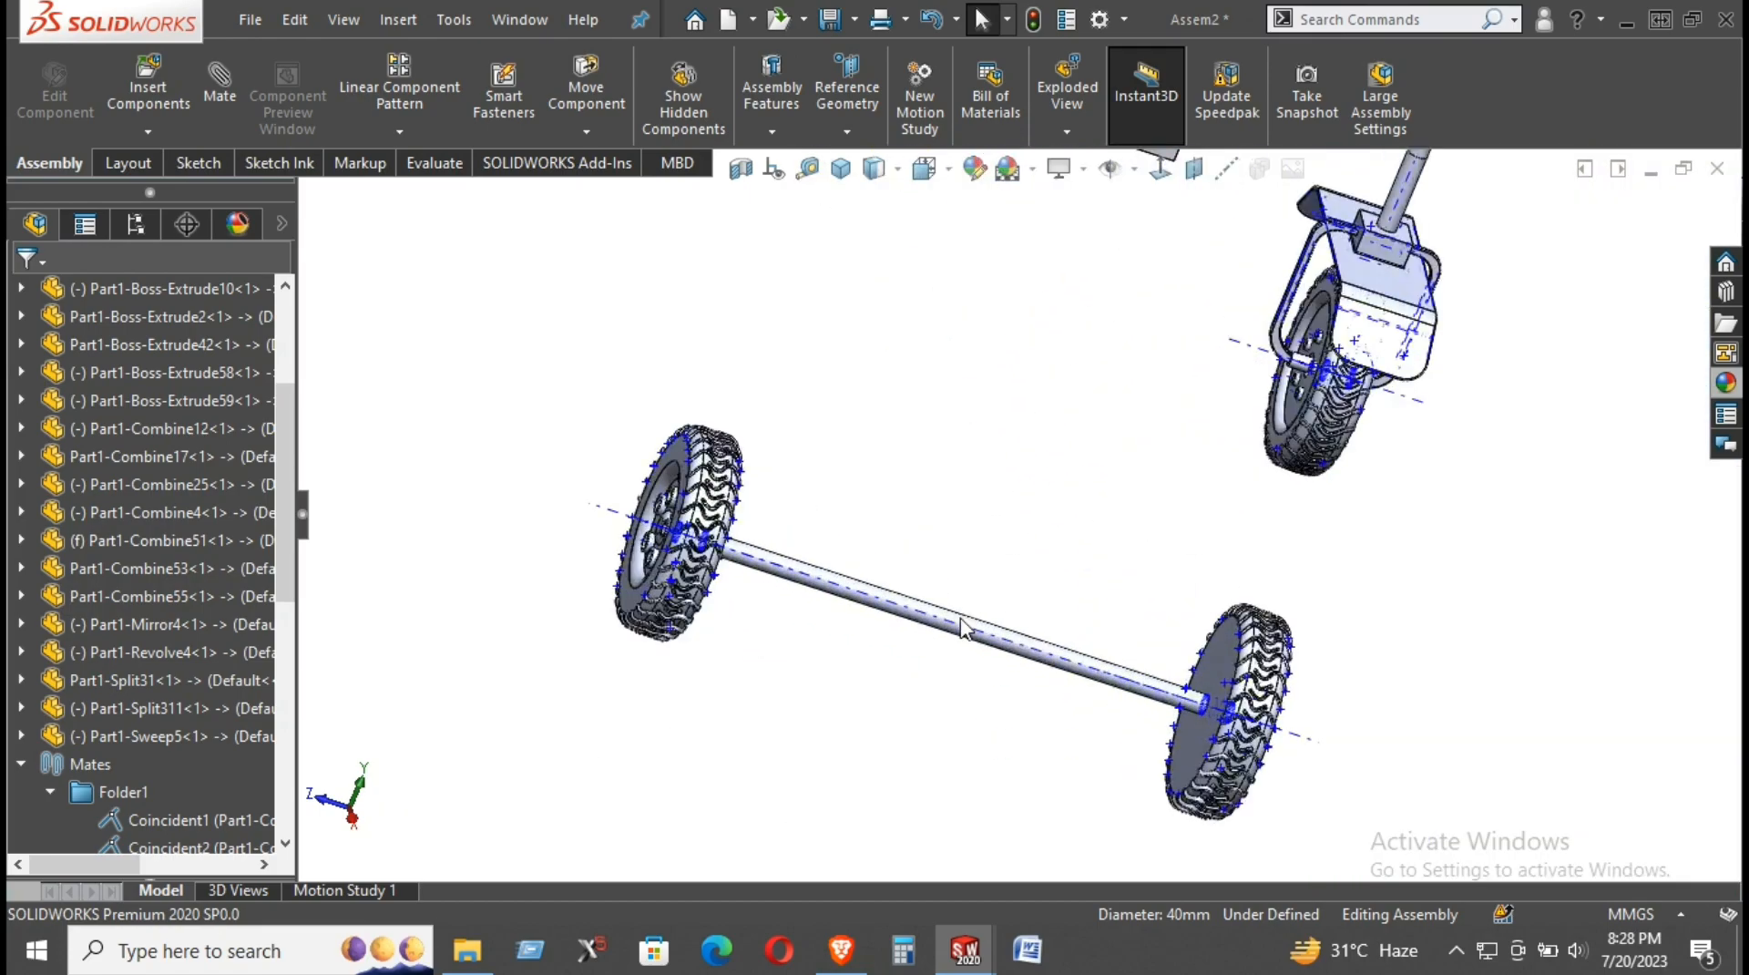
Step: Add a coincident mate between the axle housing axis of Part1-Combine55 and the axis of the Part1-Boss-Extrude10 rod
{"action": "left_click", "coordinate": [947, 609]}
{"action": "scroll", "coordinate": [1101, 567], "scroll_direction": "up", "scroll_amount": 8}
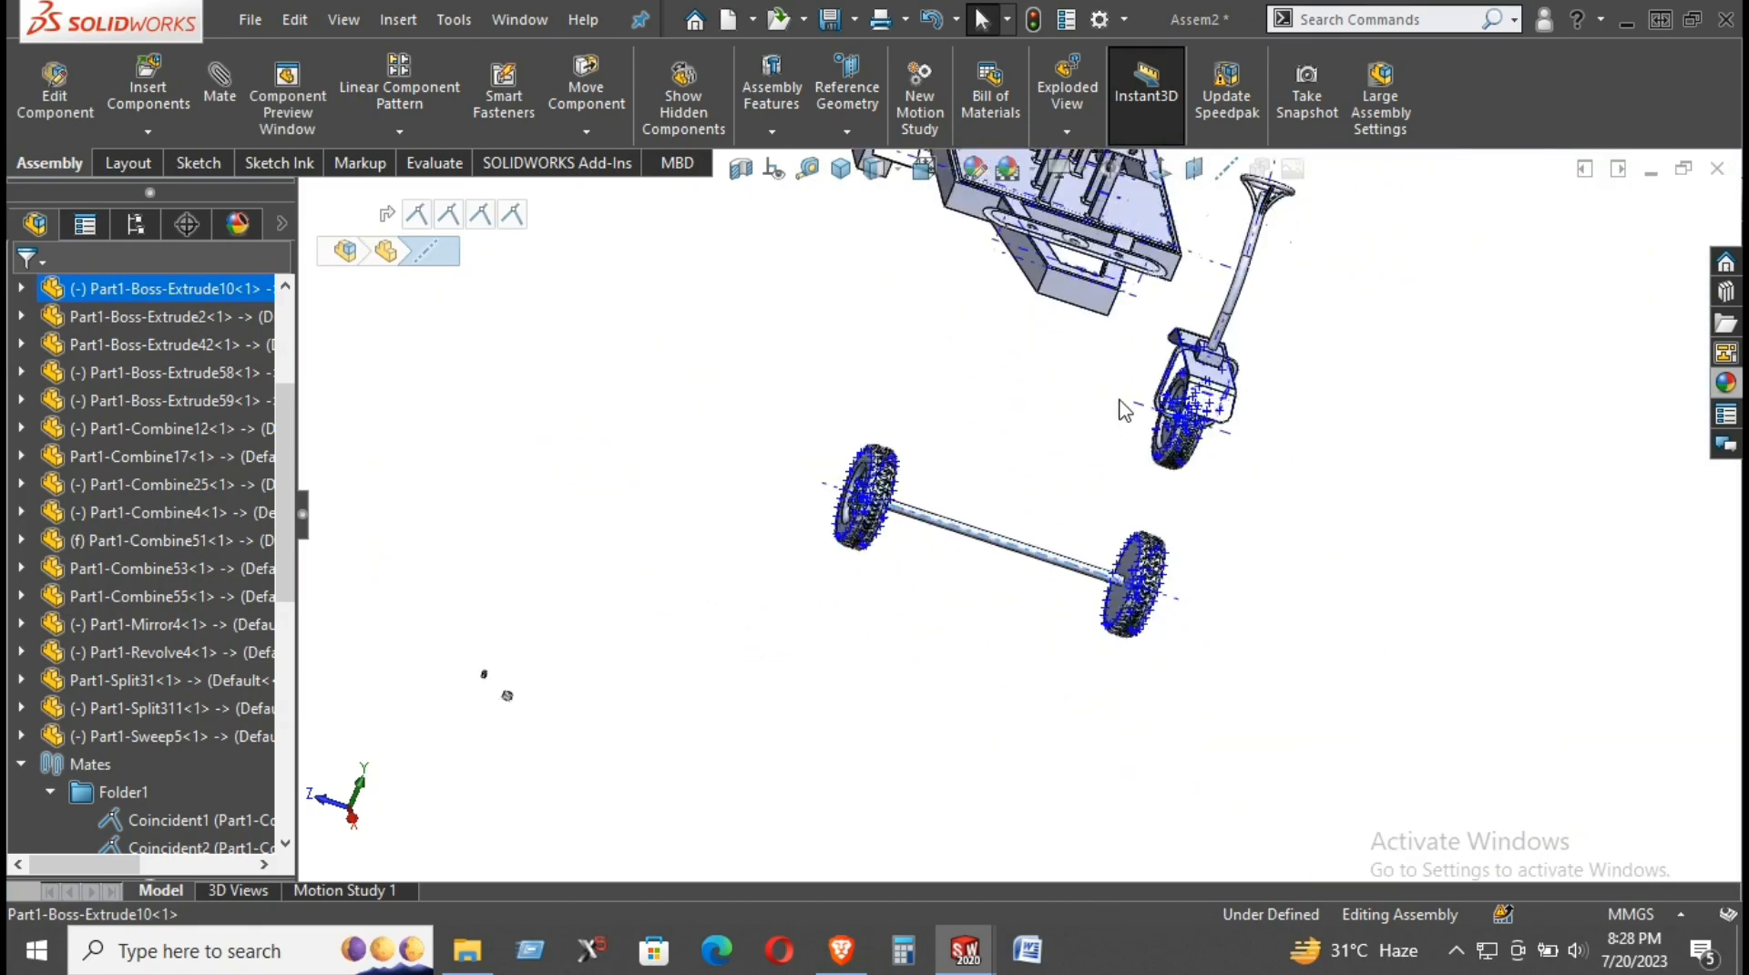
{"action": "scroll", "coordinate": [968, 271], "scroll_direction": "down", "scroll_amount": 3}
{"action": "scroll", "coordinate": [968, 271], "scroll_direction": "down", "scroll_amount": 10}
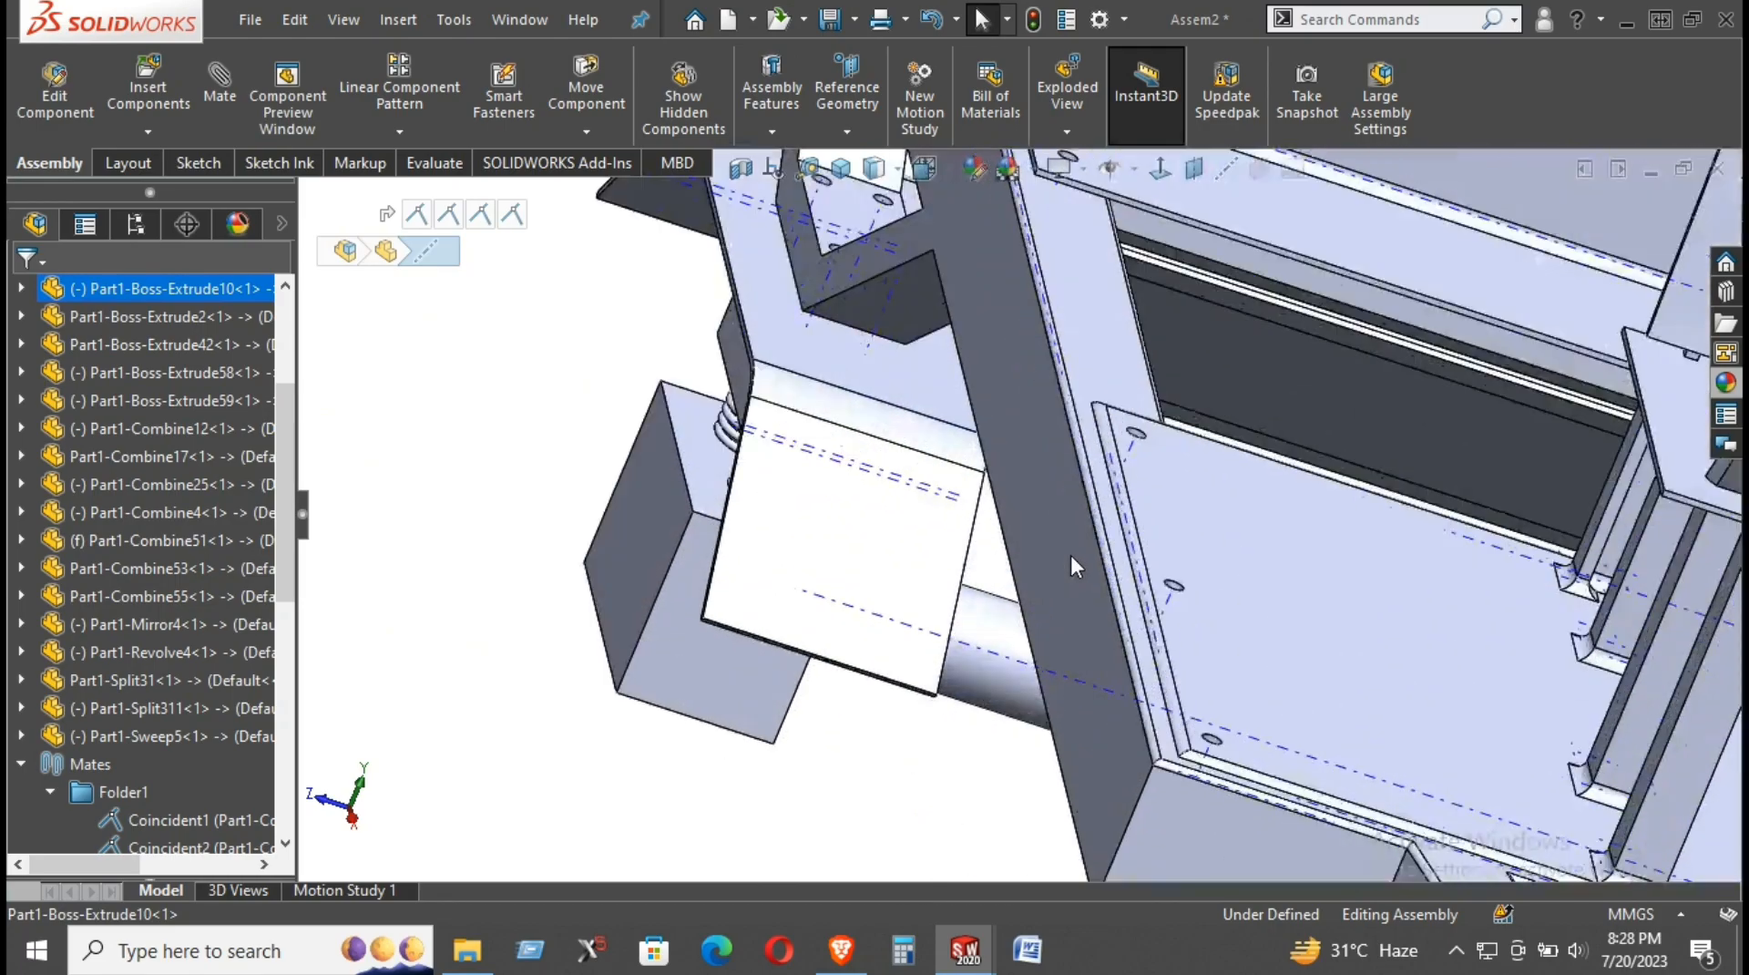
{"action": "scroll", "coordinate": [955, 624], "scroll_direction": "down", "scroll_amount": 3}
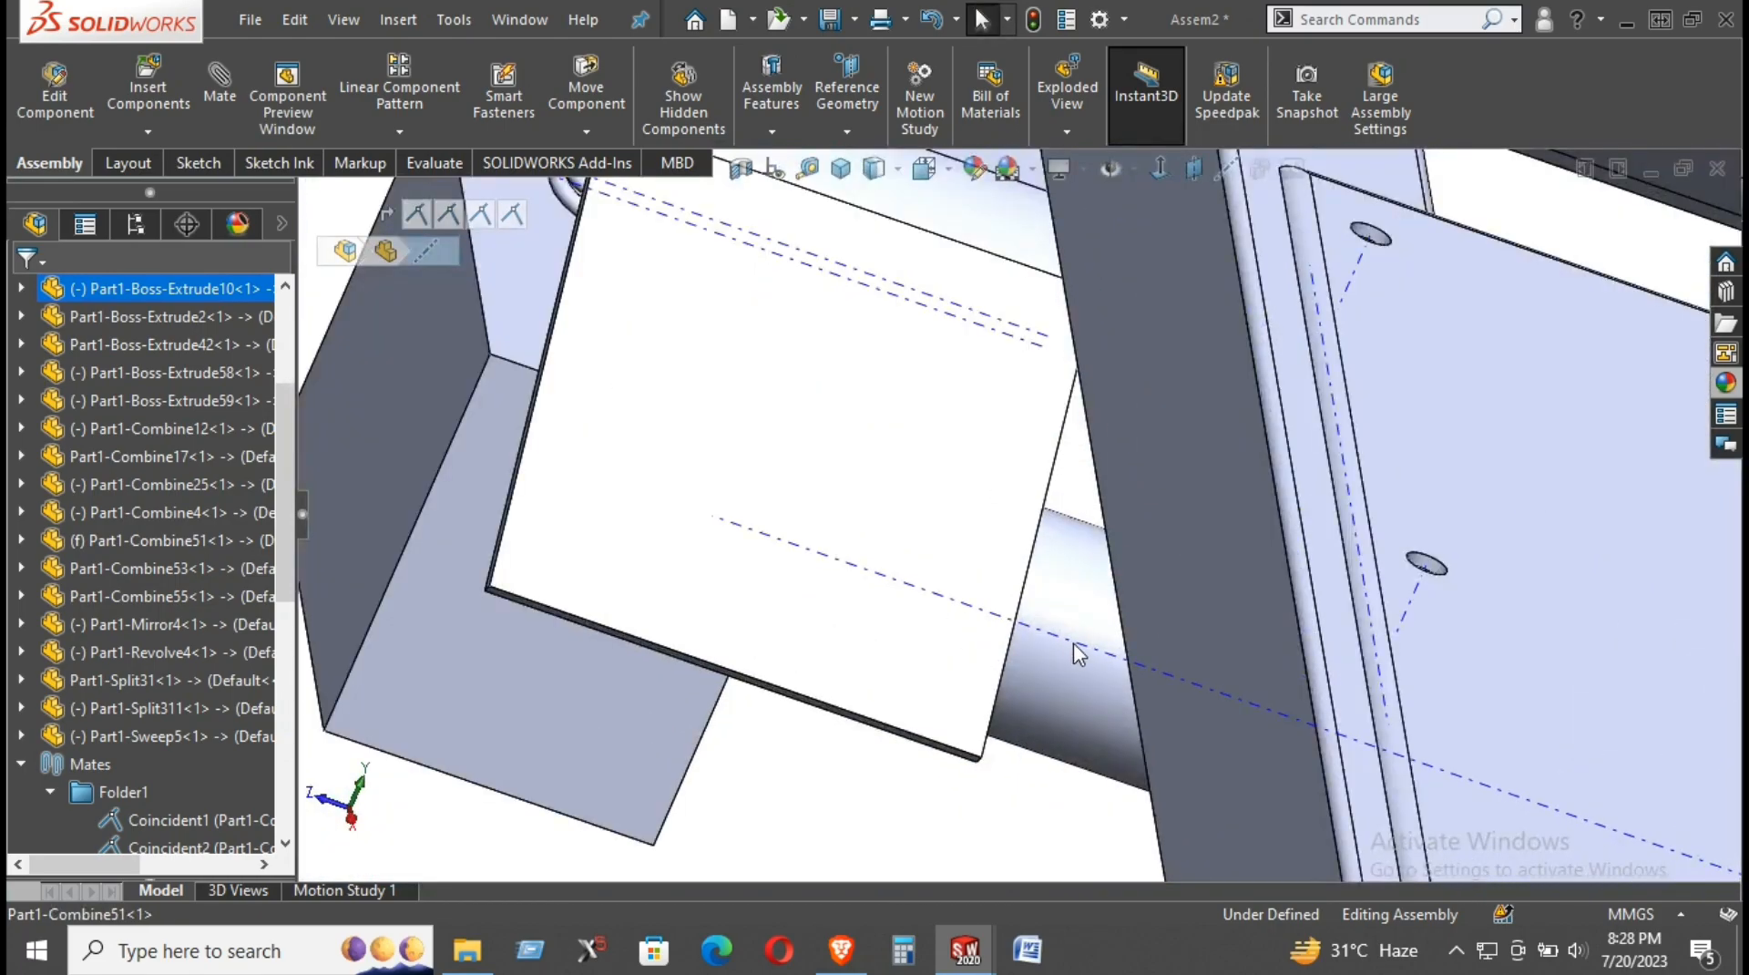
{"action": "left_click", "coordinate": [1075, 647]}
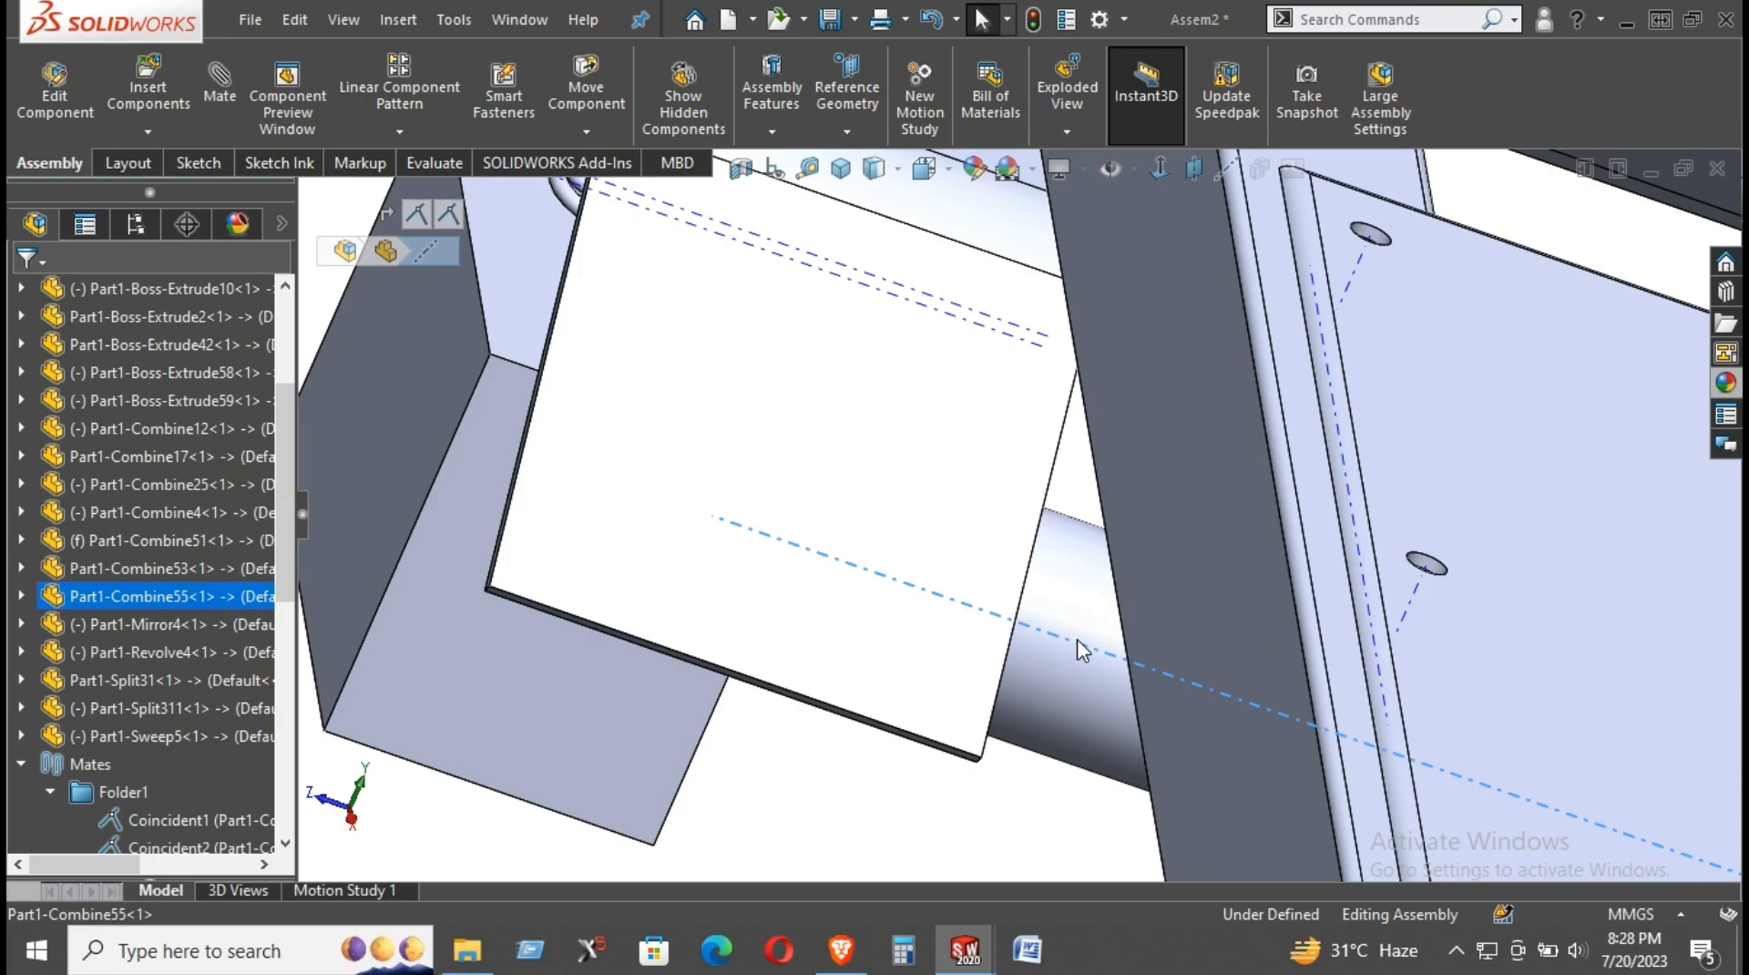
{"action": "left_click", "coordinate": [232, 107]}
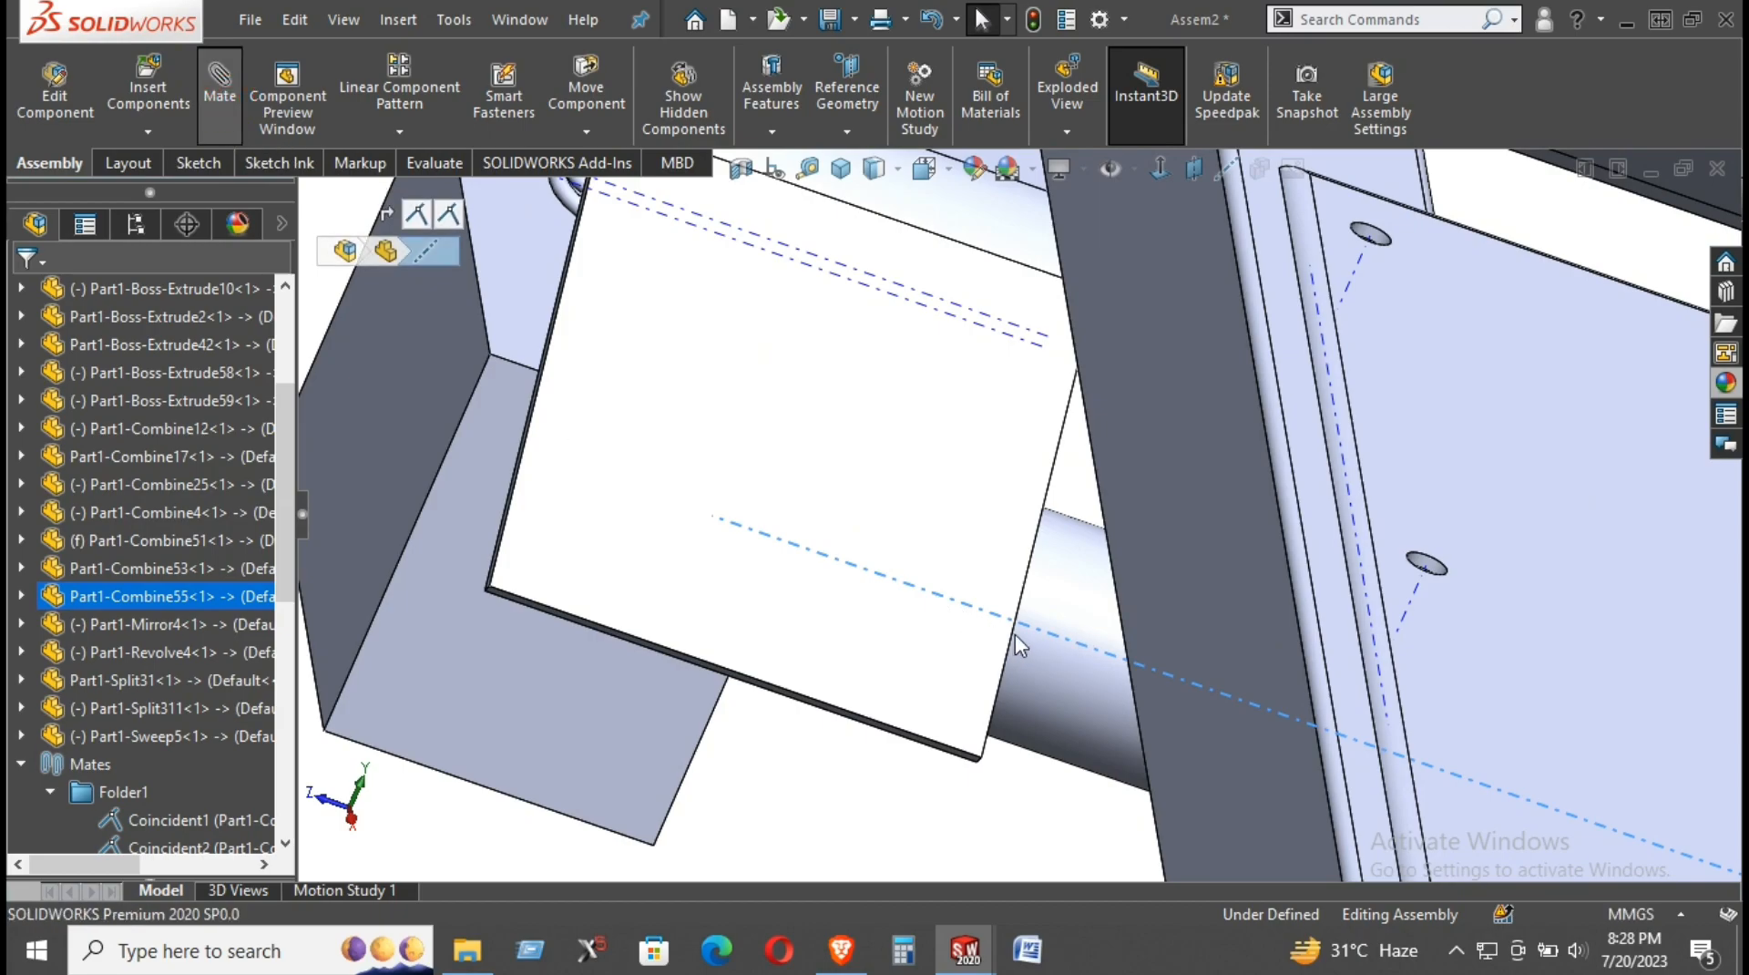
{"action": "scroll", "coordinate": [1016, 639], "scroll_direction": "up", "scroll_amount": 10}
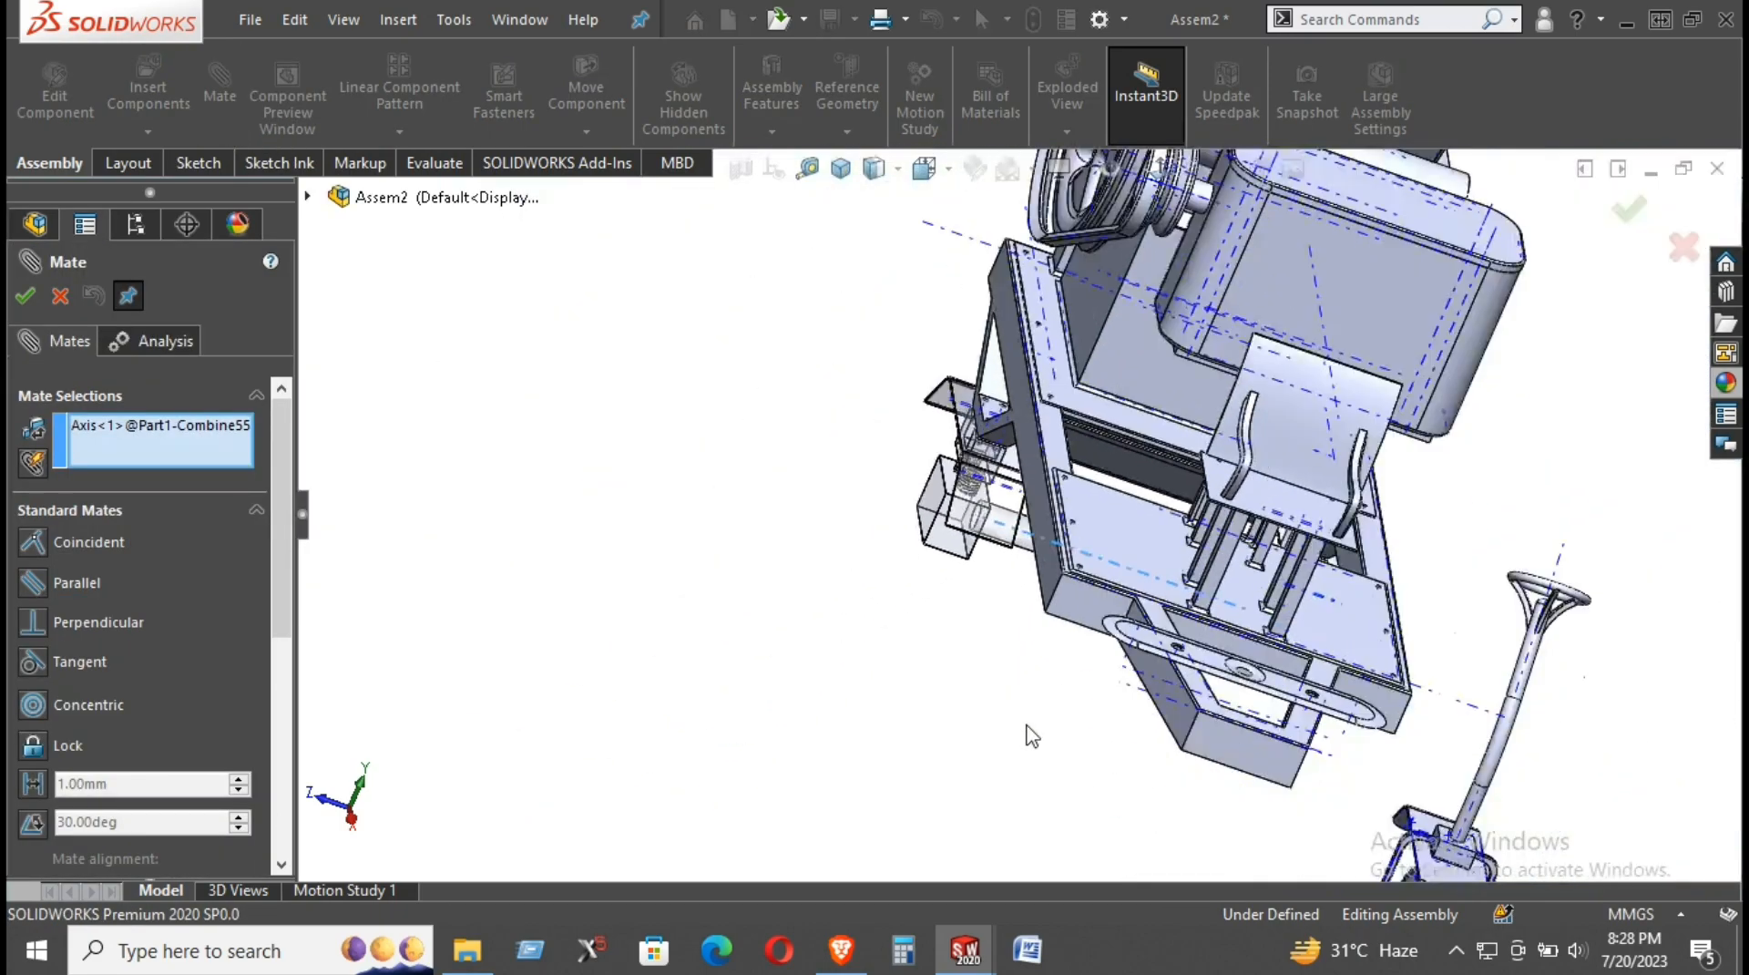
{"action": "scroll", "coordinate": [1038, 756], "scroll_direction": "up", "scroll_amount": 3}
{"action": "scroll", "coordinate": [1048, 784], "scroll_direction": "down", "scroll_amount": 5}
{"action": "scroll", "coordinate": [1063, 749], "scroll_direction": "down", "scroll_amount": 5}
{"action": "left_click", "coordinate": [1106, 612]}
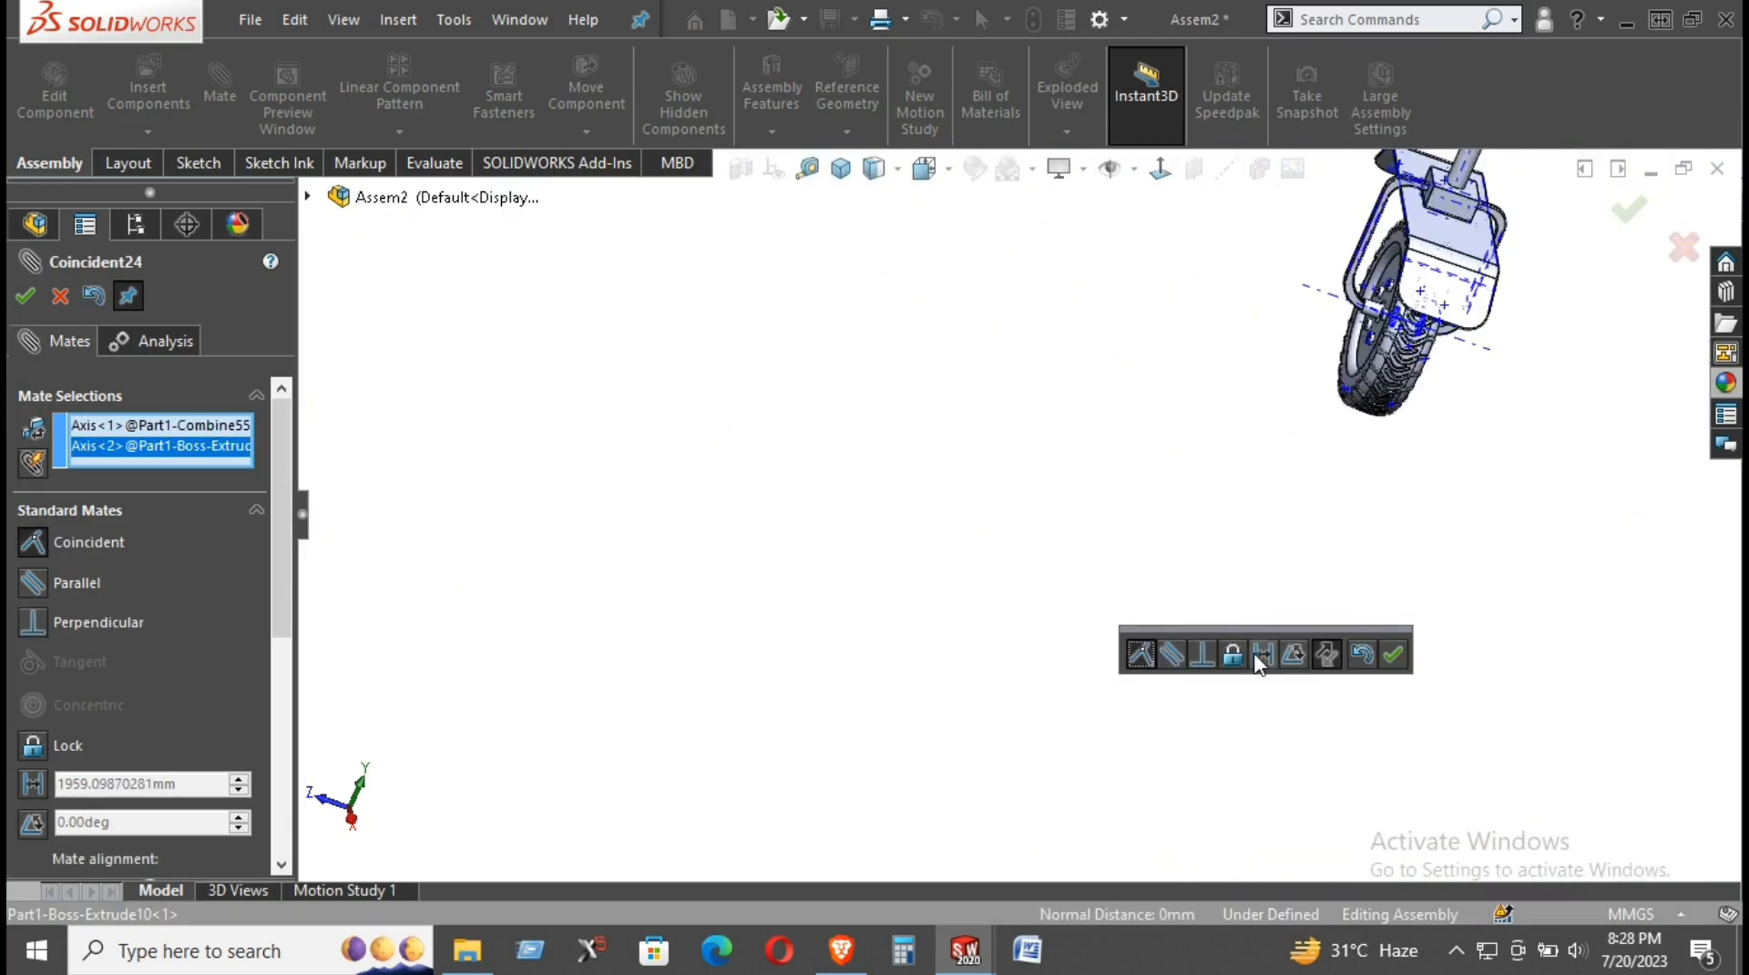
{"action": "left_click", "coordinate": [1403, 651]}
Step: Hide the temporary axes throughout the assembly while keeping the Mate command open
{"action": "scroll", "coordinate": [1180, 643], "scroll_direction": "up", "scroll_amount": 6}
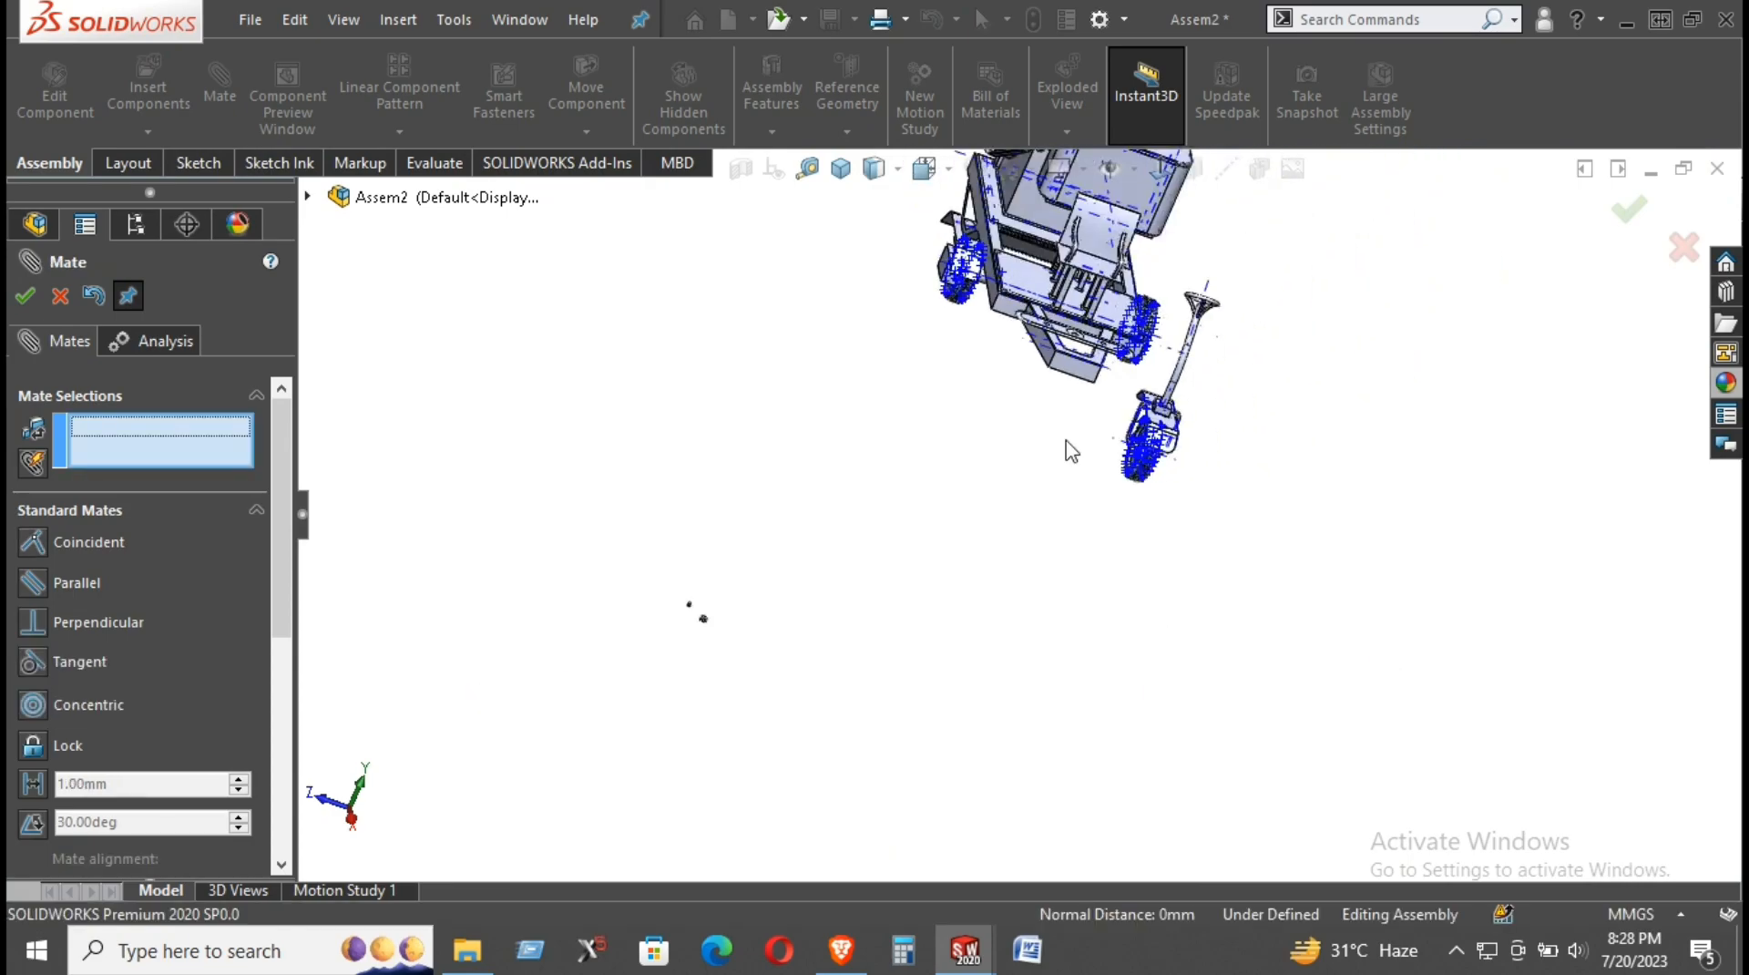
{"action": "scroll", "coordinate": [1084, 173], "scroll_direction": "down", "scroll_amount": 4}
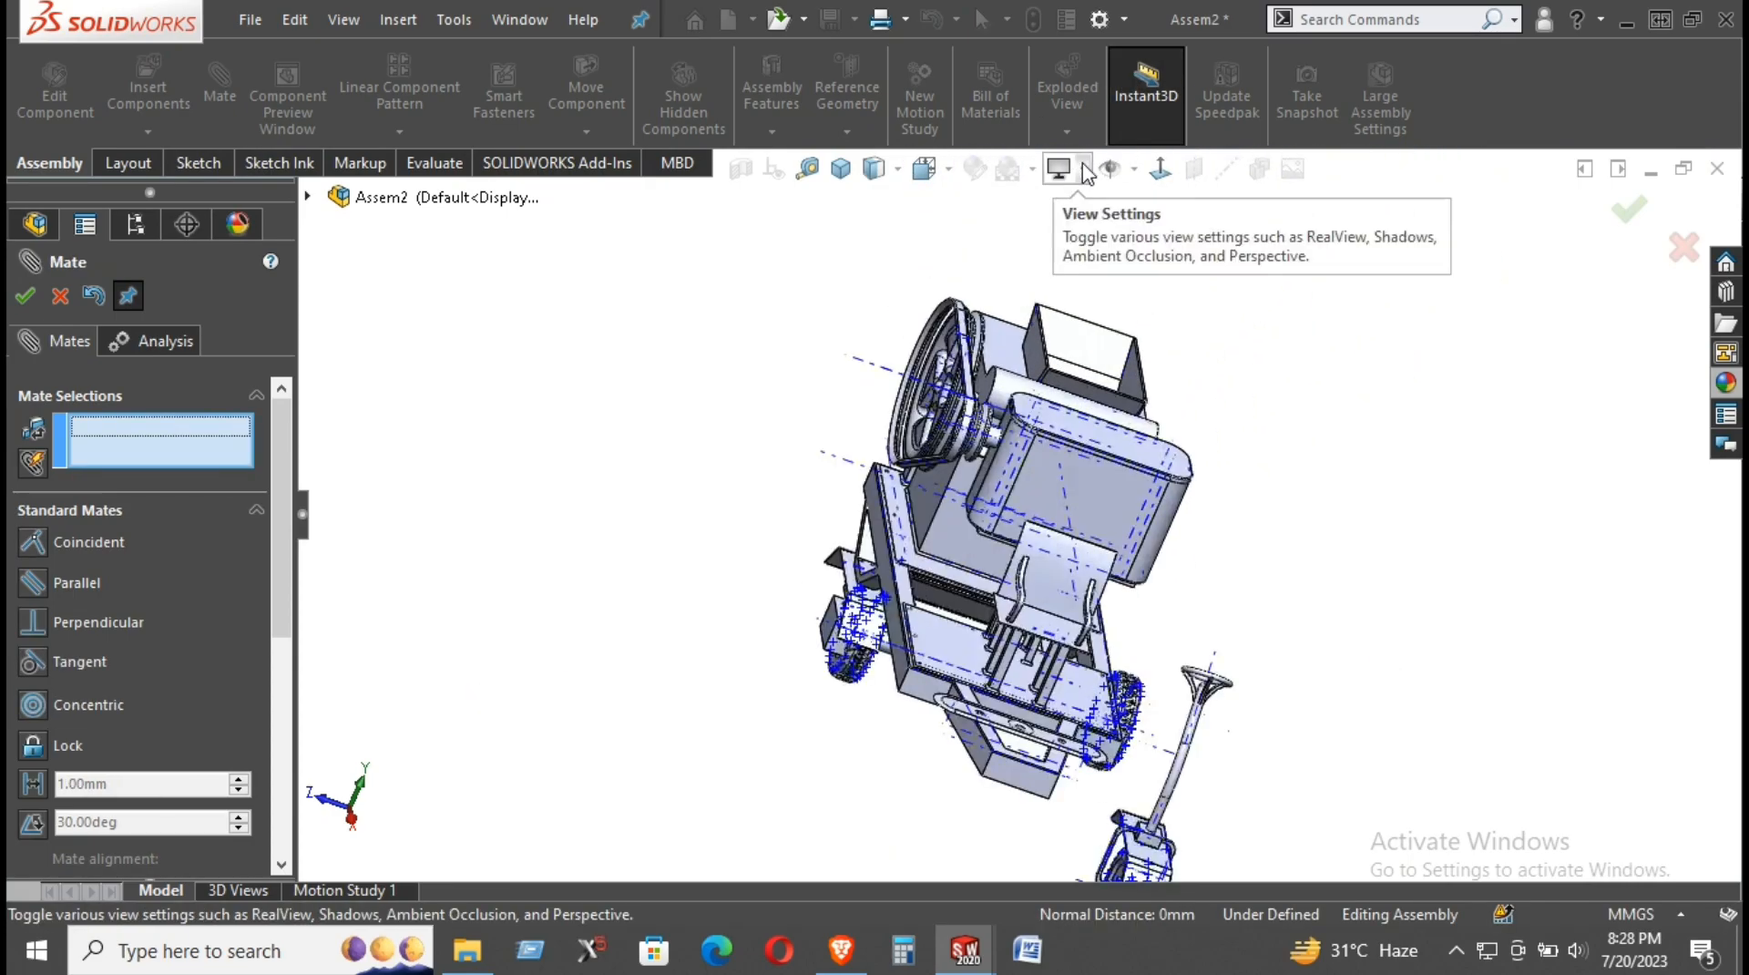
{"action": "left_click", "coordinate": [1133, 169]}
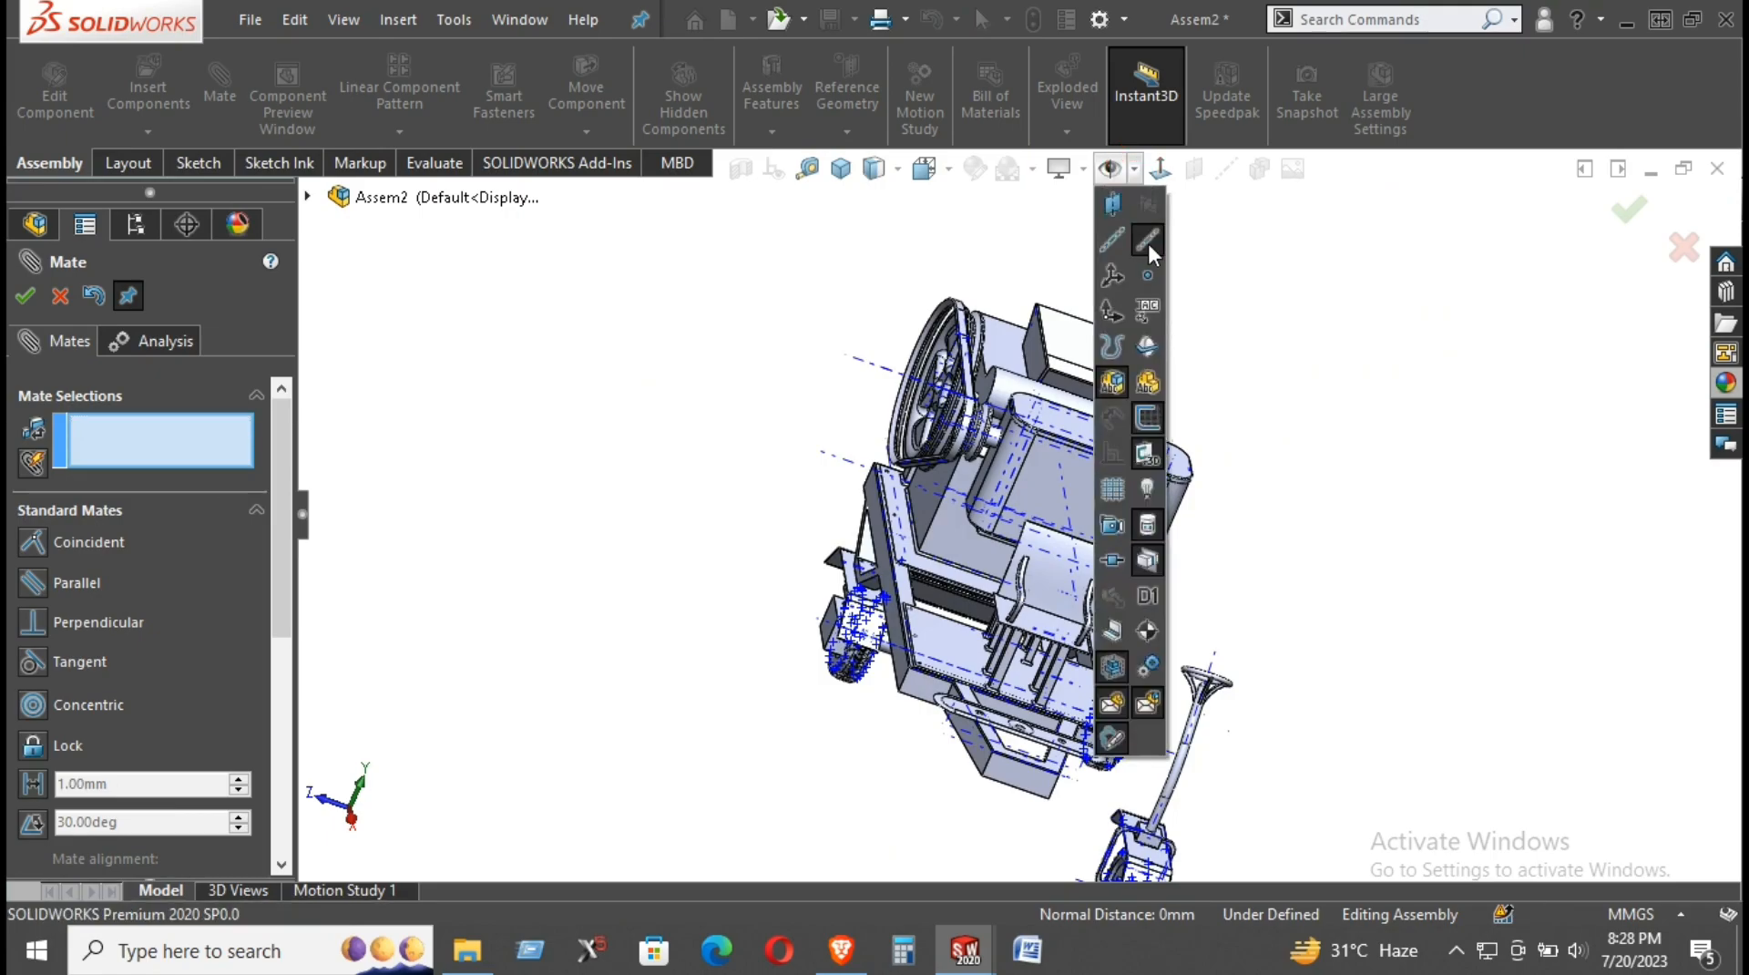
Step: Choose the advanced Width mate with the Centered constraint for the rear axle
{"action": "middle_click_drag", "start_coordinate": [899, 477], "coordinate": [1086, 545]}
{"action": "middle_click_drag", "start_coordinate": [1191, 593], "coordinate": [794, 443]}
{"action": "scroll", "coordinate": [671, 589], "scroll_direction": "down", "scroll_amount": 3}
{"action": "scroll", "coordinate": [670, 588], "scroll_direction": "down", "scroll_amount": 3}
{"action": "left_click_drag", "start_coordinate": [655, 561], "coordinate": [898, 623]}
{"action": "middle_click_drag", "start_coordinate": [1419, 653], "coordinate": [1405, 614]}
{"action": "scroll", "coordinate": [1487, 638], "scroll_direction": "down", "scroll_amount": 2}
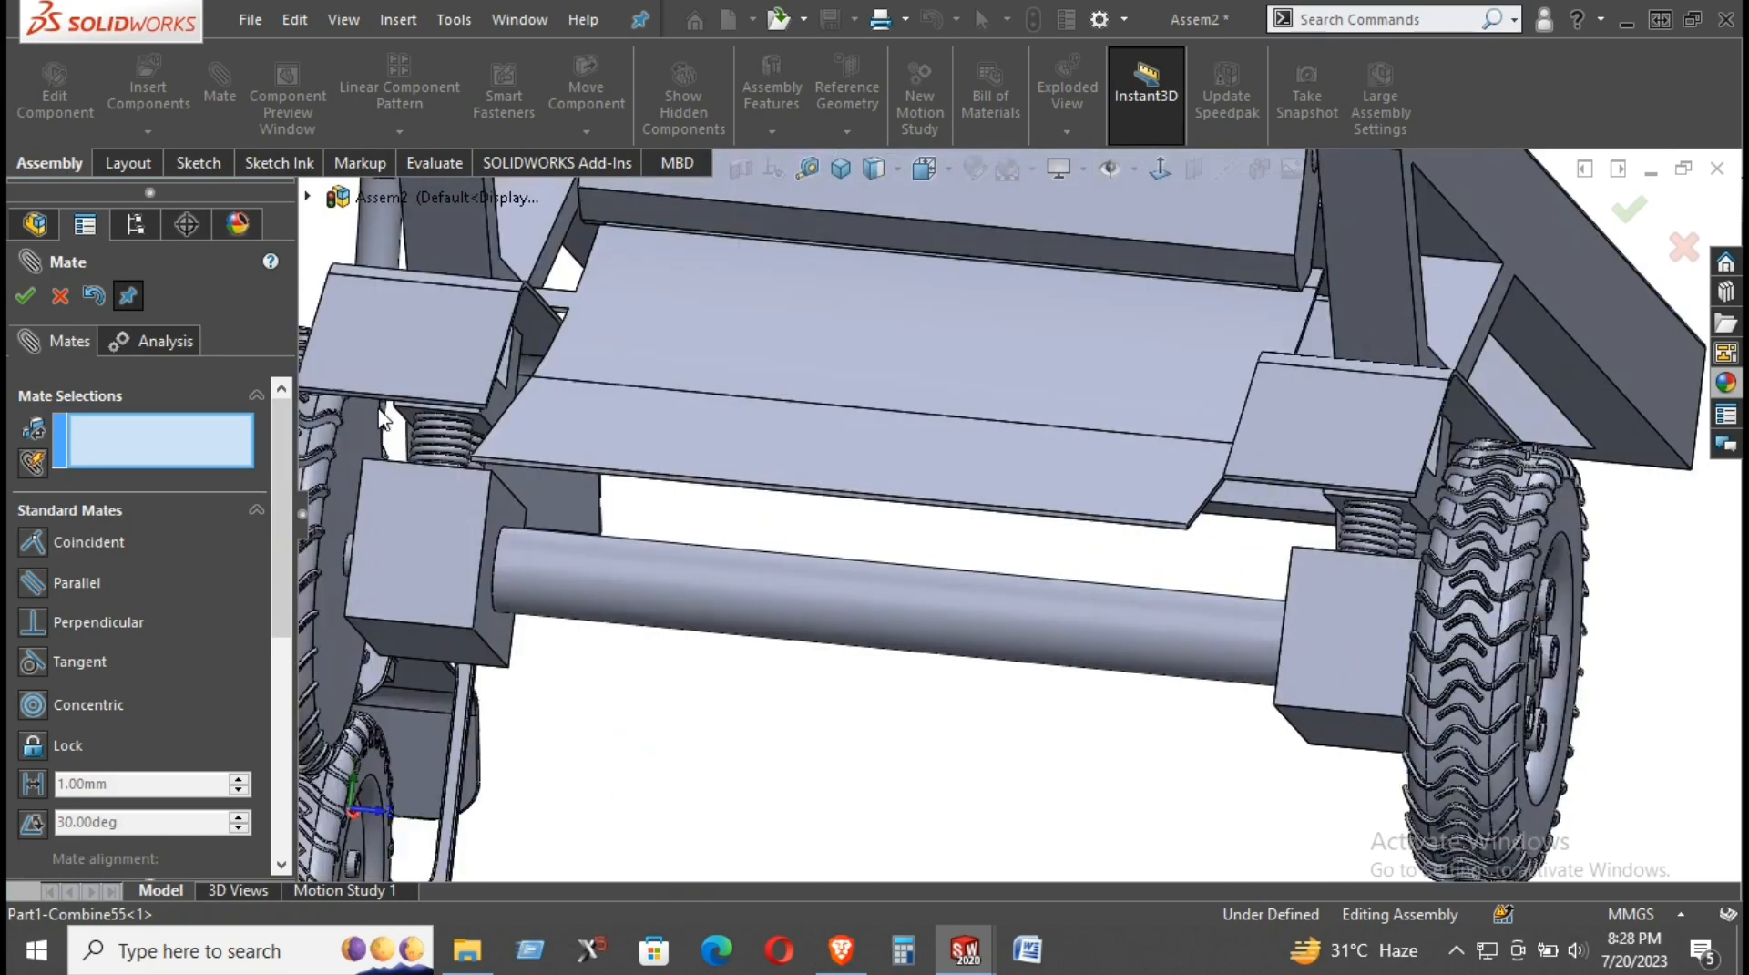
{"action": "left_click", "coordinate": [713, 783]}
{"action": "scroll", "coordinate": [178, 620], "scroll_direction": "down", "scroll_amount": 5}
{"action": "scroll", "coordinate": [199, 544], "scroll_direction": "down", "scroll_amount": 1}
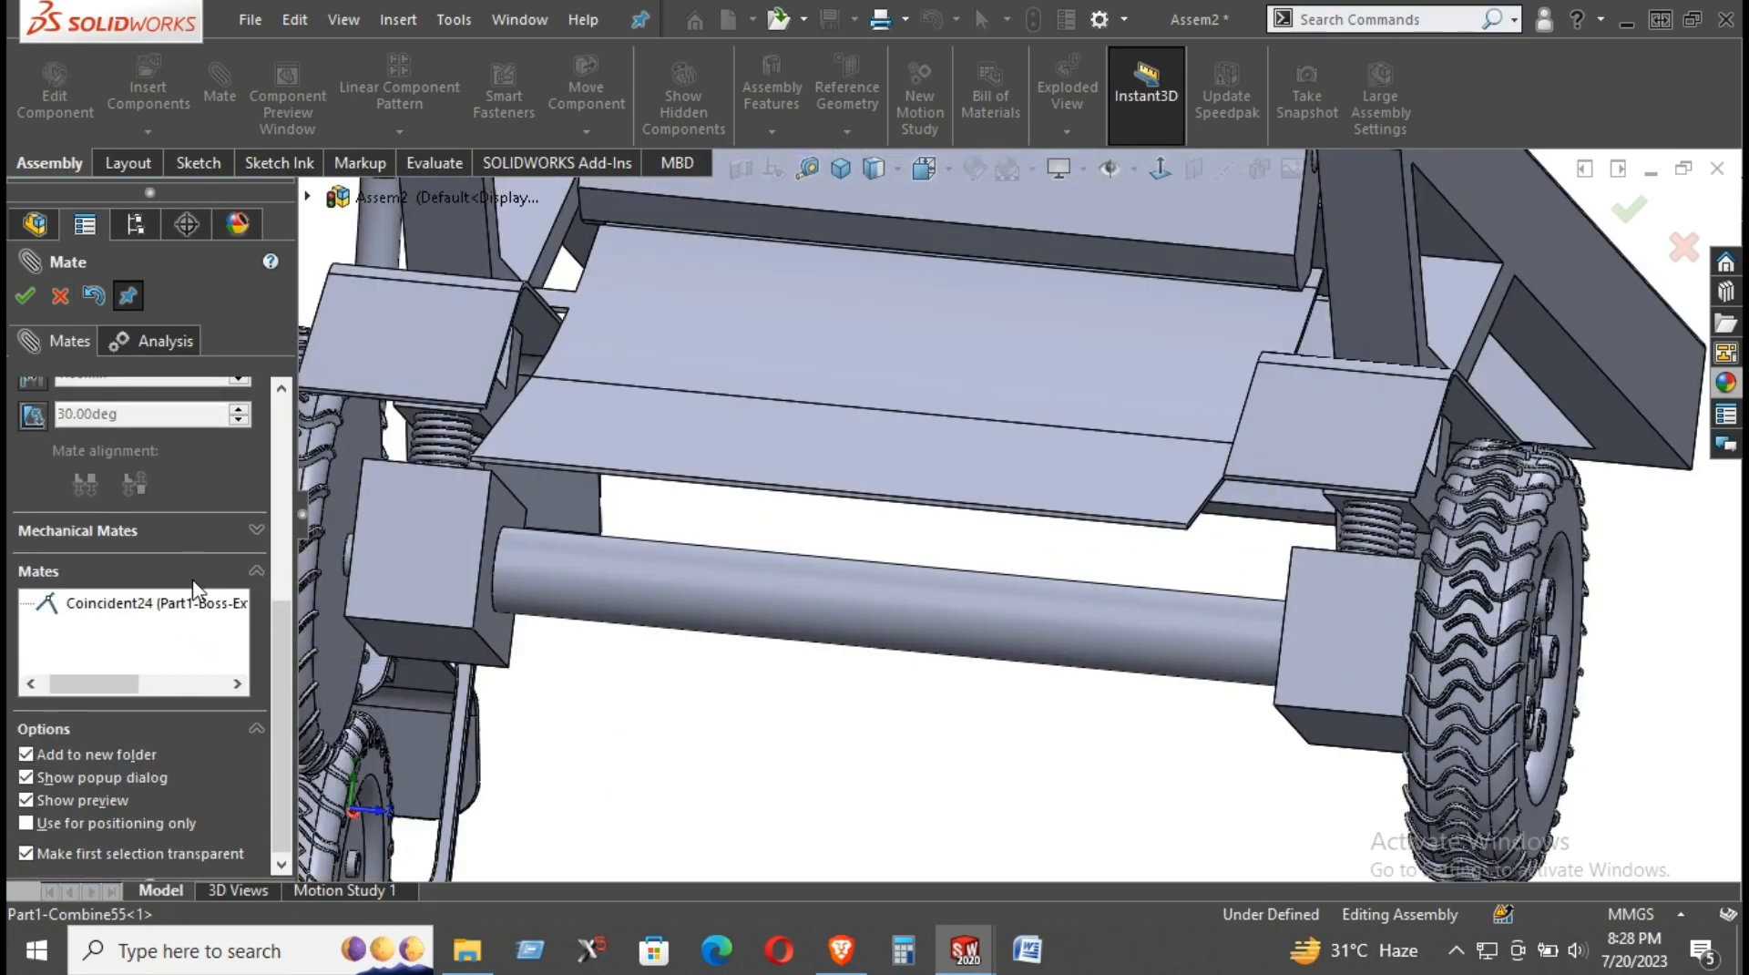
{"action": "left_click", "coordinate": [200, 522]}
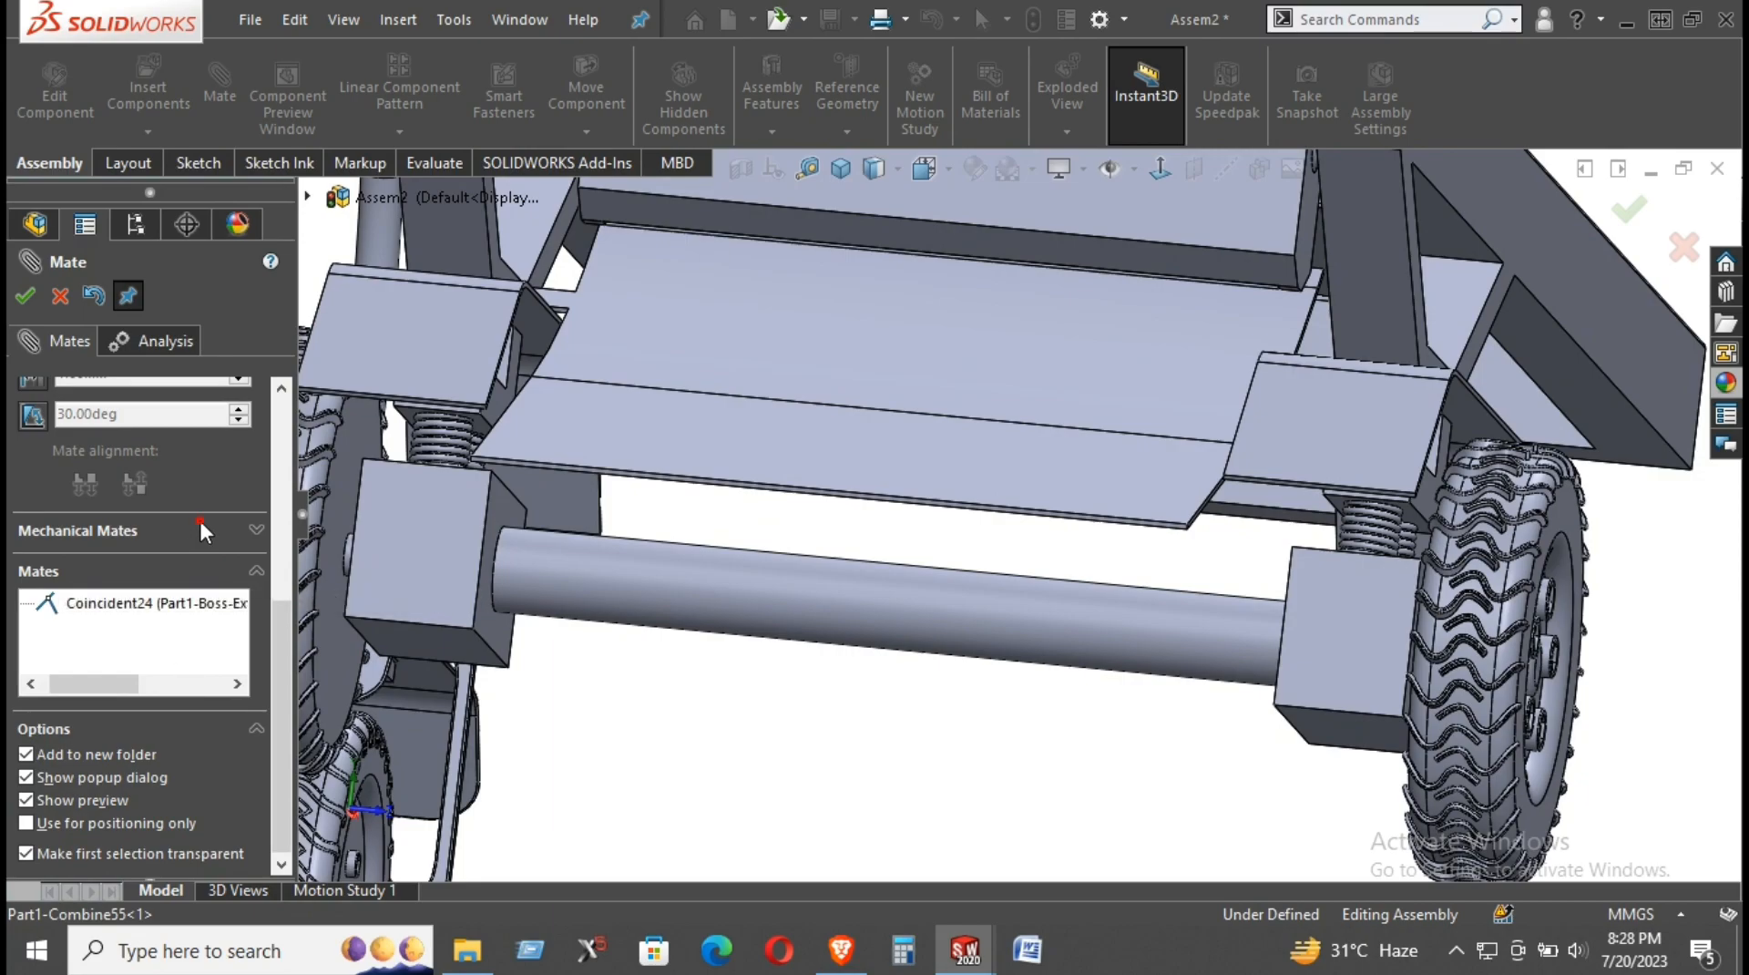
{"action": "left_click", "coordinate": [258, 528]}
{"action": "scroll", "coordinate": [234, 532], "scroll_direction": "up", "scroll_amount": 5}
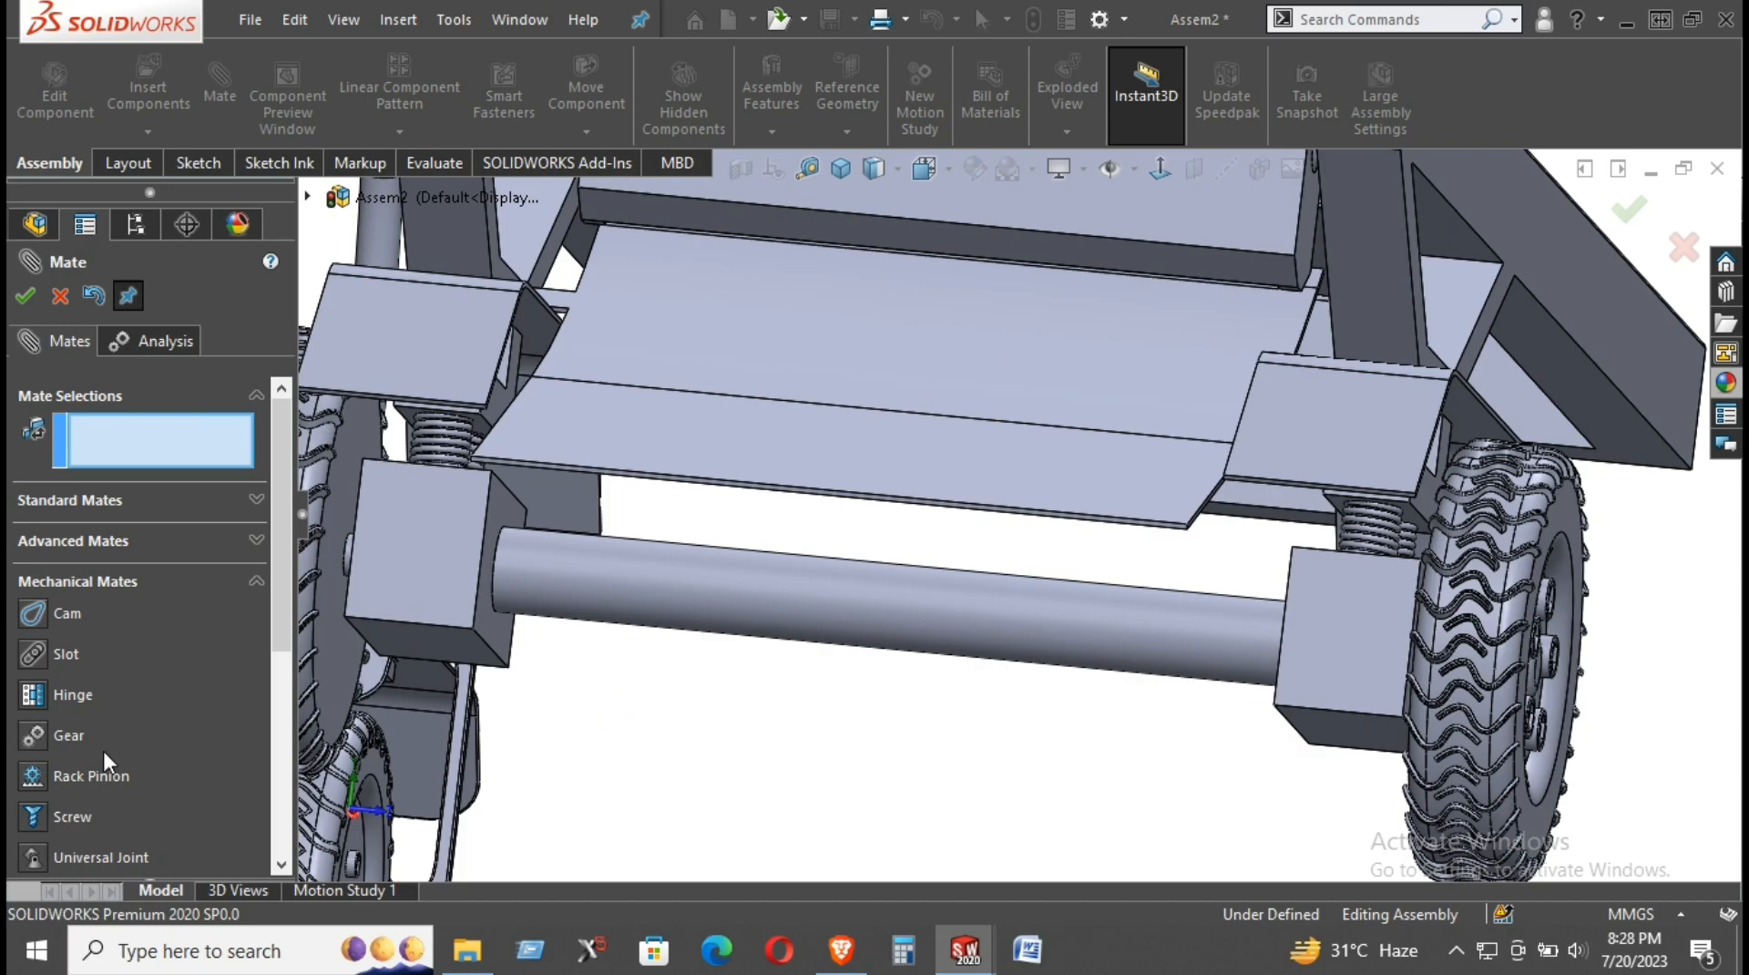
{"action": "left_click", "coordinate": [185, 542]}
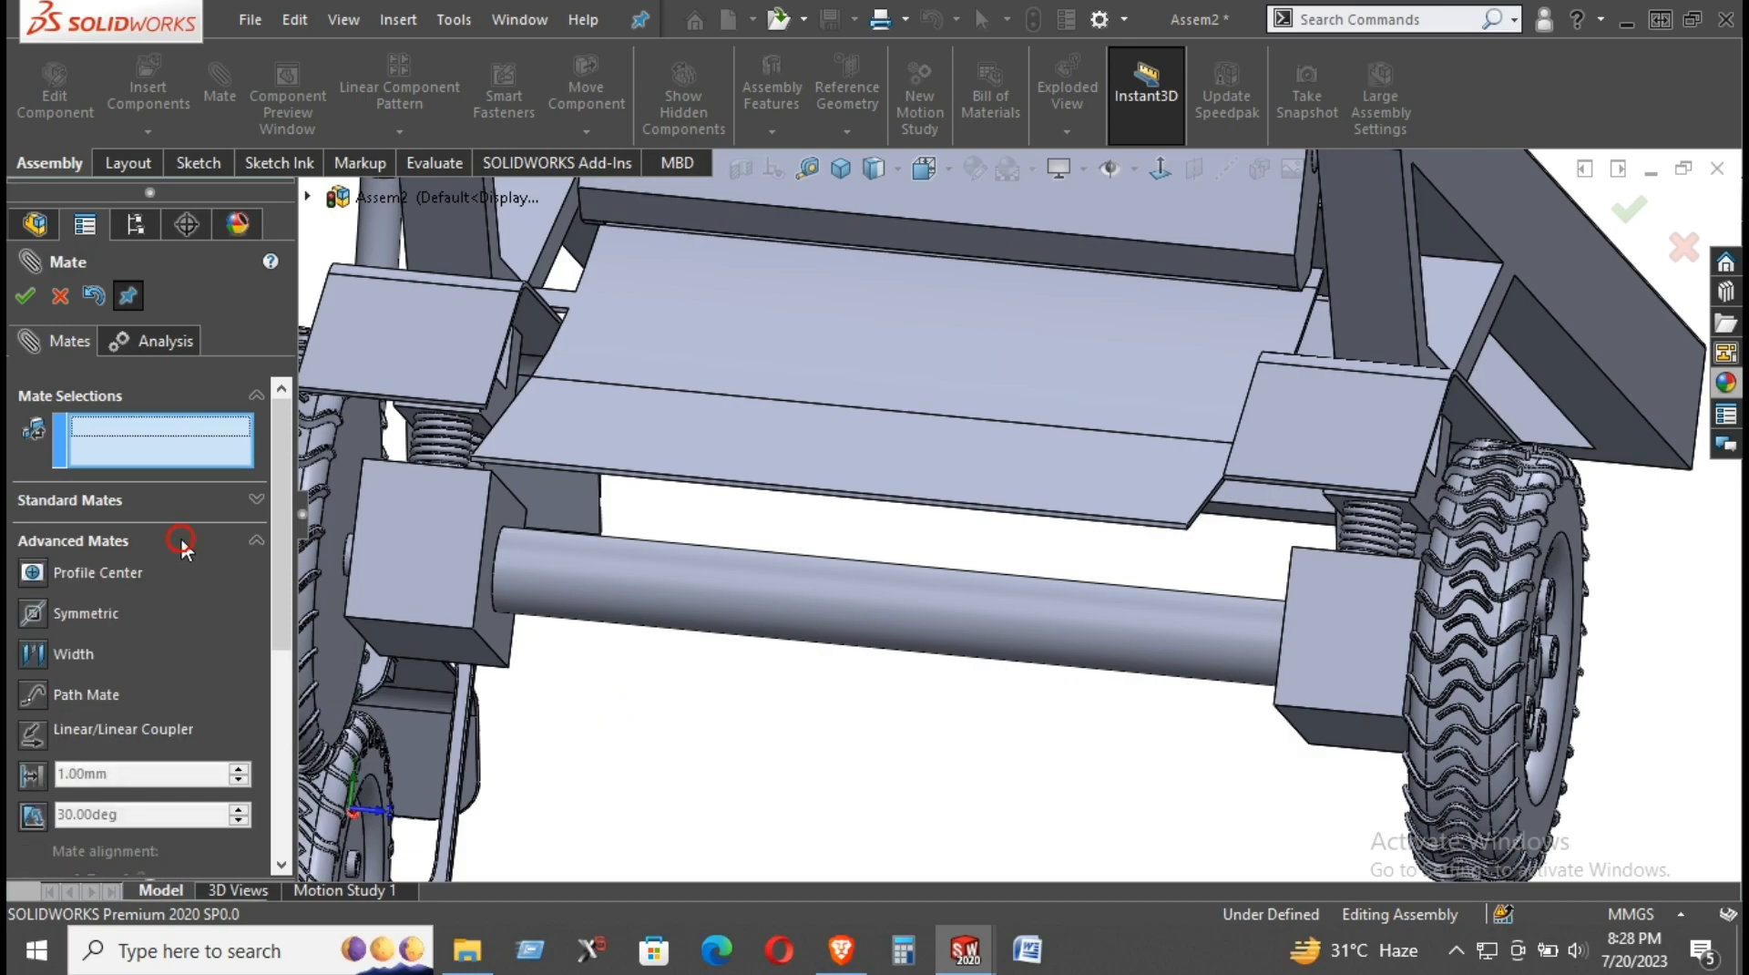
{"action": "left_click", "coordinate": [36, 654]}
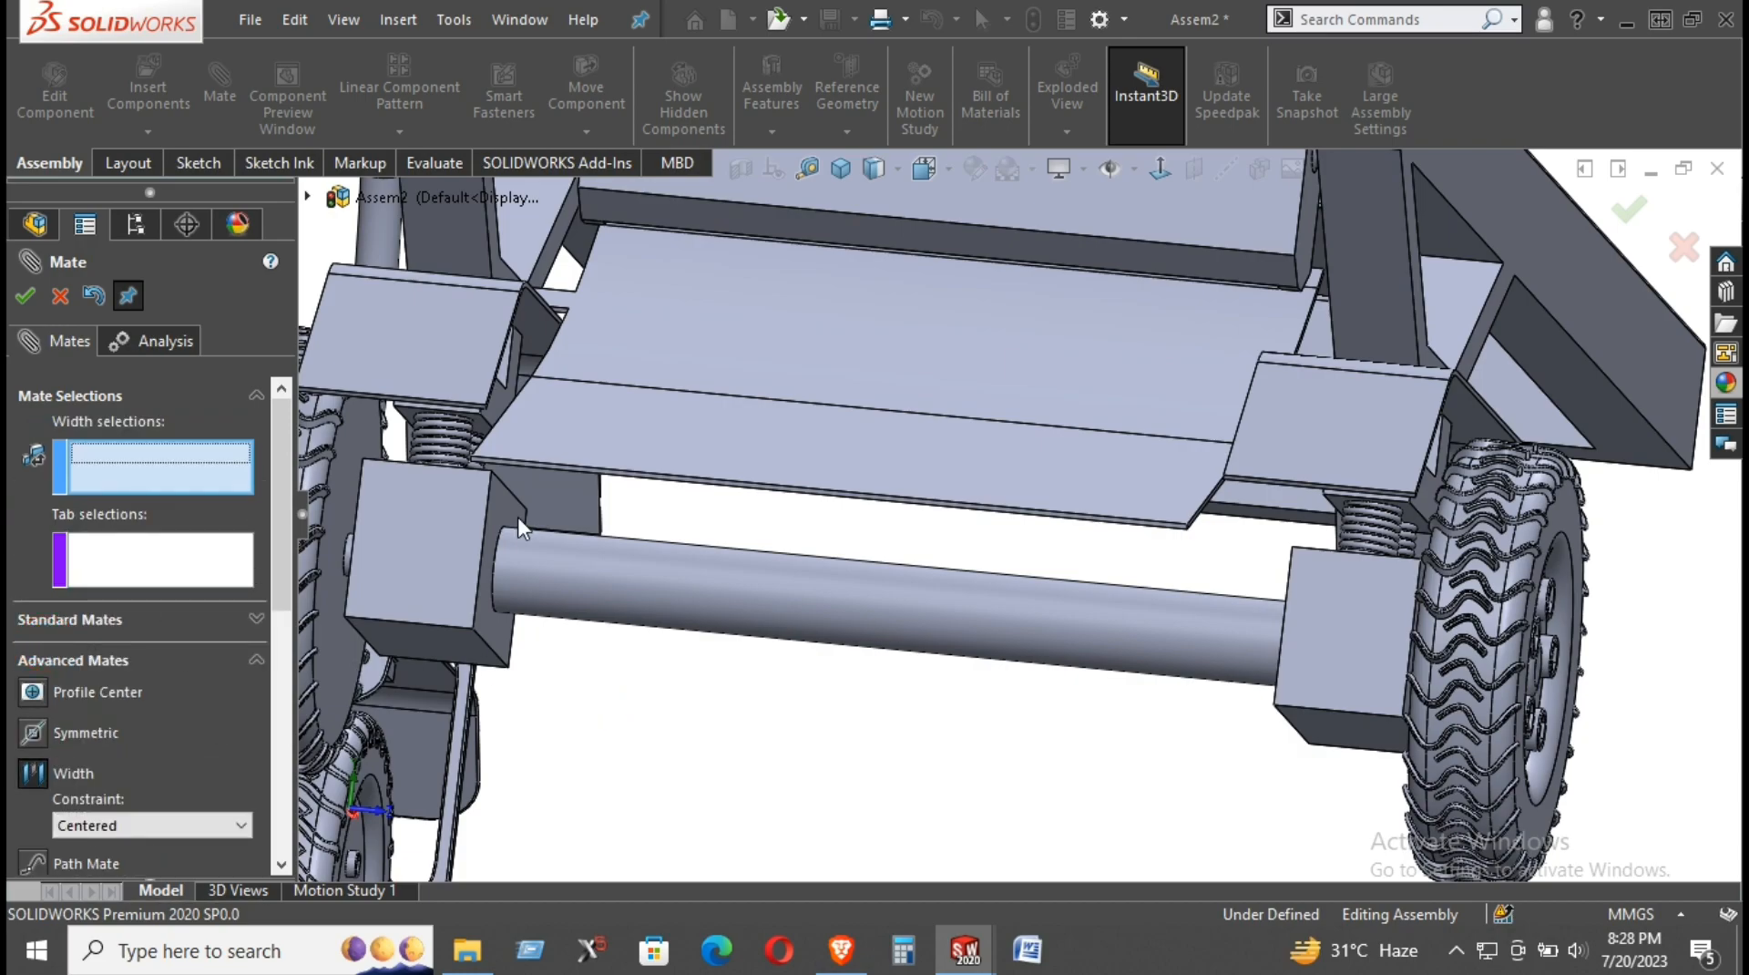
Step: Set the two facing inner block faces of Part1-Combine55 around the axle tube as the width references
{"action": "middle_click_drag", "start_coordinate": [1138, 662], "coordinate": [945, 671]}
{"action": "left_click", "coordinate": [600, 636]}
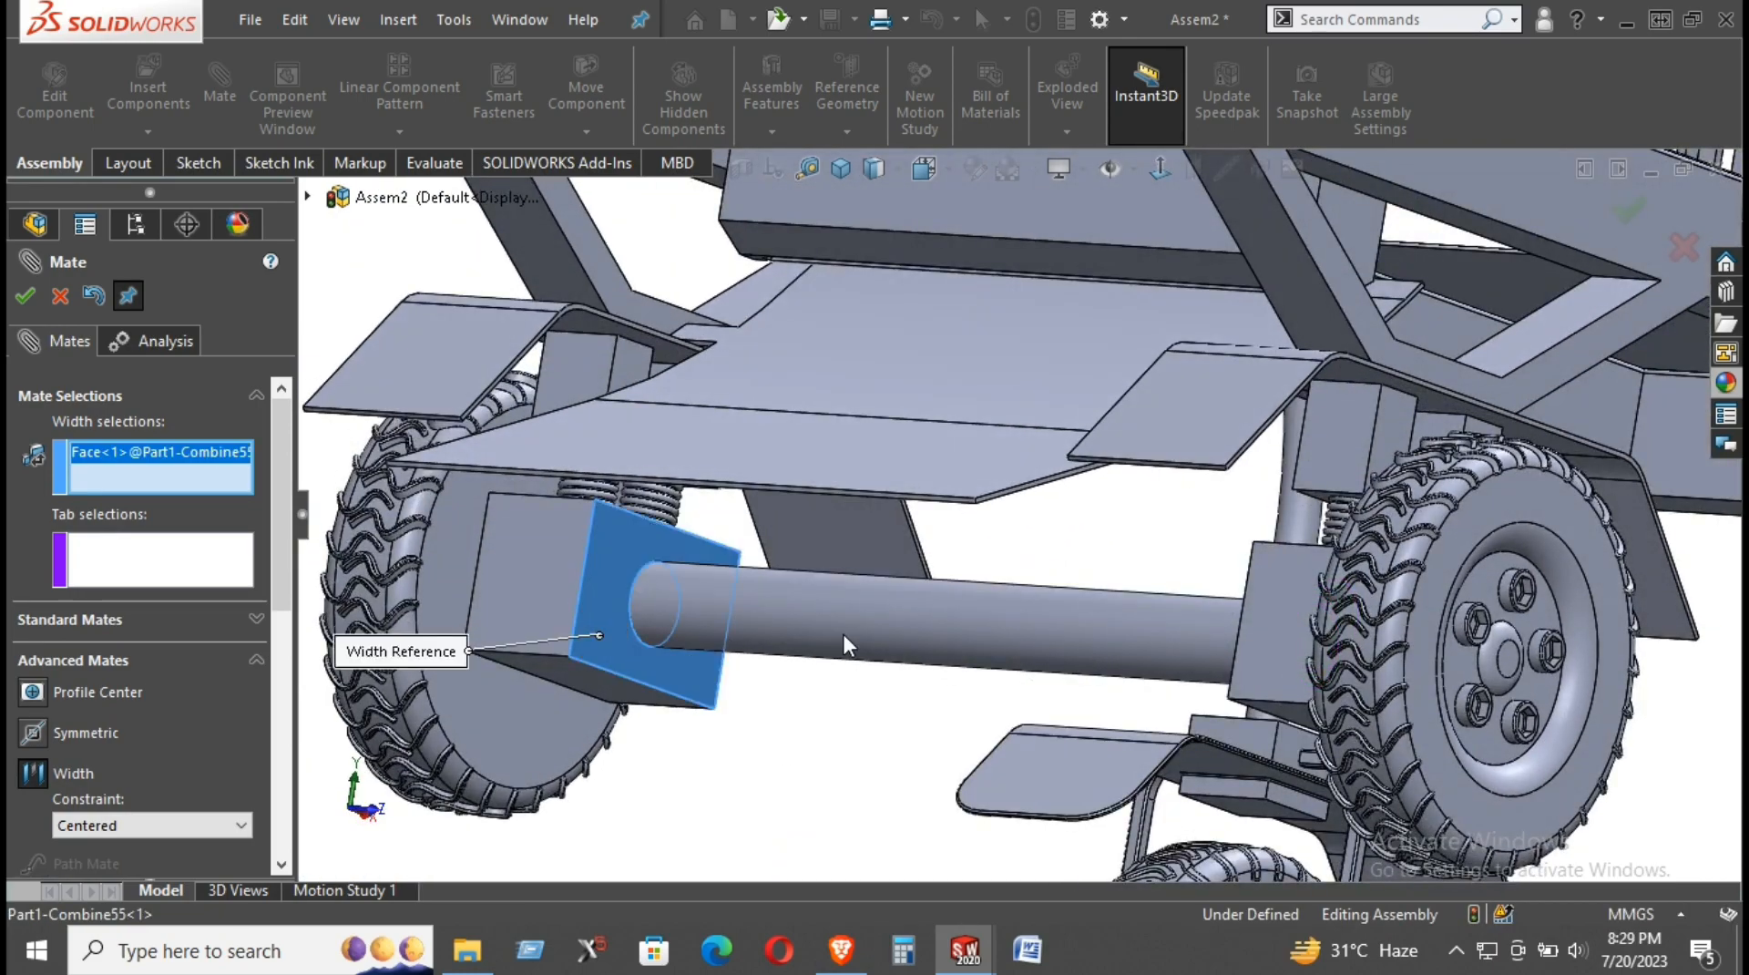
{"action": "middle_click_drag", "start_coordinate": [1116, 637], "coordinate": [956, 644]}
{"action": "left_click", "coordinate": [1288, 646]}
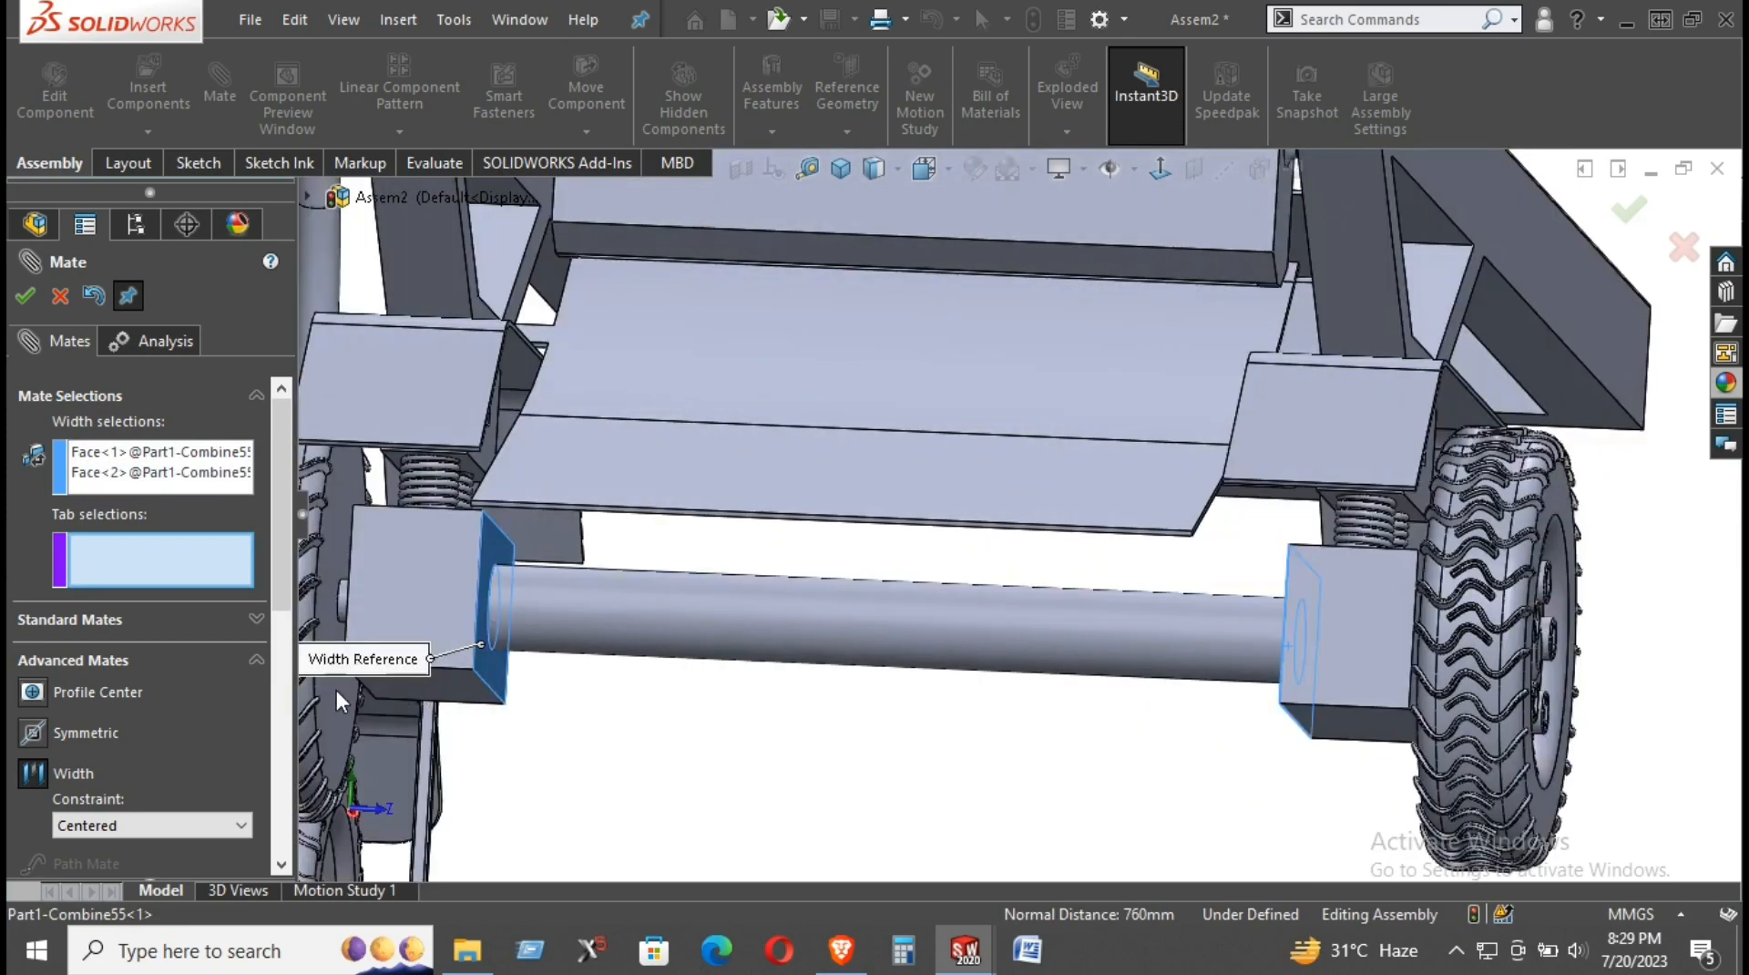
Step: Set the inner faces of the Part1-Mirror4 and Part1-Combine4 wheels as tab references and apply the centered width mate
{"action": "left_click", "coordinate": [331, 698]}
{"action": "middle_click_drag", "start_coordinate": [929, 731], "coordinate": [1683, 710]}
{"action": "scroll", "coordinate": [1660, 686], "scroll_direction": "up", "scroll_amount": 2}
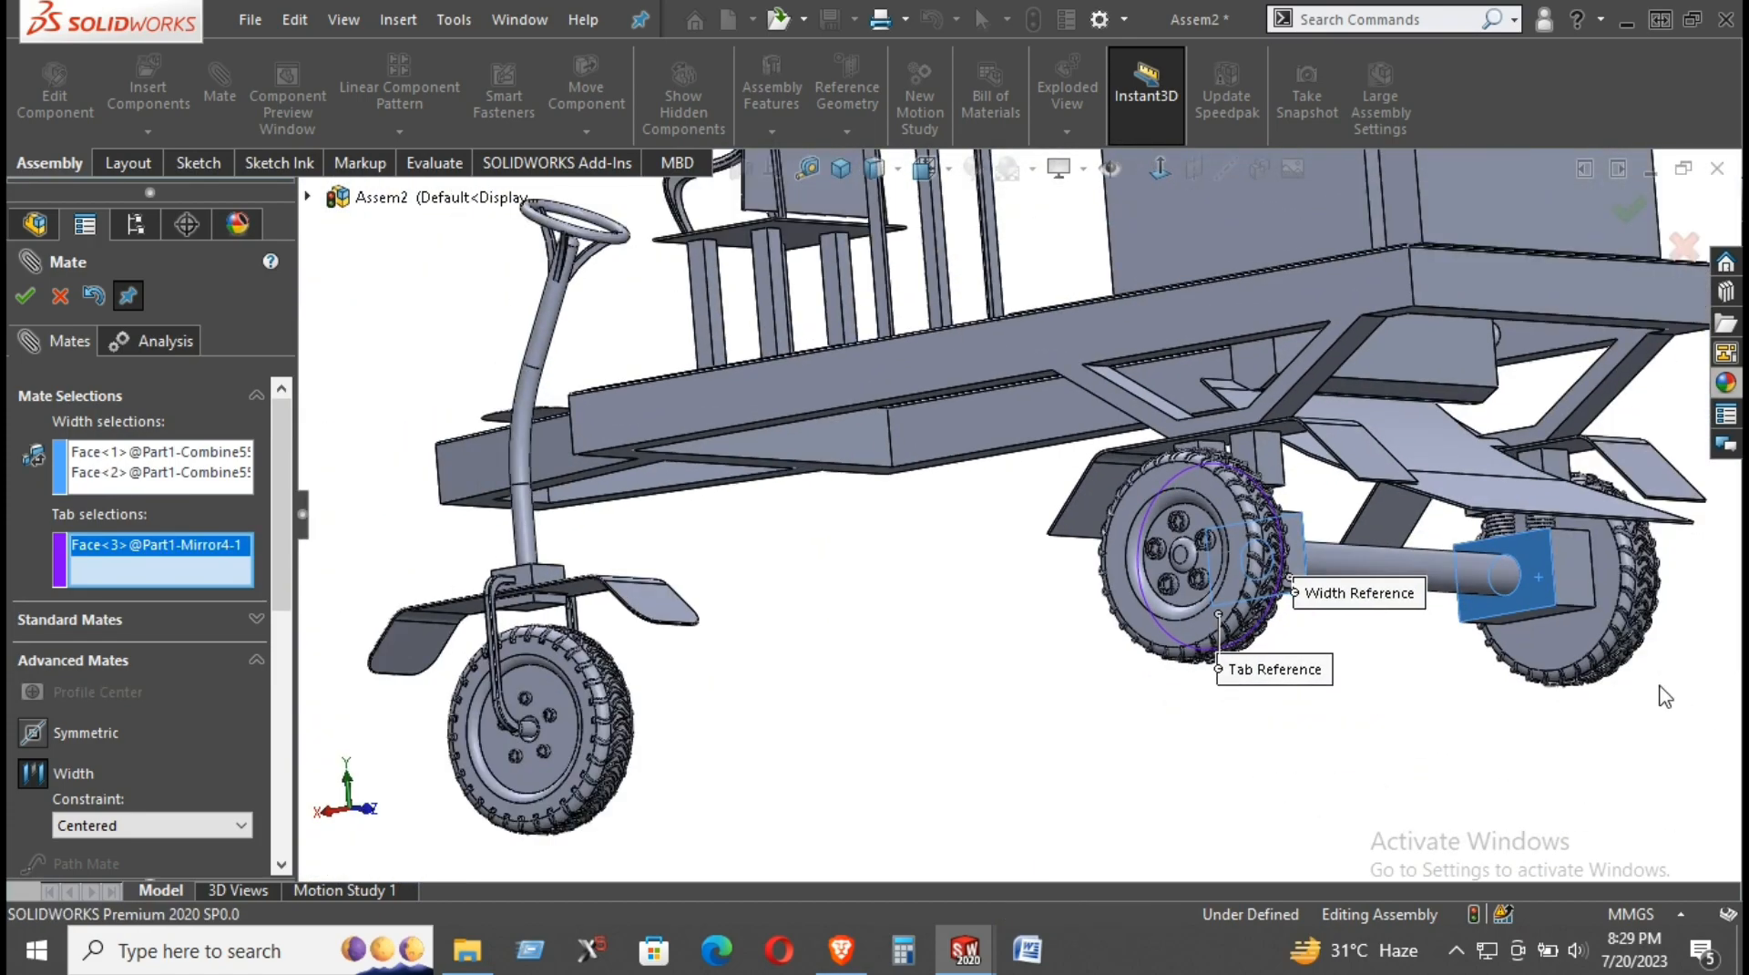
{"action": "left_click", "coordinate": [1562, 636]}
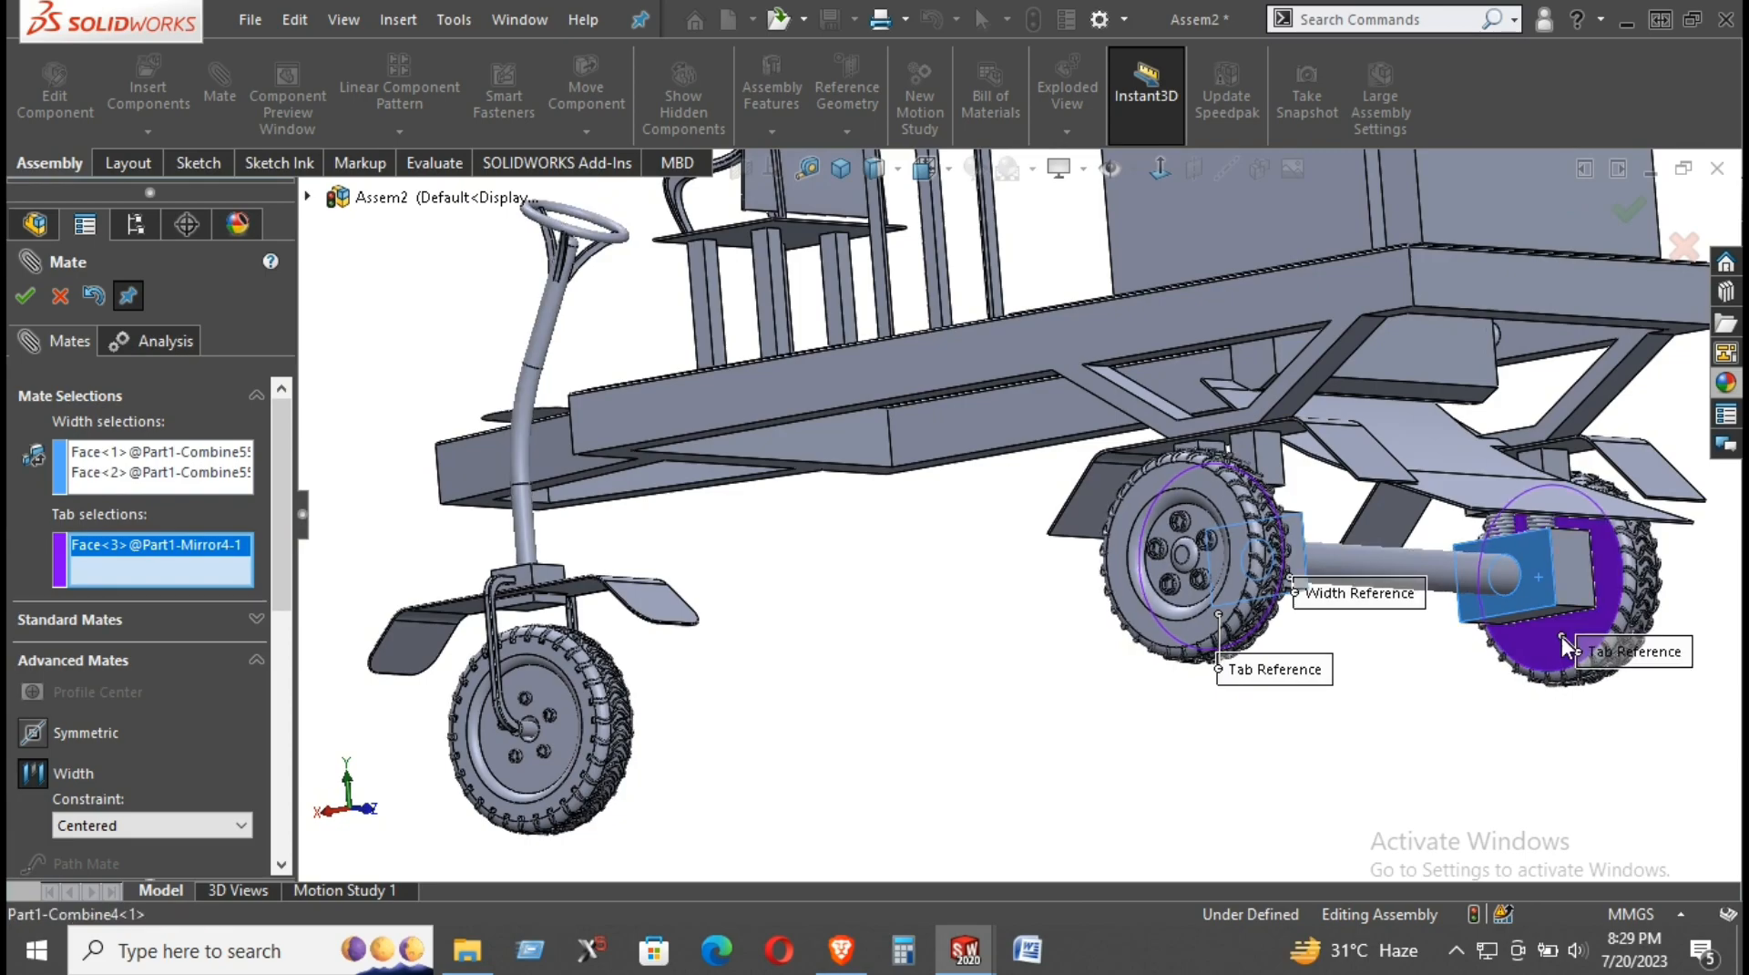
{"action": "left_click", "coordinate": [1562, 636]}
{"action": "left_click", "coordinate": [55, 301]}
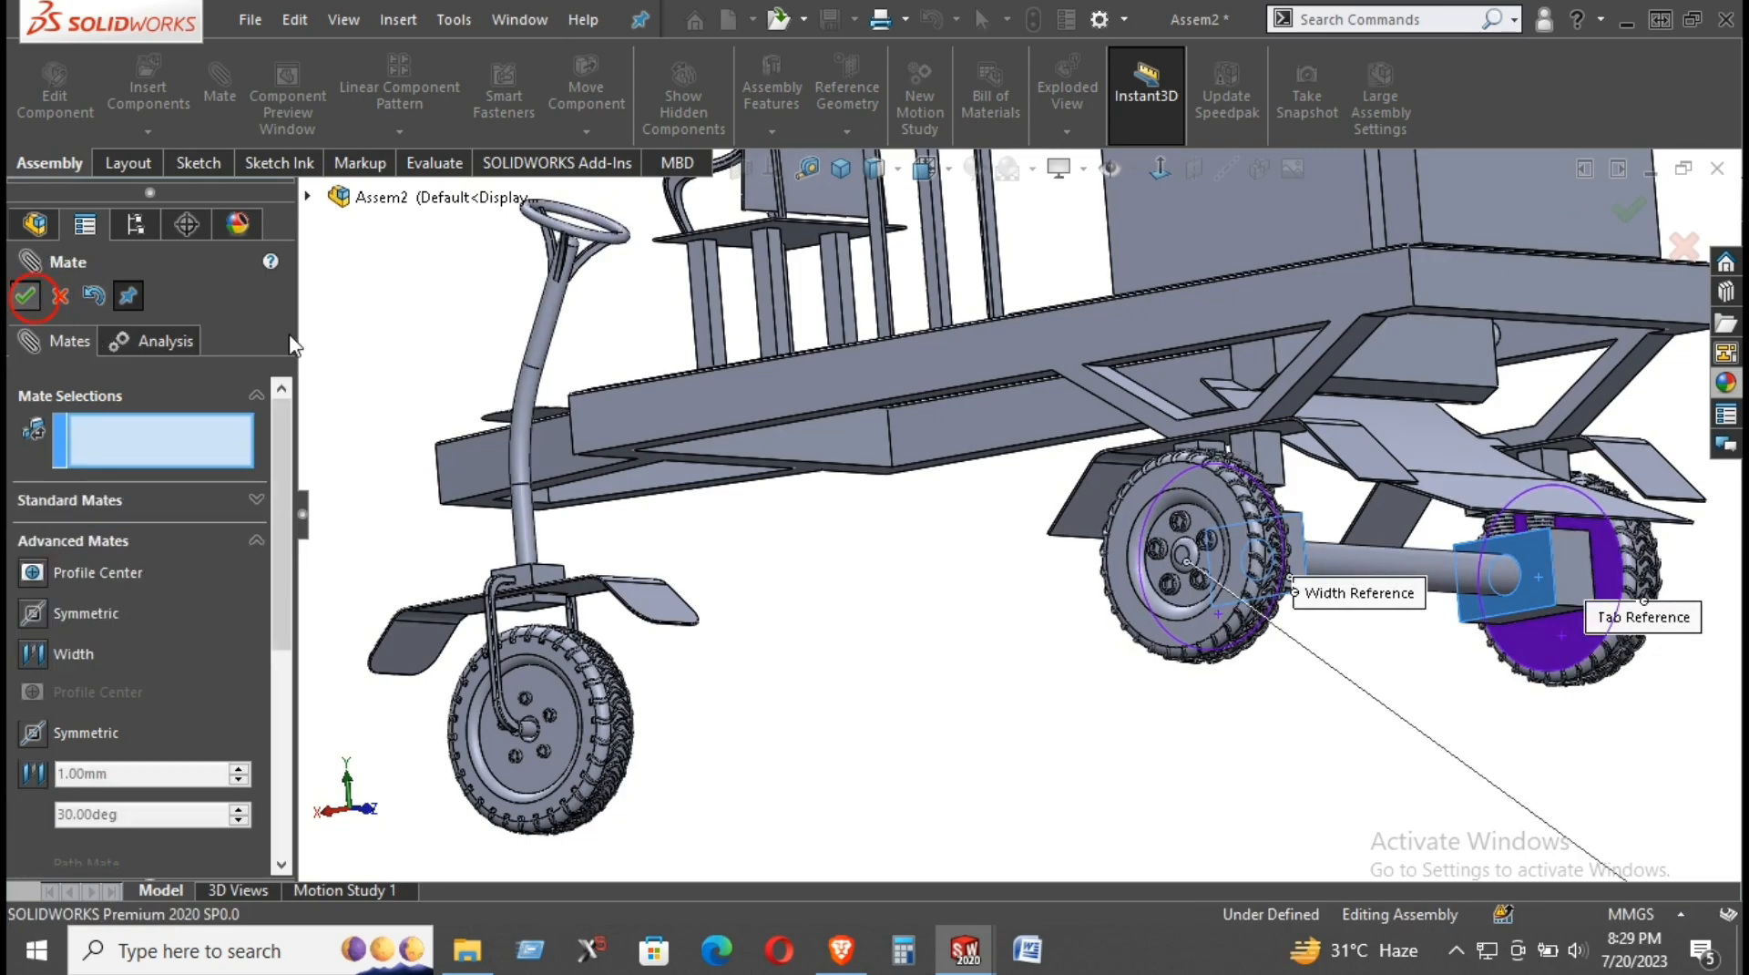
Step: Exit the Mate command and examine how the rear wheels sit beside the chassis
{"action": "middle_click_drag", "start_coordinate": [1275, 524], "coordinate": [961, 557]}
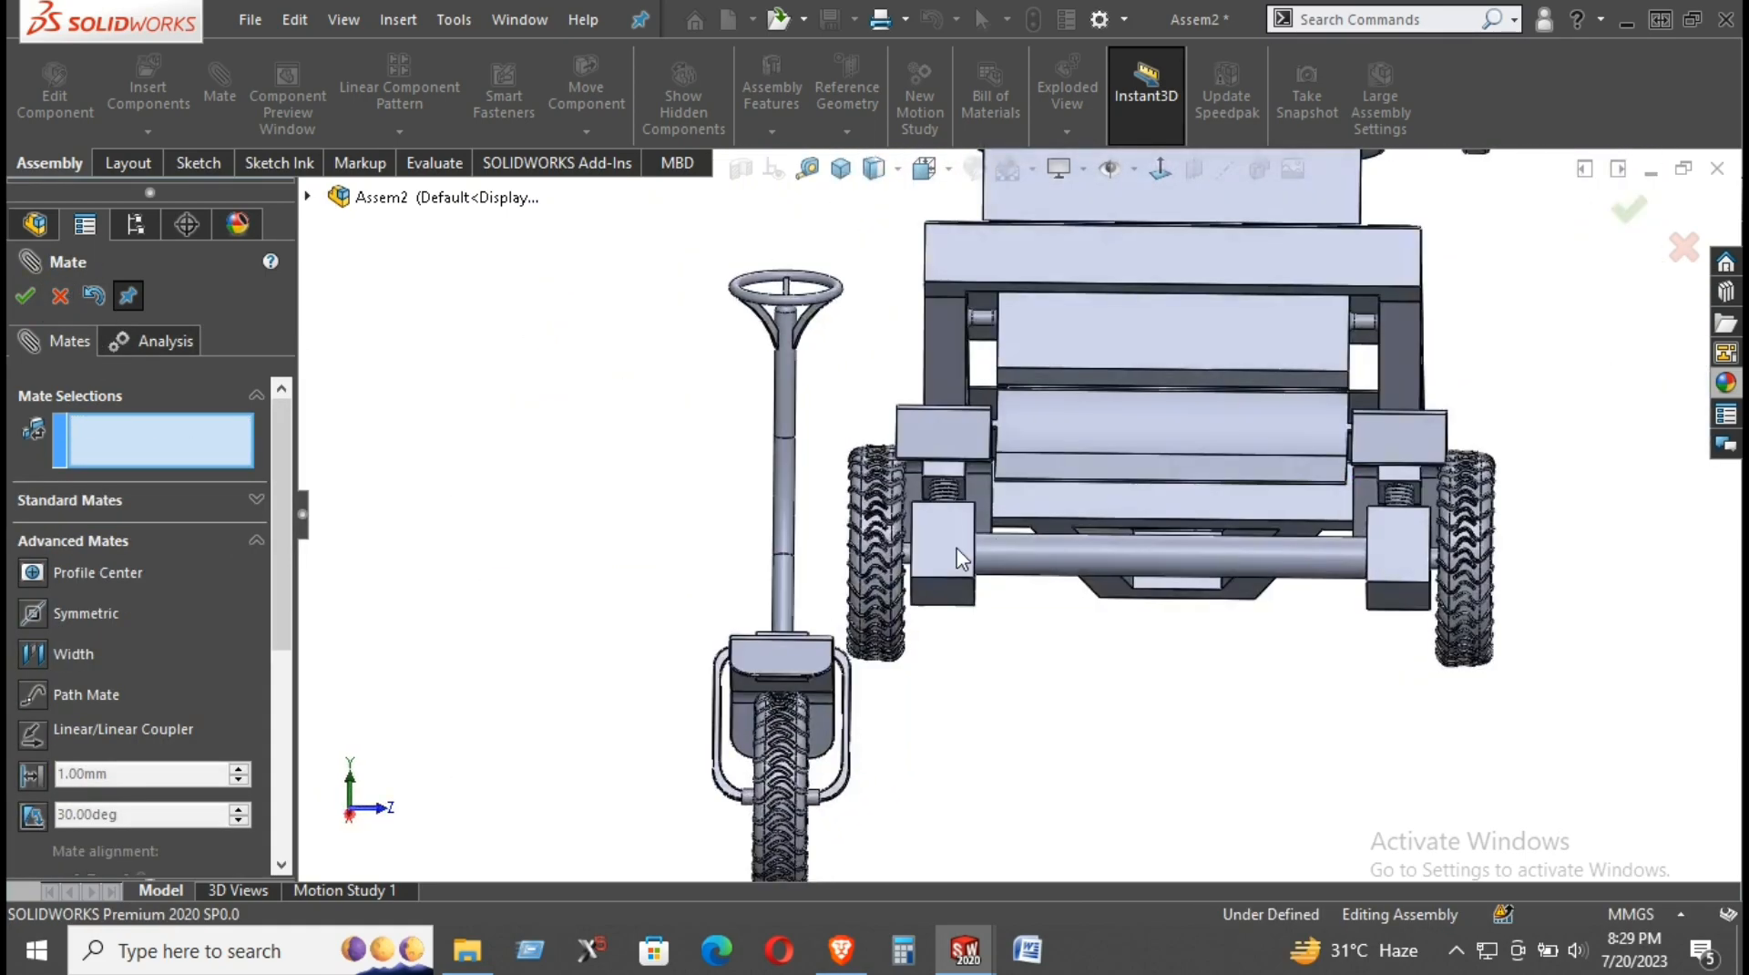
{"action": "left_click", "coordinate": [874, 549]}
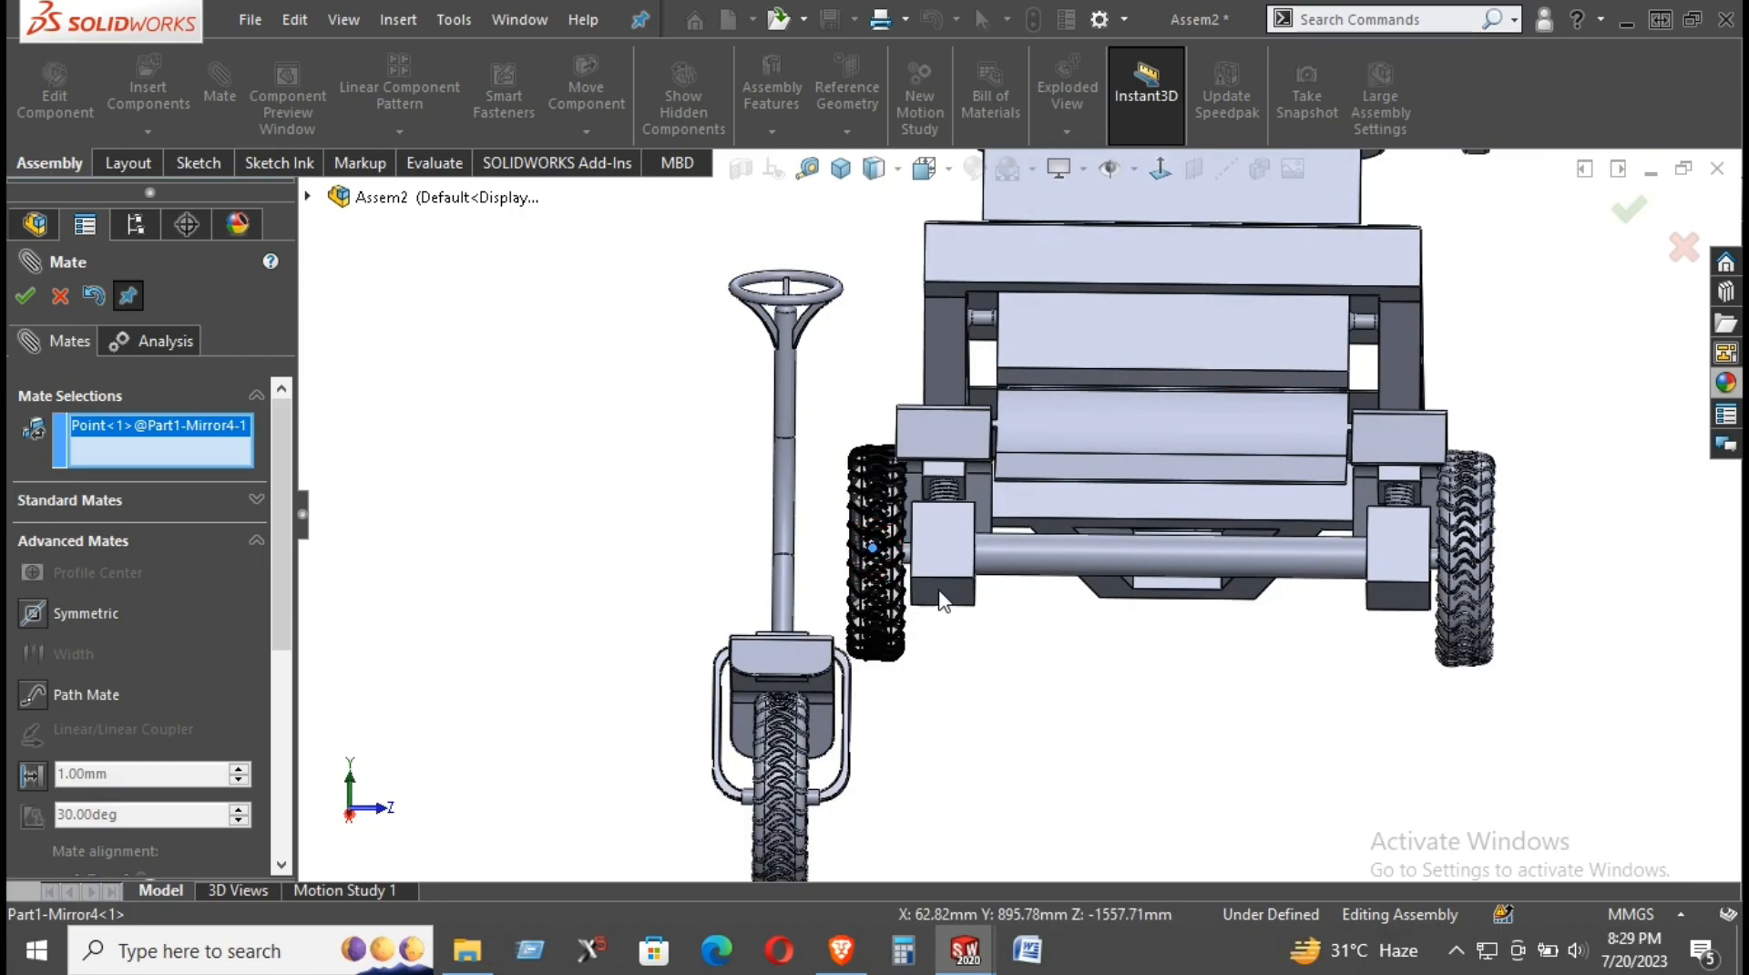
{"action": "left_click", "coordinate": [59, 295]}
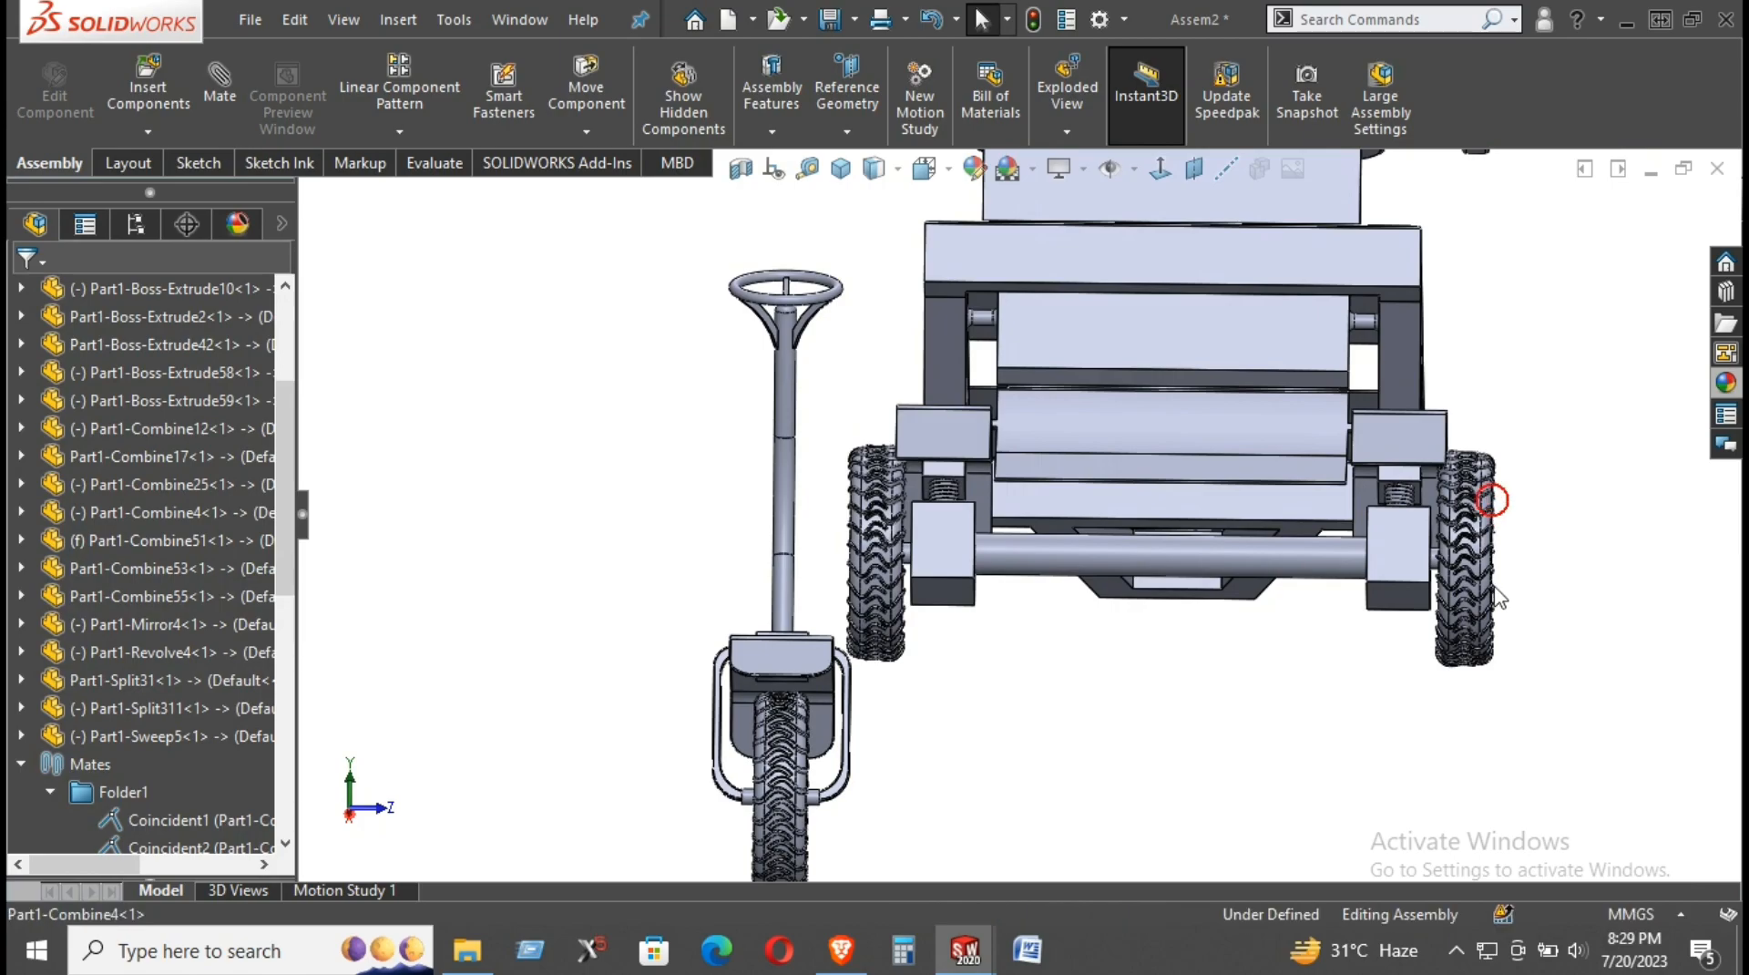
{"action": "middle_click_drag", "start_coordinate": [1523, 733], "coordinate": [1343, 552]}
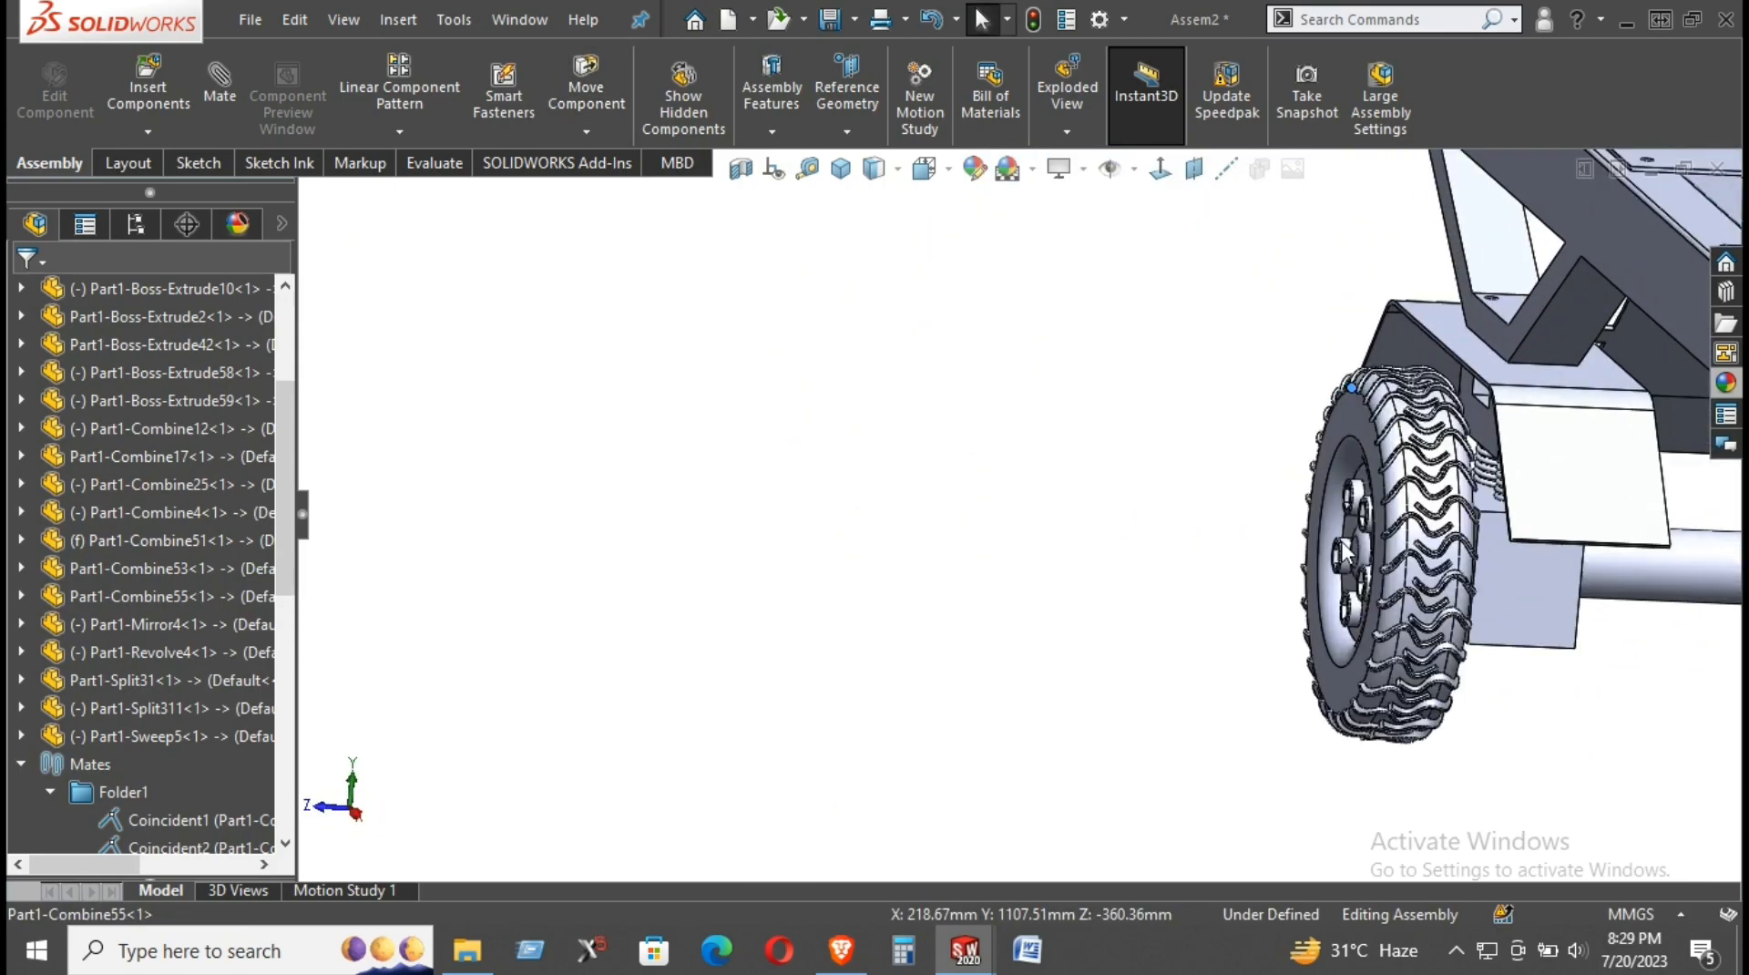
Step: In the isometric view, move the steering column with its front wheel back toward the driver's seat
{"action": "left_click", "coordinate": [840, 168]}
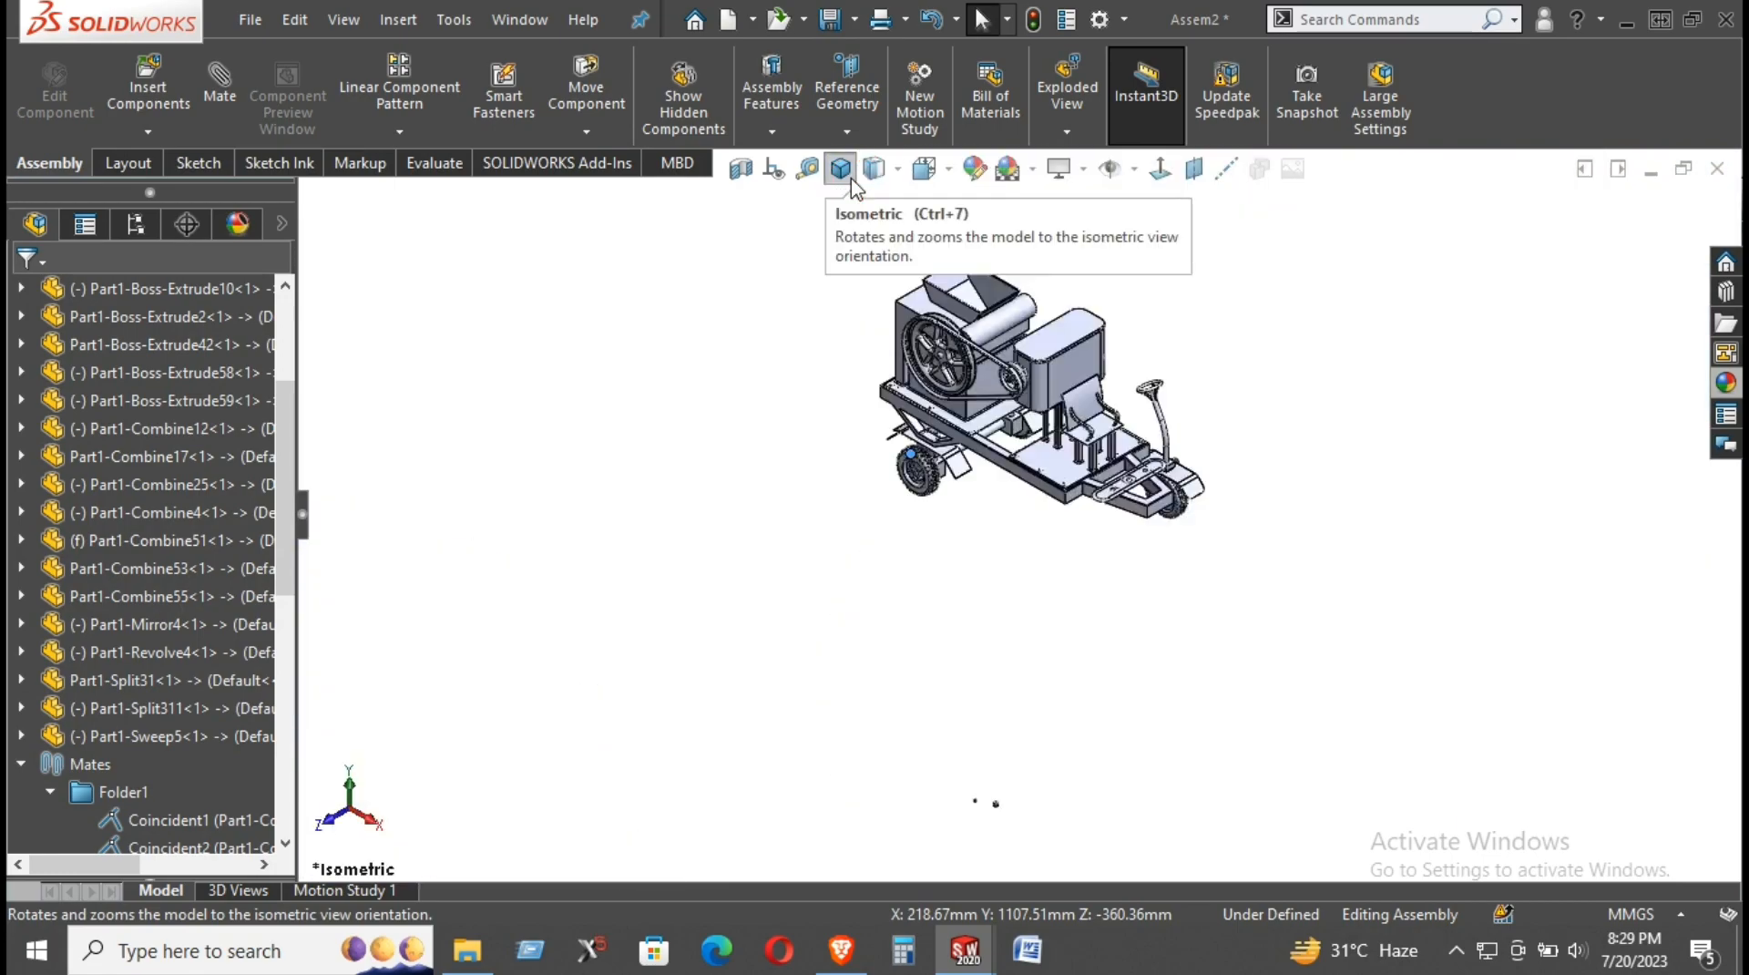
{"action": "scroll", "coordinate": [1172, 429], "scroll_direction": "down", "scroll_amount": 5}
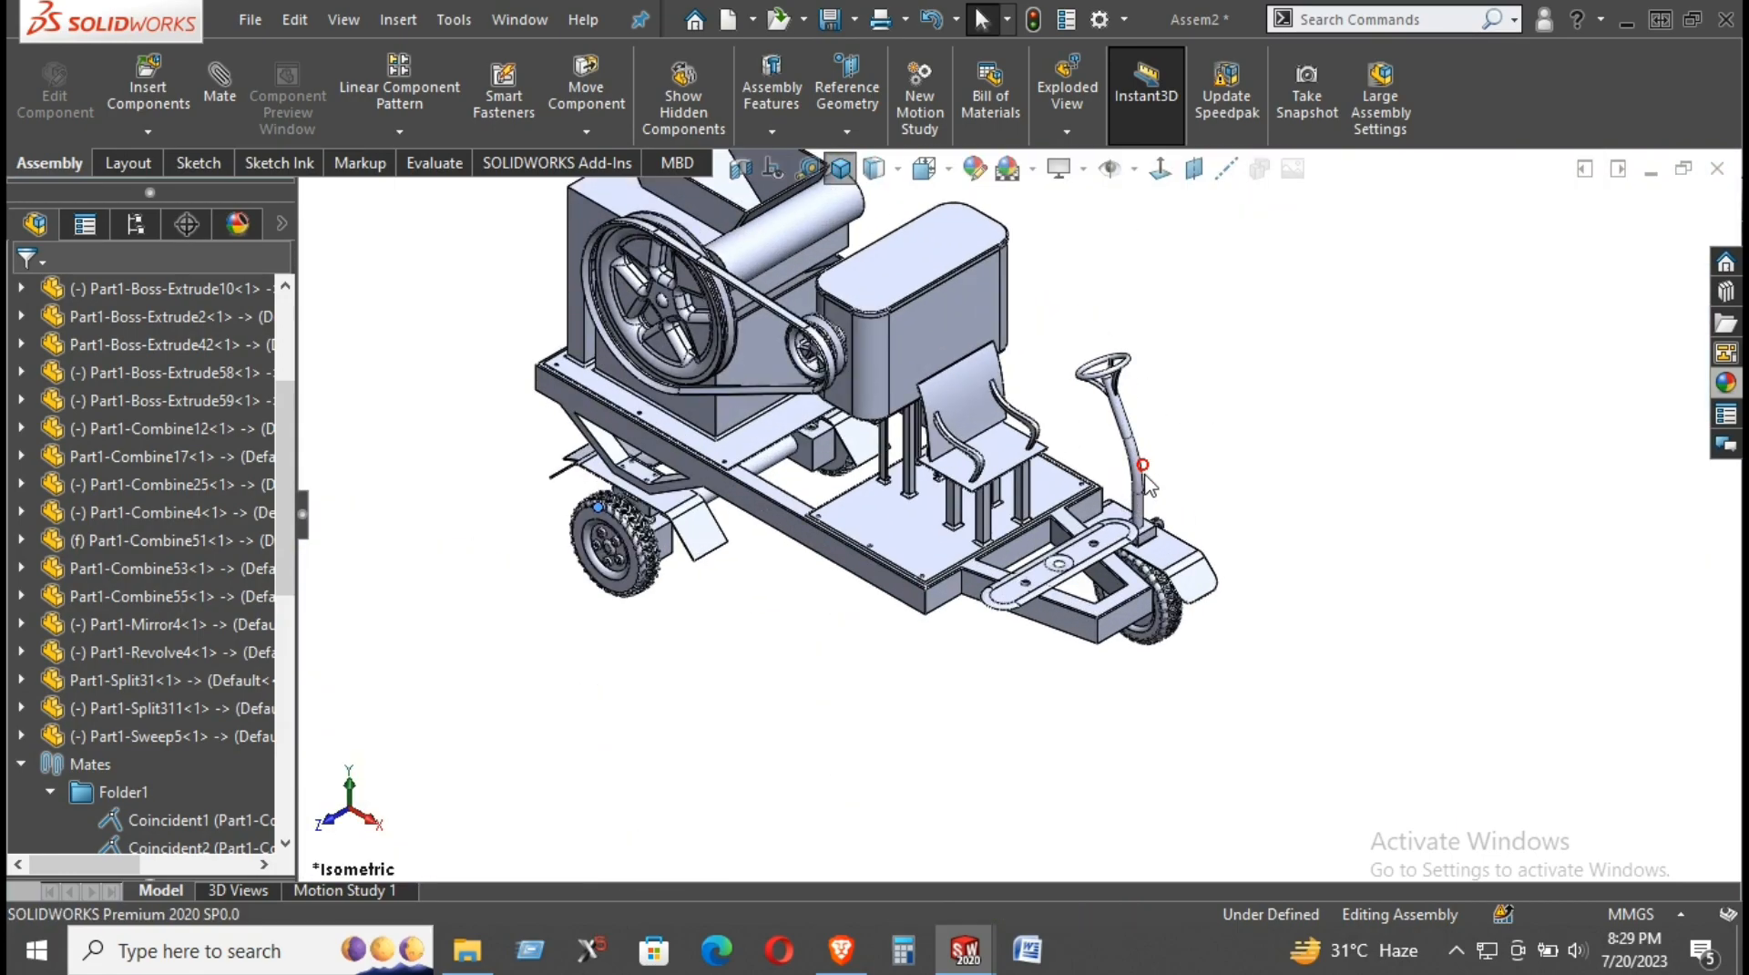
{"action": "left_click_drag", "start_coordinate": [1129, 465], "coordinate": [1123, 515]}
{"action": "left_click", "coordinate": [1219, 455]}
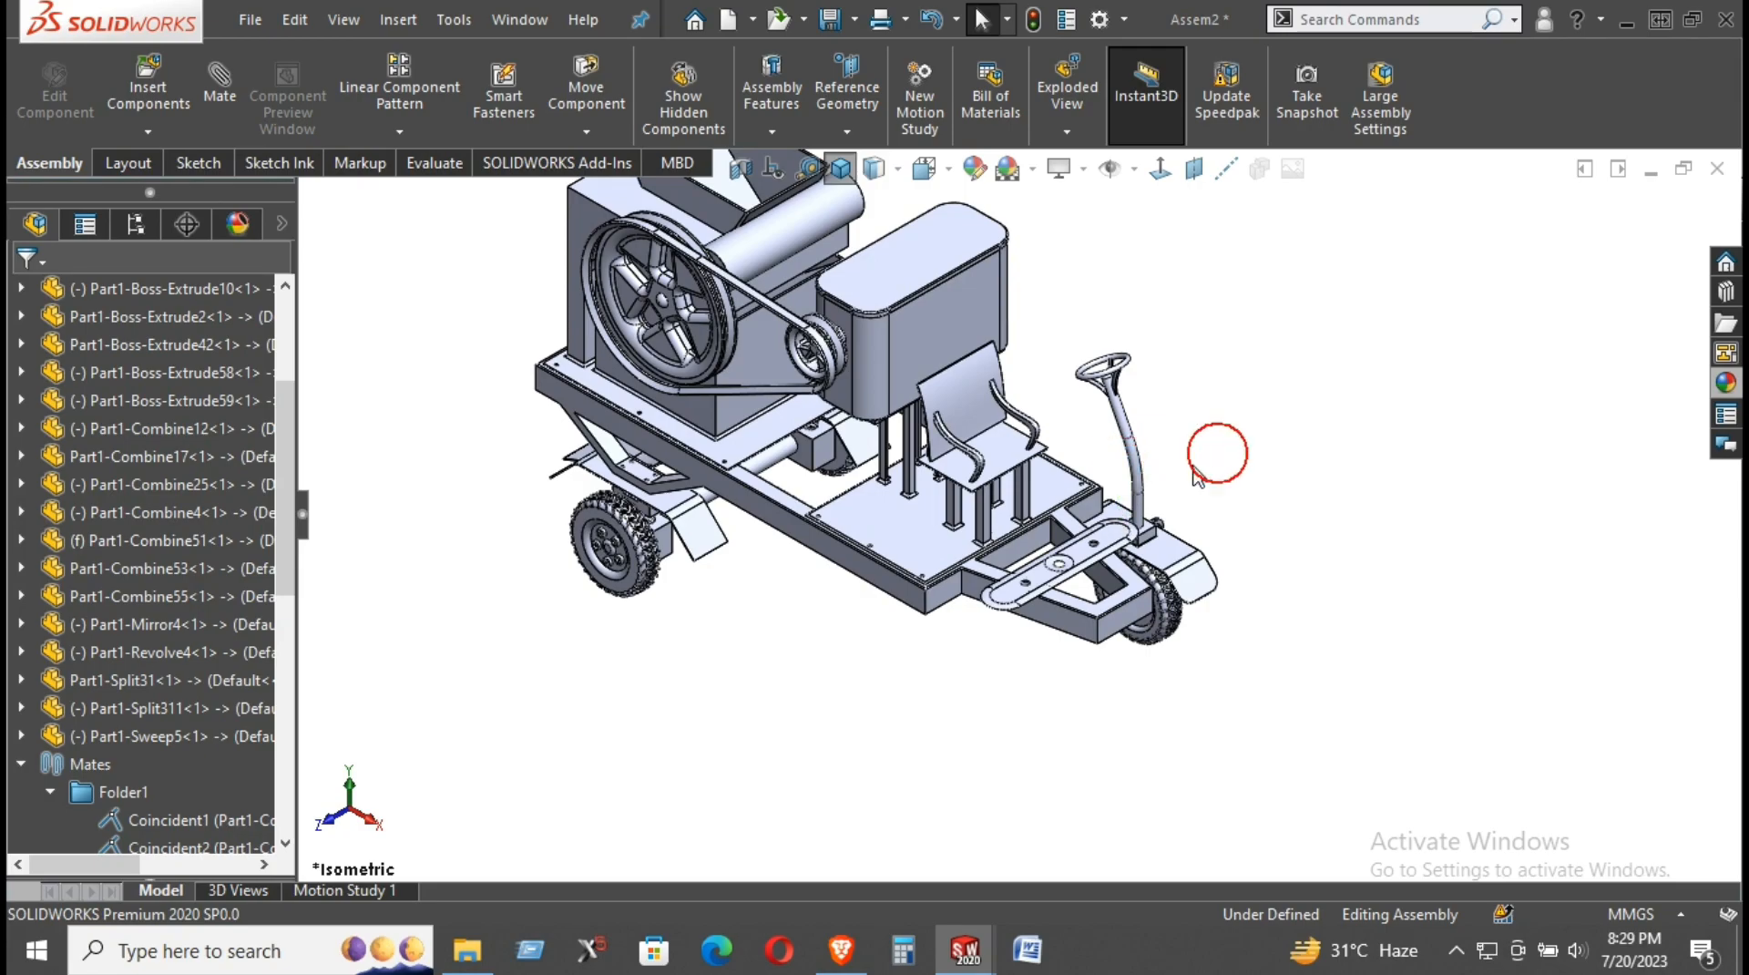
{"action": "left_click", "coordinate": [1138, 455]}
{"action": "mouse_move", "coordinate": [1138, 454]}
{"action": "left_mouse_down"}
{"action": "mouse_move", "coordinate": [1123, 547]}
{"action": "mouse_move", "coordinate": [1087, 598]}
{"action": "mouse_move", "coordinate": [1034, 574]}
{"action": "mouse_move", "coordinate": [1037, 510]}
{"action": "left_mouse_up"}
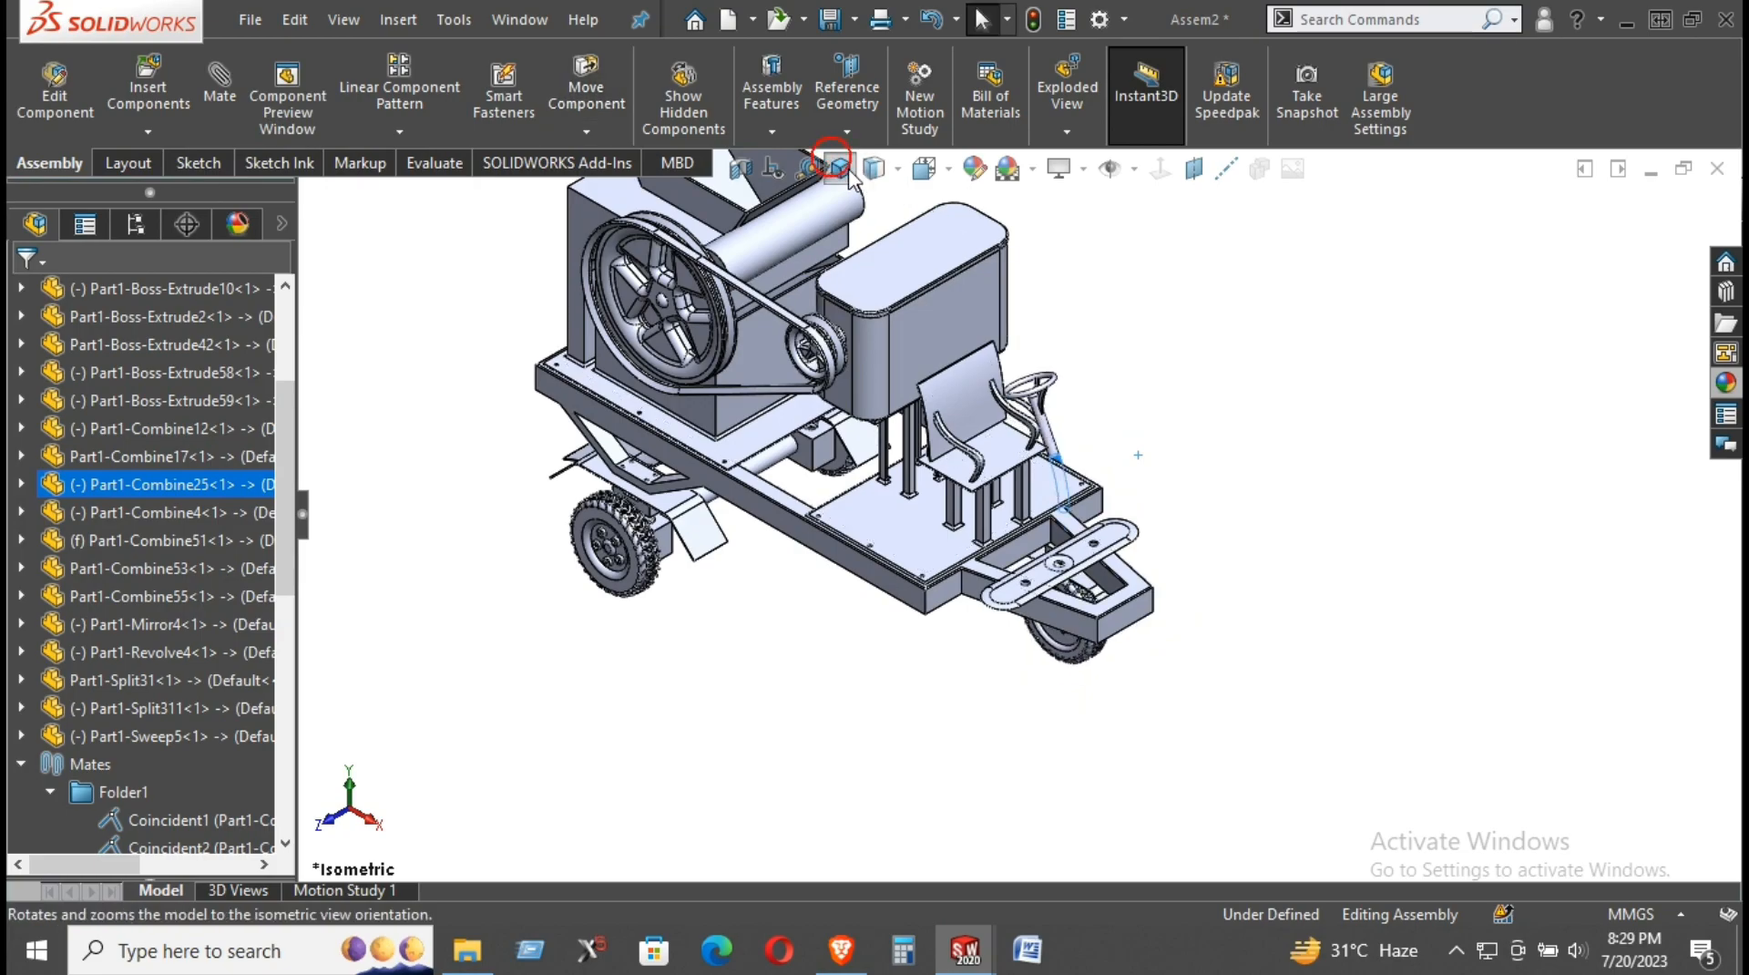
Step: In the front view, move the steering column and front wheel forward and up to the front end of the chassis
{"action": "left_click", "coordinate": [843, 169]}
{"action": "left_click", "coordinate": [924, 167]}
{"action": "left_click", "coordinate": [962, 239]}
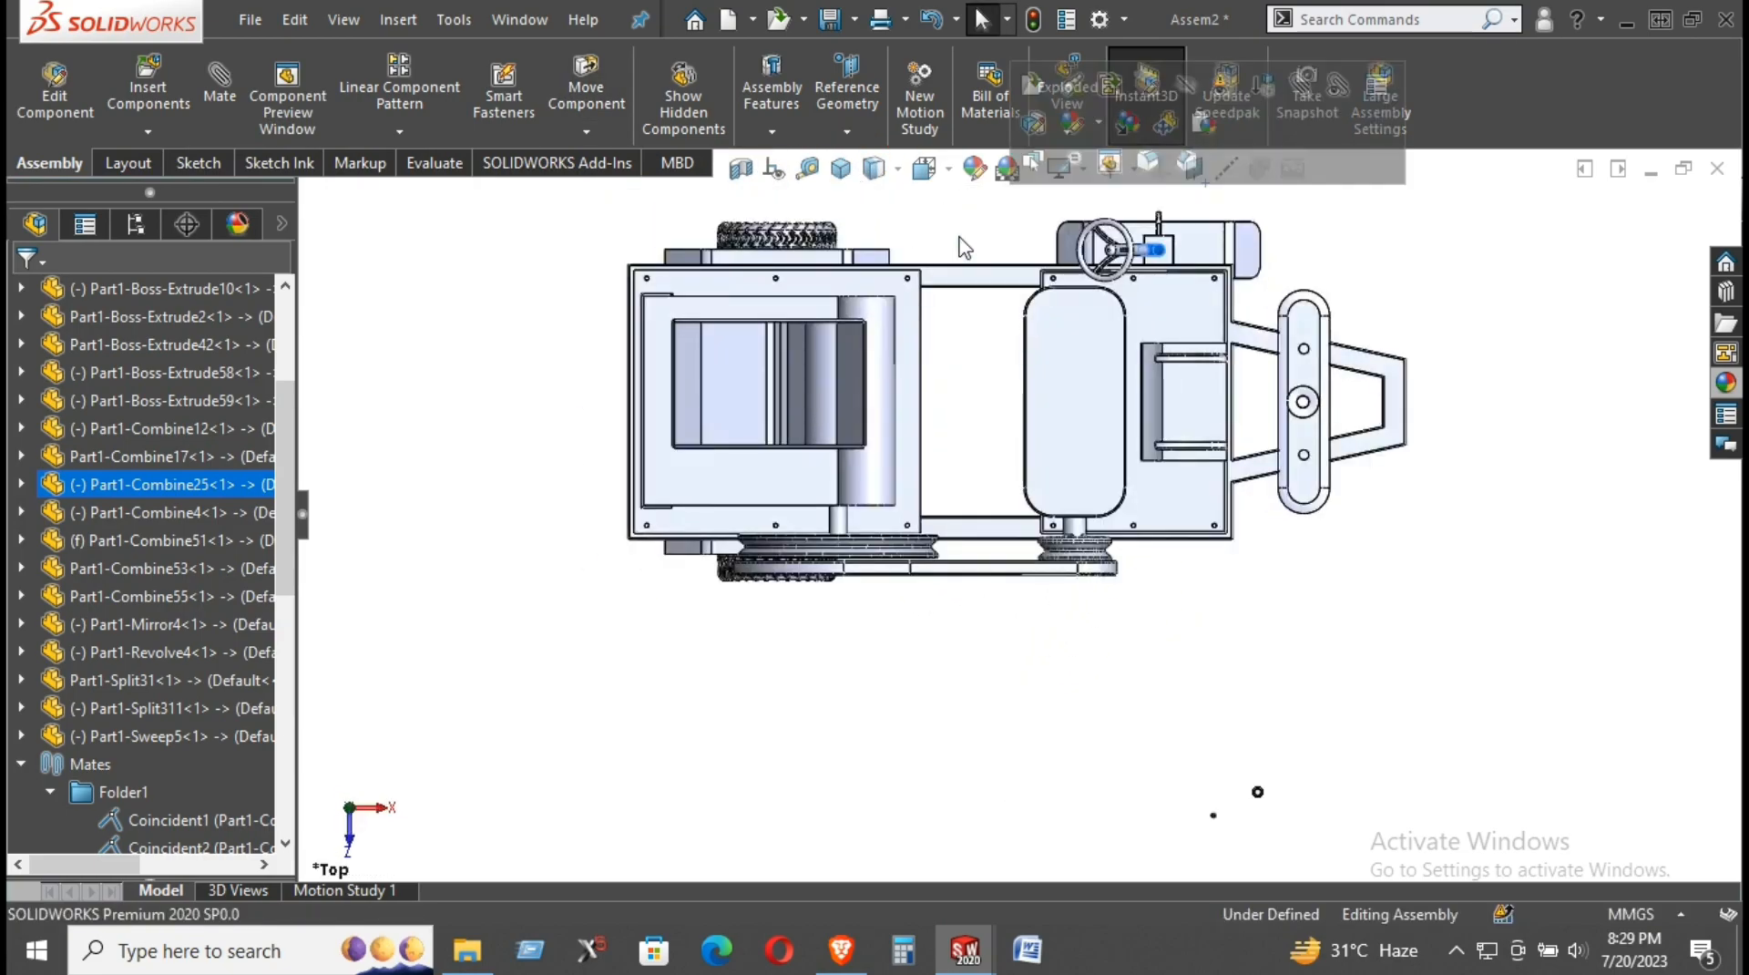
{"action": "left_click", "coordinate": [925, 168]}
{"action": "left_click", "coordinate": [962, 276]}
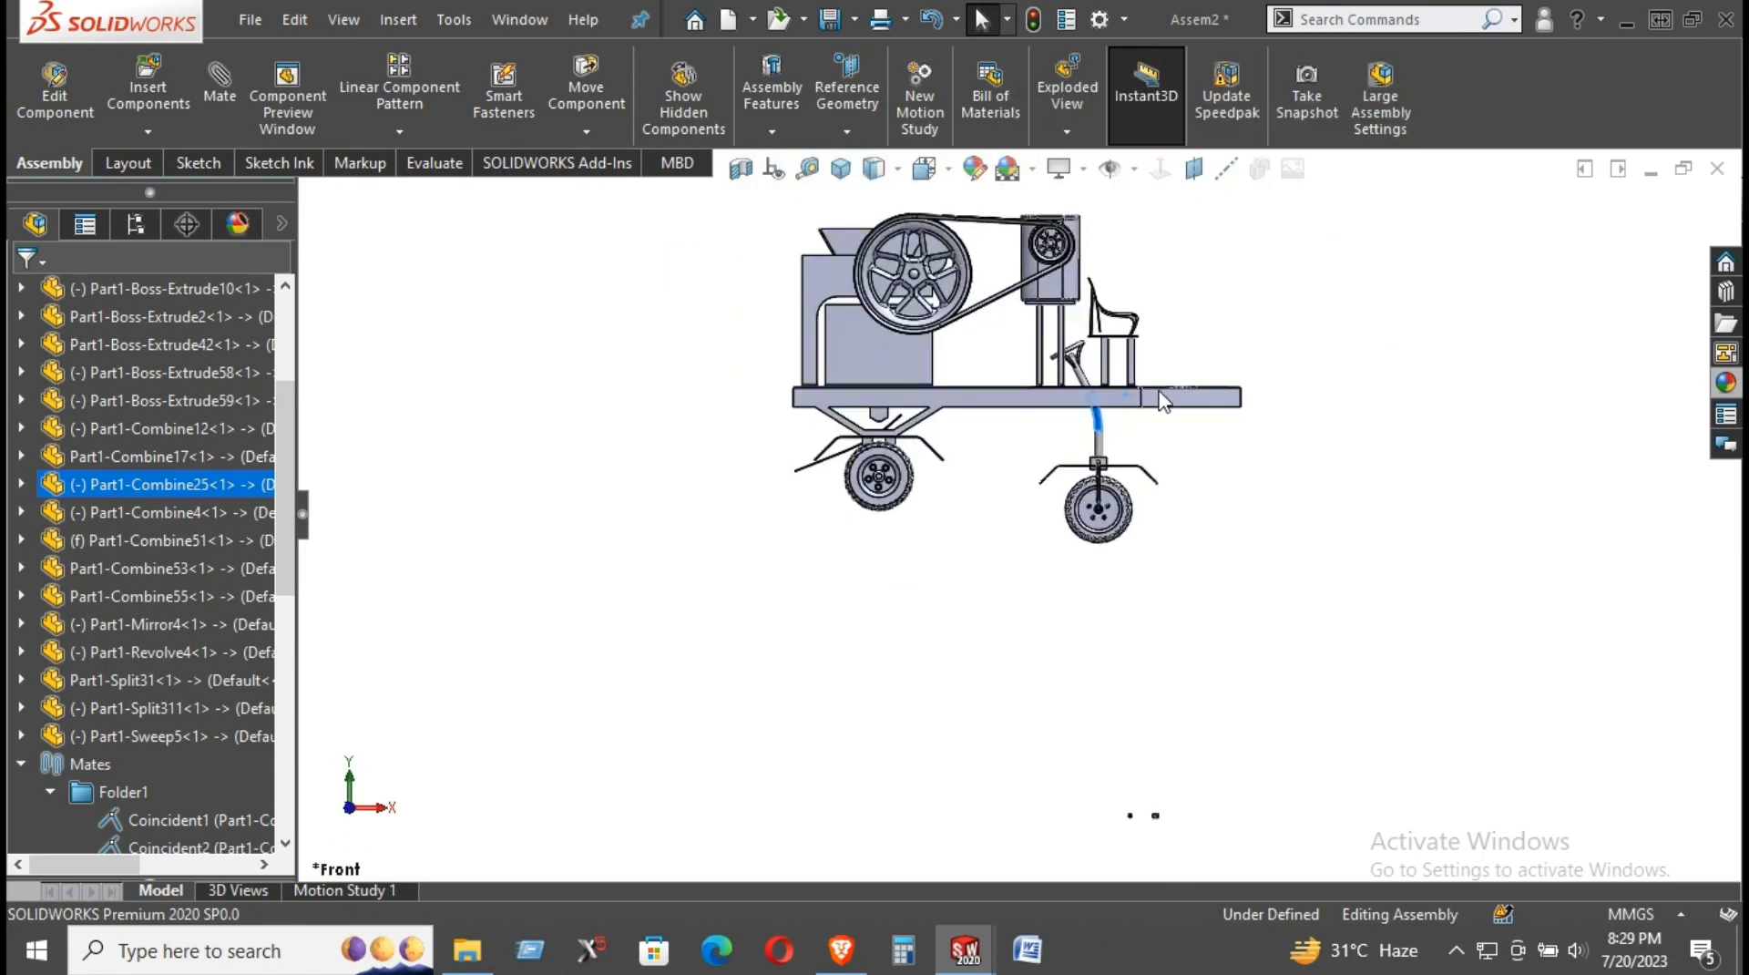
{"action": "scroll", "coordinate": [1150, 398], "scroll_direction": "down", "scroll_amount": 5}
{"action": "left_click", "coordinate": [1551, 282]}
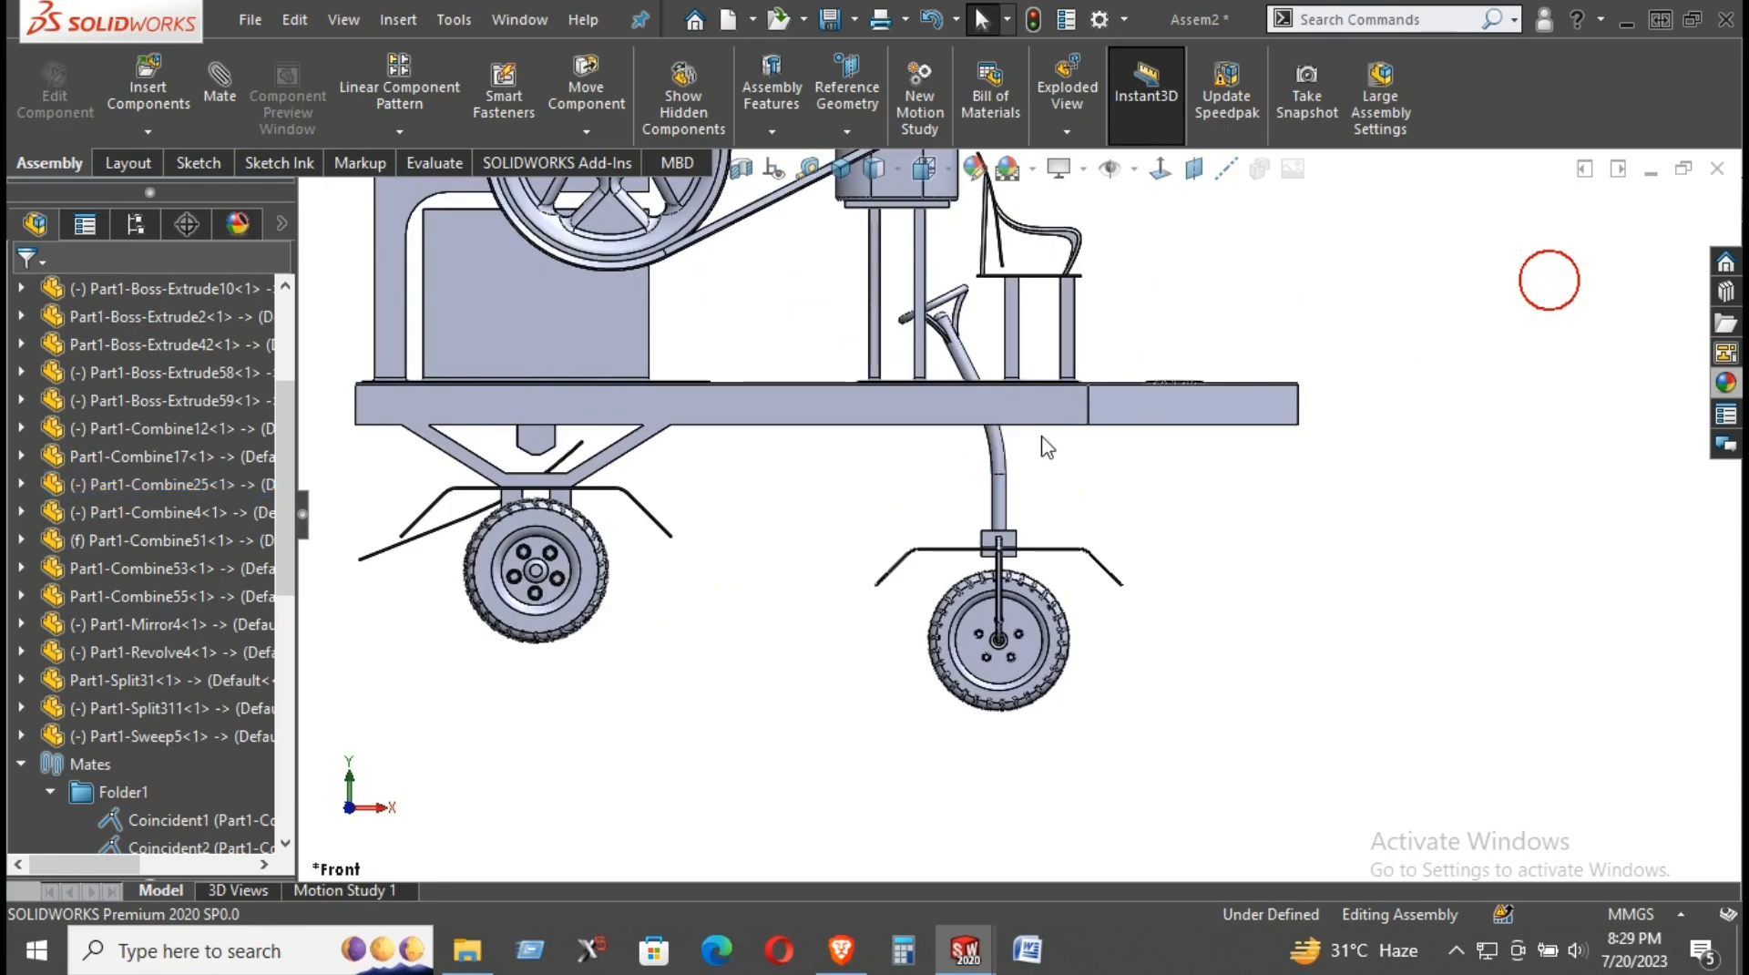
{"action": "left_click_drag", "start_coordinate": [1000, 454], "coordinate": [1329, 239]}
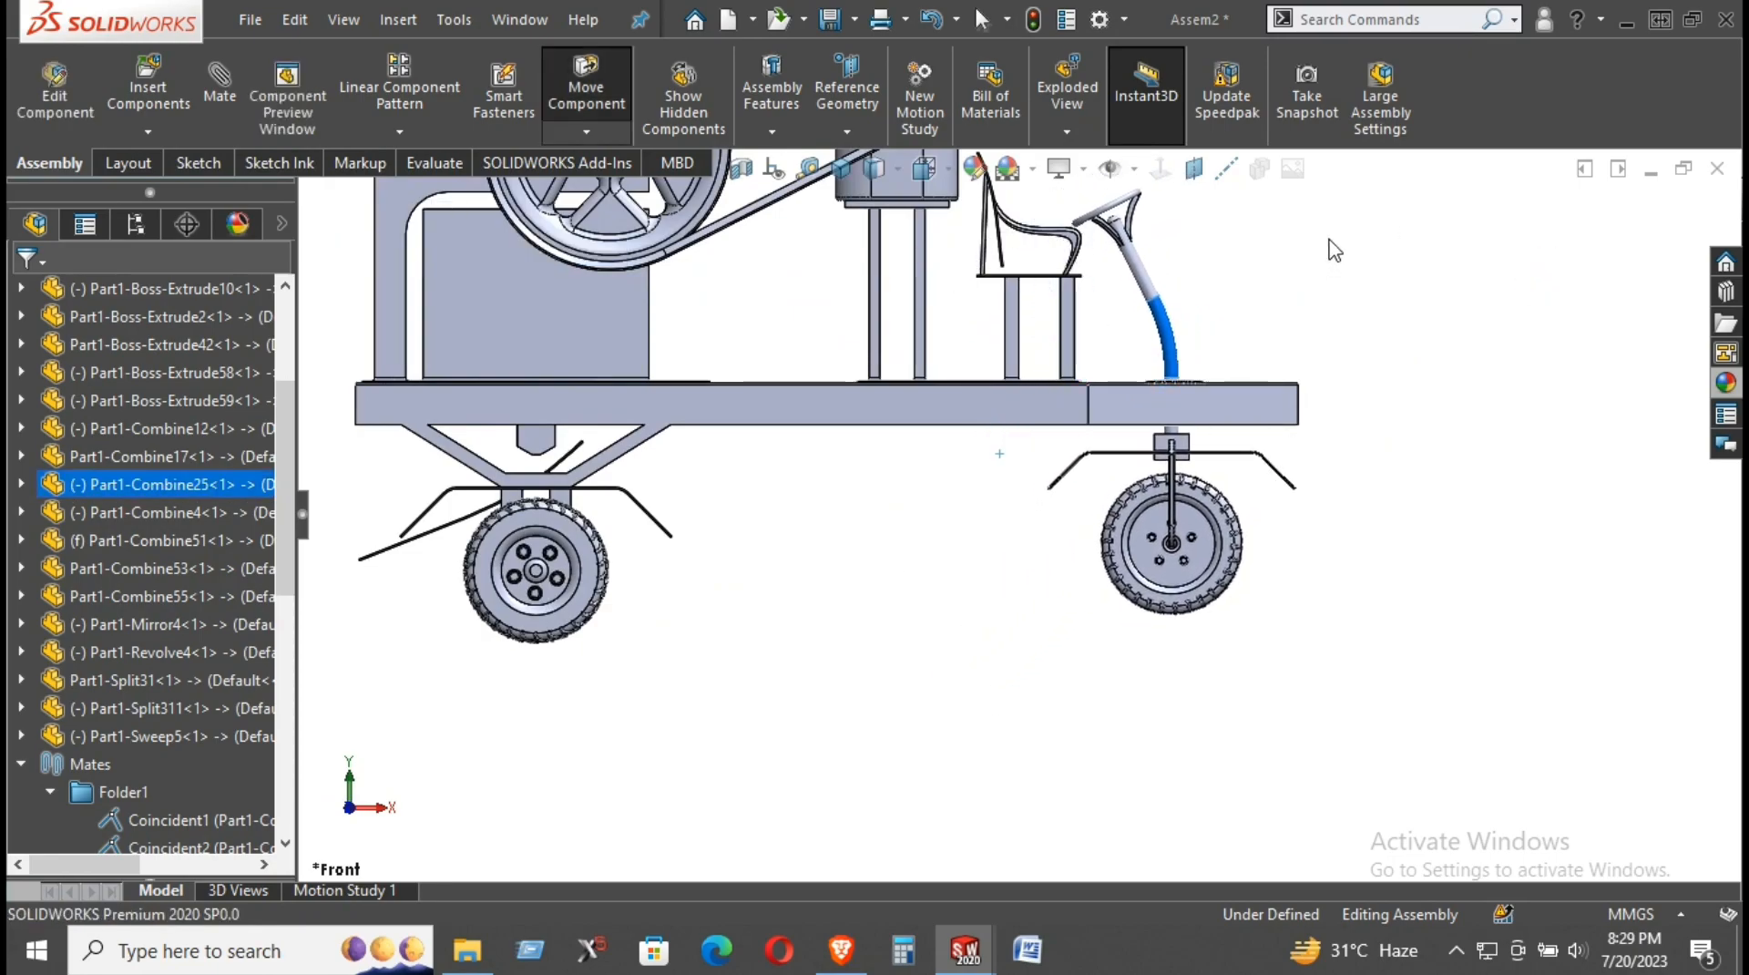
Step: Mate the top face of the block on the front wheel's steering column coincident with the underside of the chassis
{"action": "middle_click_drag", "start_coordinate": [1232, 323], "coordinate": [1222, 443]}
{"action": "scroll", "coordinate": [1222, 447], "scroll_direction": "down", "scroll_amount": 8}
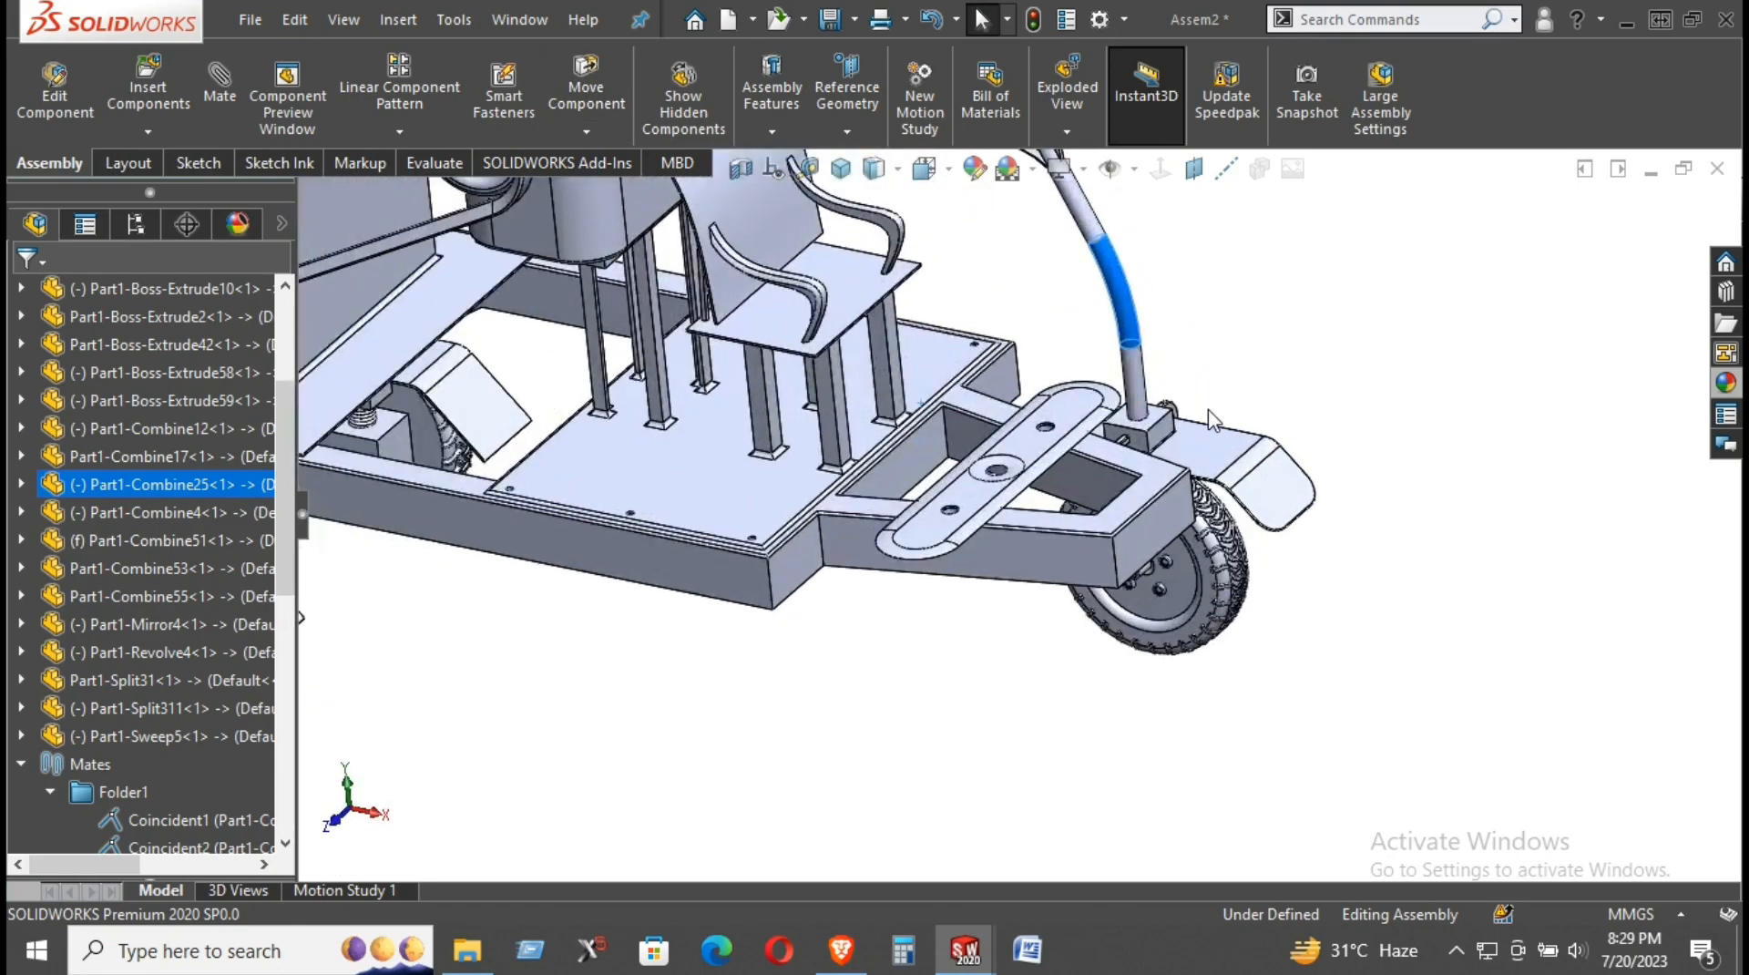
{"action": "left_click", "coordinate": [1115, 451]}
{"action": "middle_click_drag", "start_coordinate": [1118, 448], "coordinate": [1153, 290]}
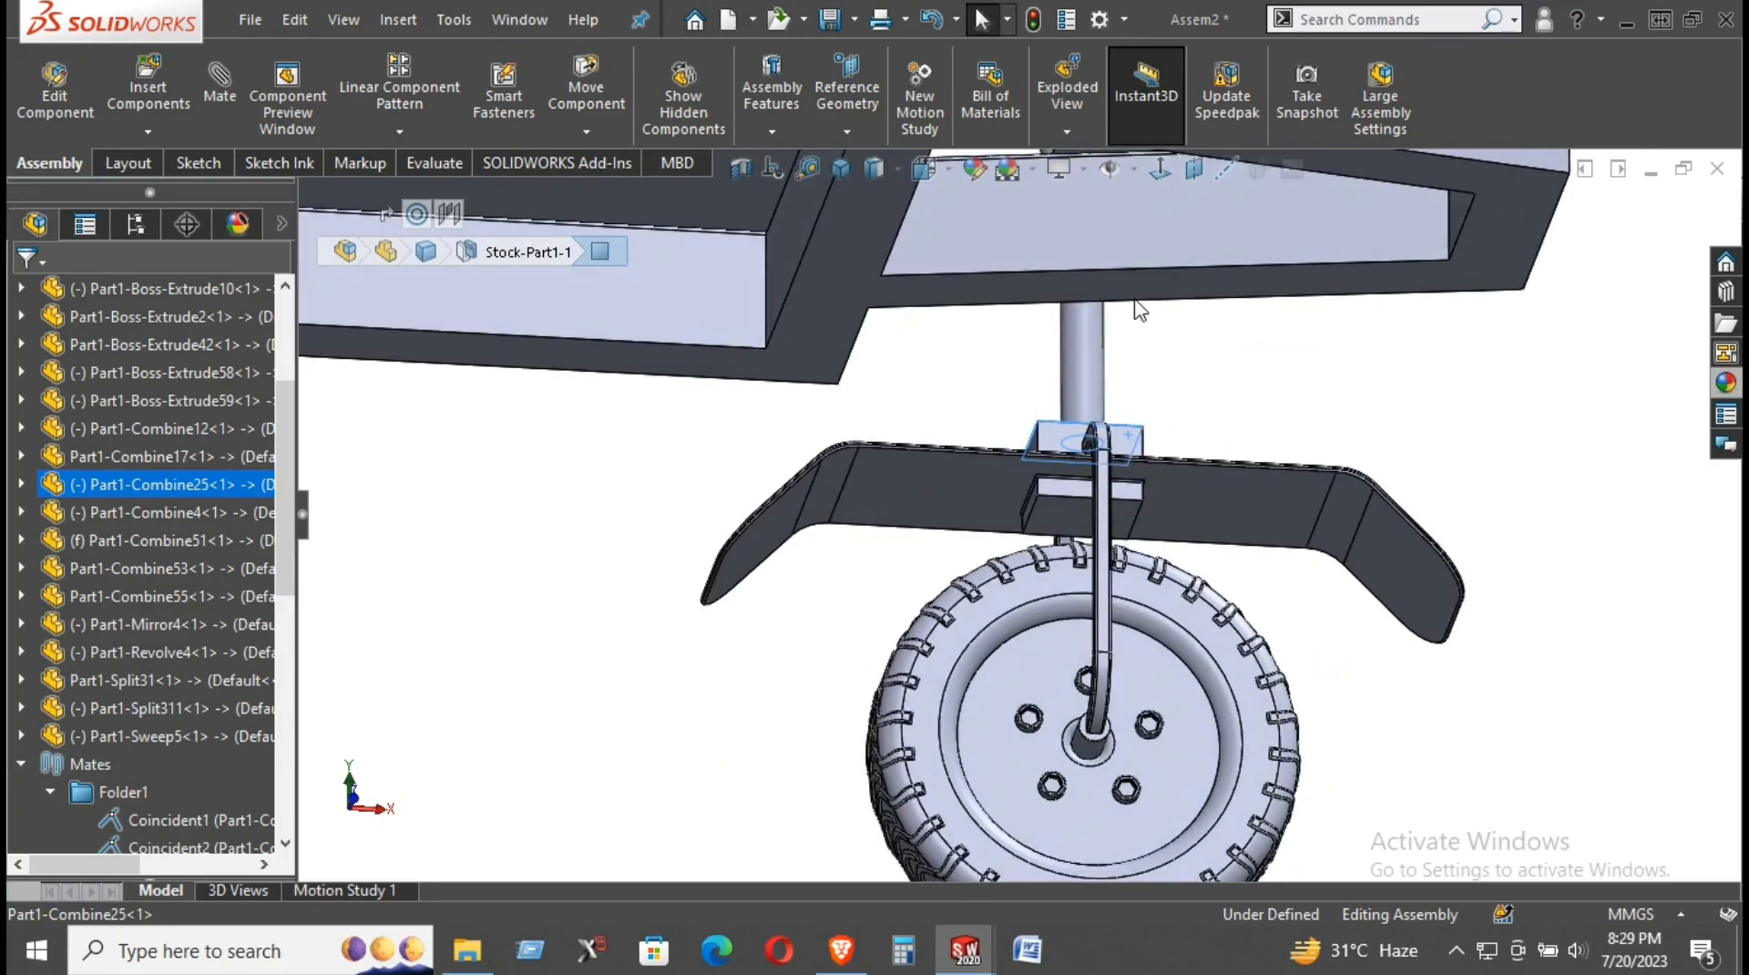
{"action": "left_click", "coordinate": [219, 82]}
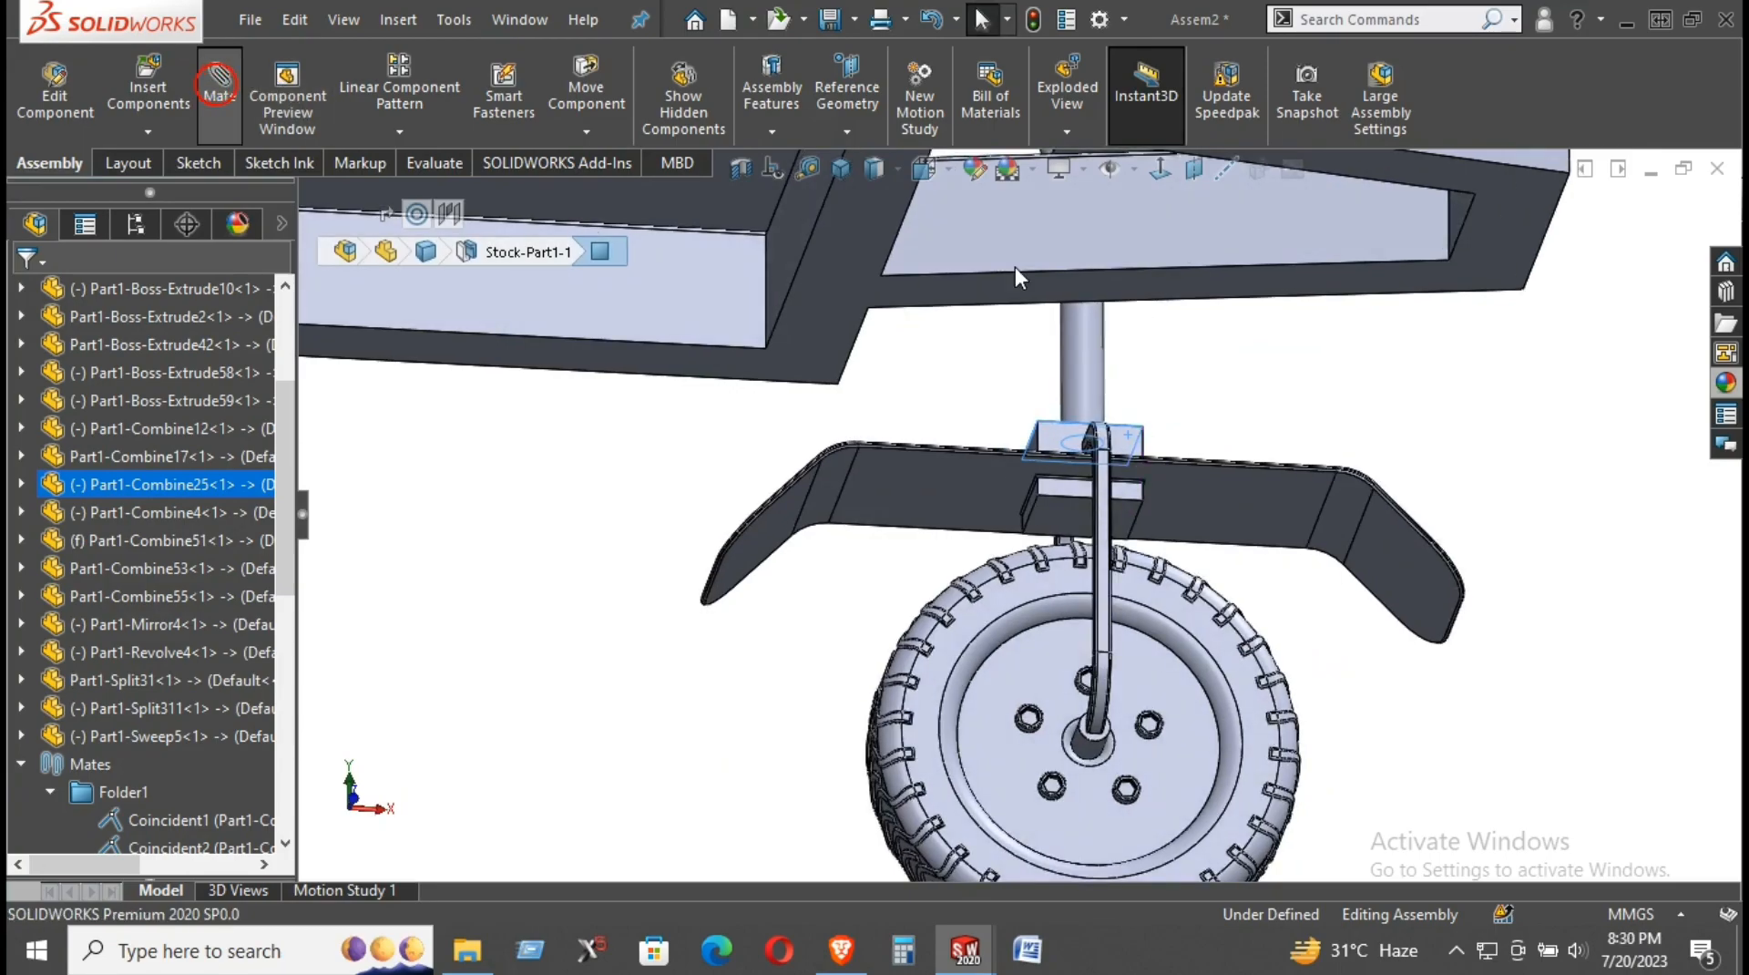
{"action": "left_click", "coordinate": [1151, 290]}
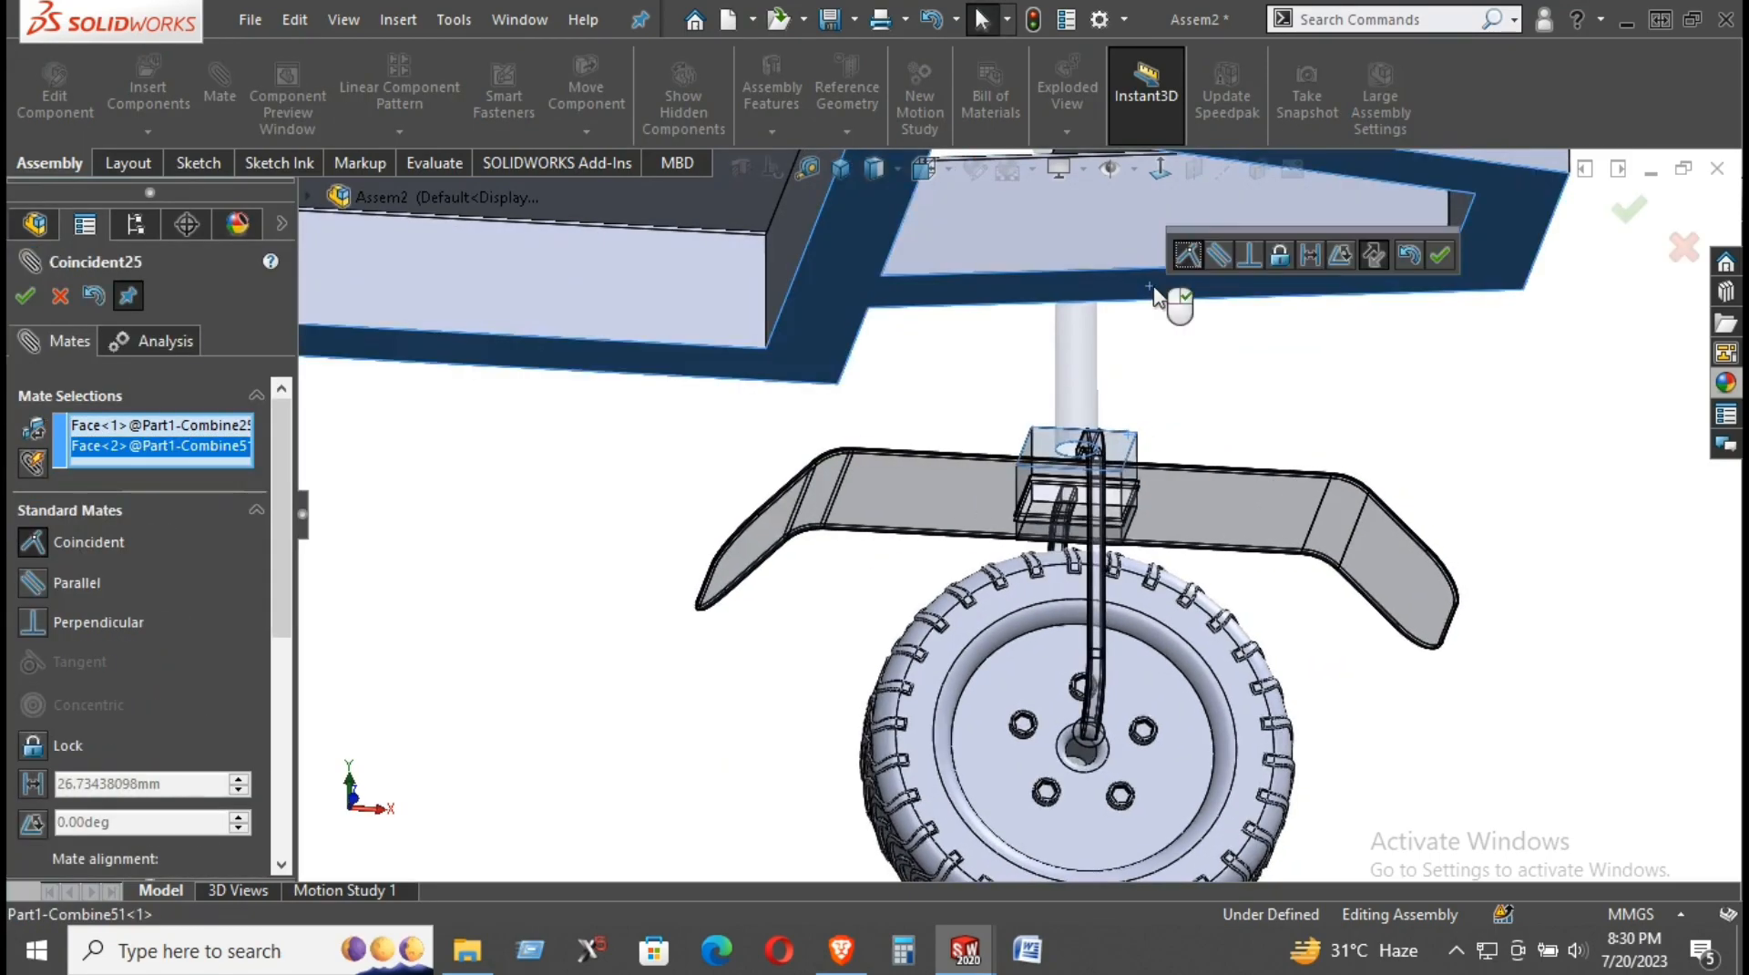
{"action": "left_click", "coordinate": [25, 297]}
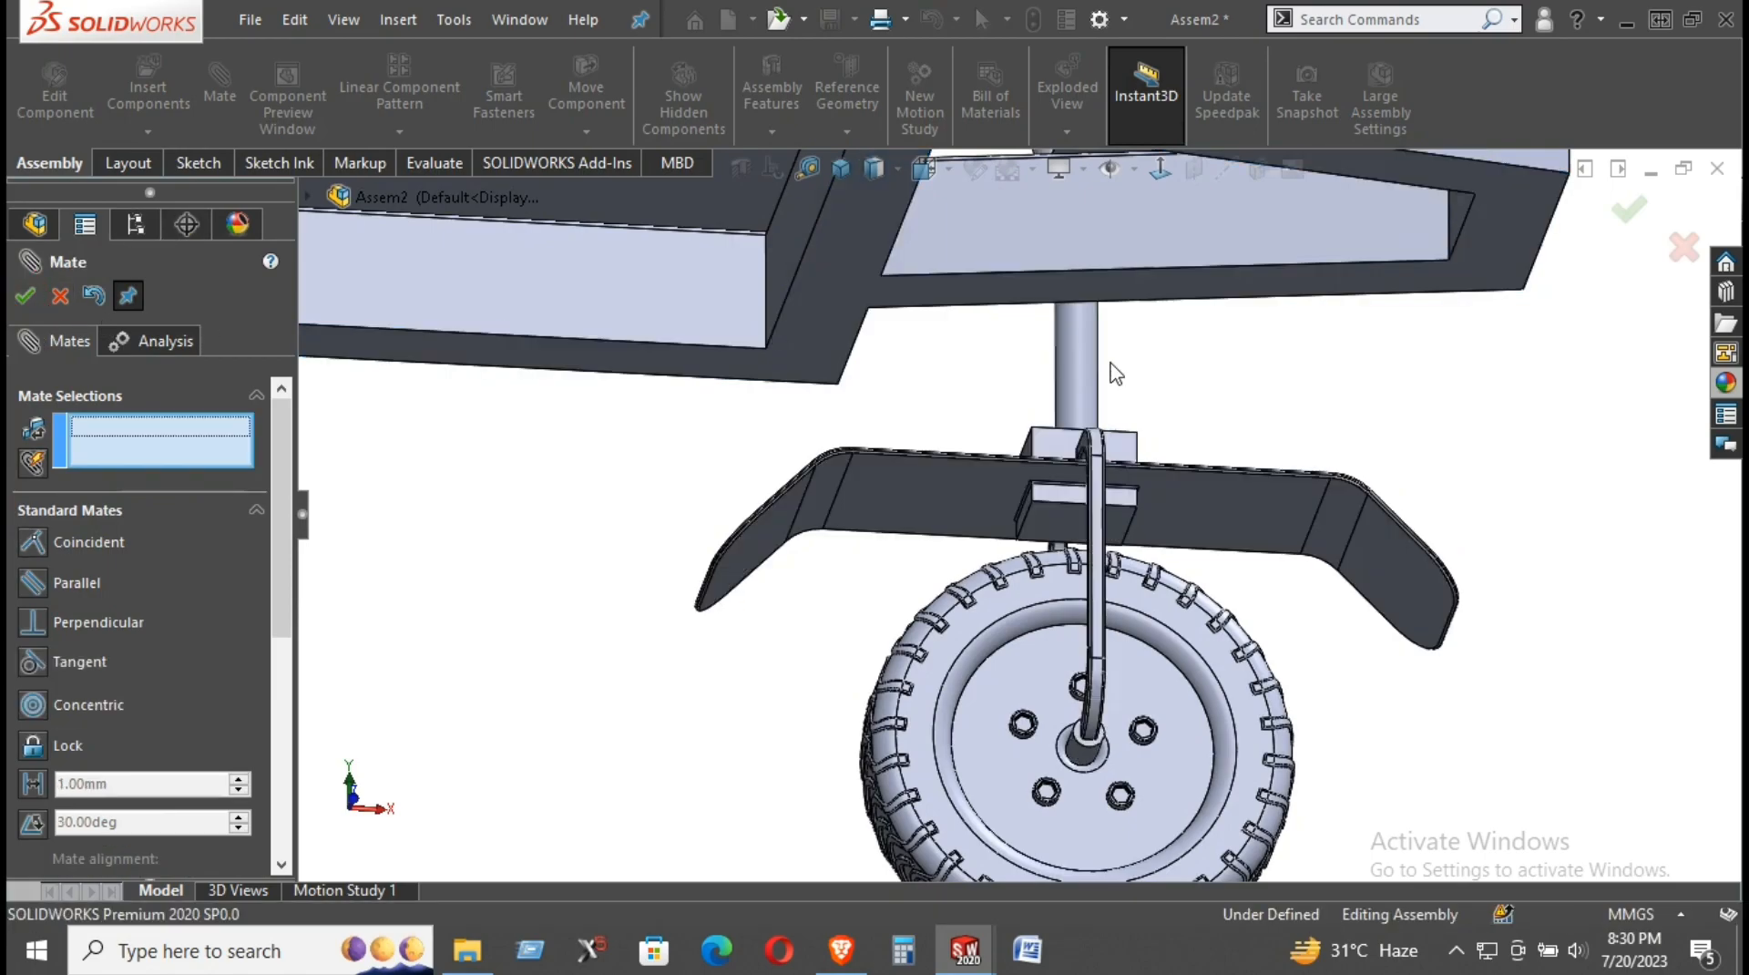
{"action": "scroll", "coordinate": [1328, 382], "scroll_direction": "up", "scroll_amount": 3}
{"action": "middle_click_drag", "start_coordinate": [1270, 449], "coordinate": [1156, 543]}
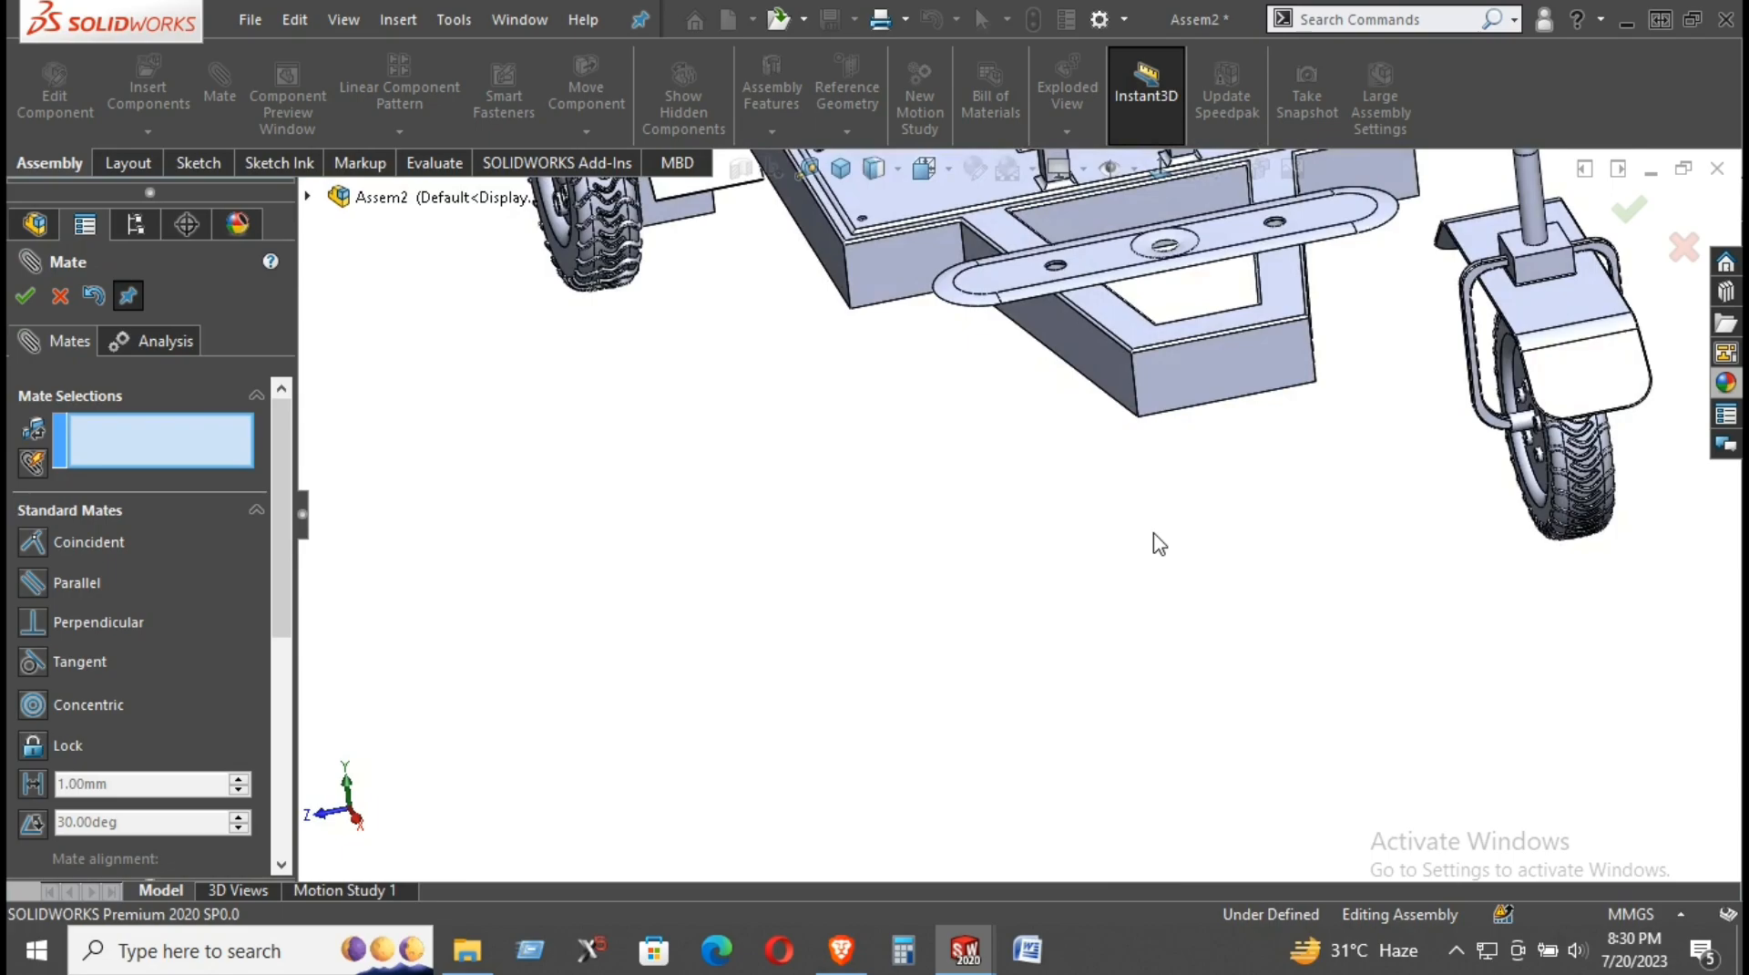
{"action": "middle_click_drag", "start_coordinate": [1412, 337], "coordinate": [1392, 290]}
{"action": "scroll", "coordinate": [1420, 367], "scroll_direction": "down", "scroll_amount": 6}
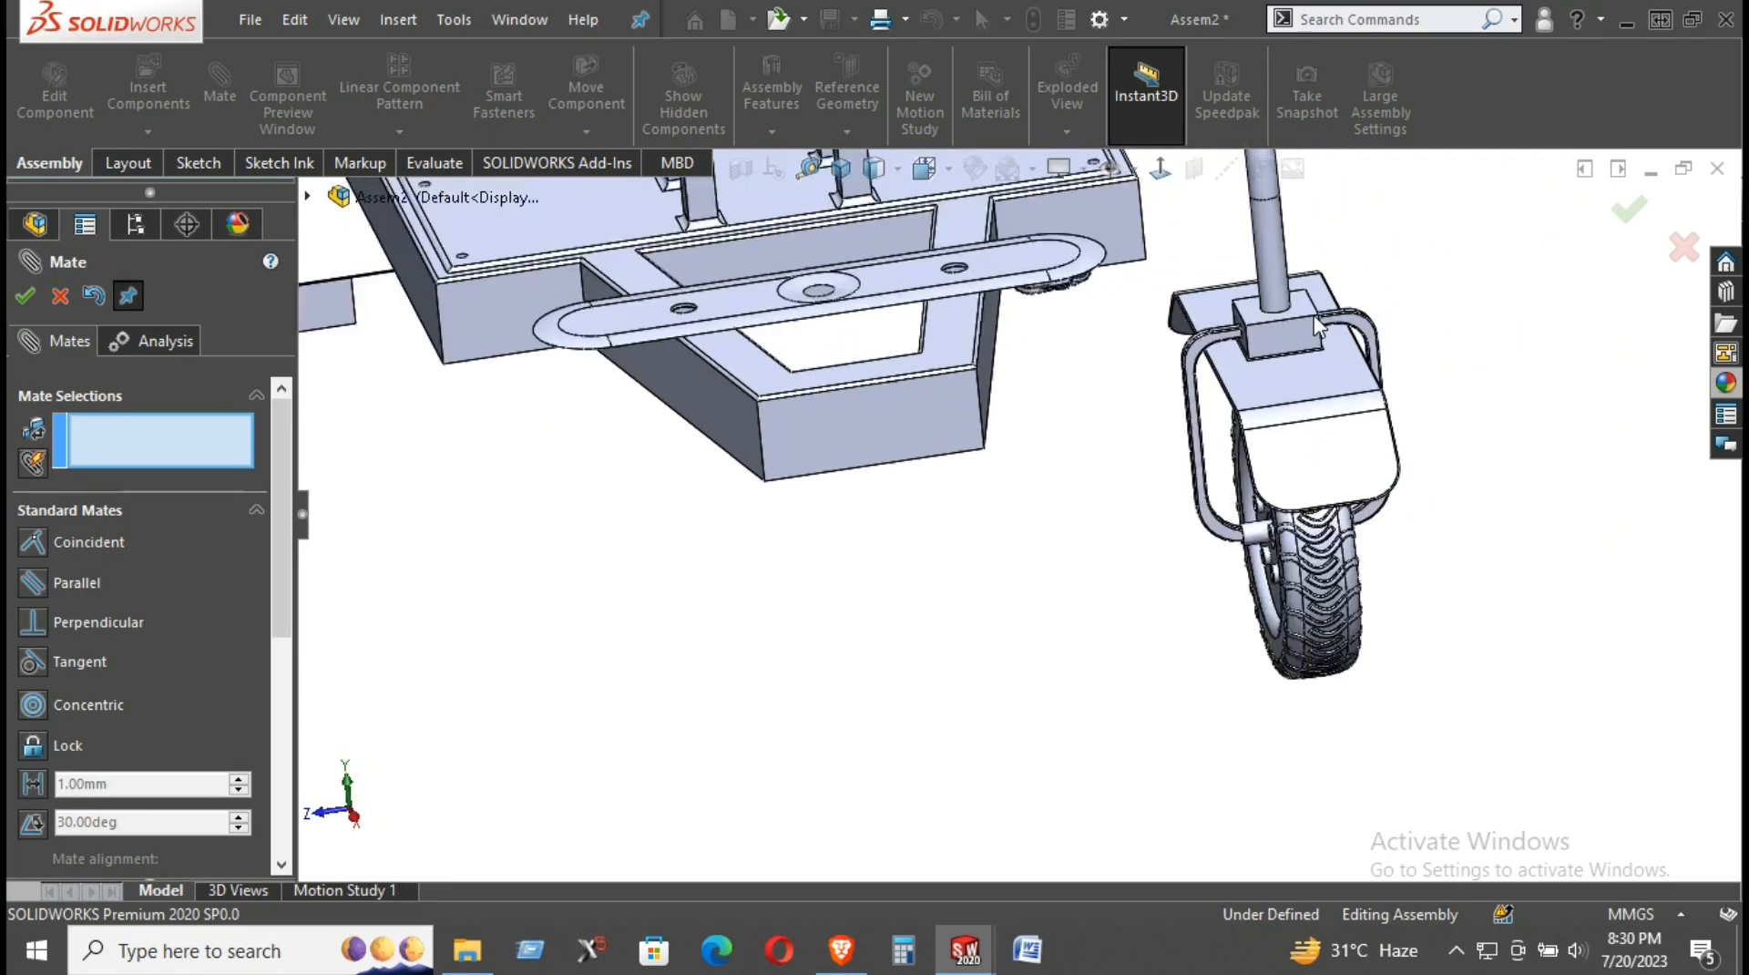
{"action": "left_click_drag", "start_coordinate": [276, 530], "coordinate": [252, 725]}
{"action": "left_click", "coordinate": [161, 539]}
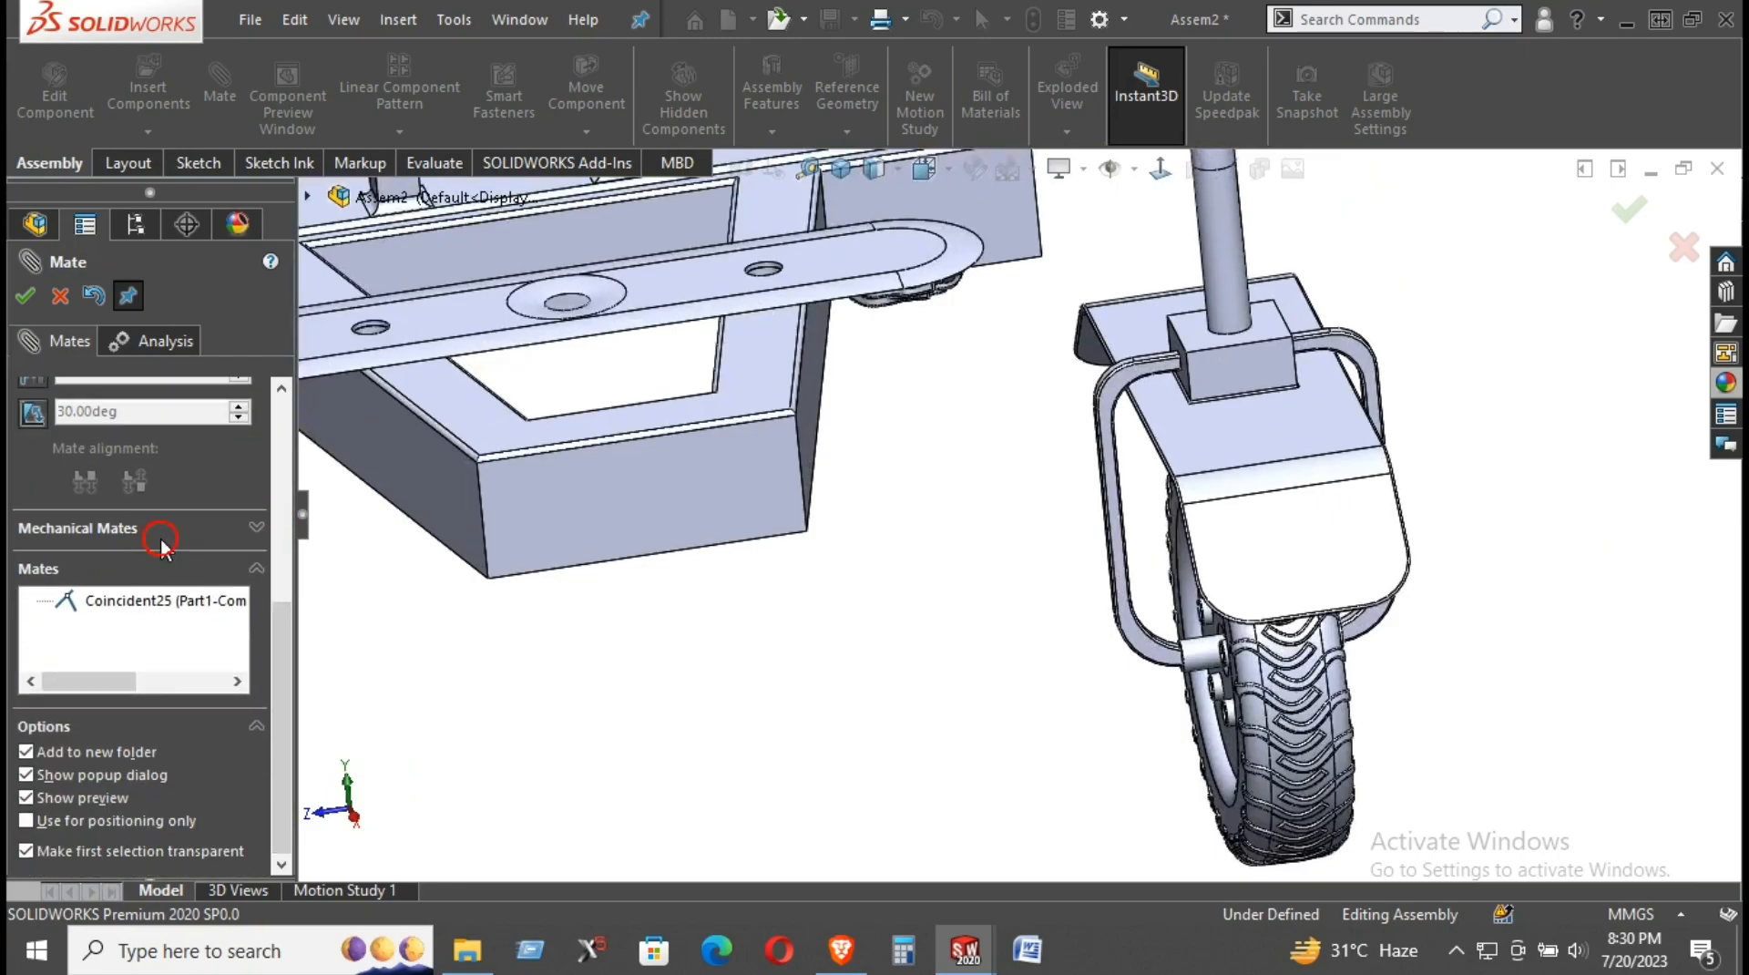
{"action": "left_click", "coordinate": [155, 599]}
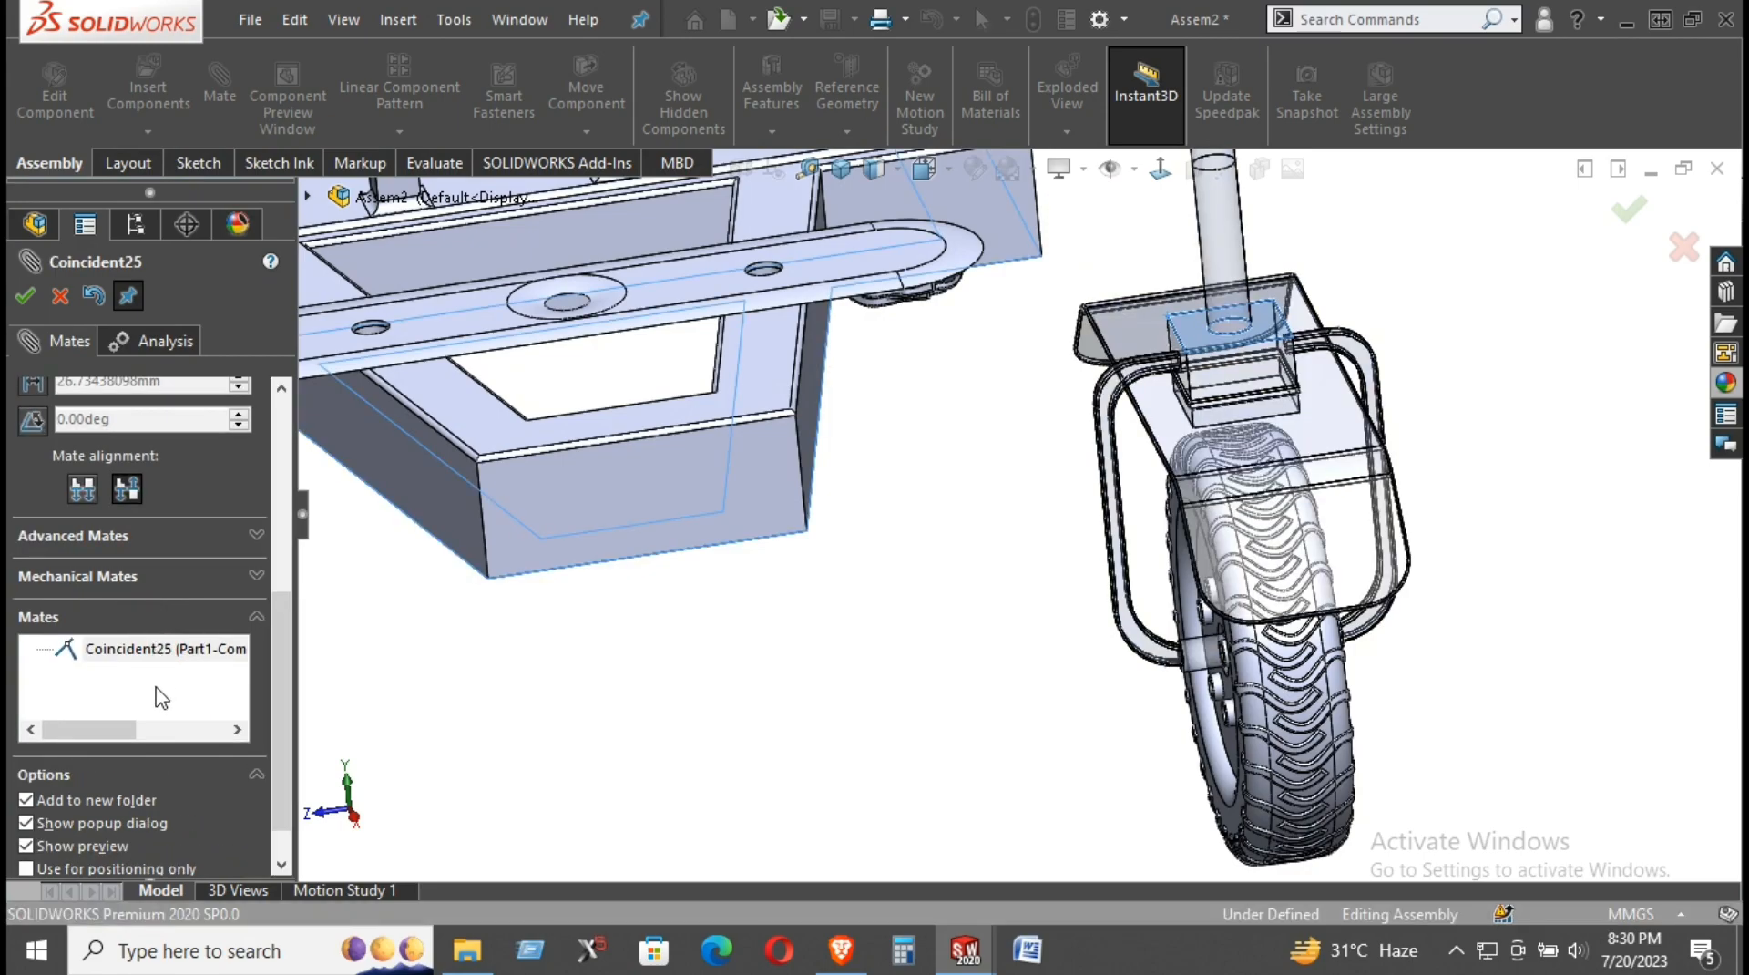
{"action": "left_click", "coordinate": [60, 295]}
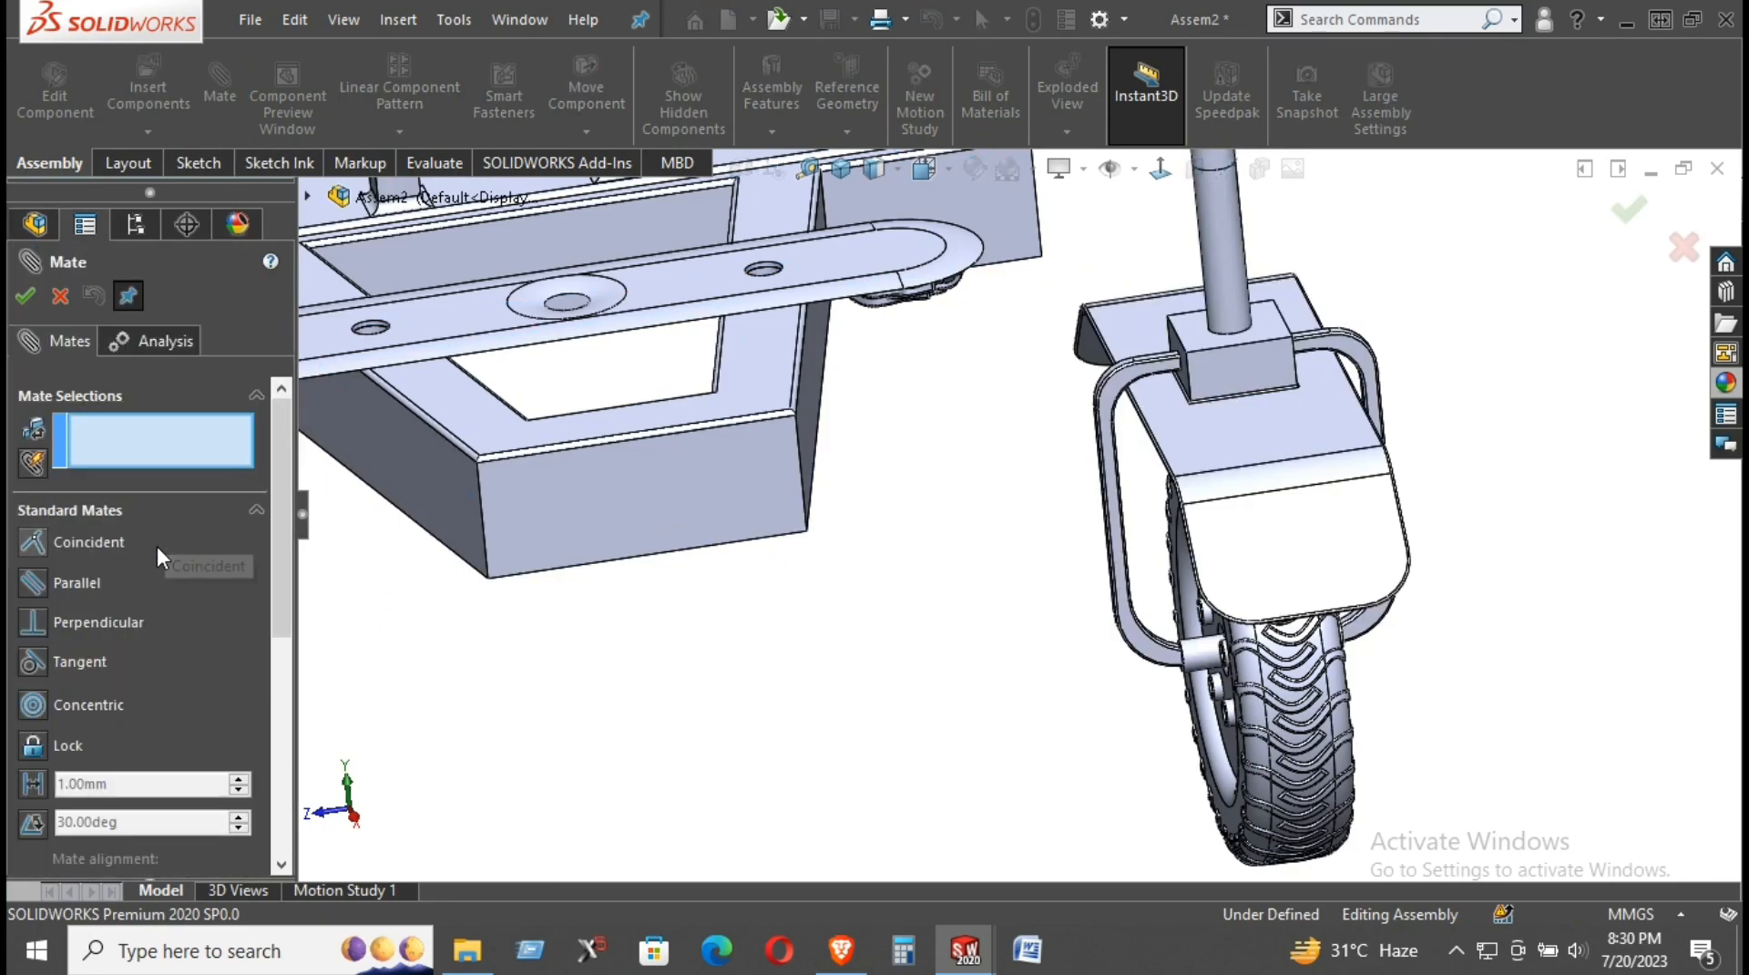
Step: Start a centered width mate and set the two outer side faces of the chassis as the width references
{"action": "scroll", "coordinate": [105, 488], "scroll_direction": "down", "scroll_amount": 5}
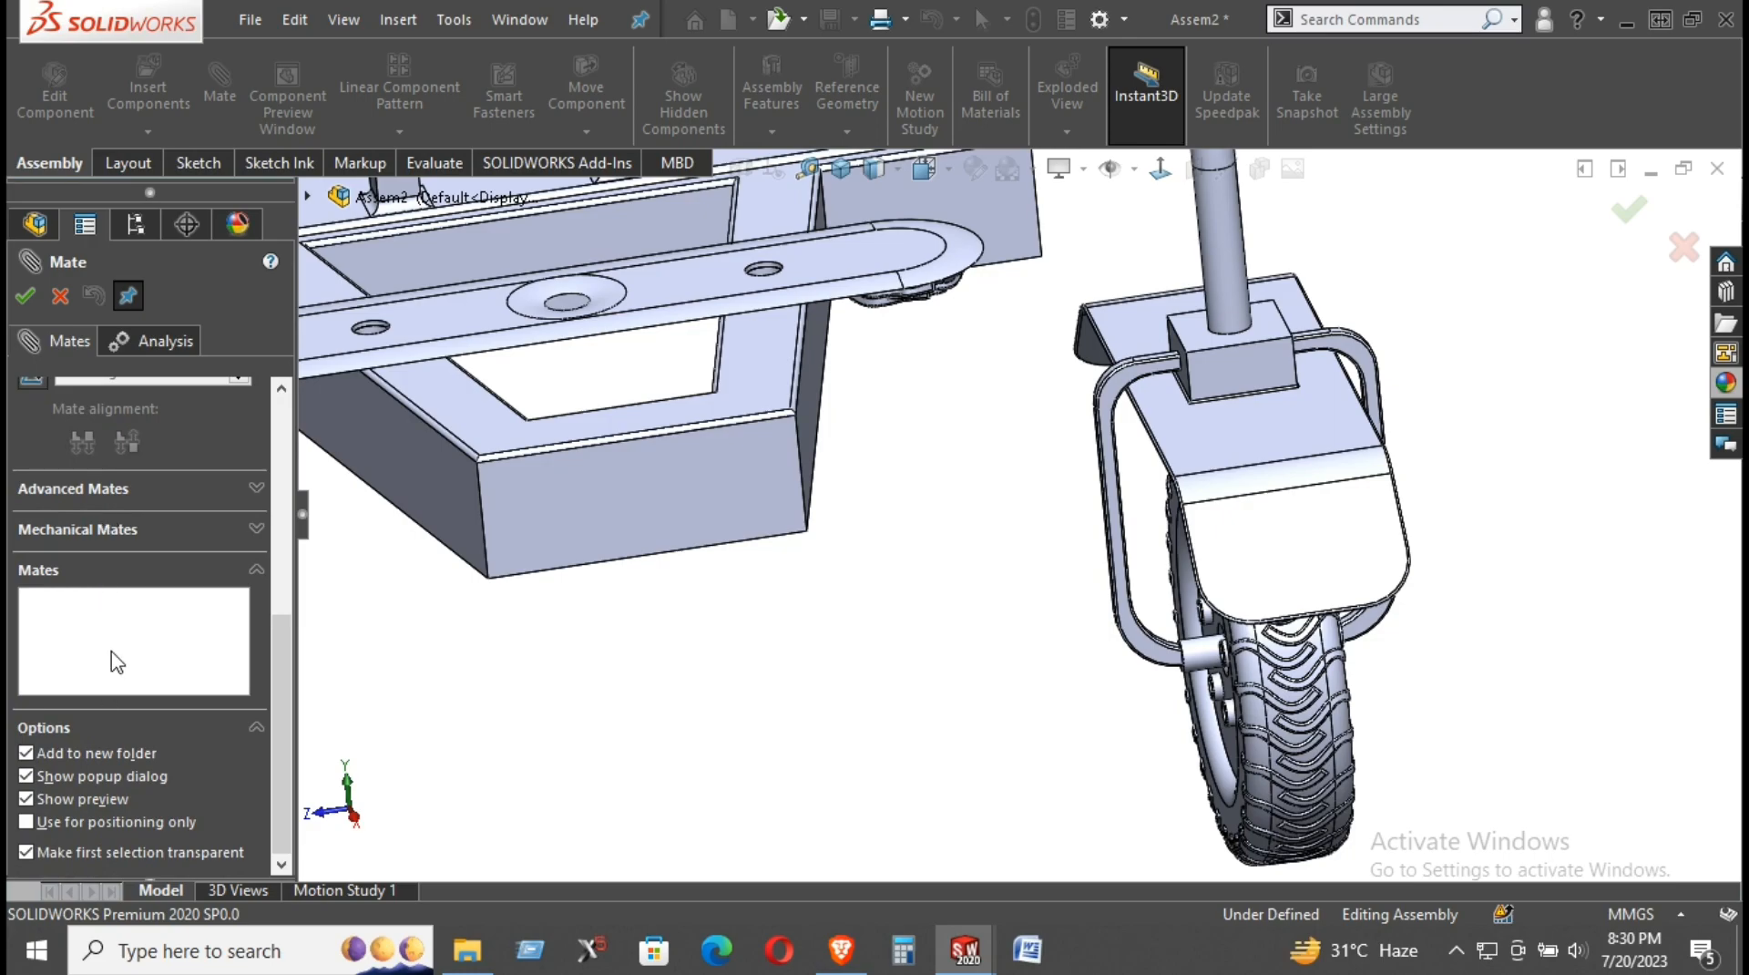
{"action": "left_click", "coordinate": [256, 485]}
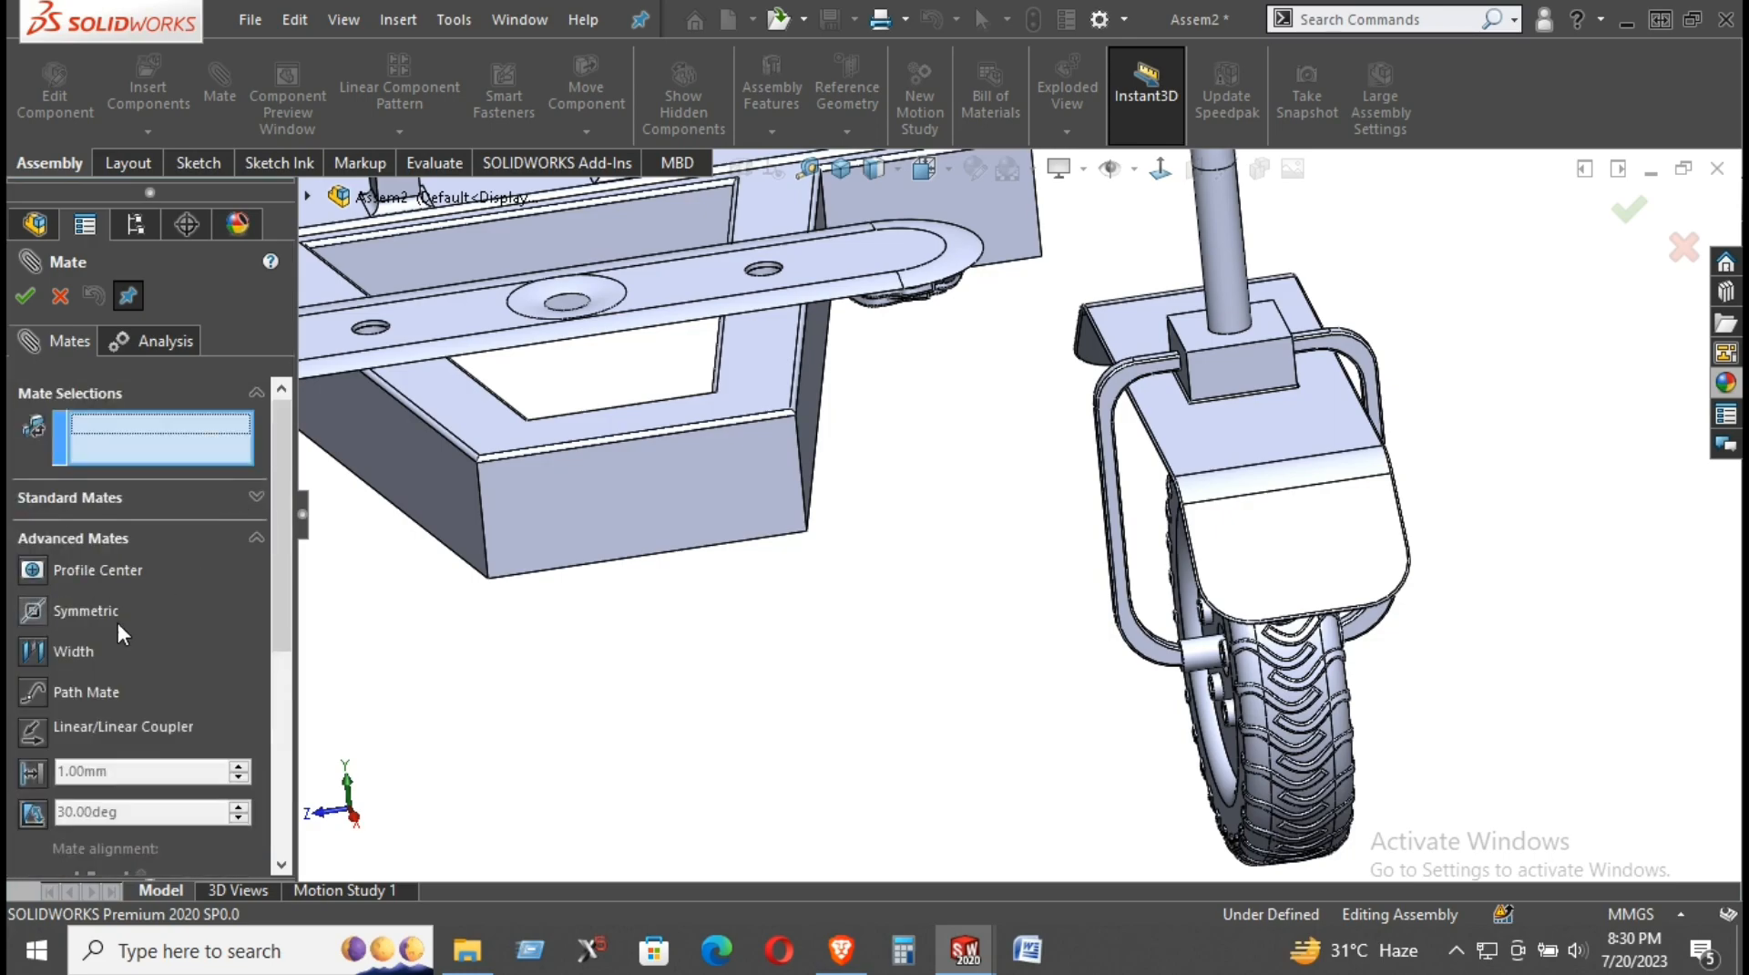
{"action": "left_click", "coordinate": [69, 650]}
{"action": "scroll", "coordinate": [929, 539], "scroll_direction": "up", "scroll_amount": 3}
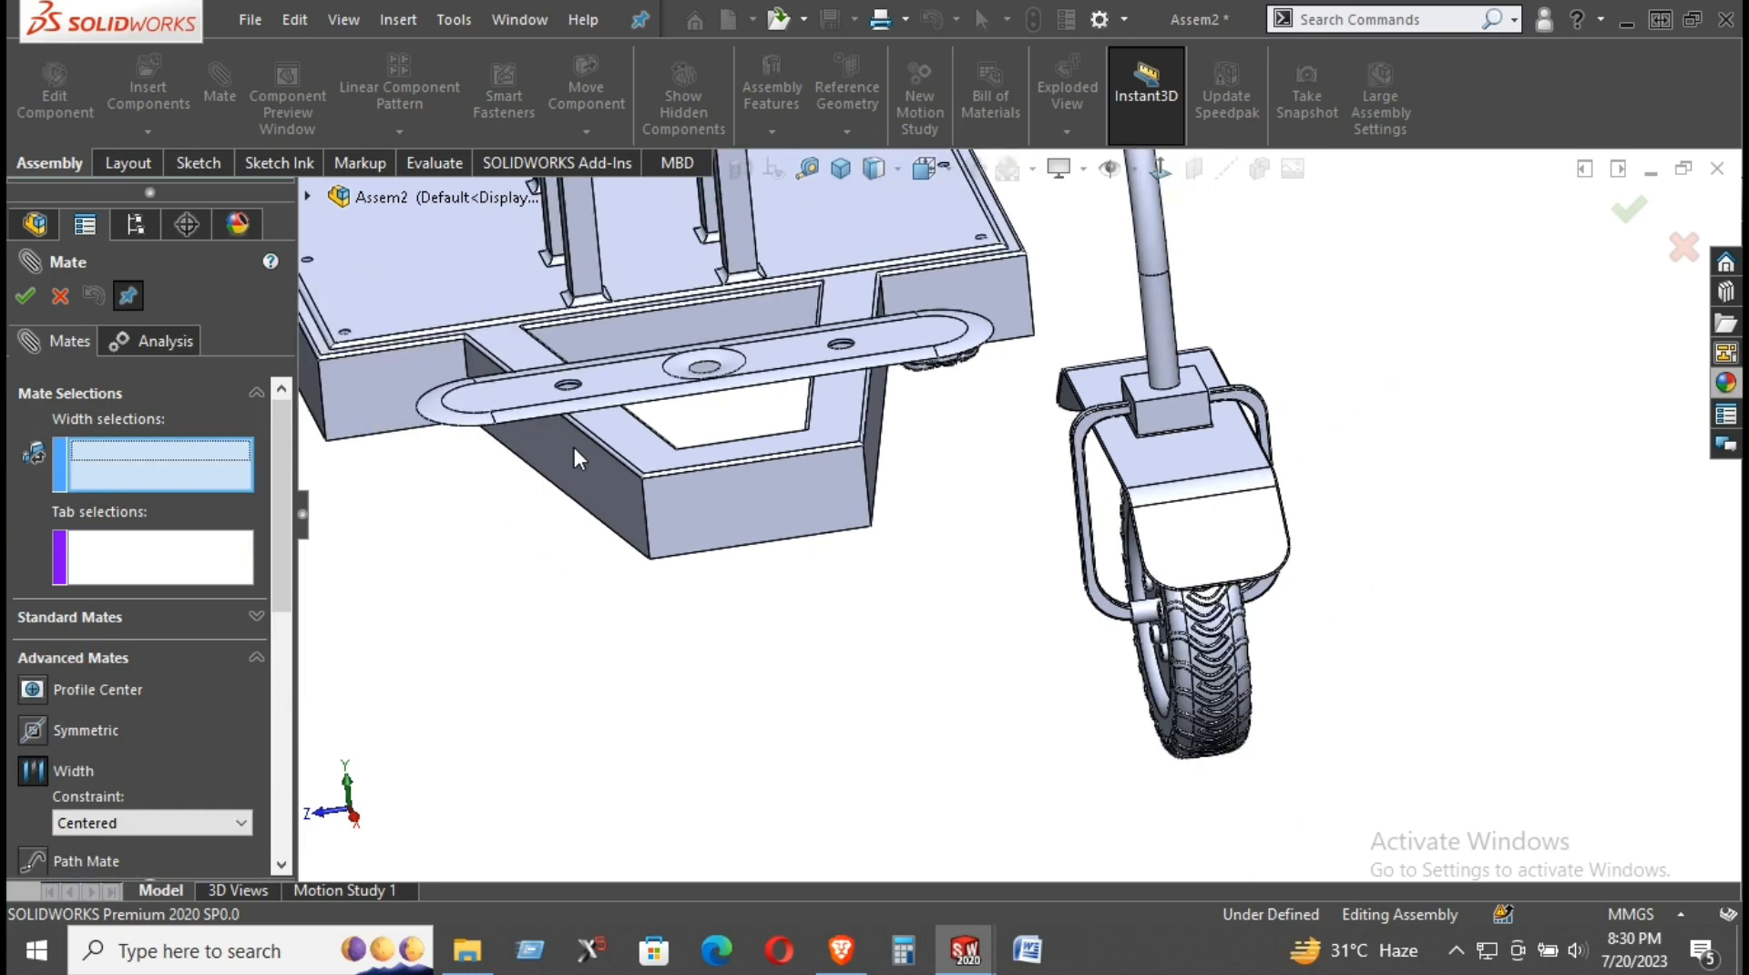
{"action": "scroll", "coordinate": [518, 444], "scroll_direction": "down", "scroll_amount": 4}
{"action": "scroll", "coordinate": [401, 412], "scroll_direction": "up", "scroll_amount": 2}
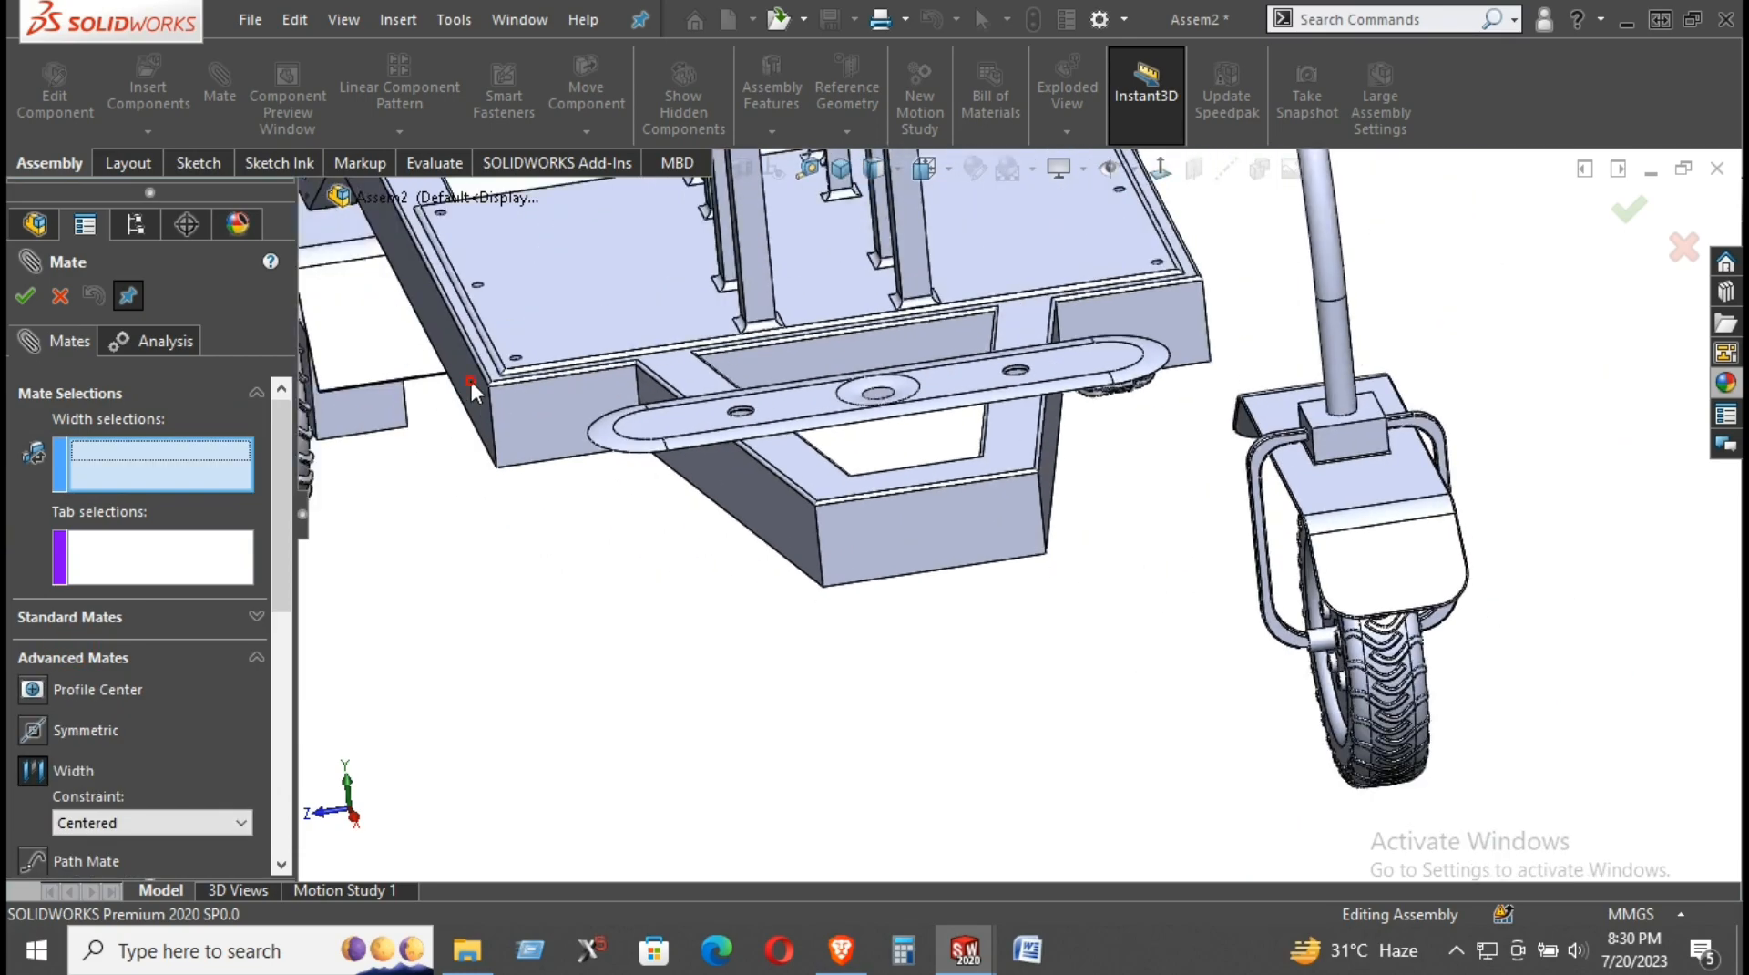
{"action": "left_click", "coordinate": [468, 377]}
{"action": "middle_click_drag", "start_coordinate": [468, 377], "coordinate": [1000, 323]}
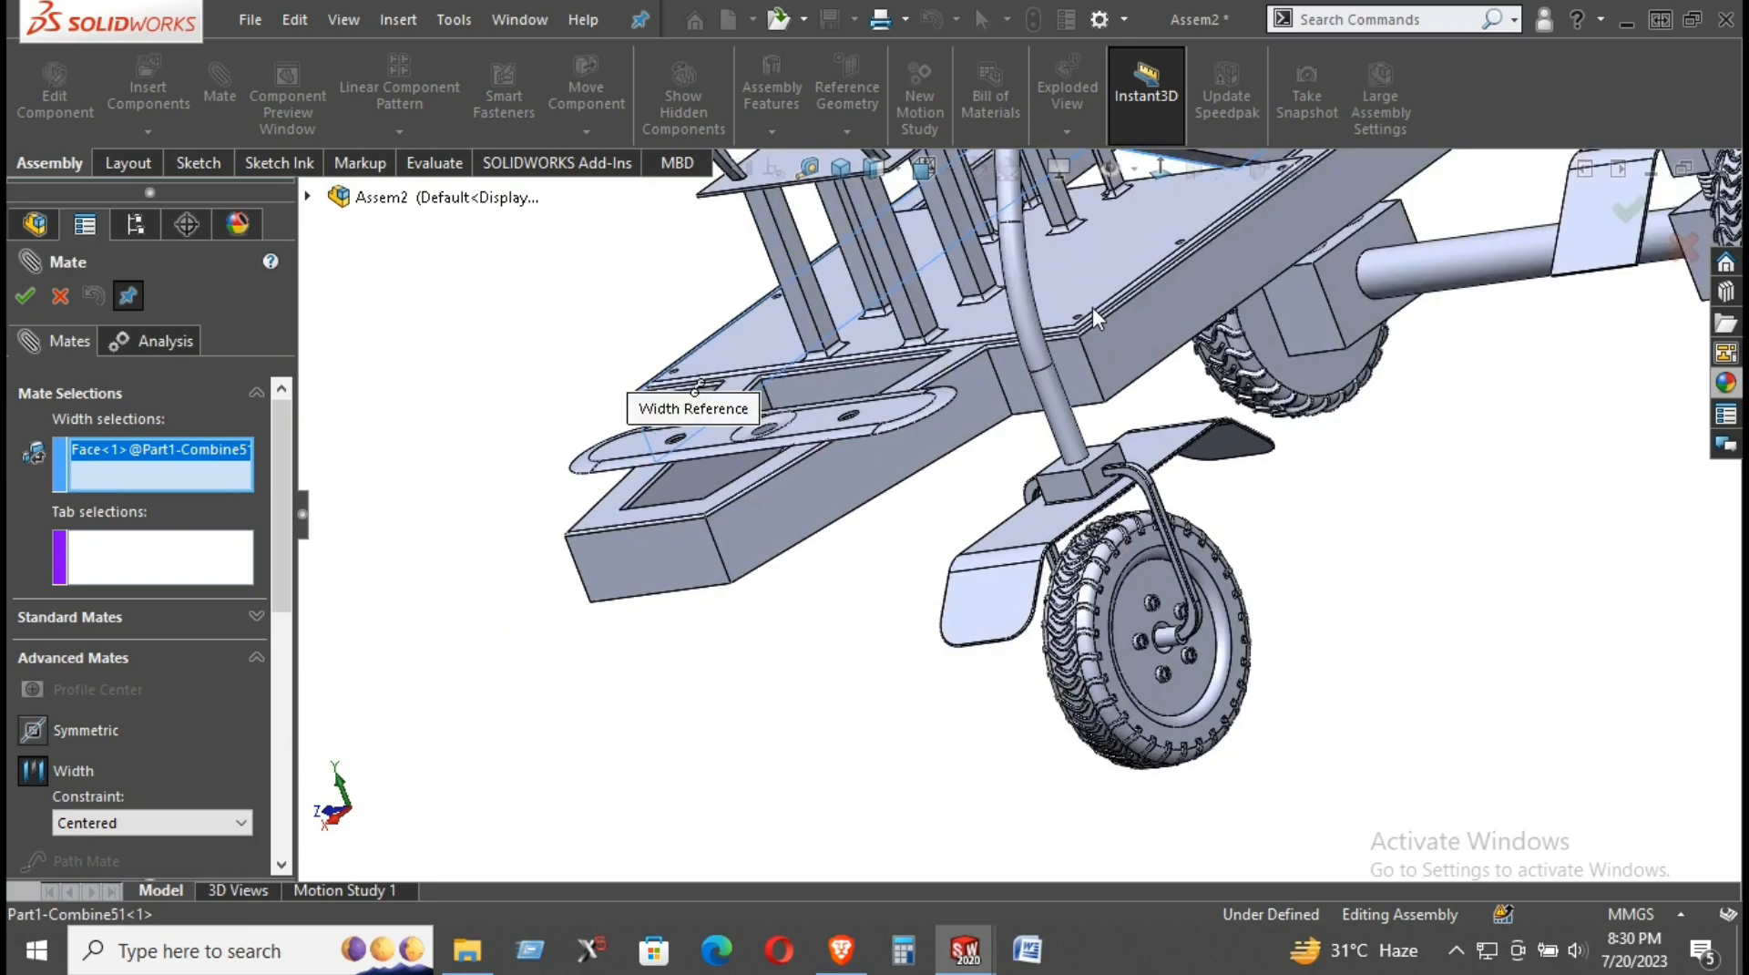
{"action": "left_click", "coordinate": [1123, 314]}
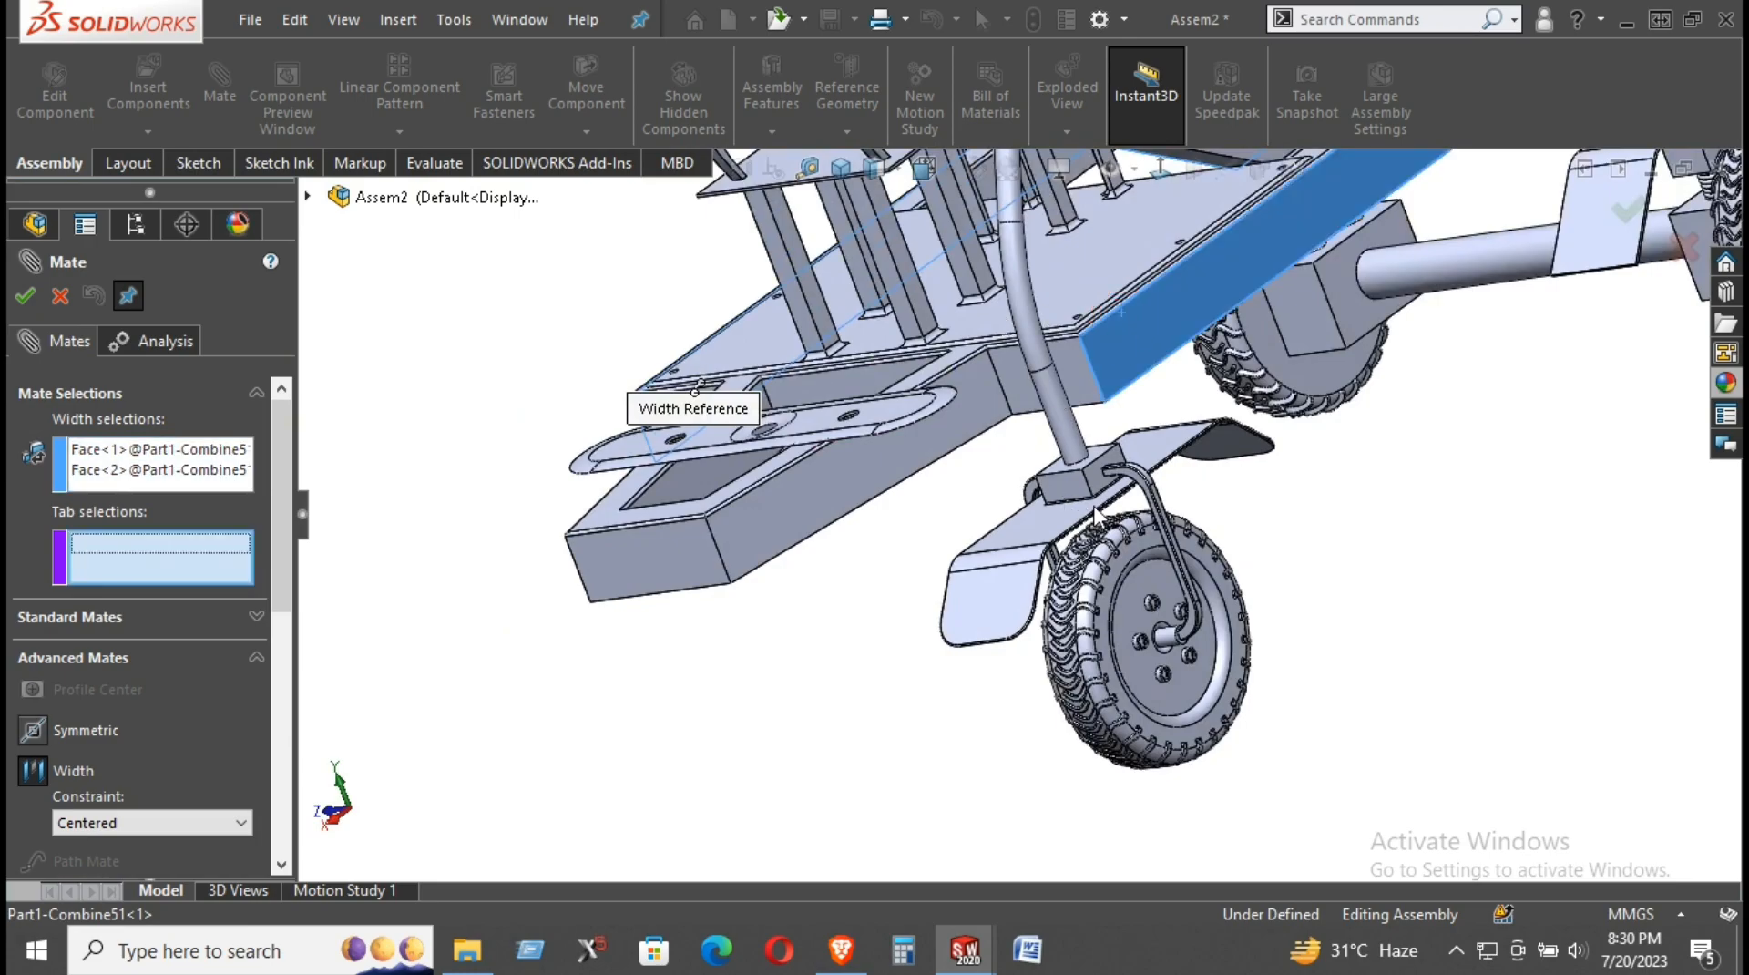
Step: Set the two opposite side faces of the steering column's block as tab references, apply the centered width mate and exit Mate
{"action": "scroll", "coordinate": [1106, 470], "scroll_direction": "down", "scroll_amount": 3}
{"action": "left_click", "coordinate": [1055, 449]}
{"action": "middle_click_drag", "start_coordinate": [1053, 447], "coordinate": [951, 494]}
{"action": "left_click", "coordinate": [938, 471]}
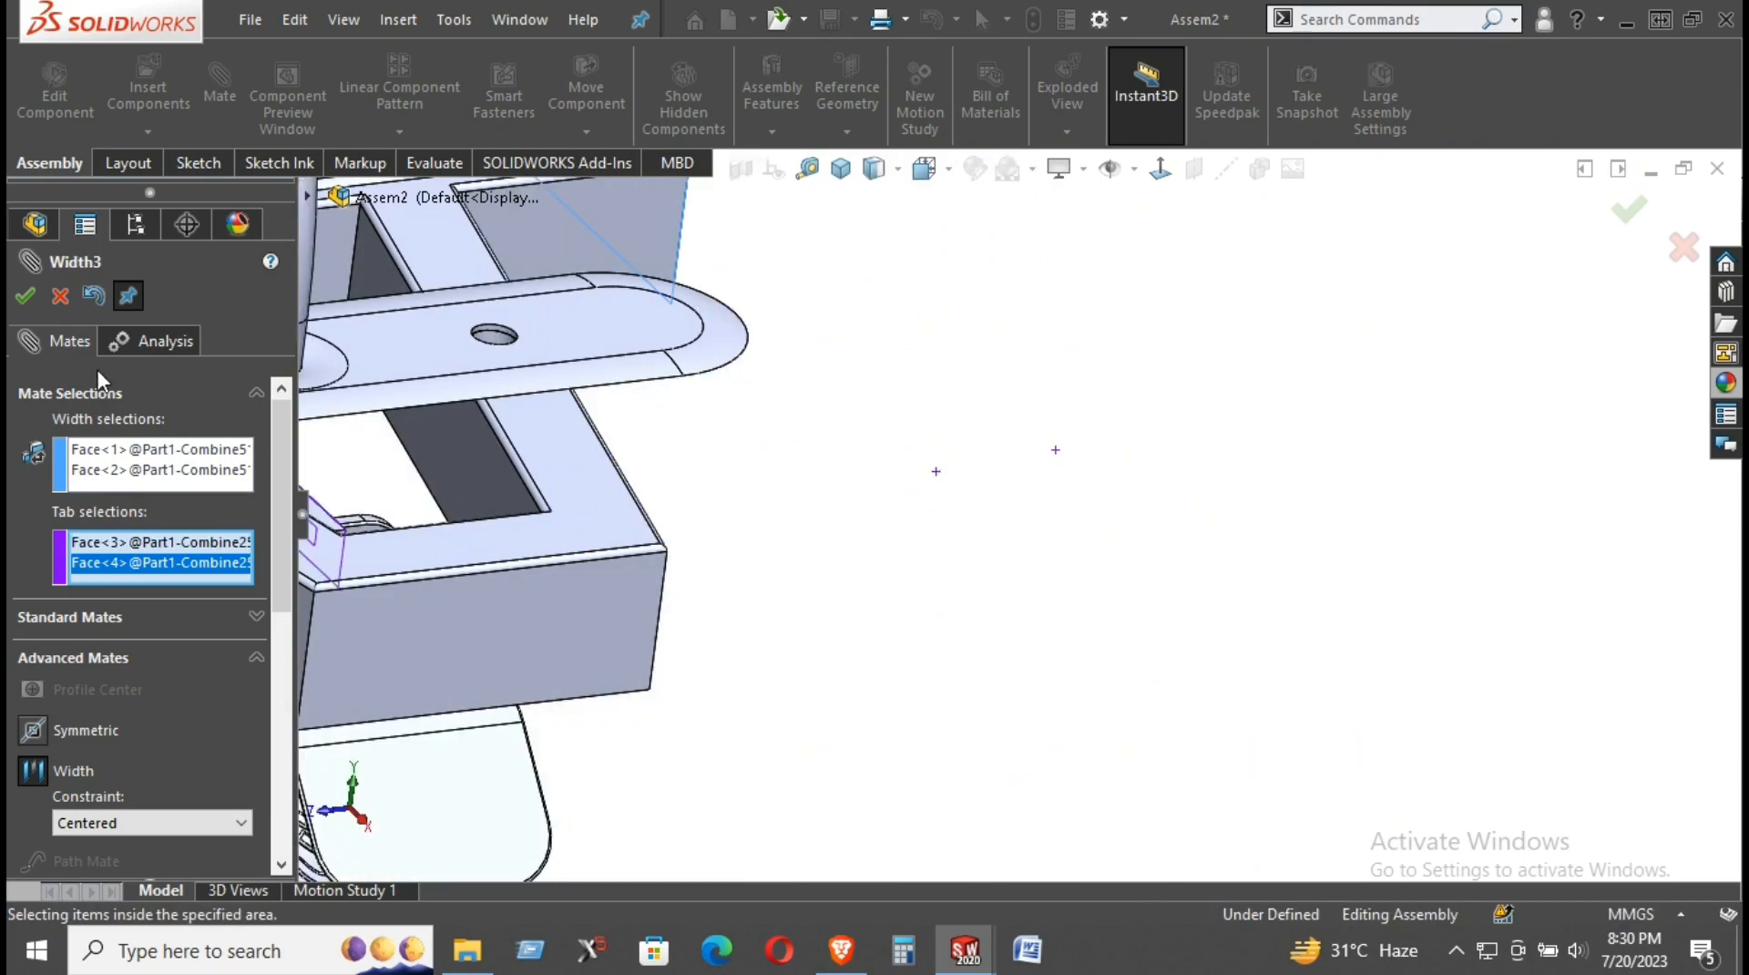
{"action": "left_click", "coordinate": [26, 297]}
{"action": "scroll", "coordinate": [875, 442], "scroll_direction": "up", "scroll_amount": 5}
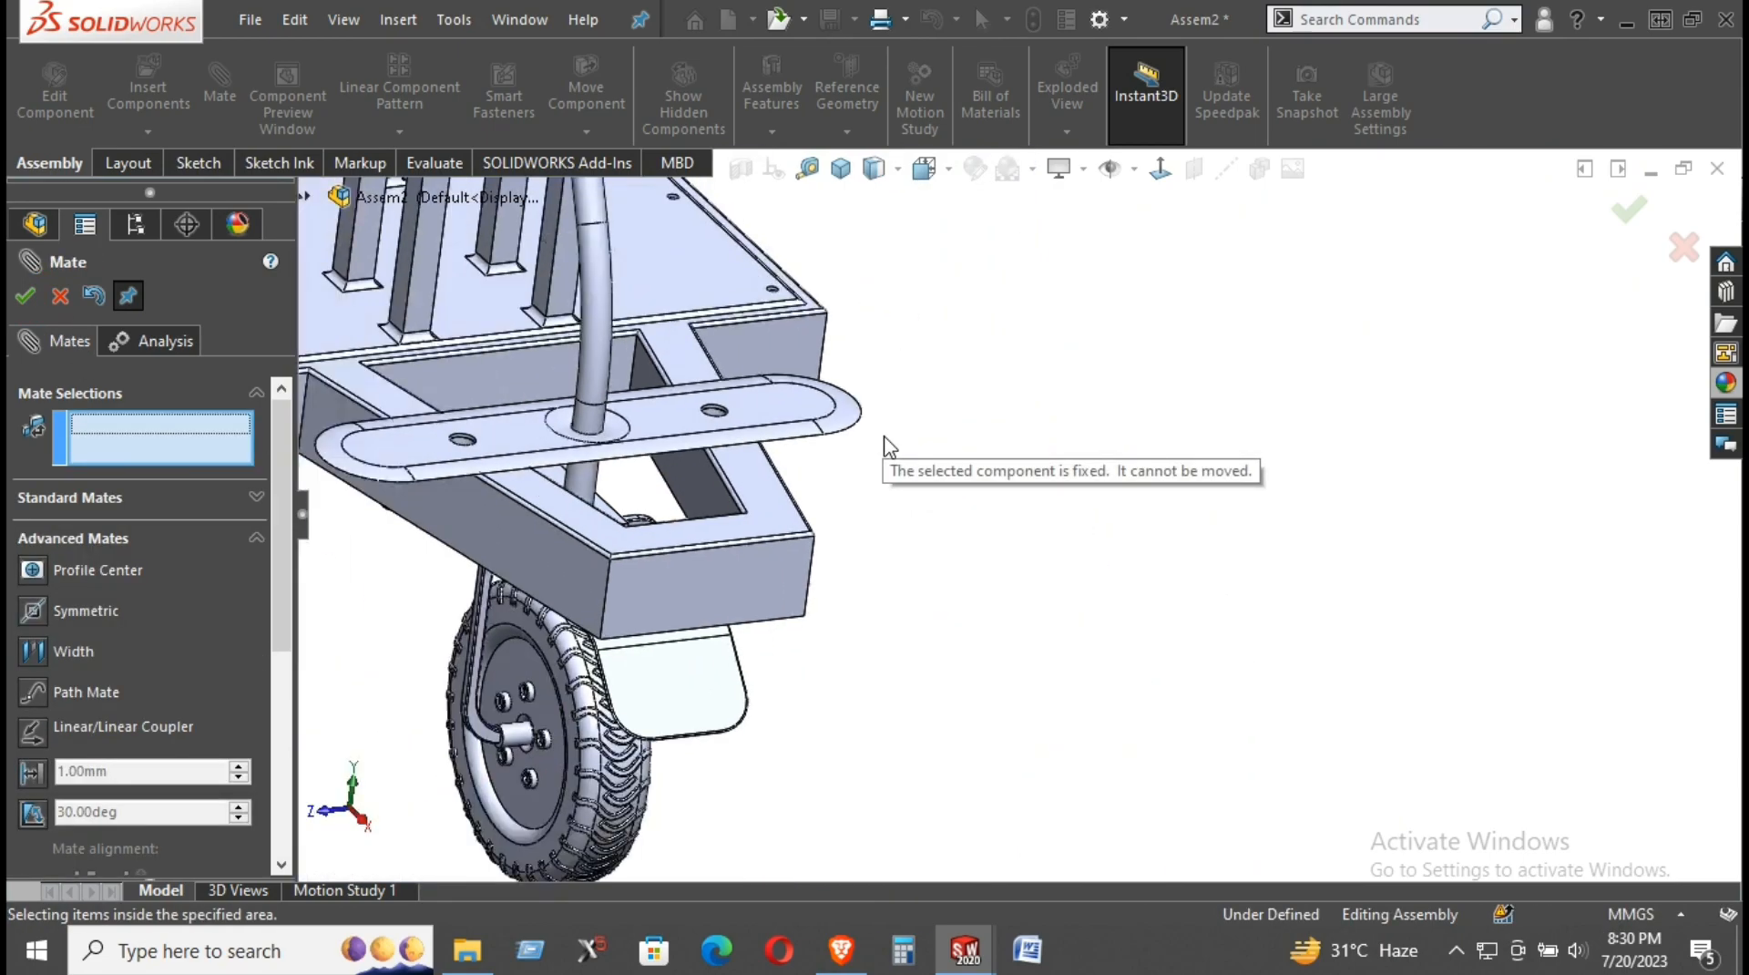
{"action": "left_click", "coordinate": [61, 296]}
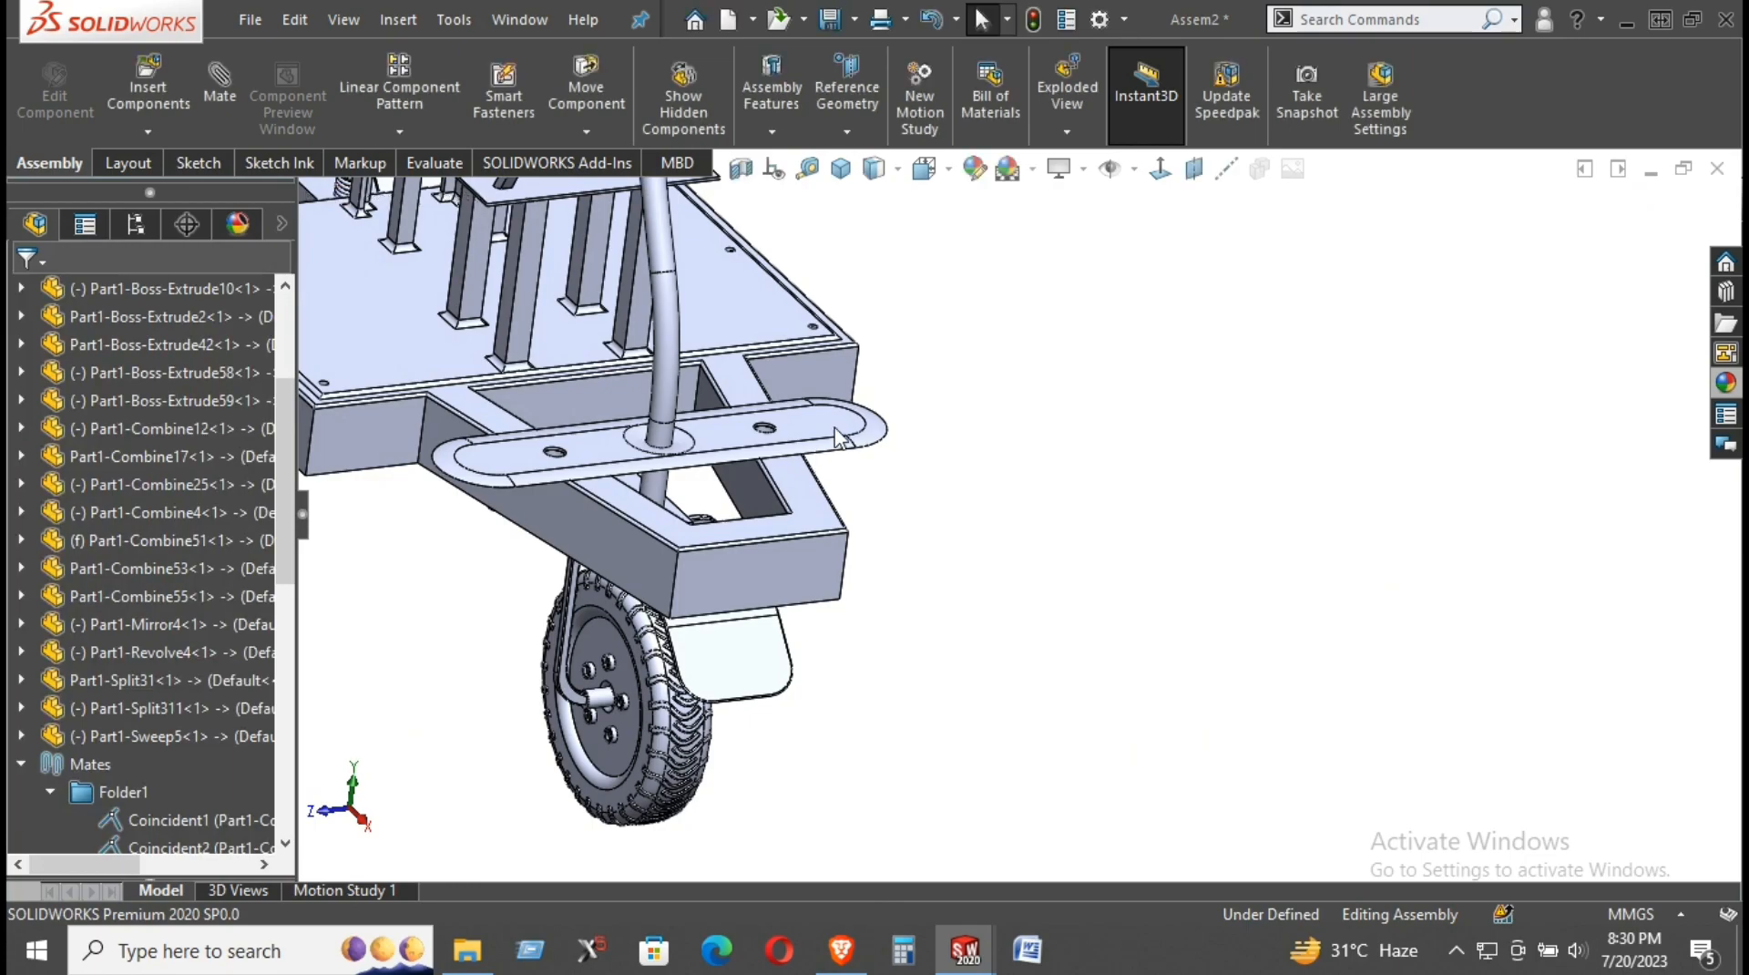
Step: Show the whole machine in isometric view and save the assembly as Assem2.SLDASM in the Brick Breaker Machine folder
{"action": "scroll", "coordinate": [996, 583], "scroll_direction": "up", "scroll_amount": 2}
{"action": "scroll", "coordinate": [993, 628], "scroll_direction": "up", "scroll_amount": 2}
{"action": "scroll", "coordinate": [1059, 502], "scroll_direction": "up", "scroll_amount": 2}
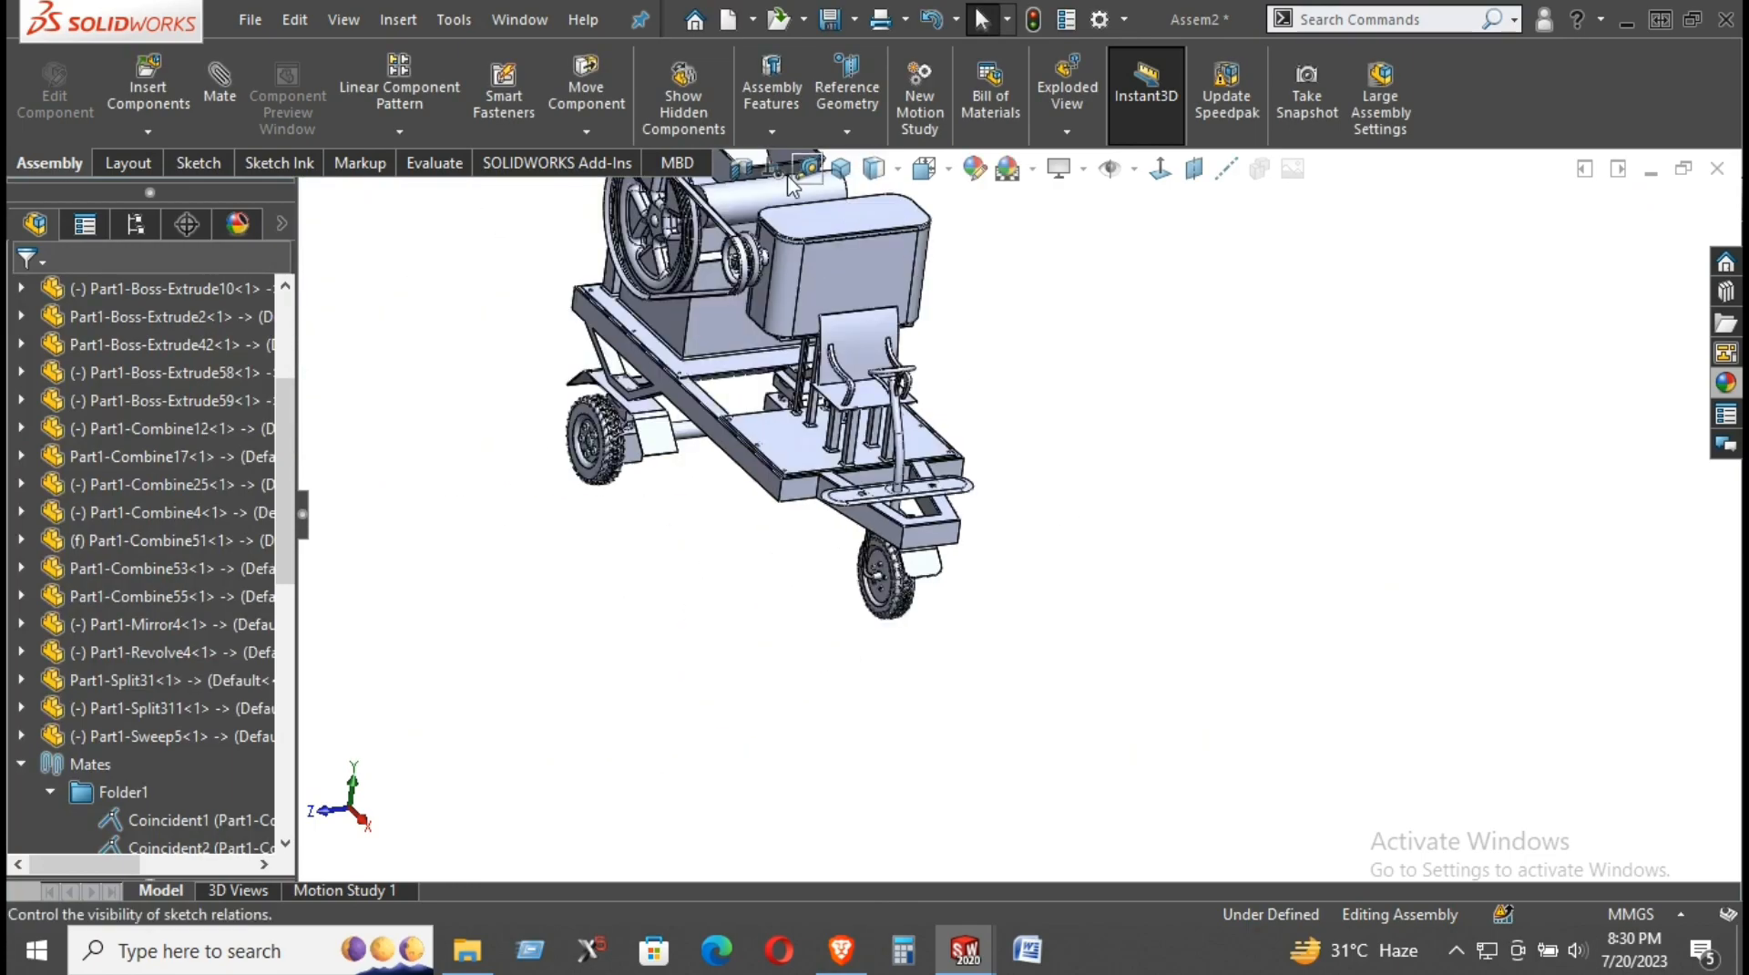
{"action": "left_click", "coordinate": [838, 169]}
{"action": "left_click", "coordinate": [829, 20]}
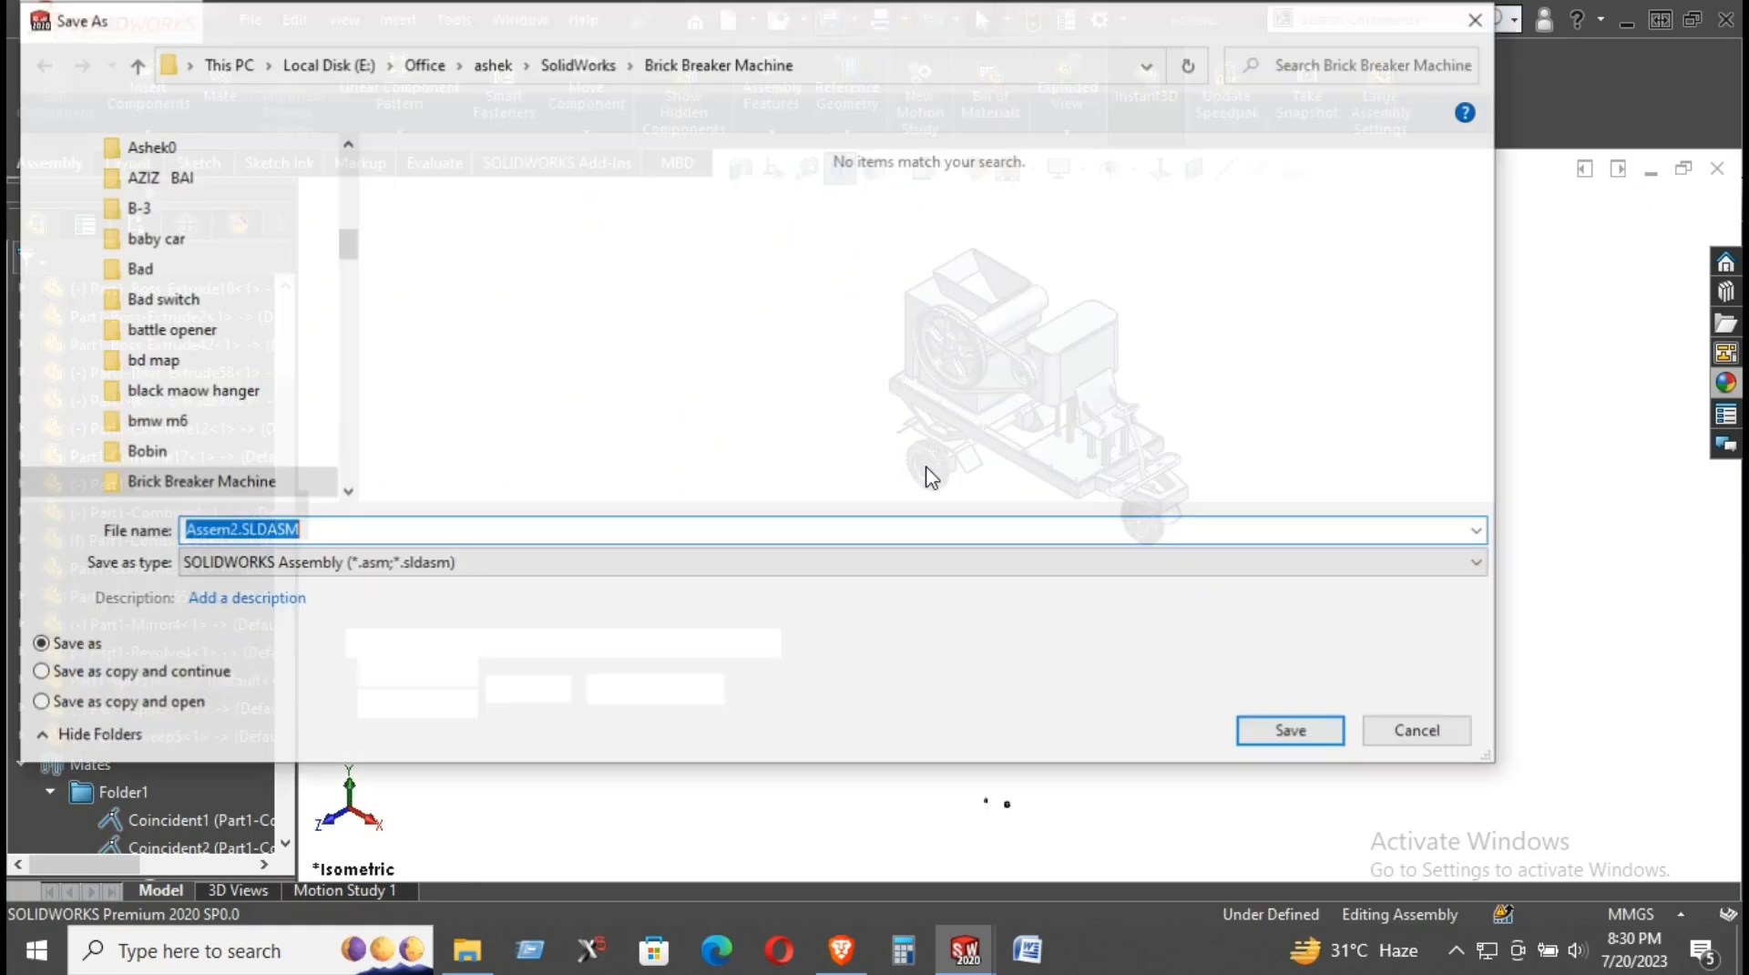
{"action": "left_click", "coordinate": [1284, 726]}
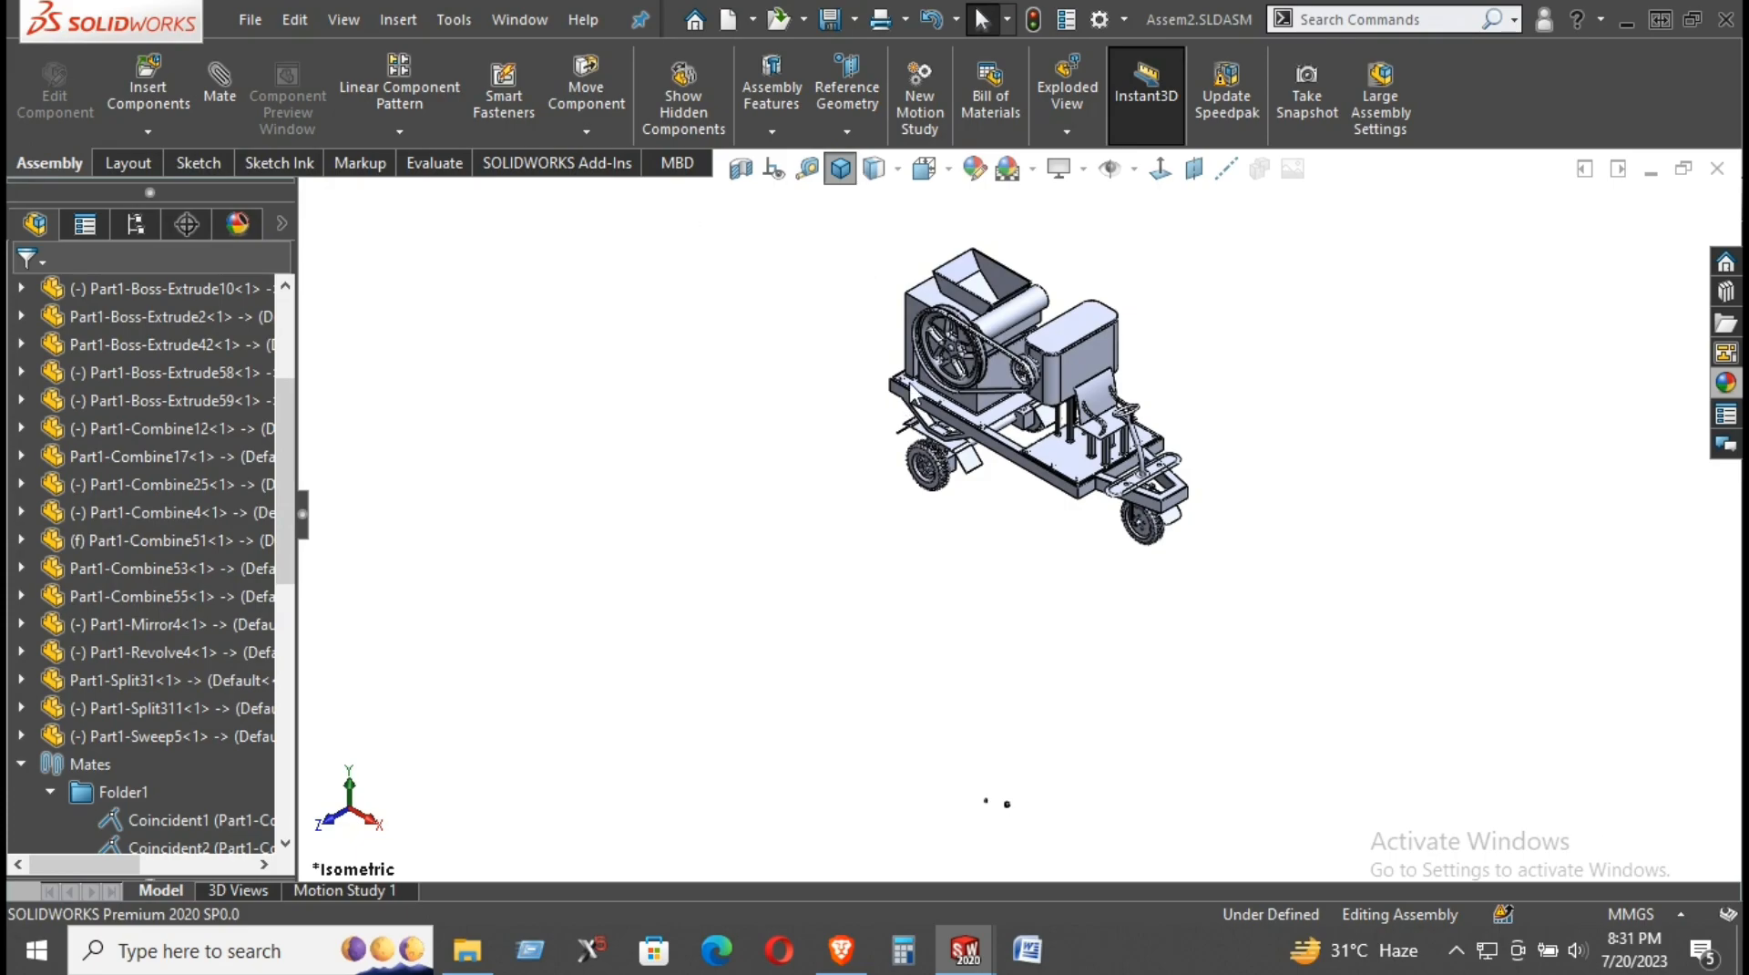
Step: Pull the small belt pulley and its shaft outward along the axis, away from the motor housing
{"action": "scroll", "coordinate": [1055, 462], "scroll_direction": "down", "scroll_amount": 10}
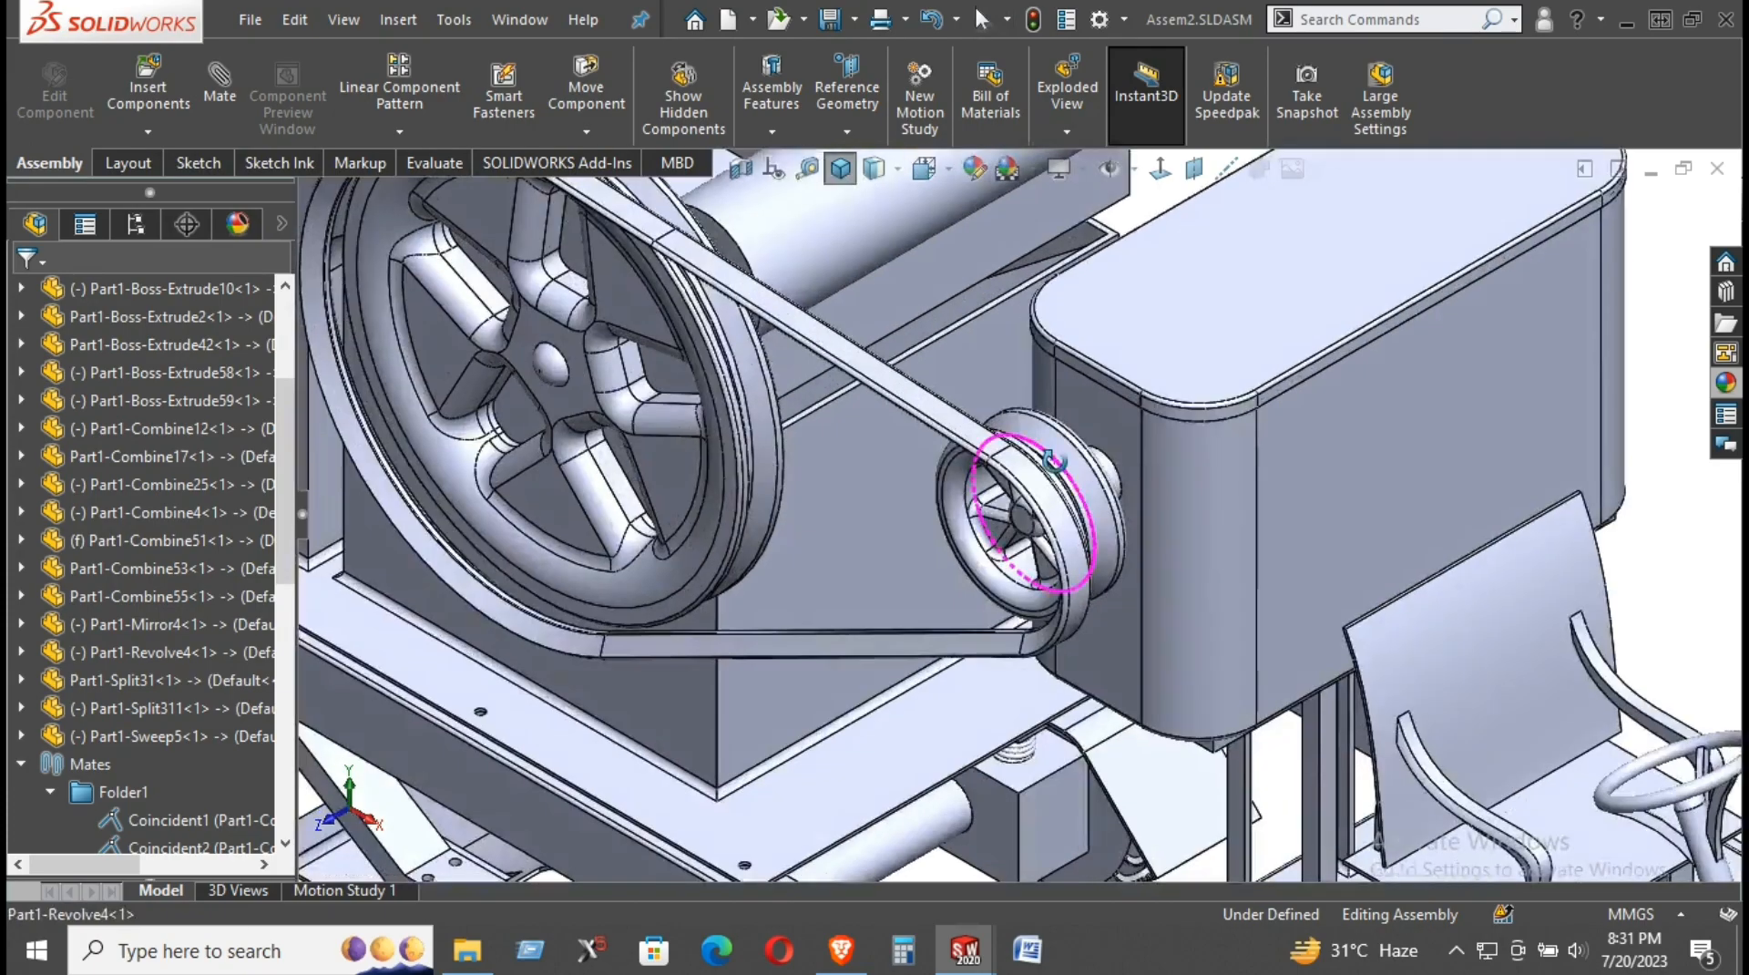
{"action": "scroll", "coordinate": [1053, 483], "scroll_direction": "up", "scroll_amount": 4}
{"action": "left_click_drag", "start_coordinate": [1103, 501], "coordinate": [1019, 531]}
{"action": "scroll", "coordinate": [1057, 513], "scroll_direction": "down", "scroll_amount": 3}
{"action": "scroll", "coordinate": [967, 487], "scroll_direction": "down", "scroll_amount": 2}
{"action": "middle_click_drag", "start_coordinate": [961, 483], "coordinate": [850, 512]}
{"action": "left_click_drag", "start_coordinate": [836, 534], "coordinate": [453, 616]}
{"action": "scroll", "coordinate": [453, 536], "scroll_direction": "up", "scroll_amount": 5}
{"action": "scroll", "coordinate": [454, 533], "scroll_direction": "up", "scroll_amount": 2}
Step: Begin a centered width mate using the two side faces of the Part1-Sweep5 belt as width references
{"action": "left_click", "coordinate": [569, 589]}
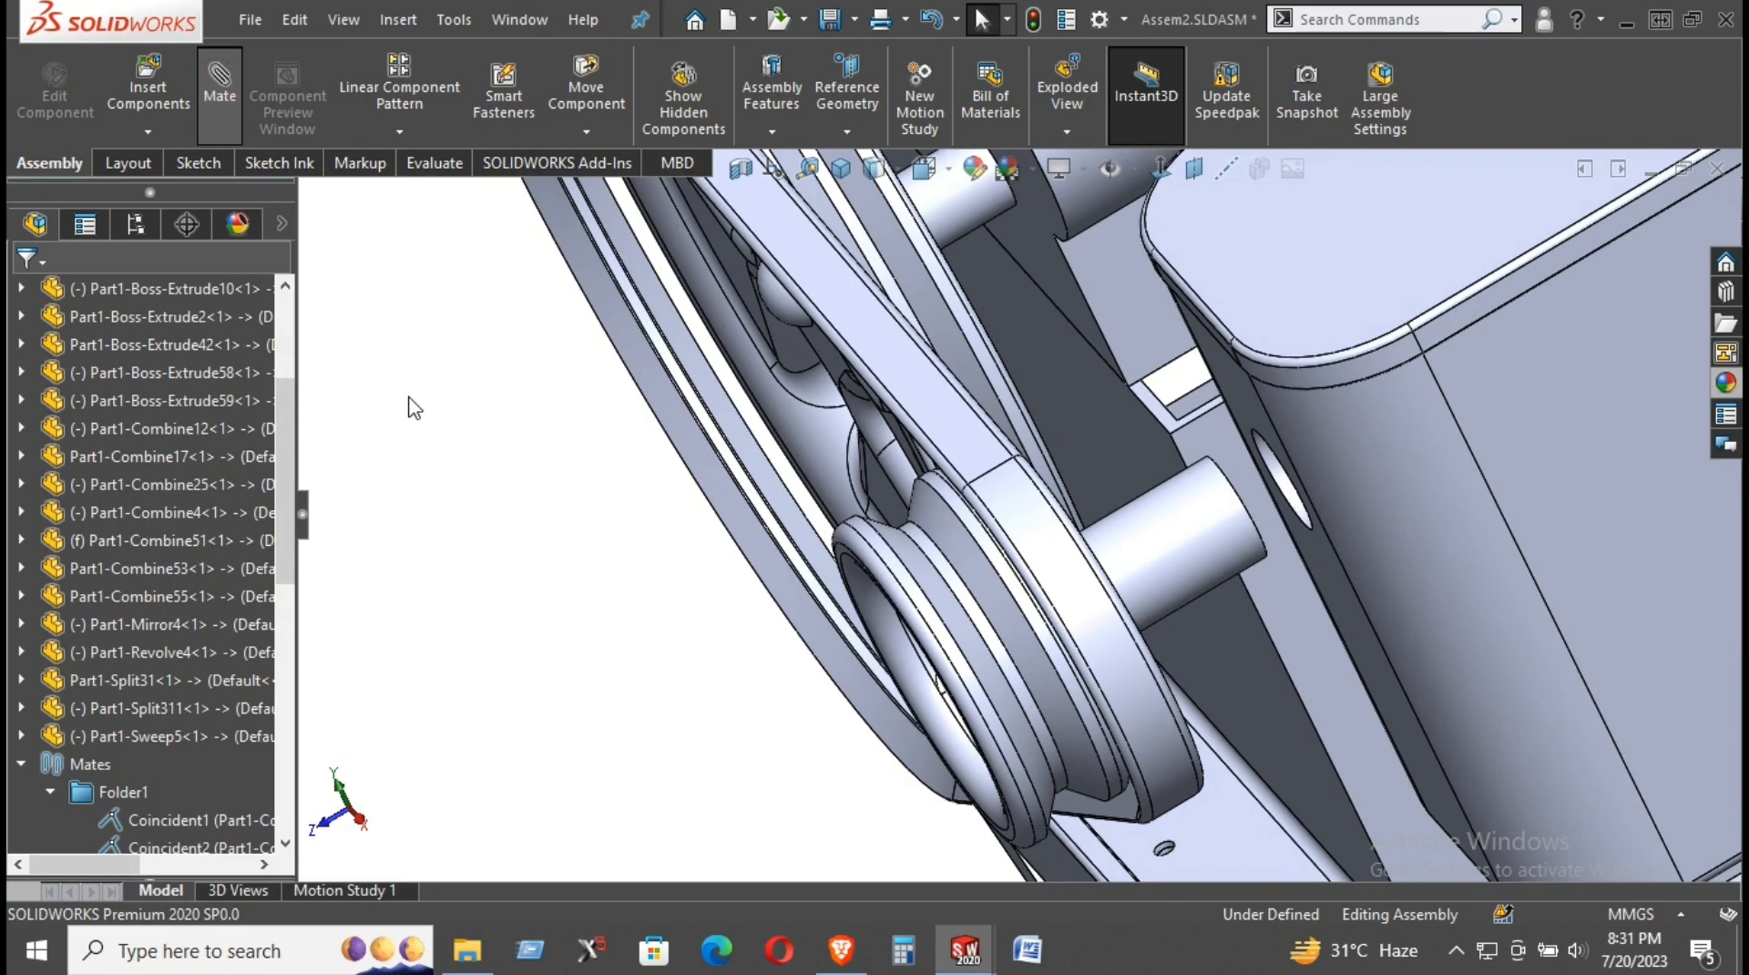
{"action": "scroll", "coordinate": [121, 620], "scroll_direction": "down", "scroll_amount": 3}
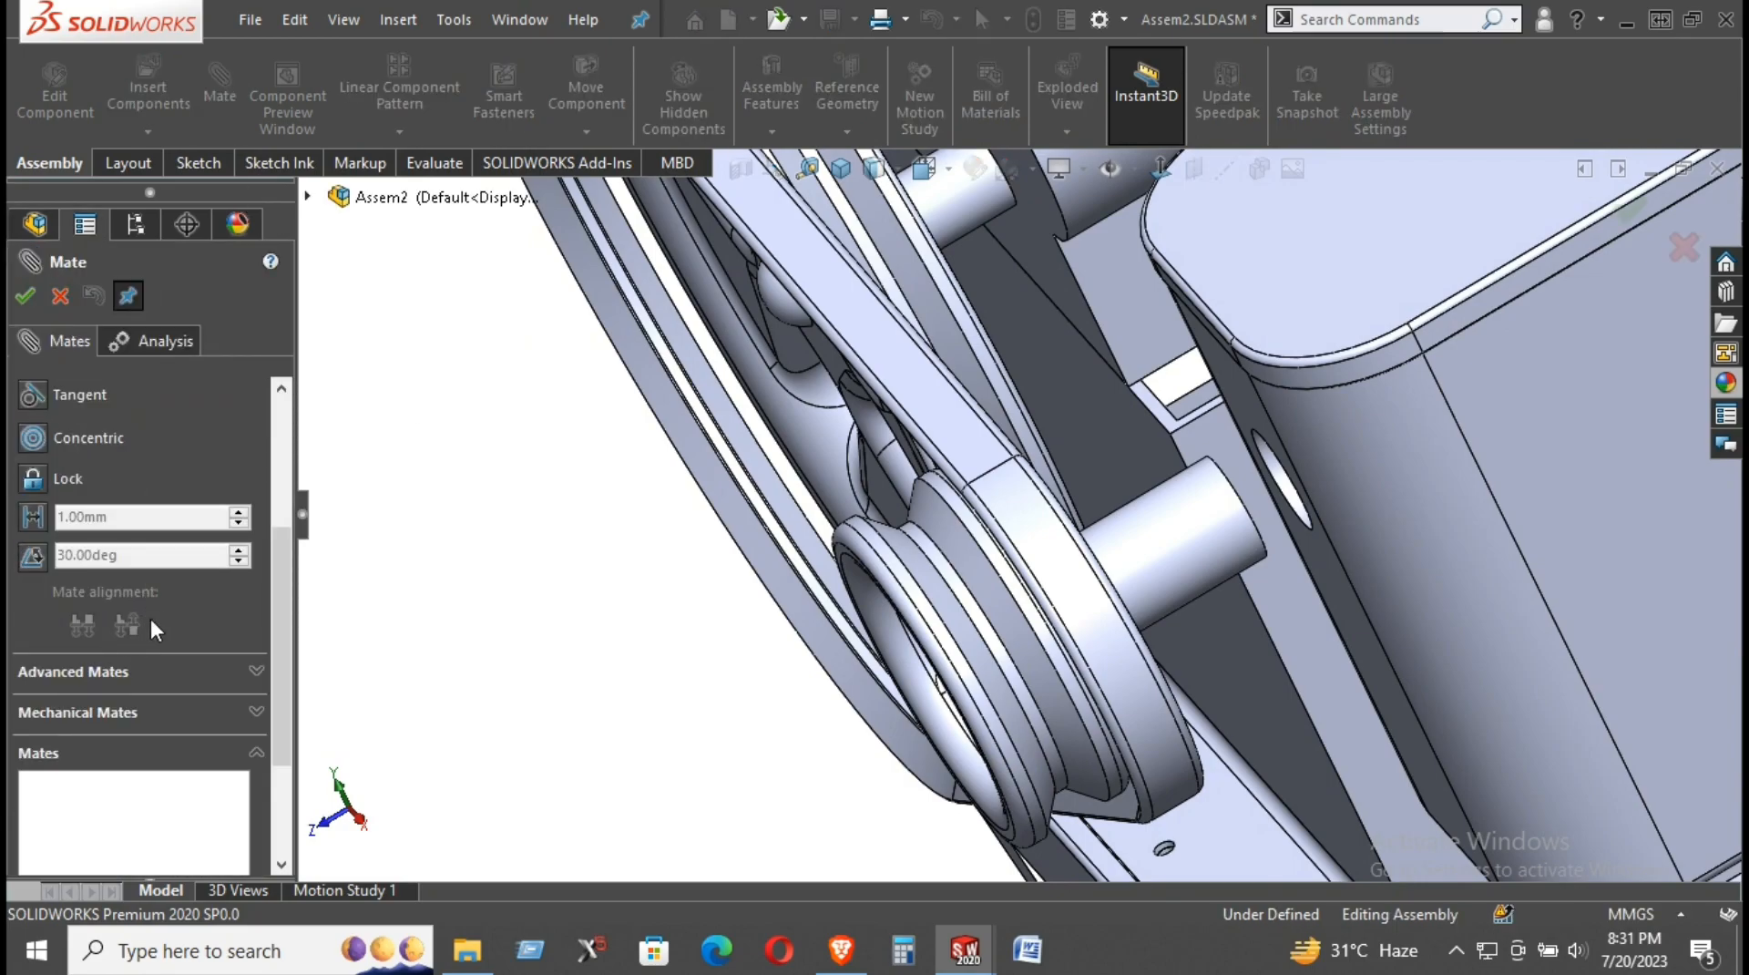
{"action": "left_click", "coordinate": [161, 676]}
{"action": "scroll", "coordinate": [202, 593], "scroll_direction": "up", "scroll_amount": 2}
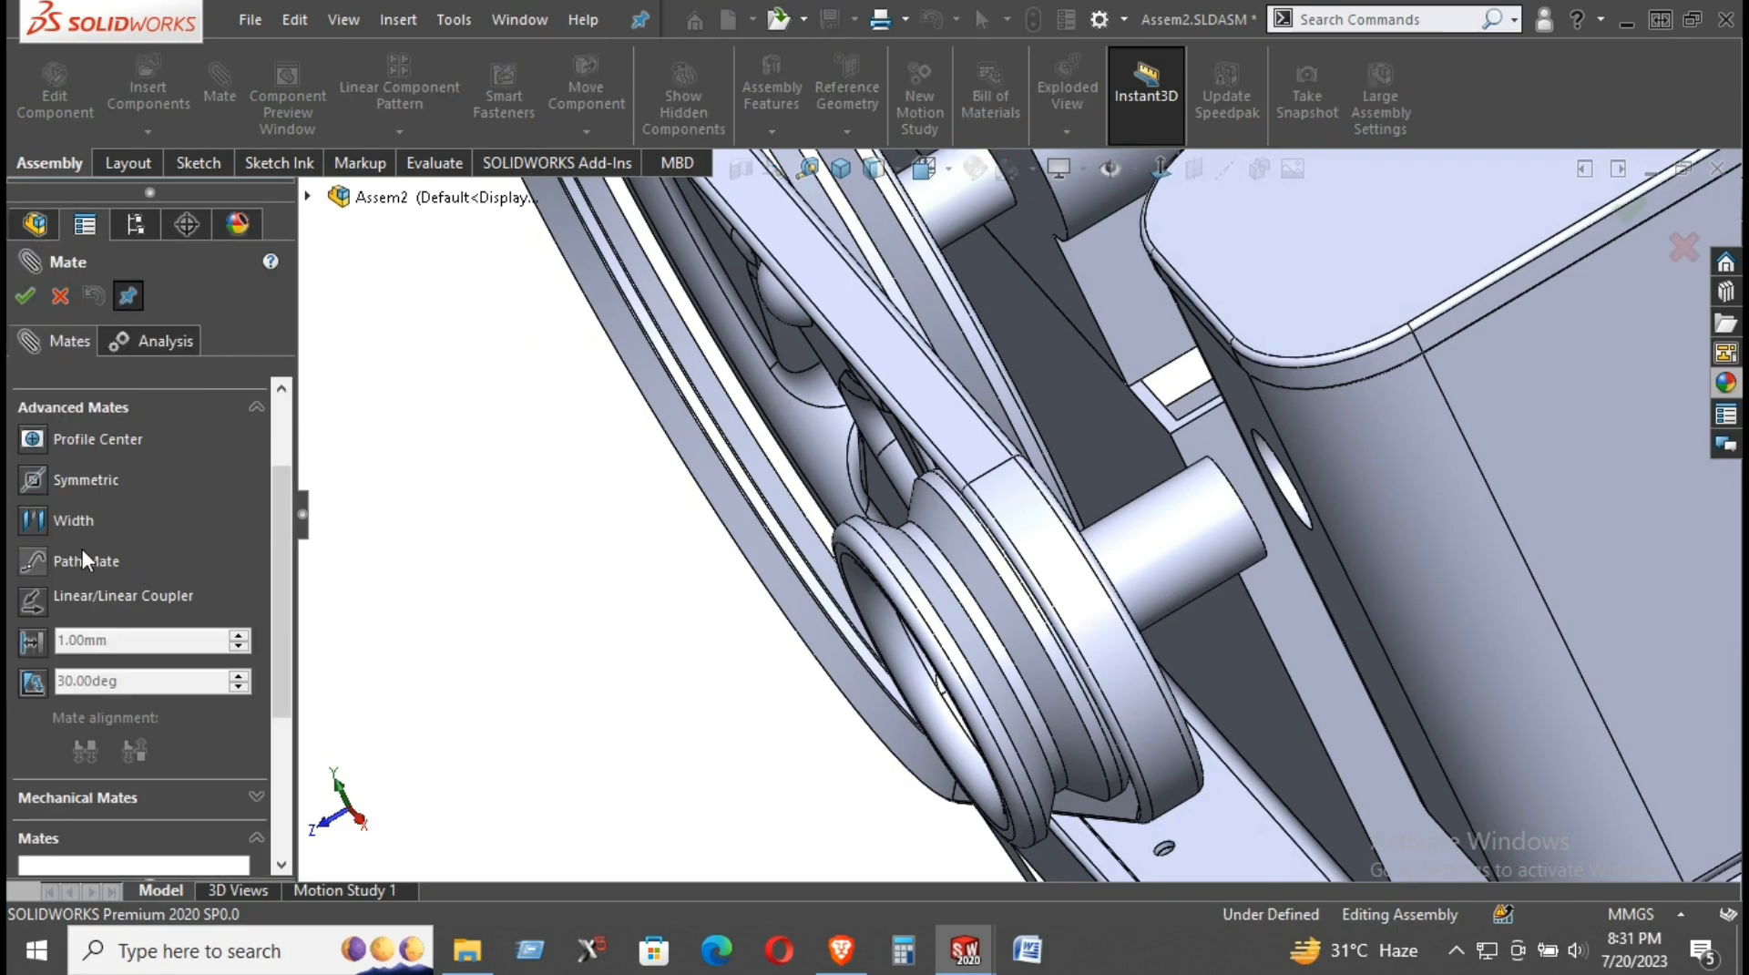
{"action": "left_click", "coordinate": [34, 520]}
{"action": "scroll", "coordinate": [997, 605], "scroll_direction": "down", "scroll_amount": 3}
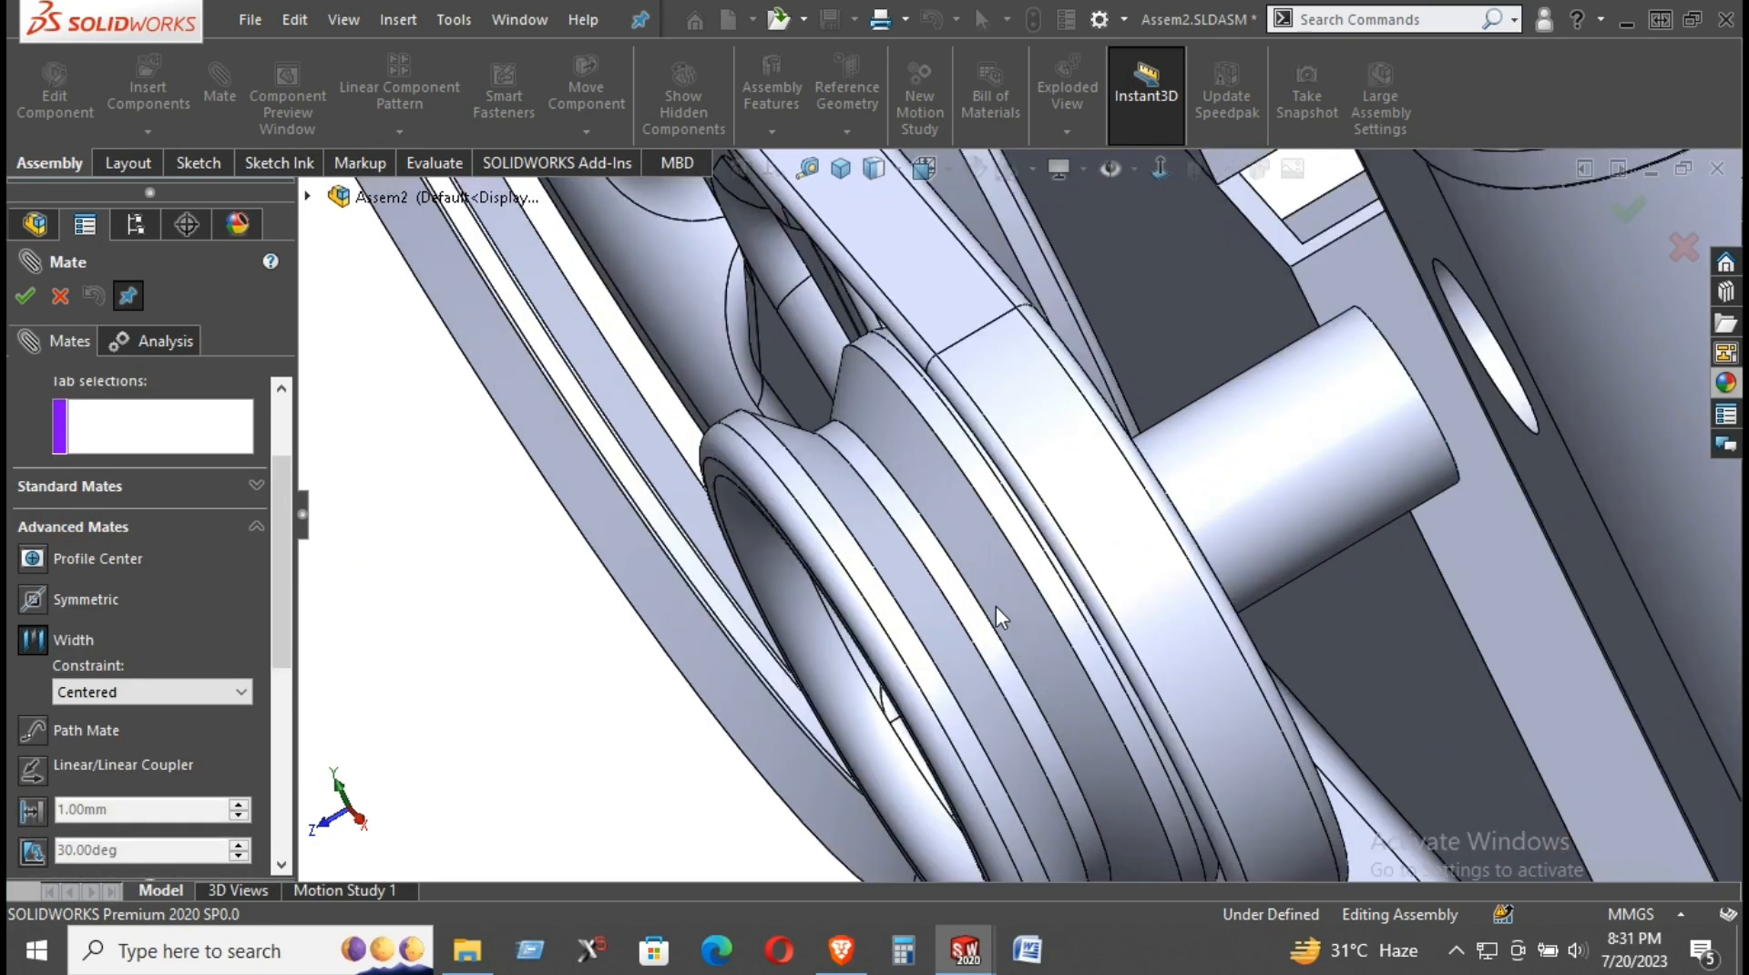
{"action": "left_click", "coordinate": [996, 585]}
{"action": "left_click", "coordinate": [993, 575]}
{"action": "middle_click_drag", "start_coordinate": [993, 574], "coordinate": [1083, 471]}
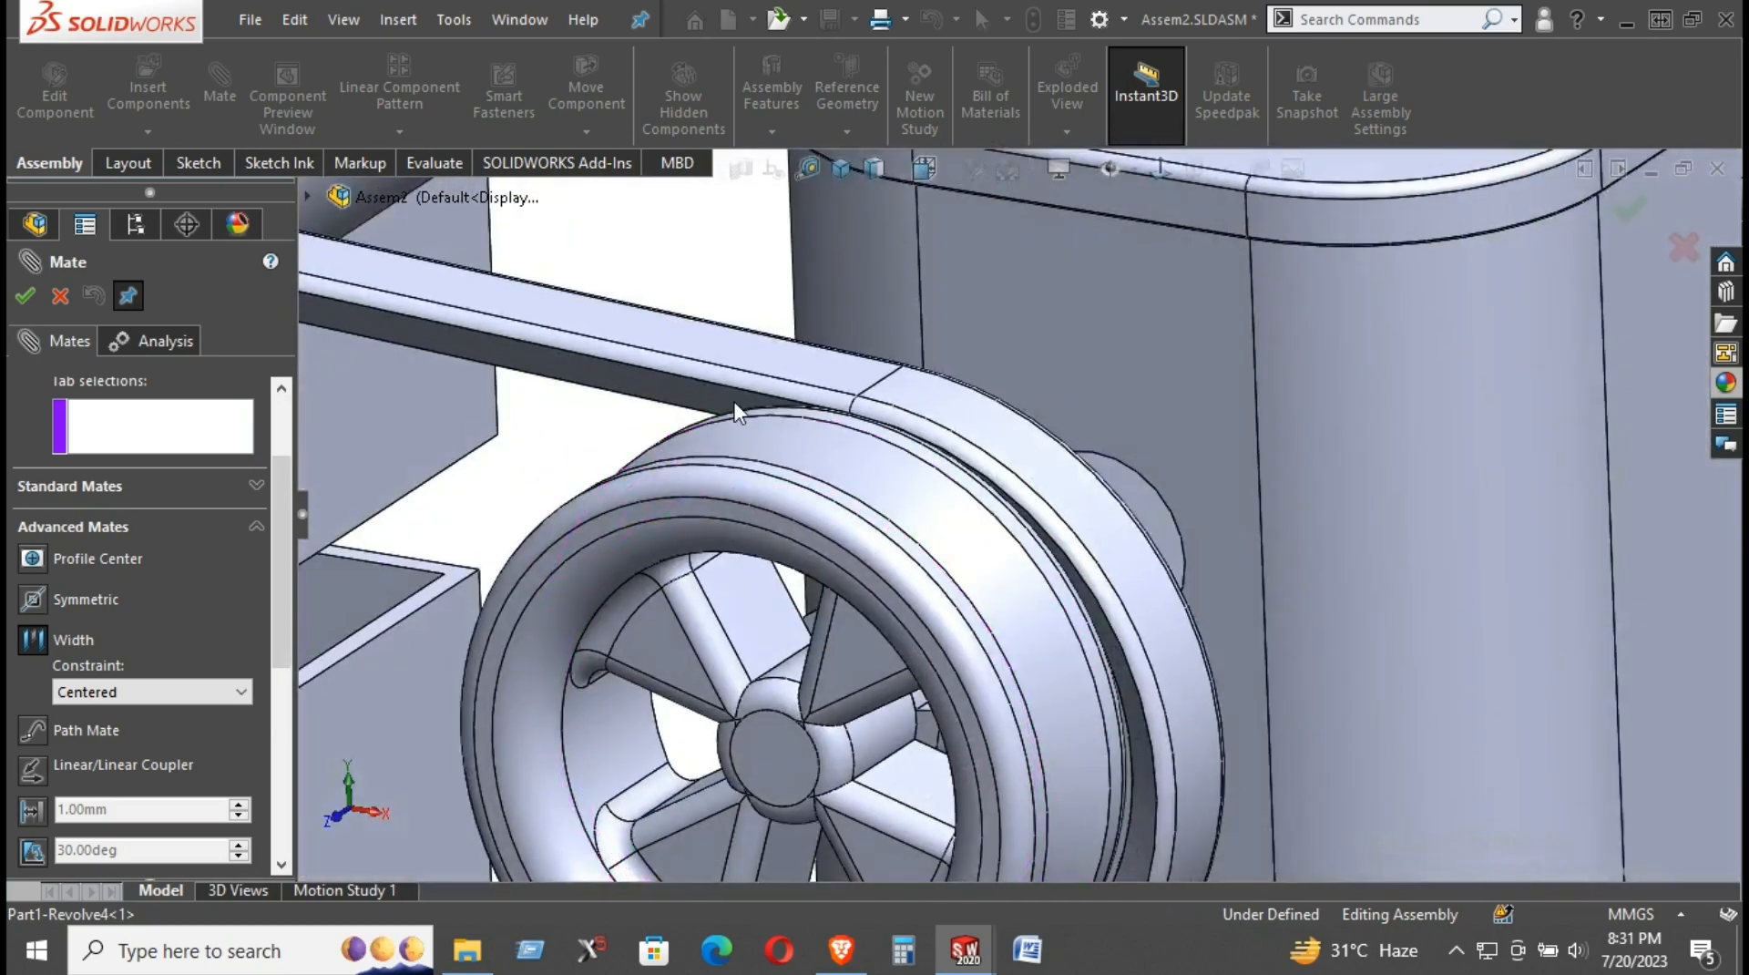
{"action": "left_click", "coordinate": [720, 401]}
{"action": "middle_click_drag", "start_coordinate": [720, 401], "coordinate": [849, 377]}
{"action": "left_click", "coordinate": [925, 393]}
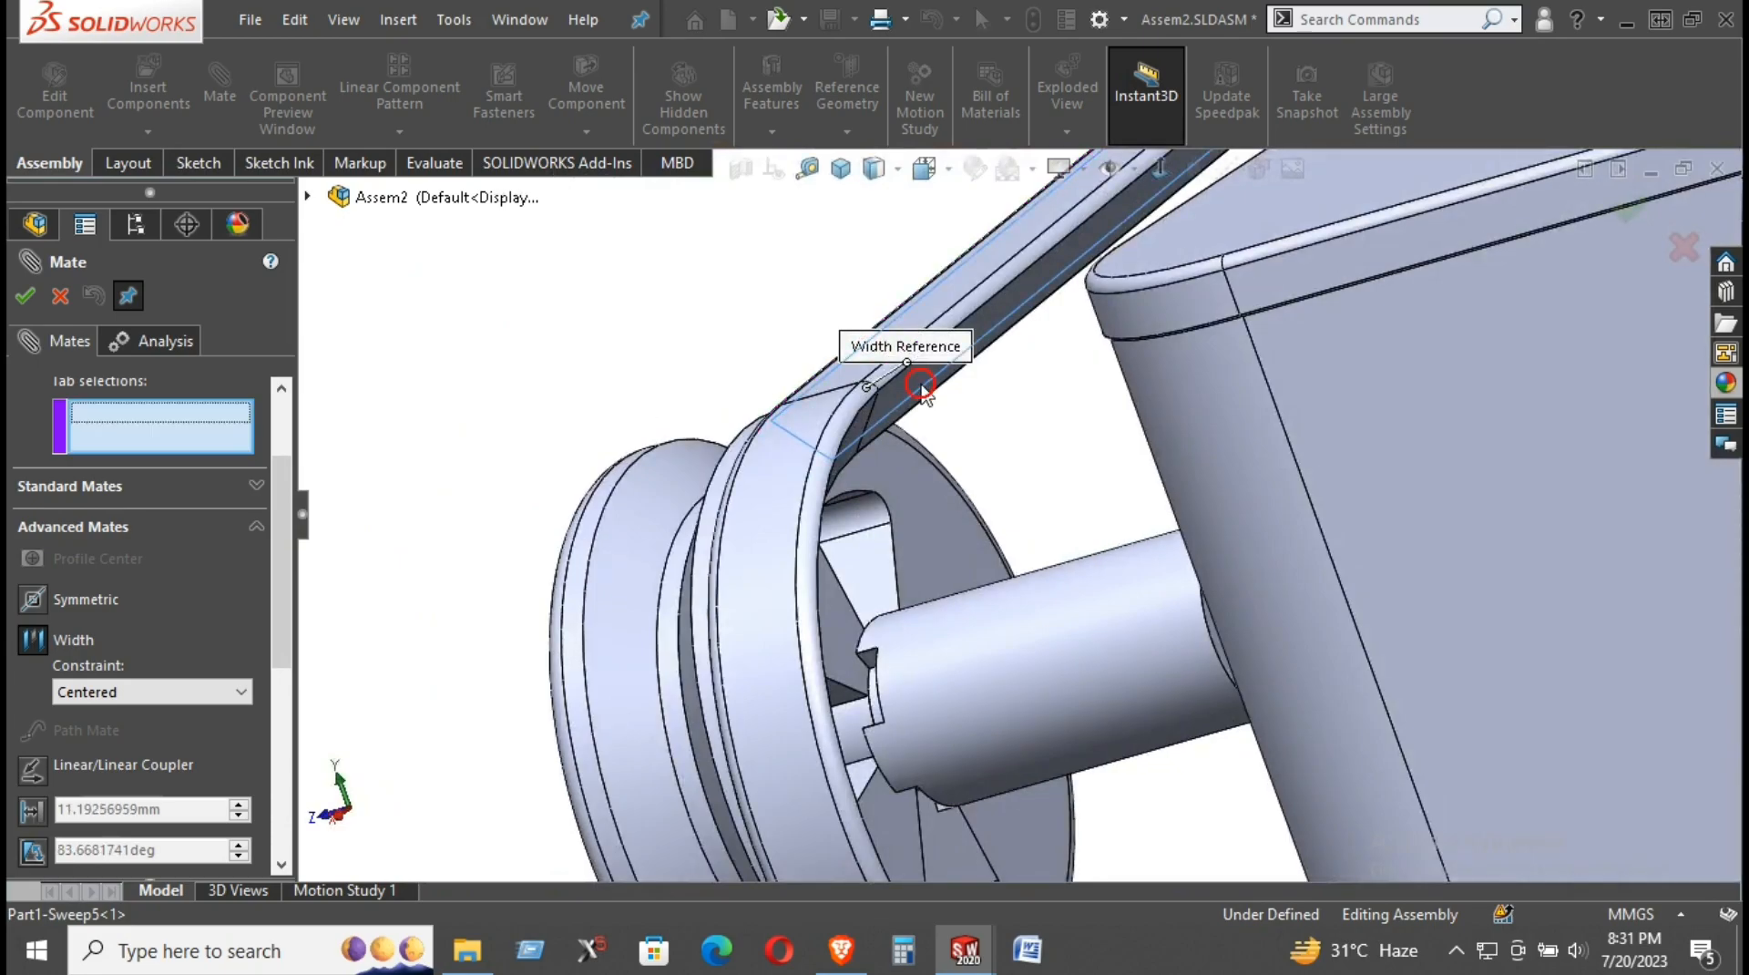
Step: Try to set the two sloping groove faces of the small pulley as tab references, then cancel the width mate
{"action": "scroll", "coordinate": [228, 574], "scroll_direction": "up", "scroll_amount": 3}
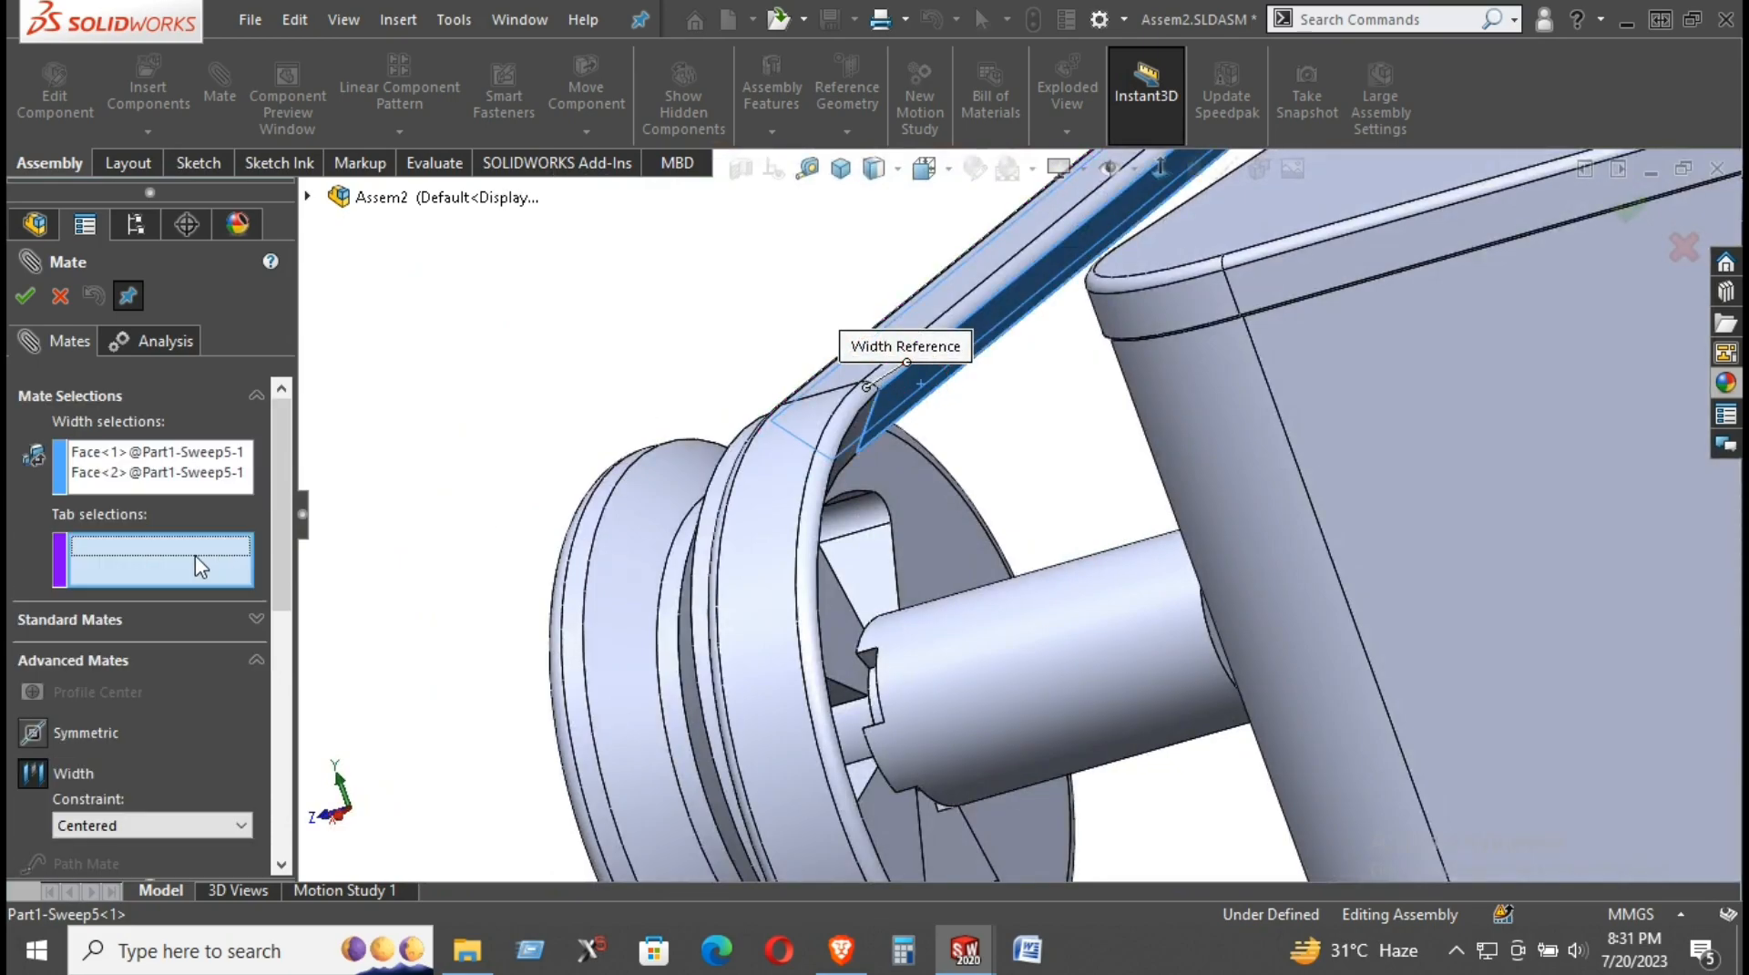
{"action": "middle_click_drag", "start_coordinate": [770, 551], "coordinate": [692, 510]}
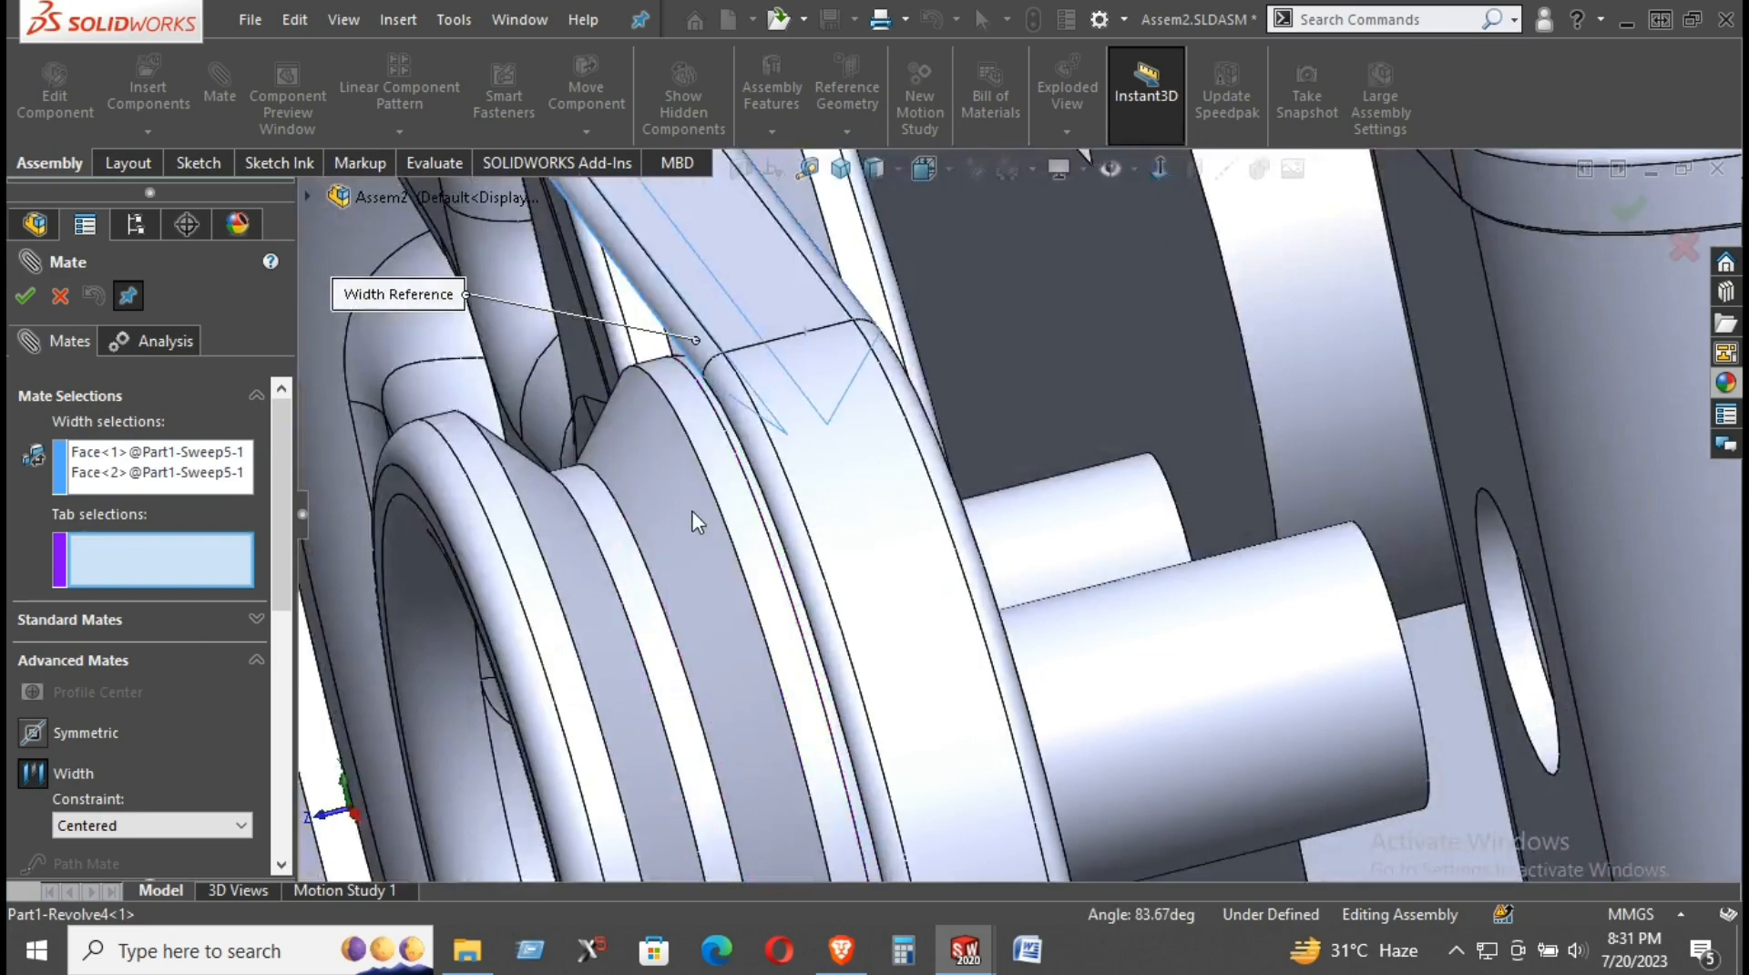
{"action": "left_click", "coordinate": [692, 510]}
{"action": "middle_click_drag", "start_coordinate": [580, 546], "coordinate": [547, 545]}
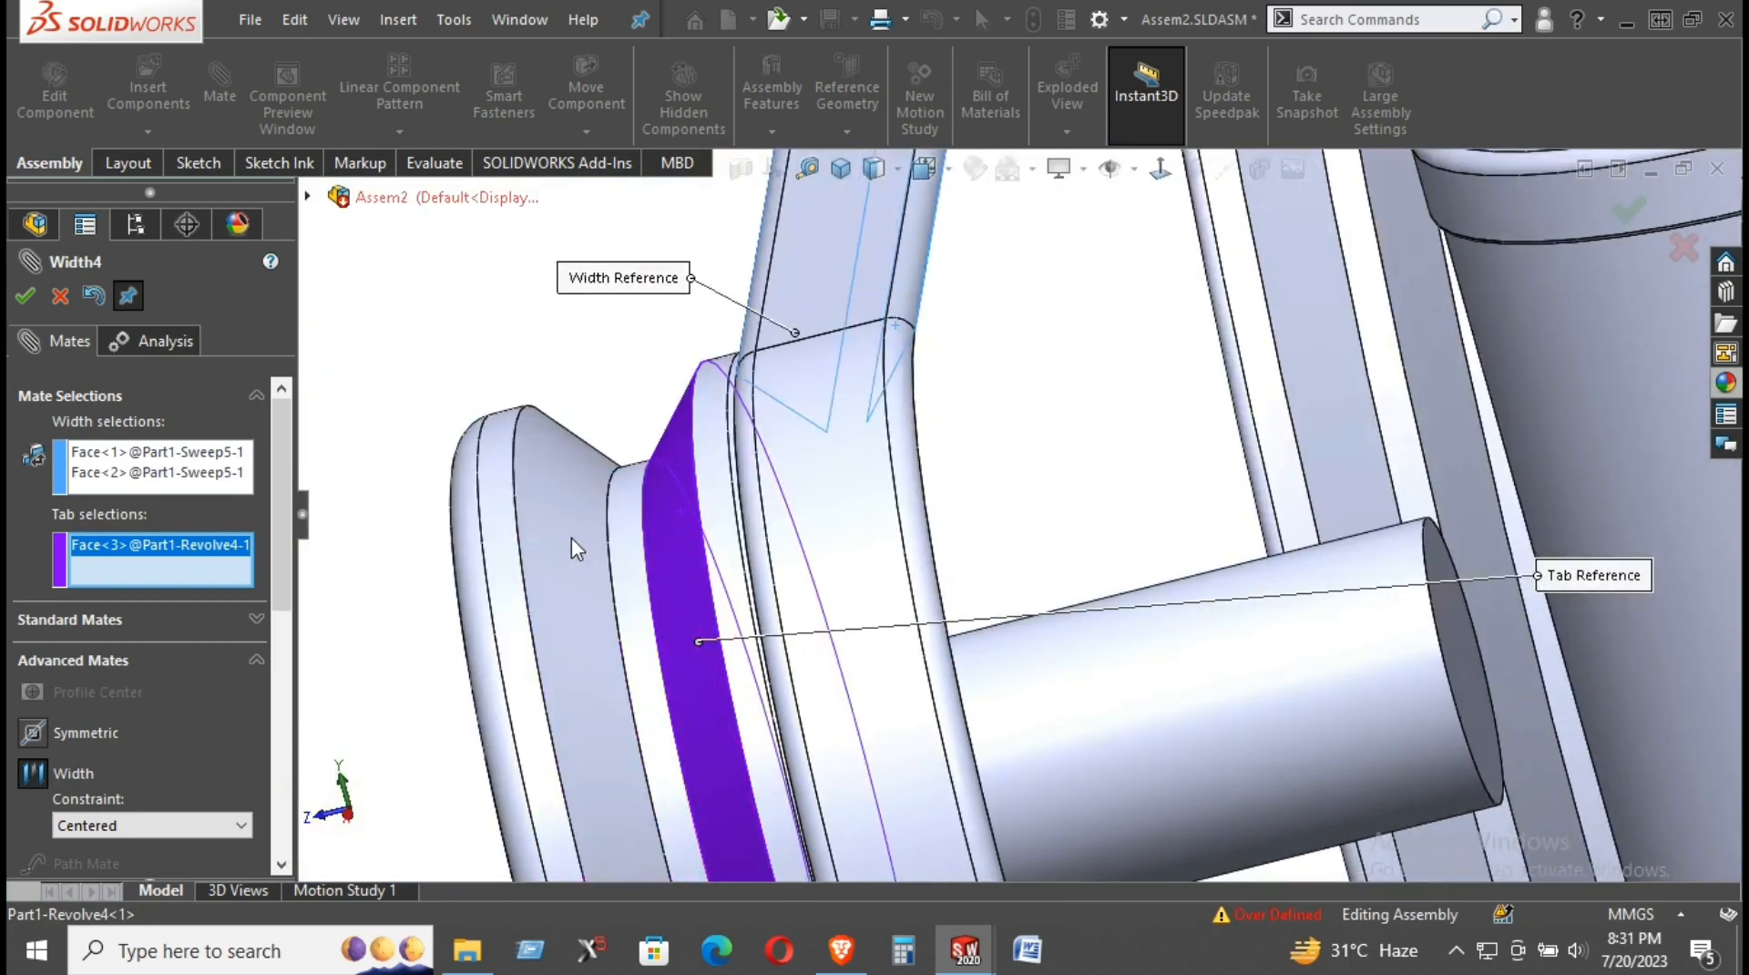
{"action": "left_click", "coordinate": [571, 537]}
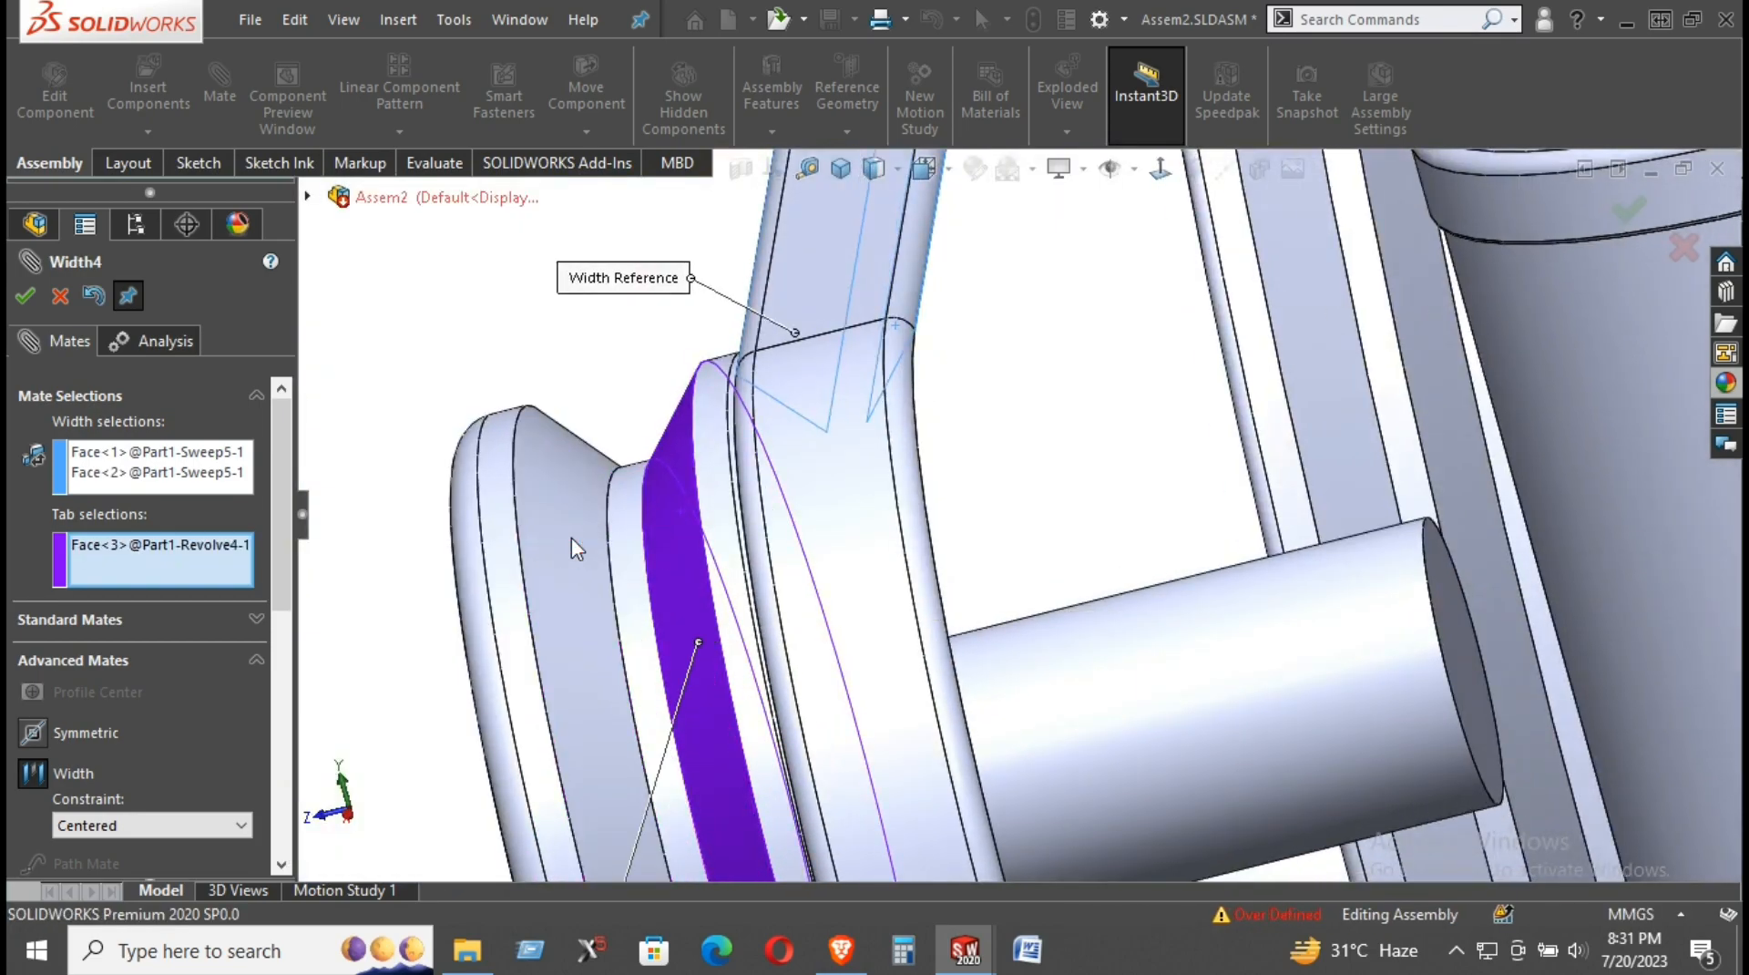
{"action": "left_click", "coordinate": [571, 537]}
{"action": "left_click", "coordinate": [573, 538]}
{"action": "left_click", "coordinate": [51, 296]}
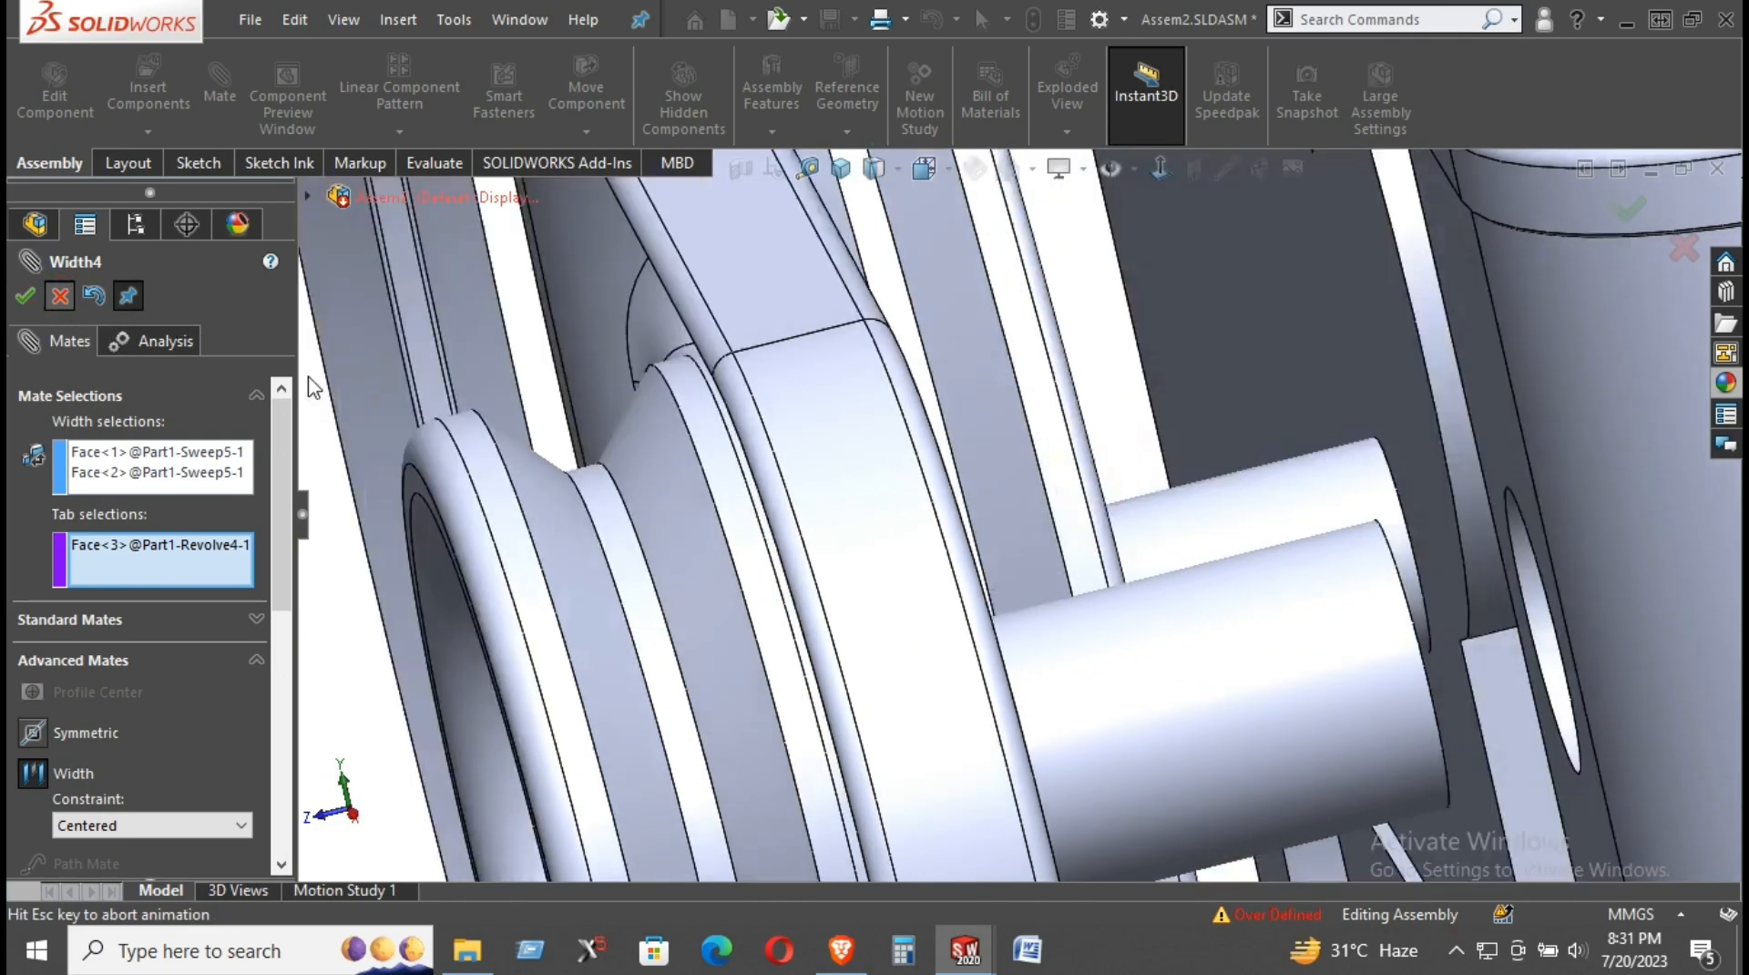
{"action": "scroll", "coordinate": [805, 507], "scroll_direction": "up", "scroll_amount": 2}
{"action": "scroll", "coordinate": [804, 508], "scroll_direction": "up", "scroll_amount": 2}
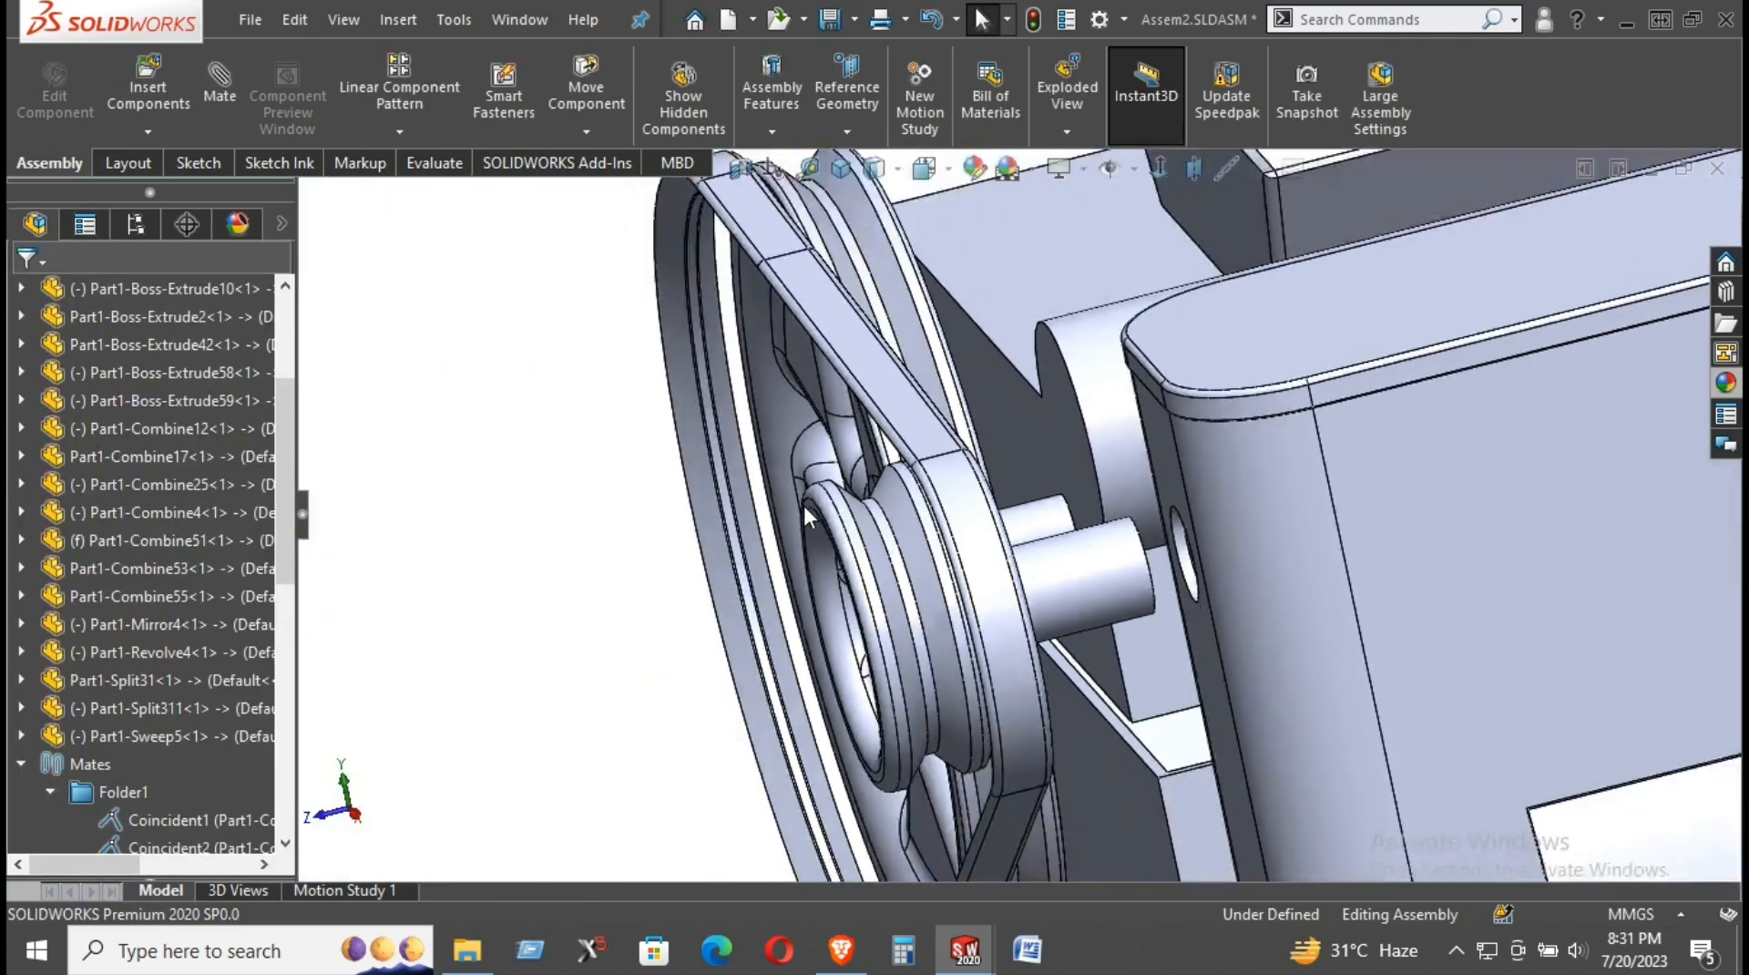
Step: Pull the belt outward along the pulley axis, away from the large and small pulleys
{"action": "scroll", "coordinate": [1011, 544], "scroll_direction": "up", "scroll_amount": 2}
{"action": "middle_click_drag", "start_coordinate": [967, 477], "coordinate": [1001, 531]}
{"action": "left_click_drag", "start_coordinate": [740, 479], "coordinate": [548, 547]}
{"action": "left_click_drag", "start_coordinate": [707, 362], "coordinate": [333, 544]}
{"action": "left_click", "coordinate": [326, 486]}
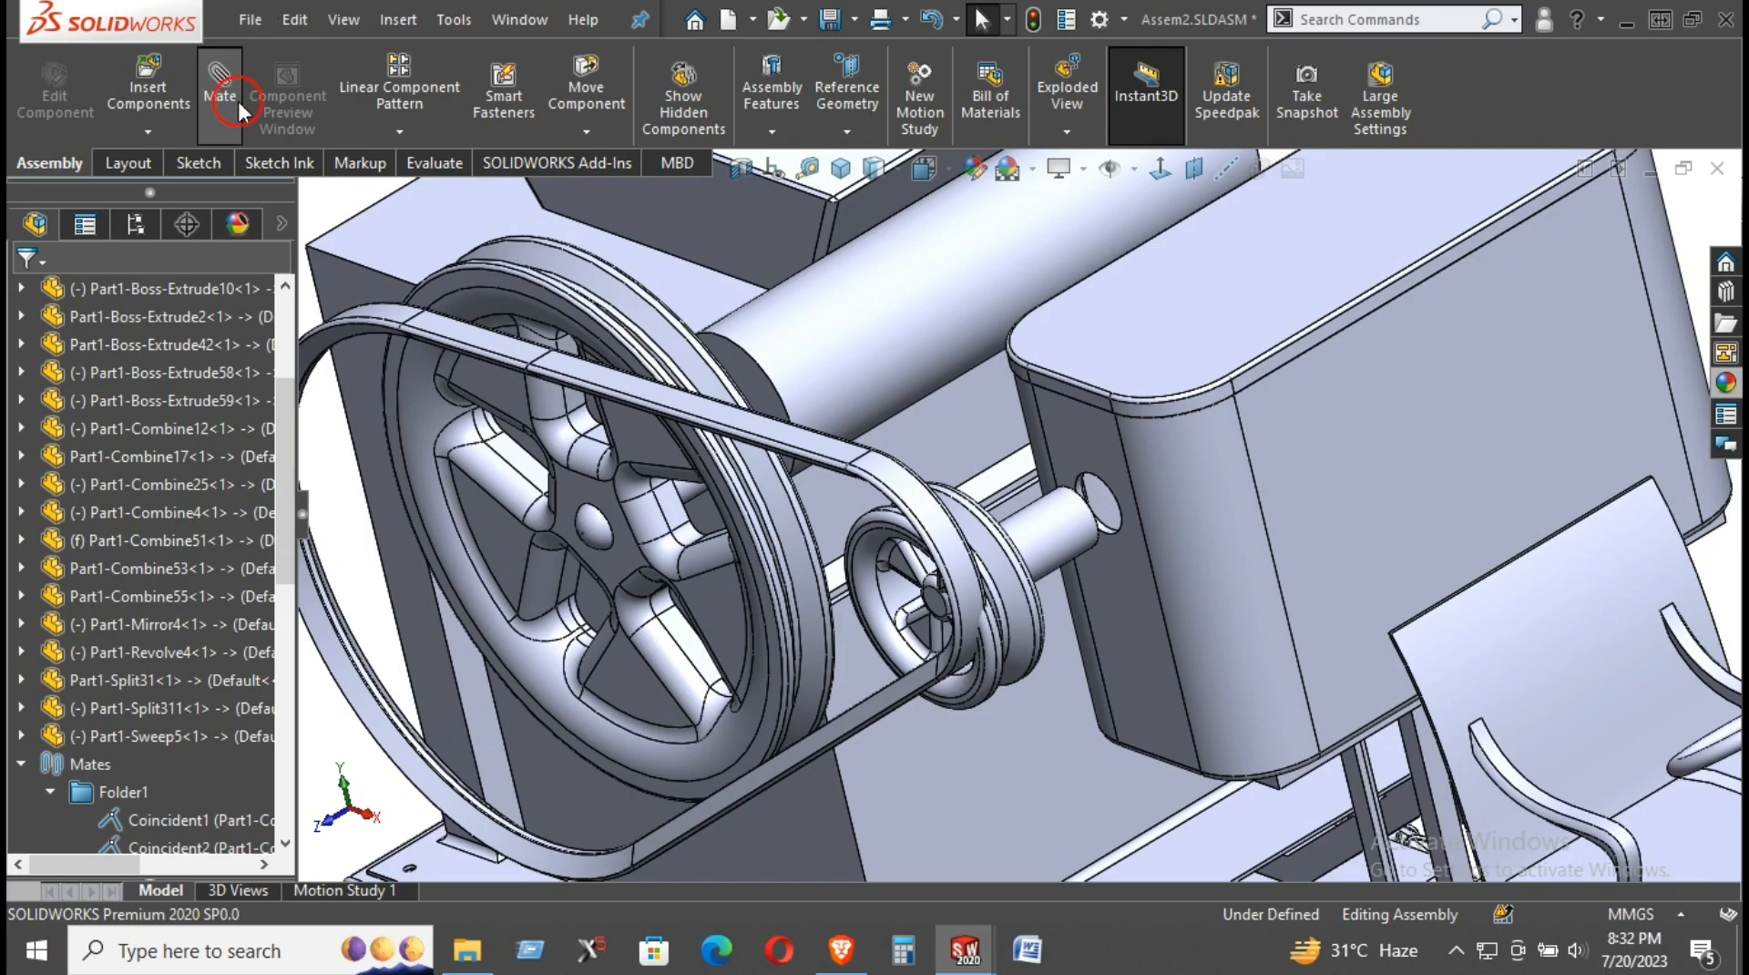
Step: Begin a centered width mate from the advanced mate types
{"action": "scroll", "coordinate": [664, 349], "scroll_direction": "down", "scroll_amount": 2}
{"action": "scroll", "coordinate": [155, 684], "scroll_direction": "down", "scroll_amount": 5}
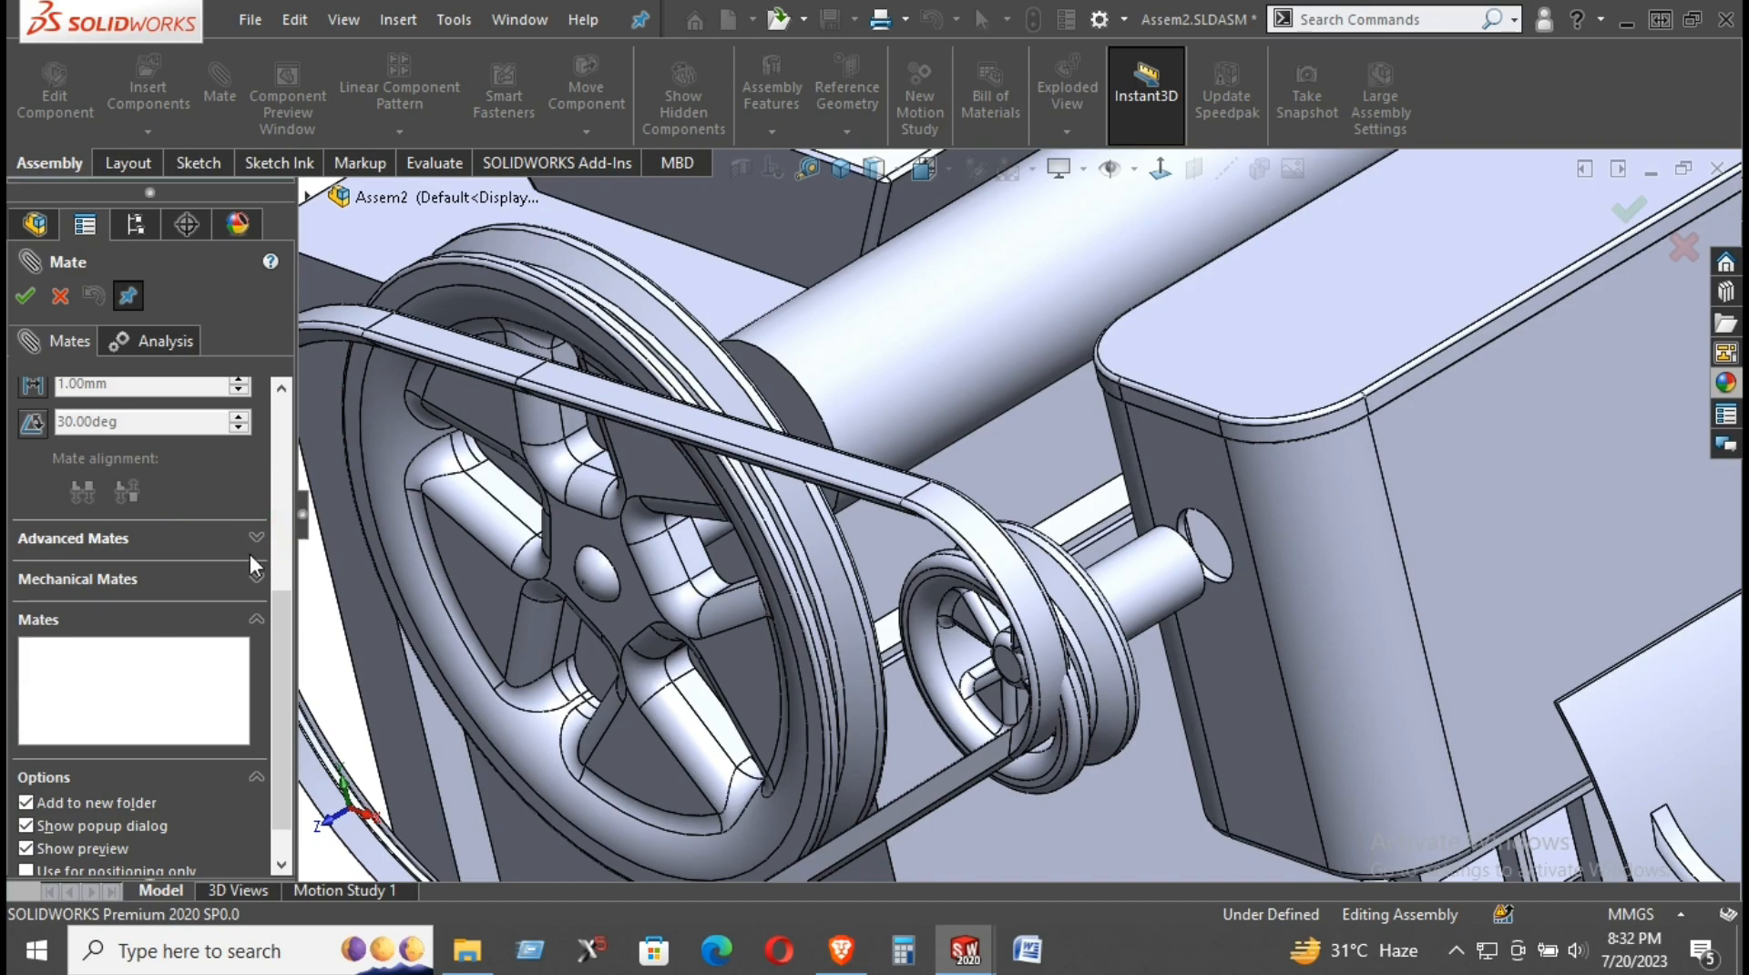
{"action": "left_click", "coordinate": [239, 580]}
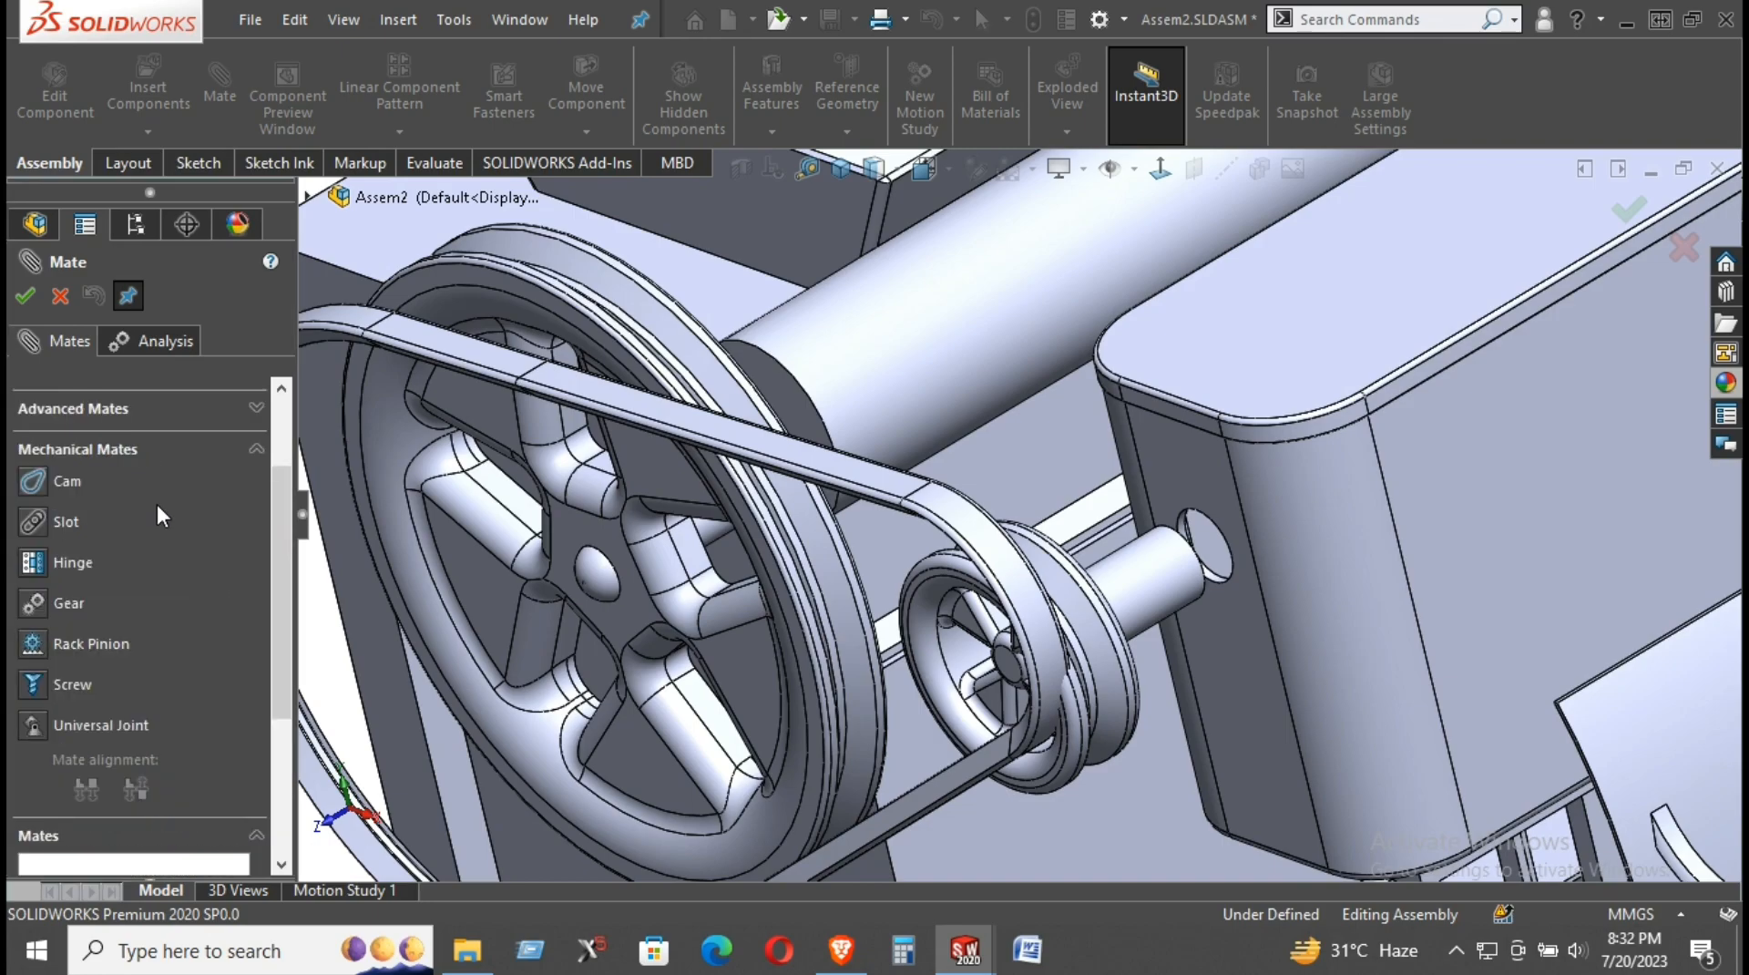
{"action": "scroll", "coordinate": [154, 501], "scroll_direction": "up", "scroll_amount": 3}
{"action": "left_click", "coordinate": [257, 532]}
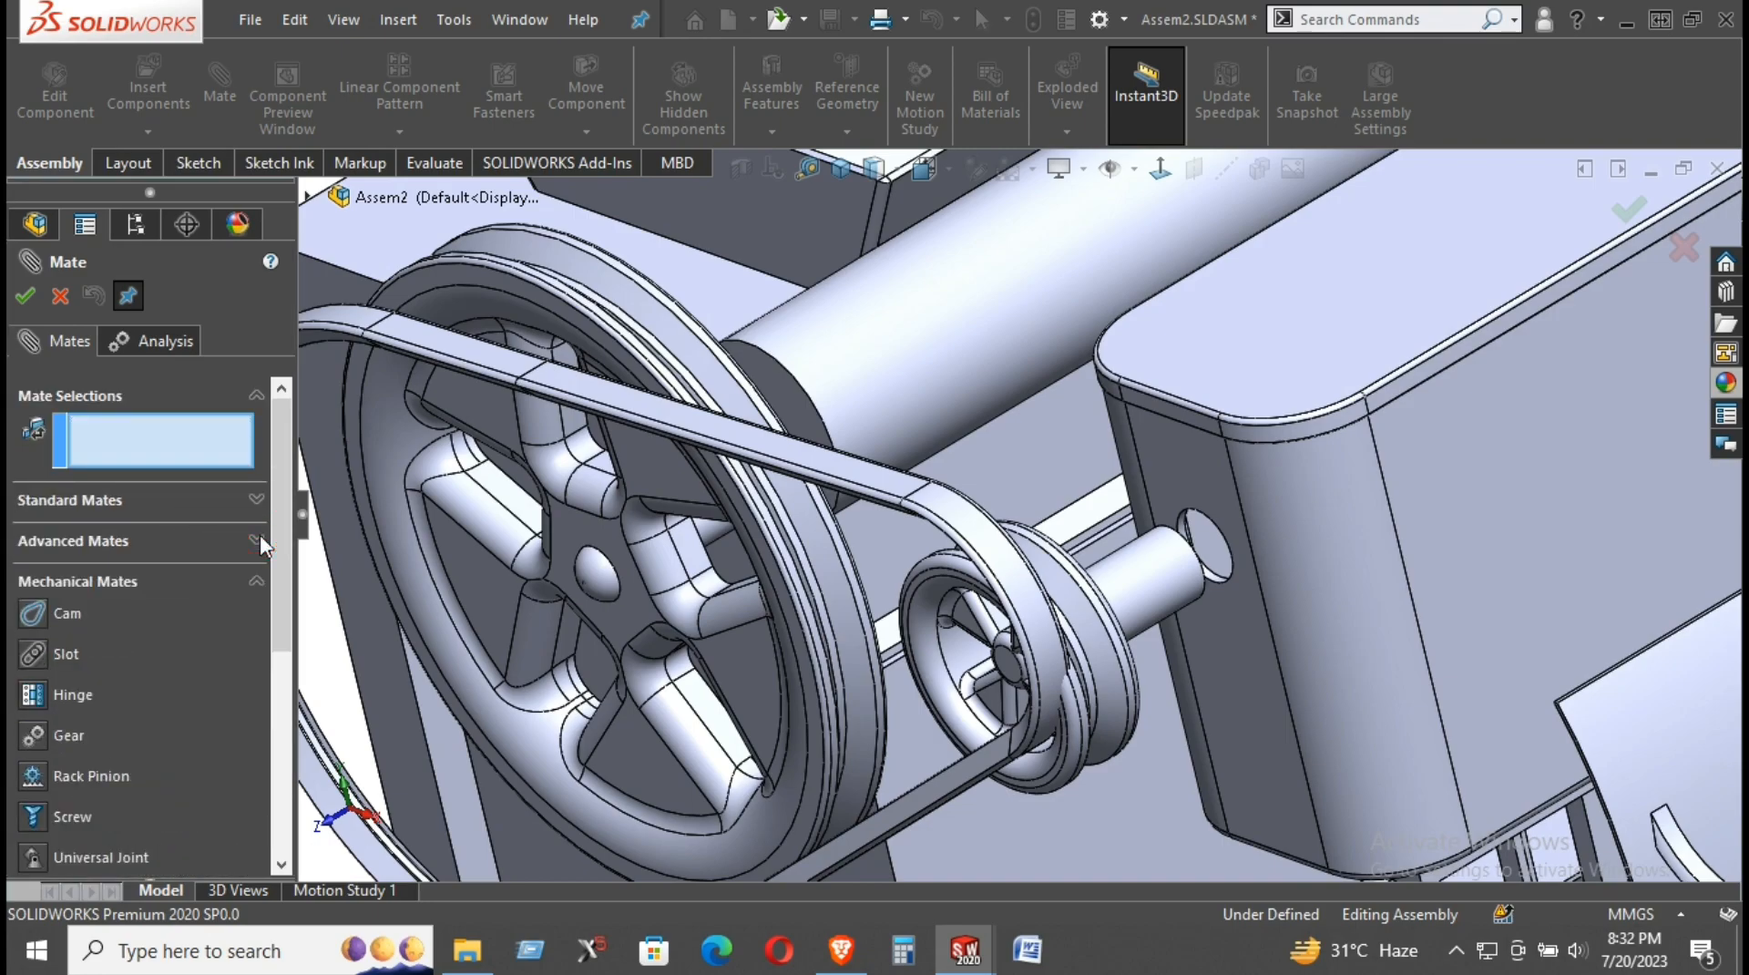
{"action": "left_click", "coordinate": [131, 537]}
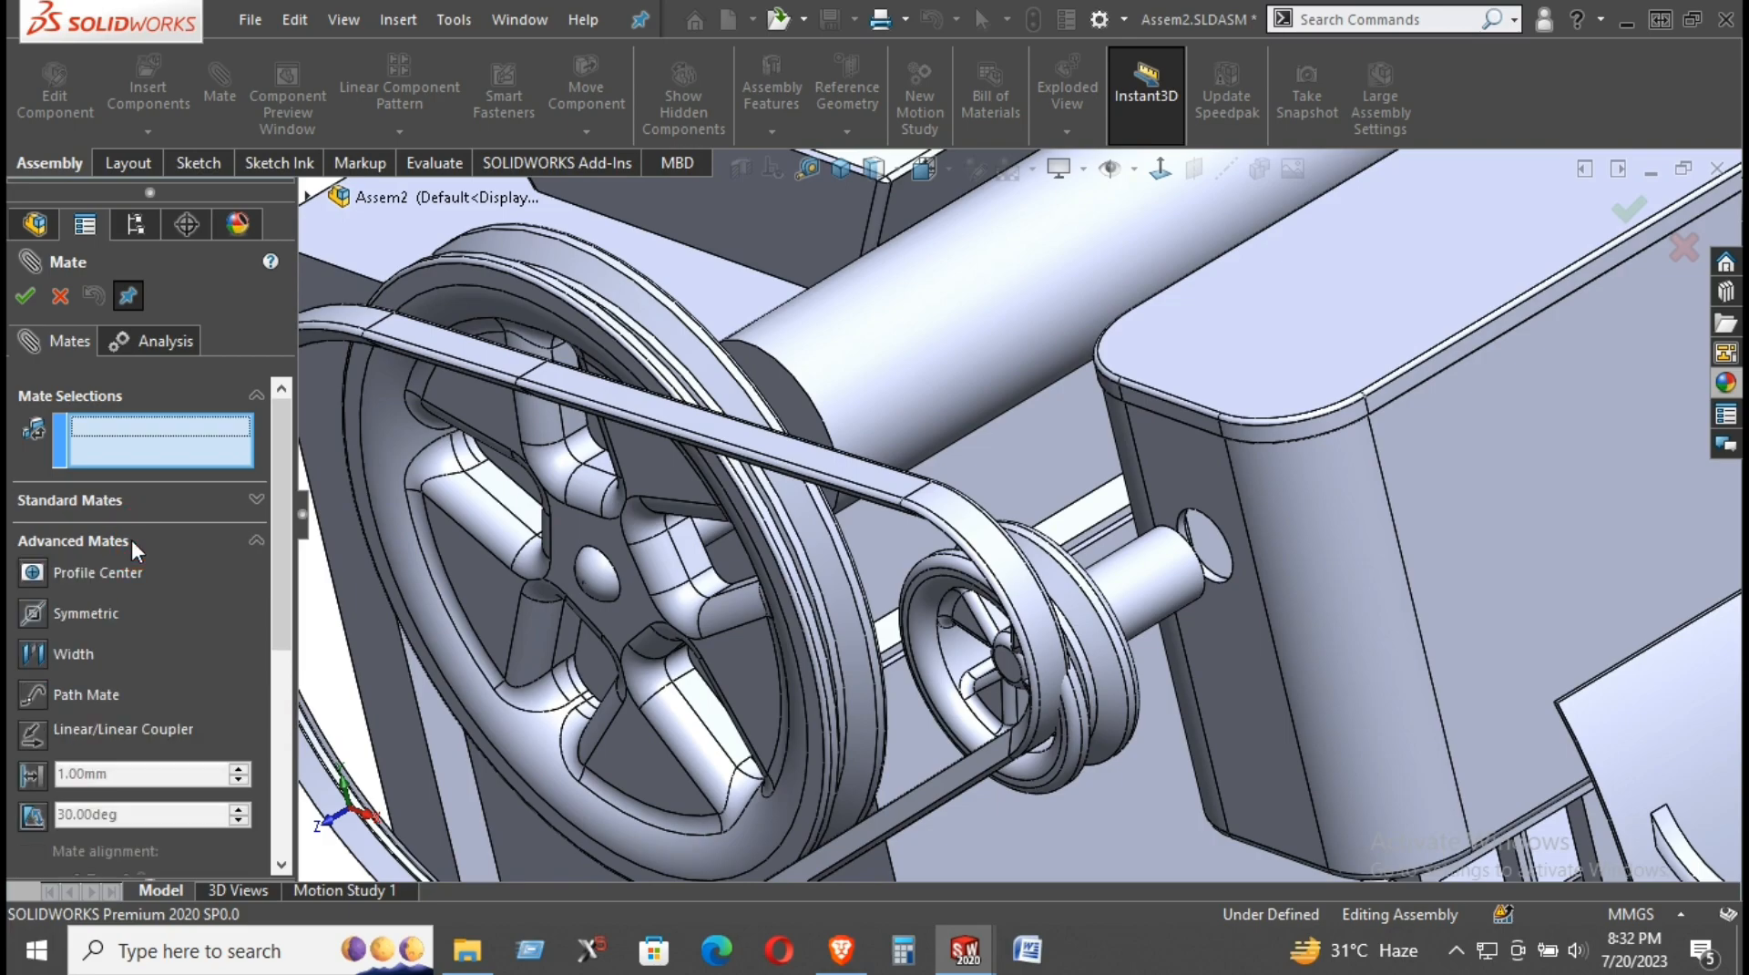
{"action": "left_click", "coordinate": [62, 656]}
Step: Try to set faces of the large pulley and the belt as width references, then cancel the width mate
{"action": "left_click", "coordinate": [664, 334]}
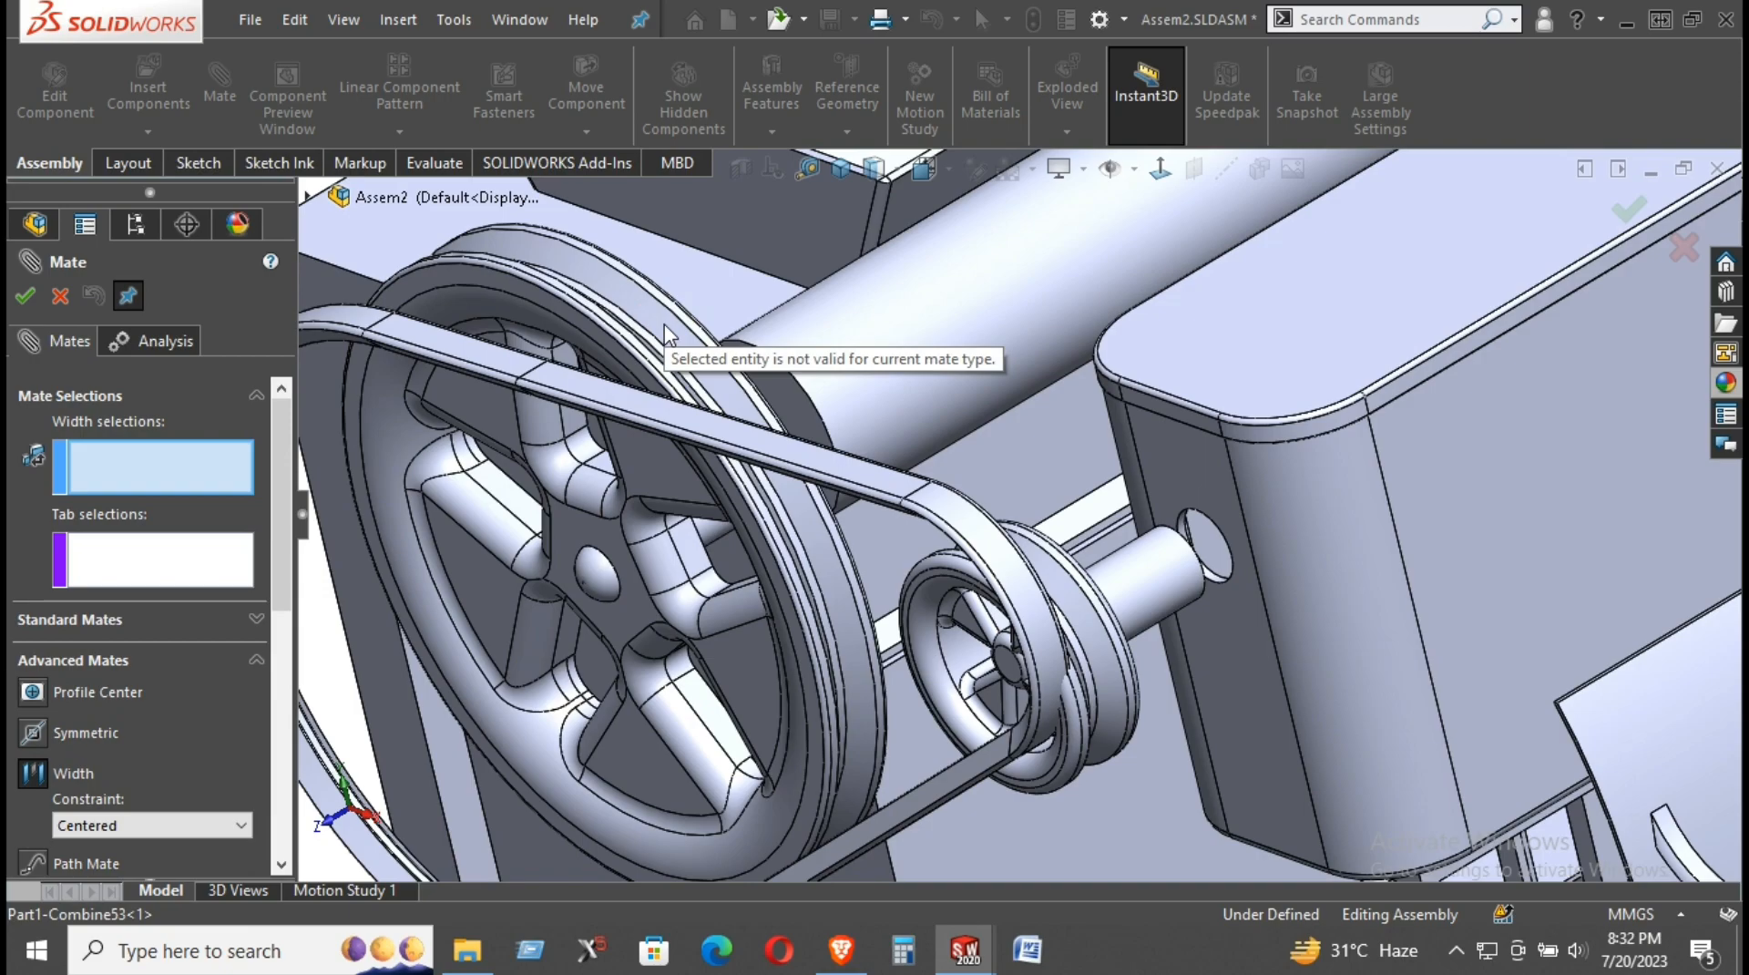
{"action": "middle_click_drag", "start_coordinate": [666, 360], "coordinate": [598, 406]}
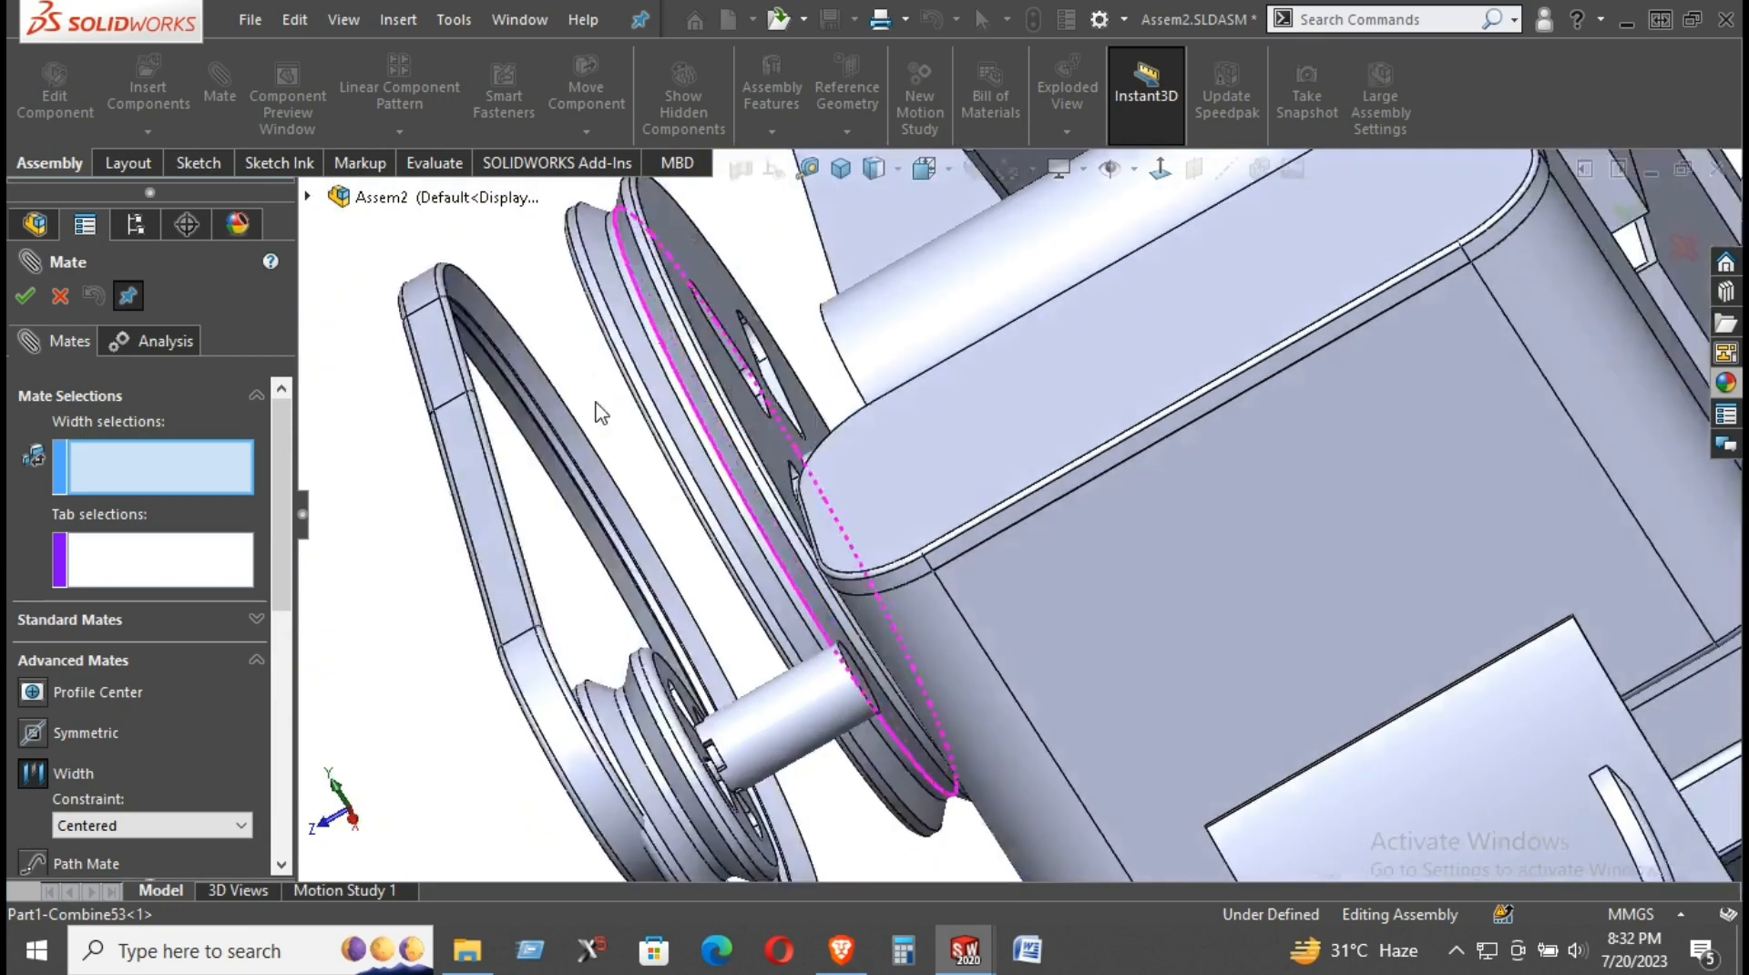
{"action": "left_click", "coordinate": [636, 334]}
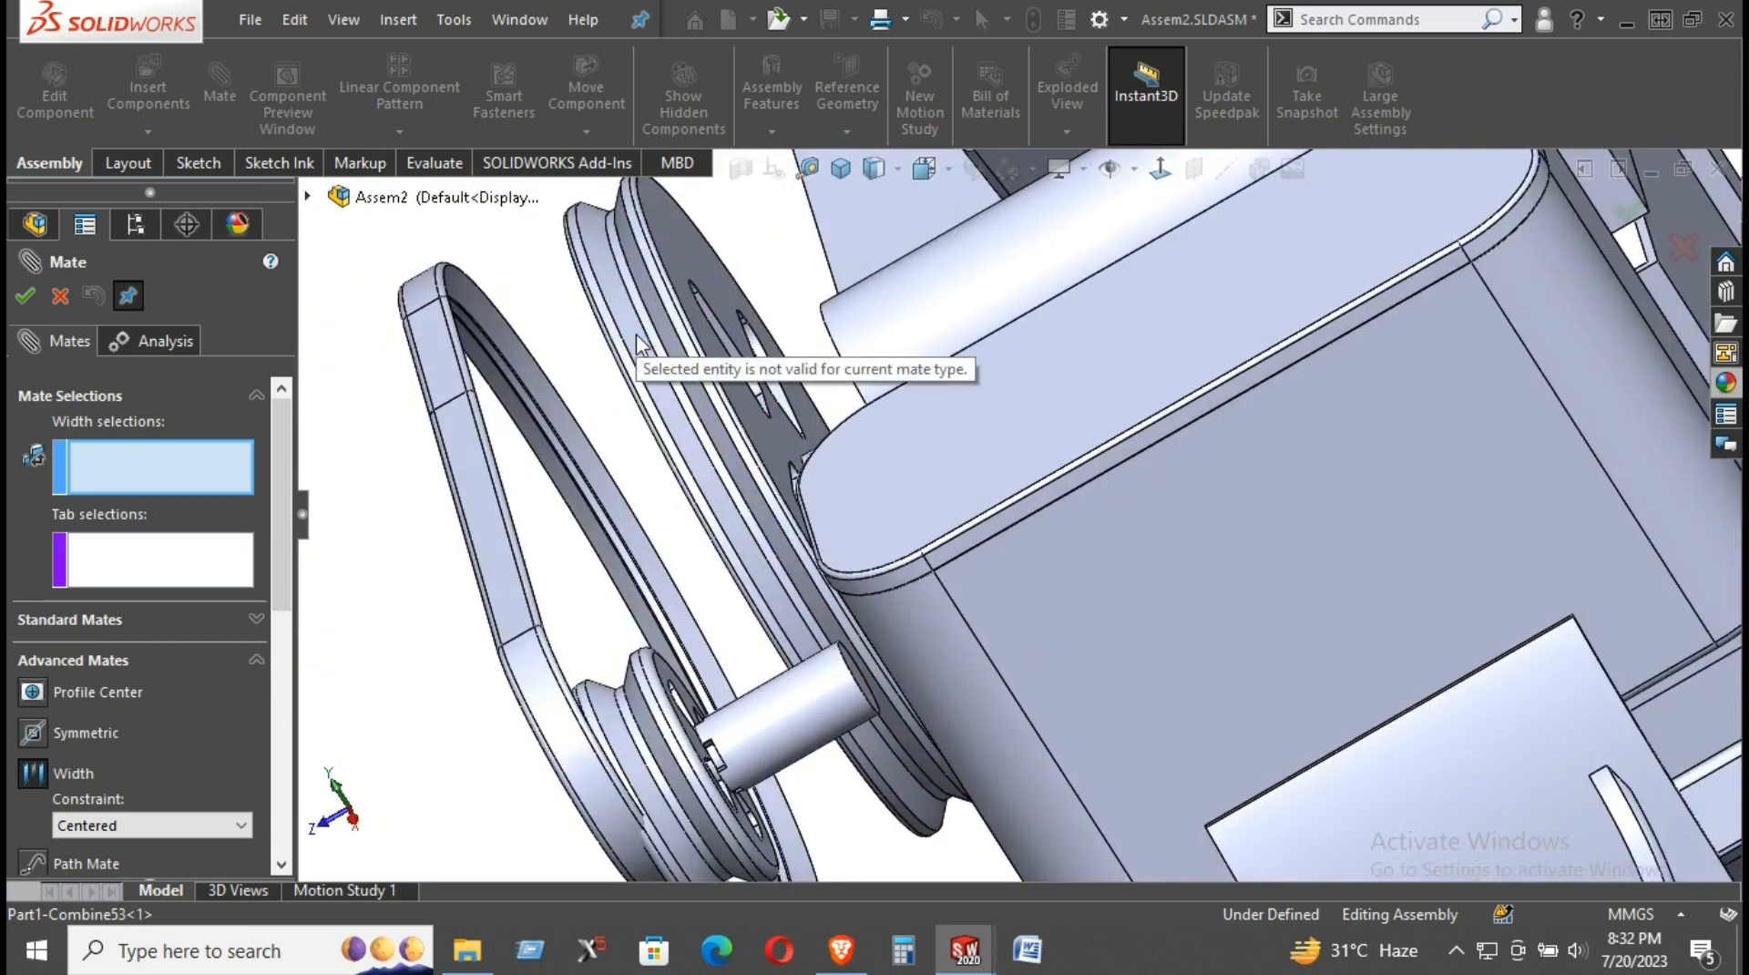
{"action": "left_click", "coordinate": [521, 368]}
{"action": "middle_click_drag", "start_coordinate": [520, 364], "coordinate": [566, 344]}
{"action": "left_click", "coordinate": [497, 359]}
{"action": "scroll", "coordinate": [498, 359], "scroll_direction": "down", "scroll_amount": 3}
{"action": "left_click", "coordinate": [160, 463]}
{"action": "left_click", "coordinate": [507, 358]}
{"action": "left_click", "coordinate": [507, 360]}
{"action": "scroll", "coordinate": [508, 361], "scroll_direction": "up", "scroll_amount": 3}
{"action": "mouse_move", "coordinate": [818, 403]}
{"action": "middle_mouse_down"}
{"action": "mouse_move", "coordinate": [847, 360]}
{"action": "mouse_move", "coordinate": [819, 419]}
{"action": "middle_mouse_up"}
{"action": "left_click", "coordinate": [922, 426]}
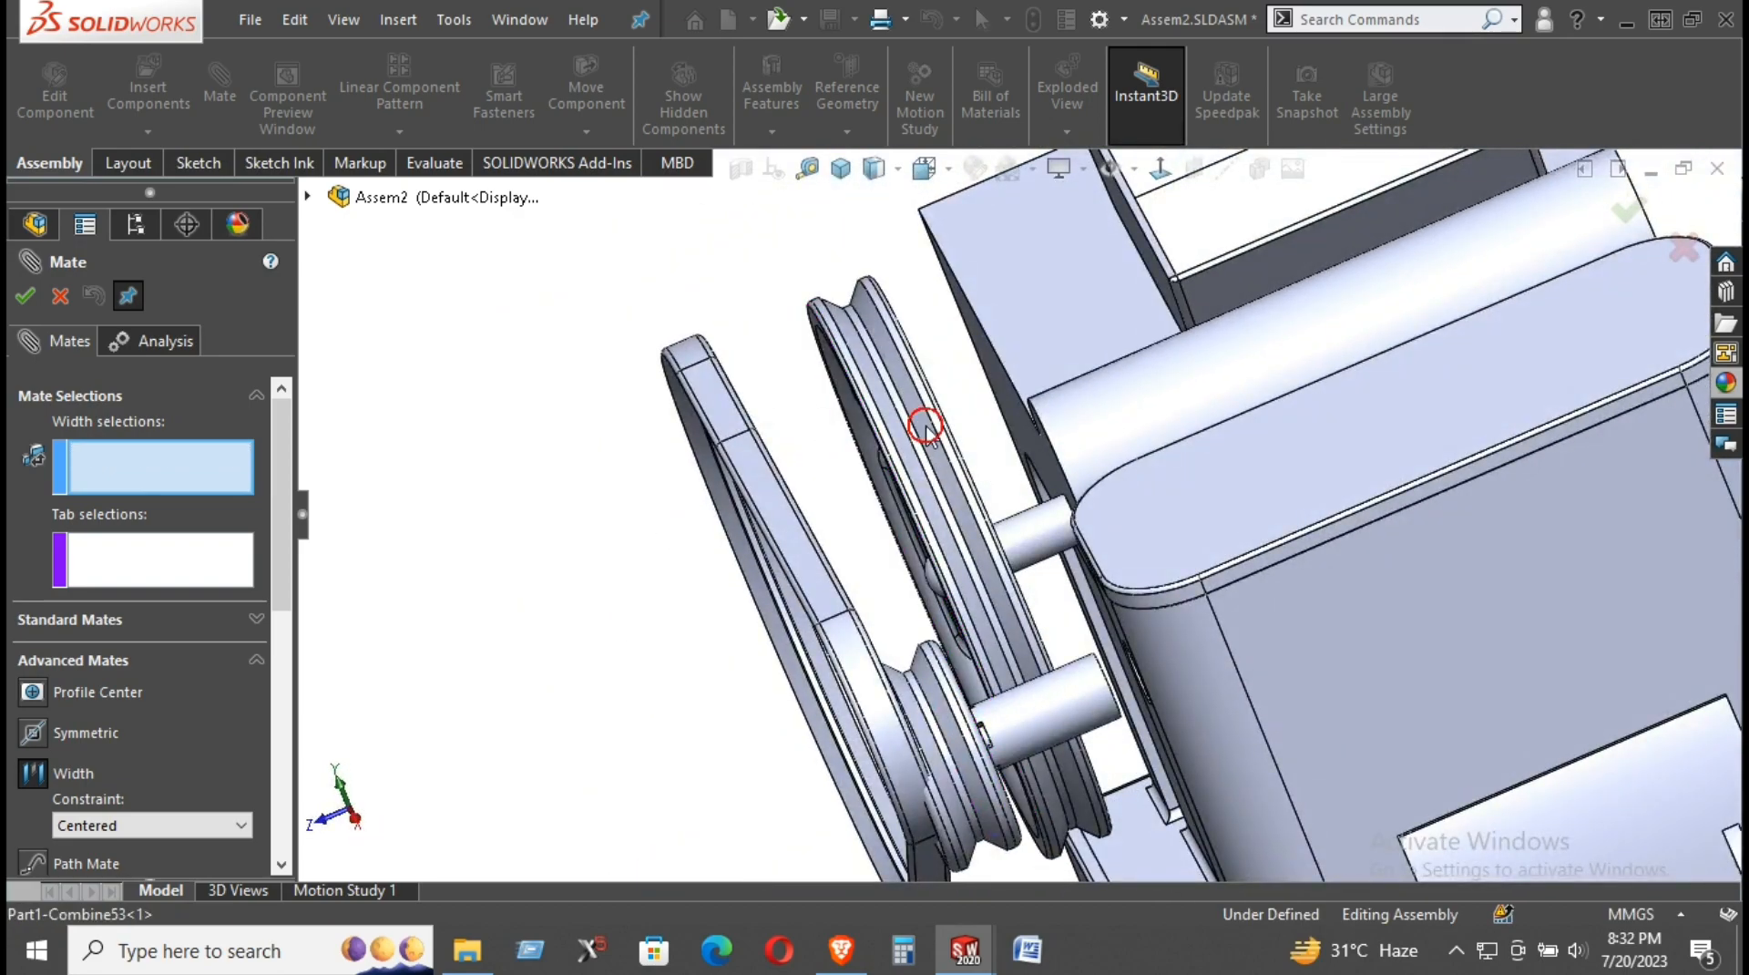
{"action": "left_click", "coordinate": [60, 296]}
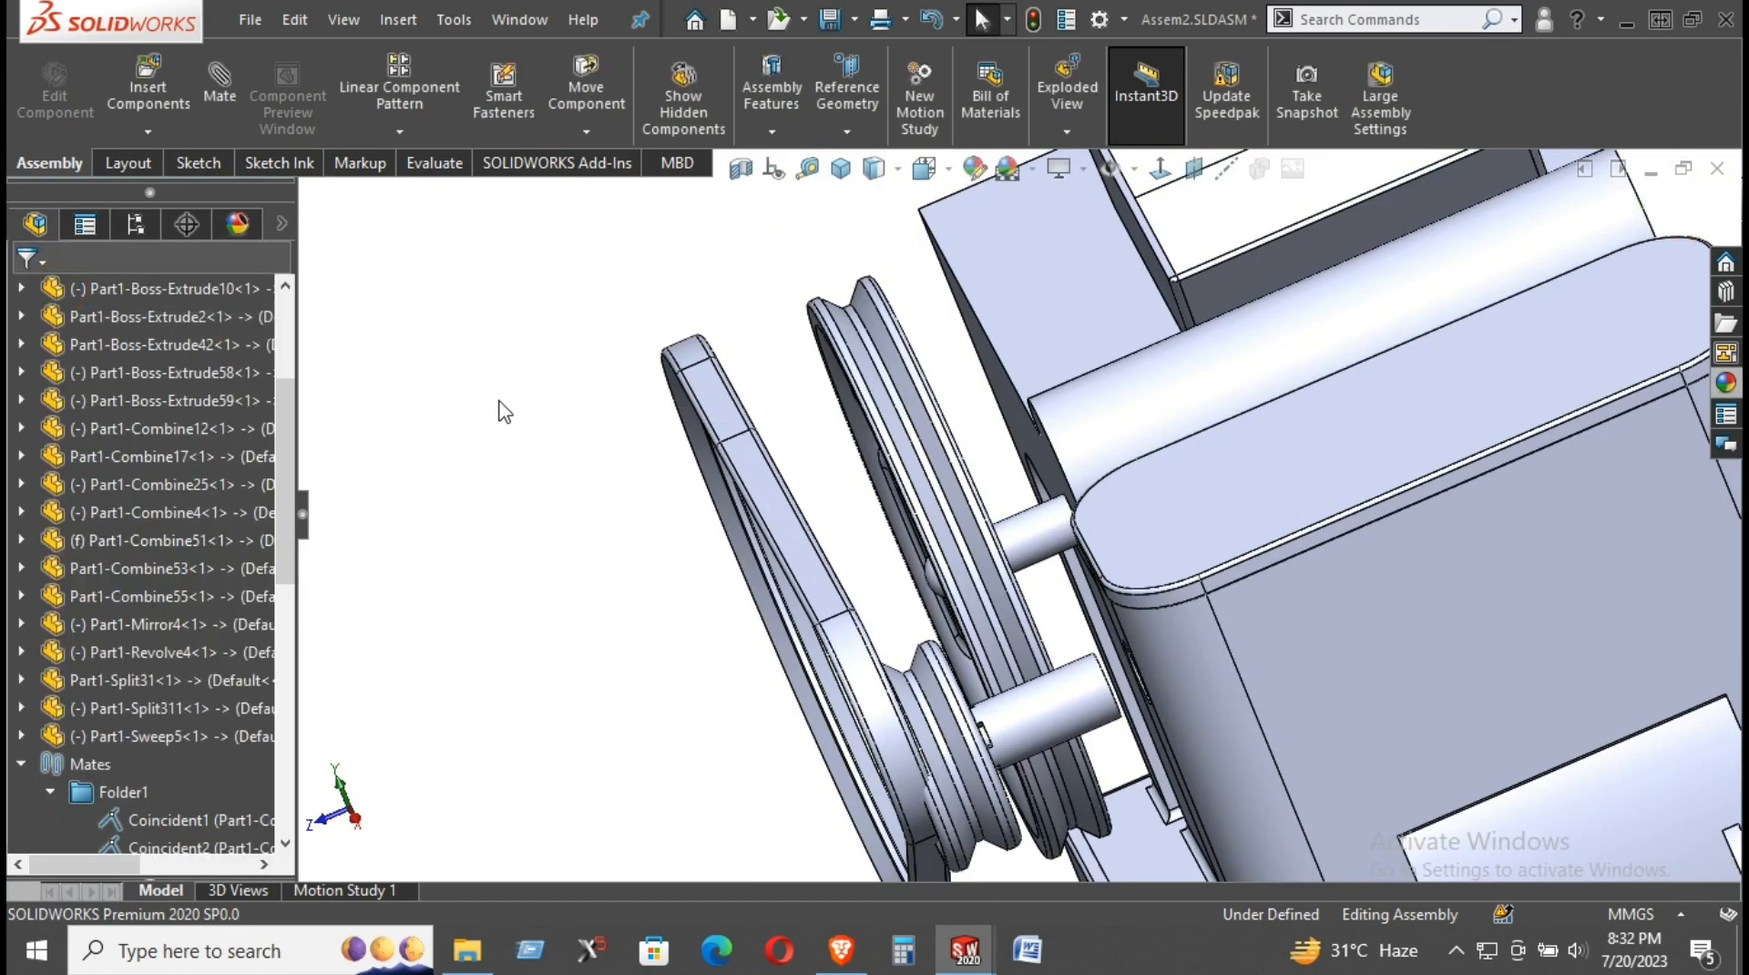
Step: Turn on the display of temporary axes for the assembly
{"action": "scroll", "coordinate": [1011, 447], "scroll_direction": "up", "scroll_amount": 3}
{"action": "scroll", "coordinate": [1105, 463], "scroll_direction": "down", "scroll_amount": 2}
{"action": "middle_click_drag", "start_coordinate": [1105, 463], "coordinate": [1180, 401]}
{"action": "scroll", "coordinate": [641, 499], "scroll_direction": "down", "scroll_amount": 3}
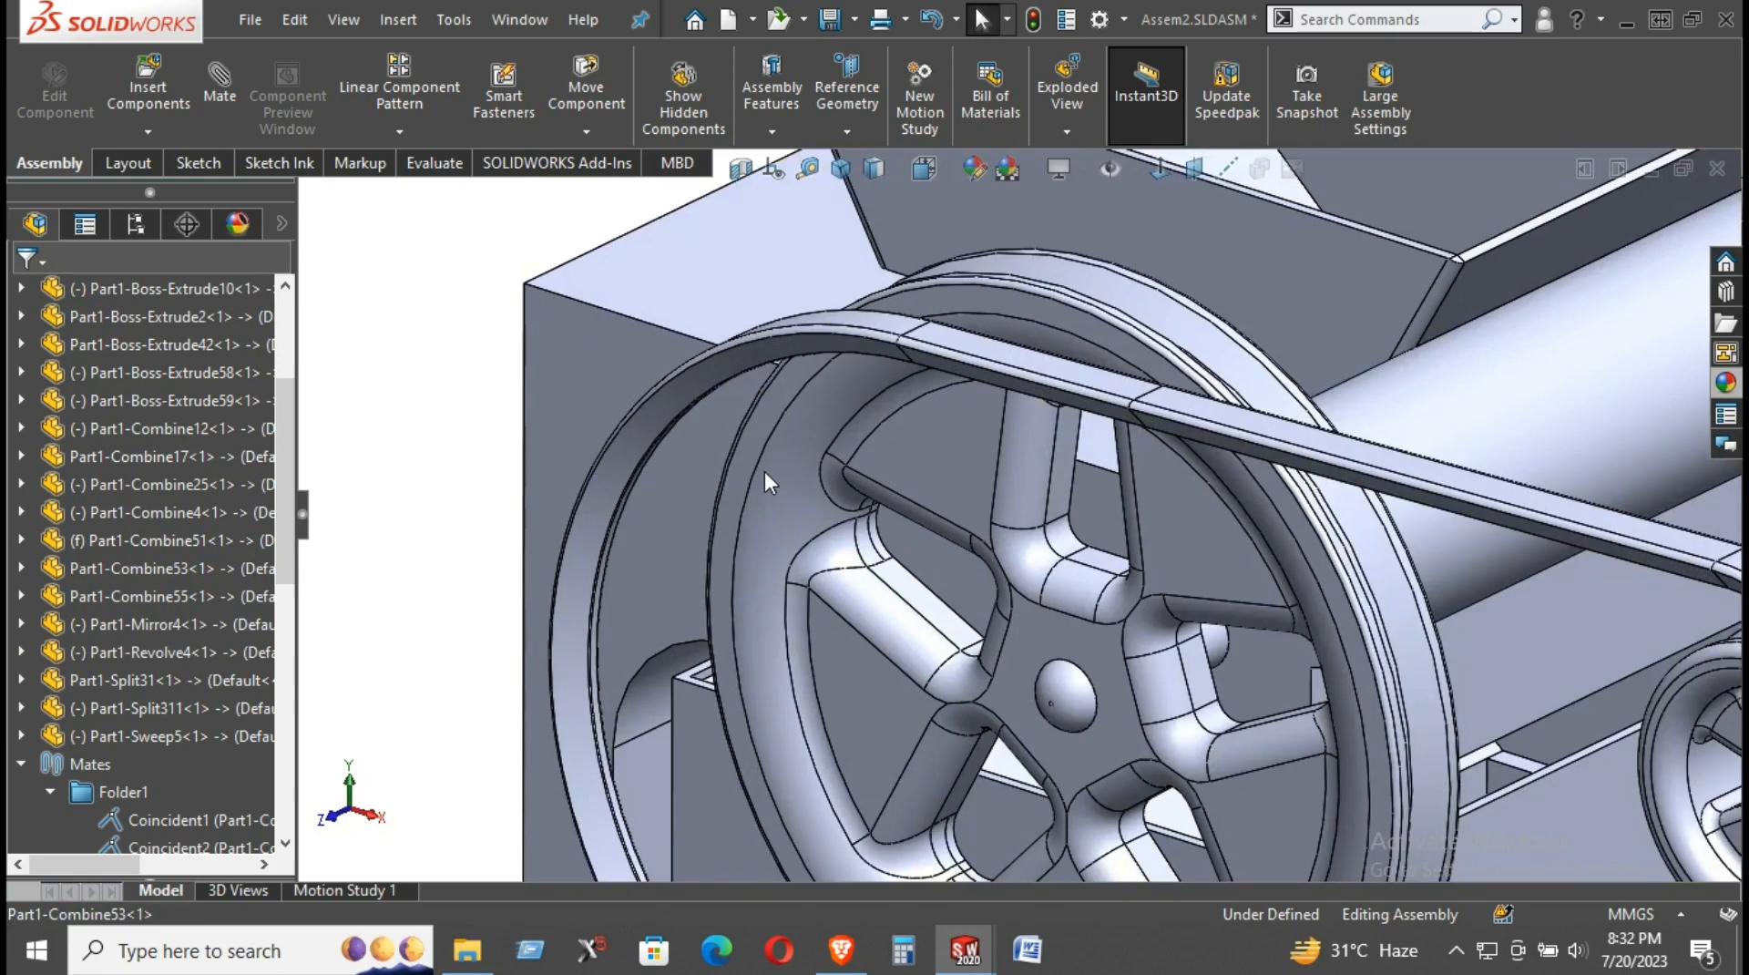
{"action": "left_click", "coordinate": [1139, 175]}
{"action": "left_click", "coordinate": [1149, 237]}
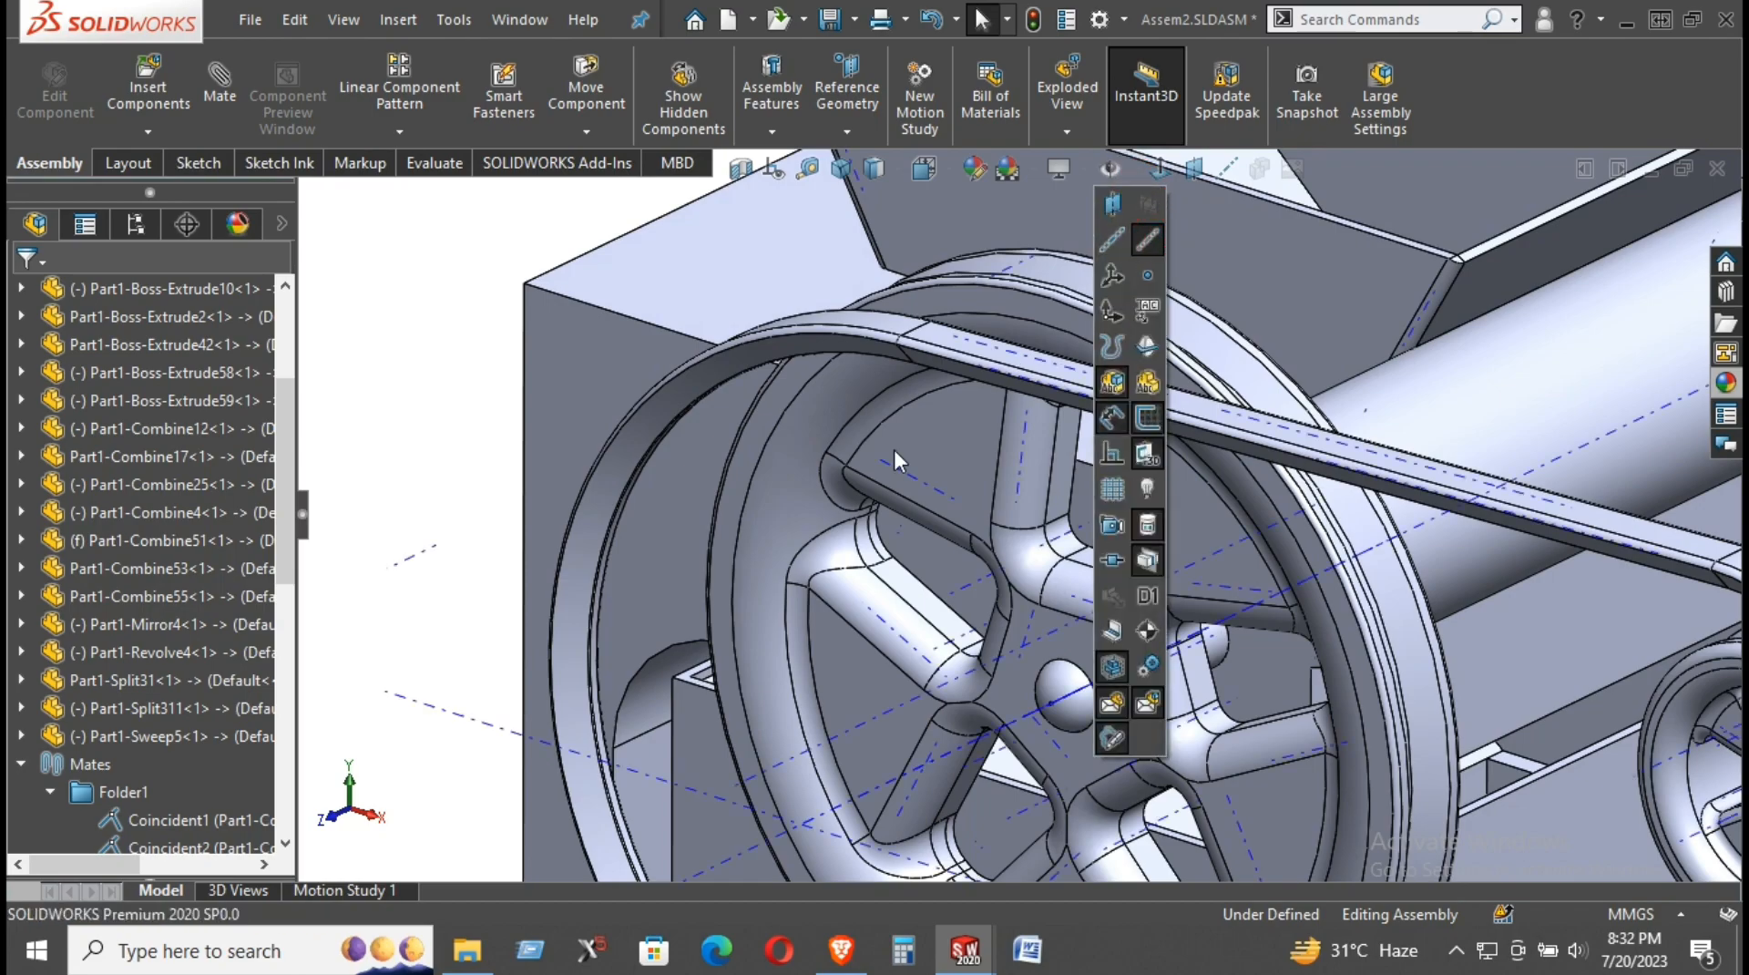
Step: Examine the temporary axes around the belt and the large pulley's groove for usable mate references
{"action": "scroll", "coordinate": [780, 543], "scroll_direction": "up", "scroll_amount": 3}
{"action": "middle_click_drag", "start_coordinate": [780, 543], "coordinate": [1191, 523]}
{"action": "scroll", "coordinate": [1079, 536], "scroll_direction": "up", "scroll_amount": 3}
{"action": "scroll", "coordinate": [1020, 529], "scroll_direction": "up", "scroll_amount": 2}
{"action": "middle_click_drag", "start_coordinate": [875, 529], "coordinate": [1140, 644]}
{"action": "scroll", "coordinate": [886, 483], "scroll_direction": "down", "scroll_amount": 5}
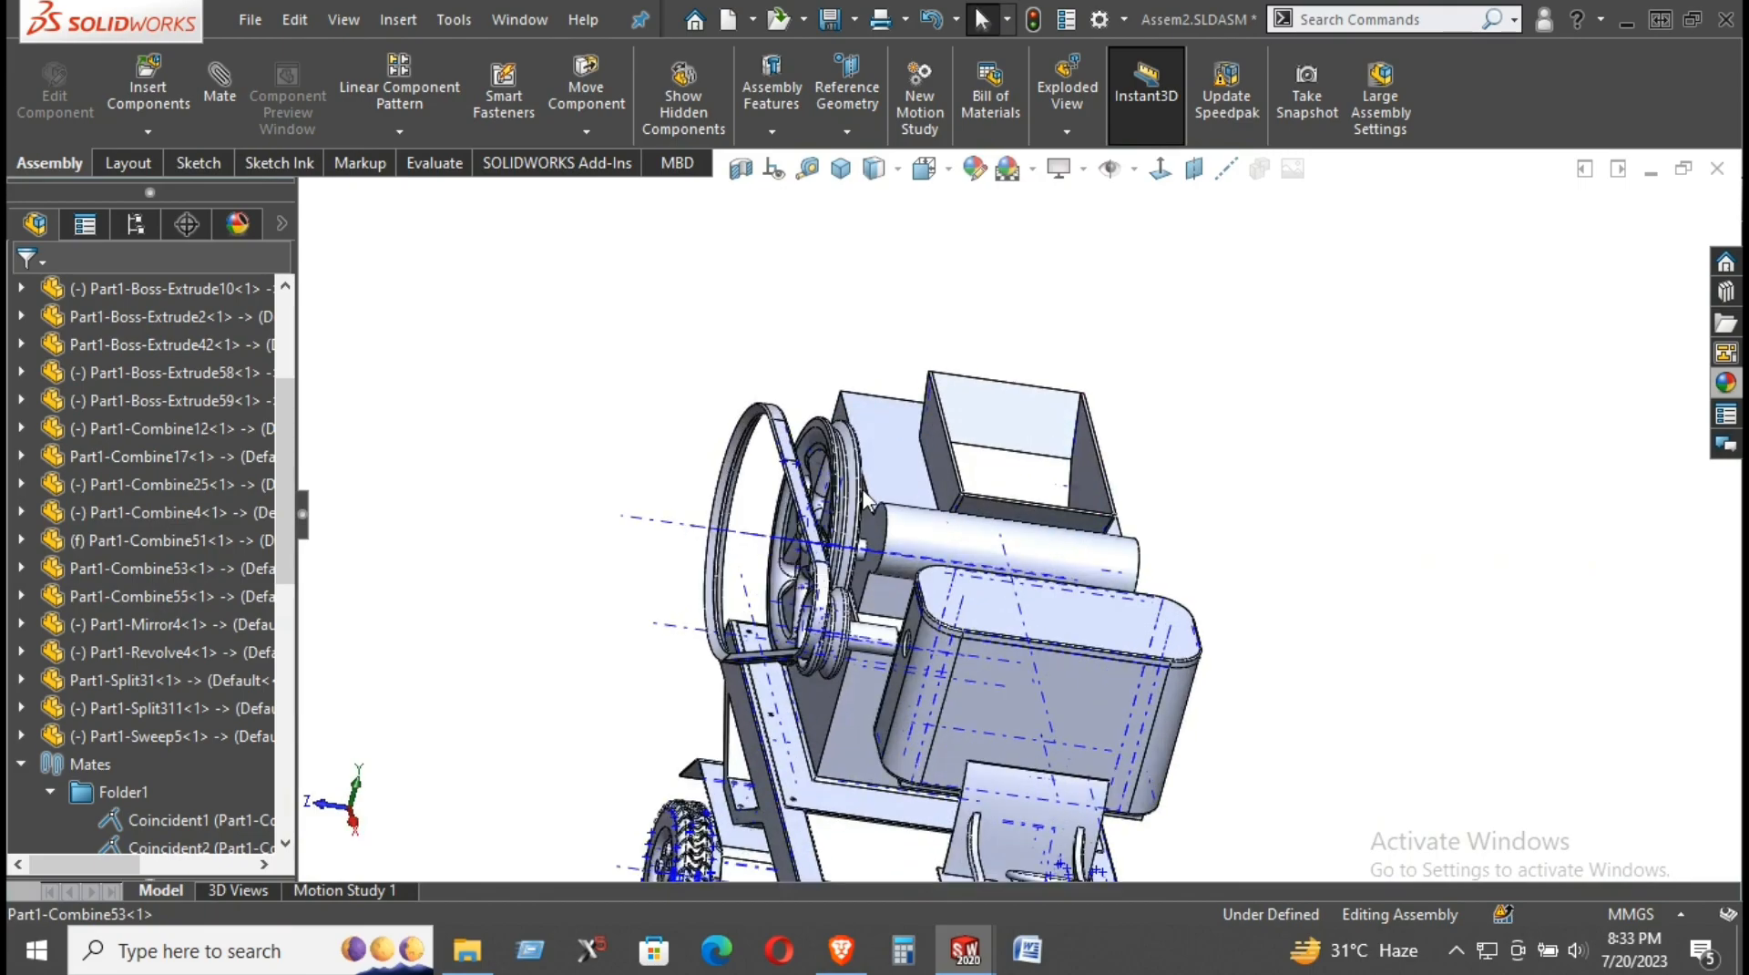
{"action": "scroll", "coordinate": [890, 492], "scroll_direction": "down", "scroll_amount": 2}
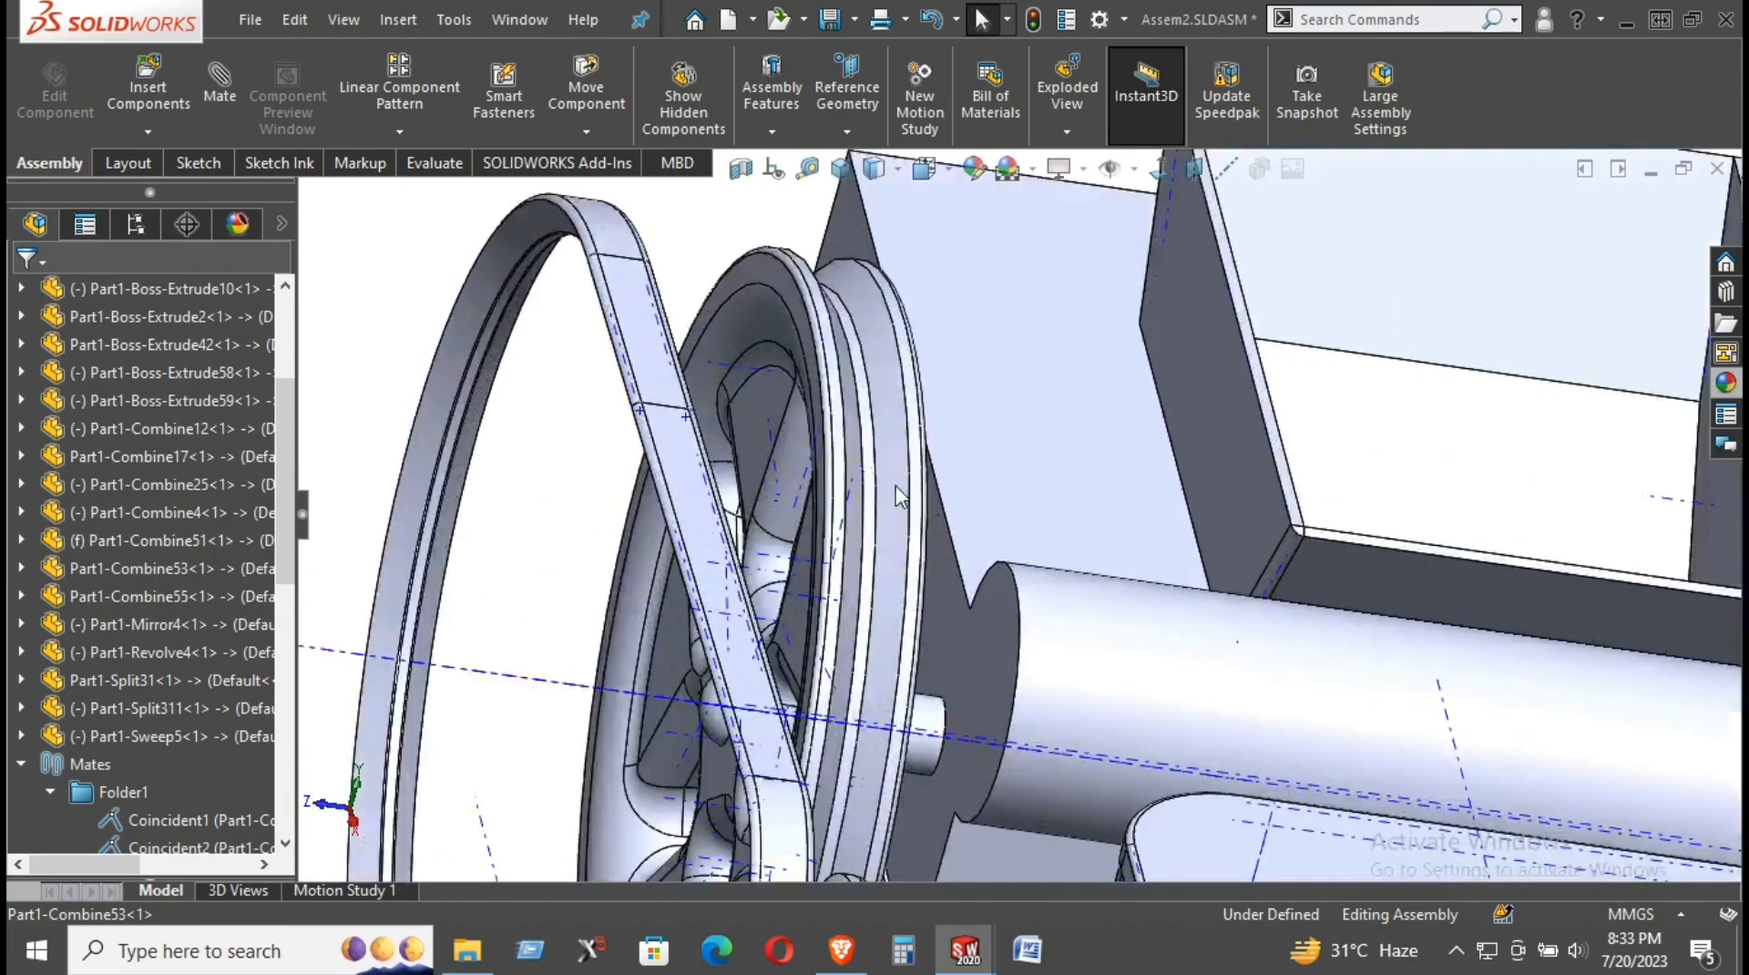
{"action": "middle_click_drag", "start_coordinate": [888, 467], "coordinate": [1014, 383]}
{"action": "scroll", "coordinate": [817, 493], "scroll_direction": "down", "scroll_amount": 2}
{"action": "scroll", "coordinate": [864, 415], "scroll_direction": "down", "scroll_amount": 3}
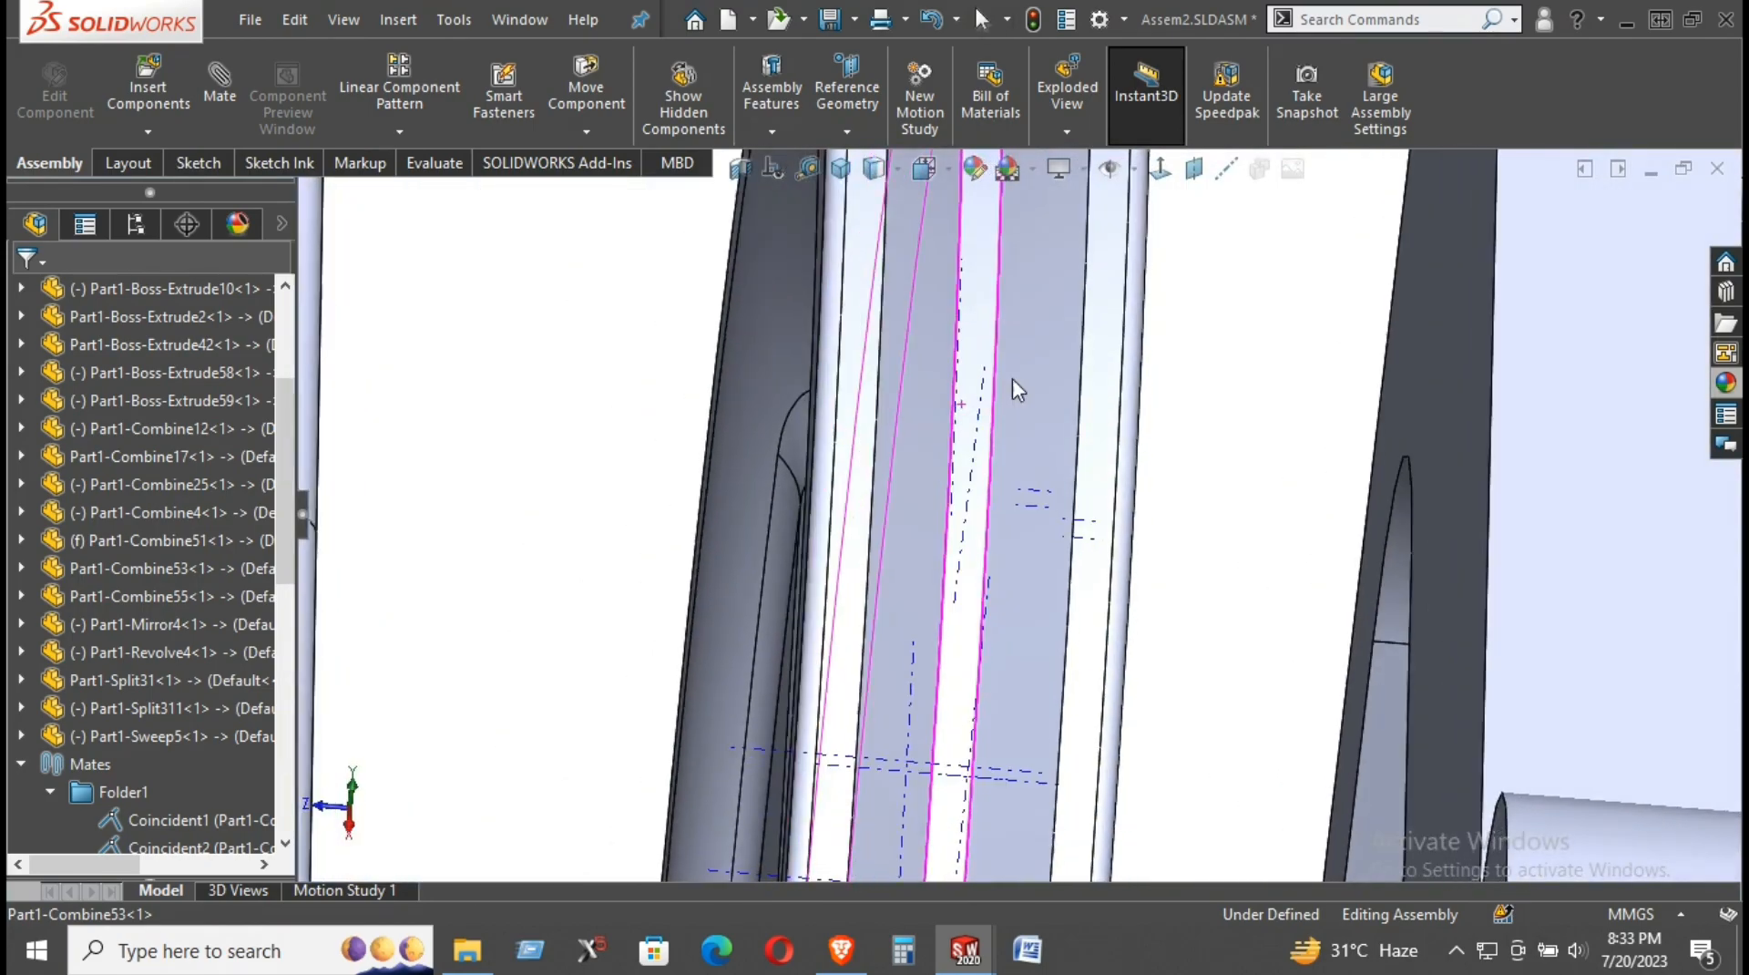
Step: Show the machine from the top and examine the belt's position relative to the large pulley's groove
{"action": "left_click", "coordinate": [1031, 171]}
{"action": "left_click", "coordinate": [926, 169]}
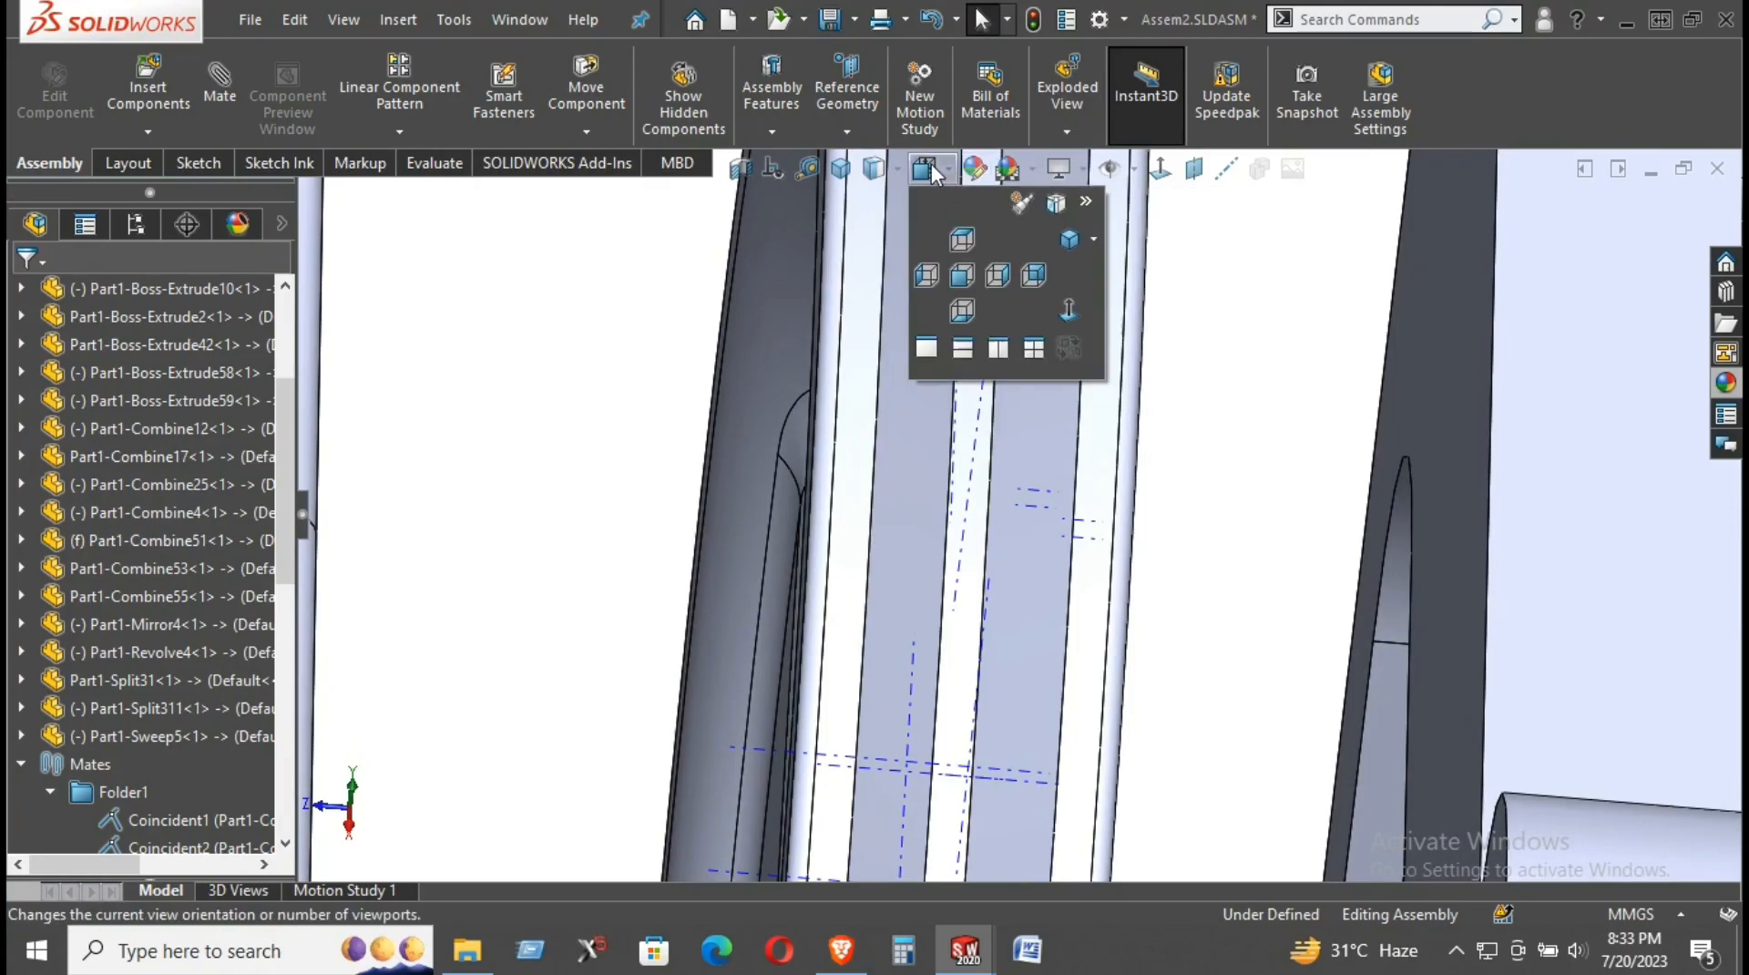
{"action": "left_click", "coordinate": [962, 238]}
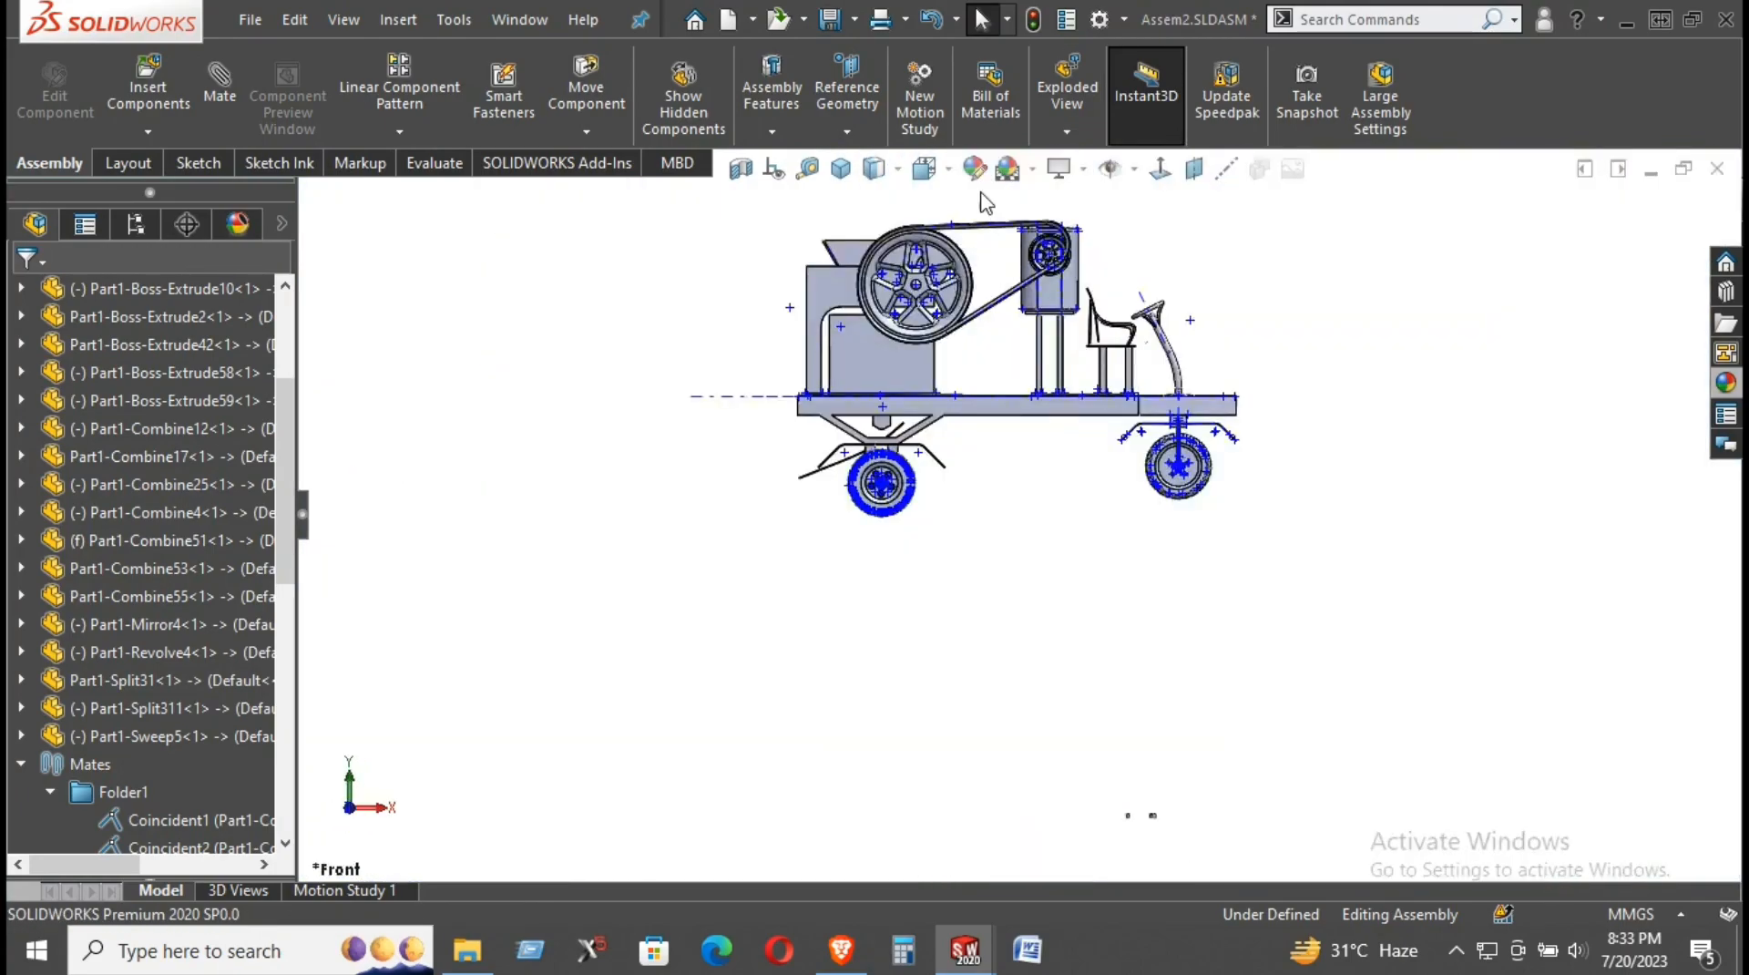
{"action": "left_click", "coordinate": [930, 169]}
{"action": "left_click", "coordinate": [961, 235]}
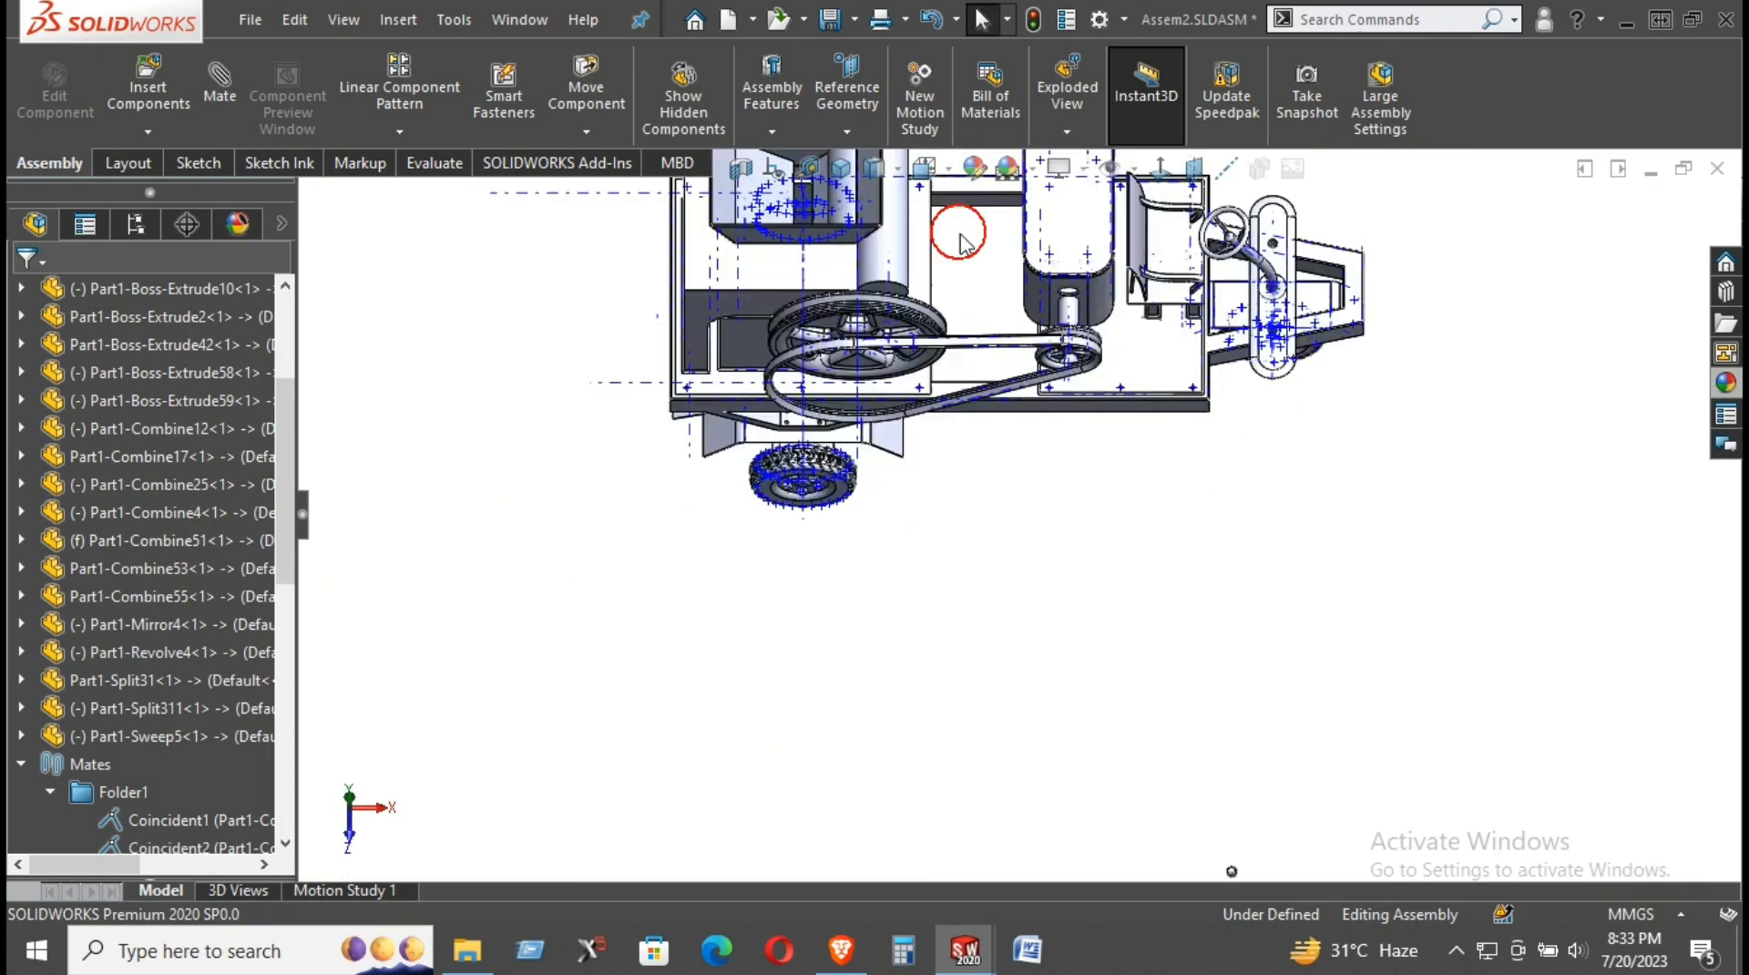
{"action": "scroll", "coordinate": [875, 558], "scroll_direction": "down", "scroll_amount": 5}
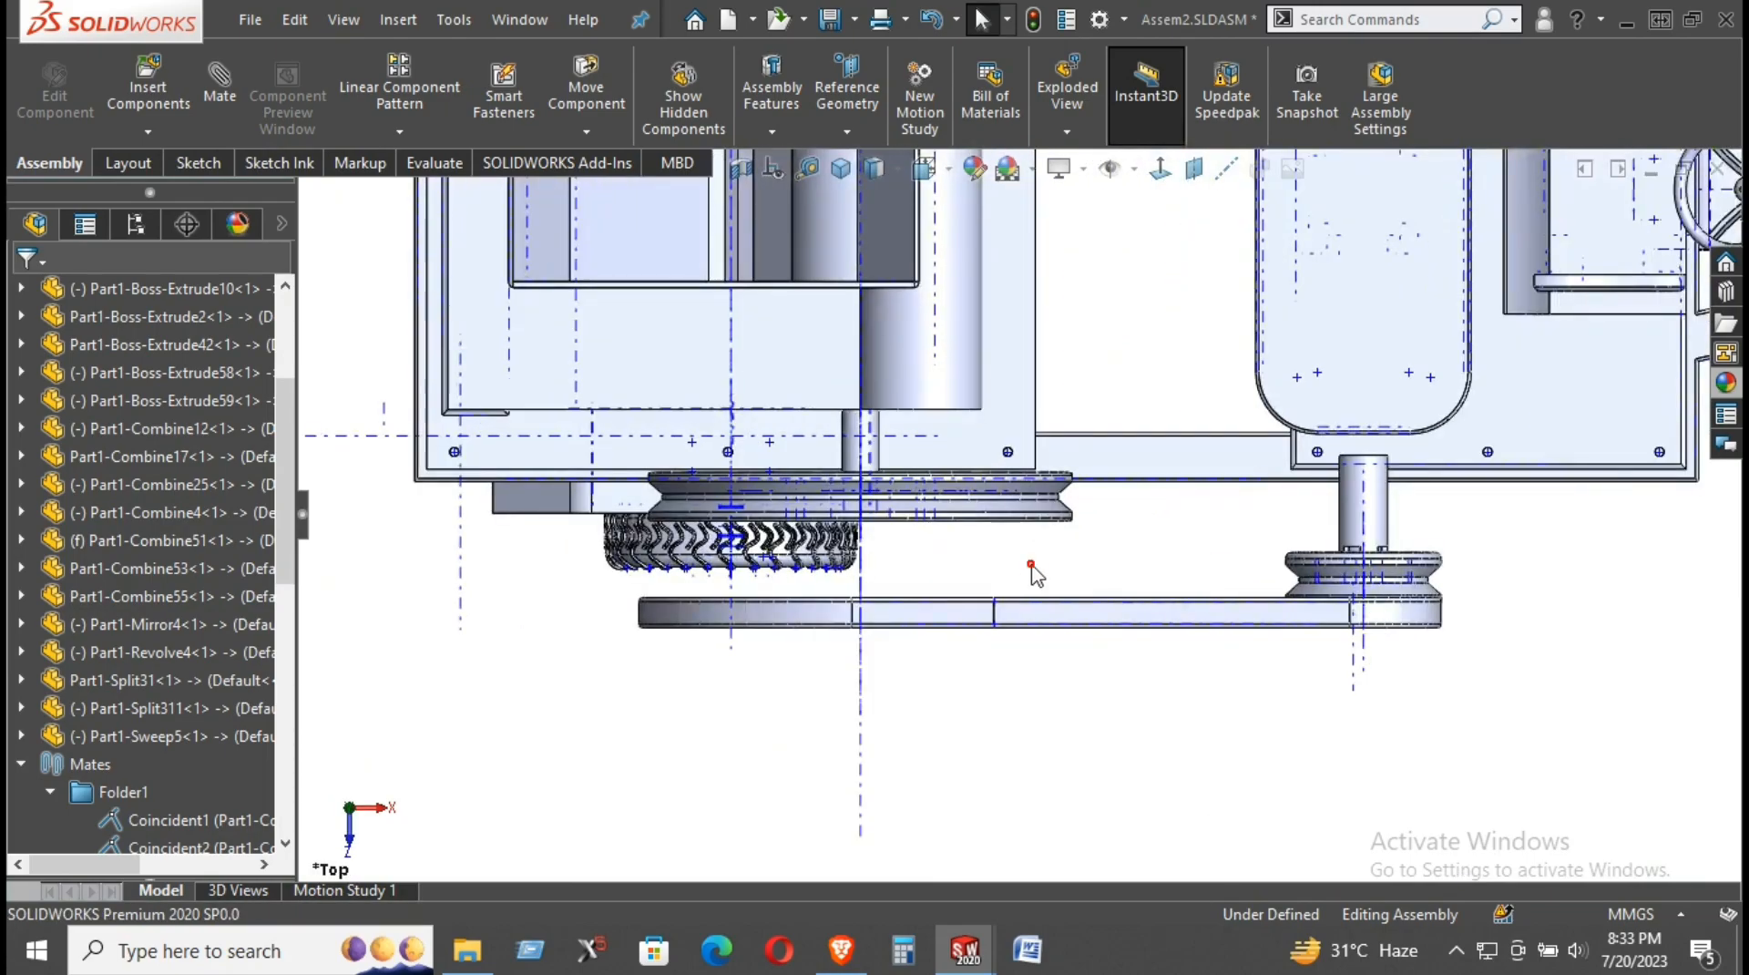
{"action": "scroll", "coordinate": [904, 570], "scroll_direction": "down", "scroll_amount": 4}
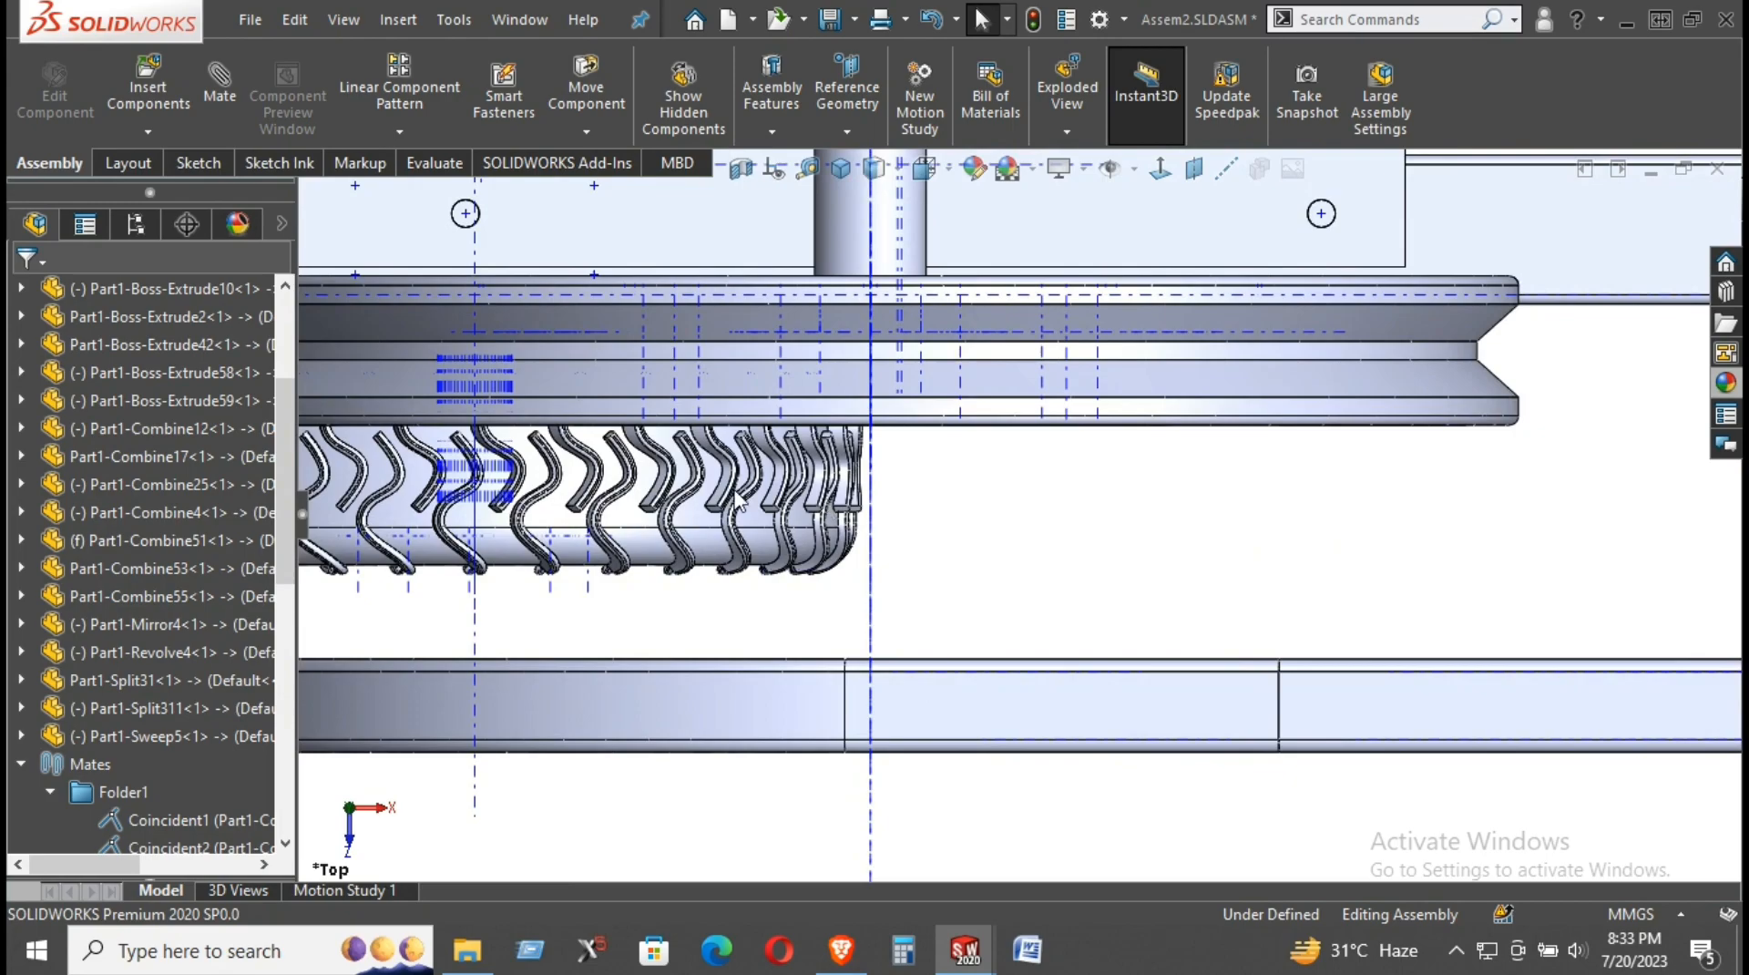
{"action": "scroll", "coordinate": [738, 500], "scroll_direction": "up", "scroll_amount": 3}
{"action": "scroll", "coordinate": [1317, 437], "scroll_direction": "down", "scroll_amount": 4}
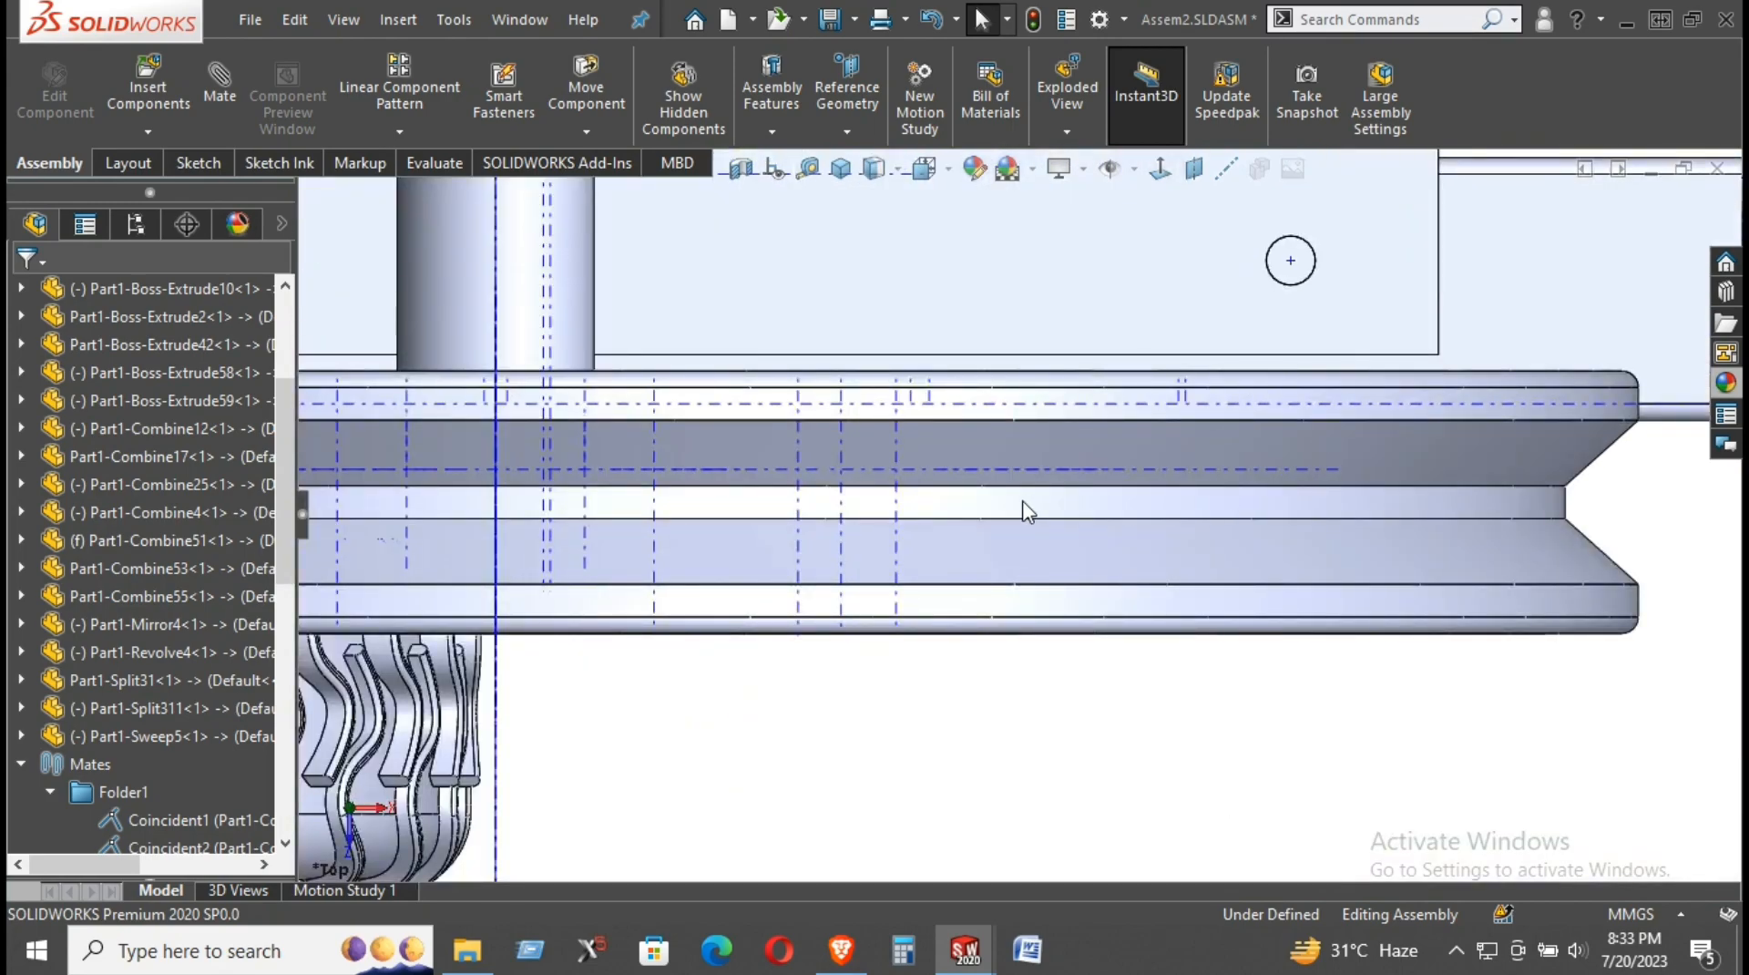
{"action": "scroll", "coordinate": [925, 508], "scroll_direction": "up", "scroll_amount": 3}
{"action": "scroll", "coordinate": [724, 533], "scroll_direction": "down", "scroll_amount": 3}
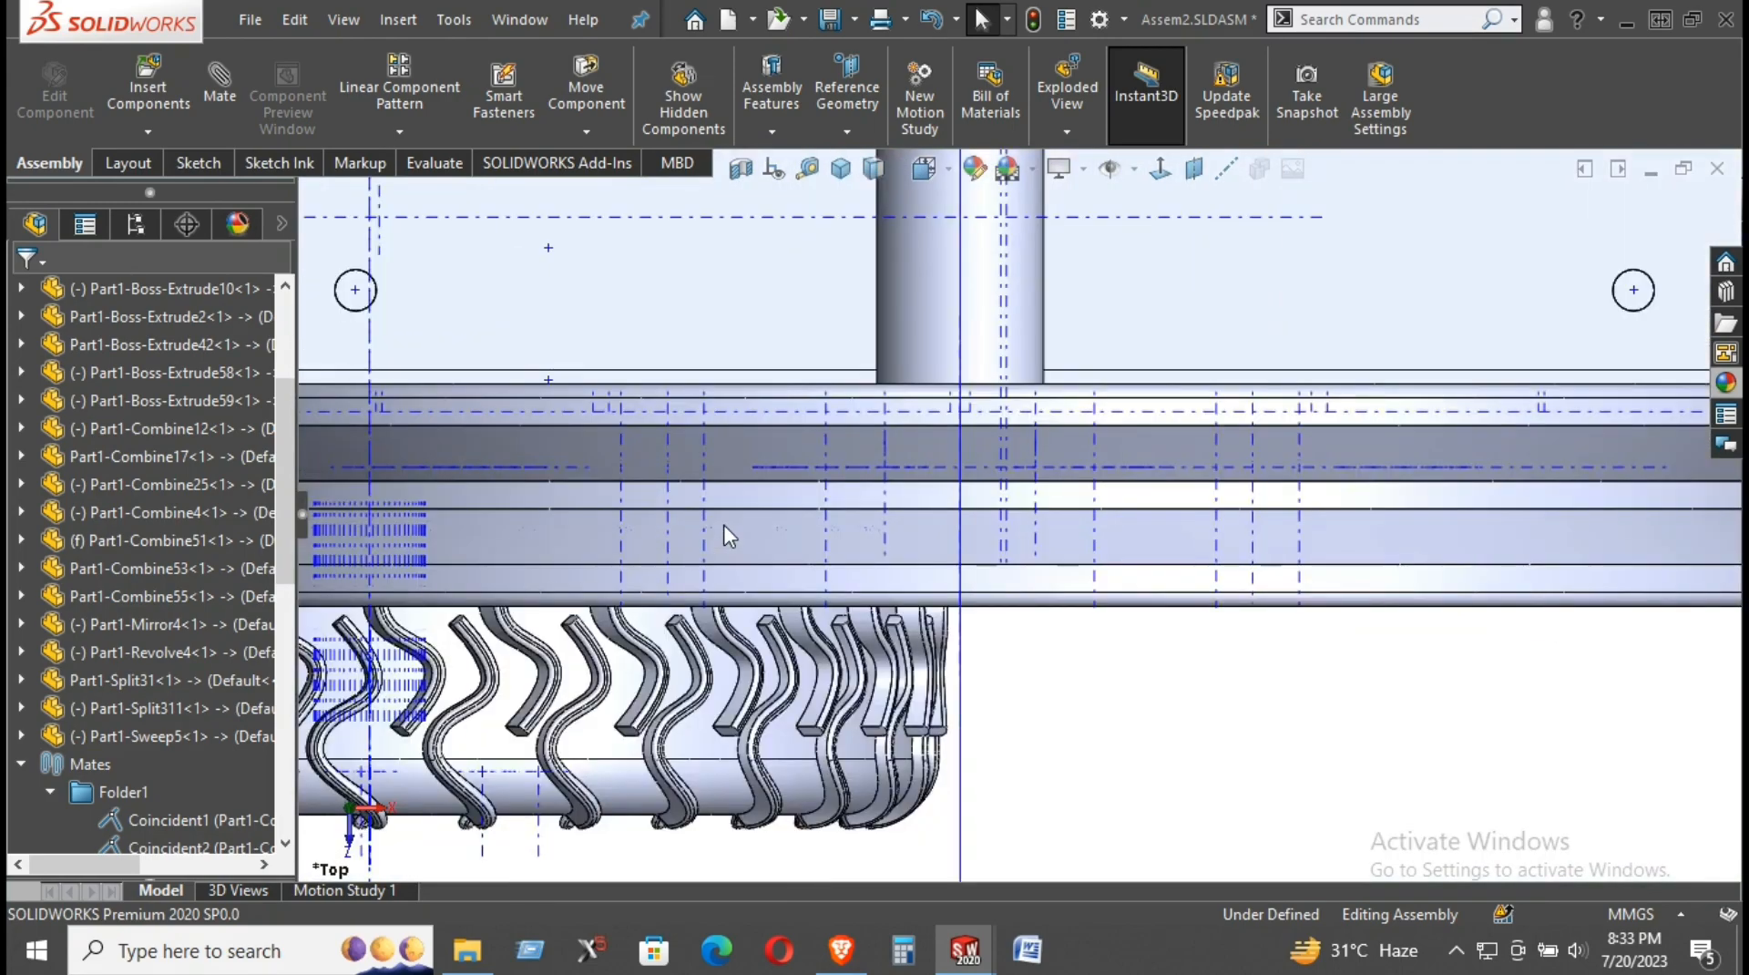
{"action": "scroll", "coordinate": [738, 524], "scroll_direction": "up", "scroll_amount": 1}
{"action": "scroll", "coordinate": [865, 483], "scroll_direction": "up", "scroll_amount": 3}
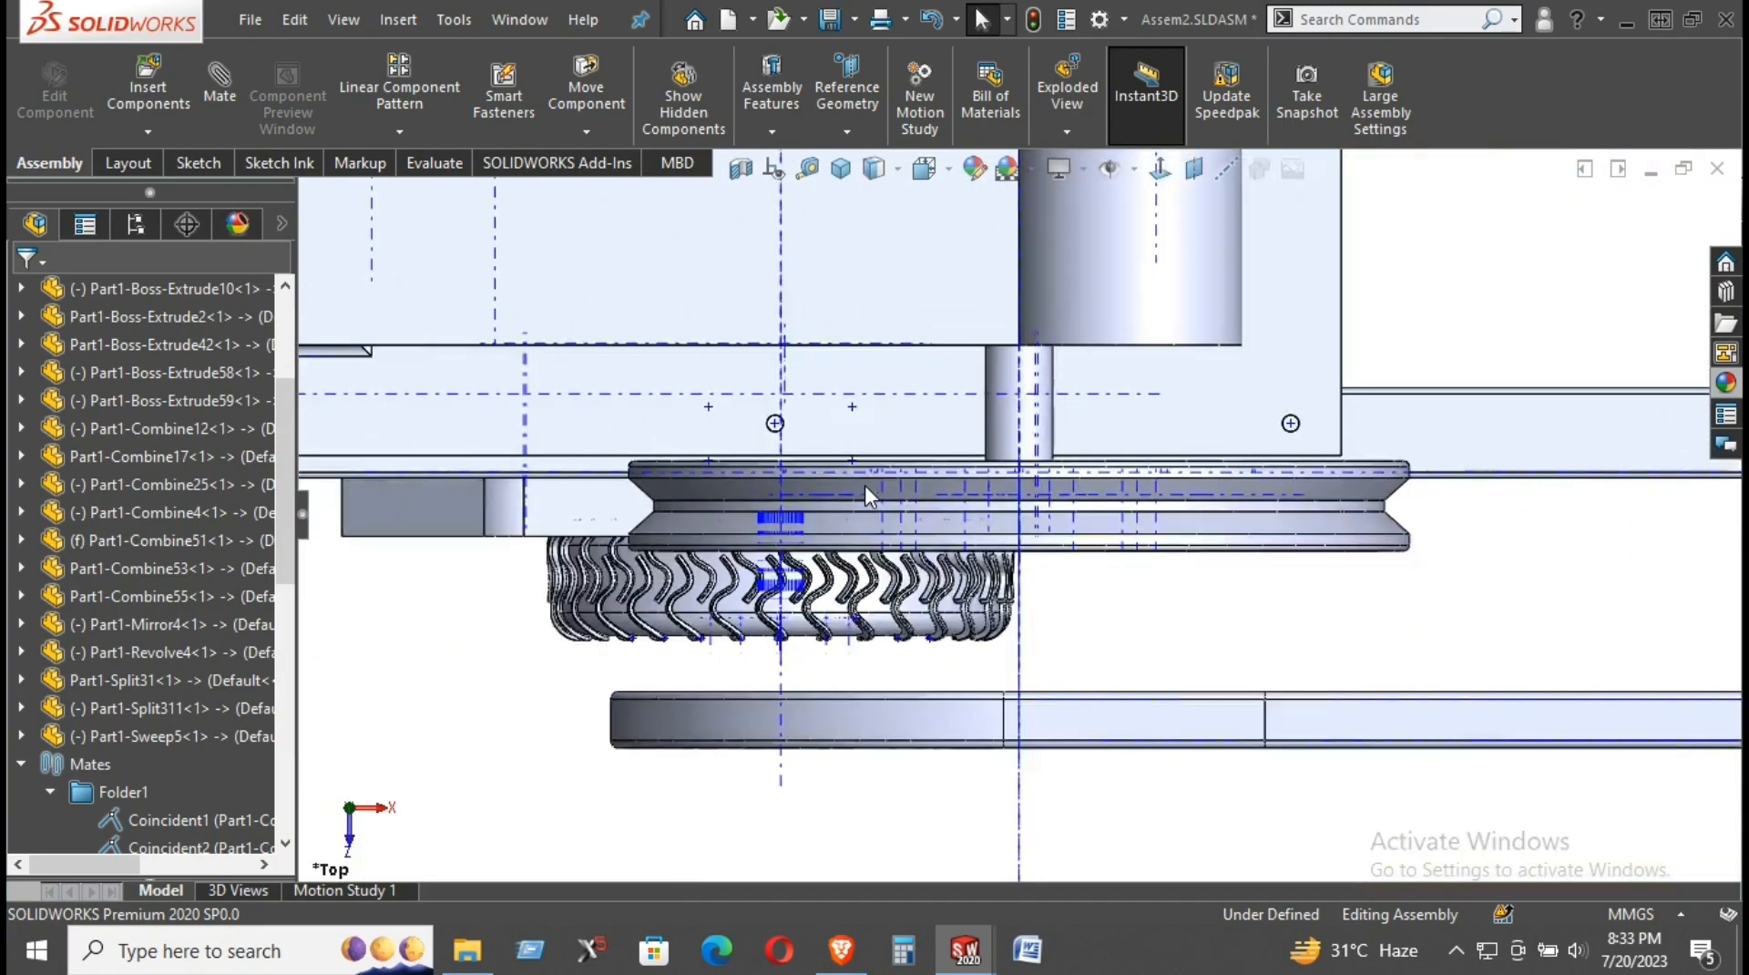
Step: Start a new mate and set the display style to wireframe
{"action": "left_click", "coordinate": [222, 91]}
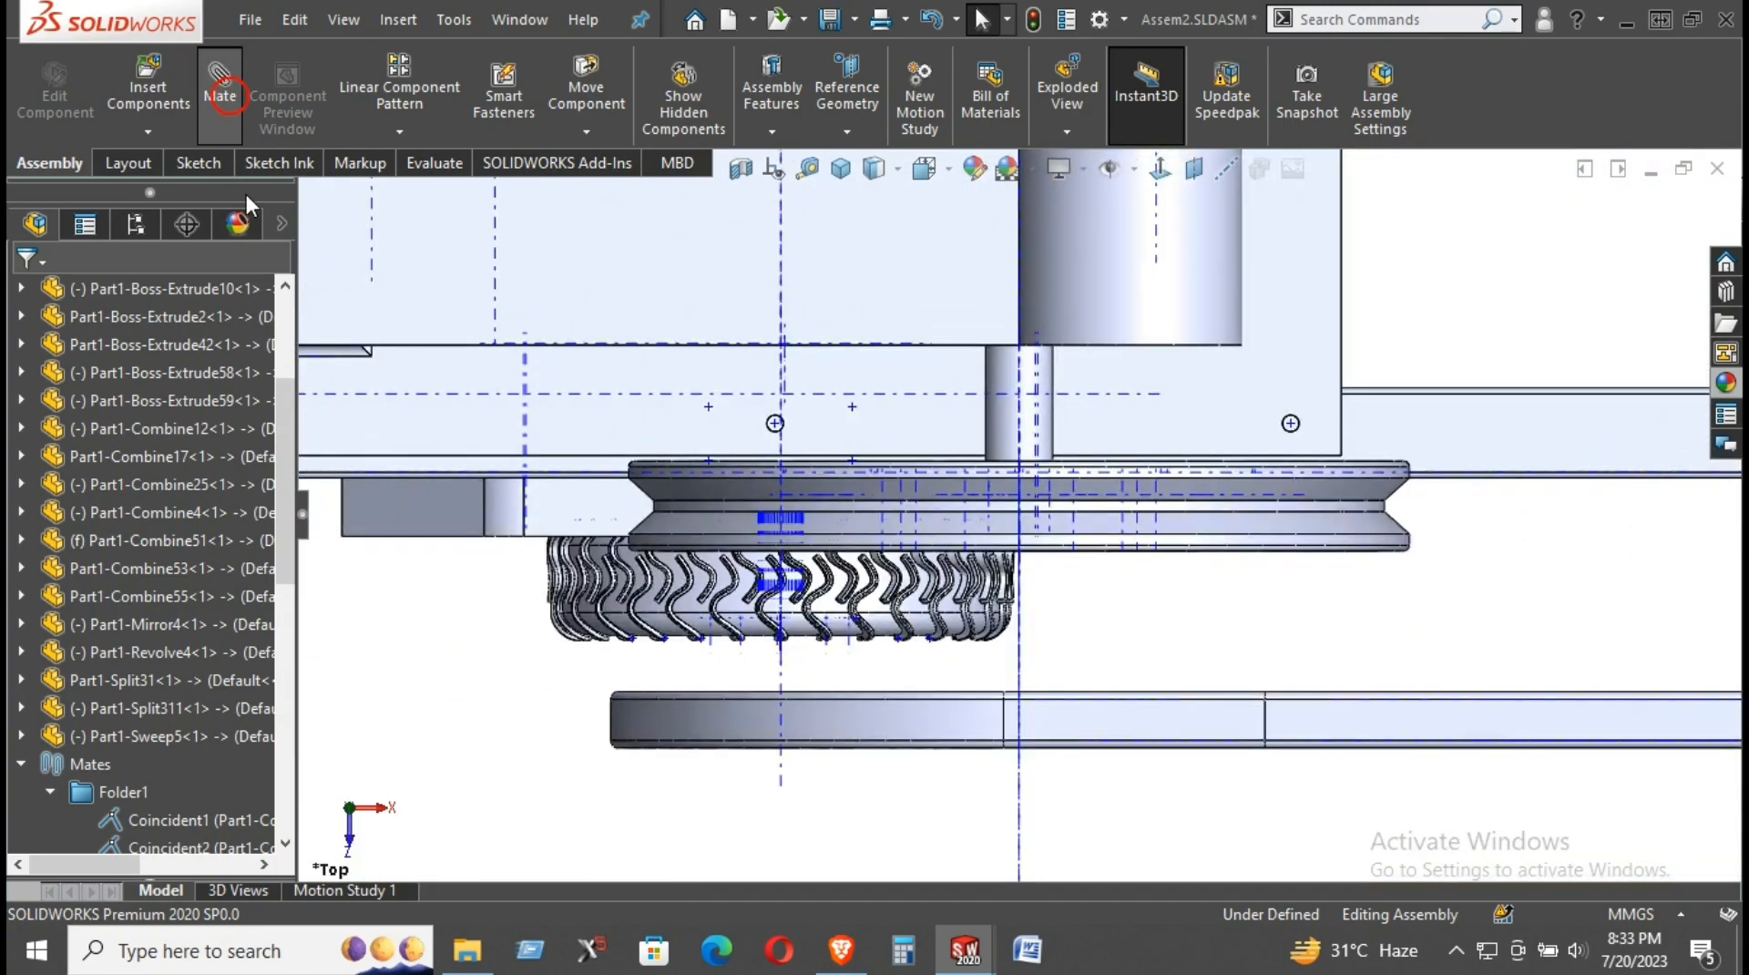
{"action": "scroll", "coordinate": [1093, 720], "scroll_direction": "down", "scroll_amount": 2}
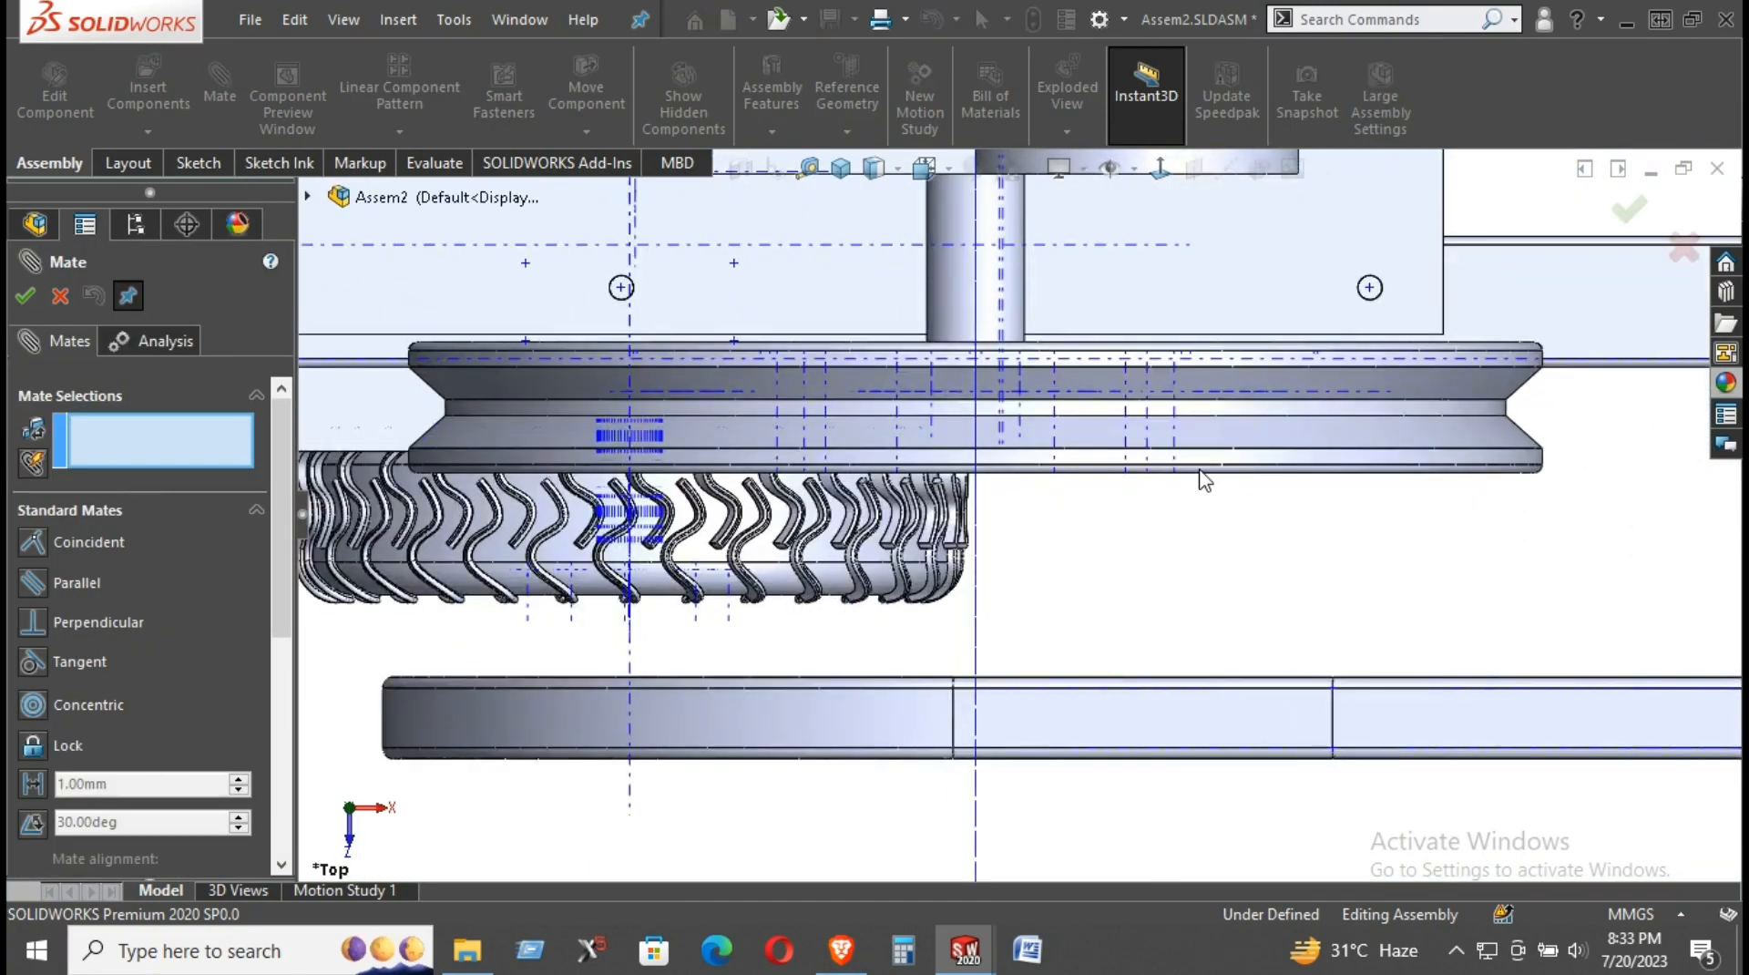
{"action": "scroll", "coordinate": [1315, 413], "scroll_direction": "down", "scroll_amount": 3}
{"action": "left_click", "coordinate": [875, 169]}
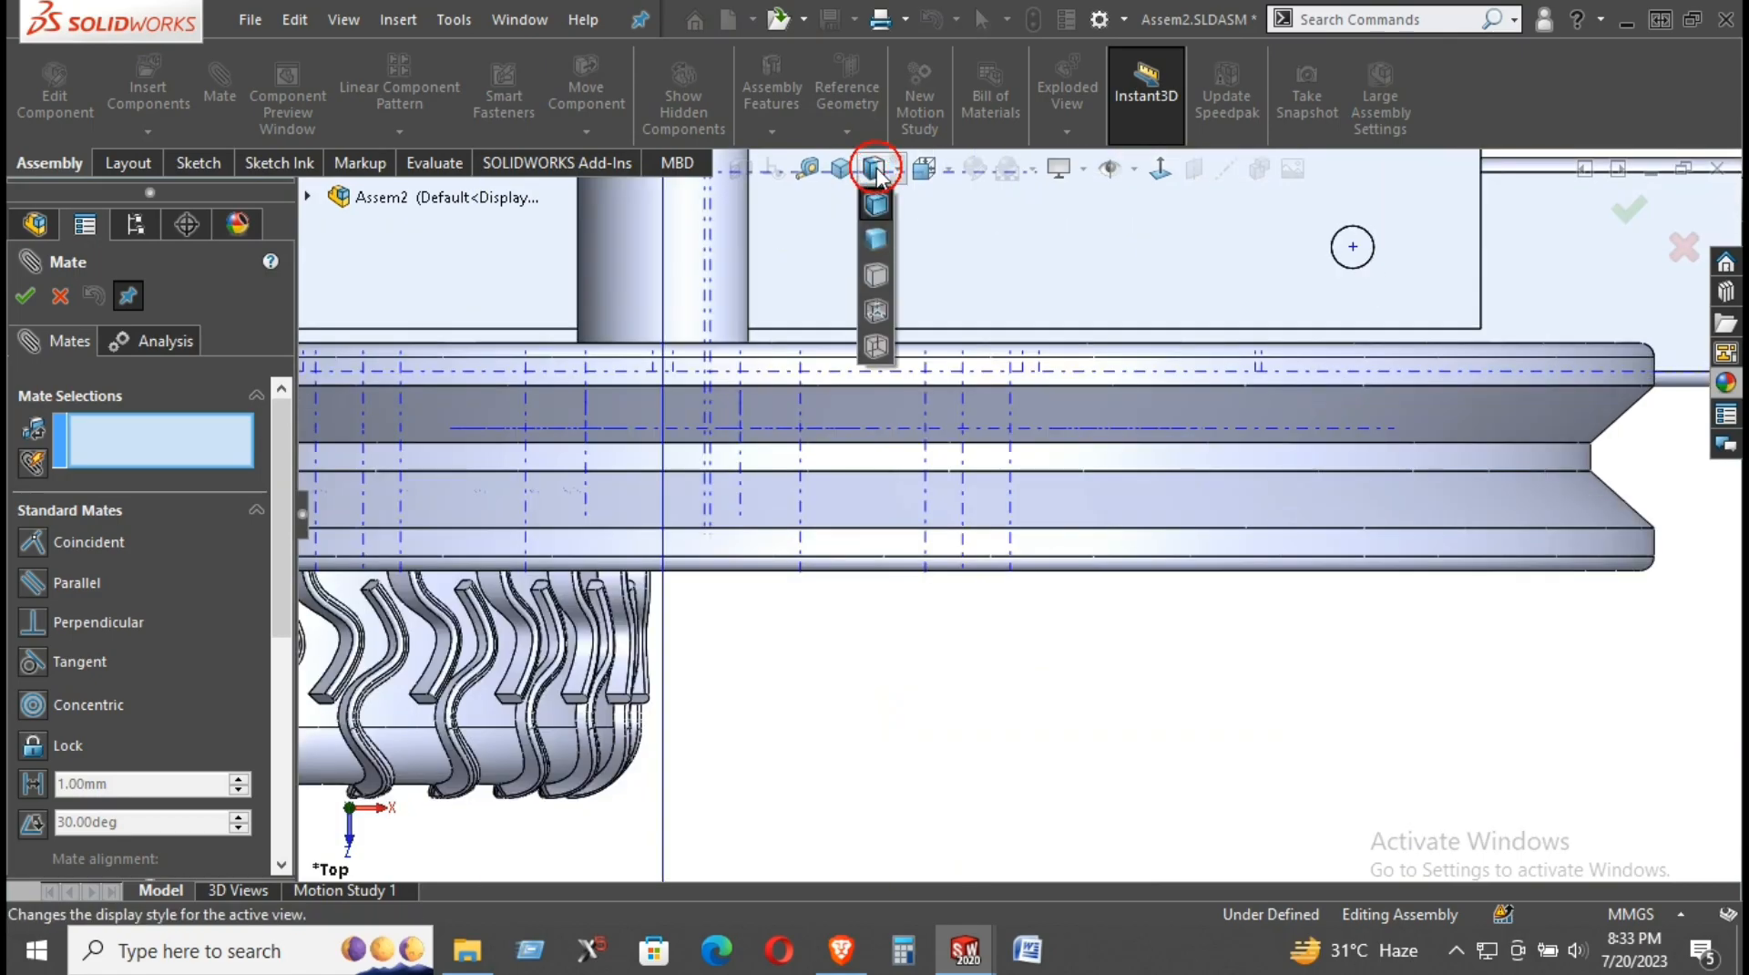
{"action": "left_click", "coordinate": [877, 345]}
Step: Examine the belt's cross-section edges and temporary axes in wireframe from several angles
{"action": "scroll", "coordinate": [1059, 635], "scroll_direction": "up", "scroll_amount": 2}
{"action": "scroll", "coordinate": [1059, 635], "scroll_direction": "up", "scroll_amount": 3}
{"action": "middle_click_drag", "start_coordinate": [1079, 551], "coordinate": [904, 551]}
{"action": "scroll", "coordinate": [925, 367], "scroll_direction": "down", "scroll_amount": 4}
{"action": "scroll", "coordinate": [905, 552], "scroll_direction": "up", "scroll_amount": 2}
{"action": "scroll", "coordinate": [652, 590], "scroll_direction": "down", "scroll_amount": 2}
{"action": "middle_click_drag", "start_coordinate": [652, 590], "coordinate": [1019, 189]}
{"action": "scroll", "coordinate": [943, 419], "scroll_direction": "up", "scroll_amount": 3}
{"action": "middle_click_drag", "start_coordinate": [940, 520], "coordinate": [986, 325]}
{"action": "scroll", "coordinate": [897, 419], "scroll_direction": "down", "scroll_amount": 3}
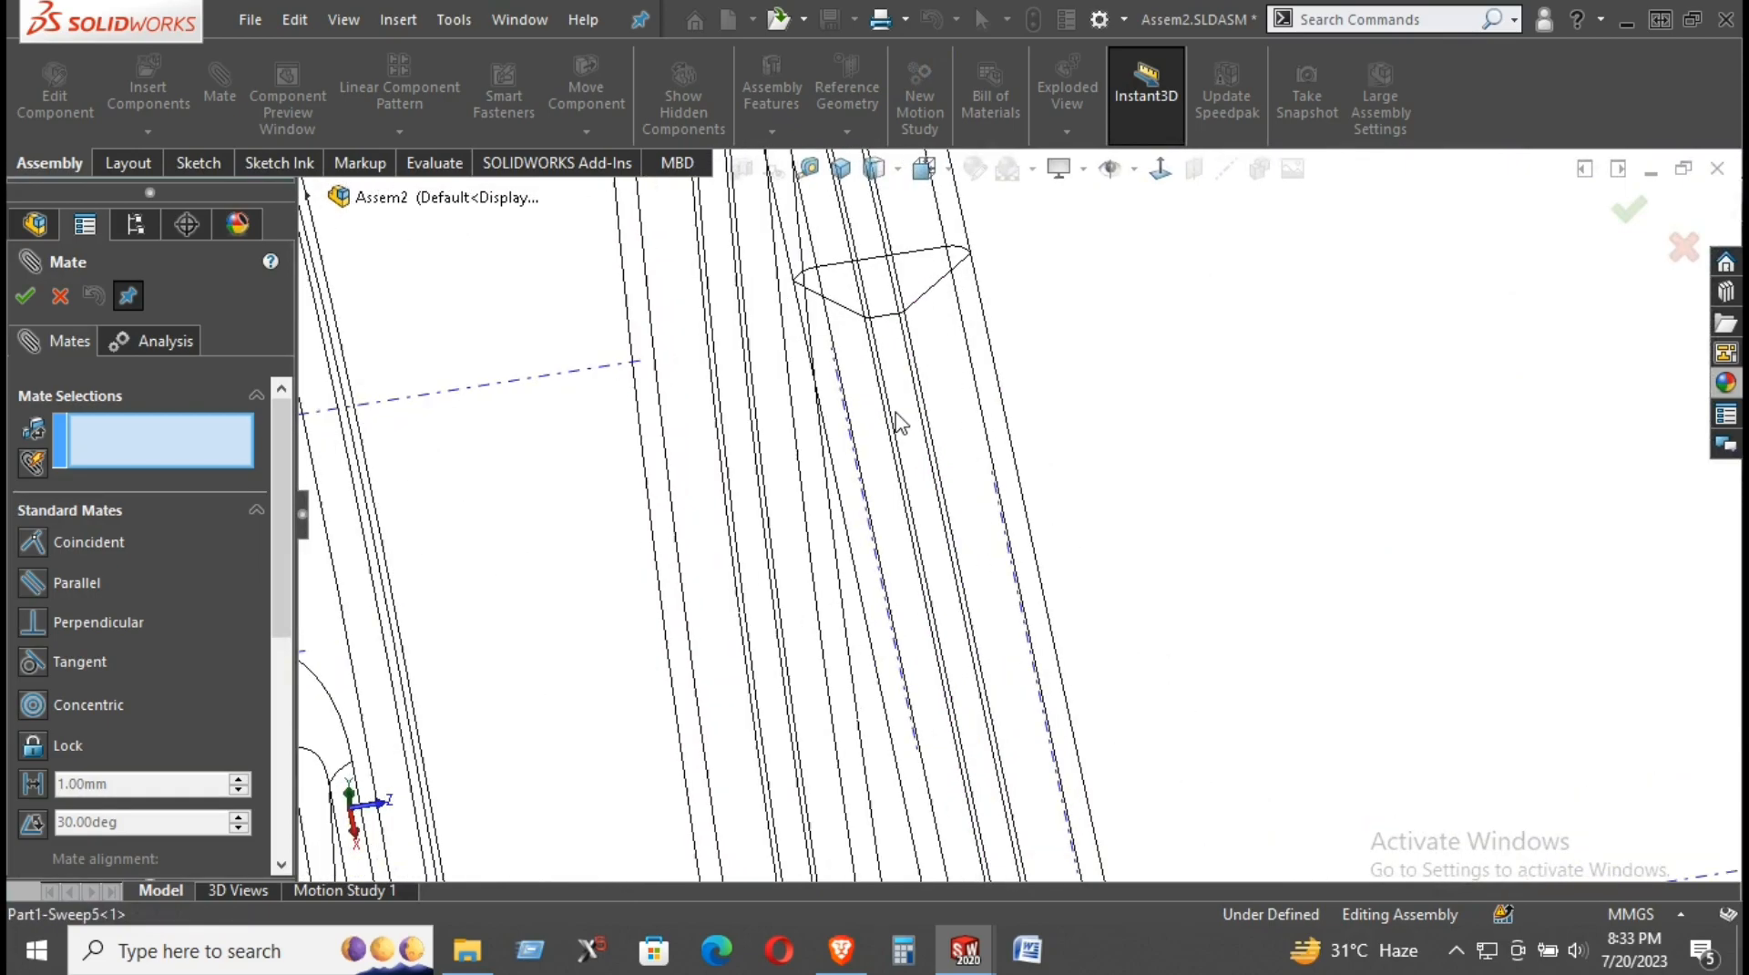
{"action": "scroll", "coordinate": [1009, 460], "scroll_direction": "up", "scroll_amount": 4}
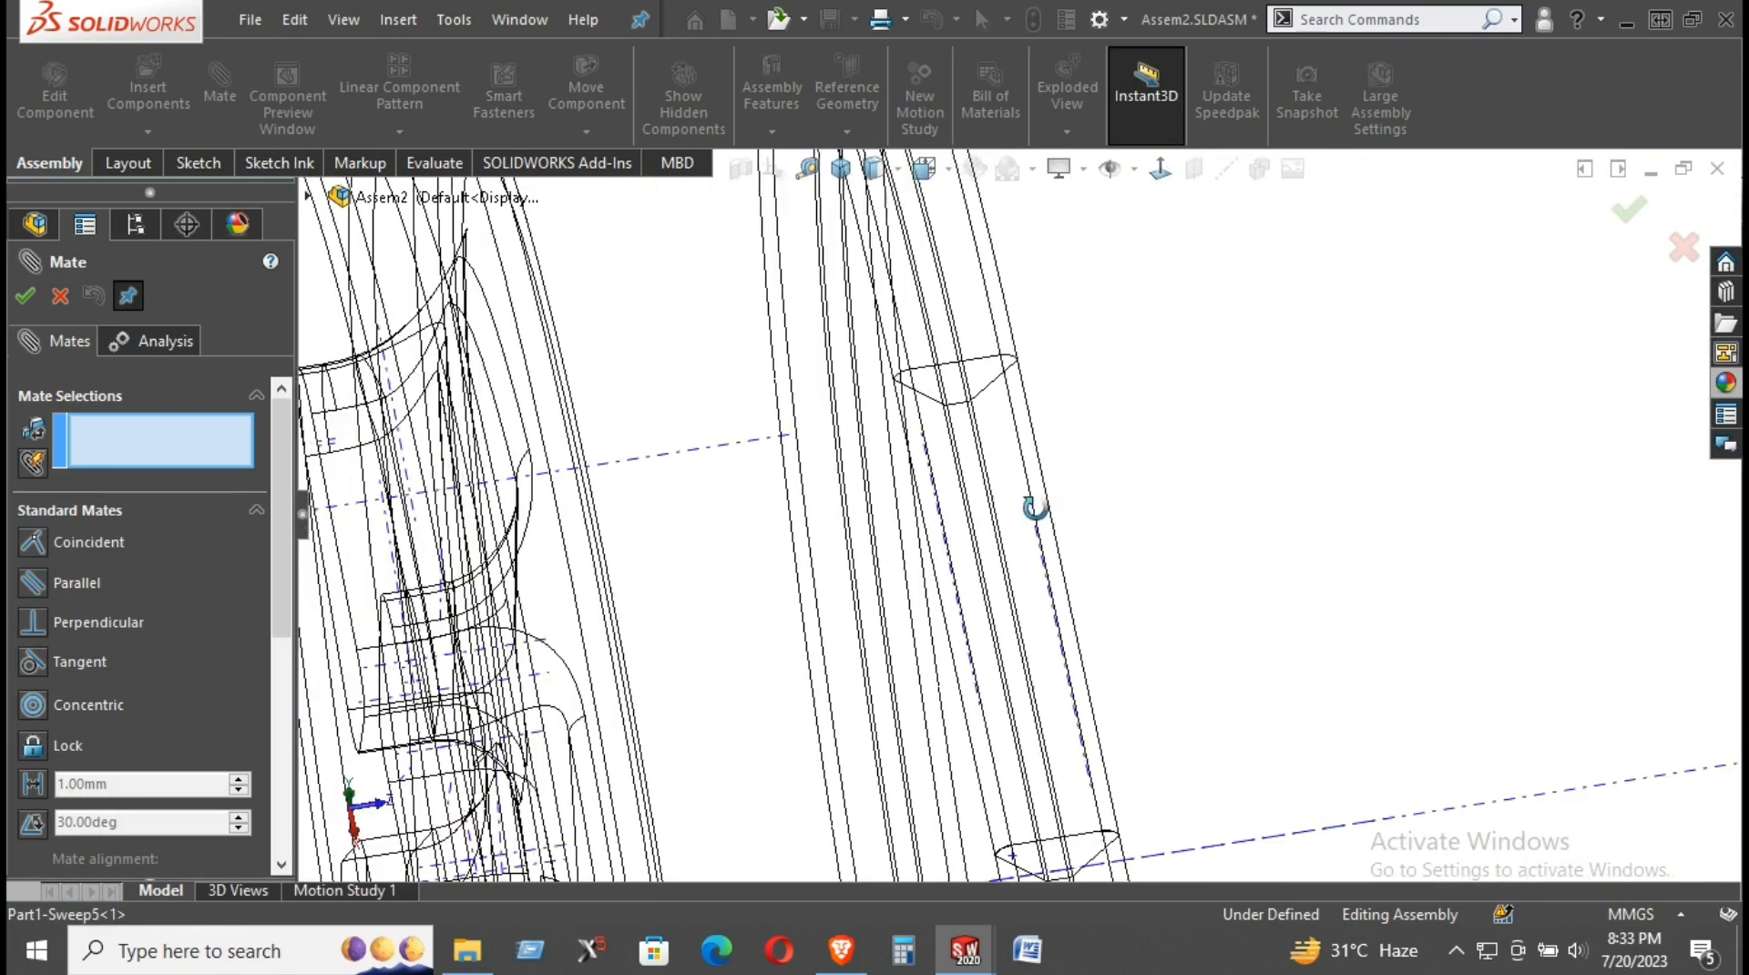
{"action": "scroll", "coordinate": [1057, 566], "scroll_direction": "down", "scroll_amount": 3}
{"action": "middle_click_drag", "start_coordinate": [1054, 557], "coordinate": [791, 607]}
{"action": "scroll", "coordinate": [1029, 274], "scroll_direction": "up", "scroll_amount": 3}
Step: Return the display style to shaded with edges
{"action": "left_click", "coordinate": [897, 169]}
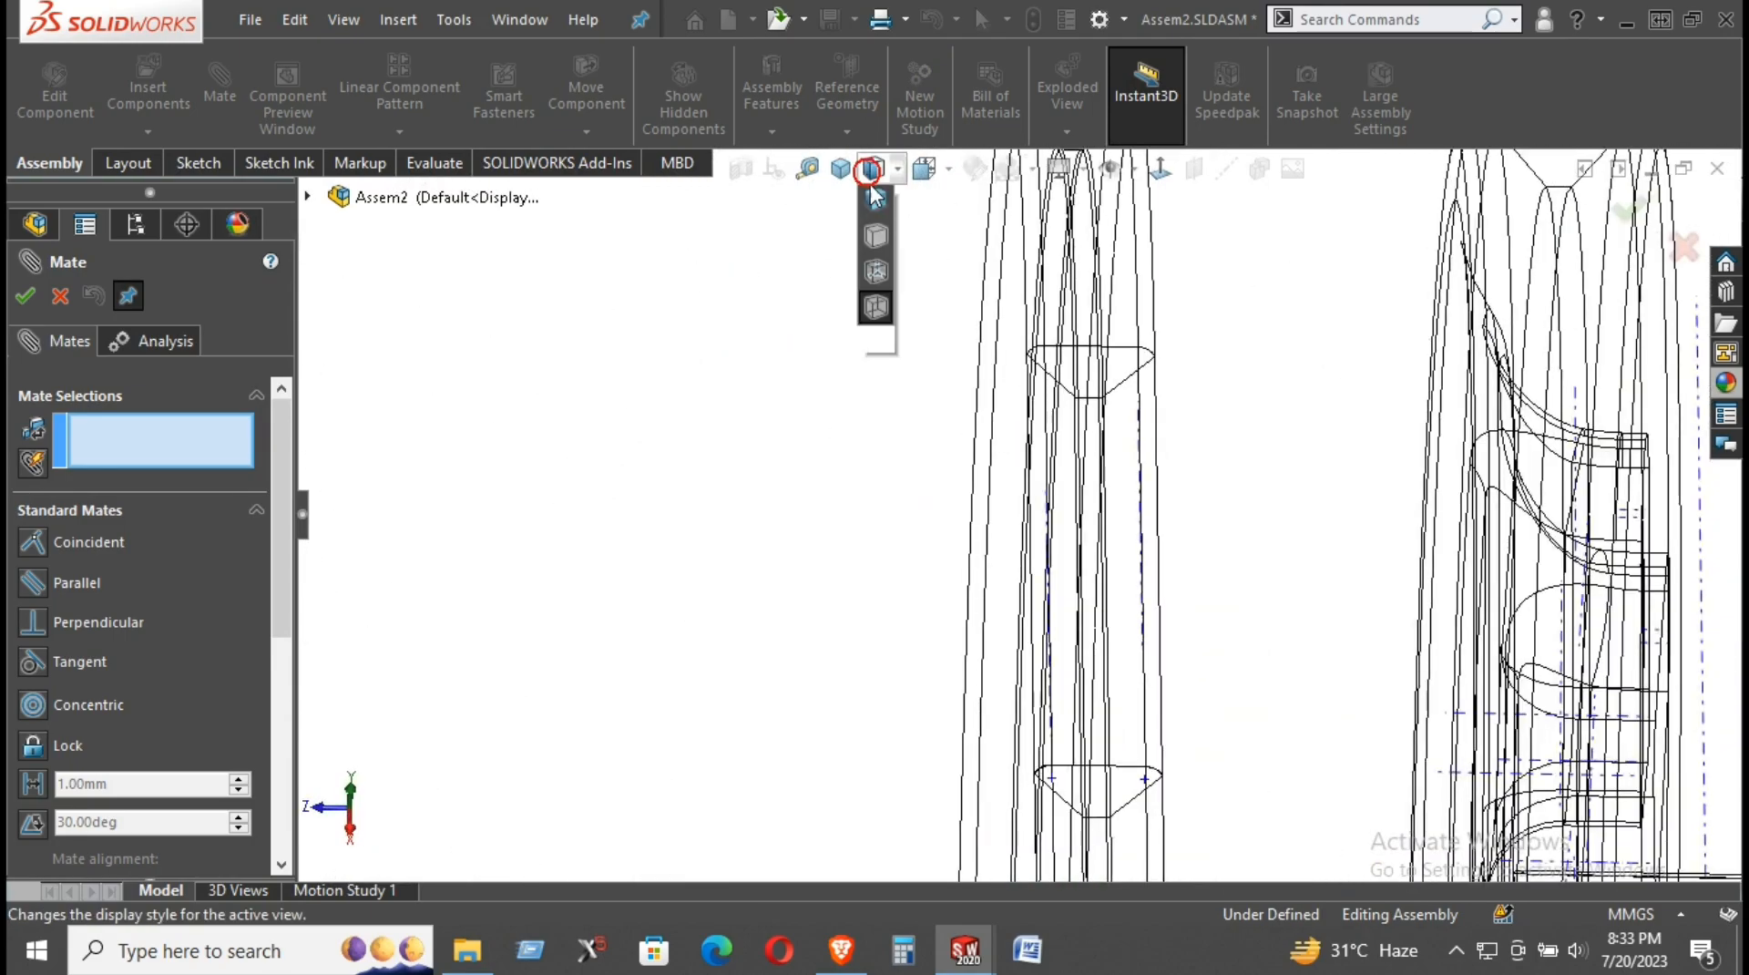
{"action": "left_click", "coordinate": [873, 199]}
{"action": "middle_click_drag", "start_coordinate": [1072, 588], "coordinate": [1091, 597]}
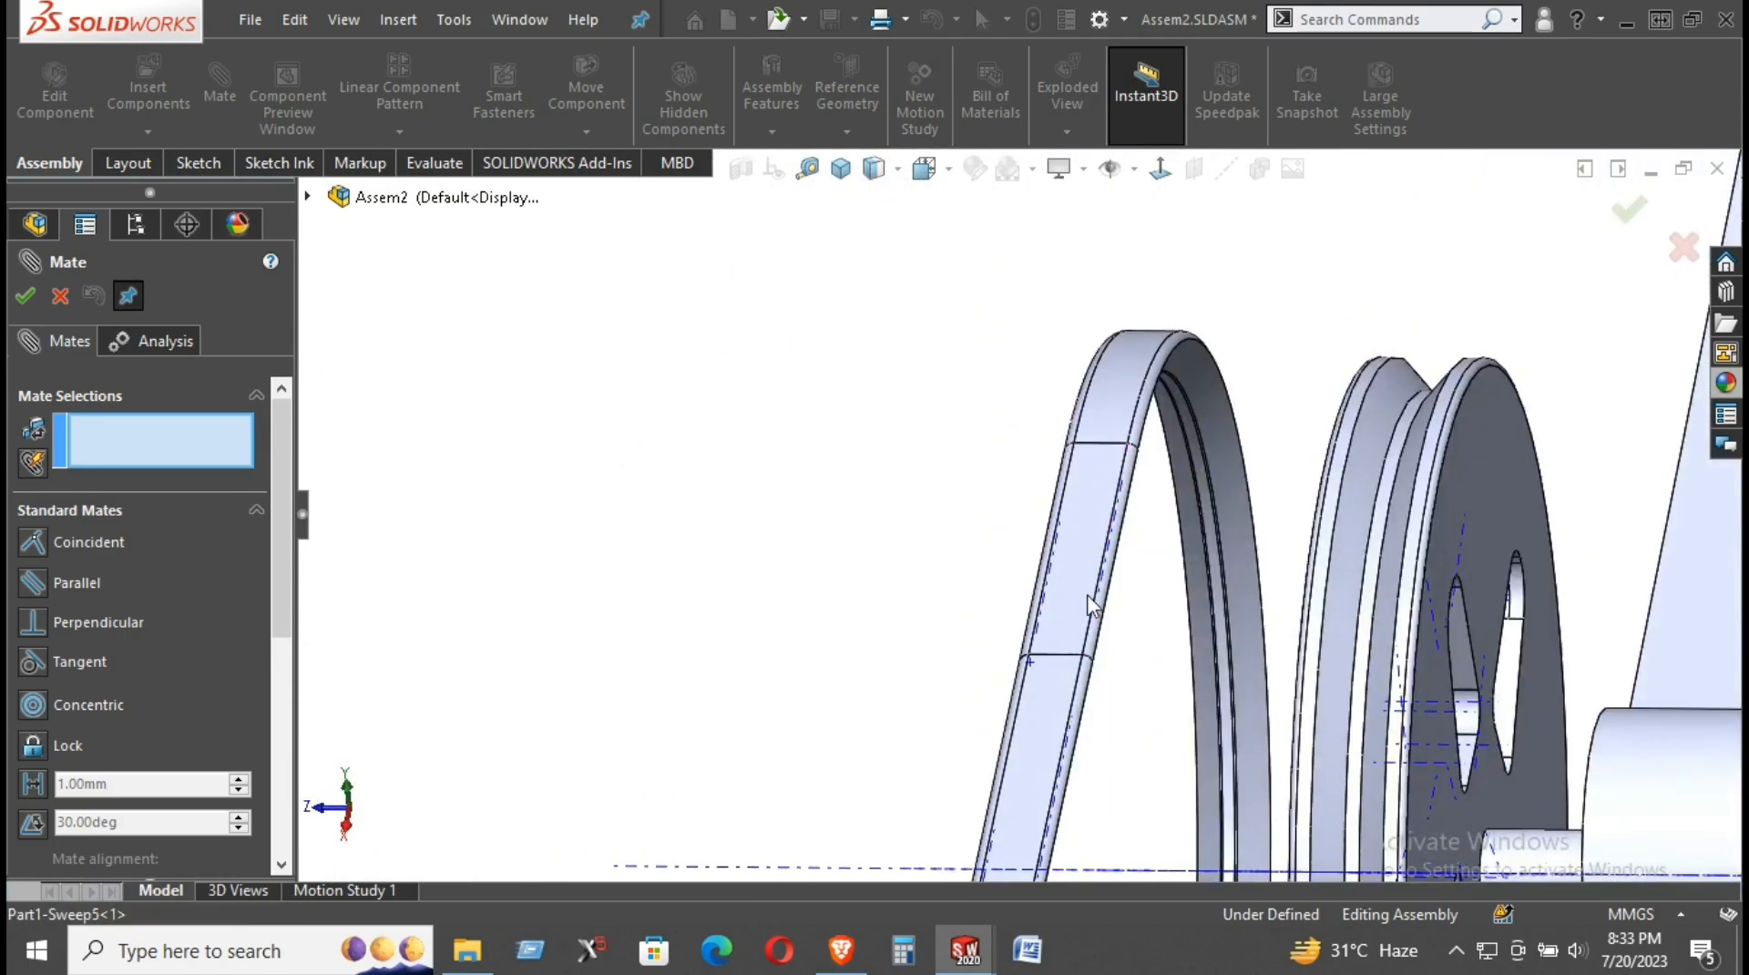
{"action": "scroll", "coordinate": [1097, 588], "scroll_direction": "down", "scroll_amount": 6}
{"action": "left_click", "coordinate": [888, 543]}
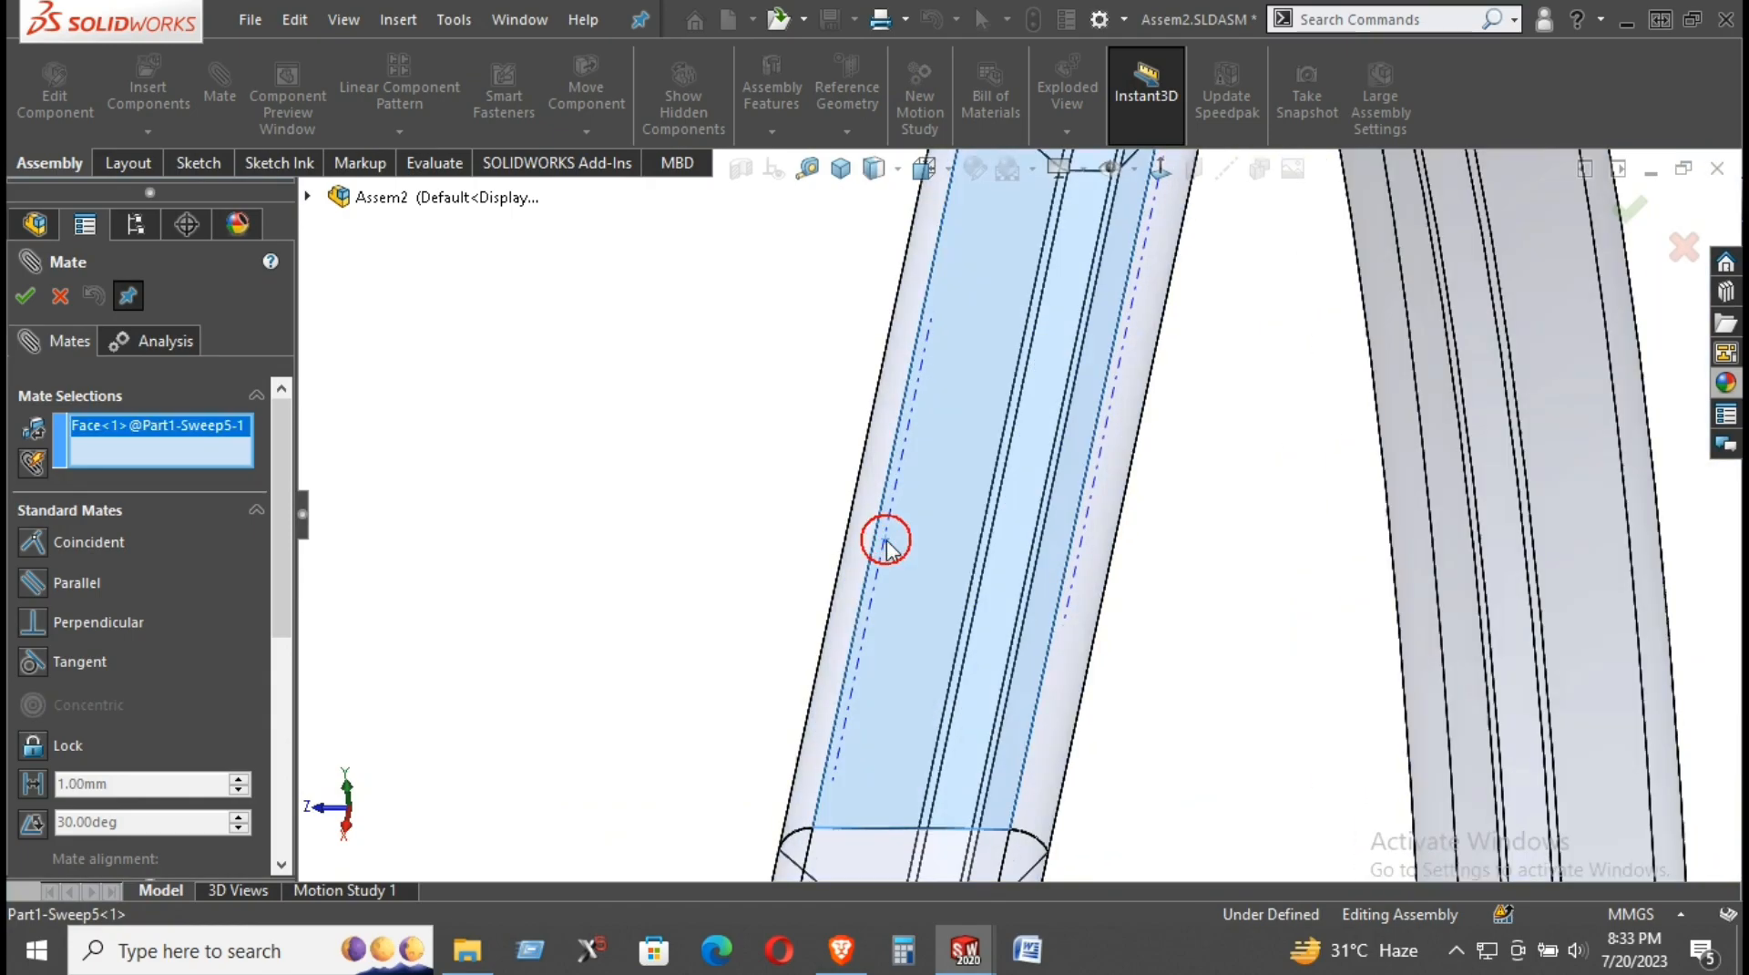
{"action": "scroll", "coordinate": [1249, 594], "scroll_direction": "up", "scroll_amount": 5}
{"action": "left_click", "coordinate": [996, 571]}
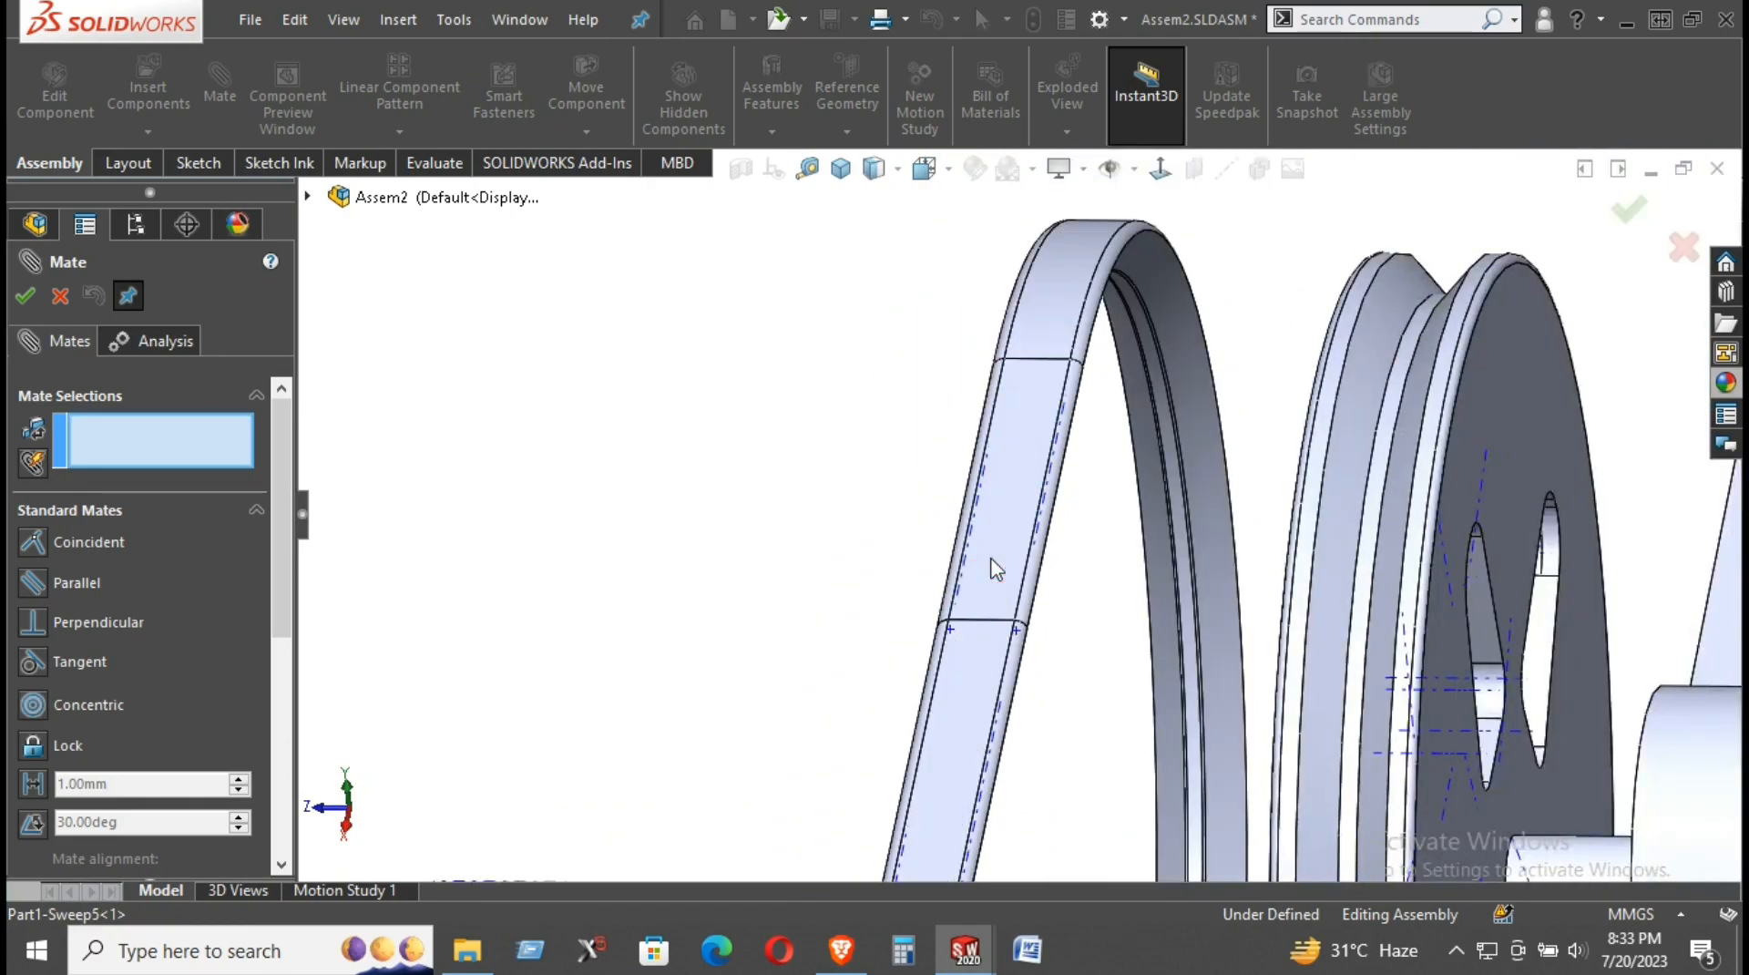
{"action": "scroll", "coordinate": [975, 578], "scroll_direction": "down", "scroll_amount": 3}
{"action": "left_click", "coordinate": [942, 566]}
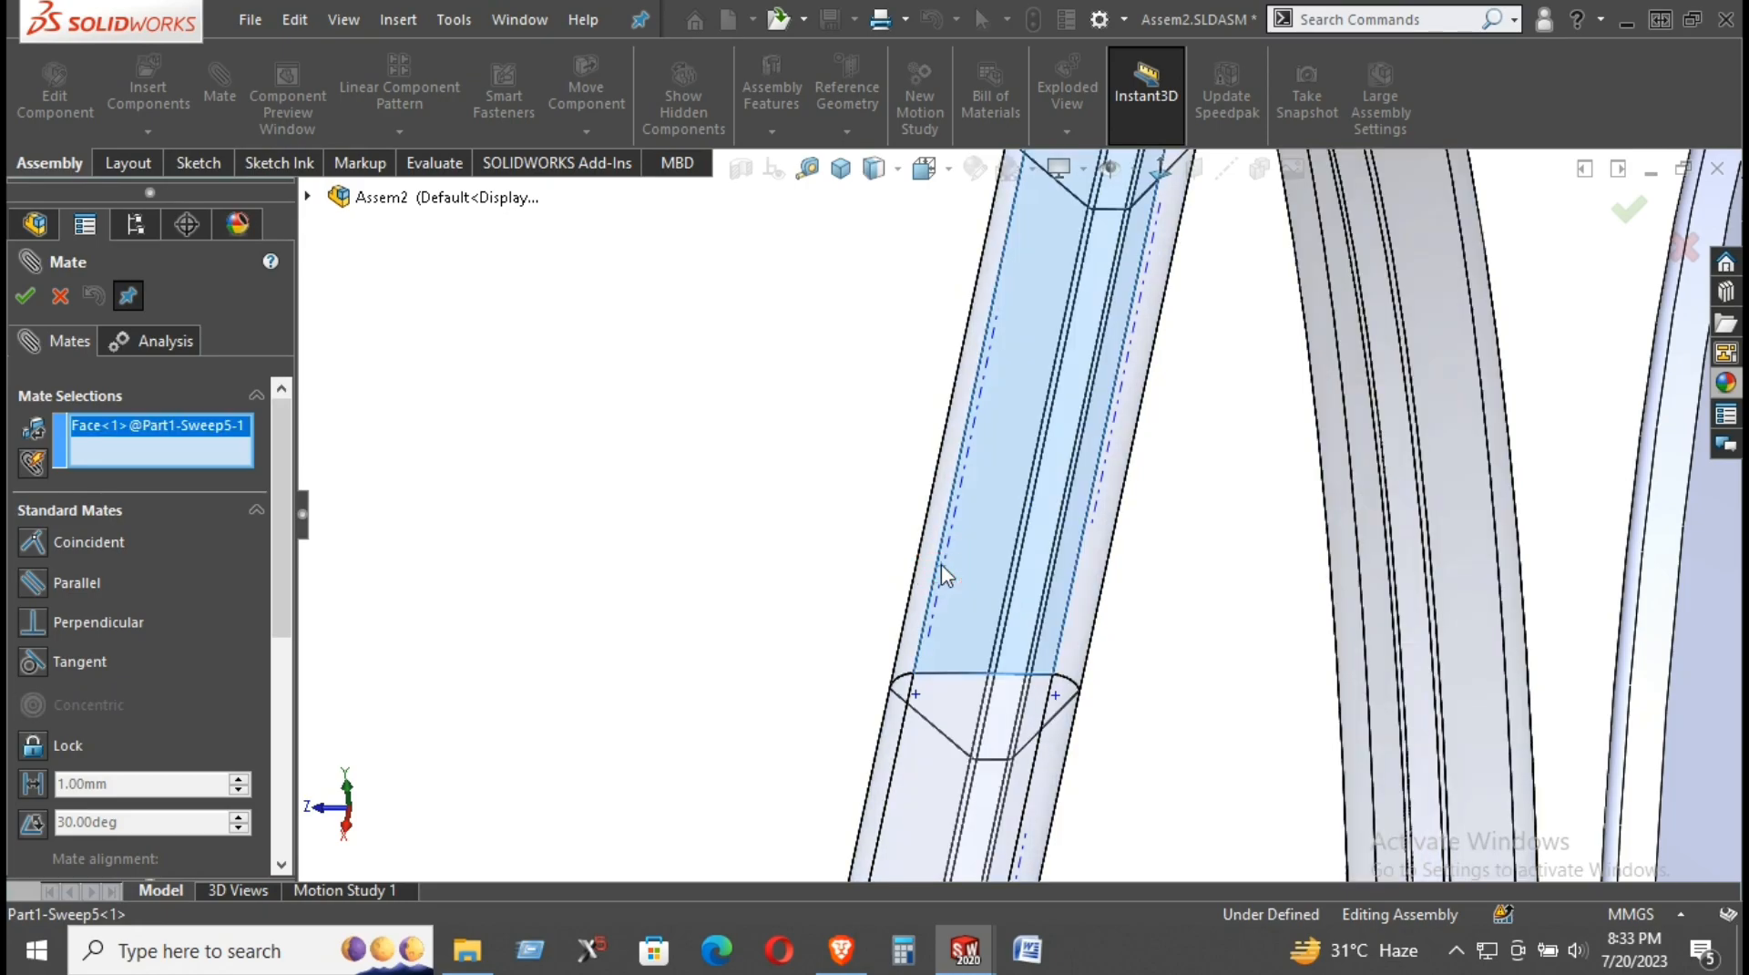
{"action": "left_click", "coordinate": [942, 564]}
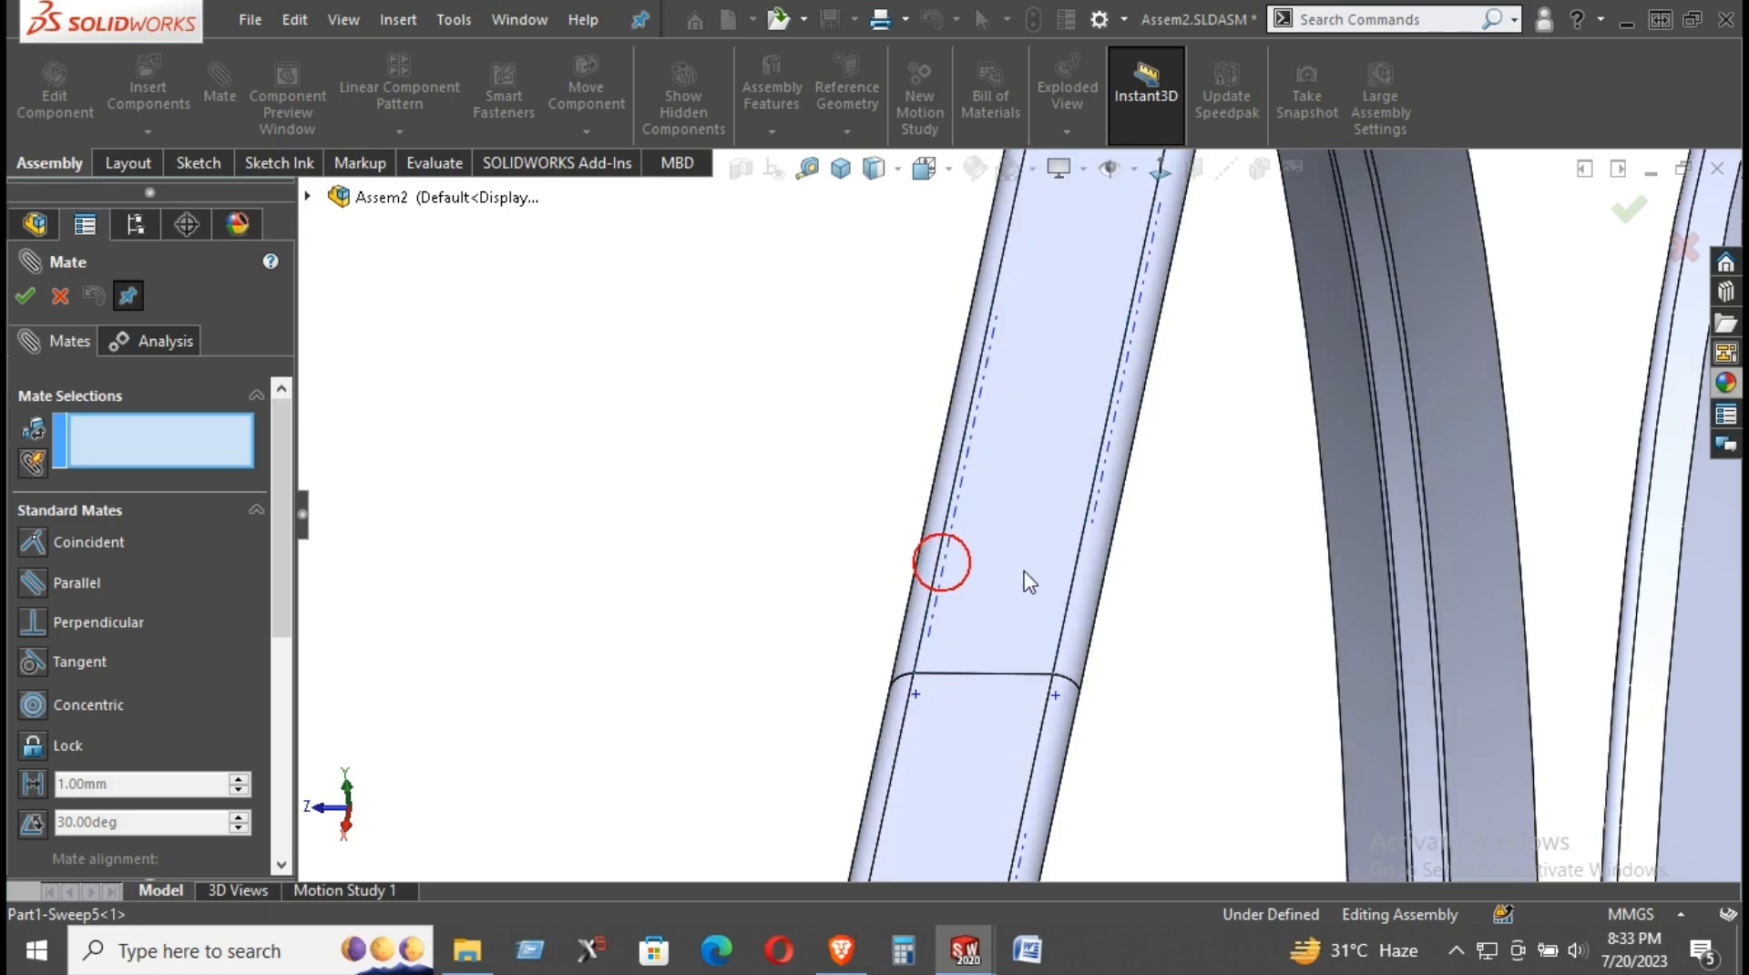
{"action": "left_click", "coordinate": [1099, 503]}
{"action": "left_click", "coordinate": [1097, 502]}
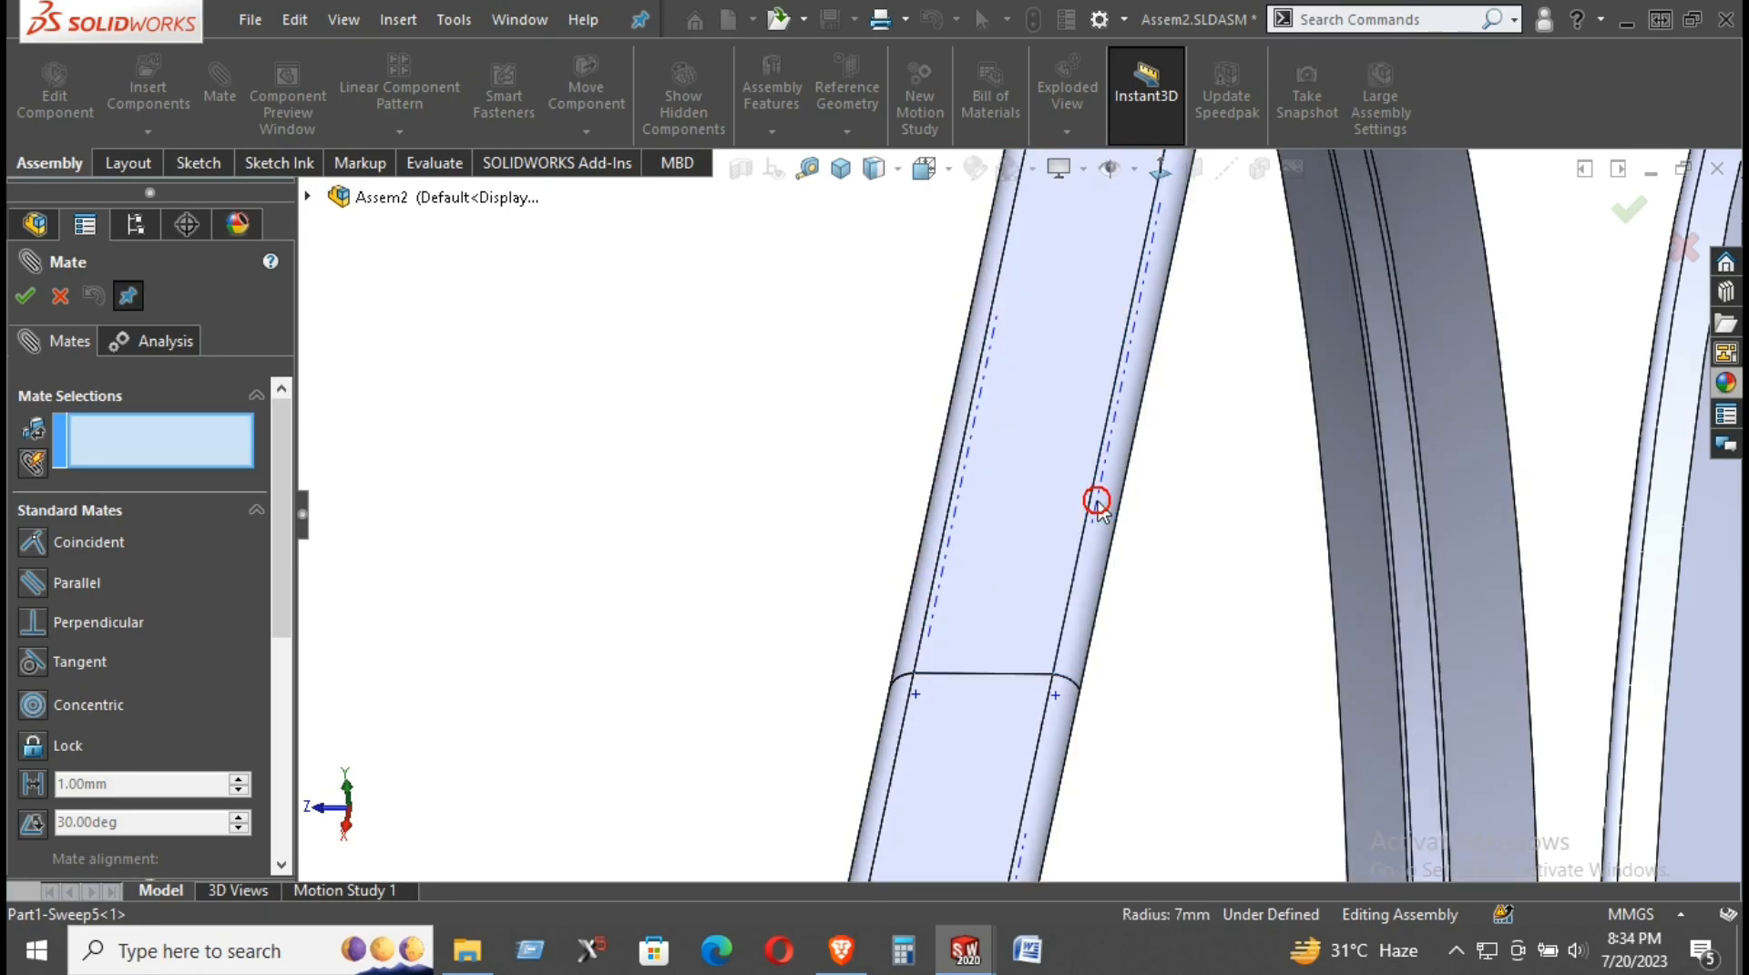
{"action": "scroll", "coordinate": [1323, 557], "scroll_direction": "up", "scroll_amount": 3}
{"action": "scroll", "coordinate": [1326, 562], "scroll_direction": "up", "scroll_amount": 2}
{"action": "scroll", "coordinate": [1223, 449], "scroll_direction": "down", "scroll_amount": 4}
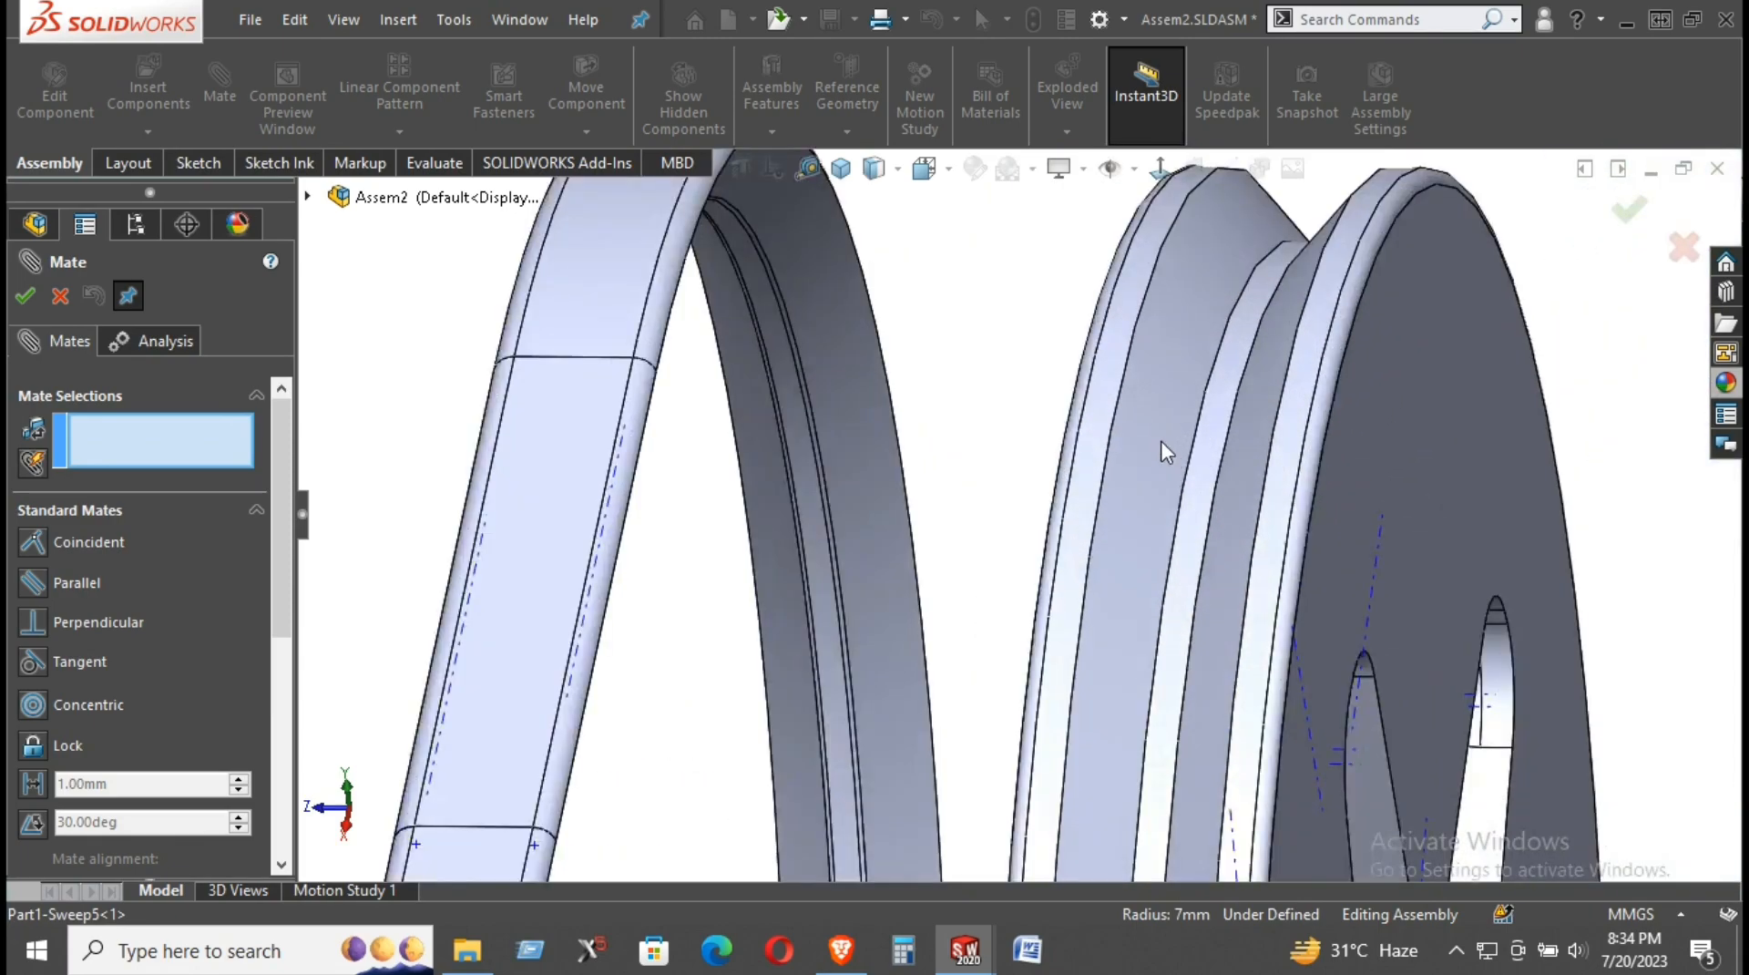
Step: Try to mate the large pulley's groove face with the belt's inner face, and close the mate definition without applying it
{"action": "left_click", "coordinate": [1157, 440]}
{"action": "middle_click_drag", "start_coordinate": [1157, 440], "coordinate": [1255, 397]}
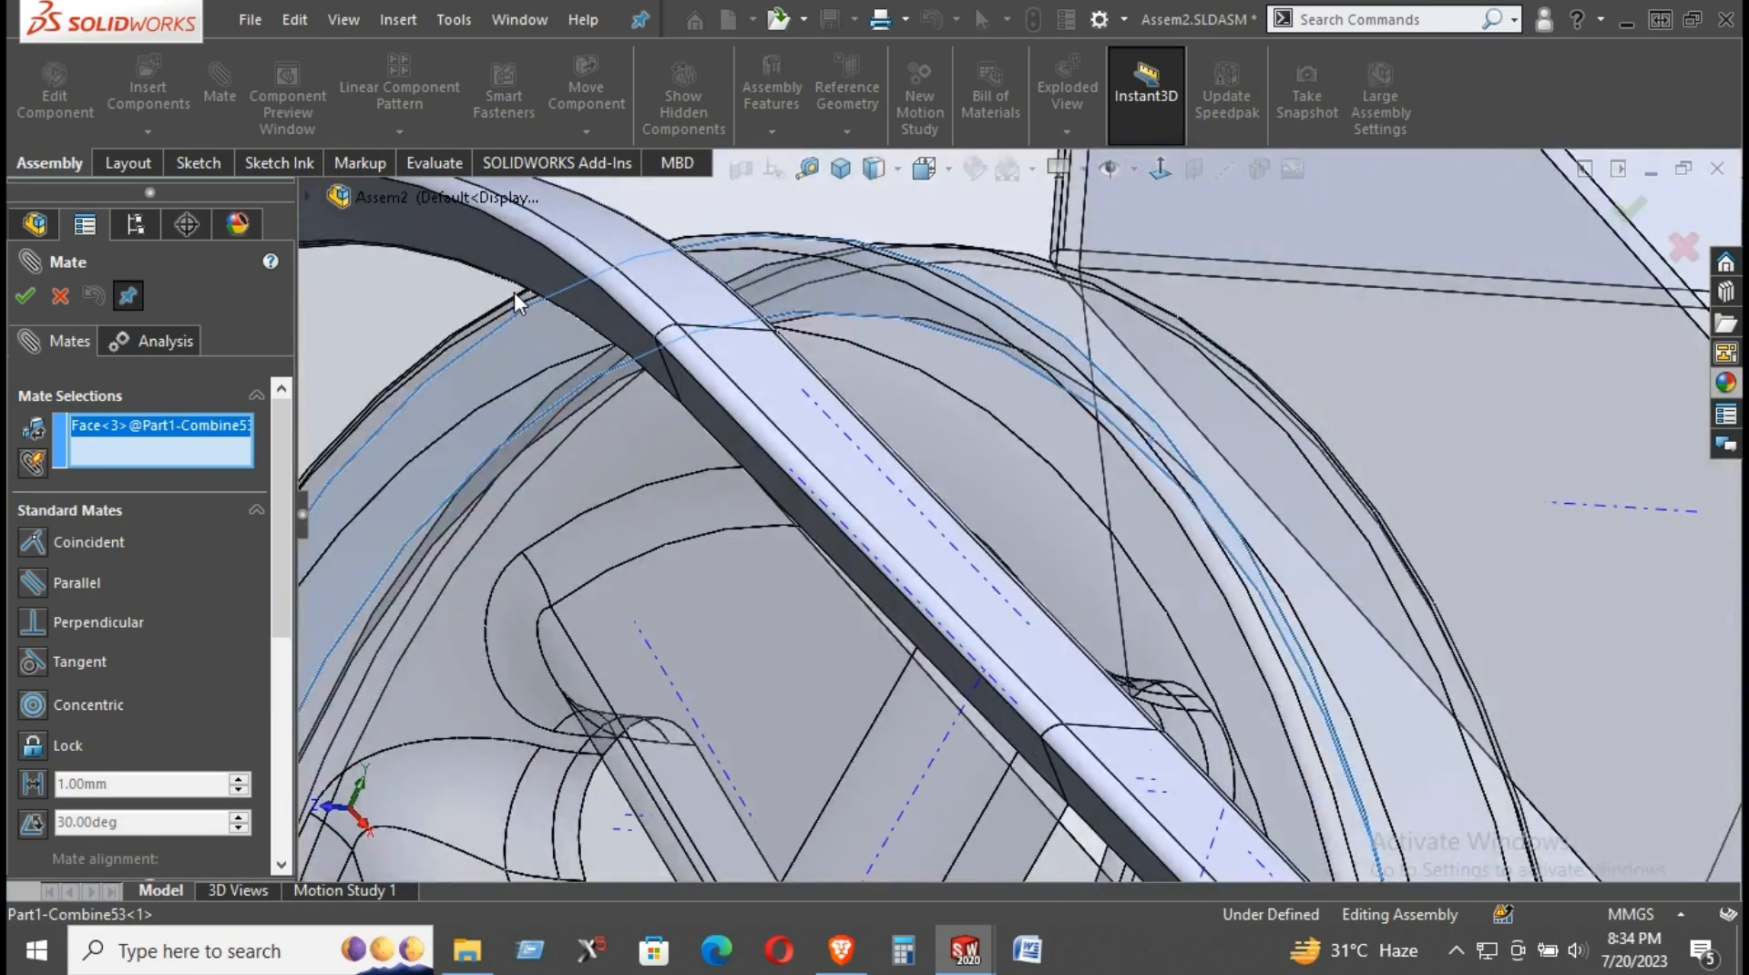
{"action": "left_click", "coordinate": [539, 249]}
{"action": "scroll", "coordinate": [849, 424], "scroll_direction": "up", "scroll_amount": 4}
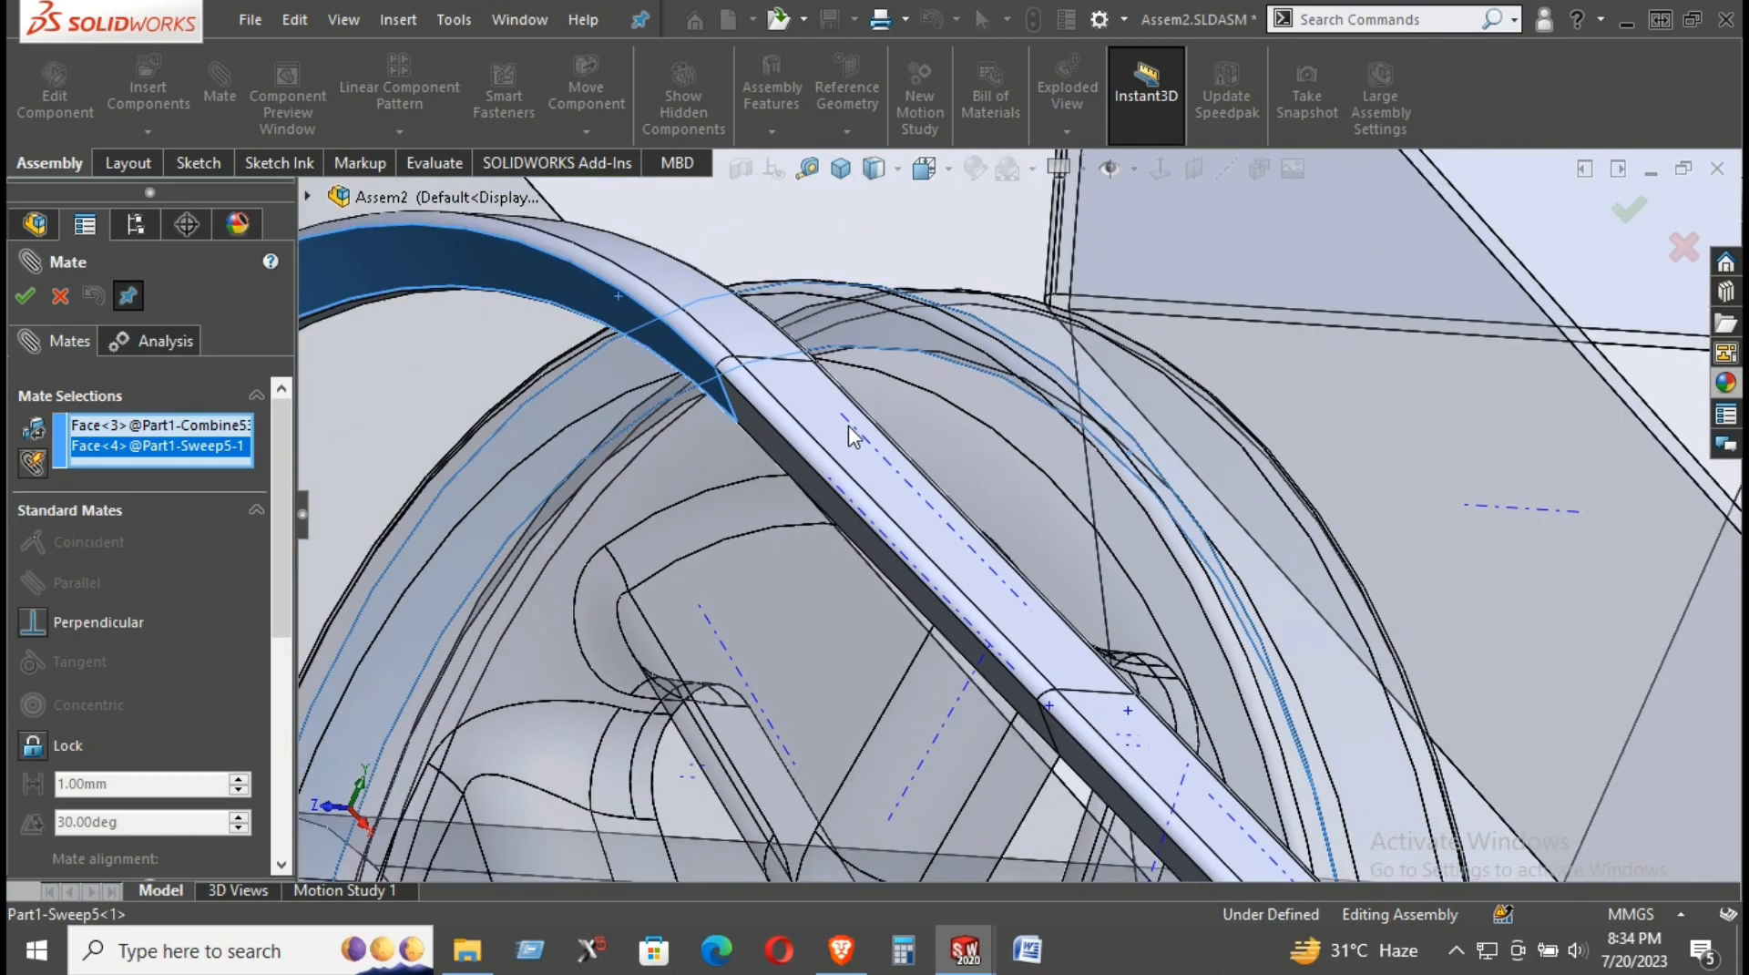
{"action": "scroll", "coordinate": [1002, 535], "scroll_direction": "up", "scroll_amount": 2}
{"action": "middle_click_drag", "start_coordinate": [1107, 552], "coordinate": [1028, 572]}
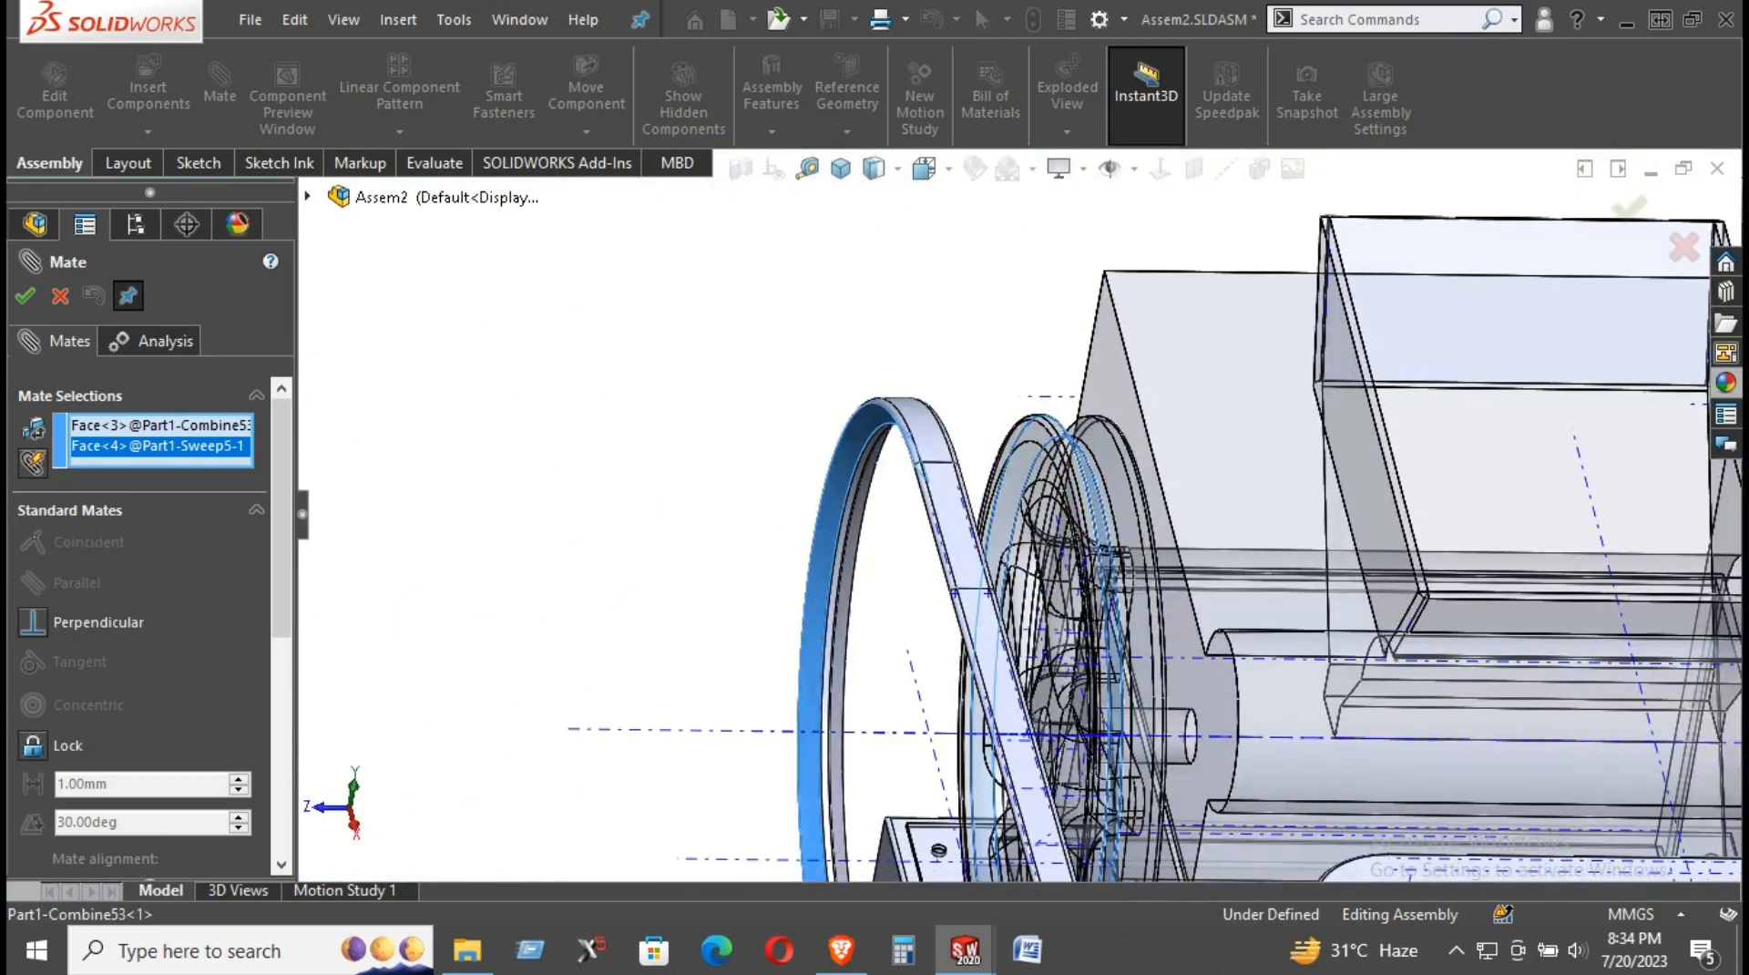
{"action": "left_click", "coordinate": [35, 297]}
{"action": "left_click", "coordinate": [61, 295]}
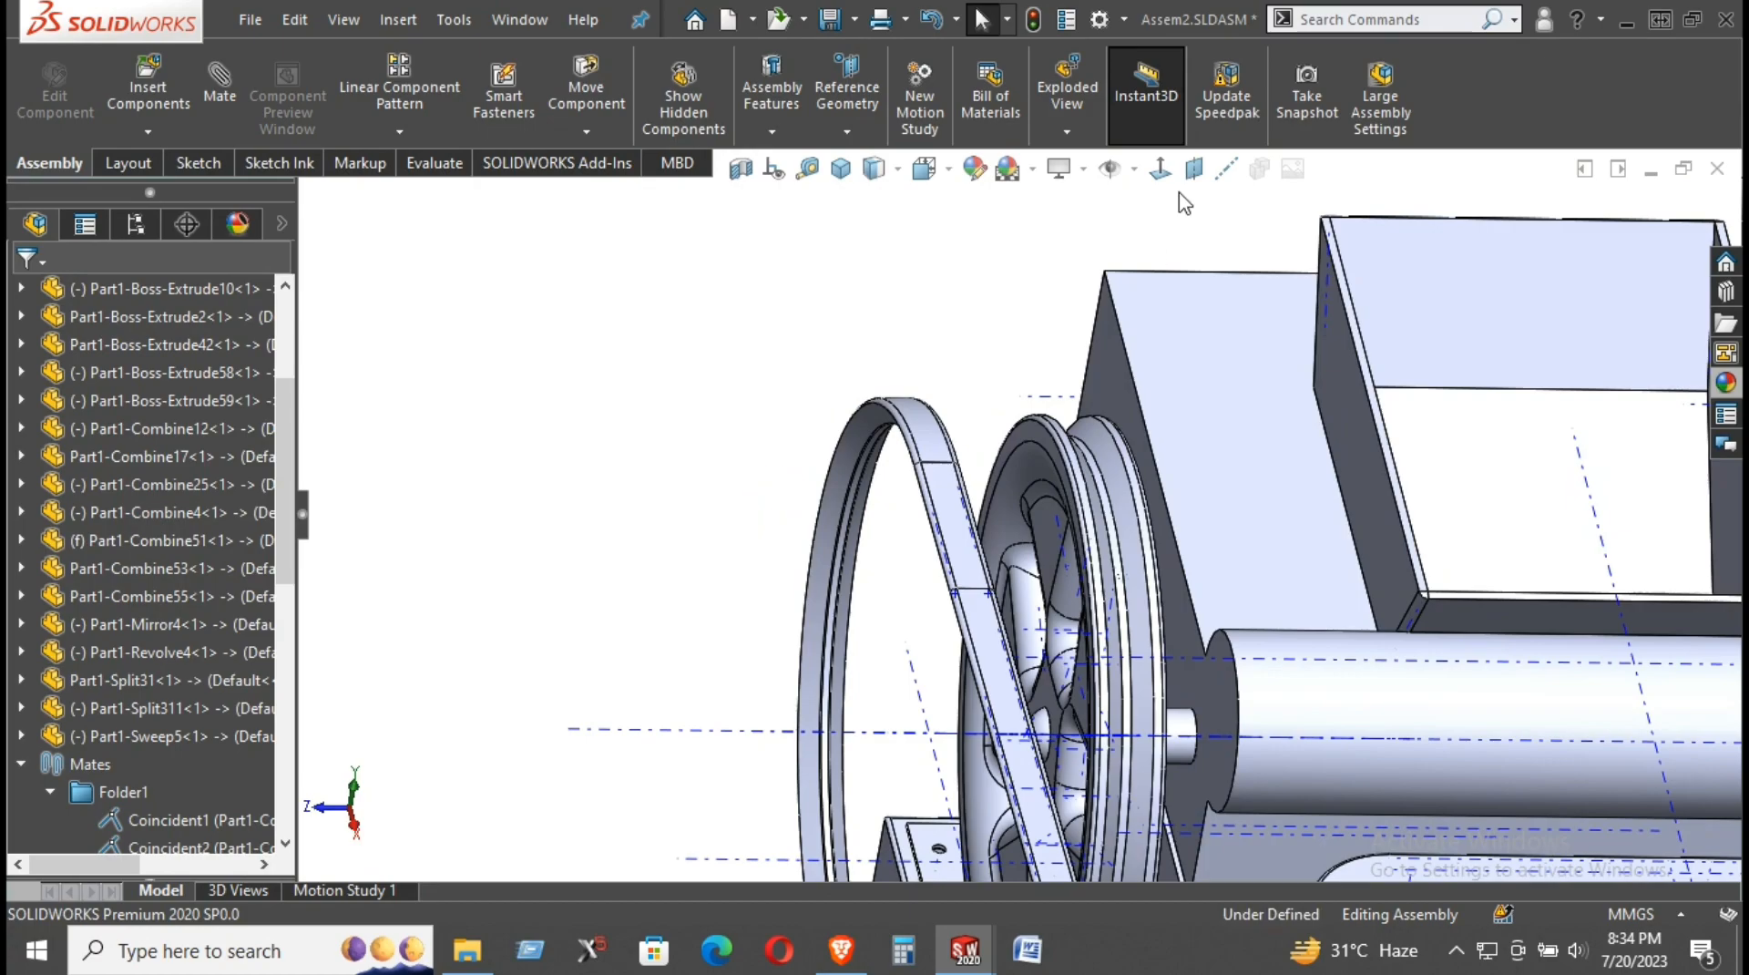
Step: Hide the temporary axes in the assembly and view the belt beside the large pulley
{"action": "left_click", "coordinate": [1134, 168]}
{"action": "left_click", "coordinate": [1141, 242]}
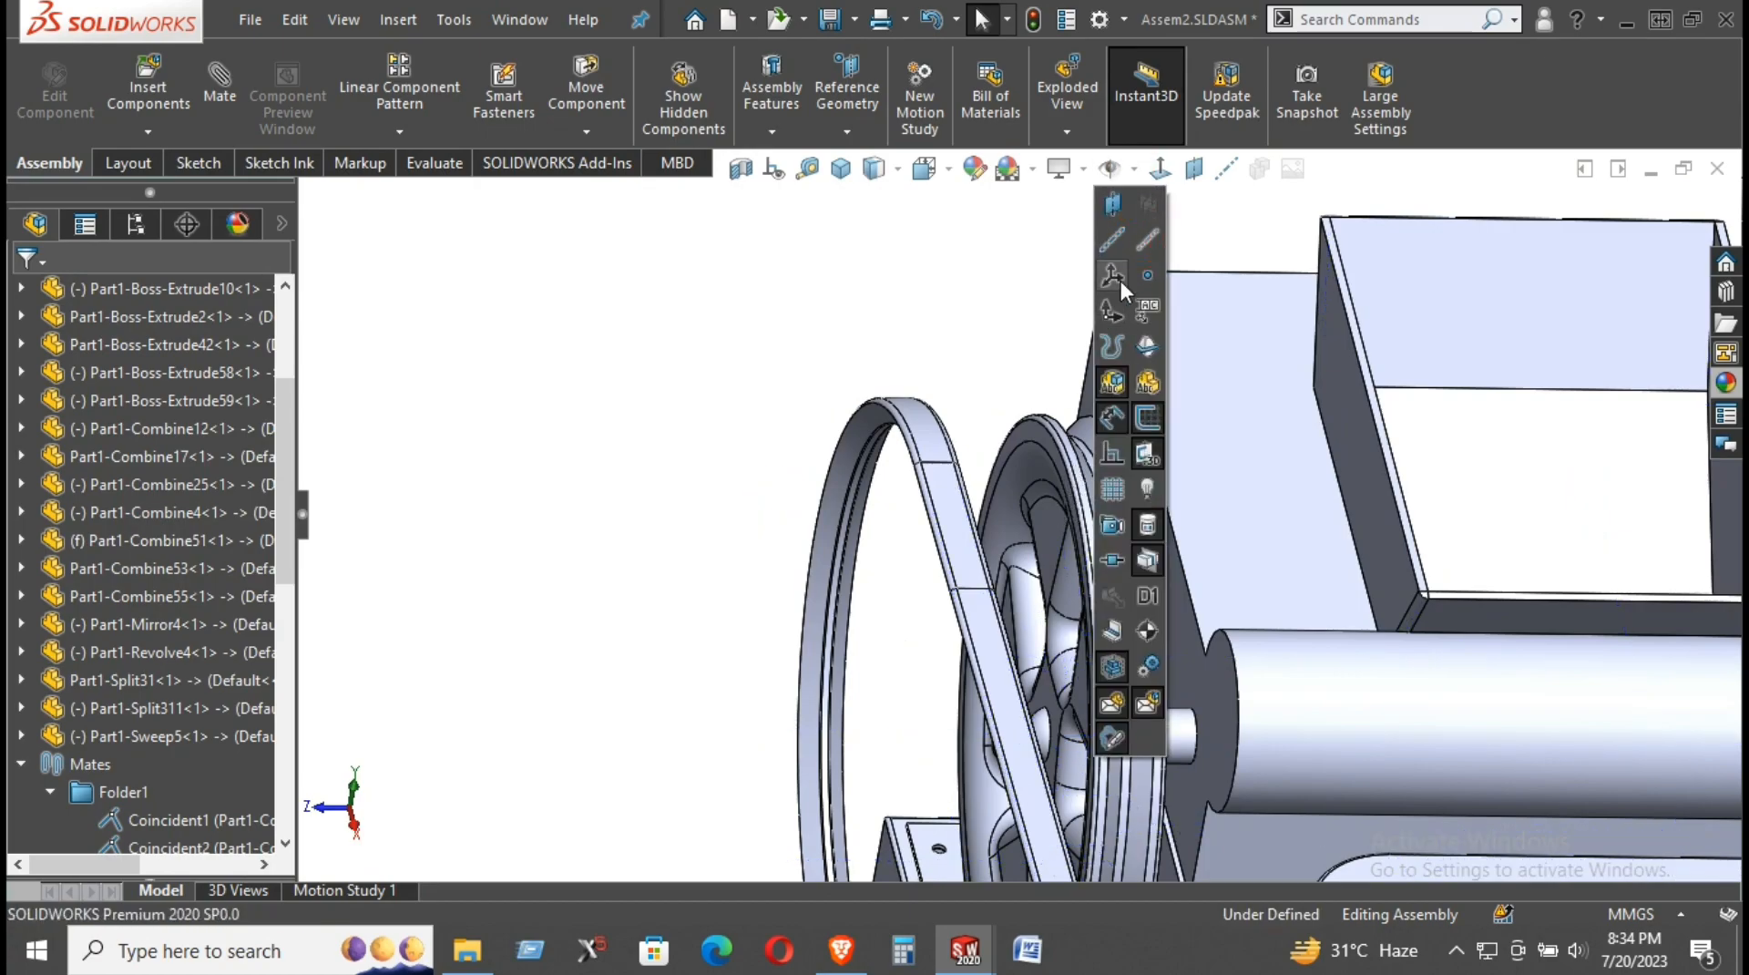
{"action": "middle_click_drag", "start_coordinate": [1031, 496], "coordinate": [1020, 528]}
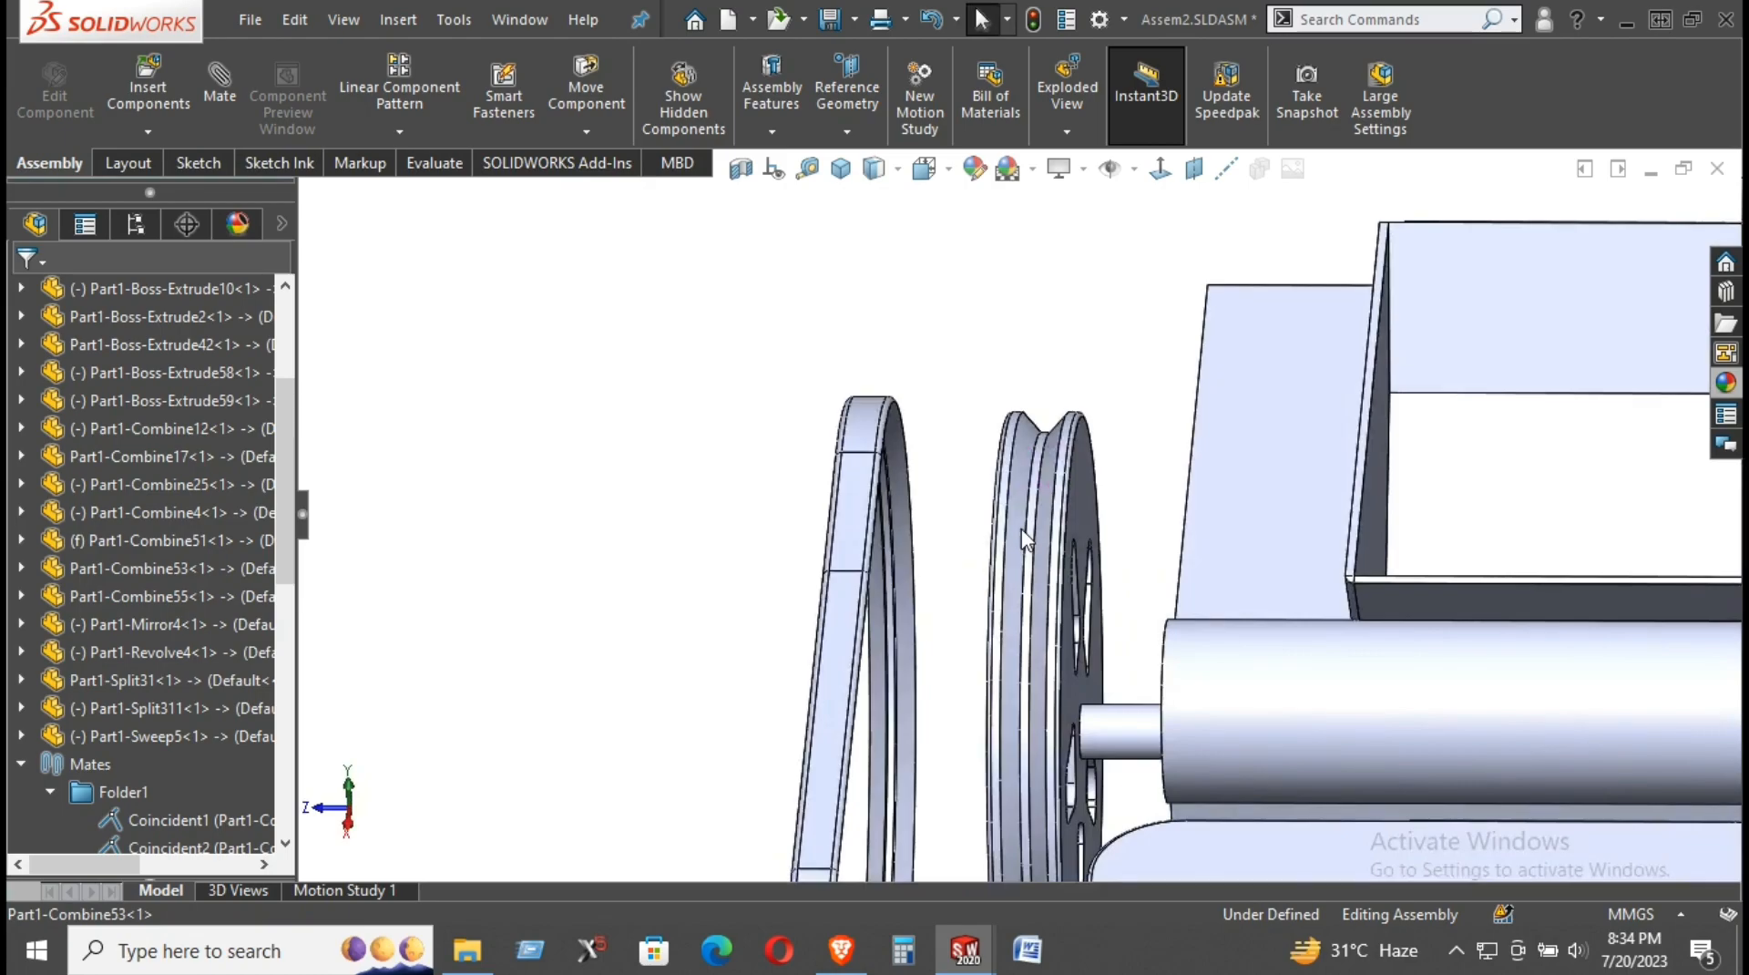
{"action": "middle_click_drag", "start_coordinate": [925, 583], "coordinate": [874, 592]}
Step: Examine the mates in Folder7, Folder6 and Folder1 to see which components each one connects
{"action": "scroll", "coordinate": [86, 749], "scroll_direction": "down", "scroll_amount": 8}
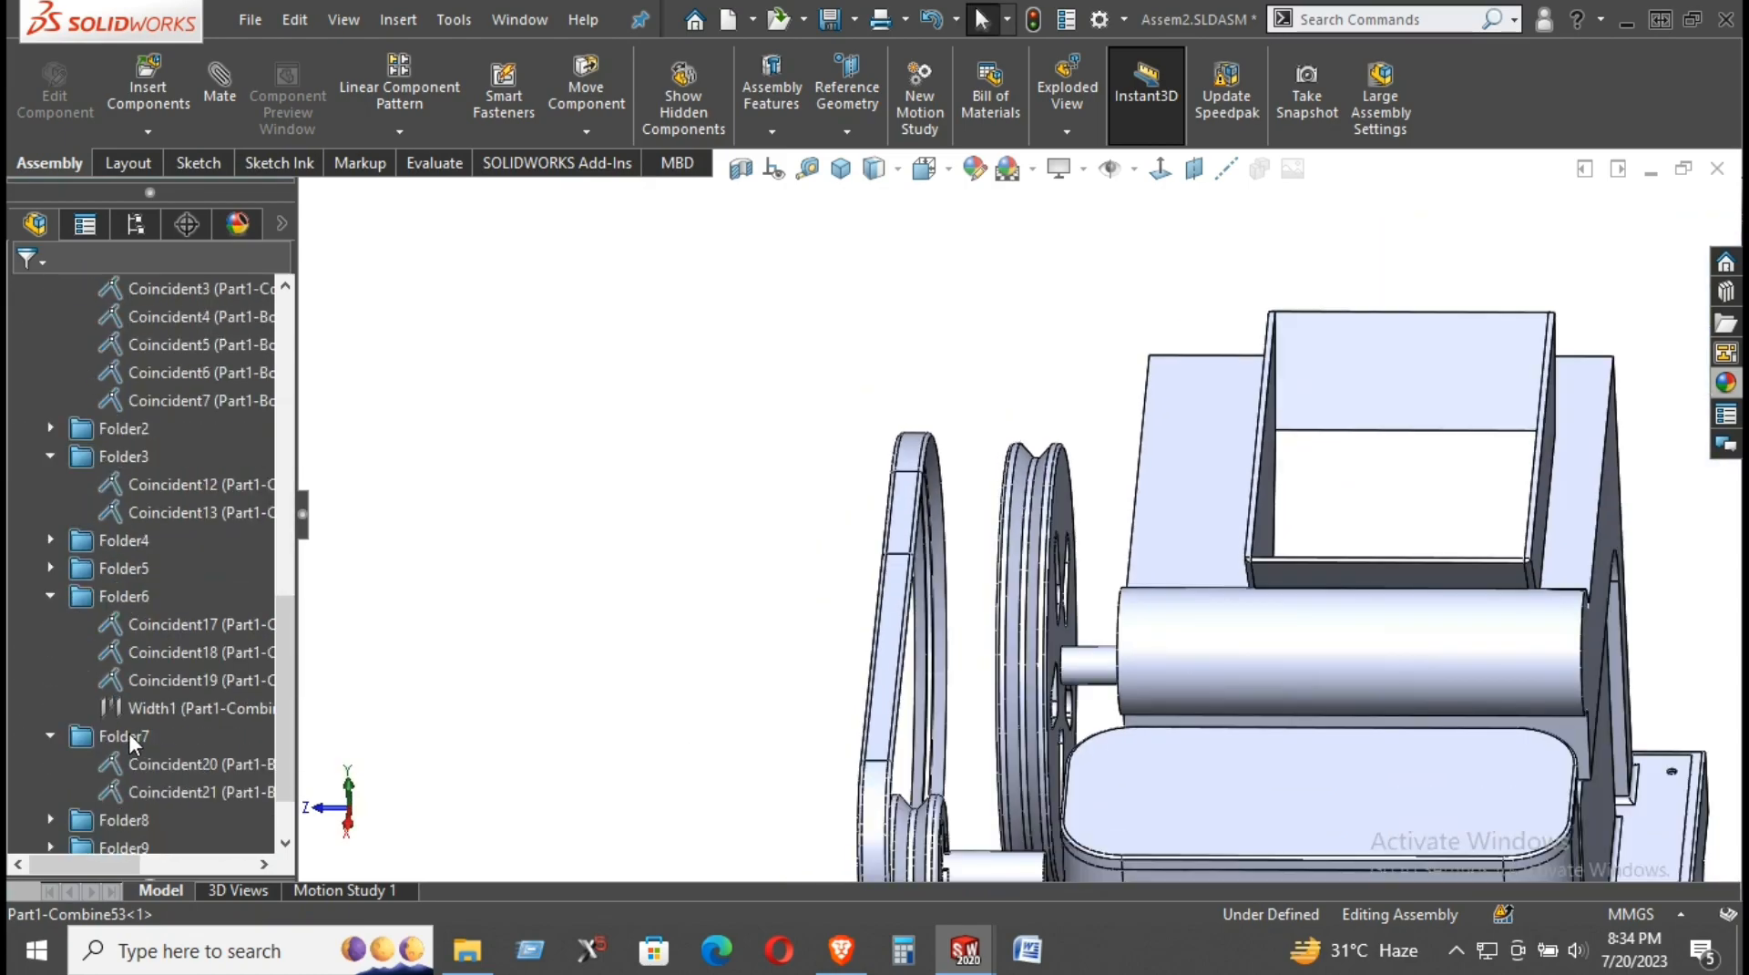
{"action": "left_click", "coordinate": [146, 679]}
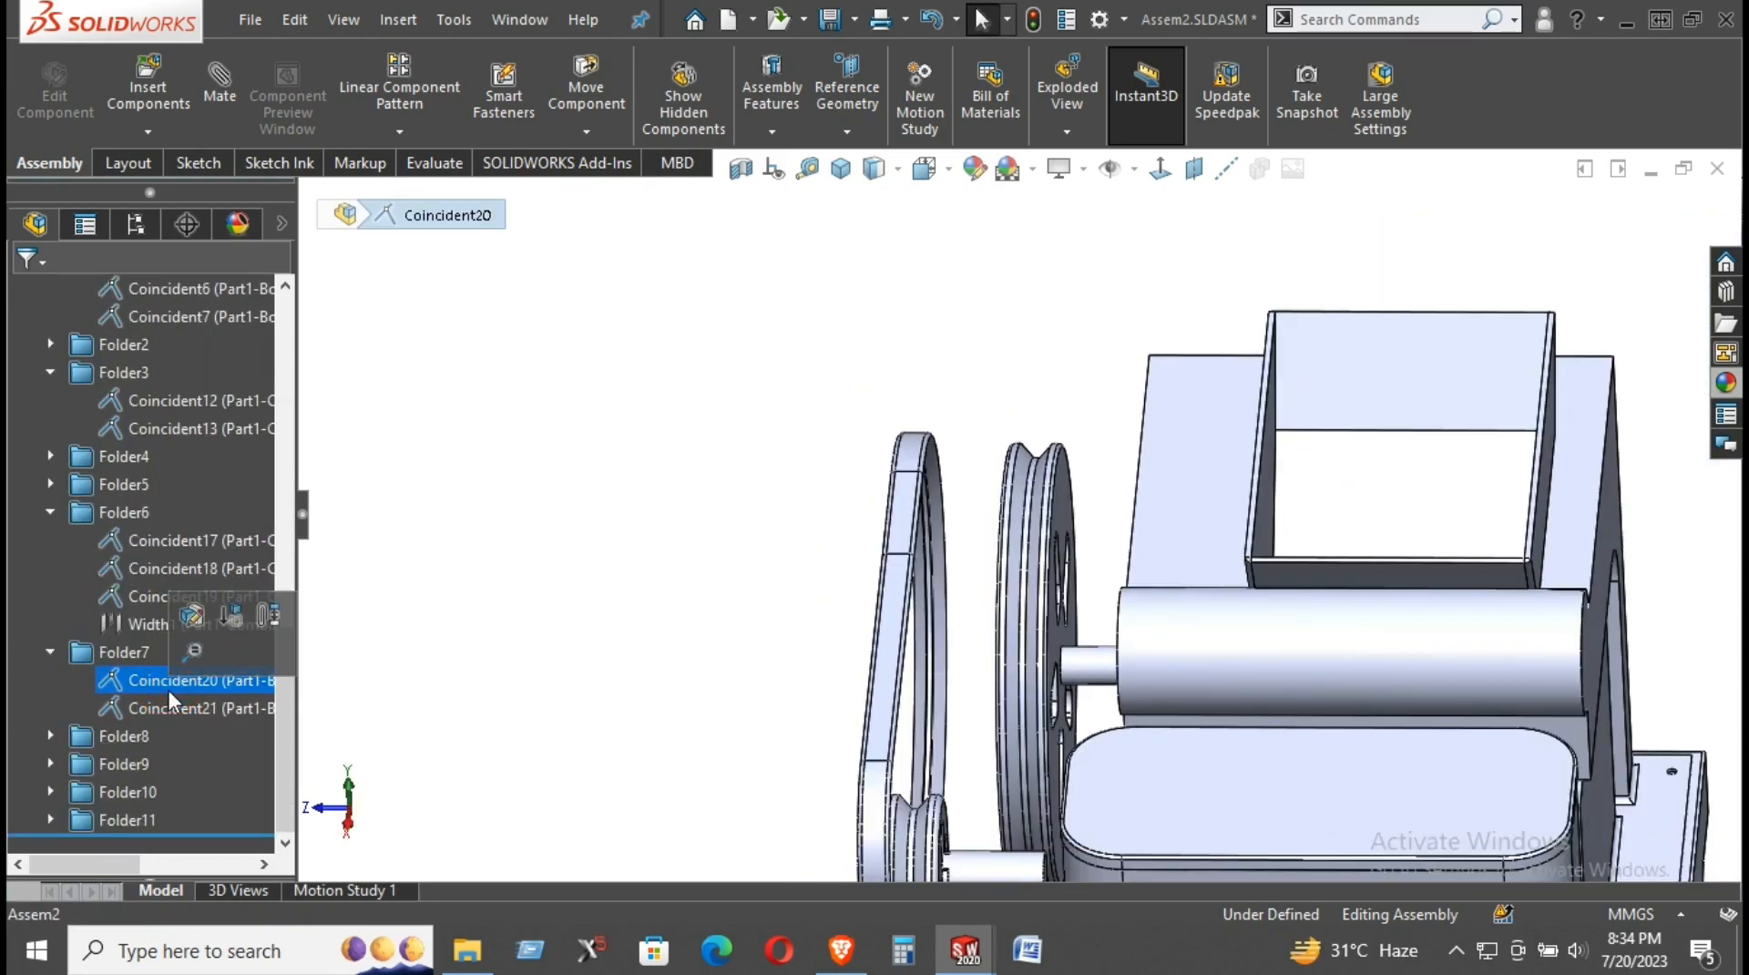
{"action": "left_click", "coordinate": [130, 541]}
{"action": "left_click", "coordinate": [139, 574]}
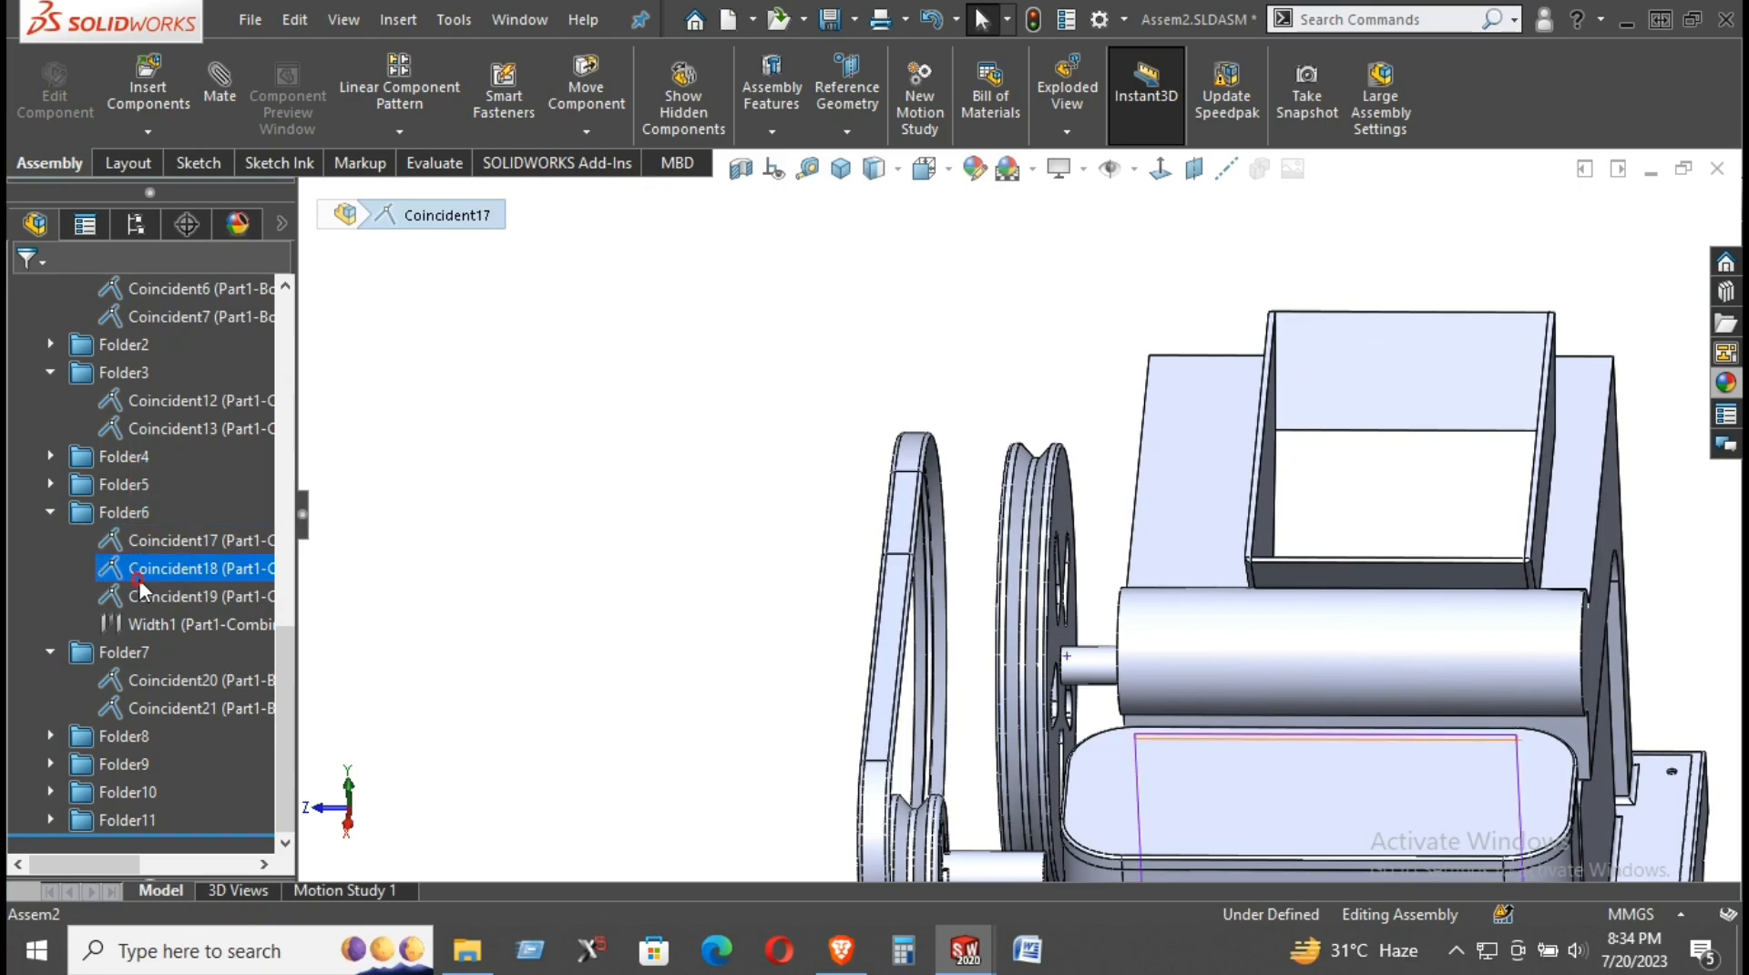
{"action": "left_click", "coordinate": [1023, 496]}
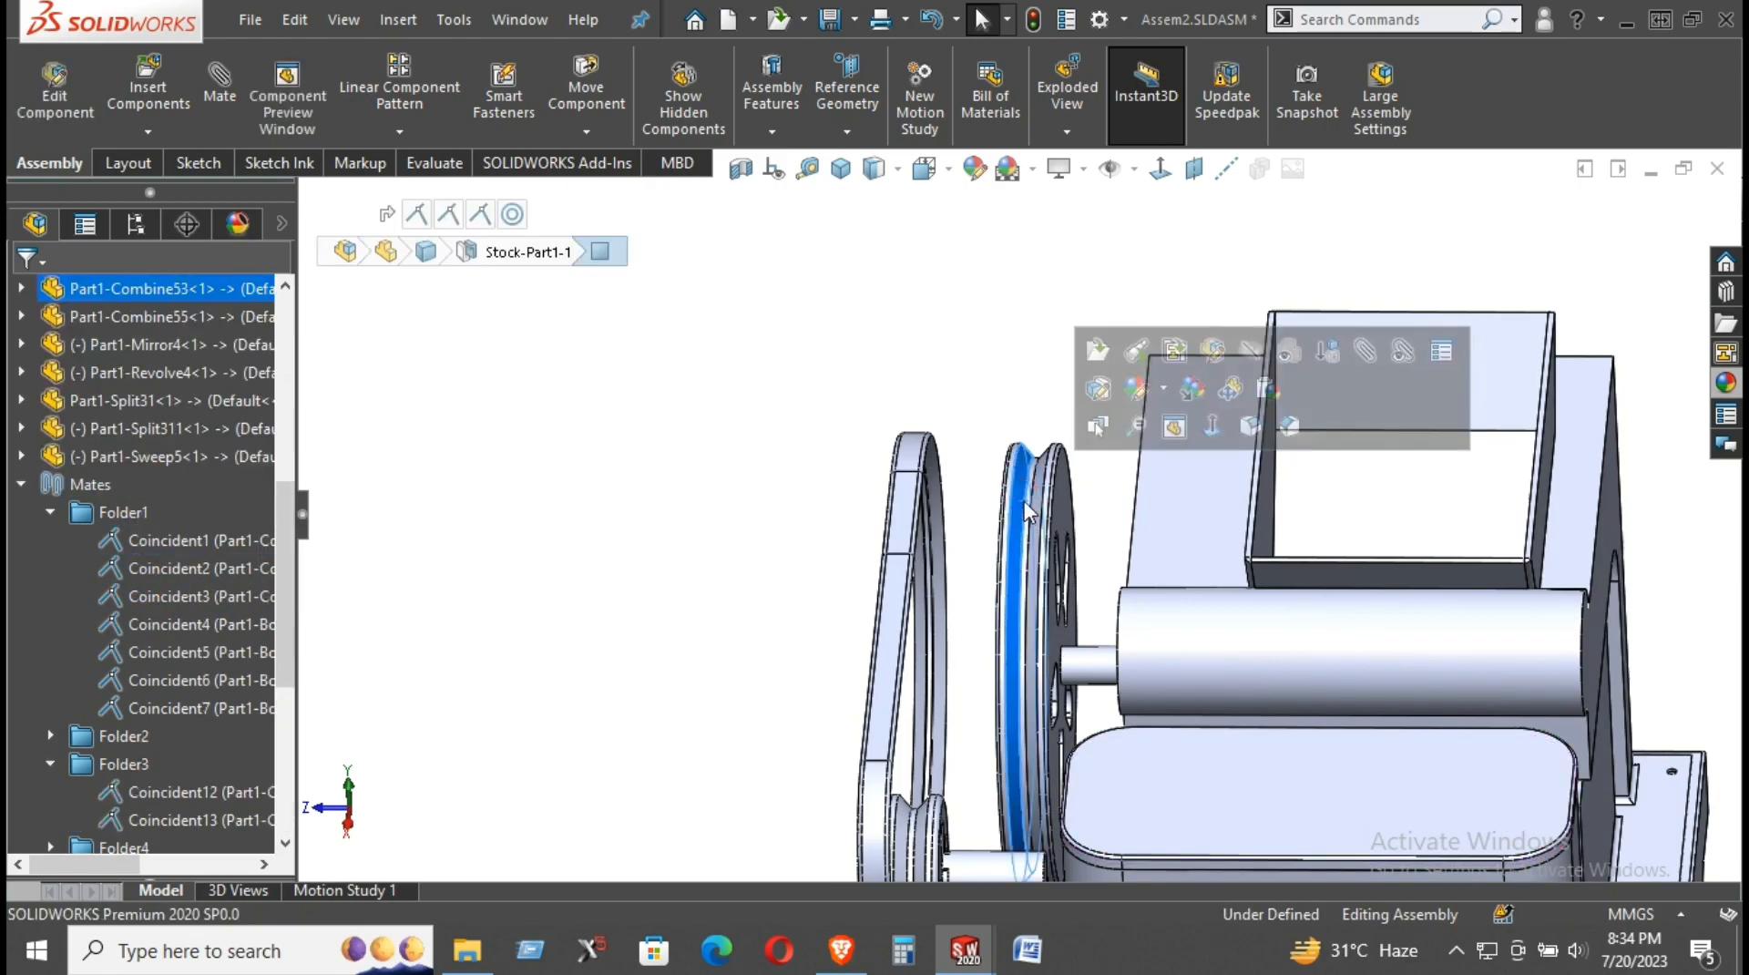
{"action": "left_click", "coordinate": [146, 540]}
{"action": "left_click", "coordinate": [156, 569]}
{"action": "left_click", "coordinate": [143, 624]}
{"action": "left_click", "coordinate": [132, 680]}
{"action": "left_click", "coordinate": [132, 707]}
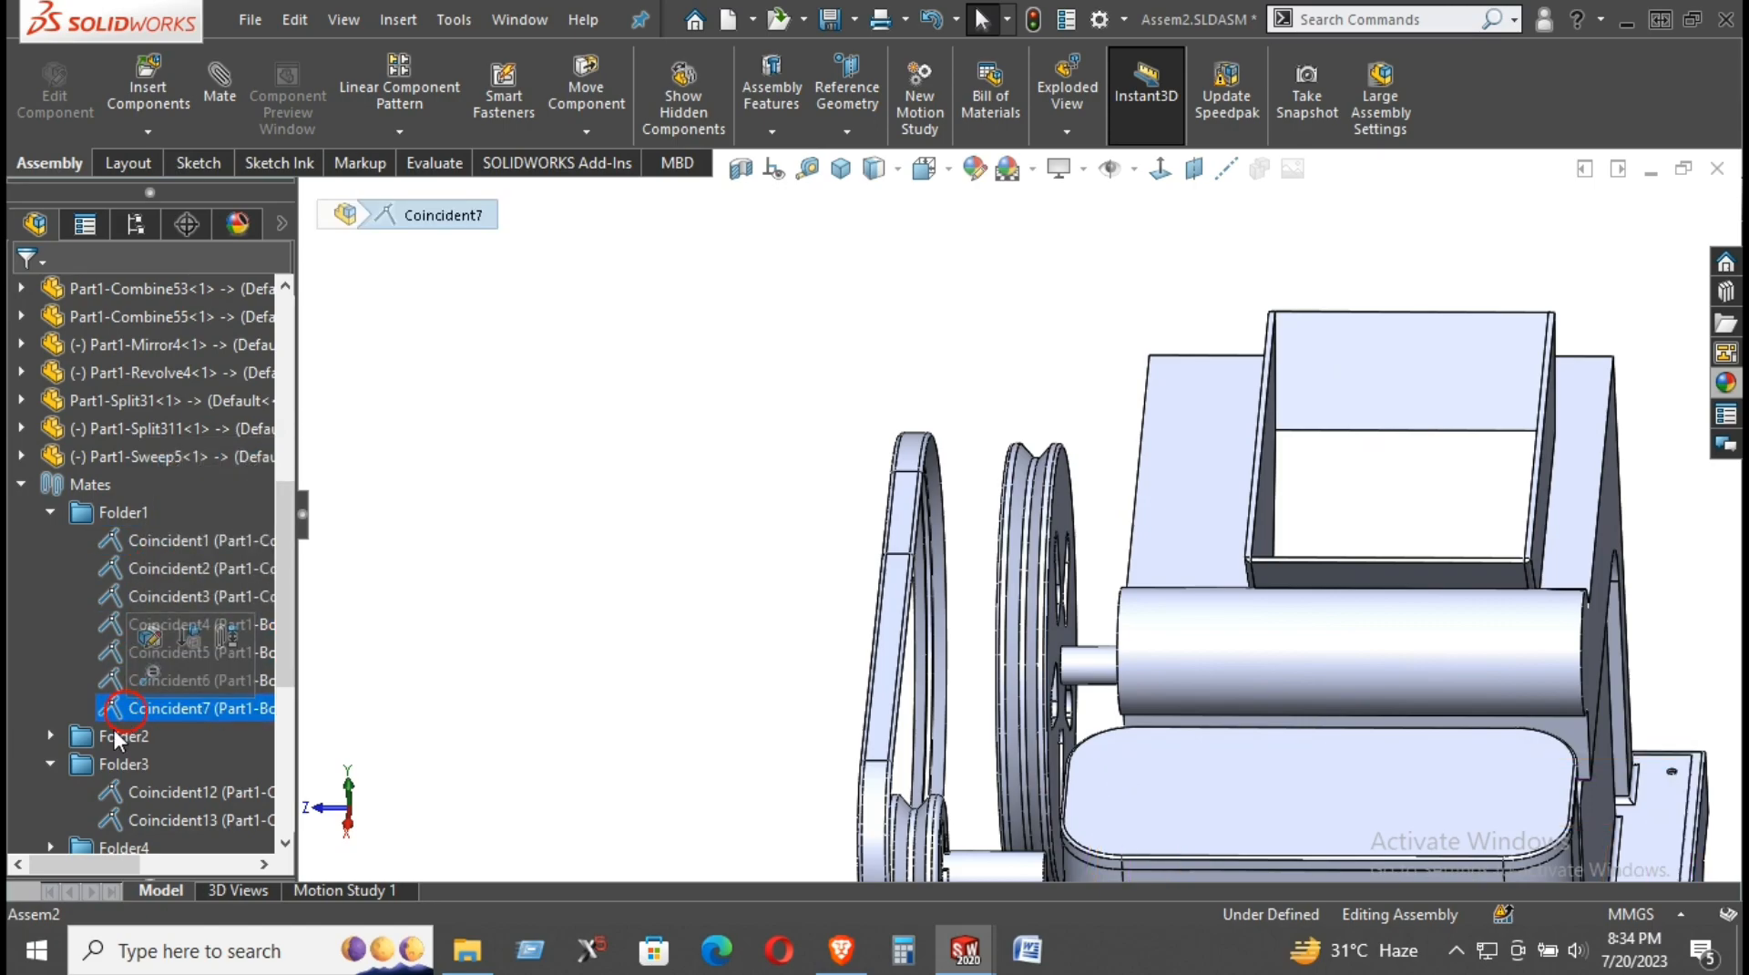
Step: Examine the mates in Folder2, Folder3 and Folder4, looking for the one that constrains the belt
{"action": "left_click", "coordinate": [58, 735]}
{"action": "left_click", "coordinate": [150, 764]}
{"action": "left_click", "coordinate": [128, 789]}
{"action": "left_click", "coordinate": [133, 820]}
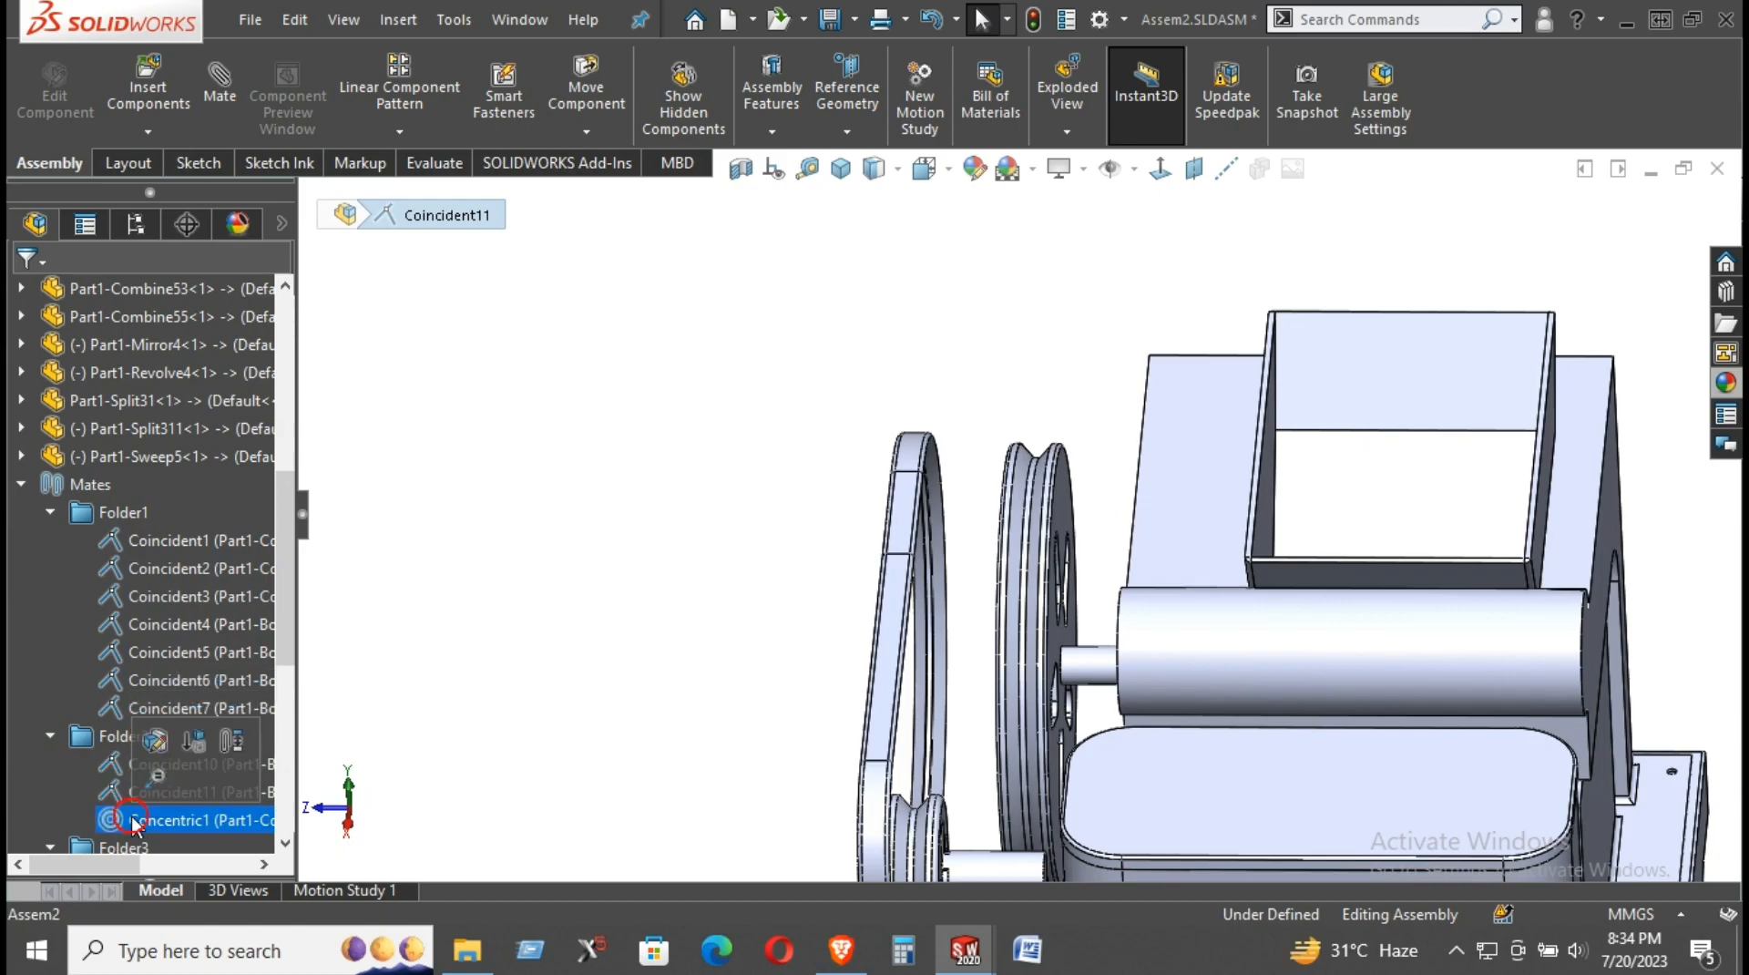
{"action": "scroll", "coordinate": [134, 816], "scroll_direction": "down", "scroll_amount": 2}
{"action": "left_click", "coordinate": [134, 708]}
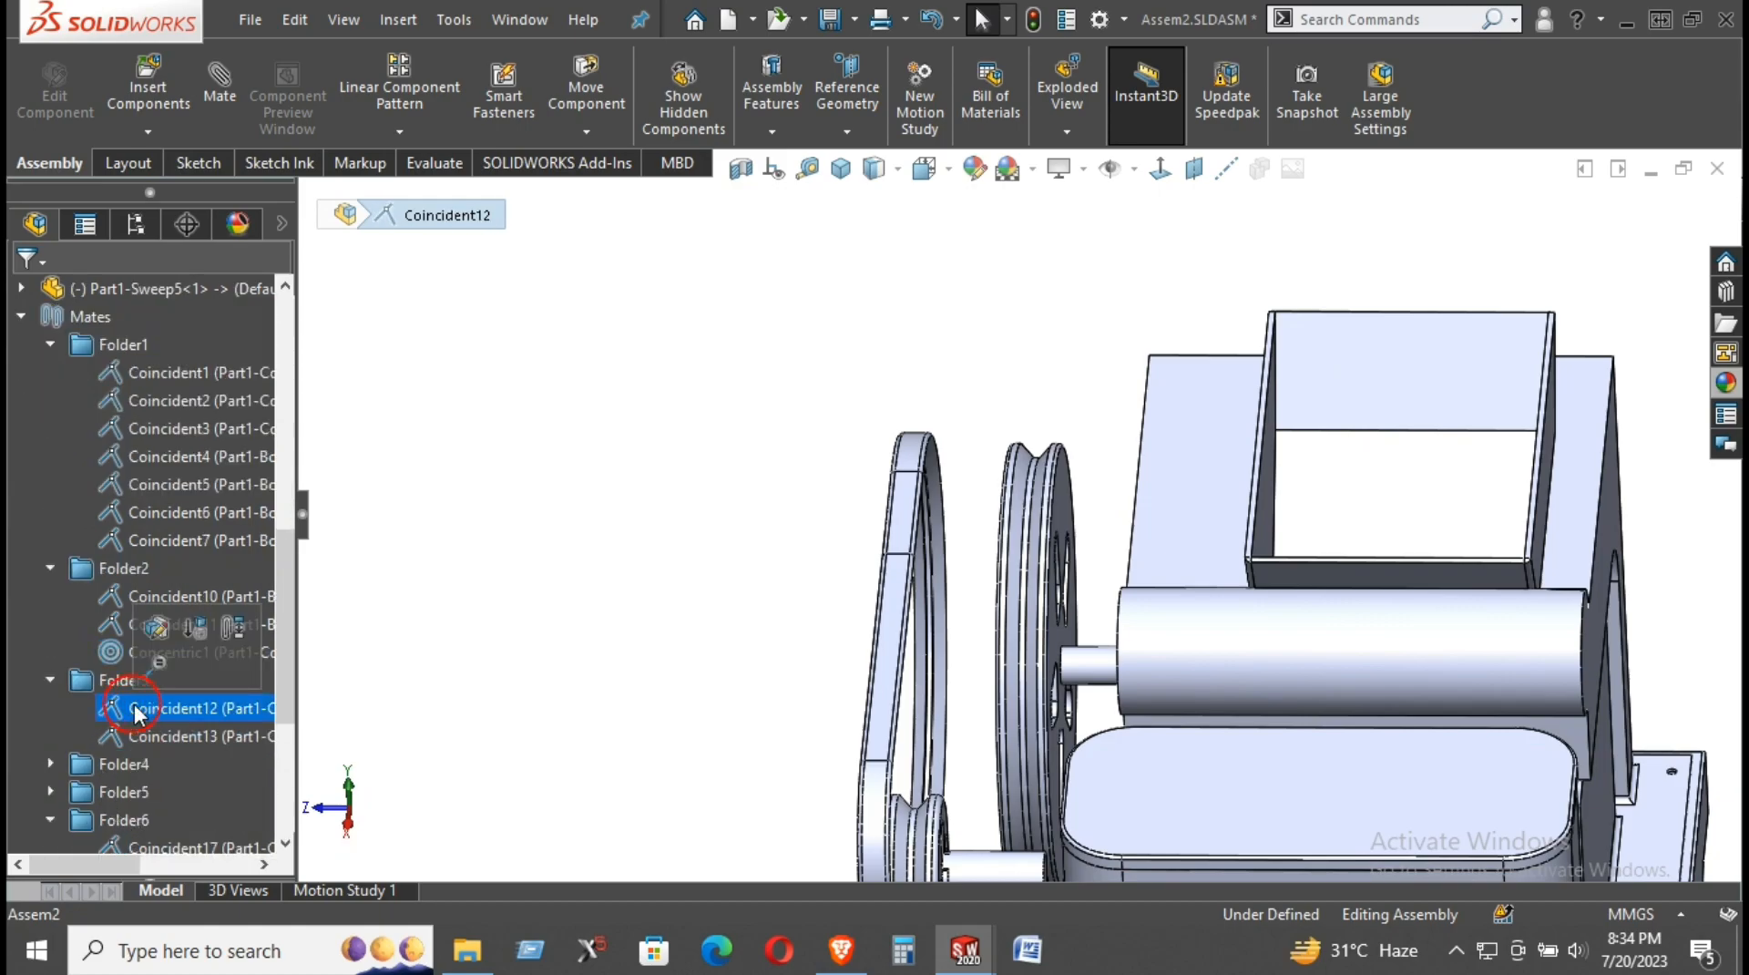
{"action": "left_click", "coordinate": [149, 734]}
{"action": "left_click", "coordinate": [51, 763]}
{"action": "left_click", "coordinate": [135, 790]}
{"action": "left_click", "coordinate": [143, 820]}
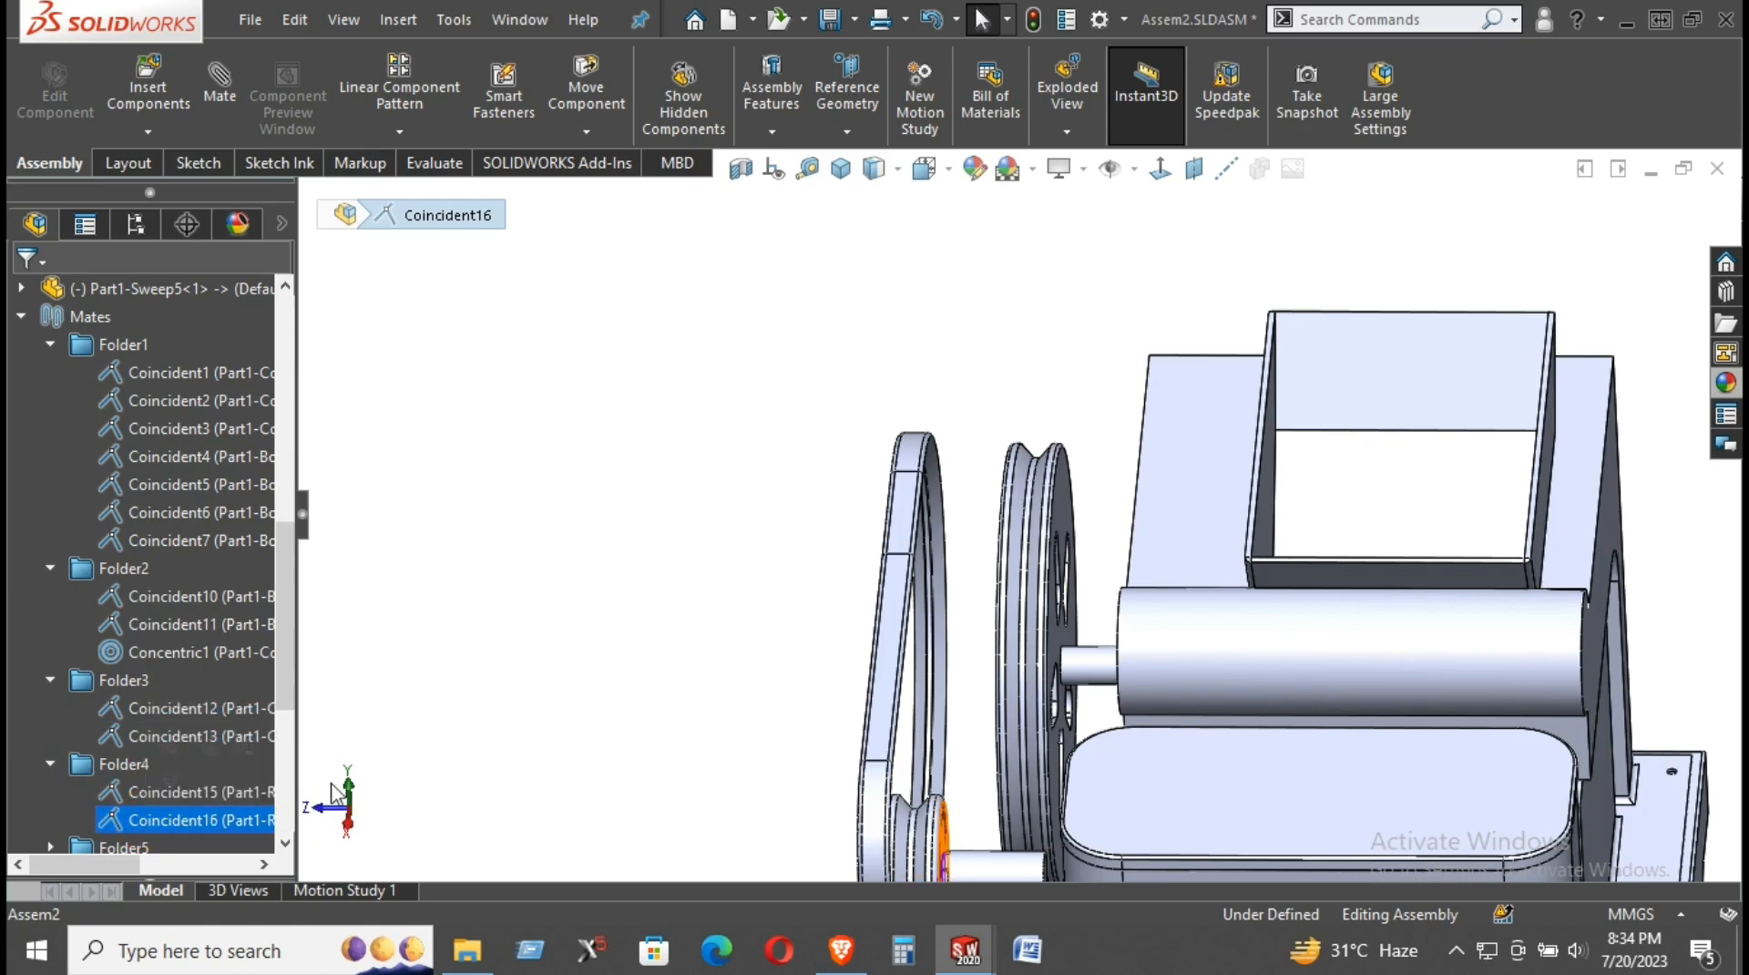
{"action": "scroll", "coordinate": [929, 746], "scroll_direction": "down", "scroll_amount": 3}
{"action": "middle_click_drag", "start_coordinate": [929, 746], "coordinate": [906, 851]}
{"action": "scroll", "coordinate": [196, 855], "scroll_direction": "down", "scroll_amount": 2}
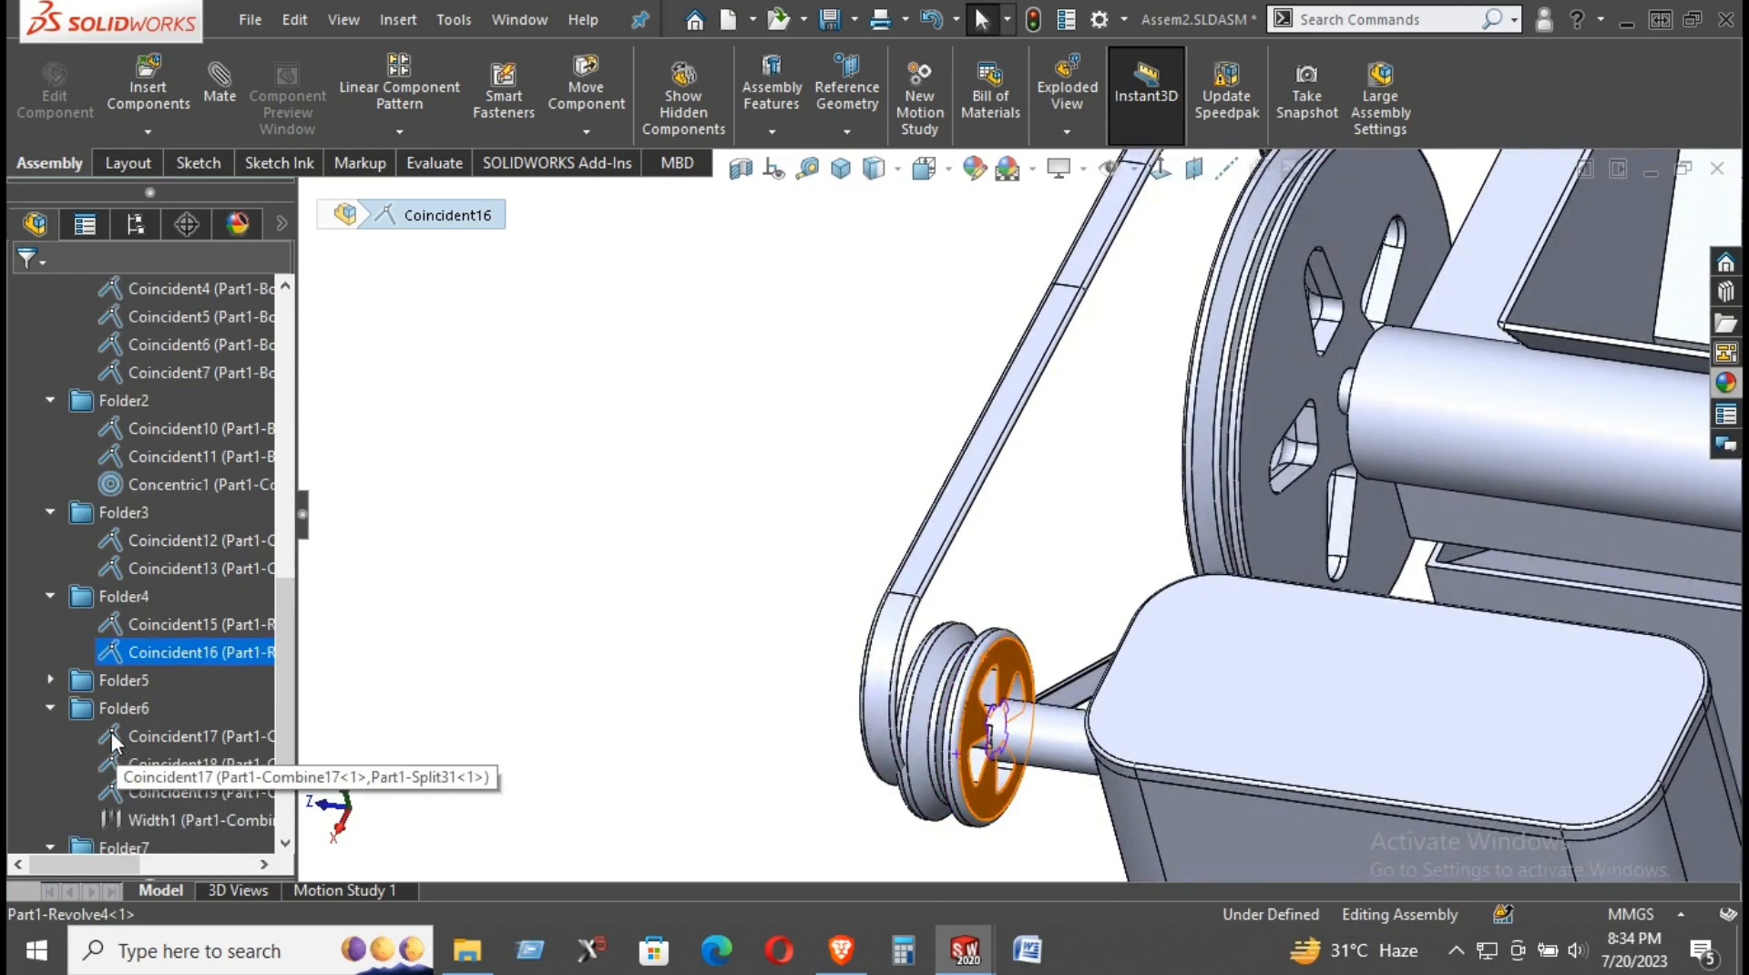
Step: Find the concentric mate between the belt and the large pulley in Folder5, Concentric4, and delete it
{"action": "left_click", "coordinate": [52, 681]}
{"action": "left_click", "coordinate": [166, 713]}
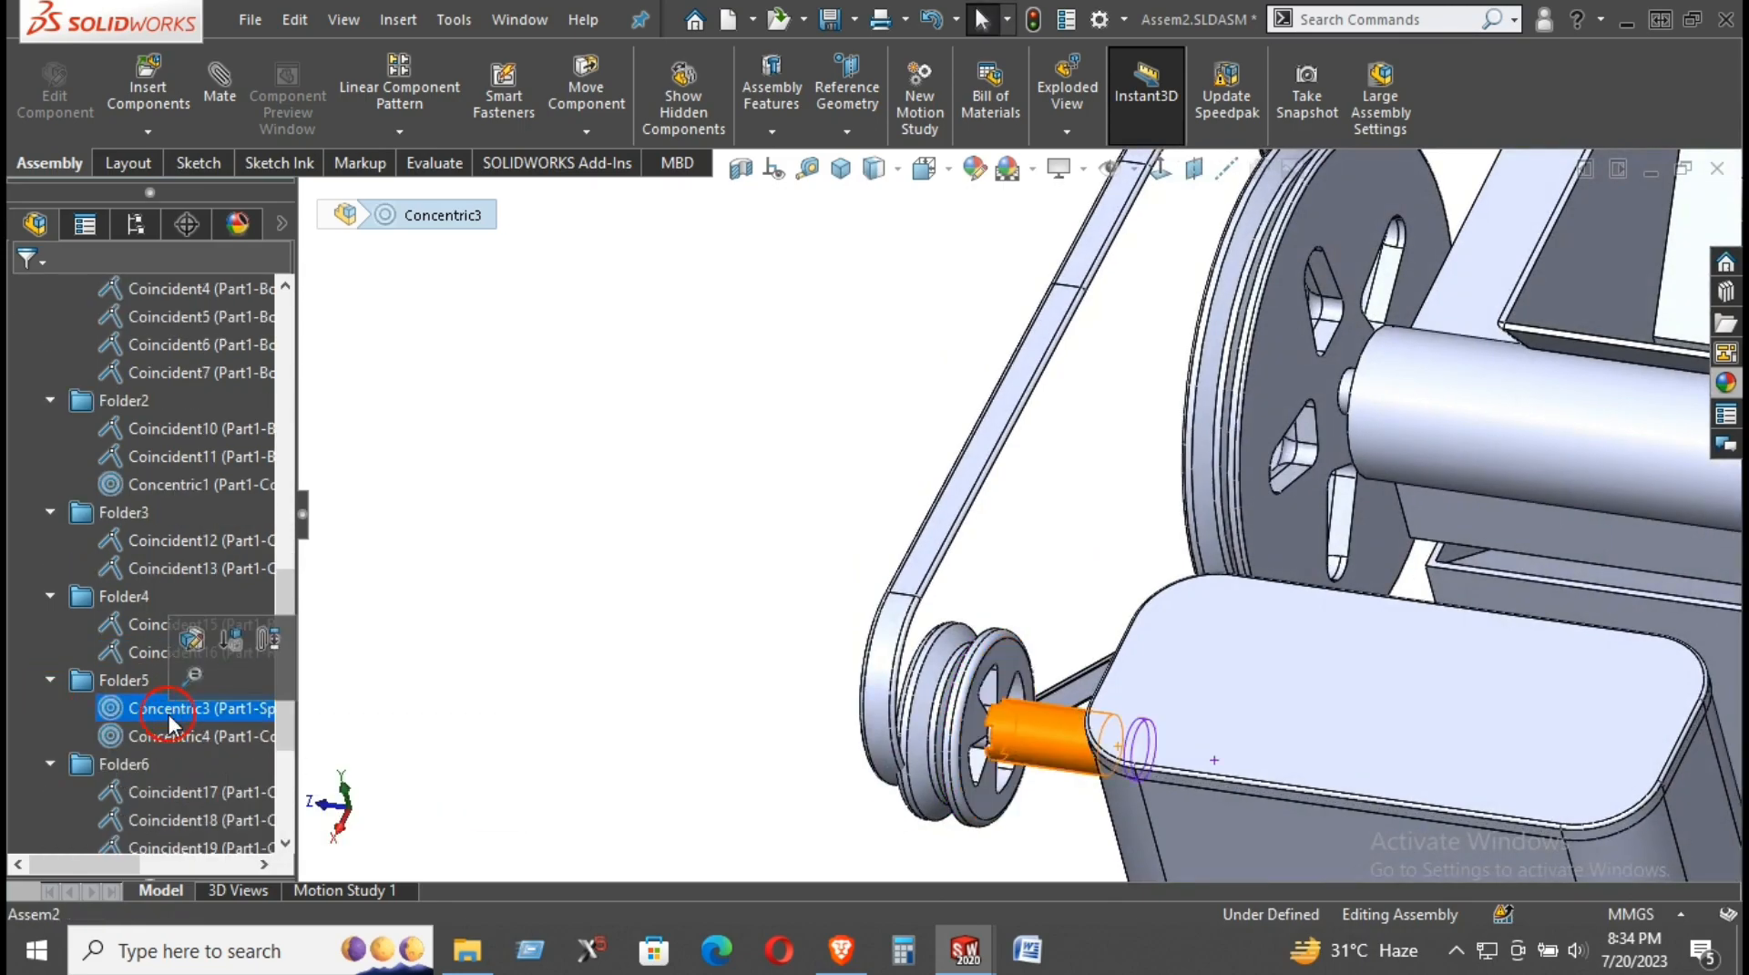
{"action": "left_click", "coordinate": [140, 735]}
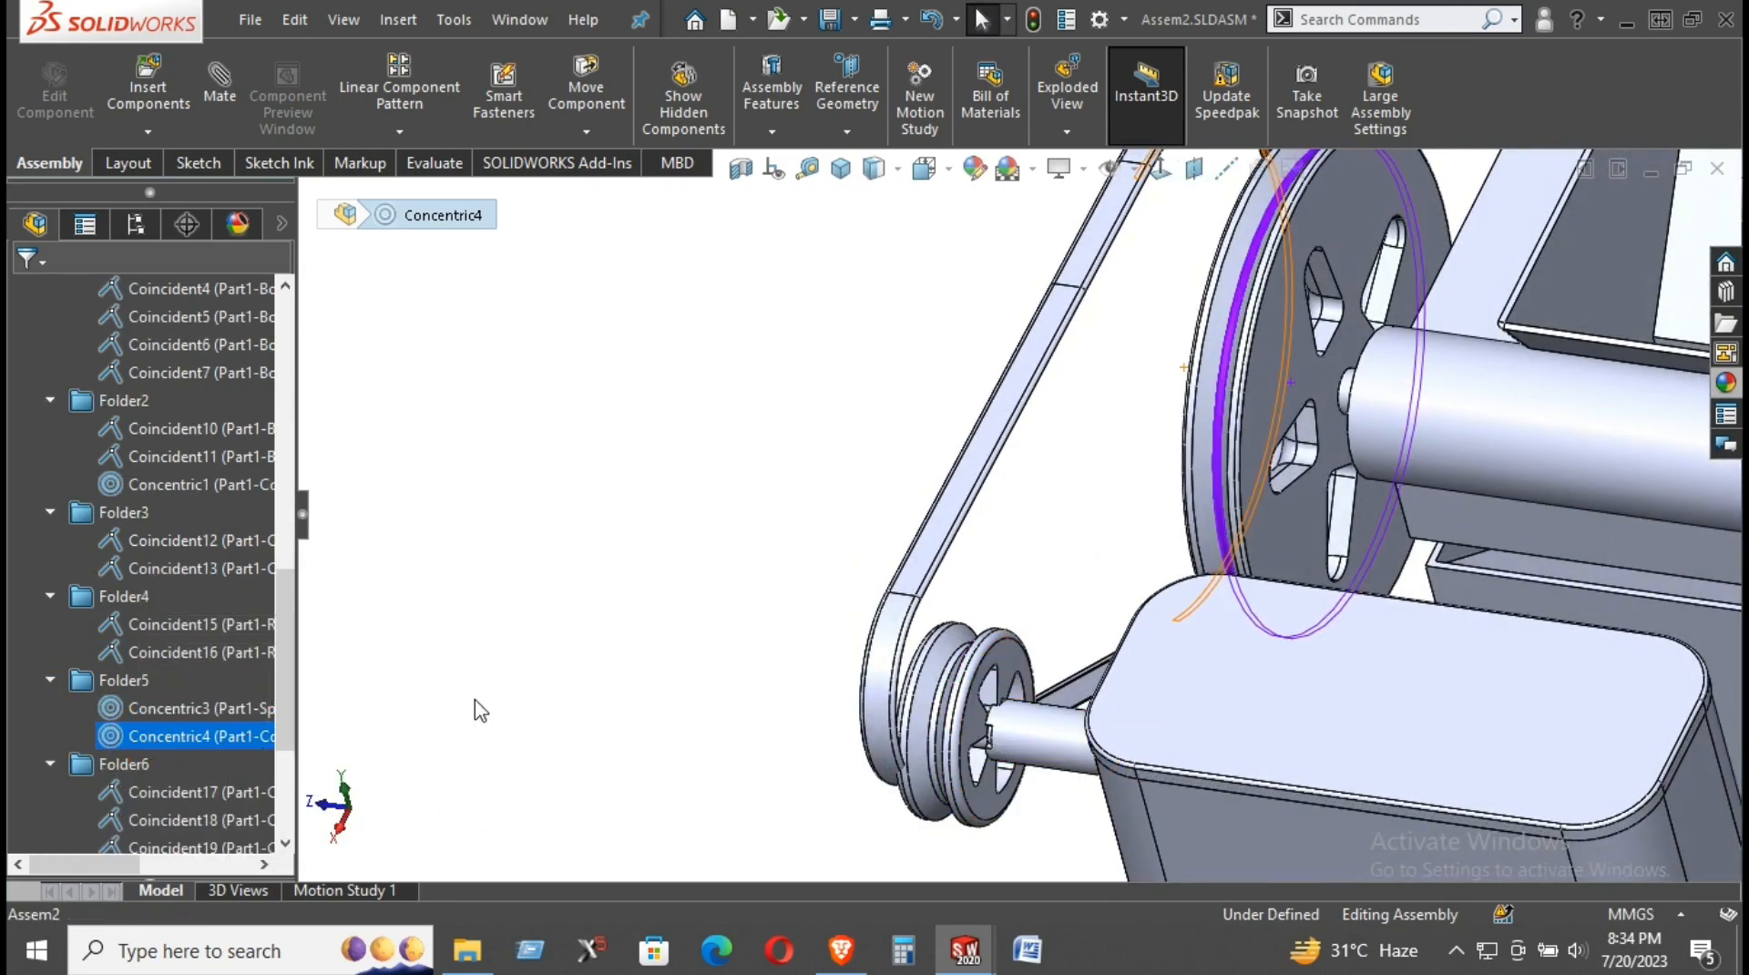
{"action": "scroll", "coordinate": [1123, 506], "scroll_direction": "up", "scroll_amount": 2}
{"action": "right_click", "coordinate": [147, 737]}
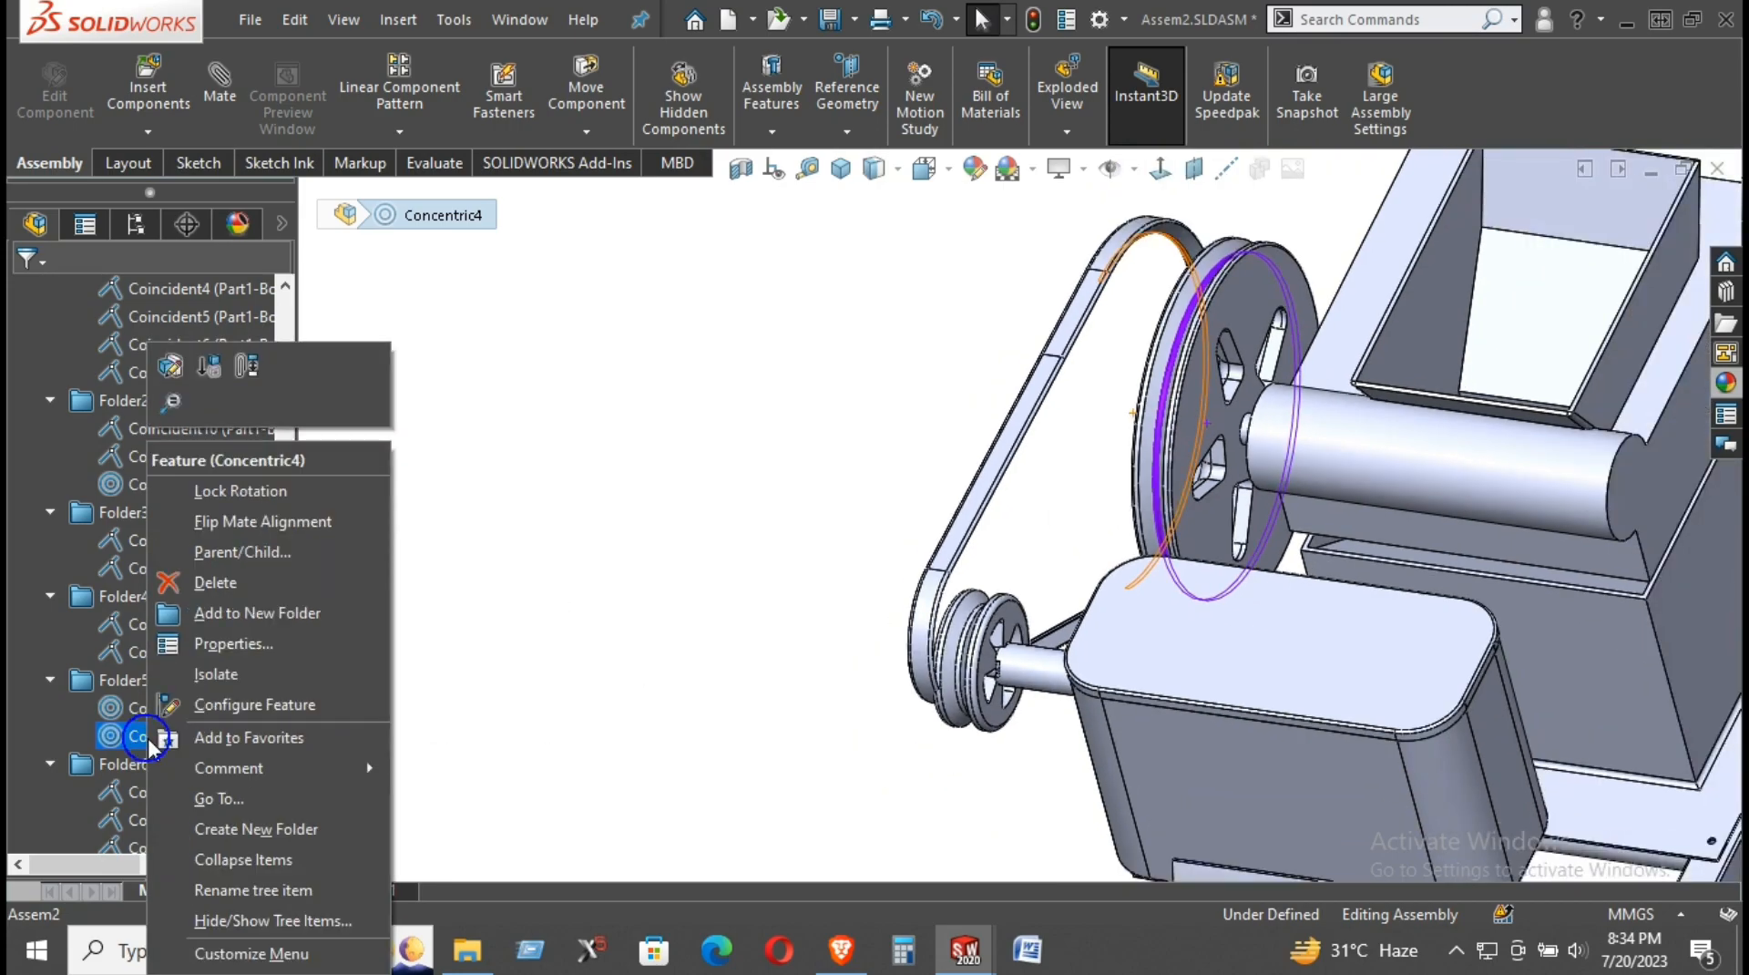
{"action": "left_click", "coordinate": [205, 583]}
{"action": "left_click", "coordinate": [1662, 314]}
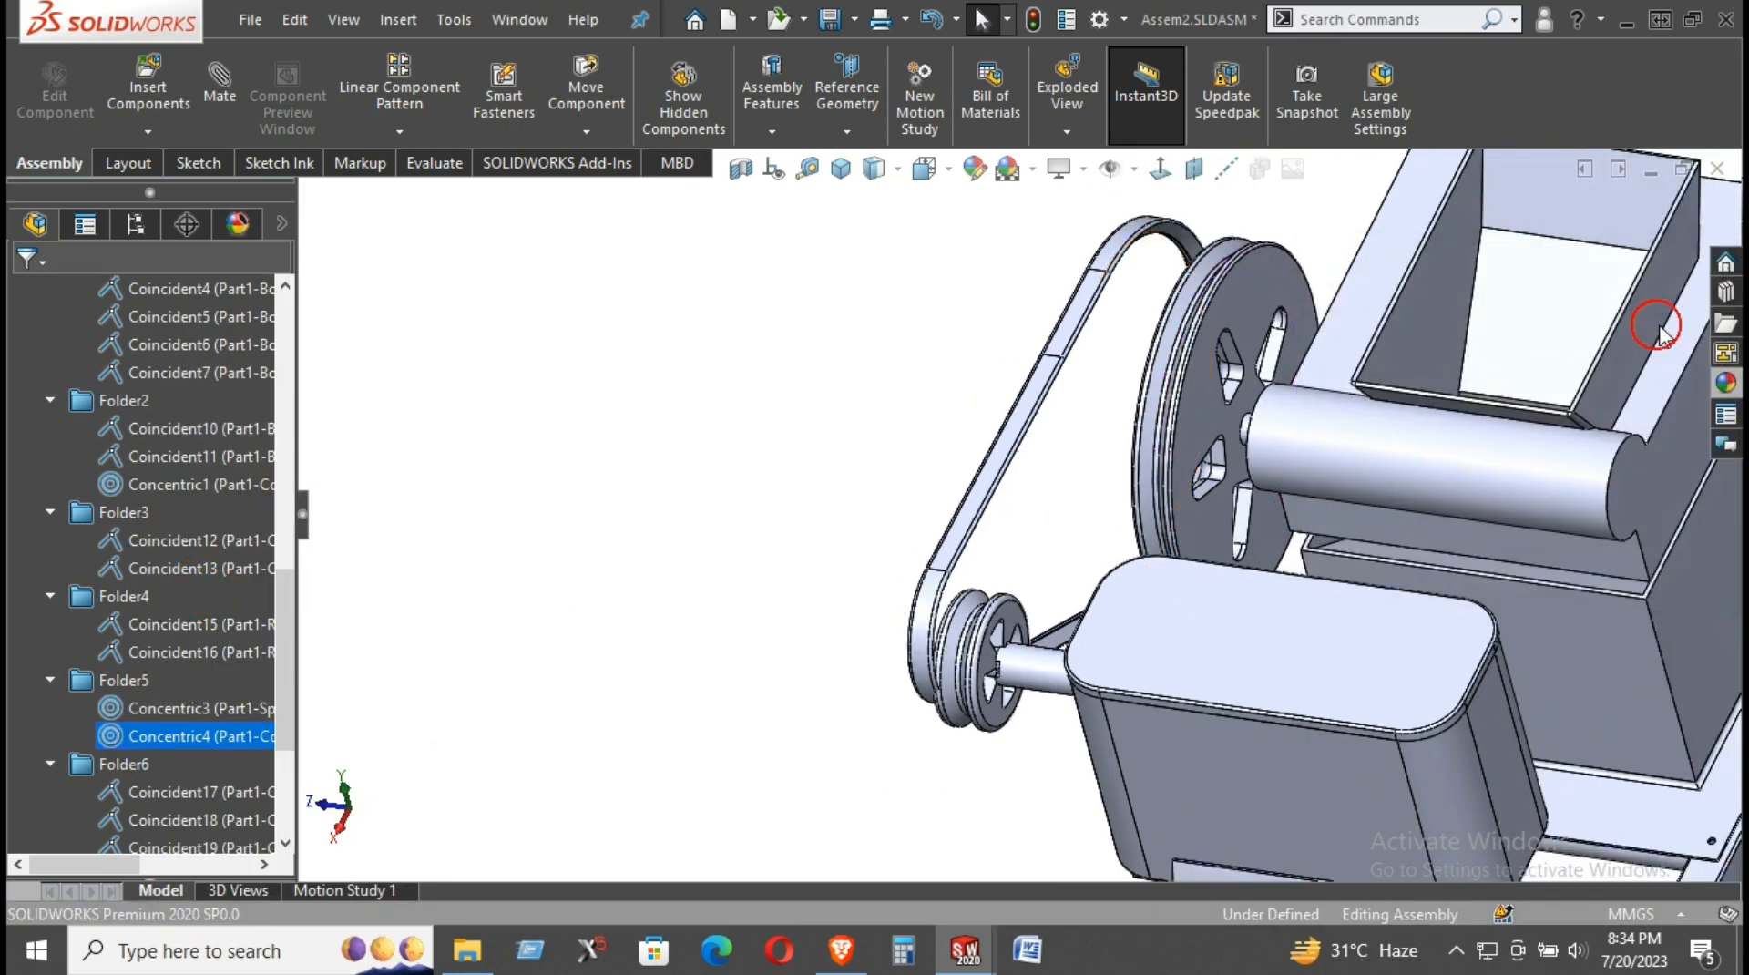
Step: Move the freed belt away from both pulleys to beside the chassis wheel
{"action": "left_click_drag", "start_coordinate": [1090, 273], "coordinate": [829, 378]}
{"action": "scroll", "coordinate": [268, 733], "scroll_direction": "down", "scroll_amount": 2}
{"action": "scroll", "coordinate": [838, 540], "scroll_direction": "up", "scroll_amount": 2}
{"action": "middle_click_drag", "start_coordinate": [839, 541], "coordinate": [314, 771]}
Step: Examine the remaining mates in Folder8, Folder9, Folder10 and Folder11 to see which components they constrain
{"action": "scroll", "coordinate": [124, 793], "scroll_direction": "down", "scroll_amount": 1}
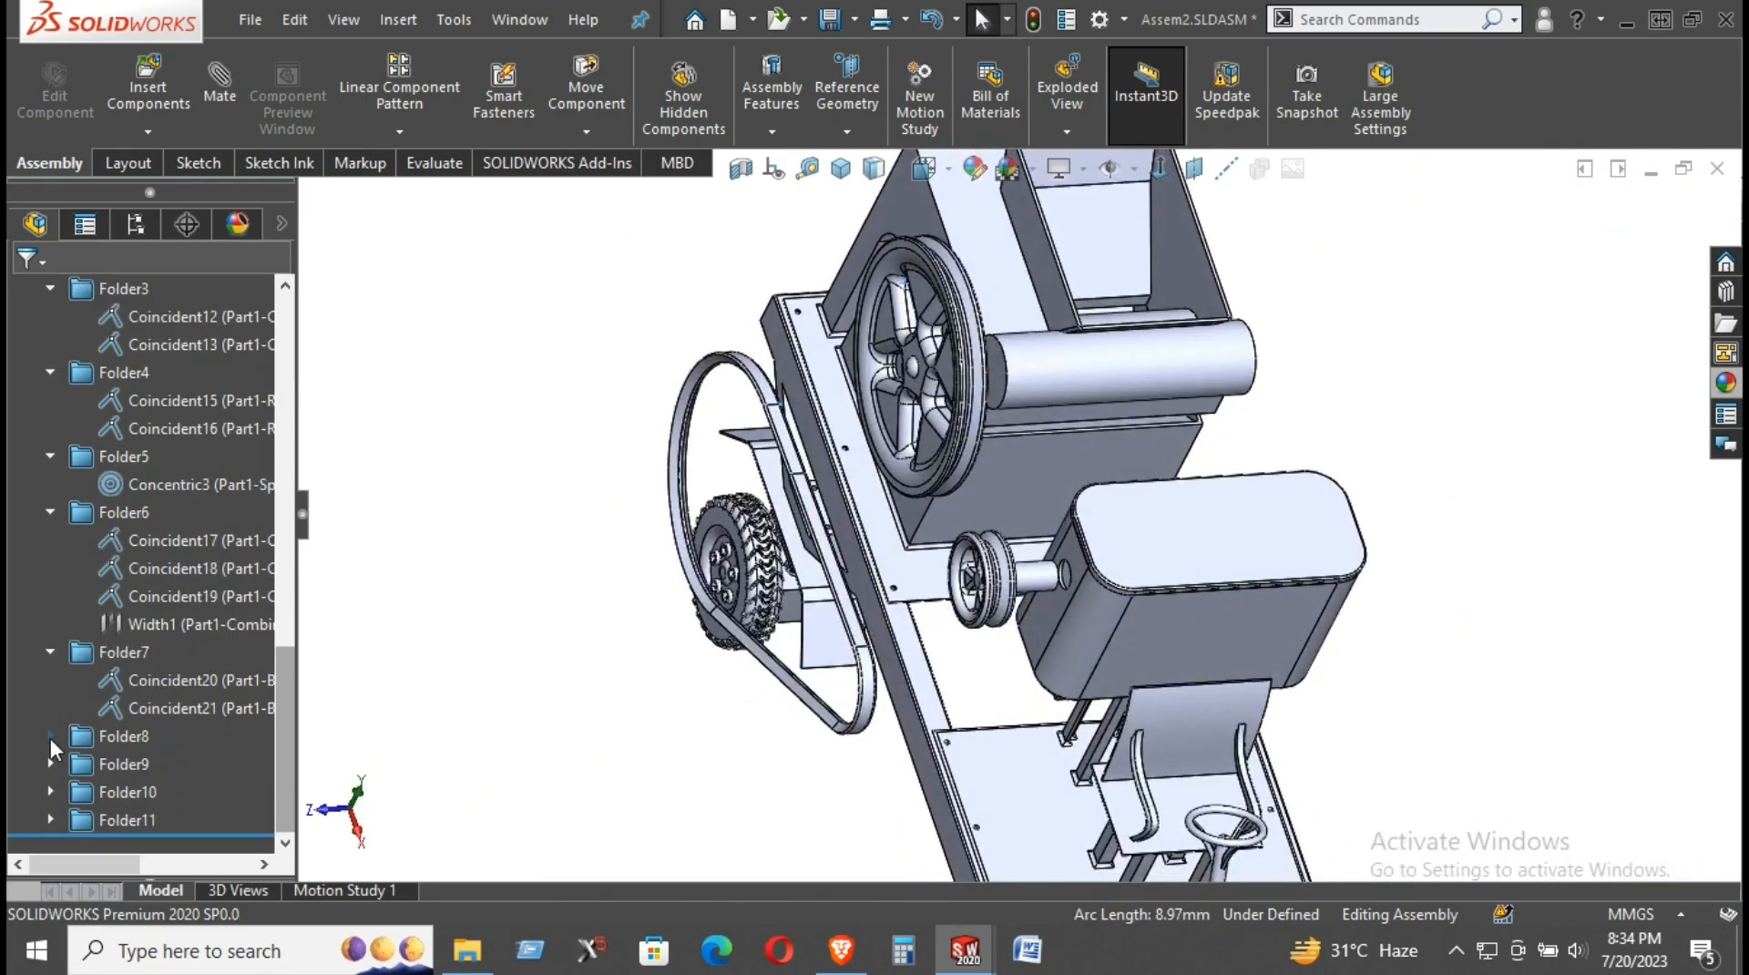
{"action": "left_click", "coordinate": [50, 736]}
{"action": "left_click", "coordinate": [157, 763]}
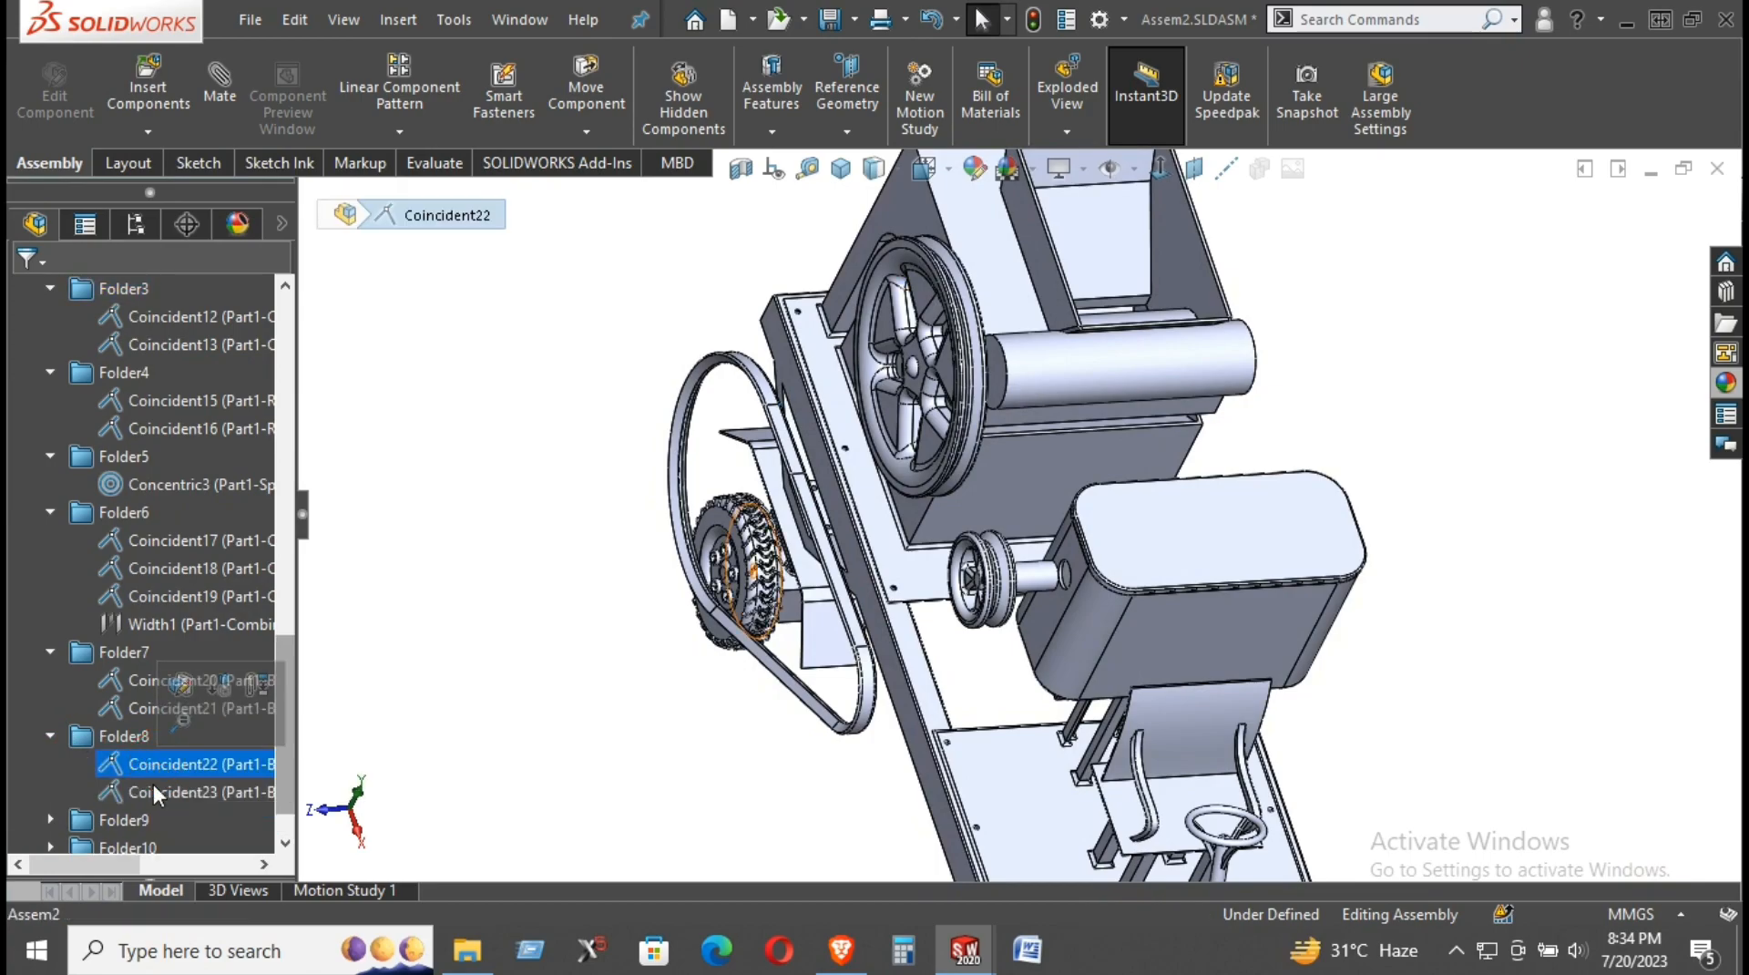
{"action": "left_click", "coordinate": [153, 792]}
{"action": "scroll", "coordinate": [23, 806], "scroll_direction": "down", "scroll_amount": 1}
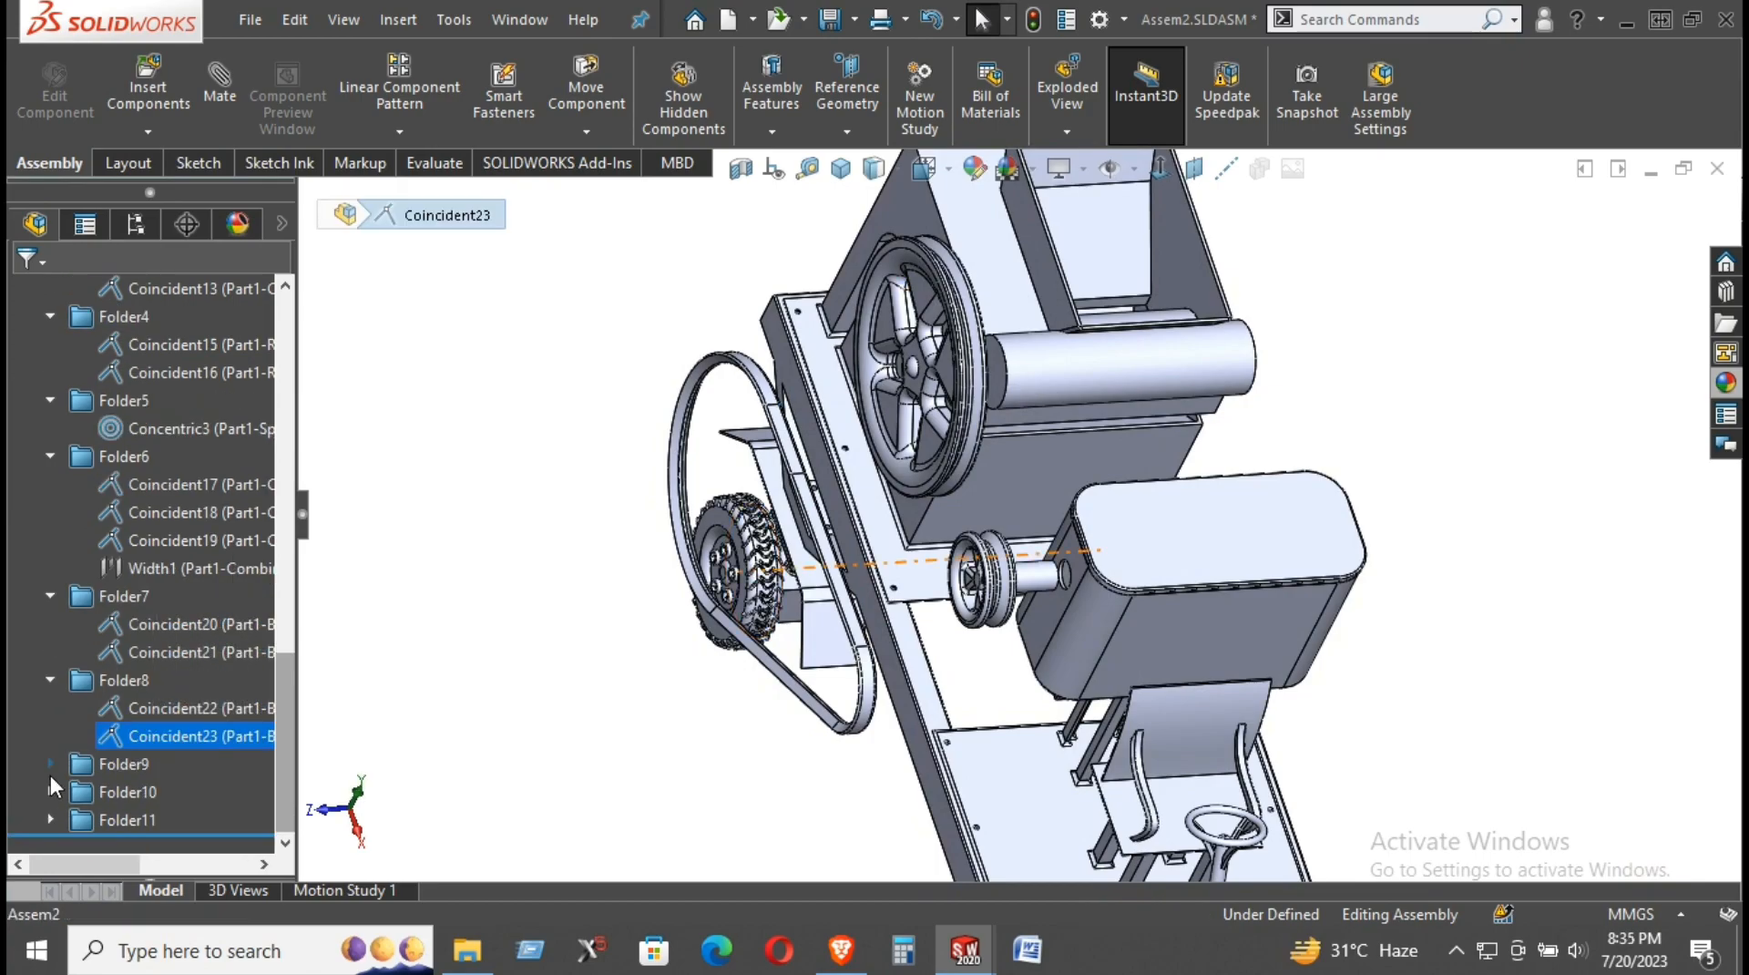
{"action": "left_click", "coordinate": [50, 764]}
{"action": "left_click", "coordinate": [154, 792]}
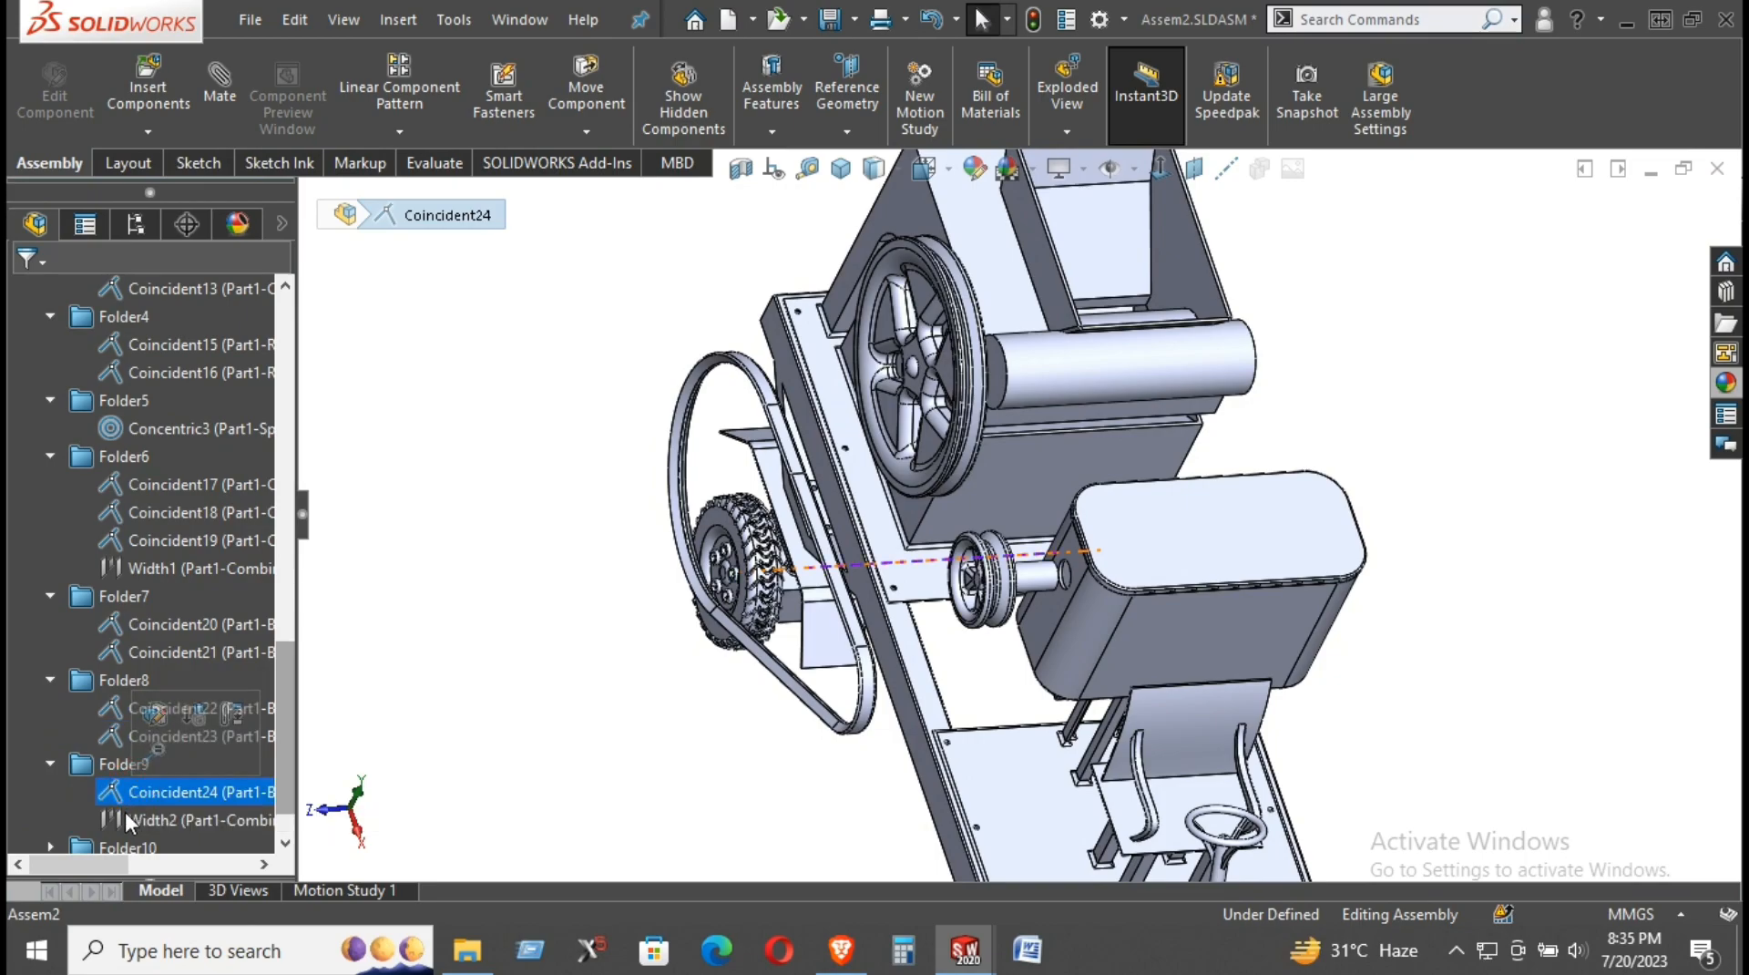
{"action": "scroll", "coordinate": [128, 822], "scroll_direction": "down", "scroll_amount": 1}
{"action": "left_click", "coordinate": [141, 764]}
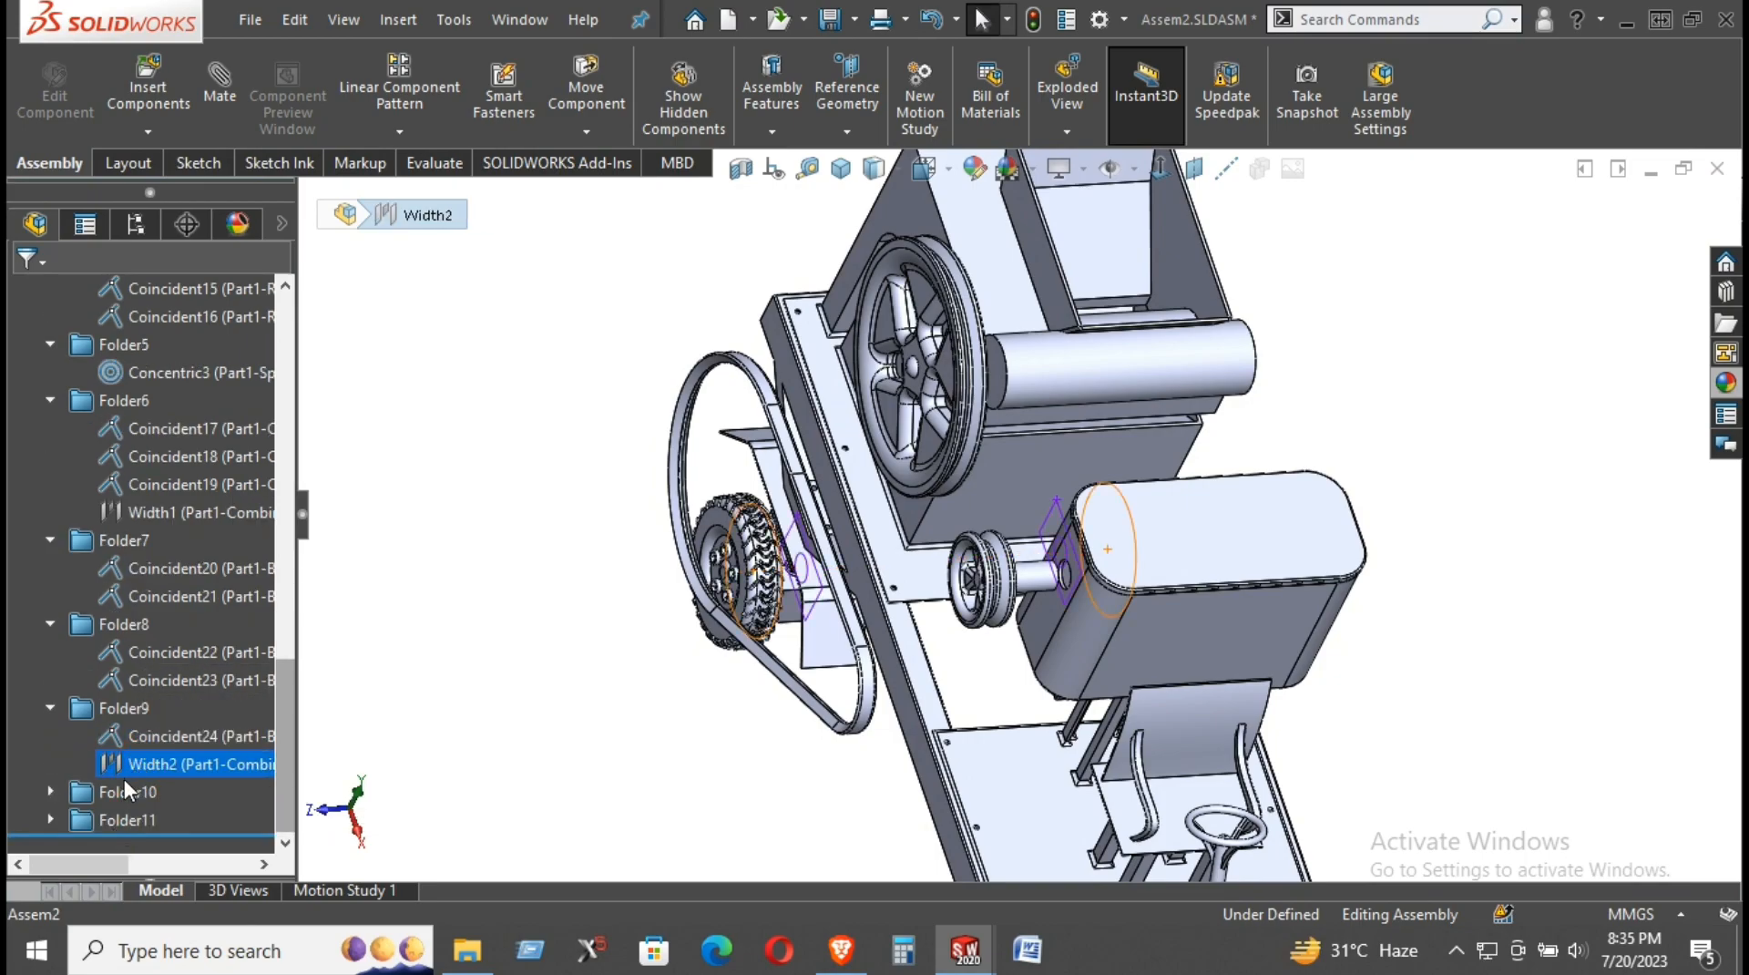
{"action": "left_click", "coordinate": [51, 792]}
{"action": "left_click", "coordinate": [138, 818]}
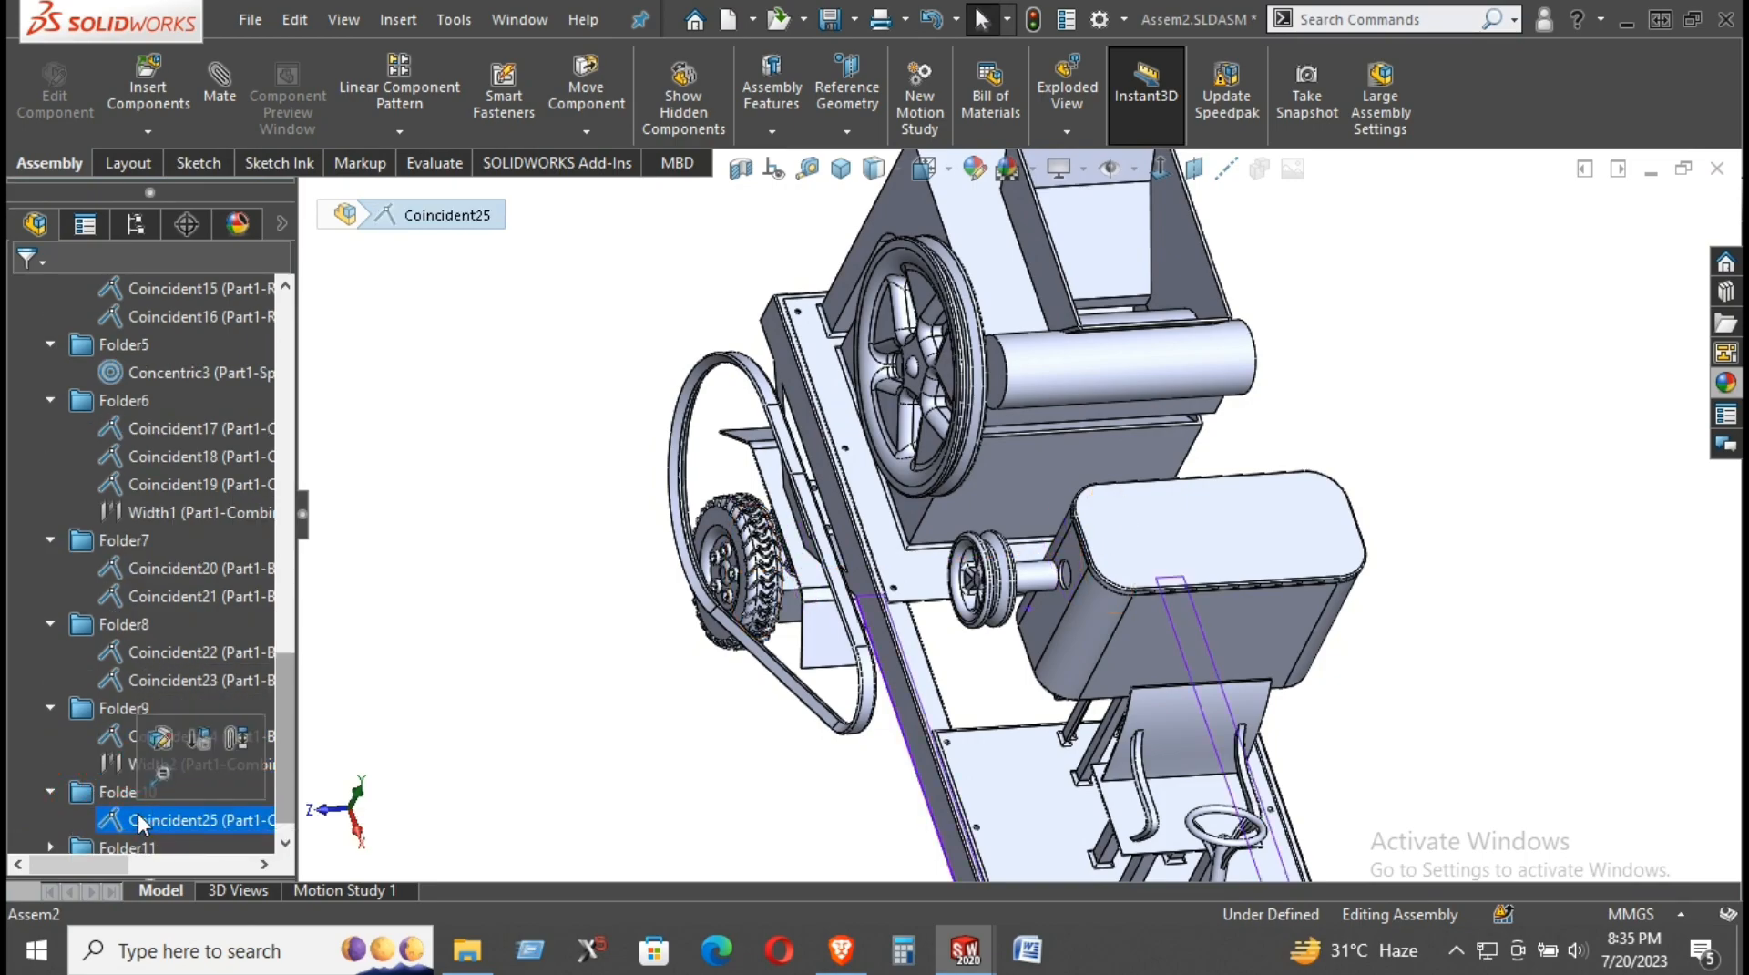
{"action": "left_click", "coordinate": [50, 846]}
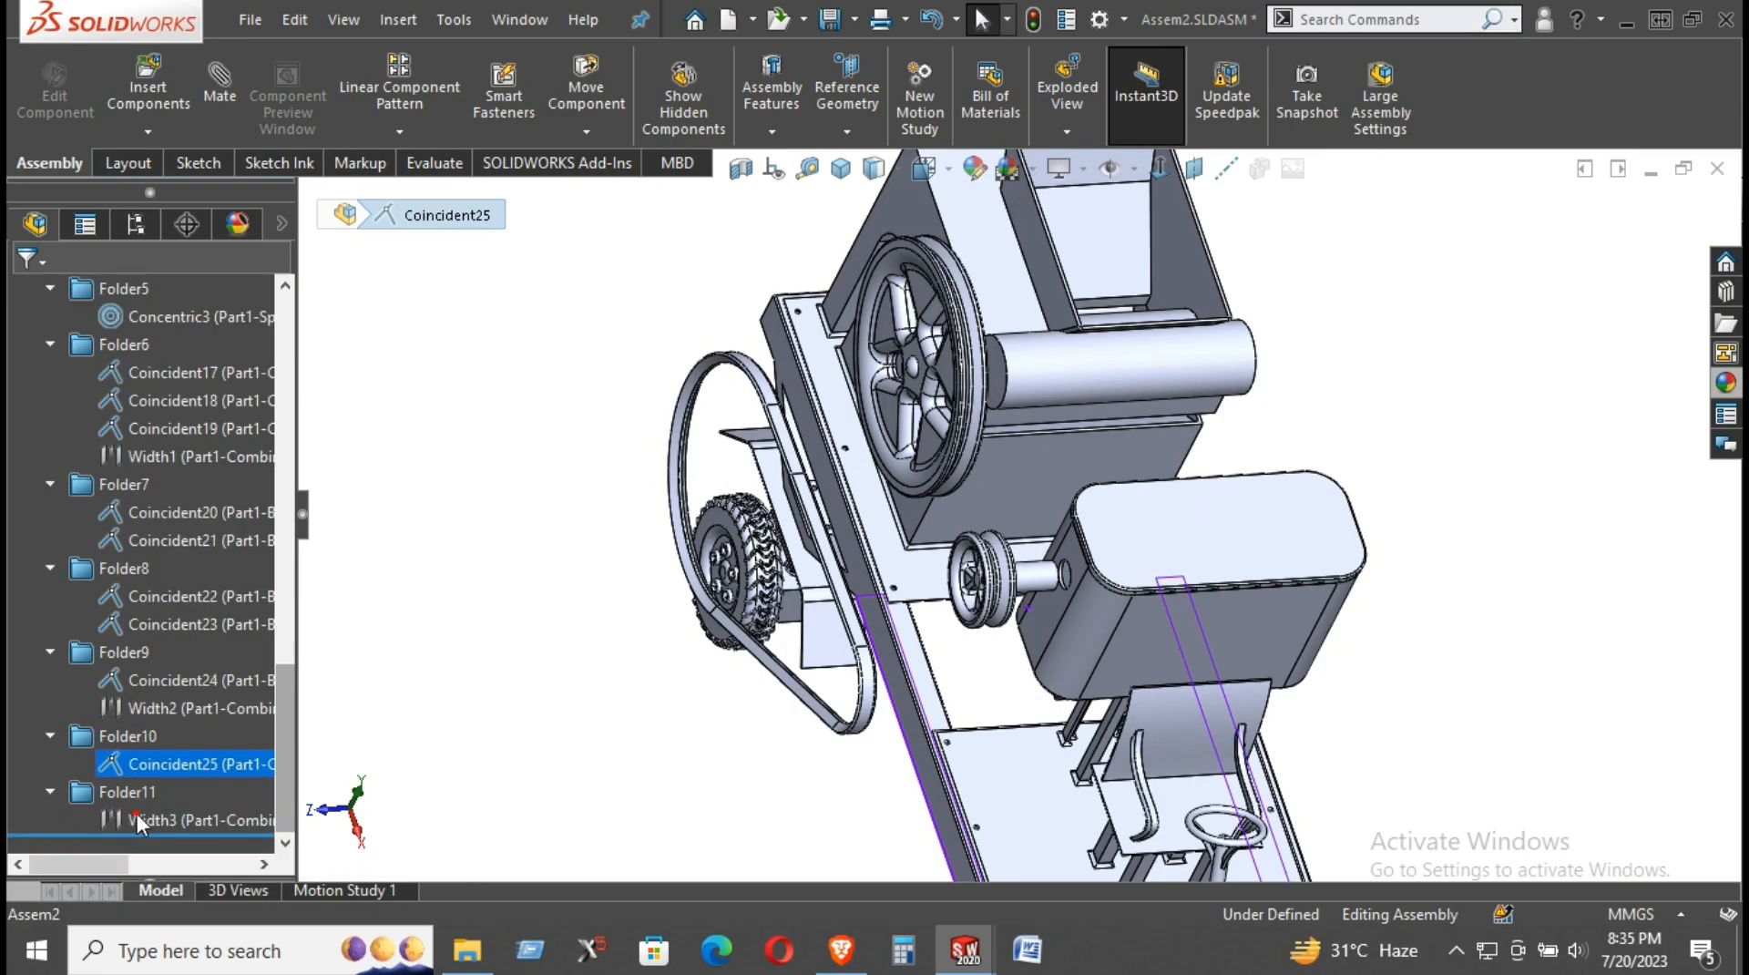
{"action": "left_click", "coordinate": [137, 813]}
{"action": "left_click", "coordinate": [513, 642]}
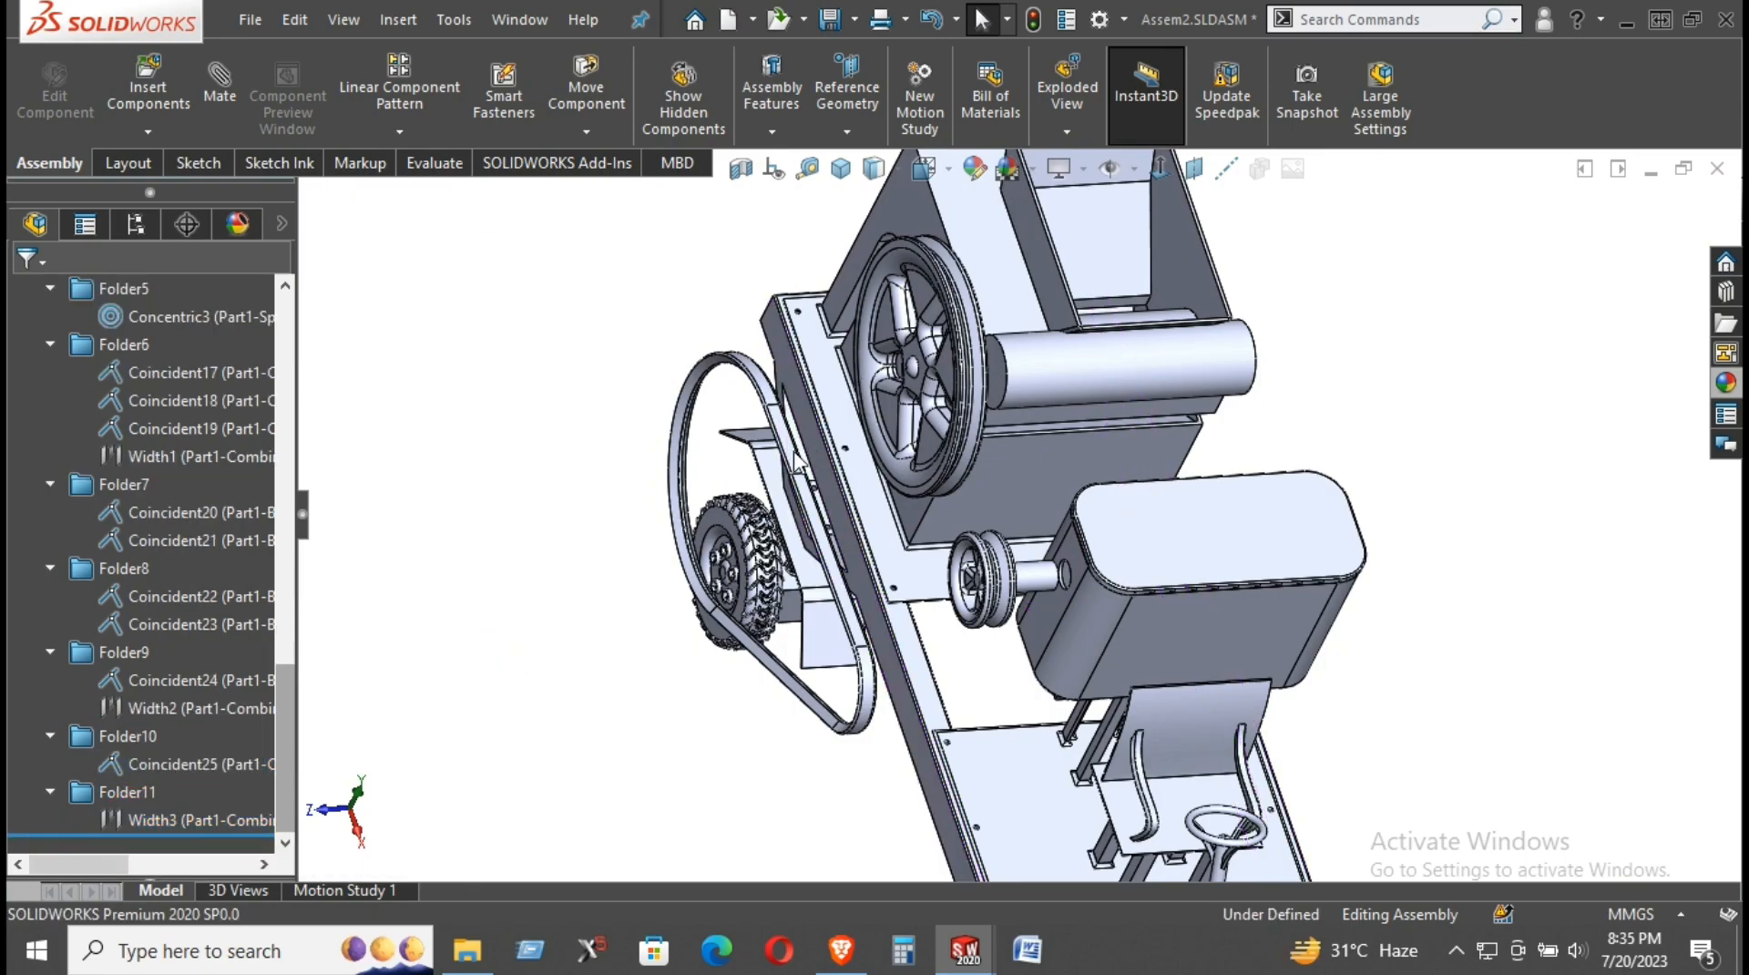
Step: Try to mate the large pulley's groove face with the curved inner face of the belt
{"action": "scroll", "coordinate": [751, 426], "scroll_direction": "down", "scroll_amount": 2}
{"action": "scroll", "coordinate": [727, 405], "scroll_direction": "up", "scroll_amount": 2}
{"action": "left_click", "coordinate": [224, 73]}
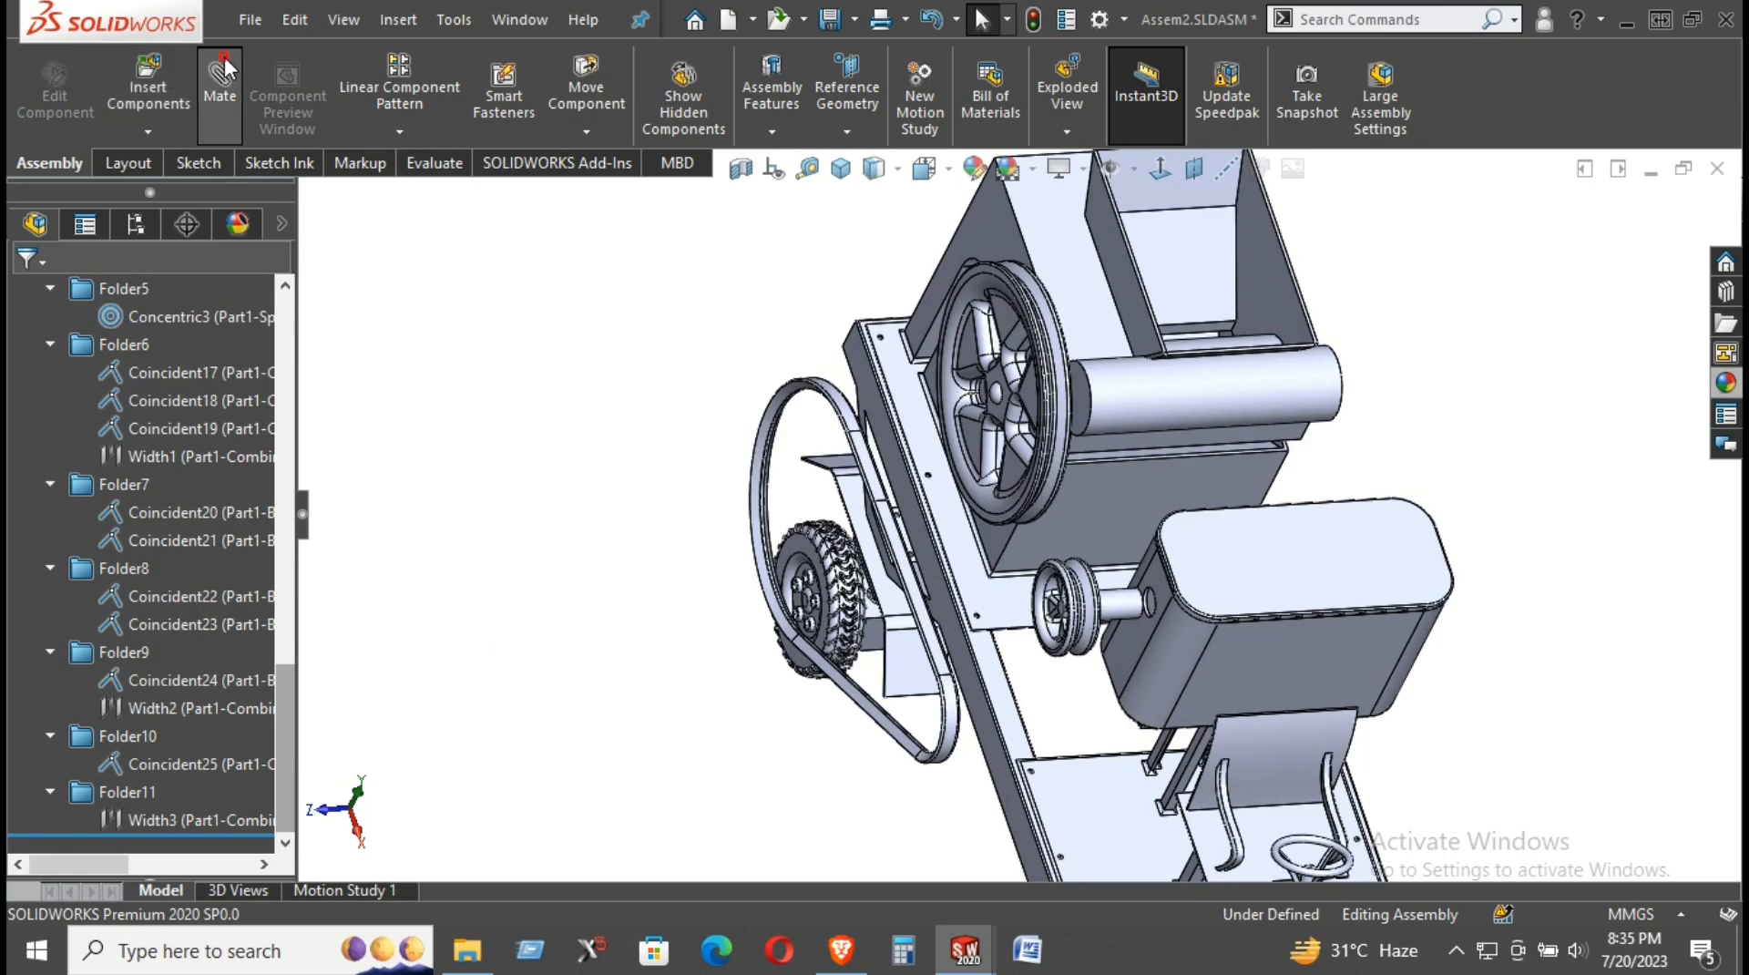
{"action": "scroll", "coordinate": [1014, 356], "scroll_direction": "down", "scroll_amount": 3}
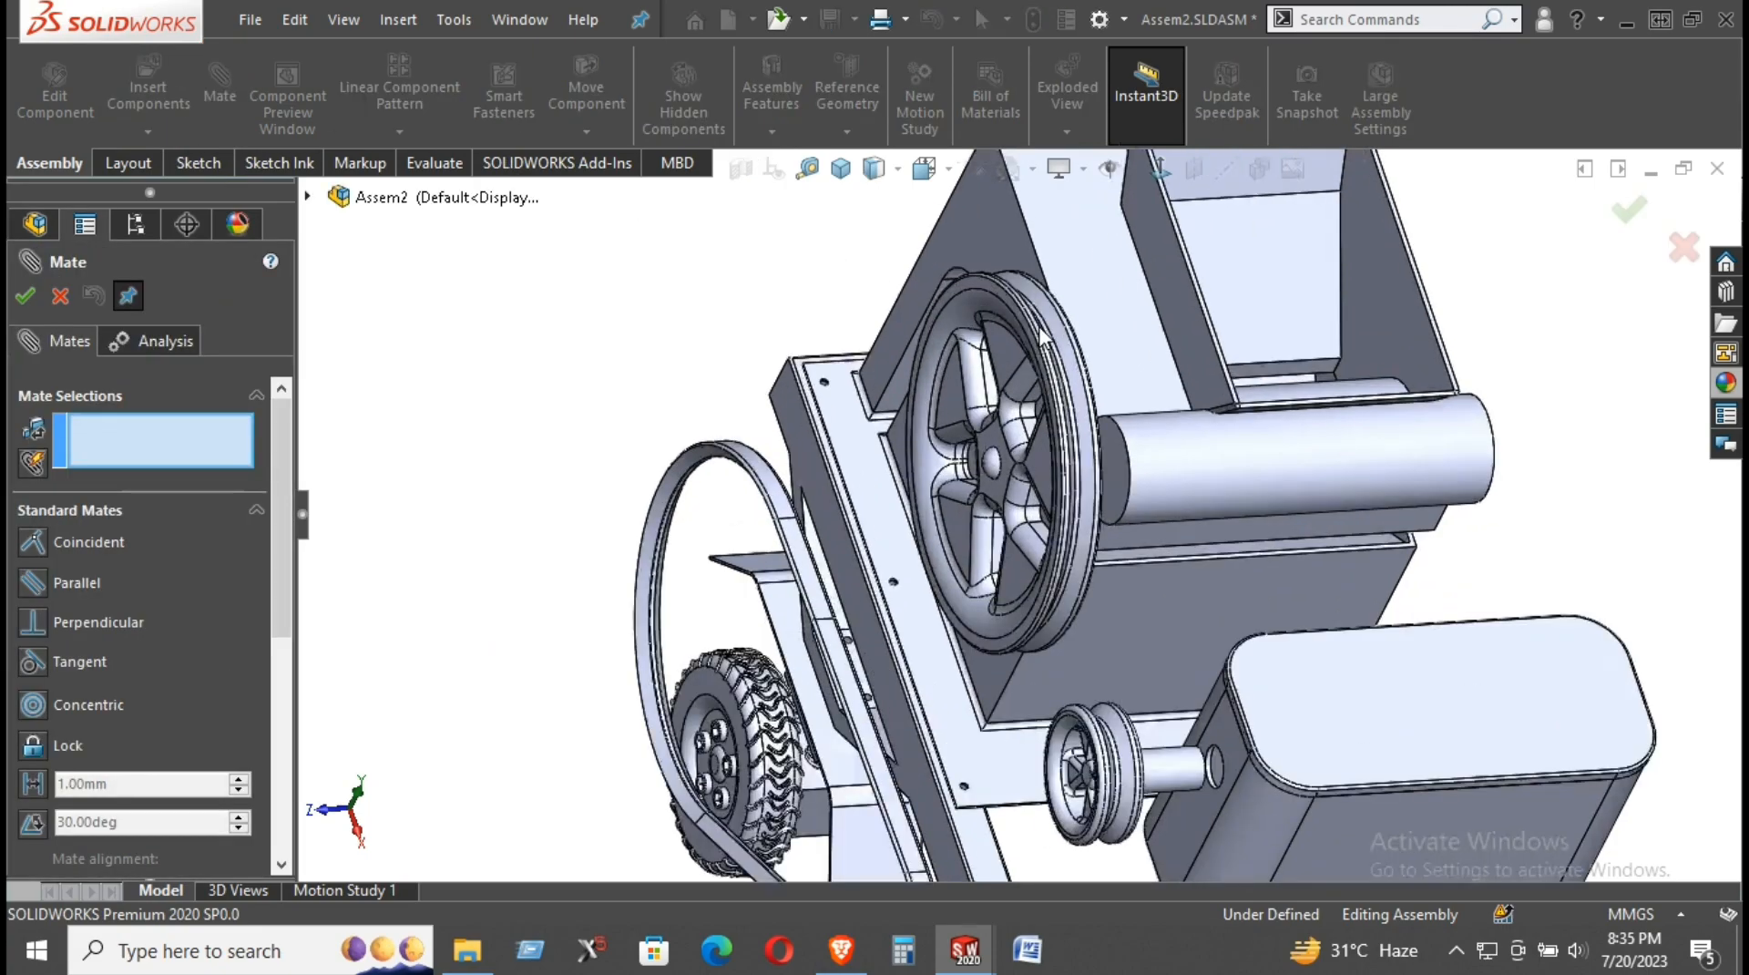
{"action": "left_click", "coordinate": [1056, 337]}
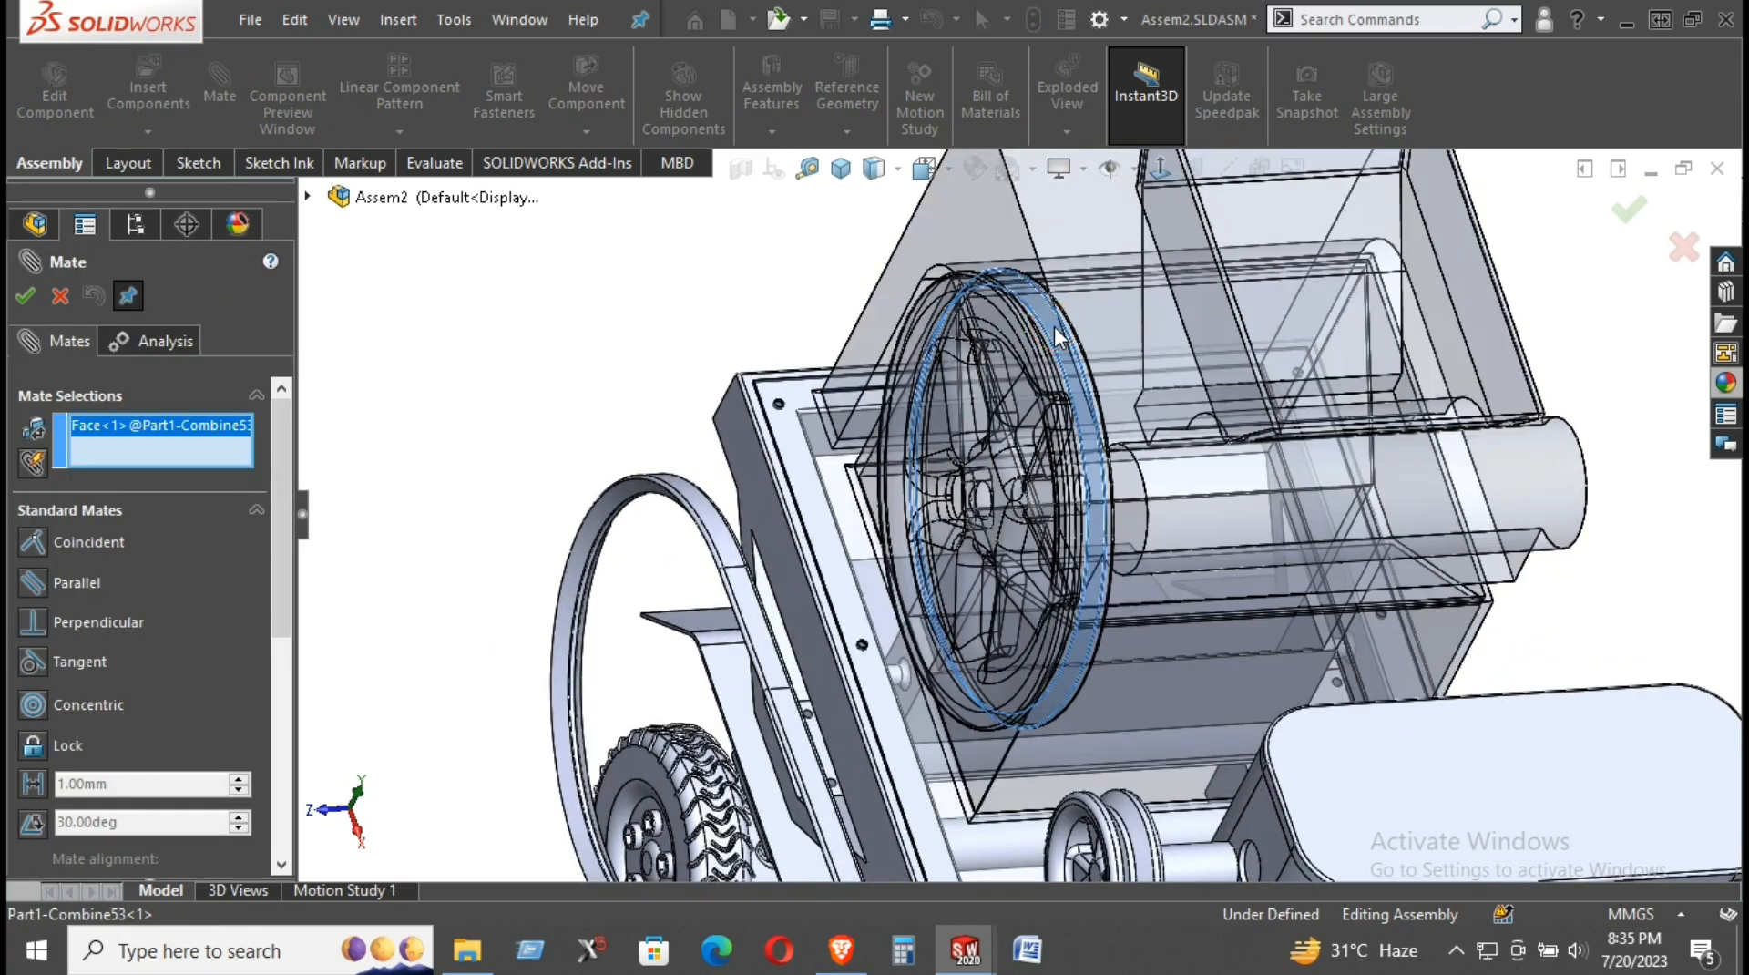
{"action": "scroll", "coordinate": [678, 490], "scroll_direction": "down", "scroll_amount": 6}
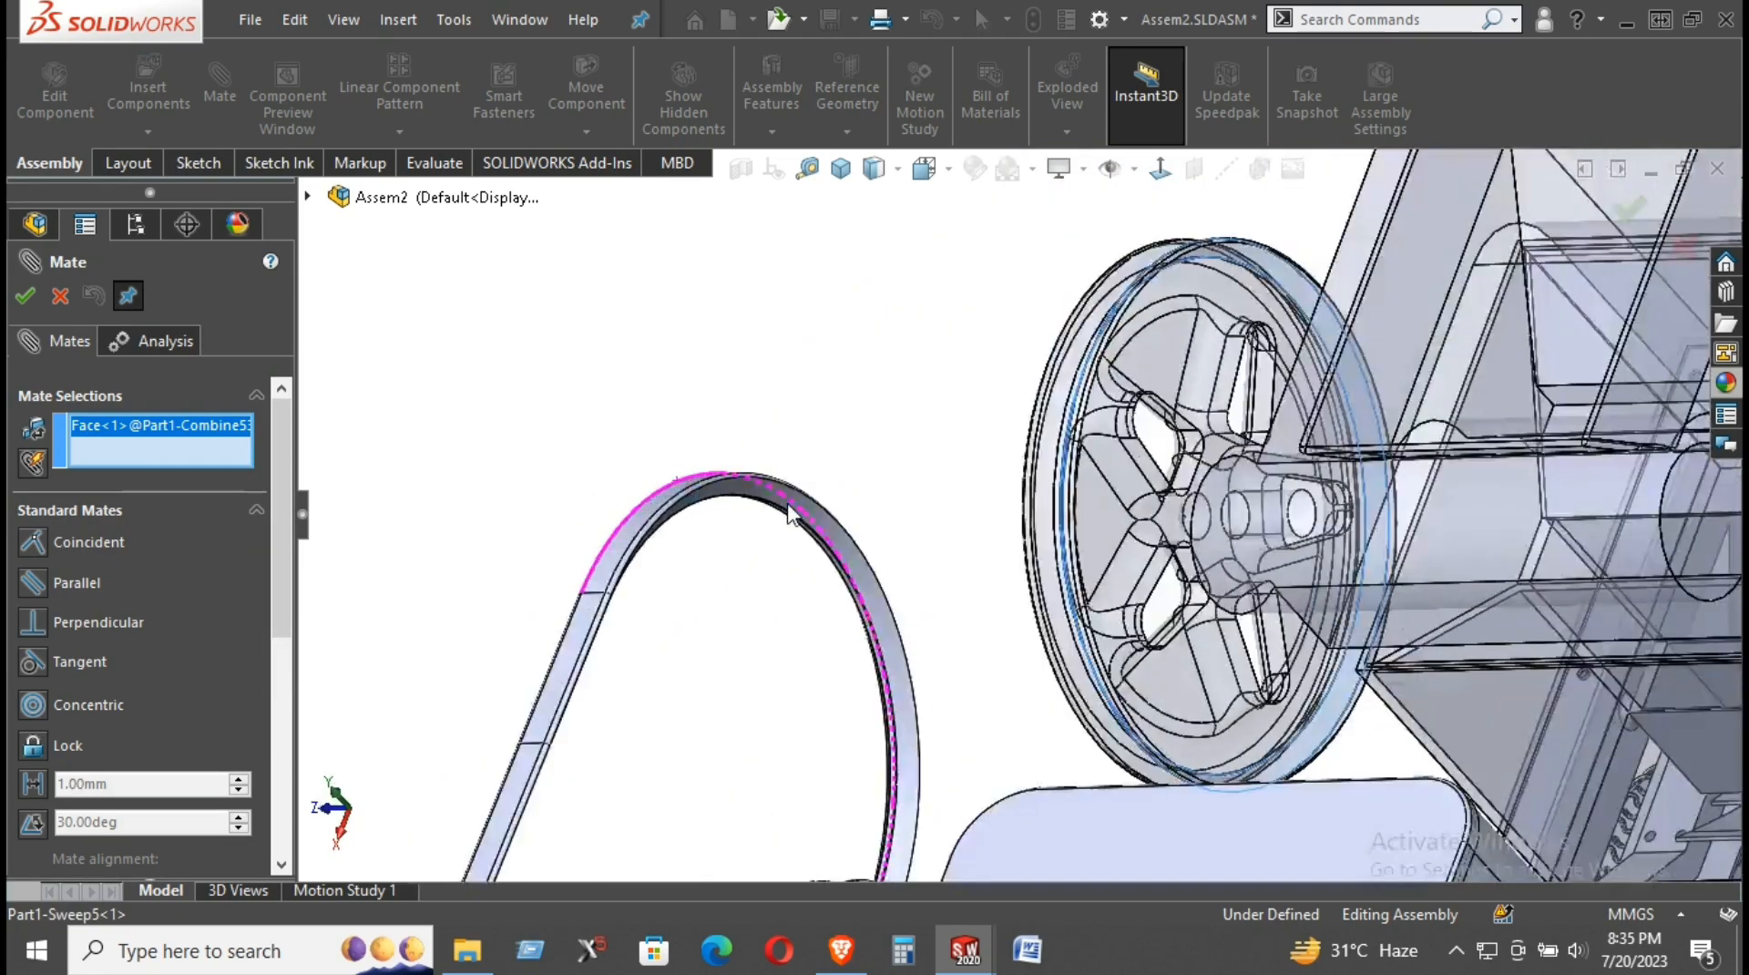
{"action": "left_click", "coordinate": [799, 501]}
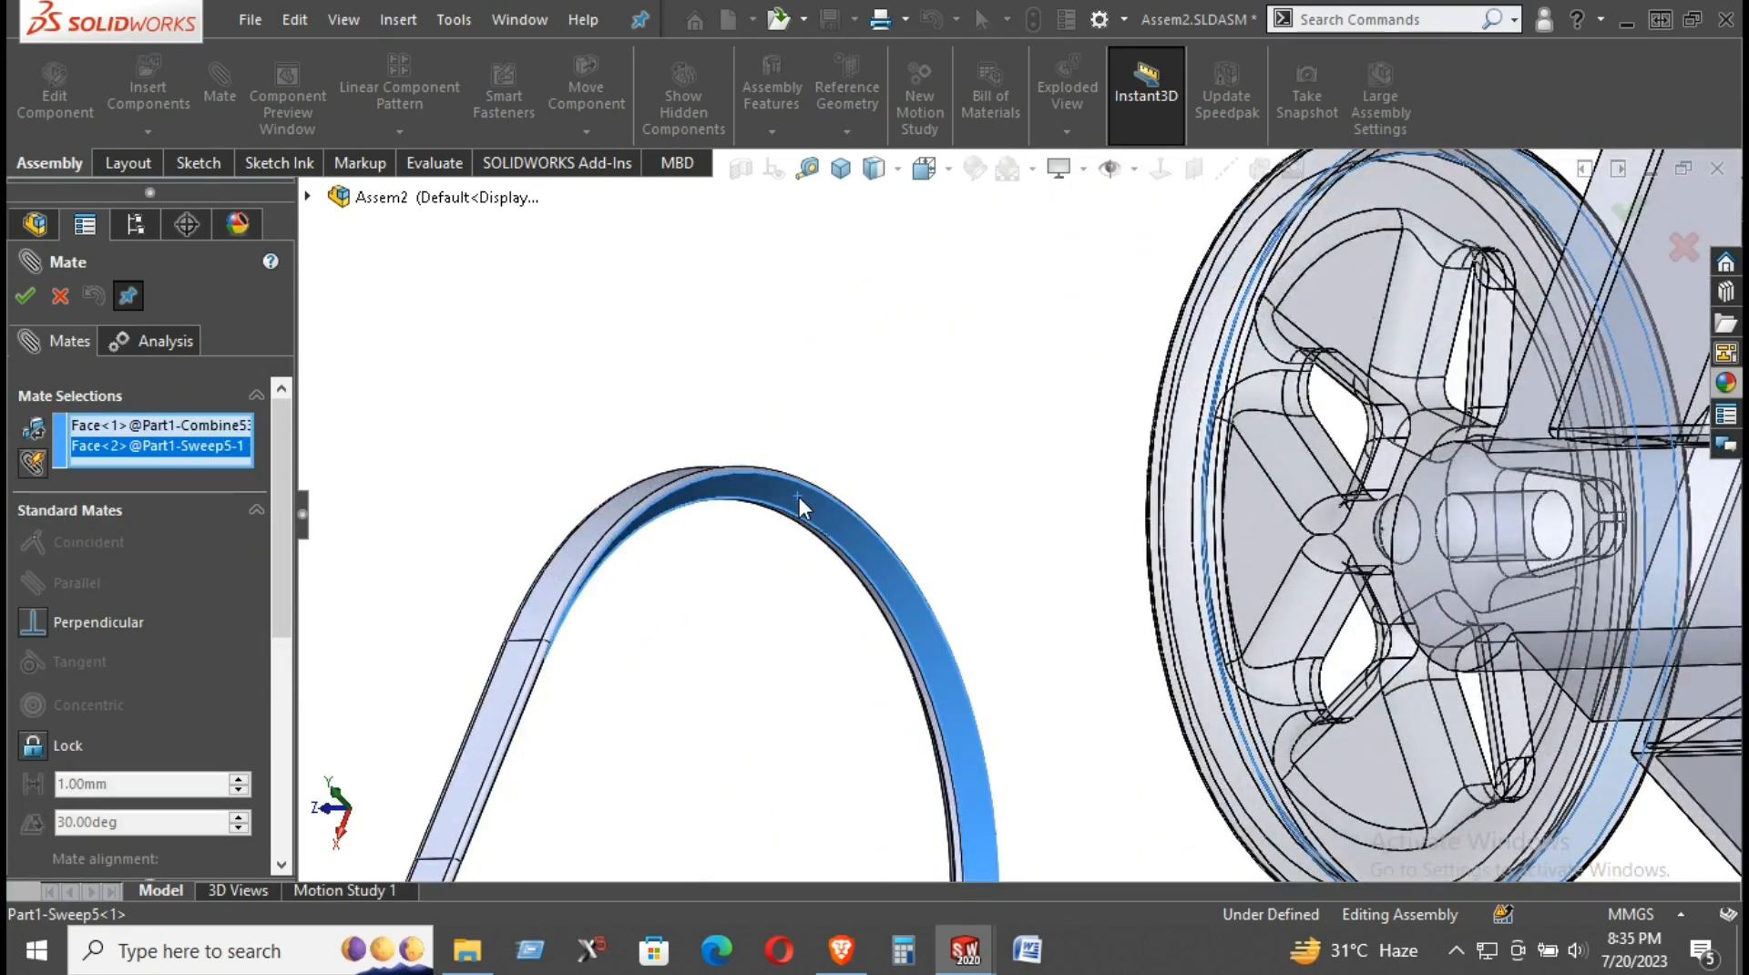
{"action": "left_click", "coordinate": [25, 297]}
{"action": "left_click", "coordinate": [61, 297]}
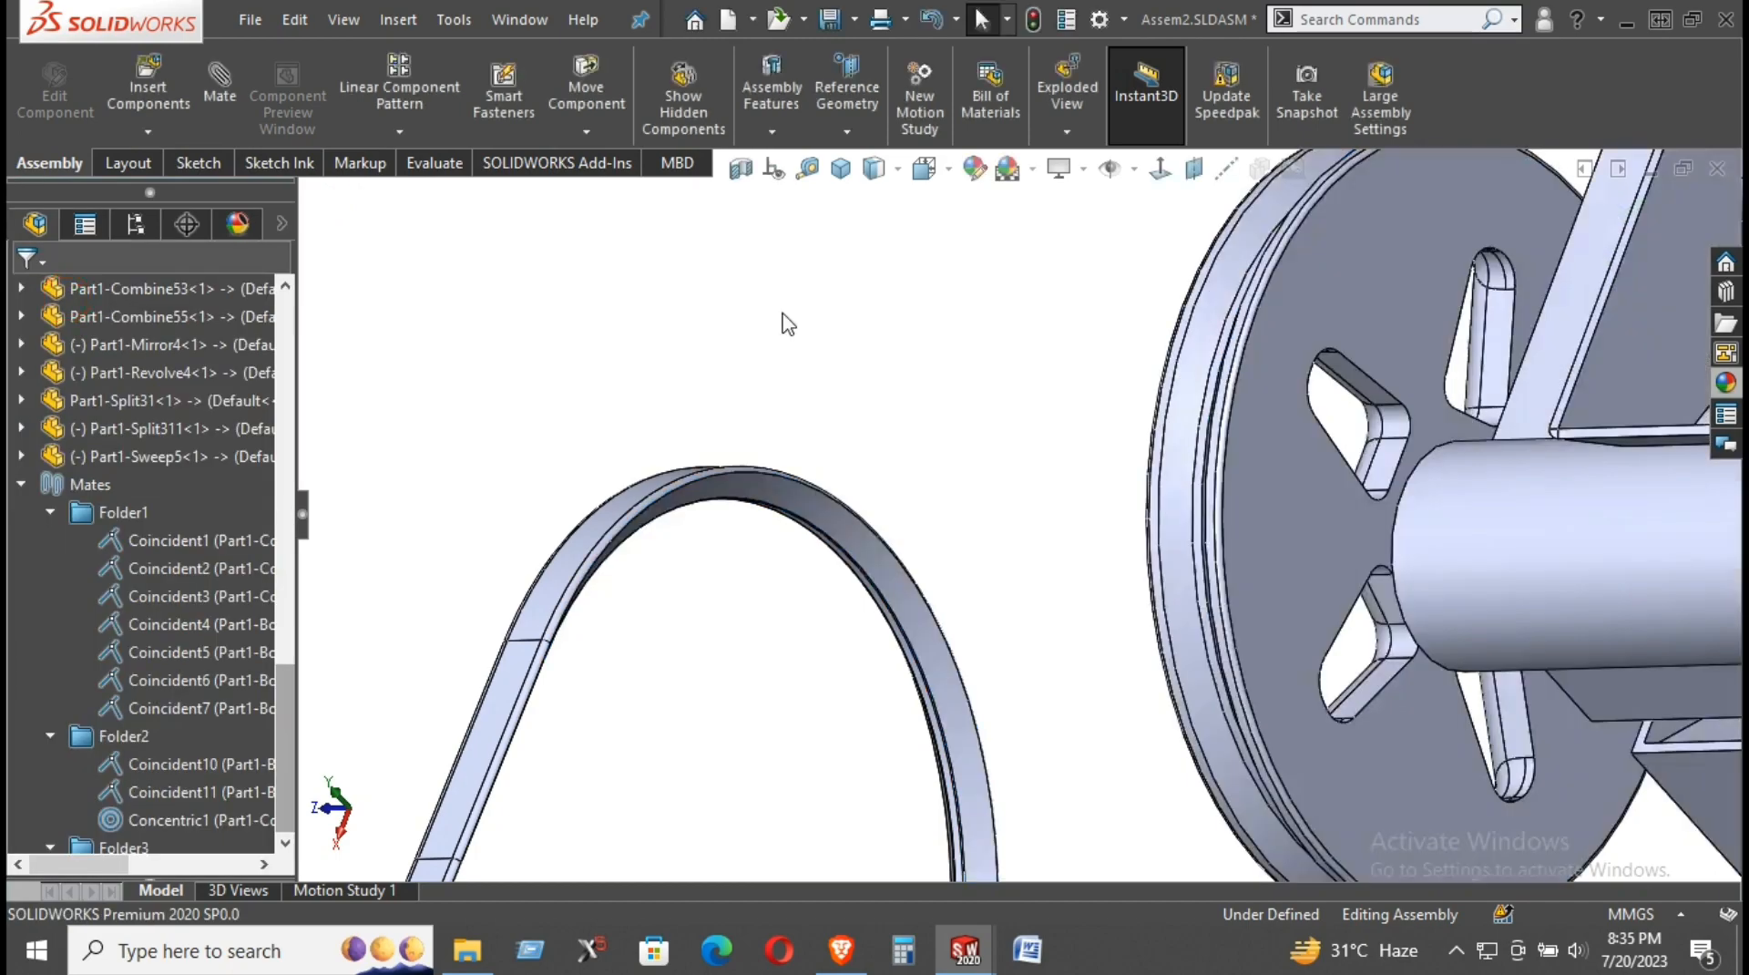
Step: Move the belt closer to the pulleys and slide the small pulley and its shaft in towards the engine
{"action": "scroll", "coordinate": [917, 355], "scroll_direction": "up", "scroll_amount": 6}
{"action": "middle_click_drag", "start_coordinate": [918, 355], "coordinate": [896, 542]}
{"action": "scroll", "coordinate": [1082, 492], "scroll_direction": "down", "scroll_amount": 2}
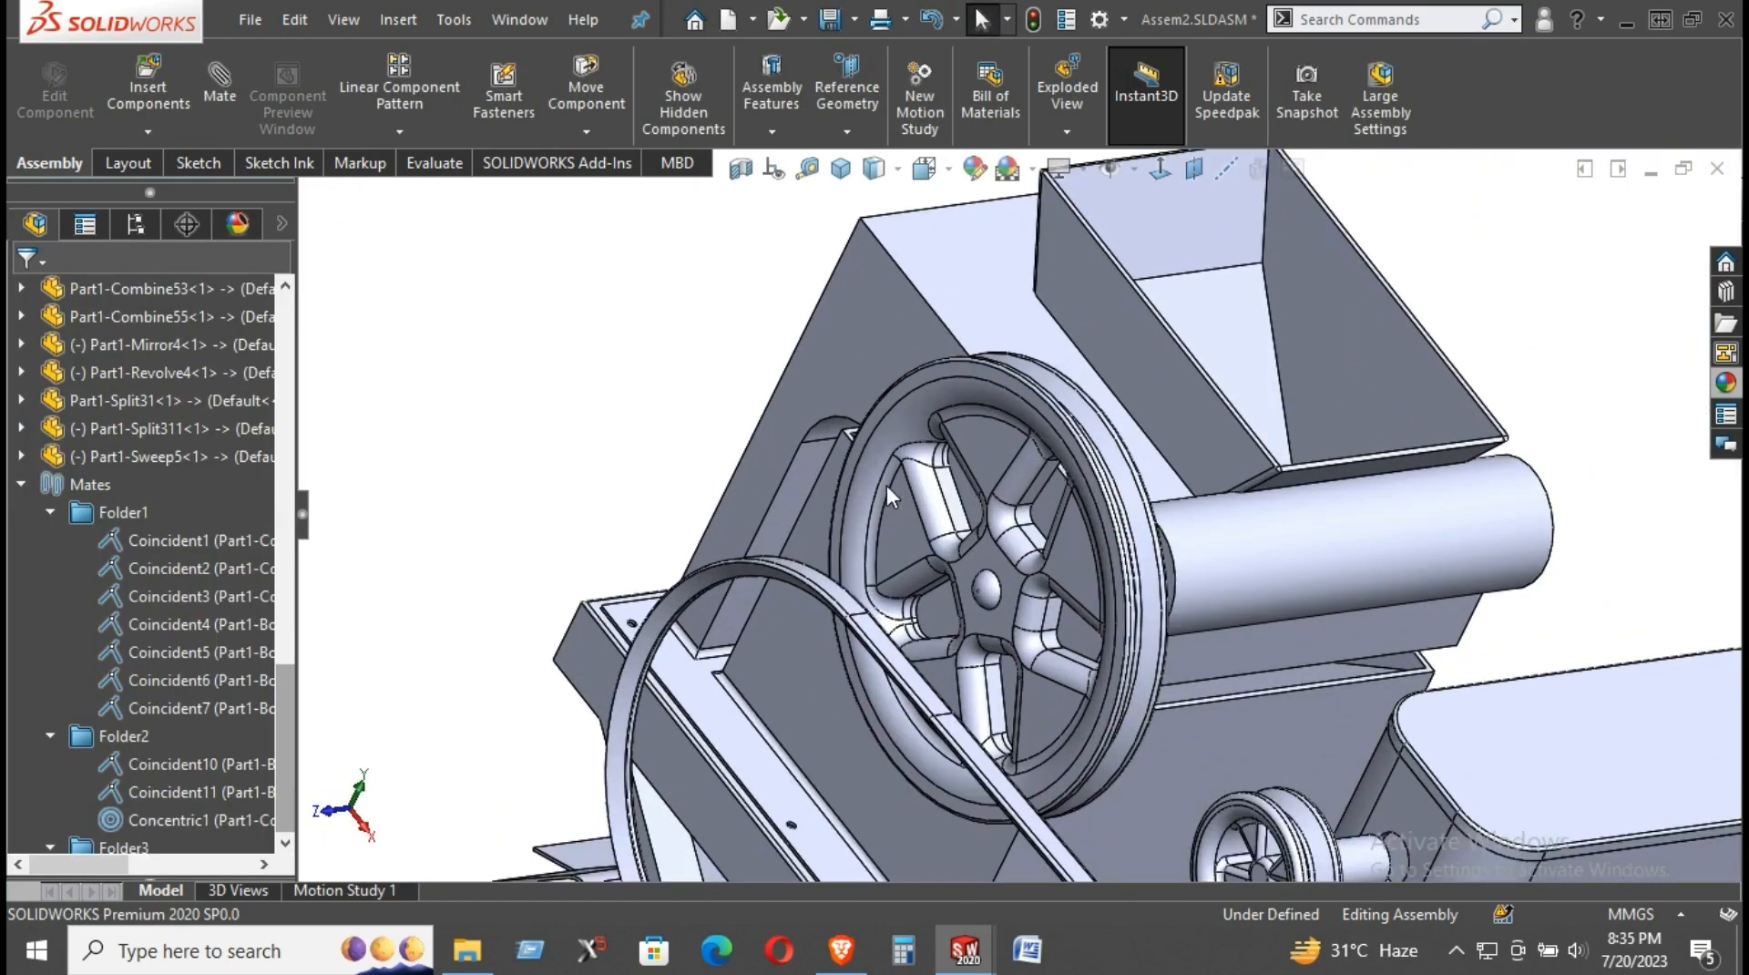
{"action": "scroll", "coordinate": [635, 713], "scroll_direction": "down", "scroll_amount": 3}
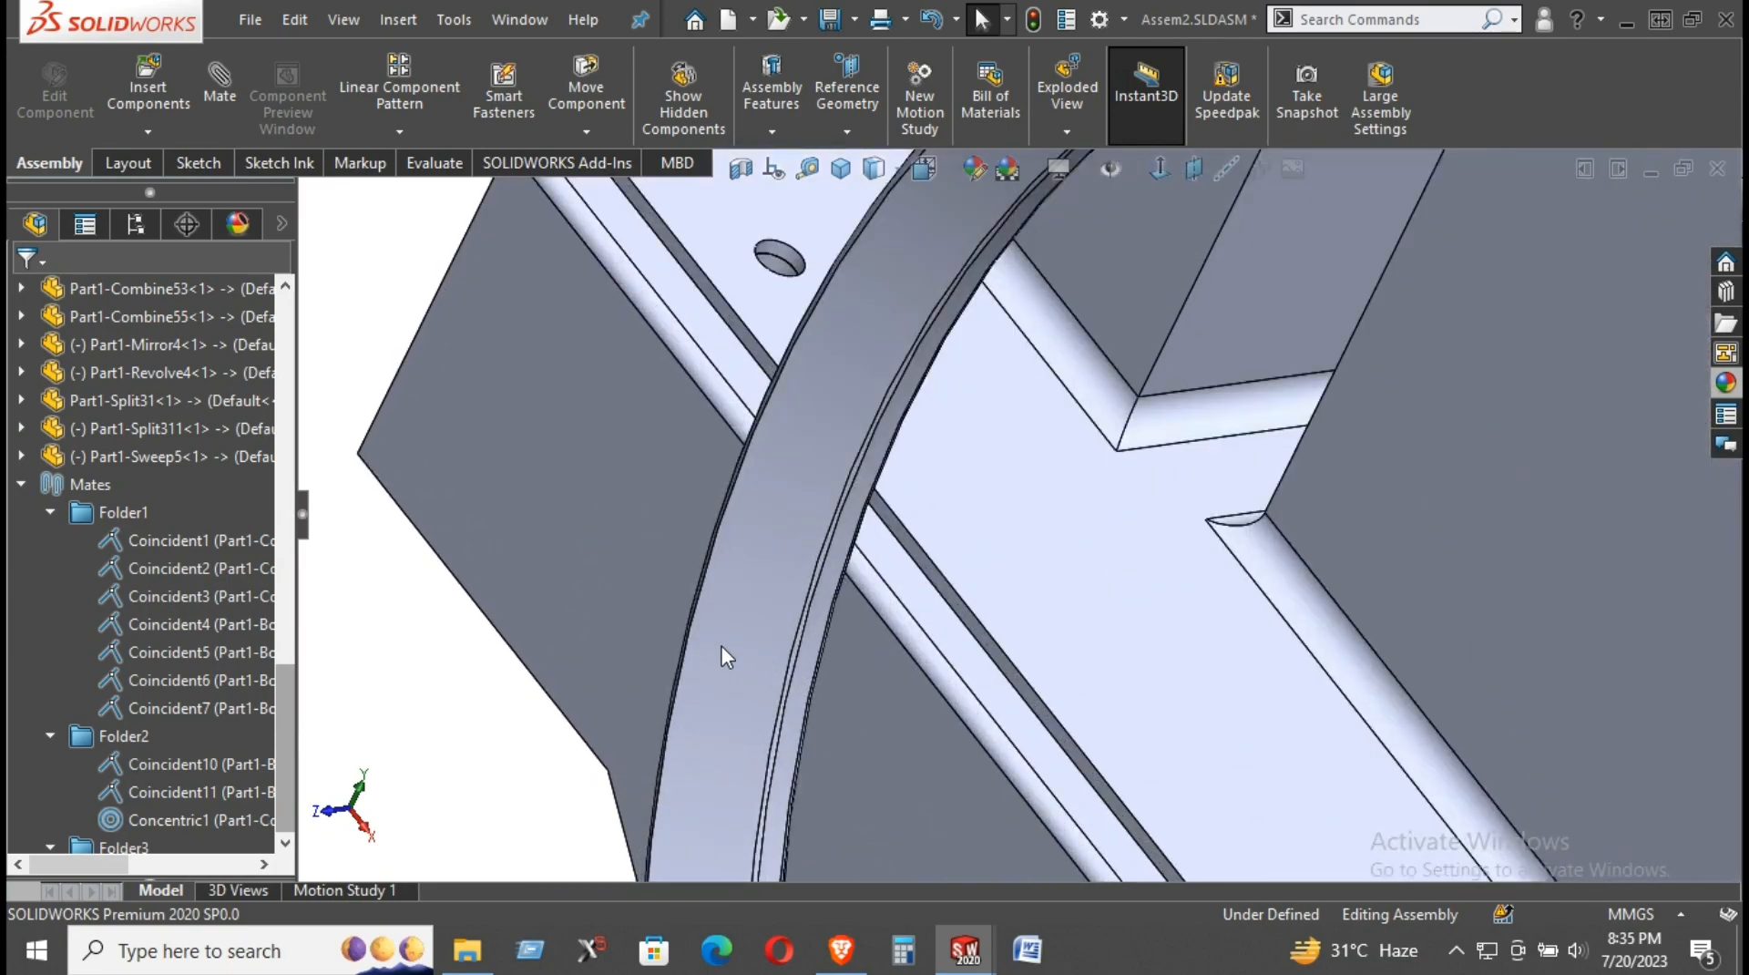
{"action": "scroll", "coordinate": [753, 632], "scroll_direction": "up", "scroll_amount": 4}
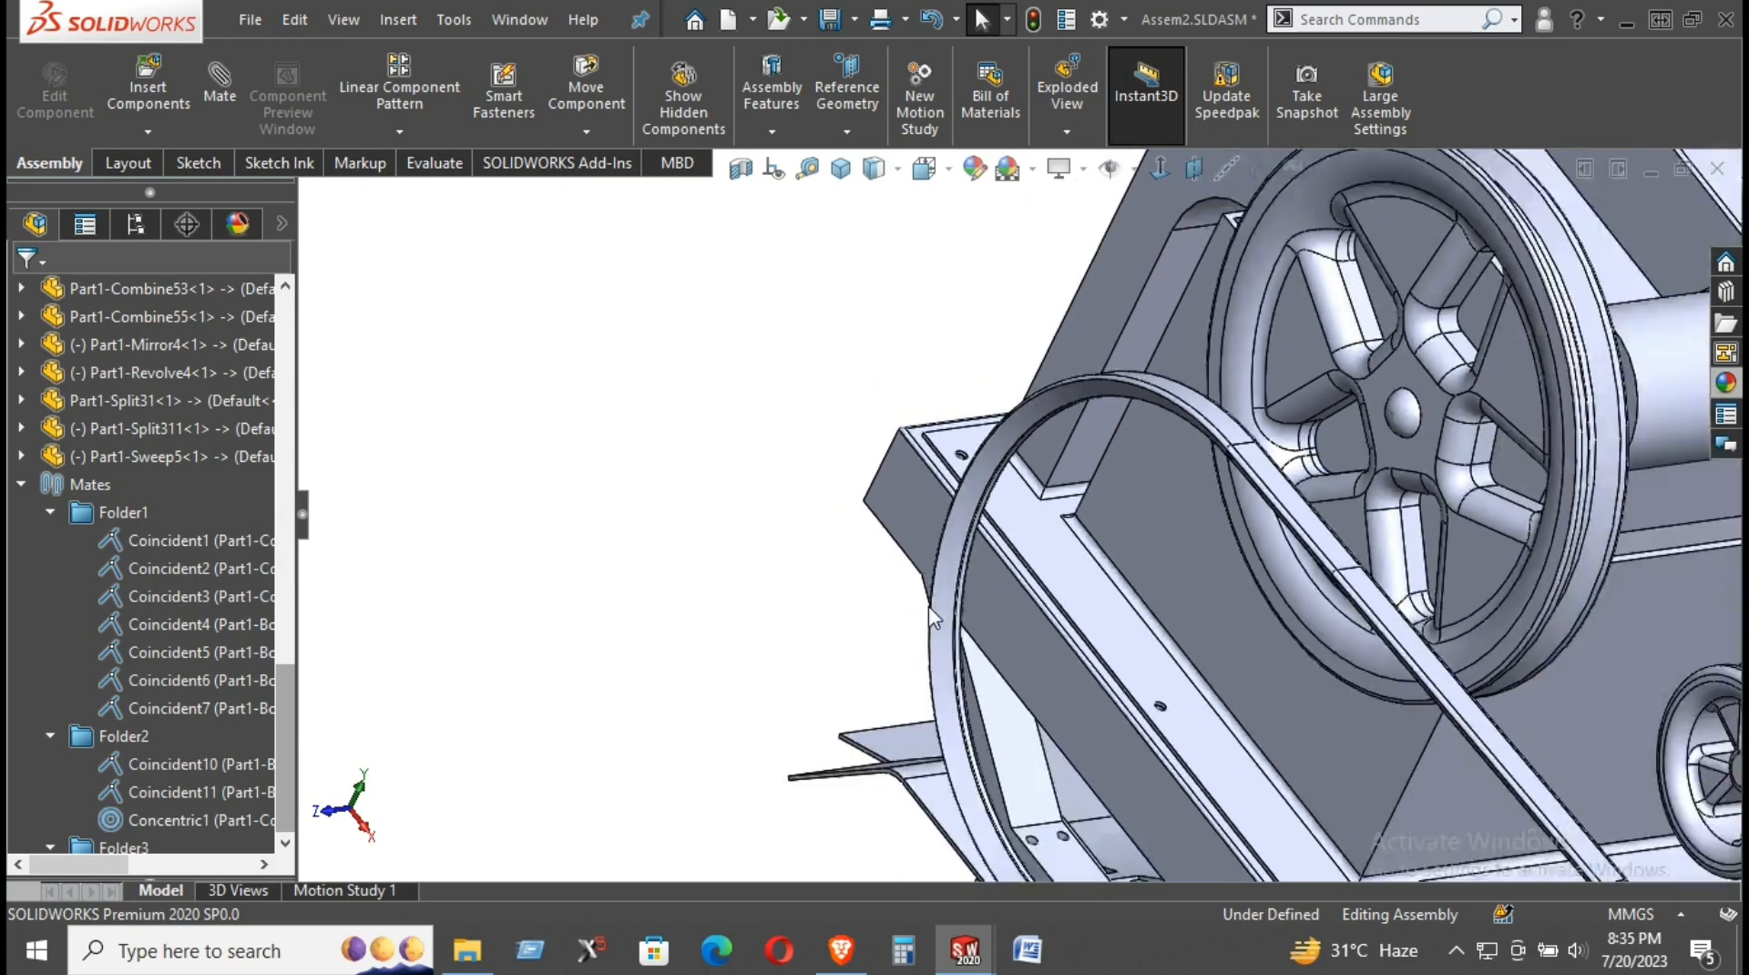
{"action": "scroll", "coordinate": [930, 609], "scroll_direction": "up", "scroll_amount": 2}
{"action": "middle_click_drag", "start_coordinate": [991, 603], "coordinate": [968, 599]}
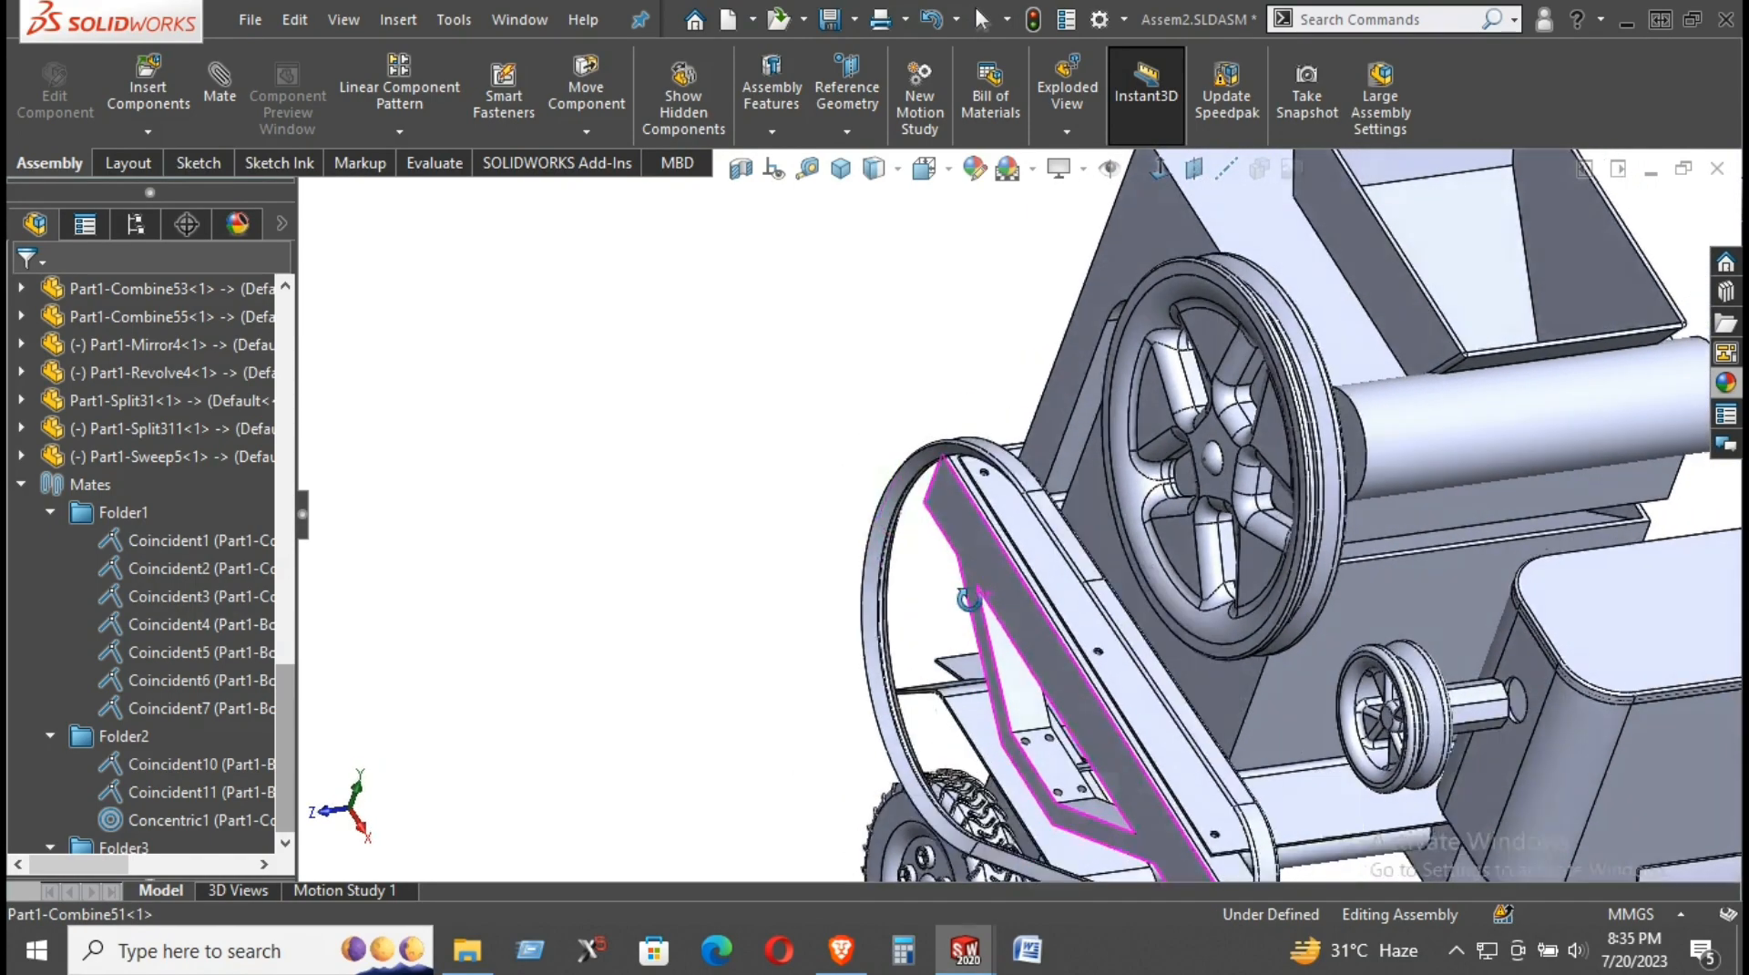
{"action": "scroll", "coordinate": [1531, 780], "scroll_direction": "down", "scroll_amount": 5}
{"action": "middle_click_drag", "start_coordinate": [1346, 687], "coordinate": [1316, 676]}
{"action": "scroll", "coordinate": [1092, 590], "scroll_direction": "up", "scroll_amount": 2}
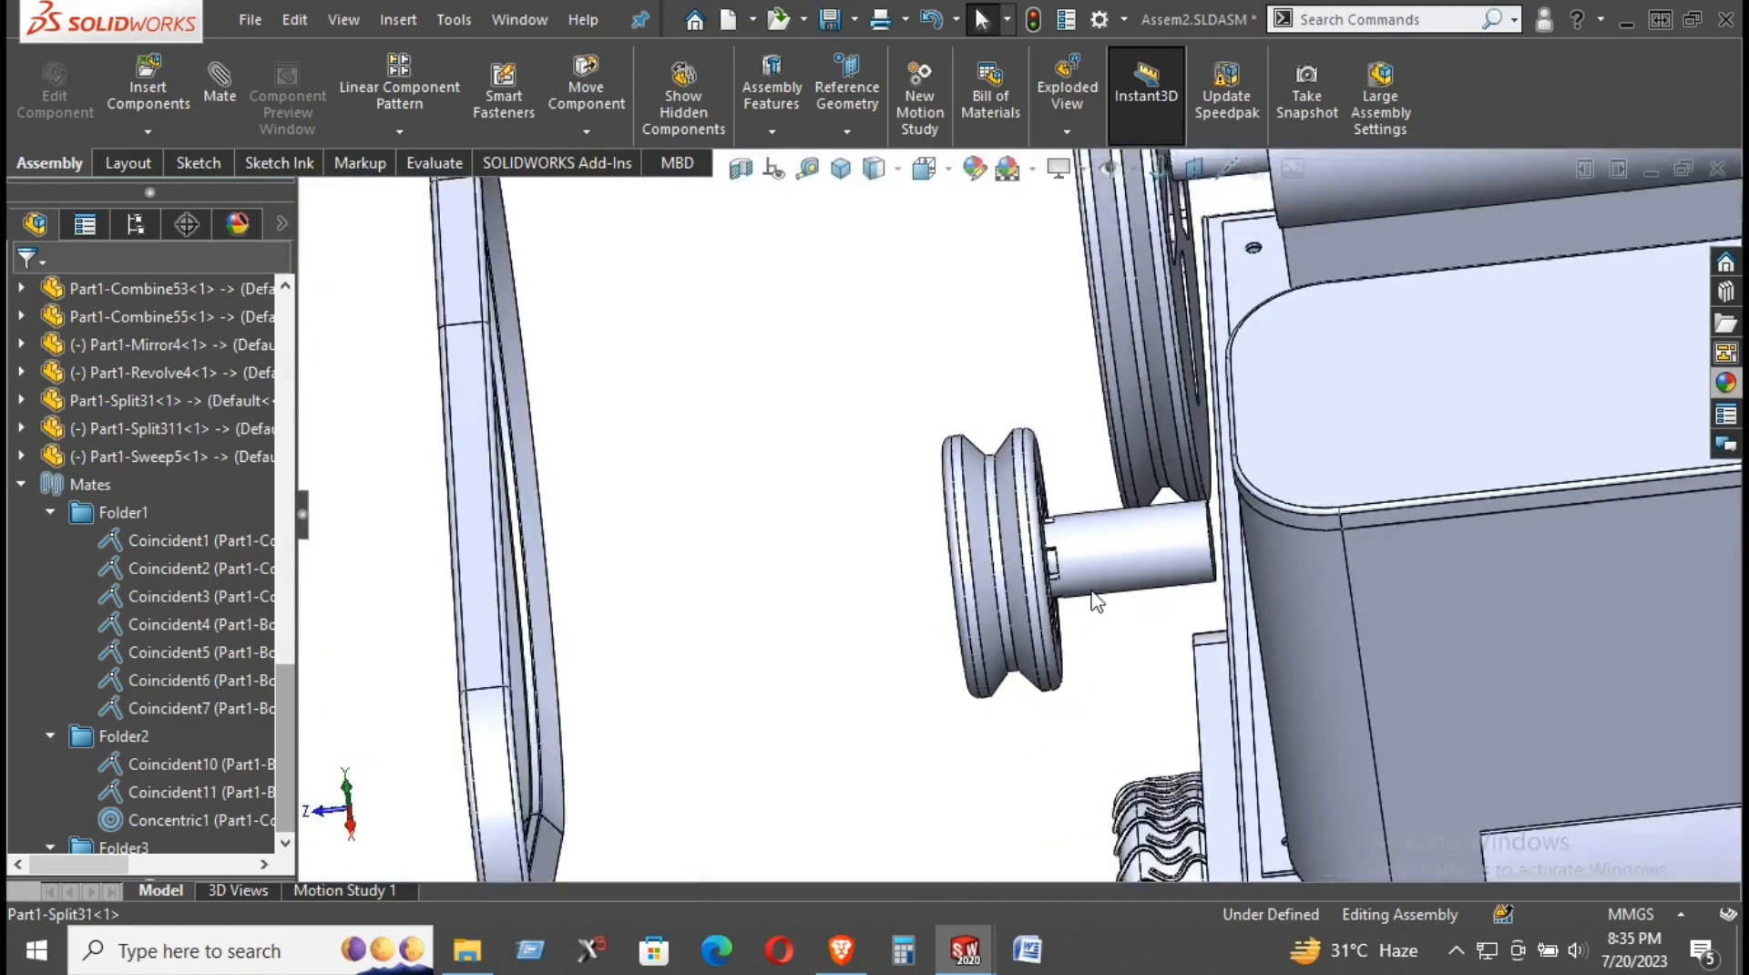
{"action": "left_click_drag", "start_coordinate": [483, 479], "coordinate": [868, 449]}
{"action": "left_click_drag", "start_coordinate": [1155, 569], "coordinate": [1081, 382]}
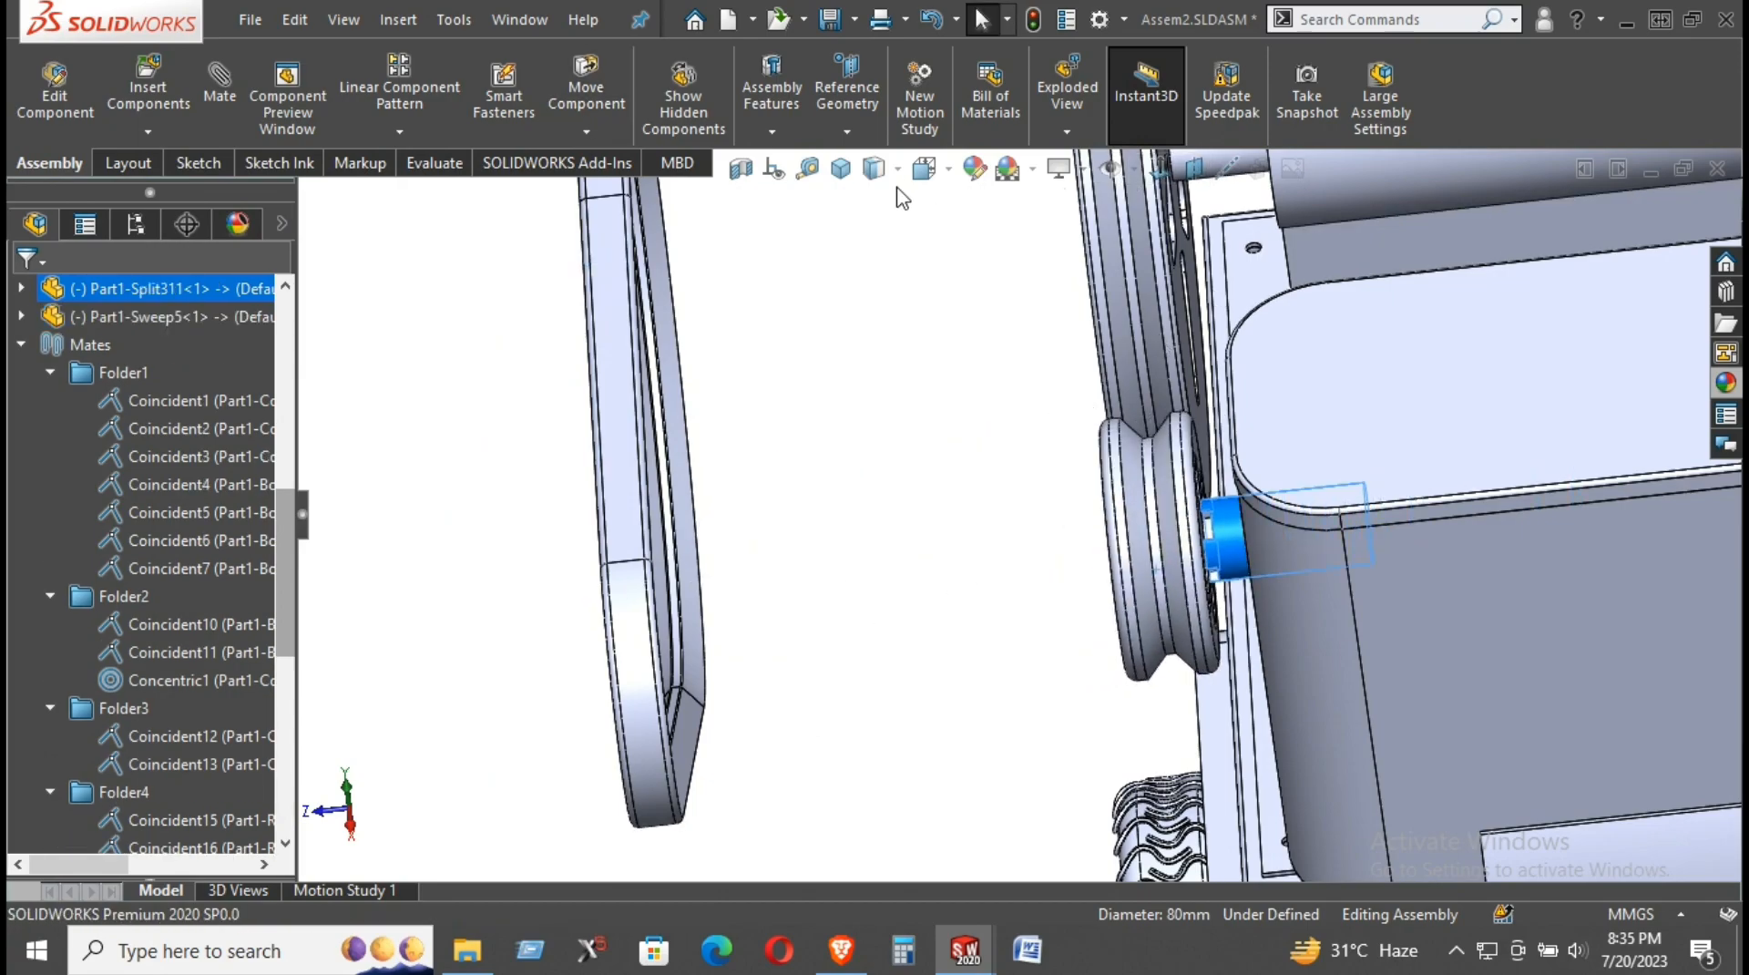
Step: In top view, slide the small pulley outward along its axis to roughly line up with the large pulley
{"action": "left_click", "coordinate": [926, 167]}
{"action": "left_click", "coordinate": [968, 285]}
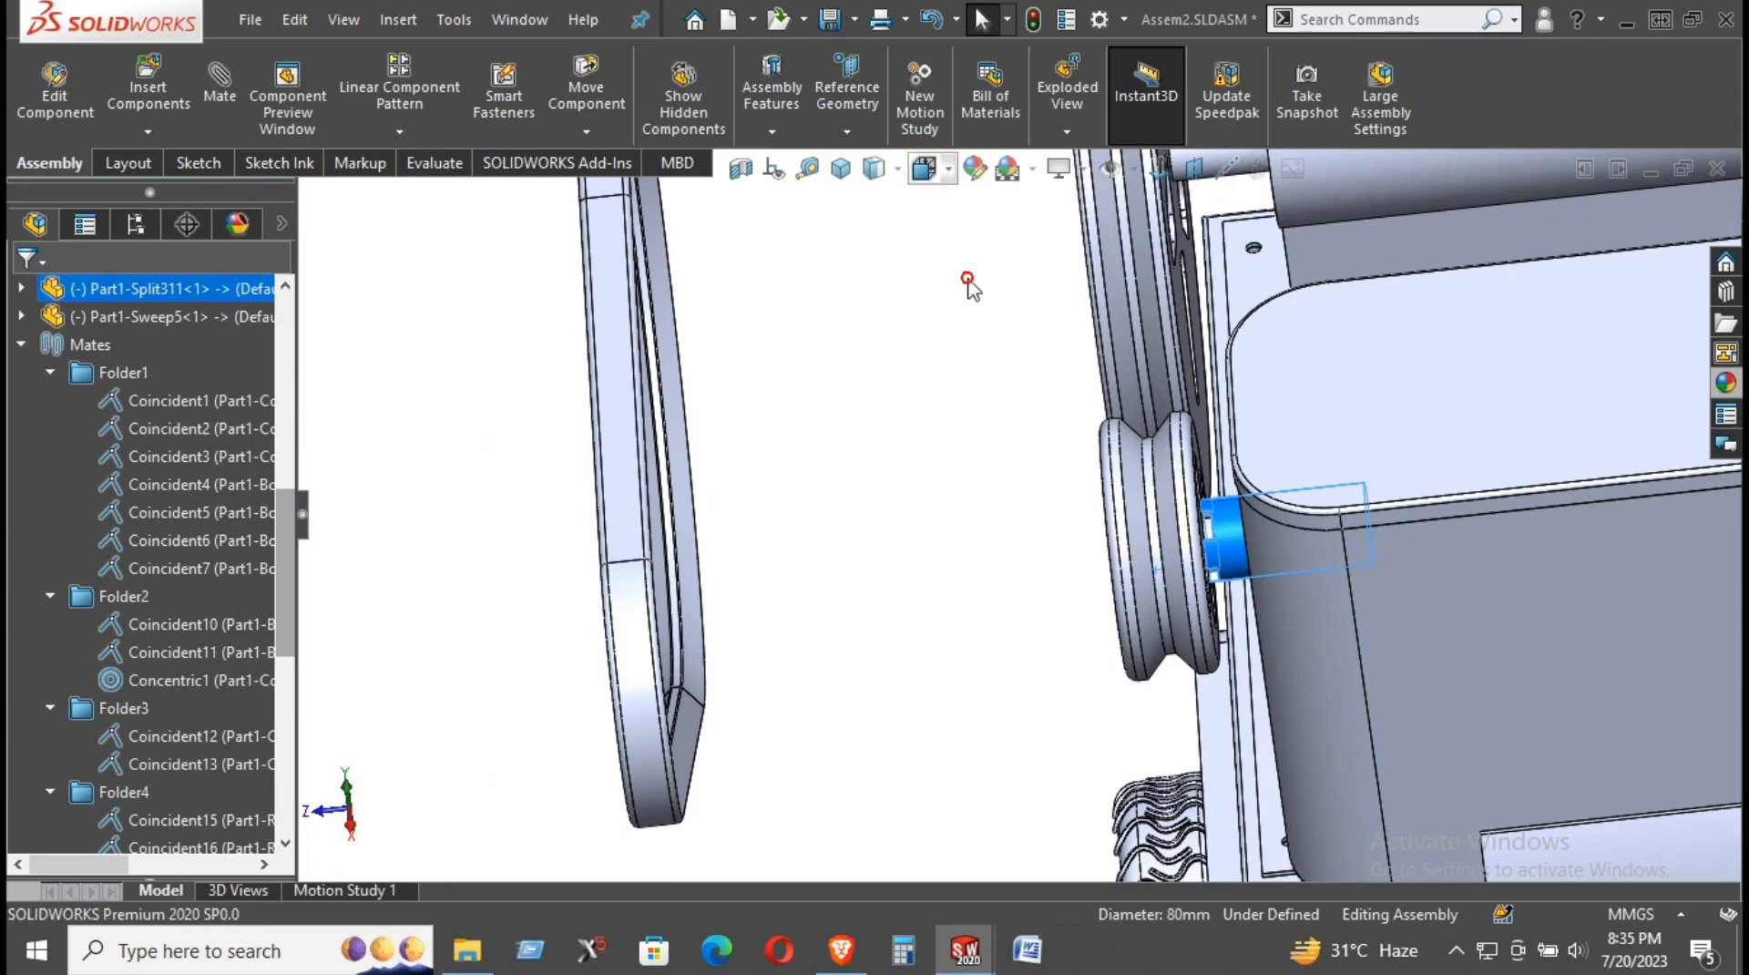
{"action": "left_click", "coordinate": [926, 170]}
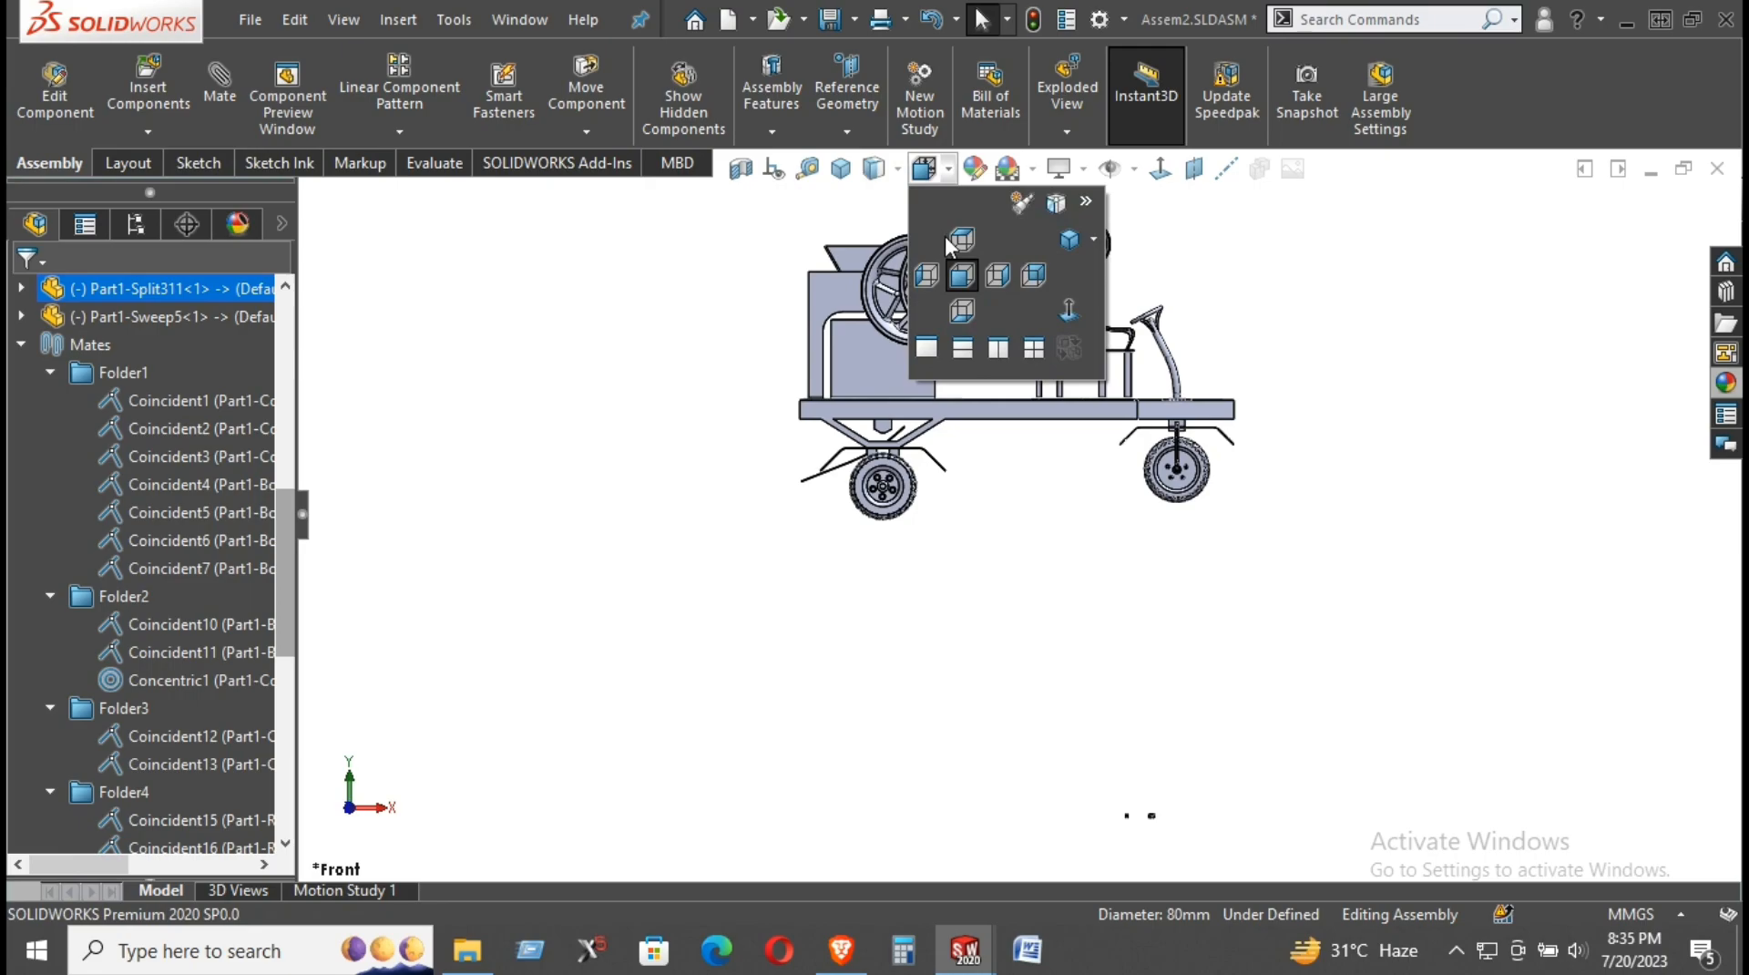
{"action": "left_click", "coordinate": [955, 243]}
{"action": "scroll", "coordinate": [1057, 540], "scroll_direction": "down", "scroll_amount": 3}
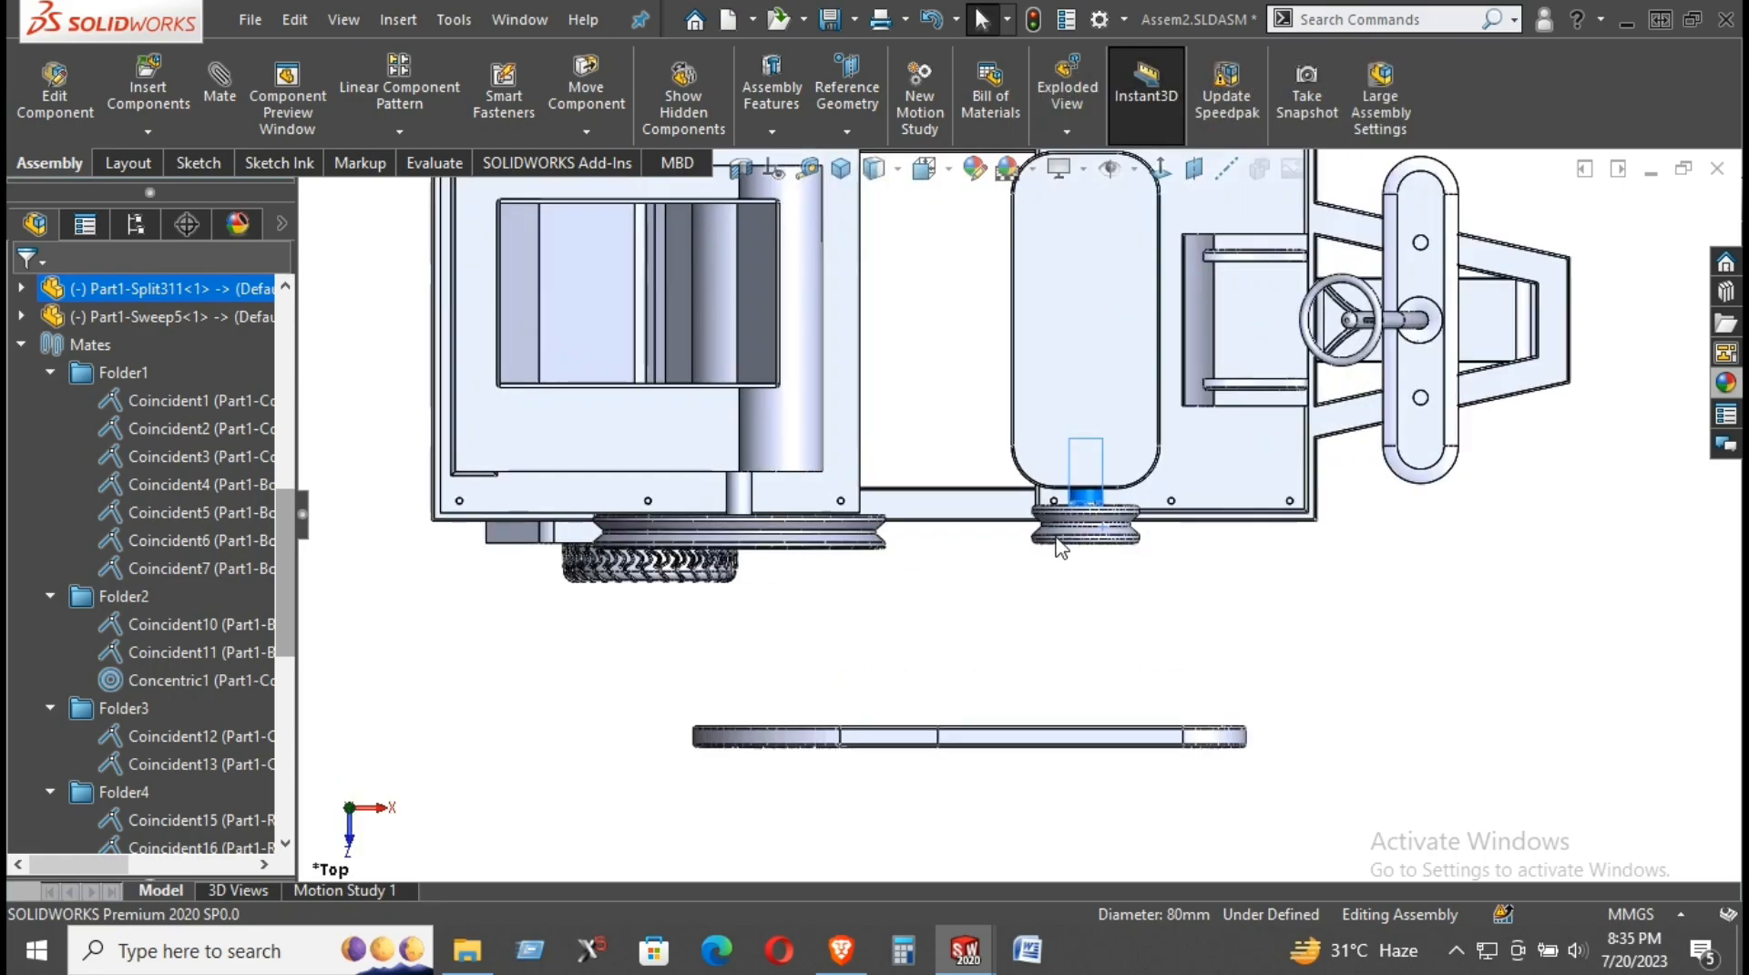
{"action": "left_click_drag", "start_coordinate": [1104, 512], "coordinate": [1108, 584]}
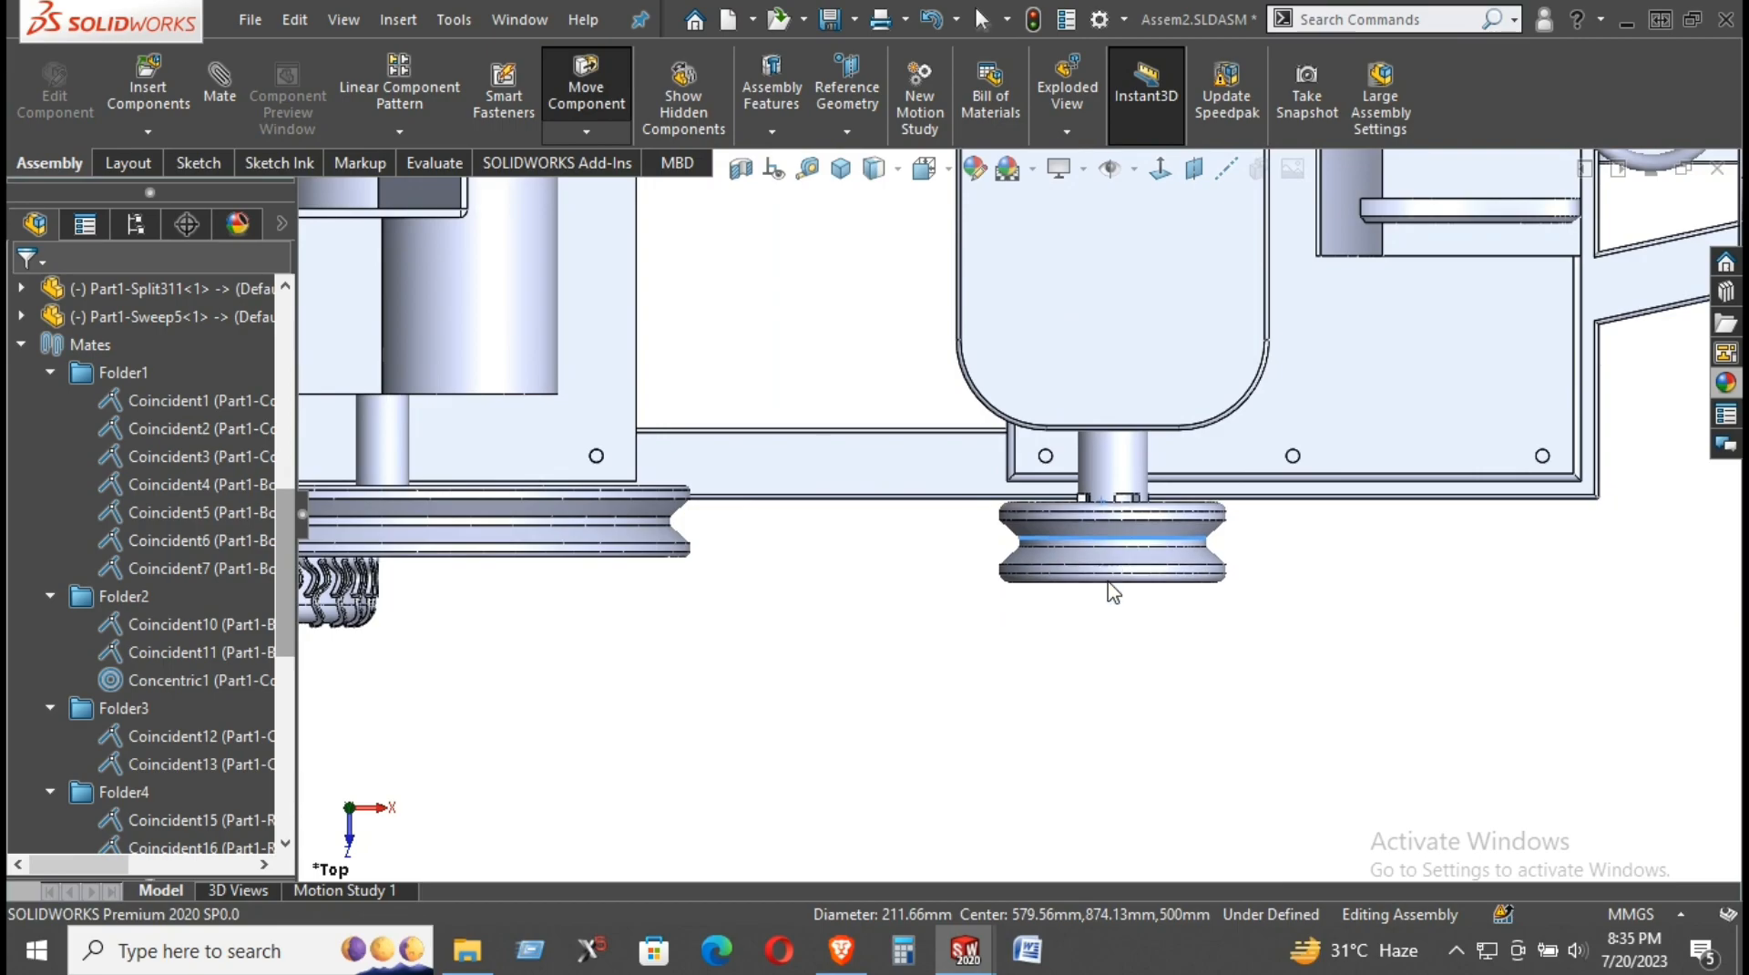
{"action": "key", "text": "Escape"}
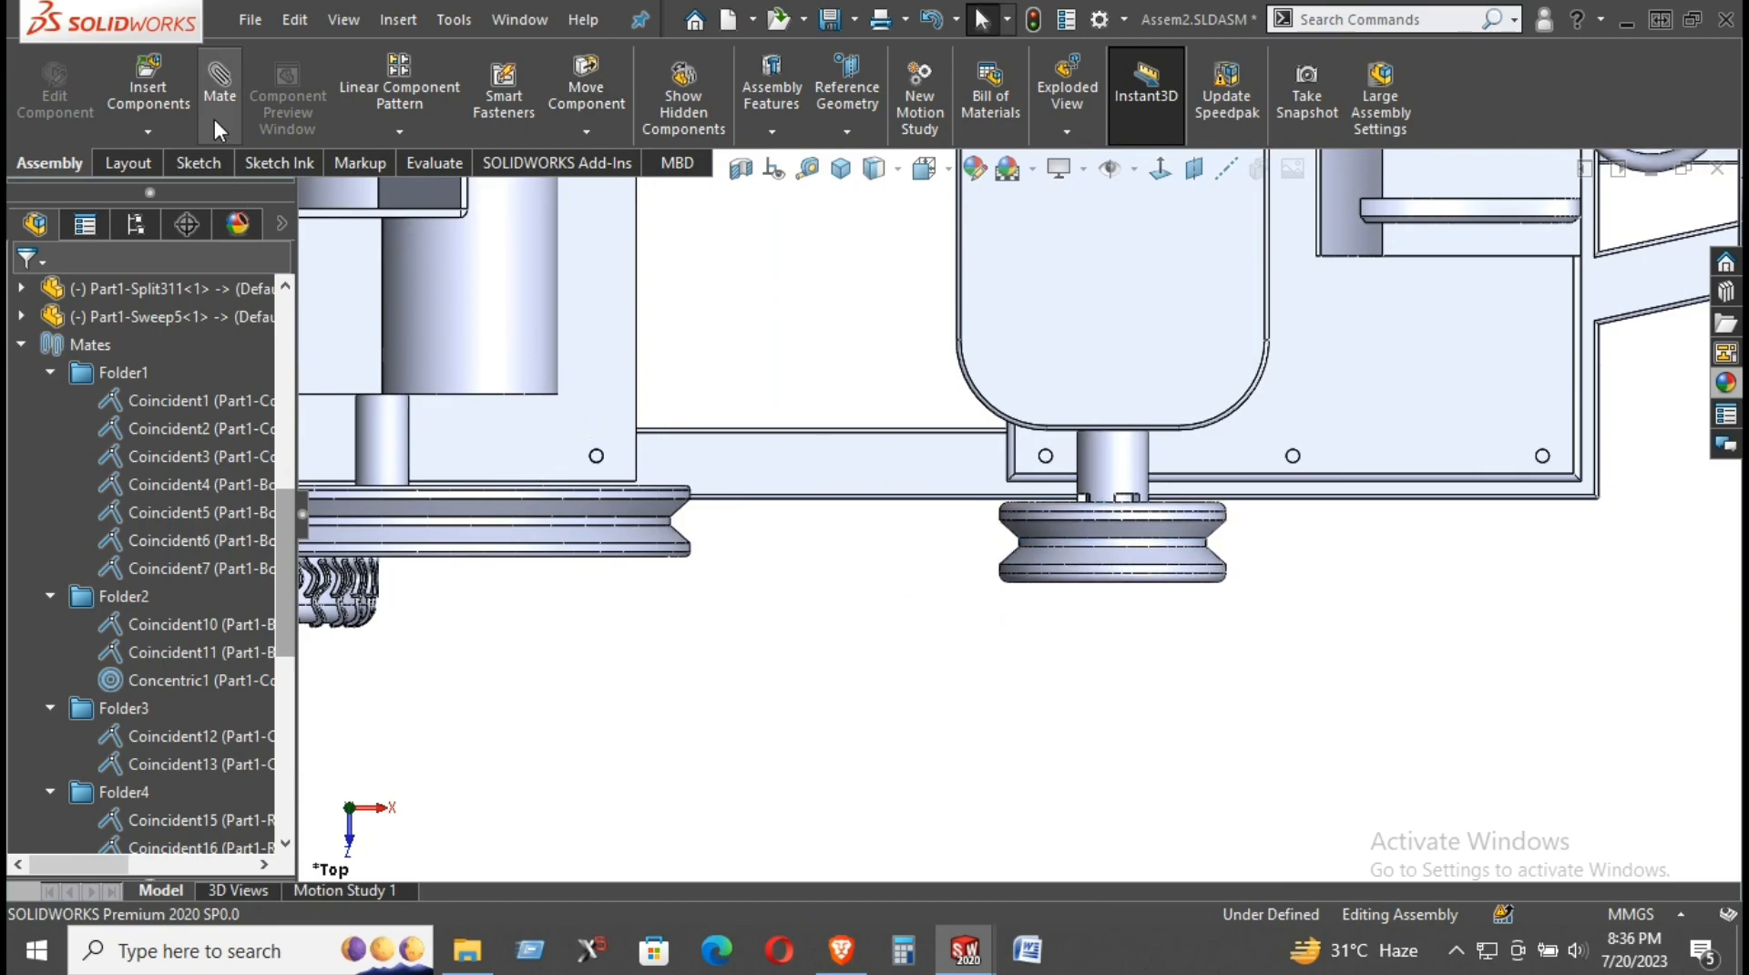
Step: Try to mate a circular edge of the large pulley with the matching circular edge of the small pulley
{"action": "left_click", "coordinate": [645, 547]}
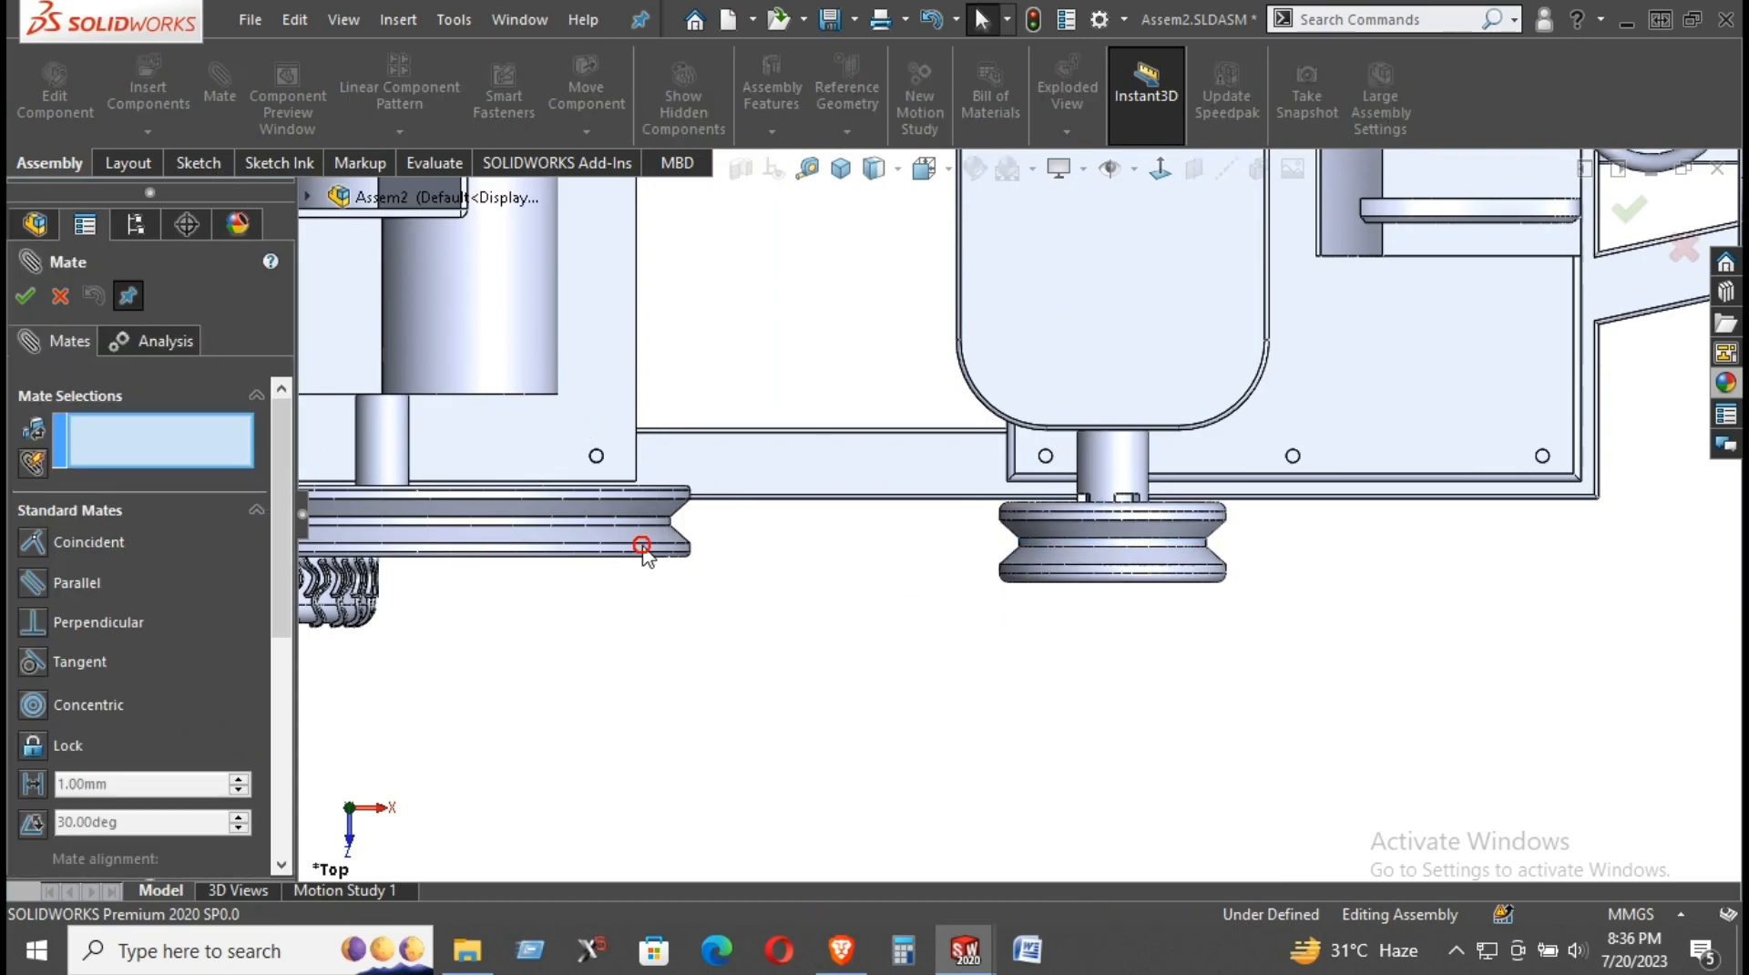
{"action": "left_click", "coordinate": [1071, 572]}
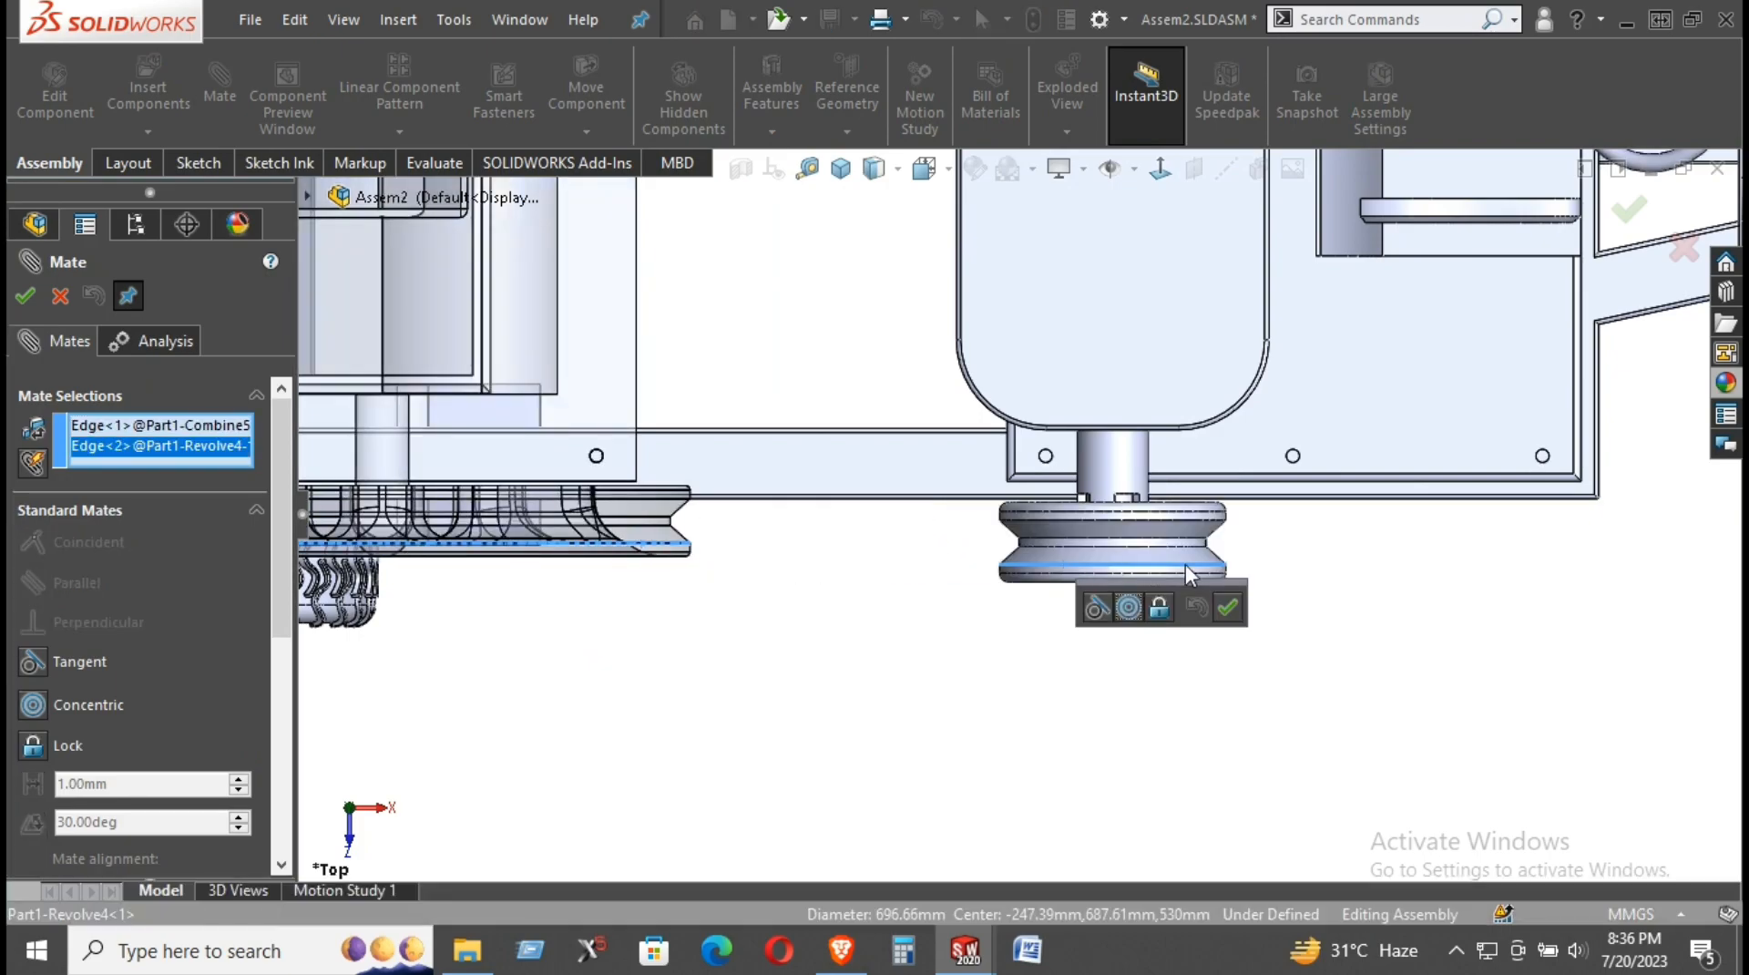
{"action": "left_click", "coordinate": [1227, 606]}
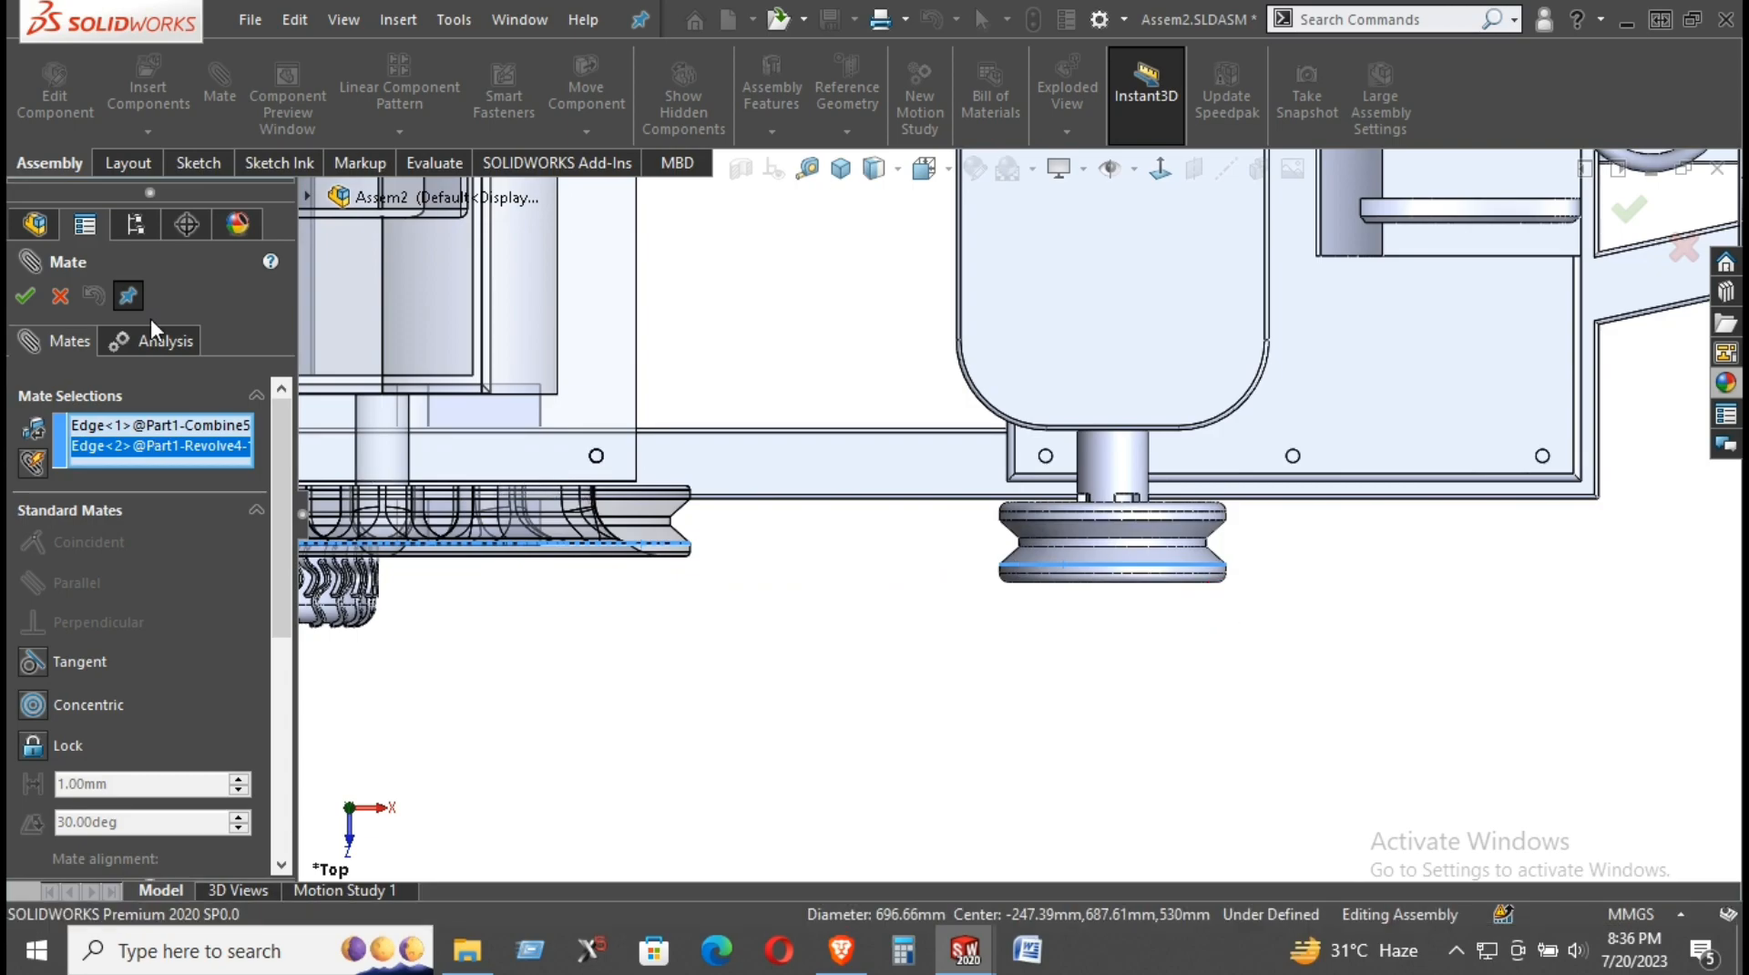
{"action": "left_click", "coordinate": [60, 295]}
Step: Add a coincident mate between the back face of the small pulley and the back face of the large pulley
{"action": "middle_click_drag", "start_coordinate": [882, 644], "coordinate": [893, 500]}
{"action": "scroll", "coordinate": [701, 428], "scroll_direction": "up", "scroll_amount": 2}
{"action": "scroll", "coordinate": [649, 419], "scroll_direction": "down", "scroll_amount": 2}
{"action": "scroll", "coordinate": [840, 425], "scroll_direction": "up", "scroll_amount": 2}
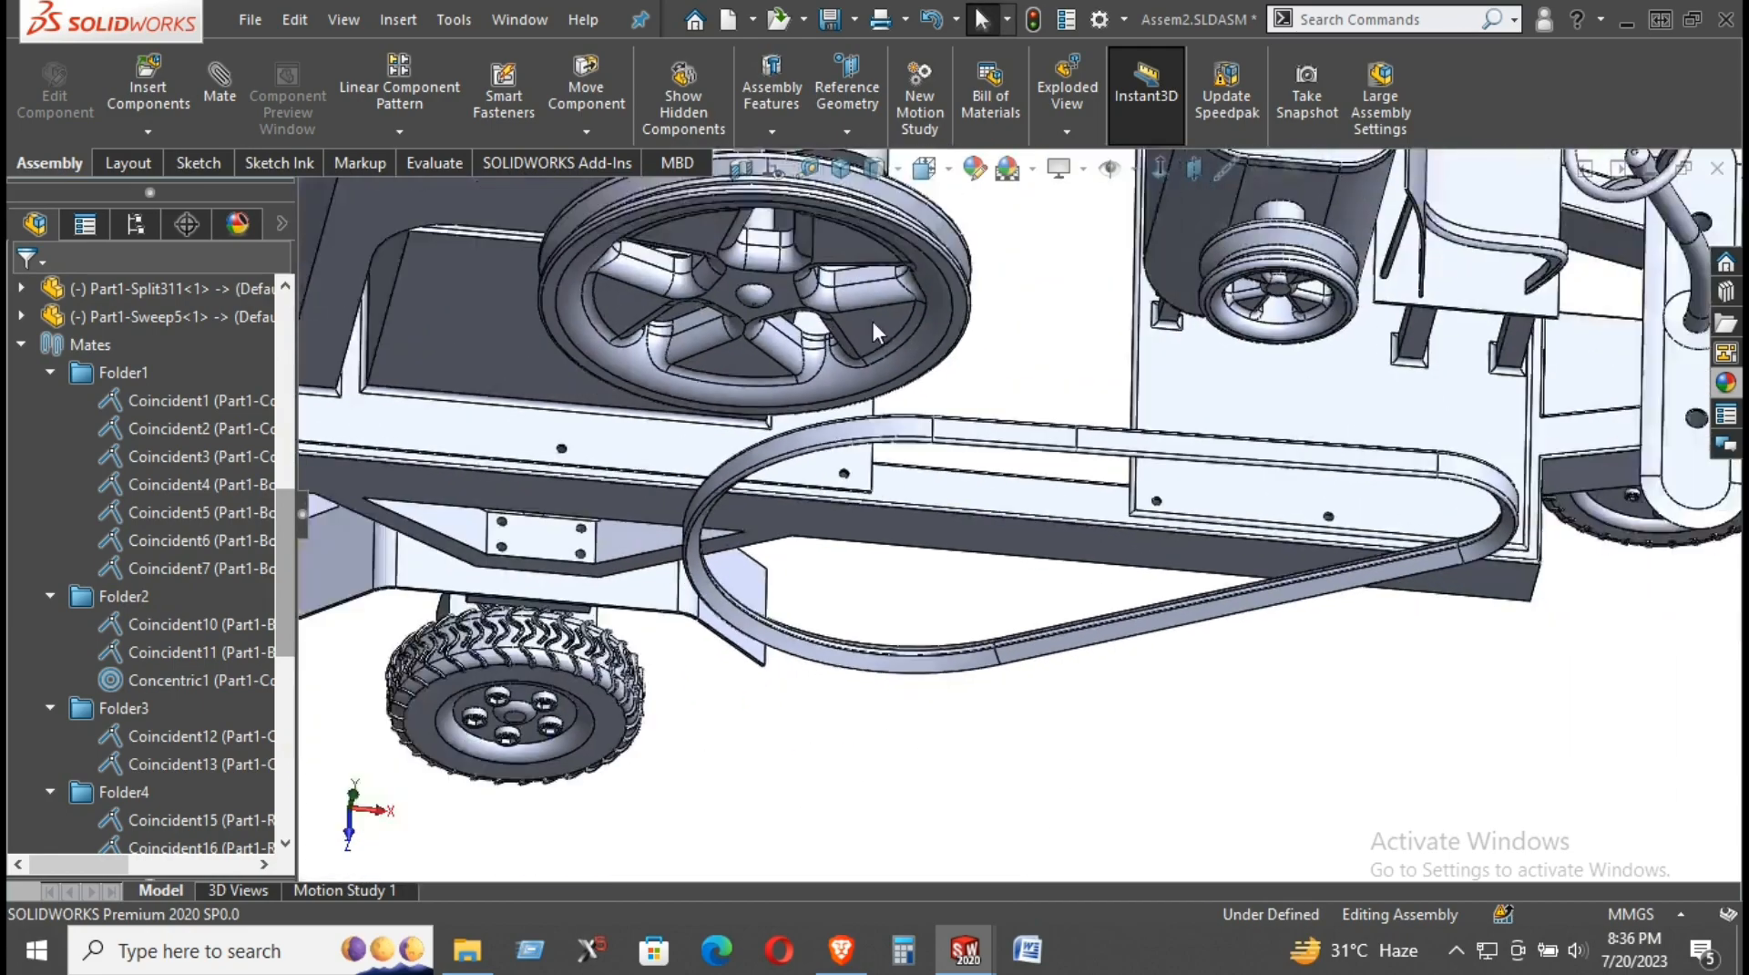
{"action": "scroll", "coordinate": [1104, 243], "scroll_direction": "down", "scroll_amount": 3}
{"action": "middle_click_drag", "start_coordinate": [1209, 244], "coordinate": [1346, 483]}
{"action": "left_click", "coordinate": [1359, 482]}
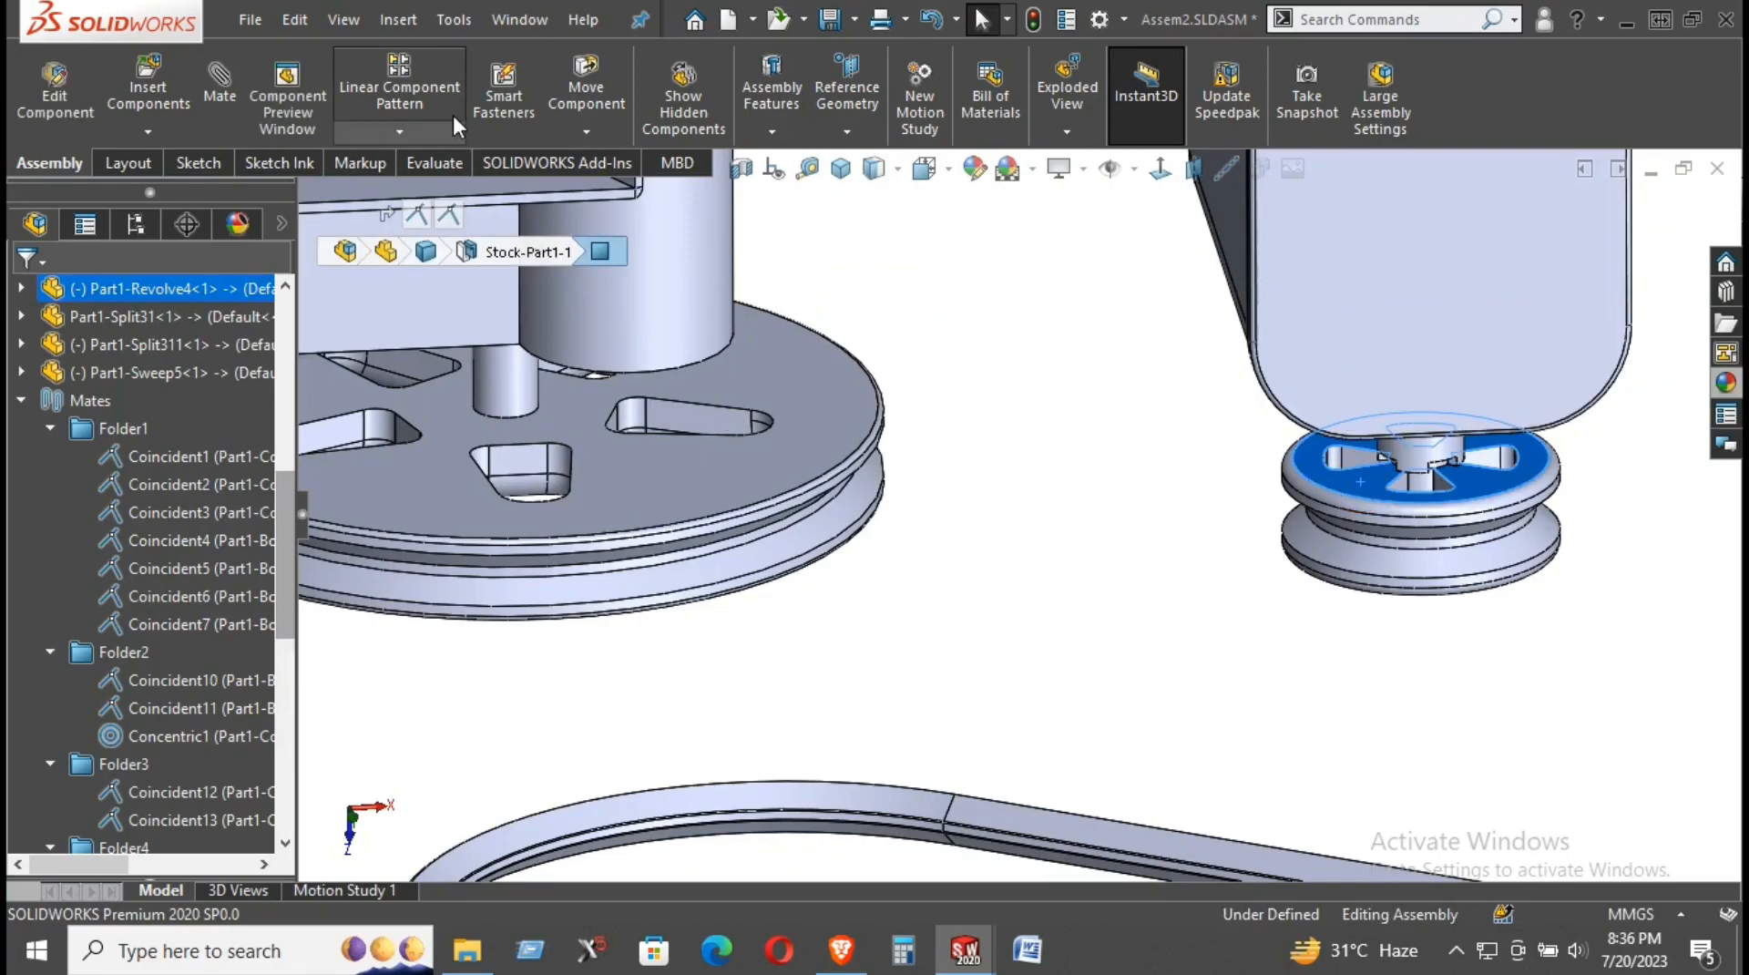
{"action": "left_click", "coordinate": [707, 475]}
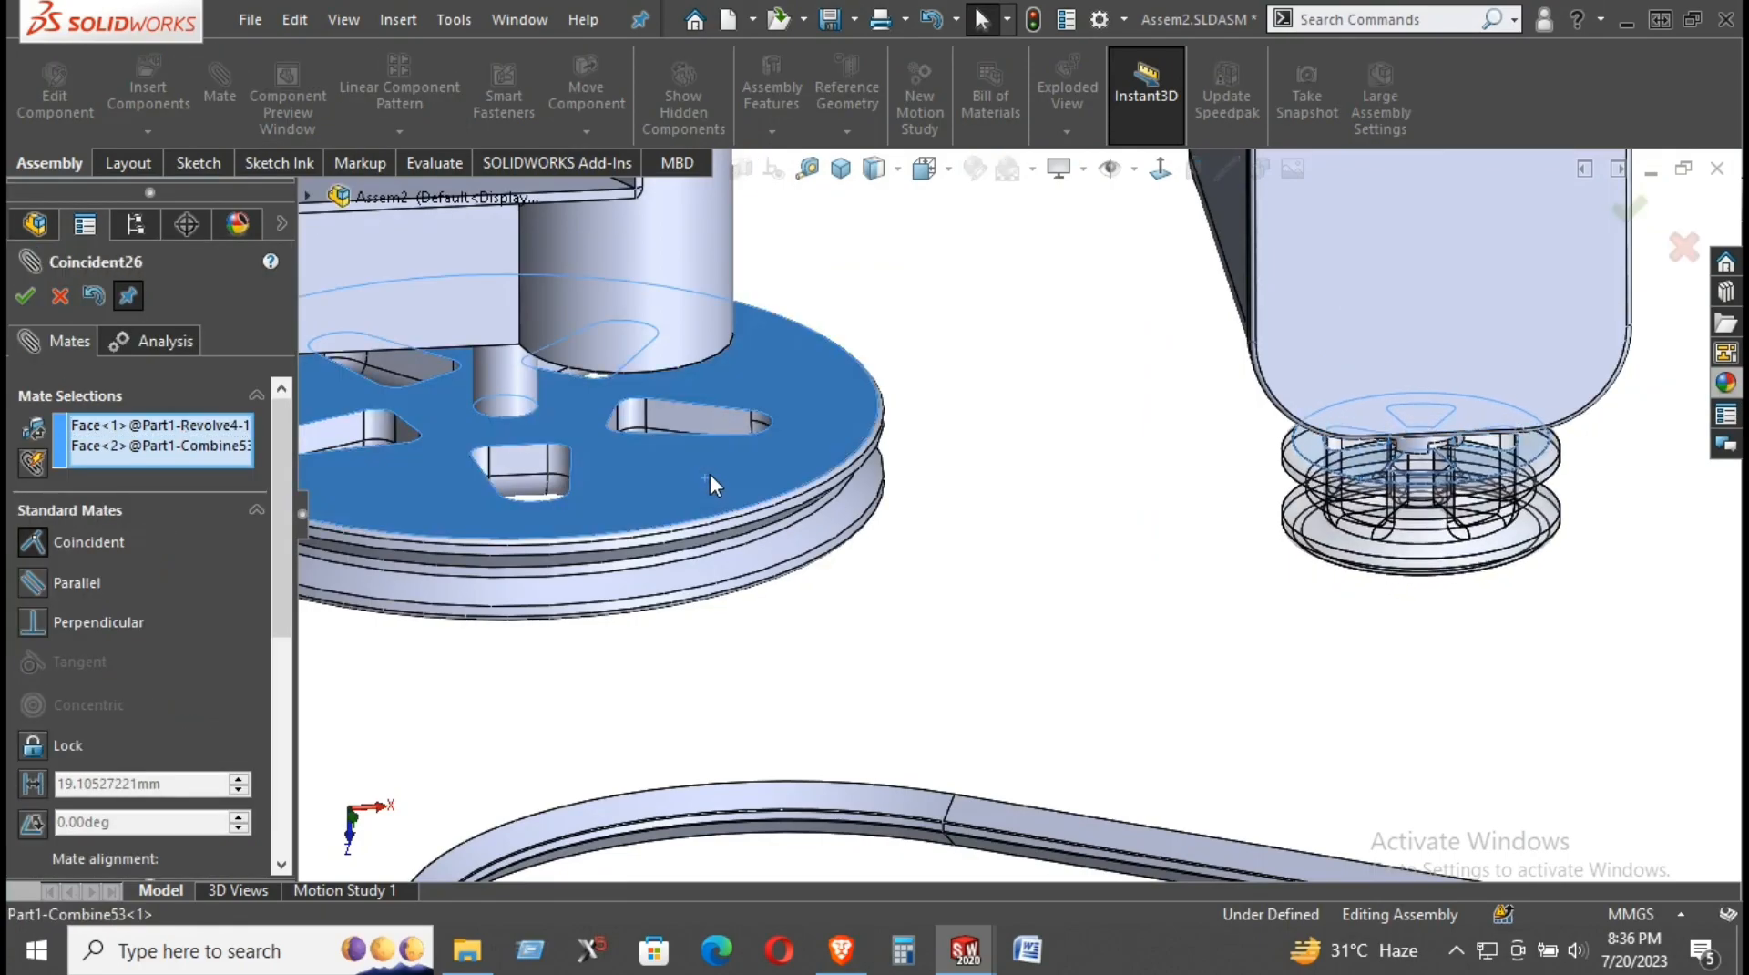
{"action": "left_click", "coordinate": [32, 296]}
Step: In top view, move the belt inward until it lines up with the grooves of both pulleys
{"action": "left_click", "coordinate": [924, 167]}
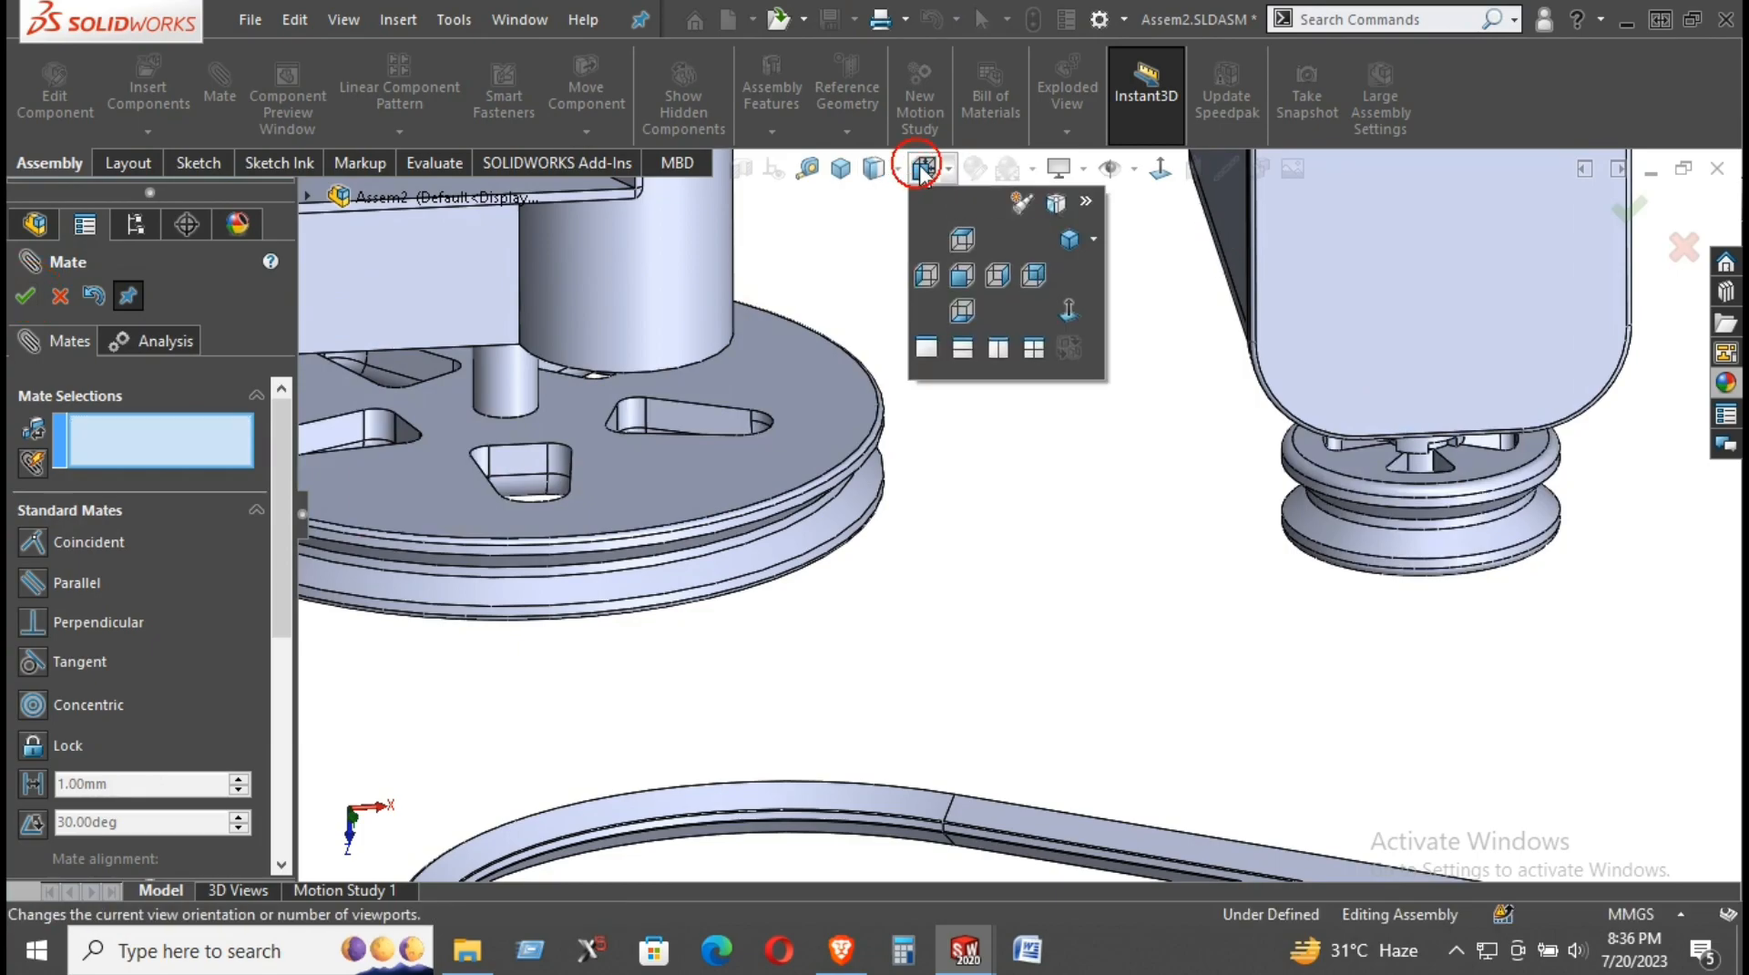
{"action": "left_click", "coordinate": [957, 243]}
{"action": "scroll", "coordinate": [1079, 535], "scroll_direction": "down", "scroll_amount": 5}
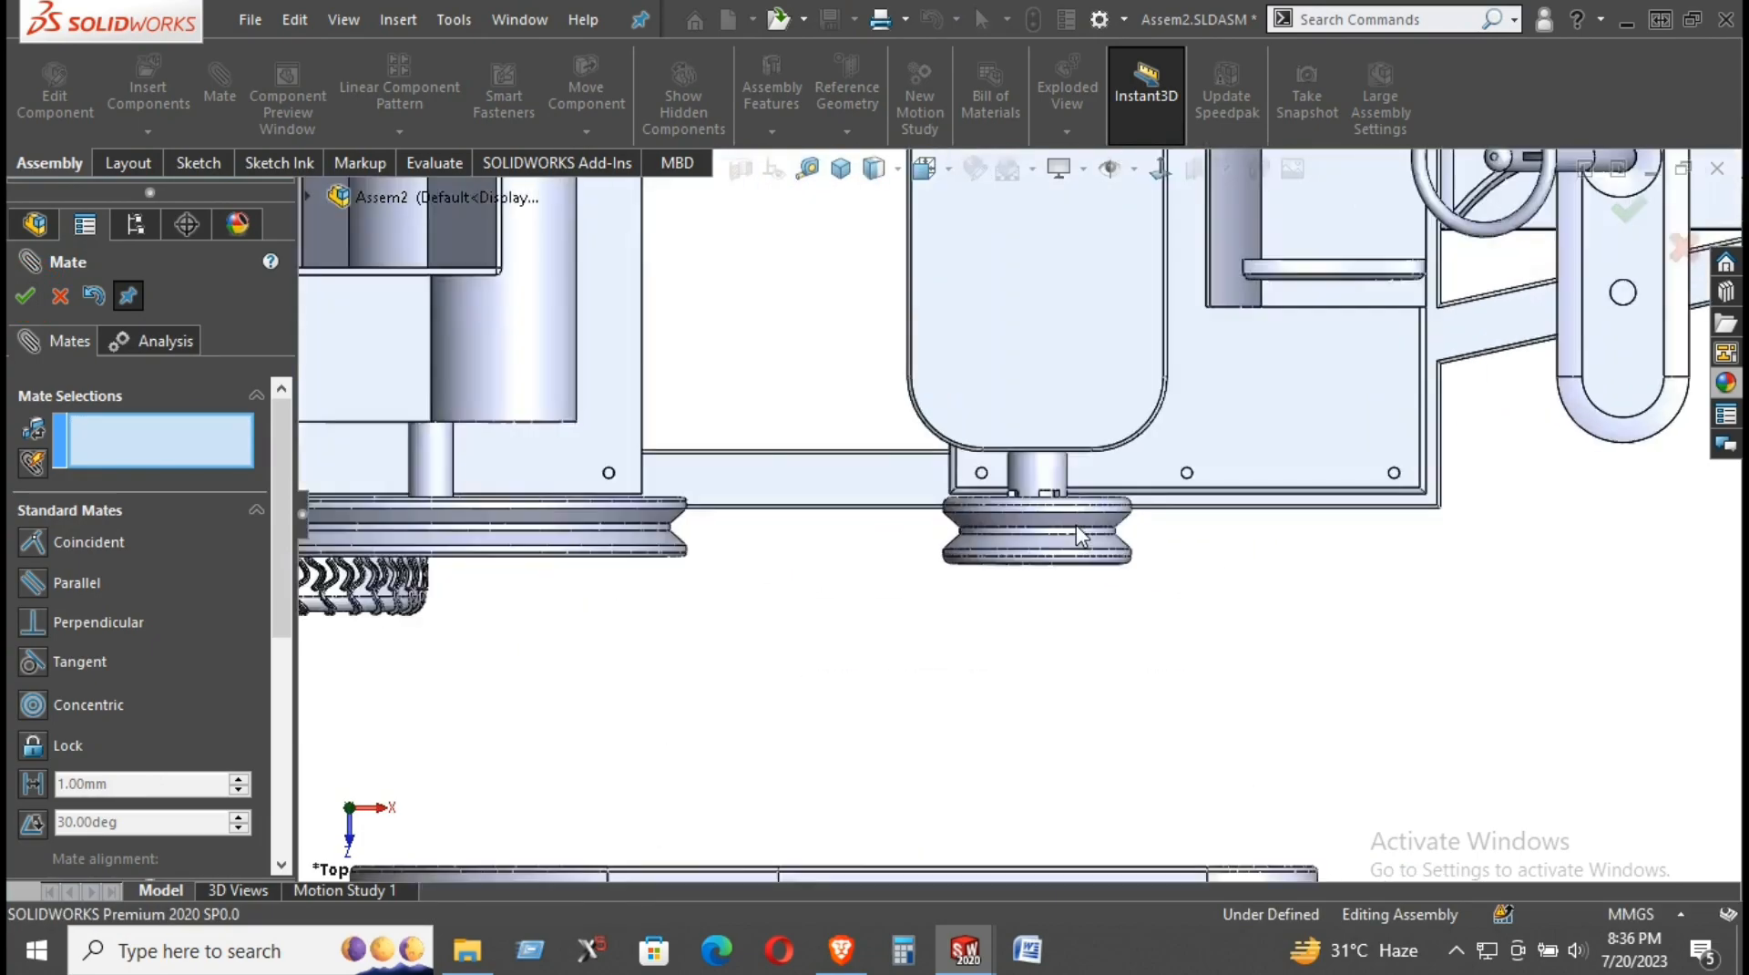
{"action": "scroll", "coordinate": [1080, 536], "scroll_direction": "down", "scroll_amount": 2}
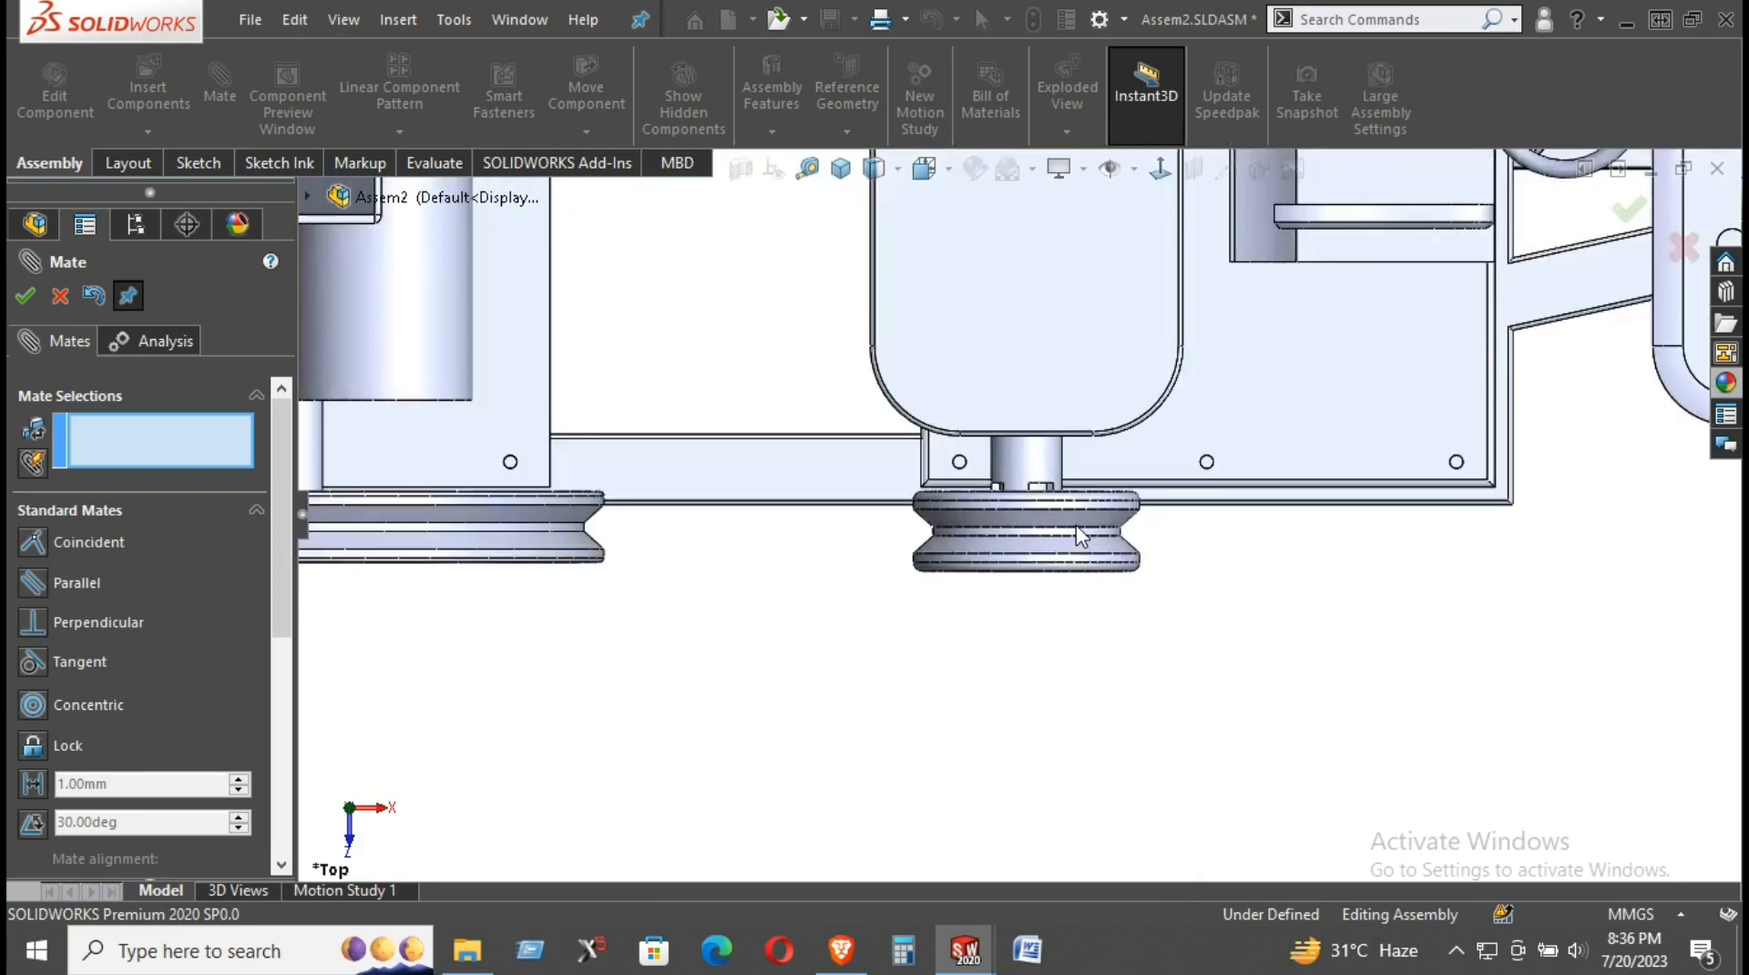
{"action": "scroll", "coordinate": [825, 499], "scroll_direction": "up", "scroll_amount": 5}
{"action": "scroll", "coordinate": [683, 481], "scroll_direction": "down", "scroll_amount": 5}
{"action": "scroll", "coordinate": [690, 485], "scroll_direction": "up", "scroll_amount": 5}
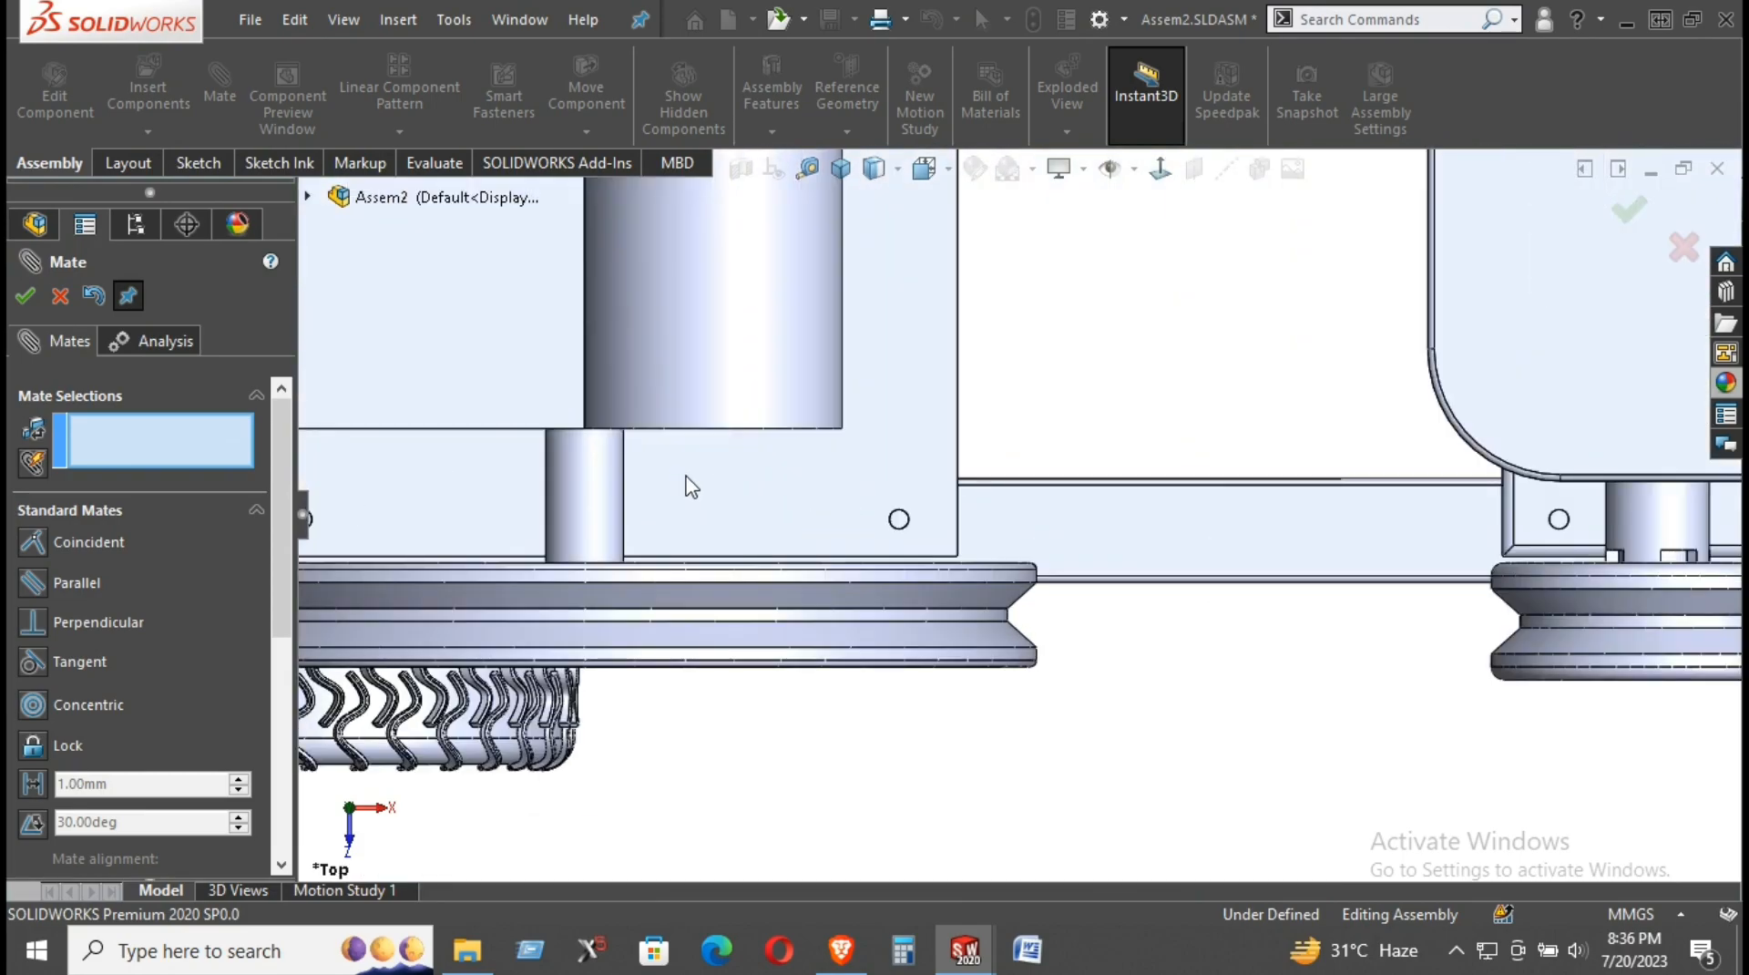
{"action": "scroll", "coordinate": [931, 773], "scroll_direction": "up", "scroll_amount": 2}
{"action": "left_click_drag", "start_coordinate": [959, 758], "coordinate": [868, 527]}
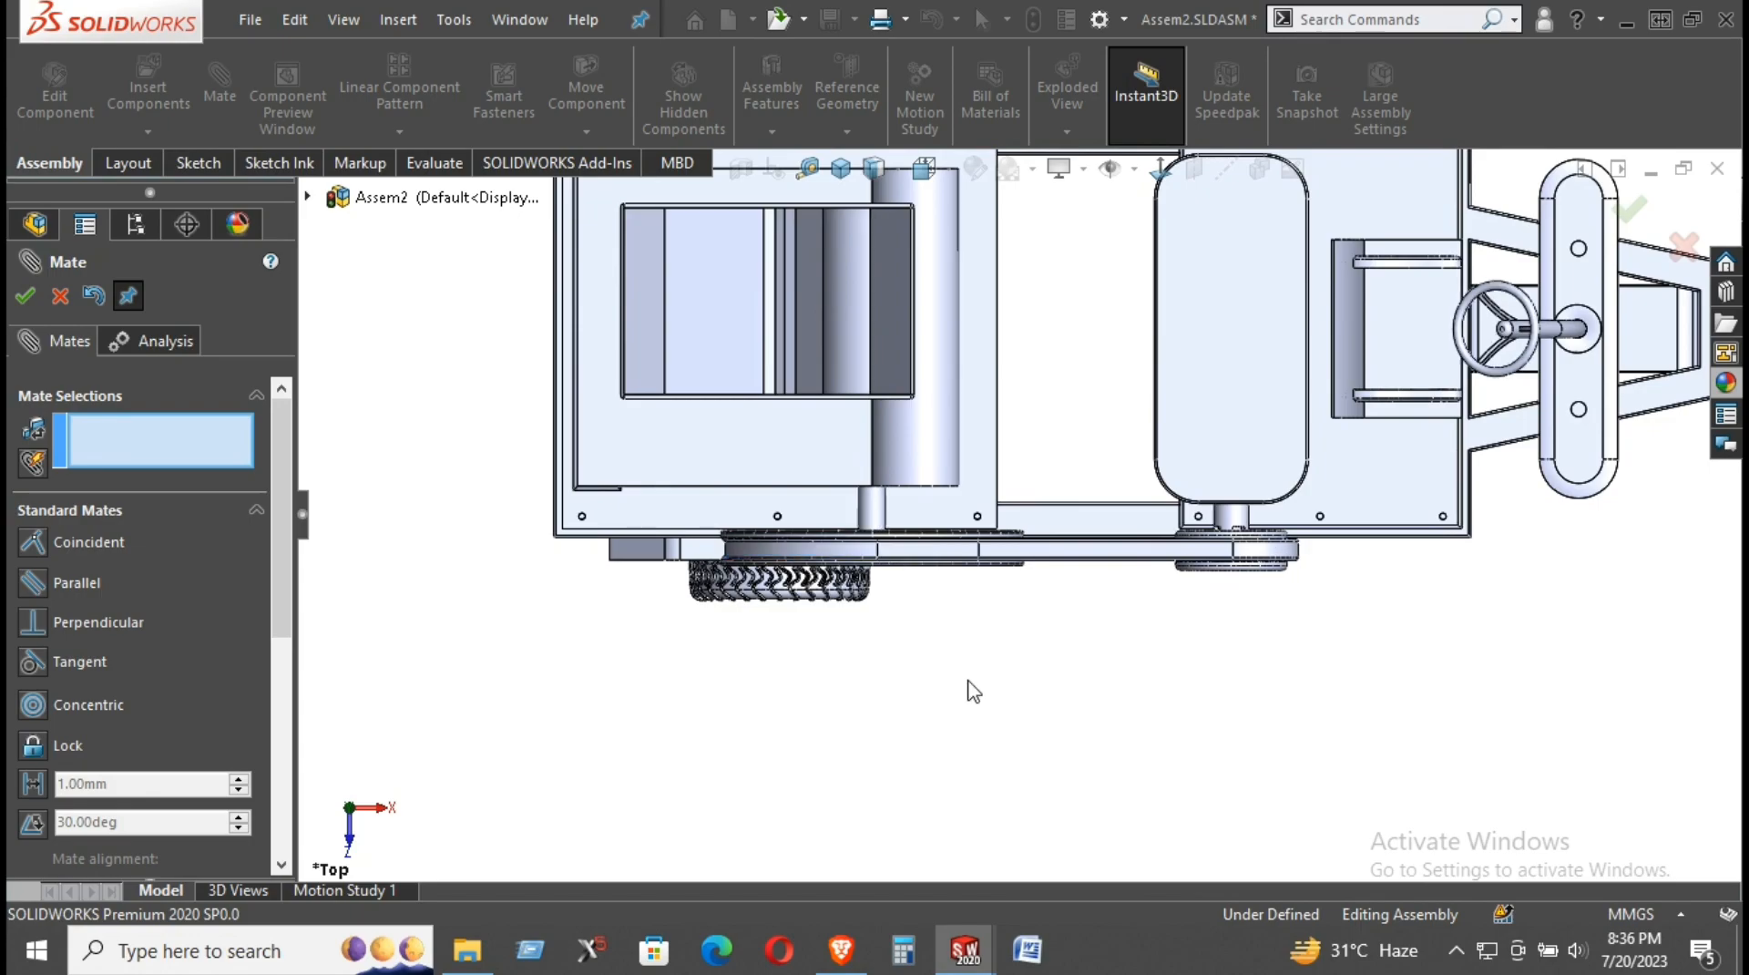
Step: Adjust the belt's position so that it loops around both the large and small pulleys, and finish mating
{"action": "middle_click_drag", "start_coordinate": [1036, 521], "coordinate": [1036, 435]}
{"action": "scroll", "coordinate": [1230, 747], "scroll_direction": "down", "scroll_amount": 2}
{"action": "middle_click_drag", "start_coordinate": [1230, 742], "coordinate": [1279, 672]}
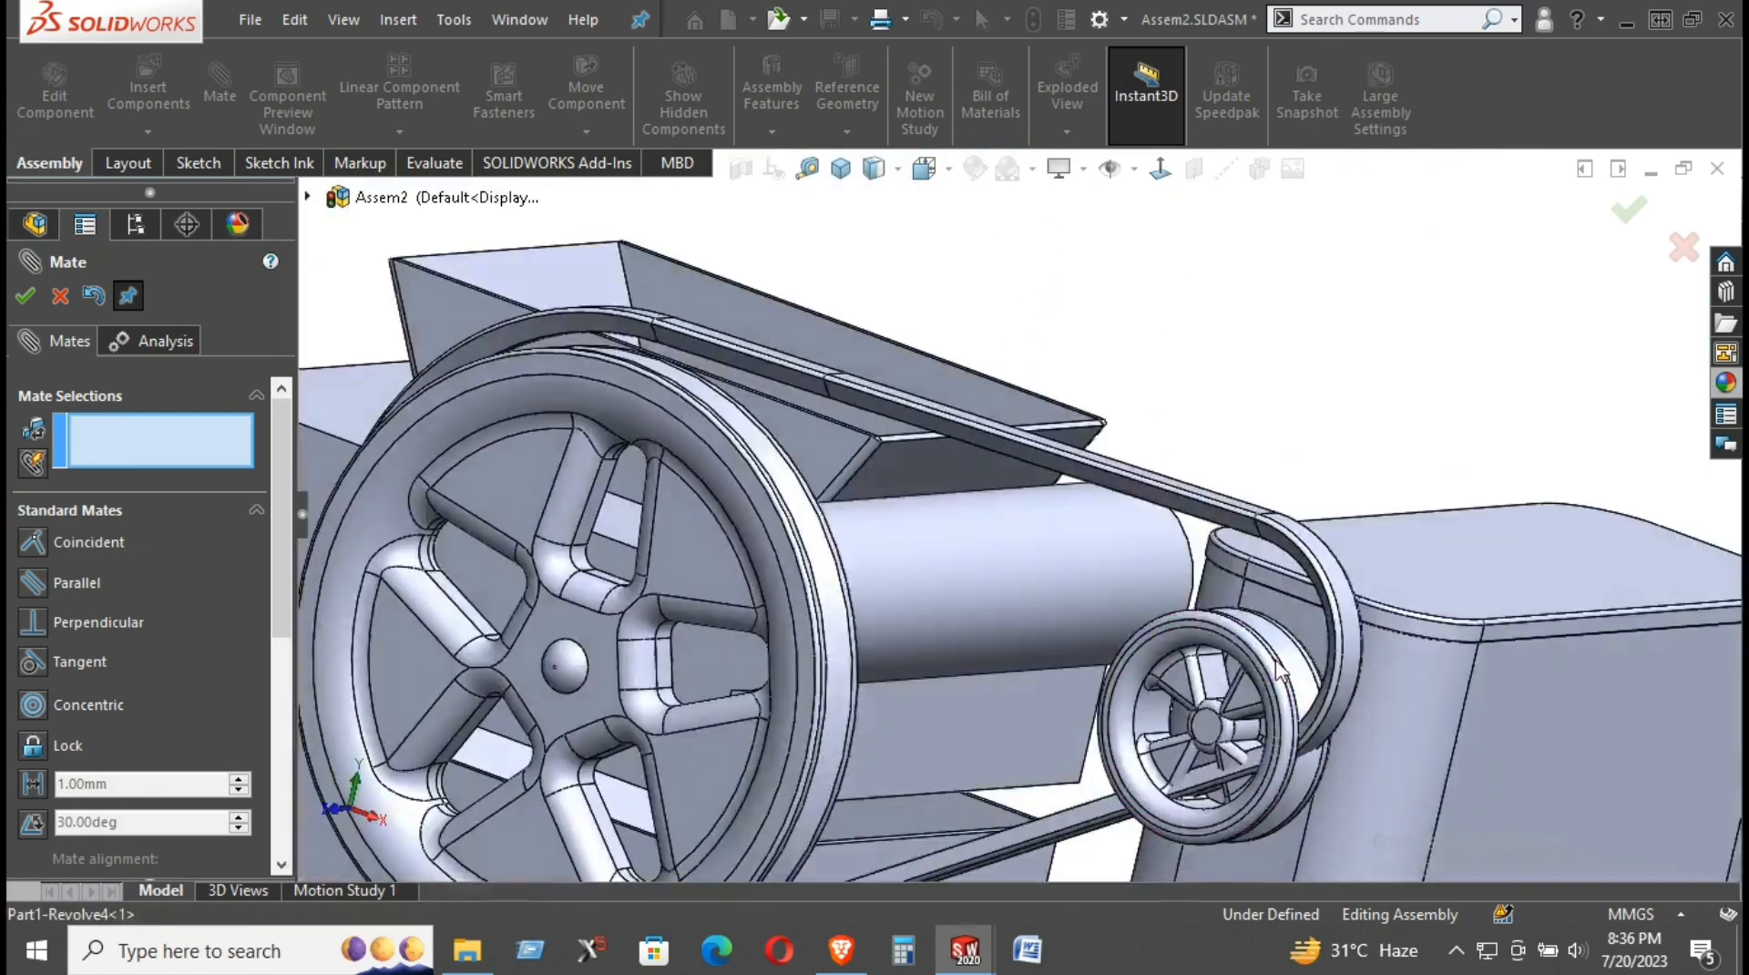
{"action": "scroll", "coordinate": [1361, 638], "scroll_direction": "down", "scroll_amount": 3}
{"action": "left_click_drag", "start_coordinate": [1276, 636], "coordinate": [1217, 768]}
{"action": "scroll", "coordinate": [1241, 741], "scroll_direction": "up", "scroll_amount": 4}
{"action": "middle_click_drag", "start_coordinate": [758, 587], "coordinate": [900, 521]}
{"action": "left_click_drag", "start_coordinate": [668, 749], "coordinate": [652, 696]}
{"action": "middle_click_drag", "start_coordinate": [652, 696], "coordinate": [860, 778]}
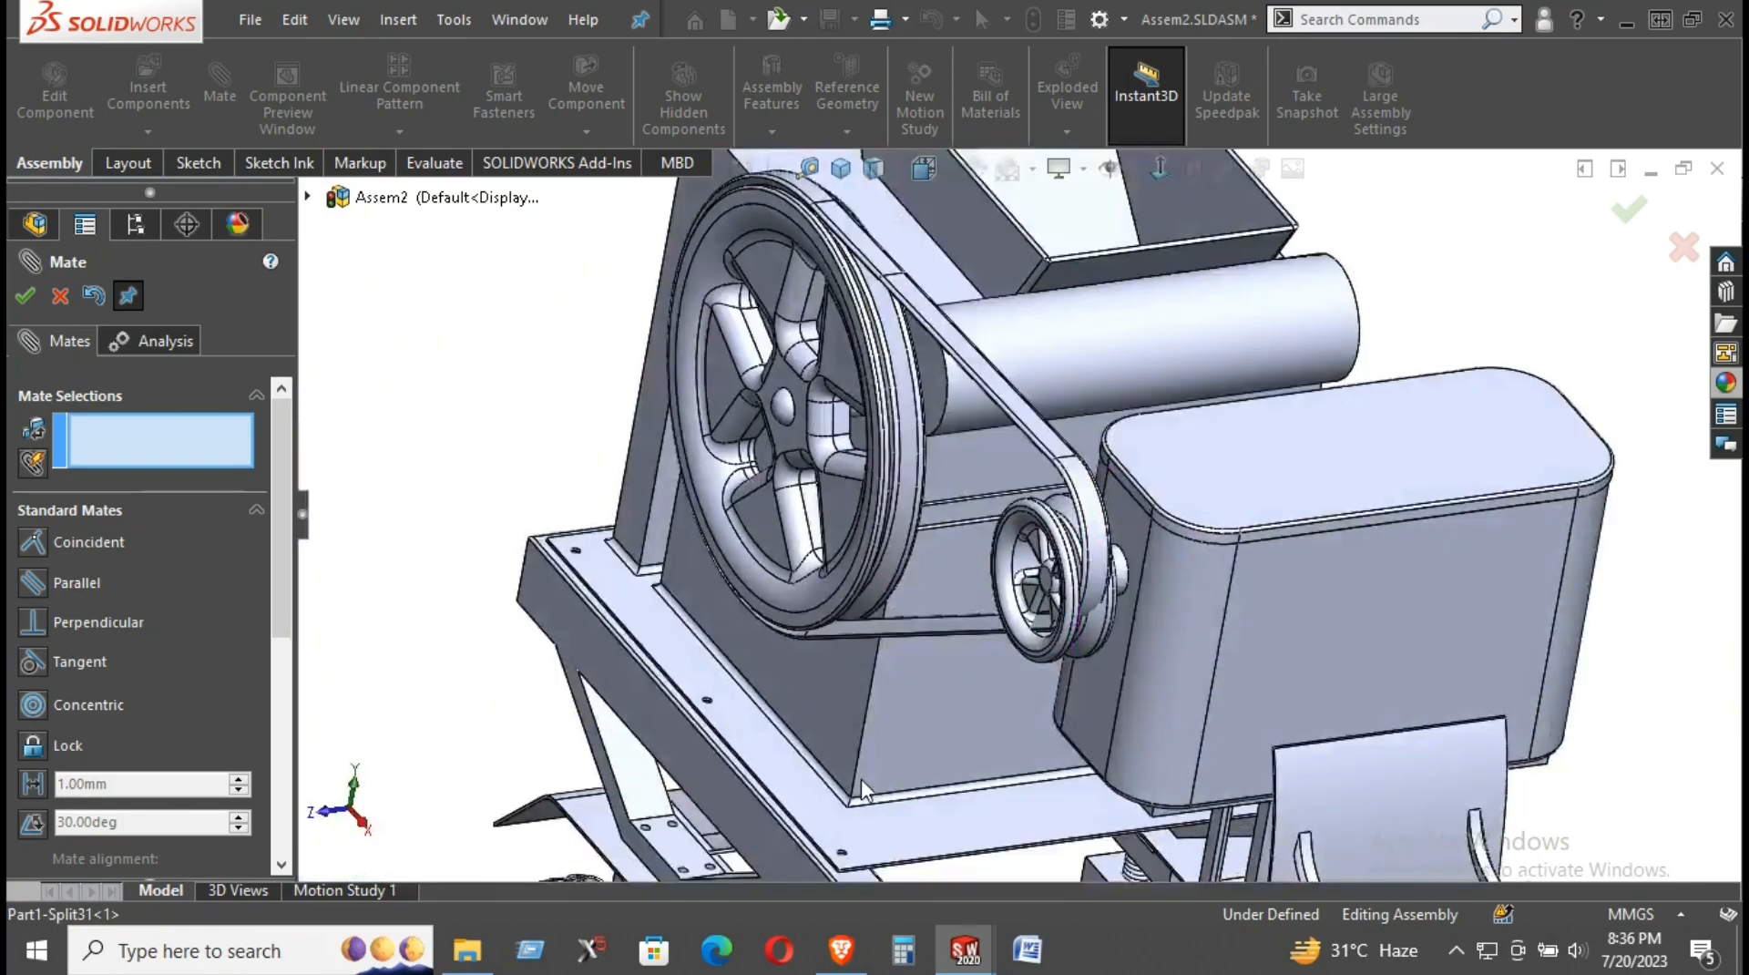
{"action": "left_click", "coordinate": [59, 294]}
Step: Show the assembly in isometric view and nudge the belt where it wraps around the small pulley
{"action": "scroll", "coordinate": [1079, 671], "scroll_direction": "down", "scroll_amount": 3}
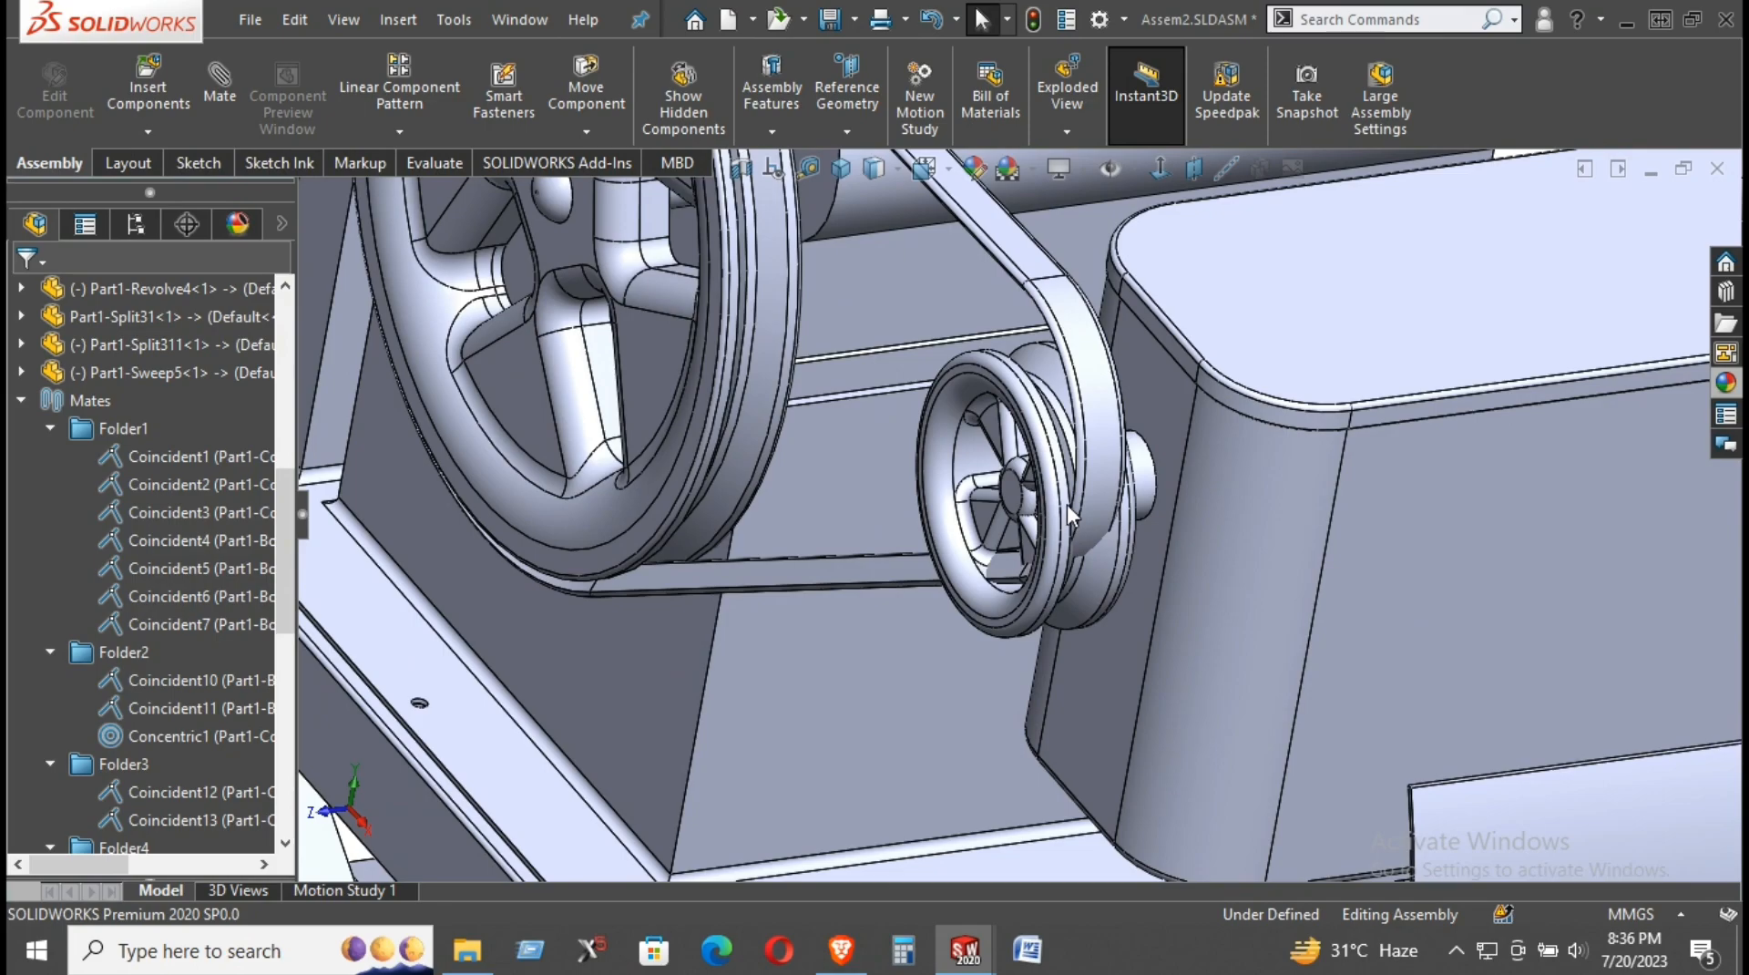
{"action": "scroll", "coordinate": [1084, 519], "scroll_direction": "up", "scroll_amount": 5}
{"action": "middle_click_drag", "start_coordinate": [1086, 524], "coordinate": [1199, 576]}
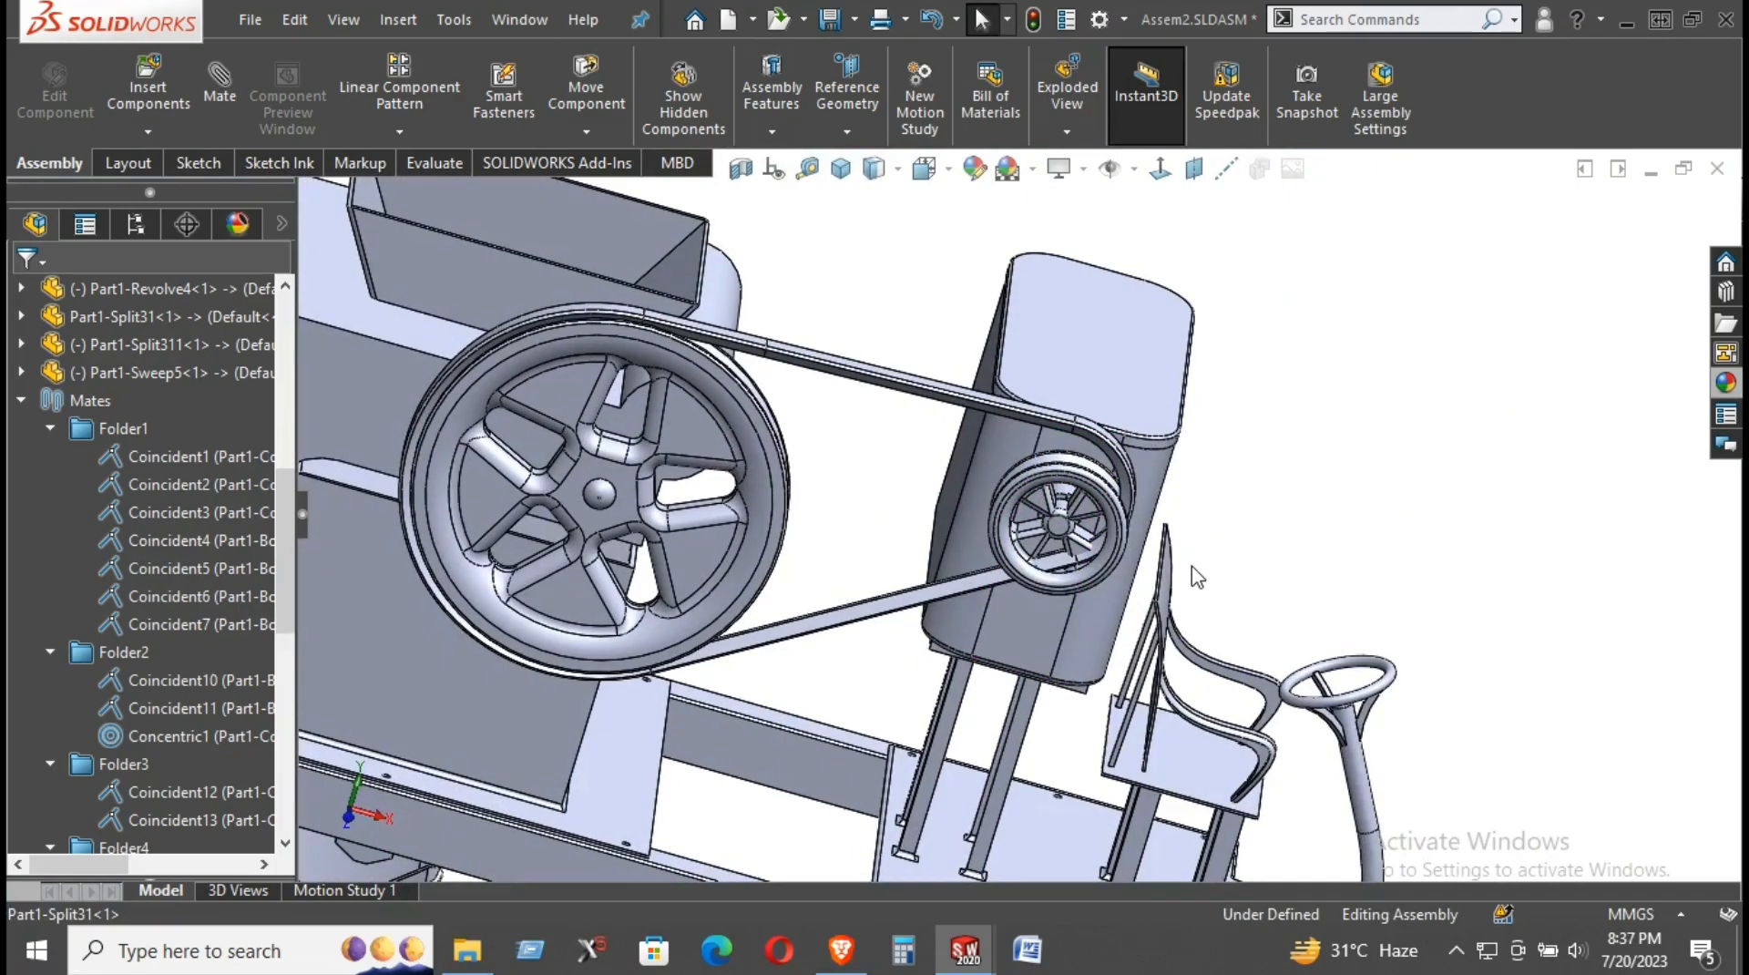
{"action": "left_click", "coordinate": [840, 168]}
{"action": "scroll", "coordinate": [1026, 365], "scroll_direction": "down", "scroll_amount": 10}
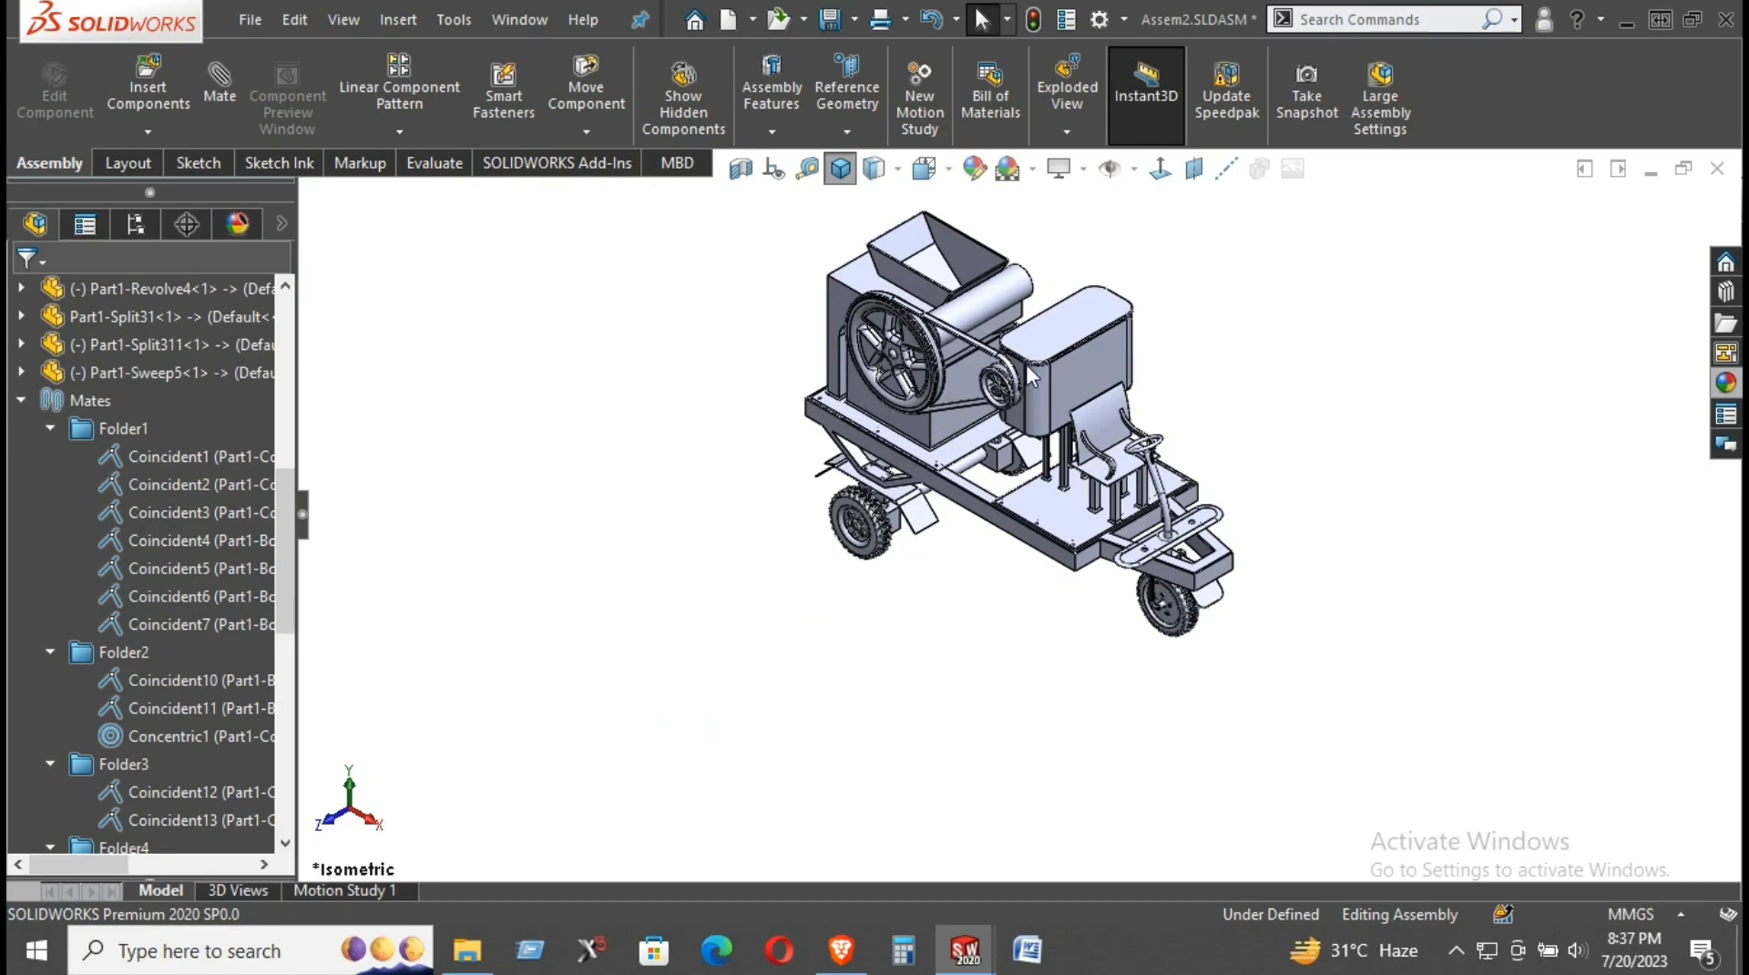
{"action": "left_click", "coordinate": [965, 458]}
{"action": "mouse_move", "coordinate": [990, 511]}
{"action": "left_mouse_down"}
{"action": "mouse_move", "coordinate": [964, 479]}
{"action": "mouse_move", "coordinate": [974, 491]}
{"action": "left_mouse_up"}
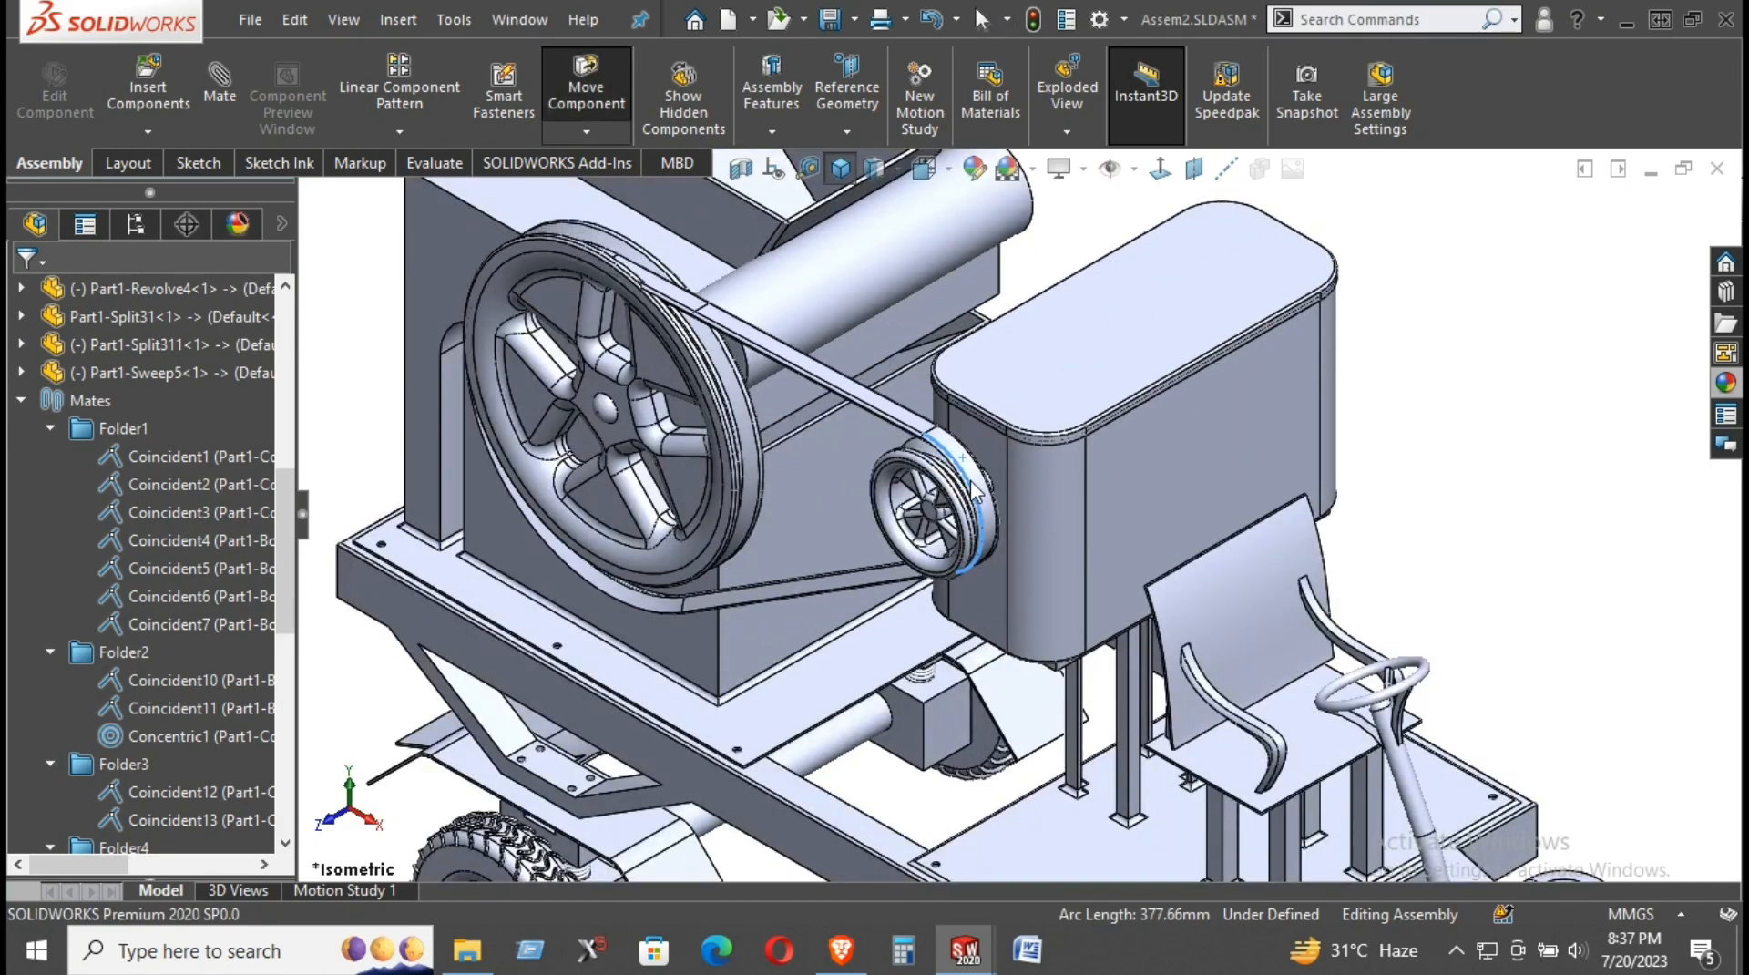
{"action": "key", "text": "Escape"}
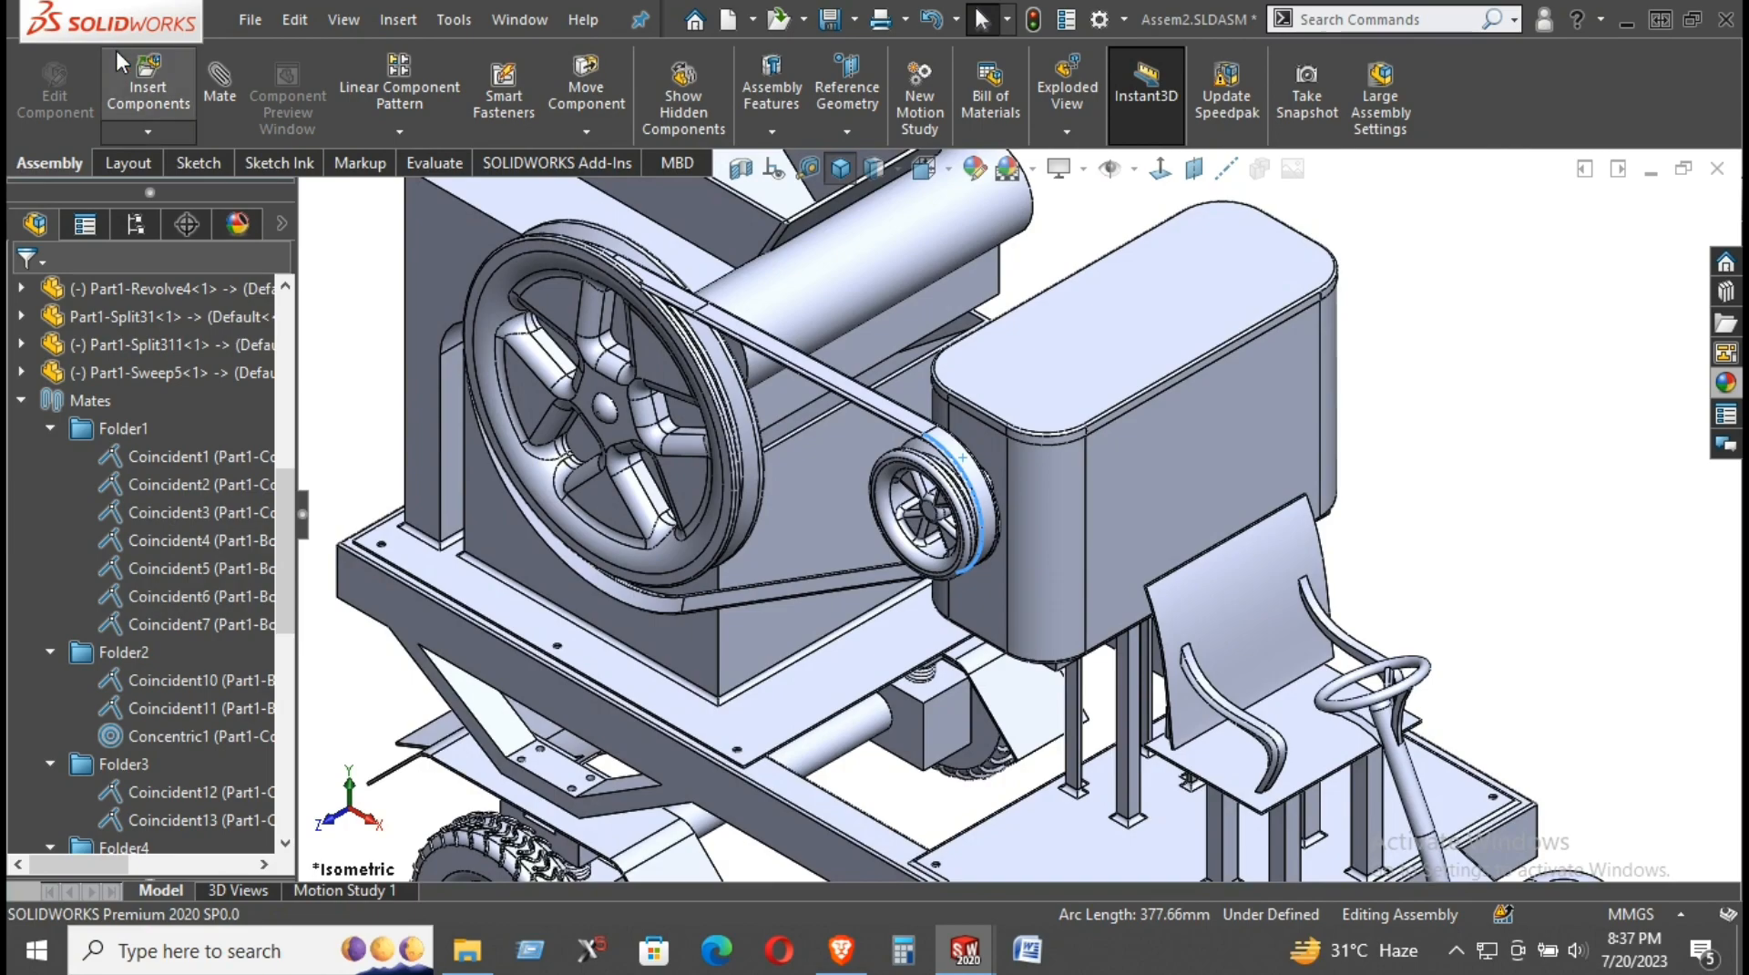
Step: Rotate the belt with free-drag Rotate Component to adjust its angle around the large and small pulleys
{"action": "left_click", "coordinate": [138, 162]}
{"action": "left_click", "coordinate": [51, 168]}
{"action": "left_click", "coordinate": [426, 130]}
{"action": "left_click", "coordinate": [580, 130]}
{"action": "left_click", "coordinate": [597, 192]}
{"action": "left_click_drag", "start_coordinate": [694, 306], "coordinate": [717, 198]}
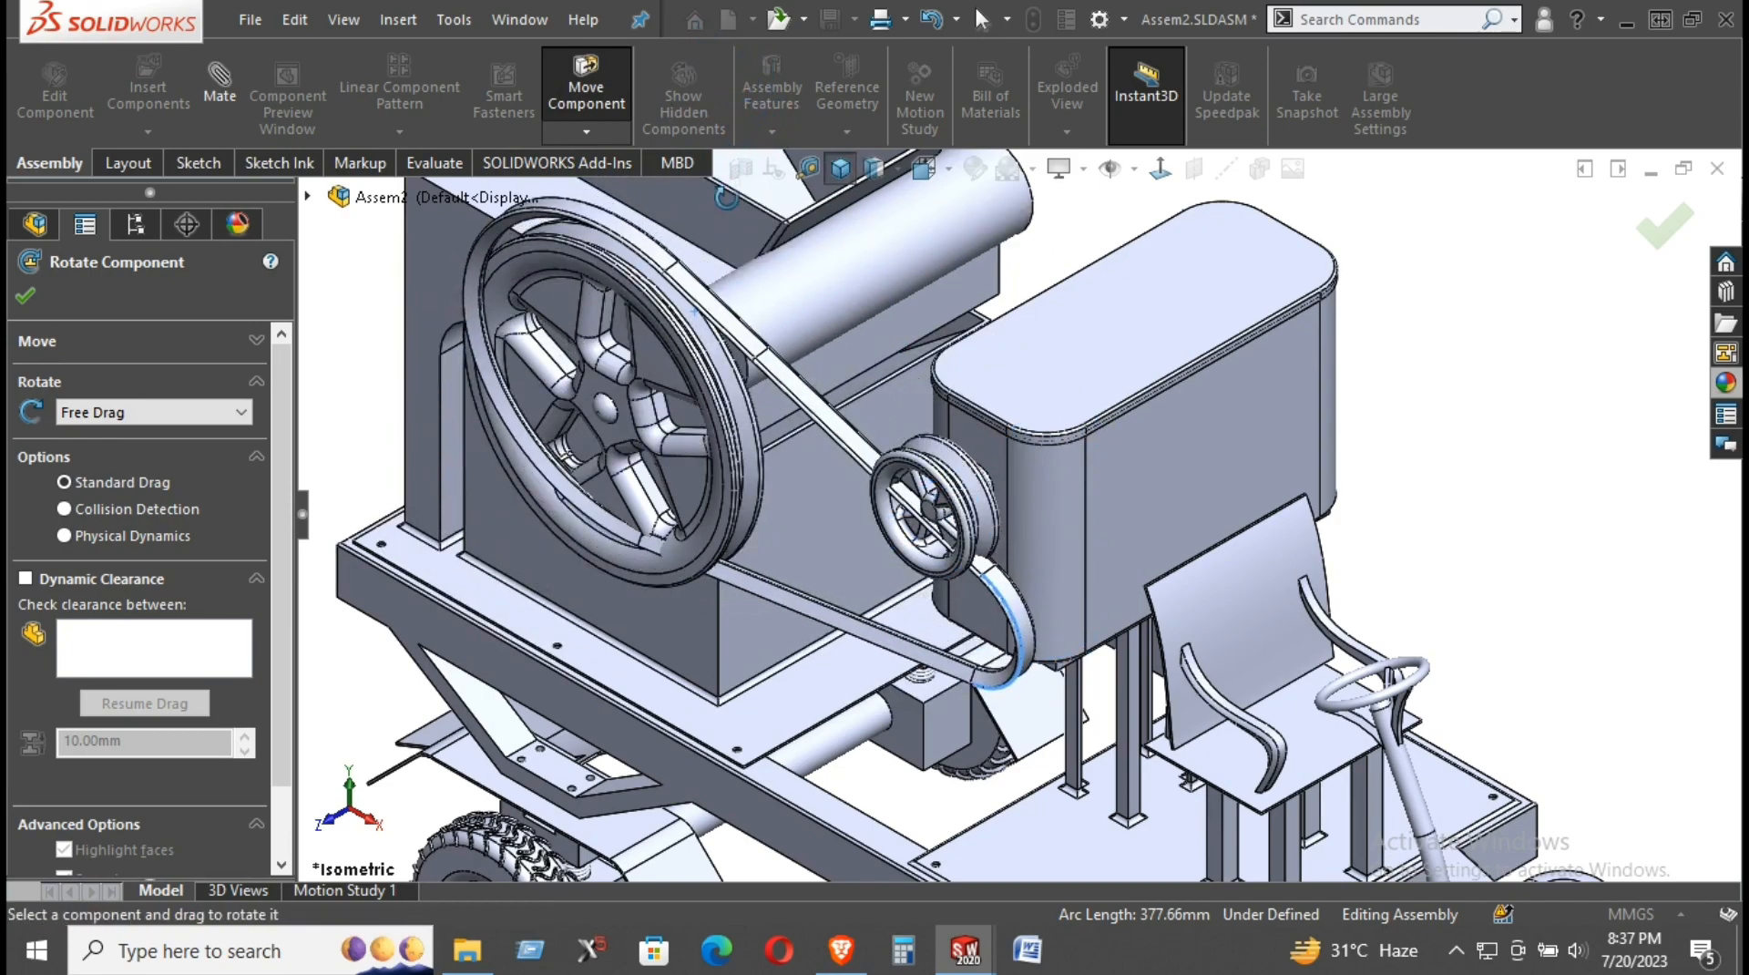
{"action": "left_click", "coordinate": [26, 294]}
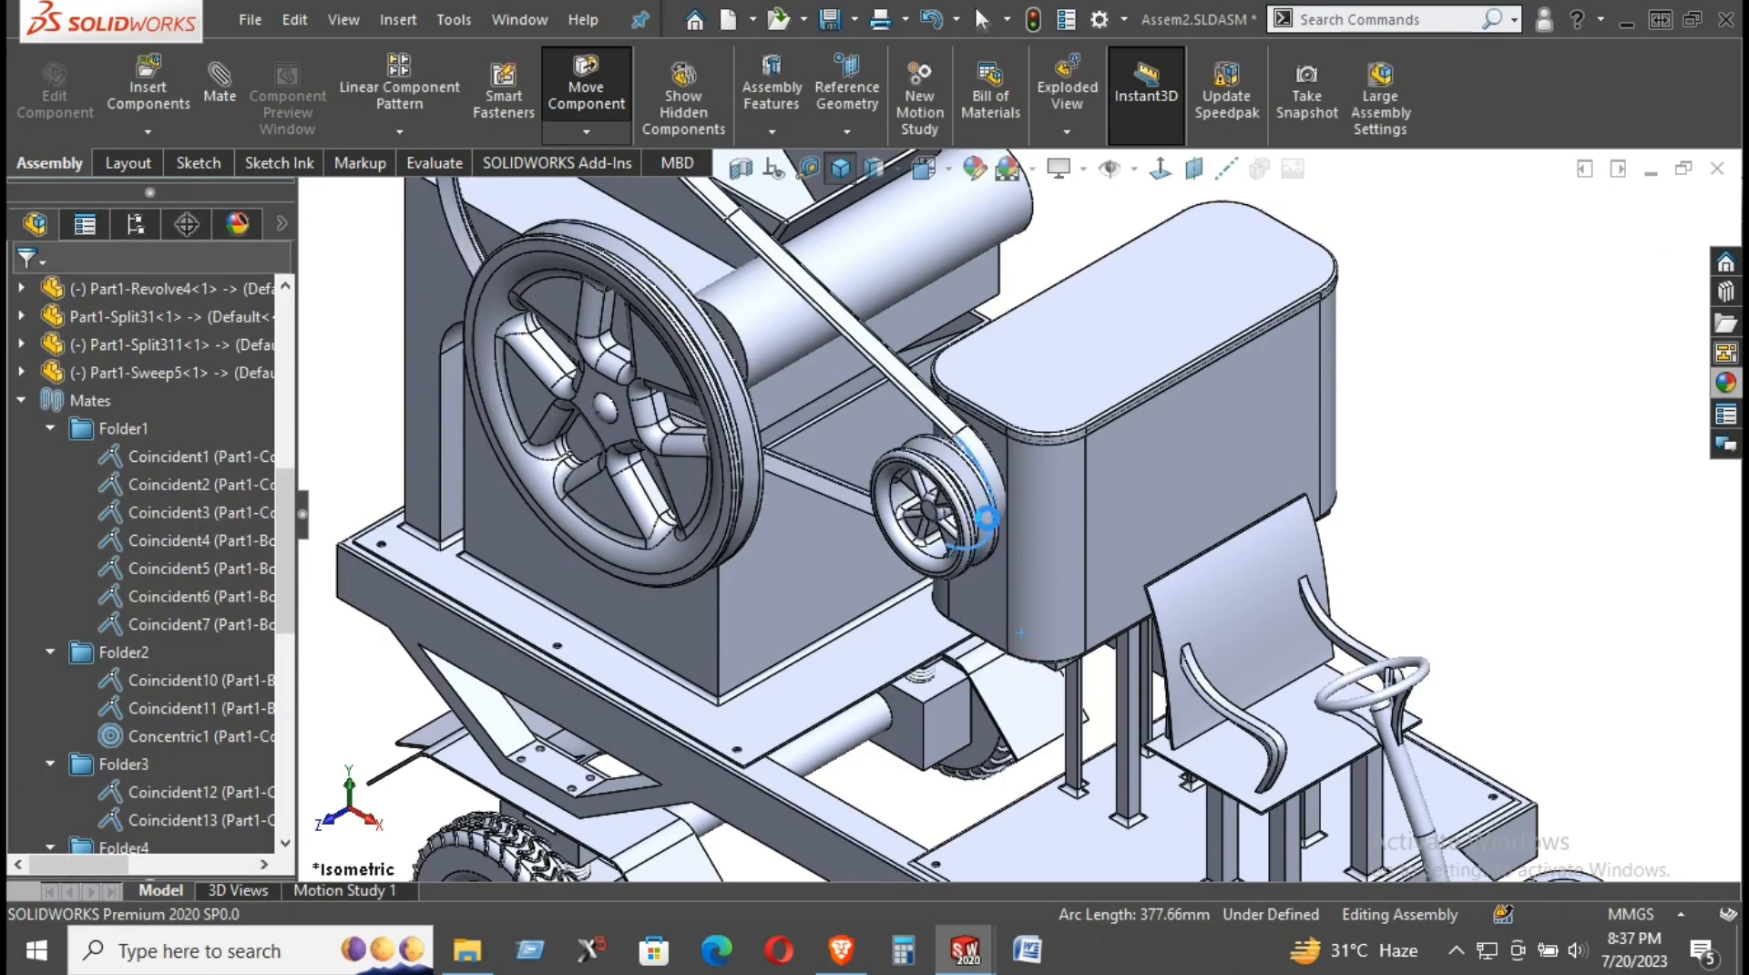
Step: Move the belt downward with free-drag Move Component, using the front view to fit its large loop around the large pulley's rim
{"action": "left_click", "coordinate": [589, 133]}
{"action": "left_click", "coordinate": [591, 161]}
{"action": "left_click_drag", "start_coordinate": [754, 255], "coordinate": [754, 366]}
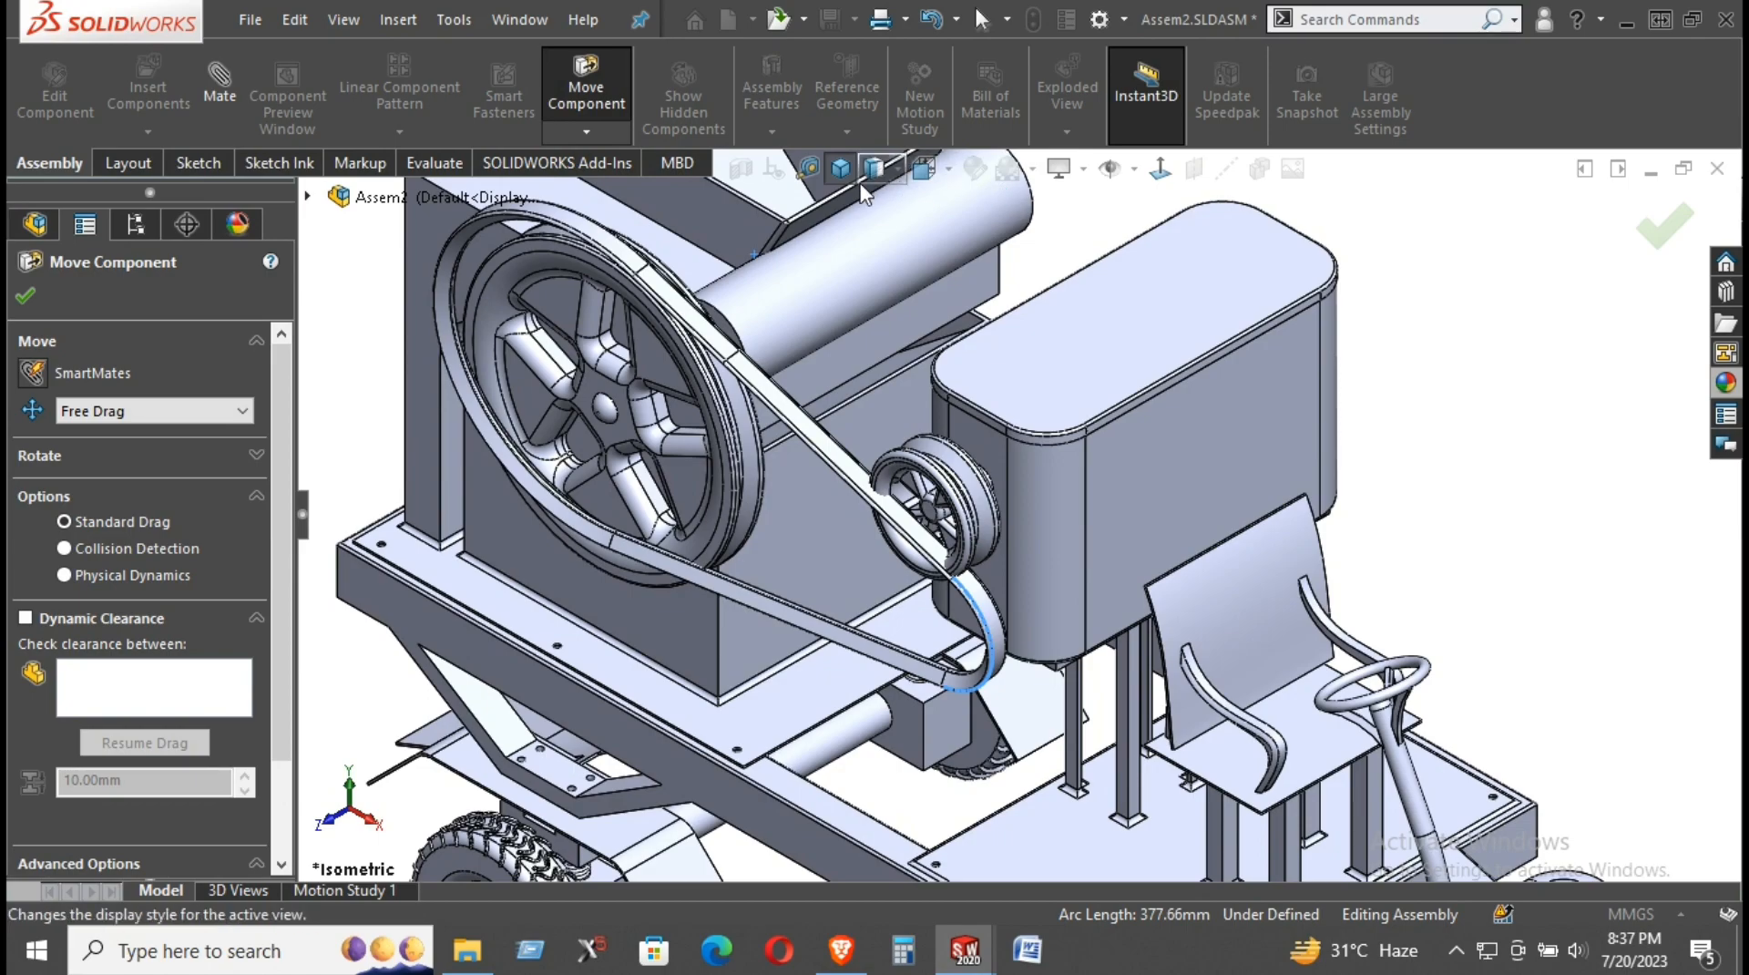
{"action": "left_click", "coordinate": [923, 169]}
{"action": "left_click", "coordinate": [963, 266]}
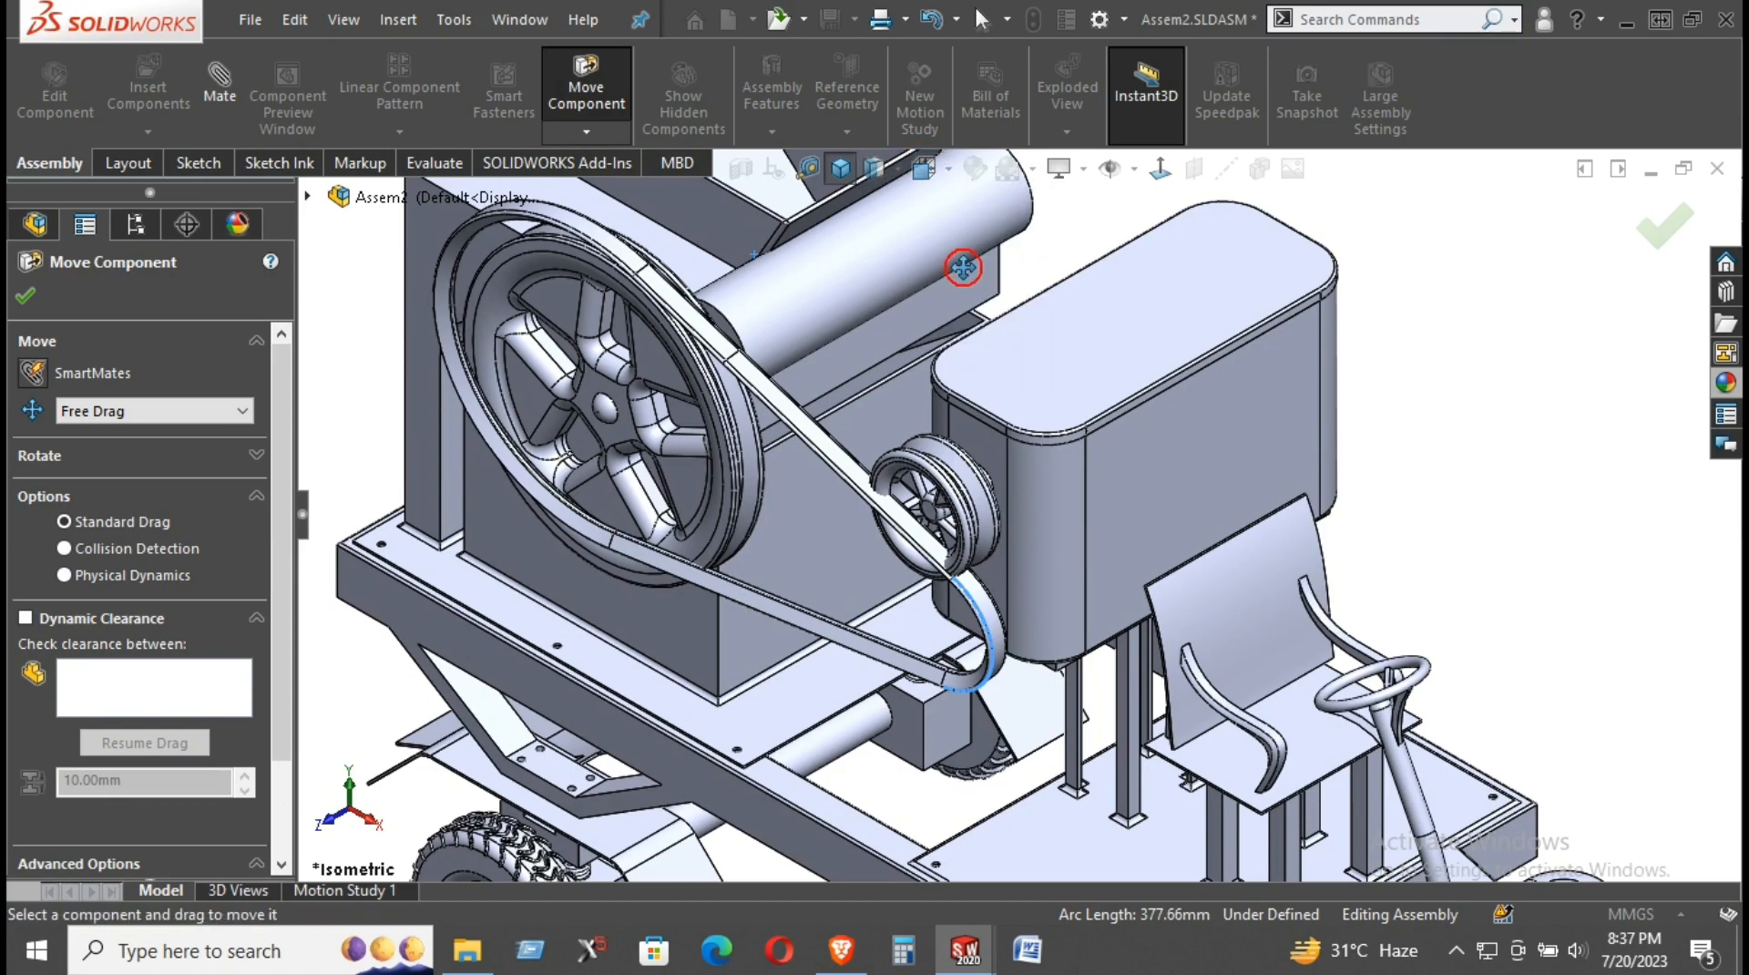
{"action": "scroll", "coordinate": [860, 209], "scroll_direction": "down", "scroll_amount": 4}
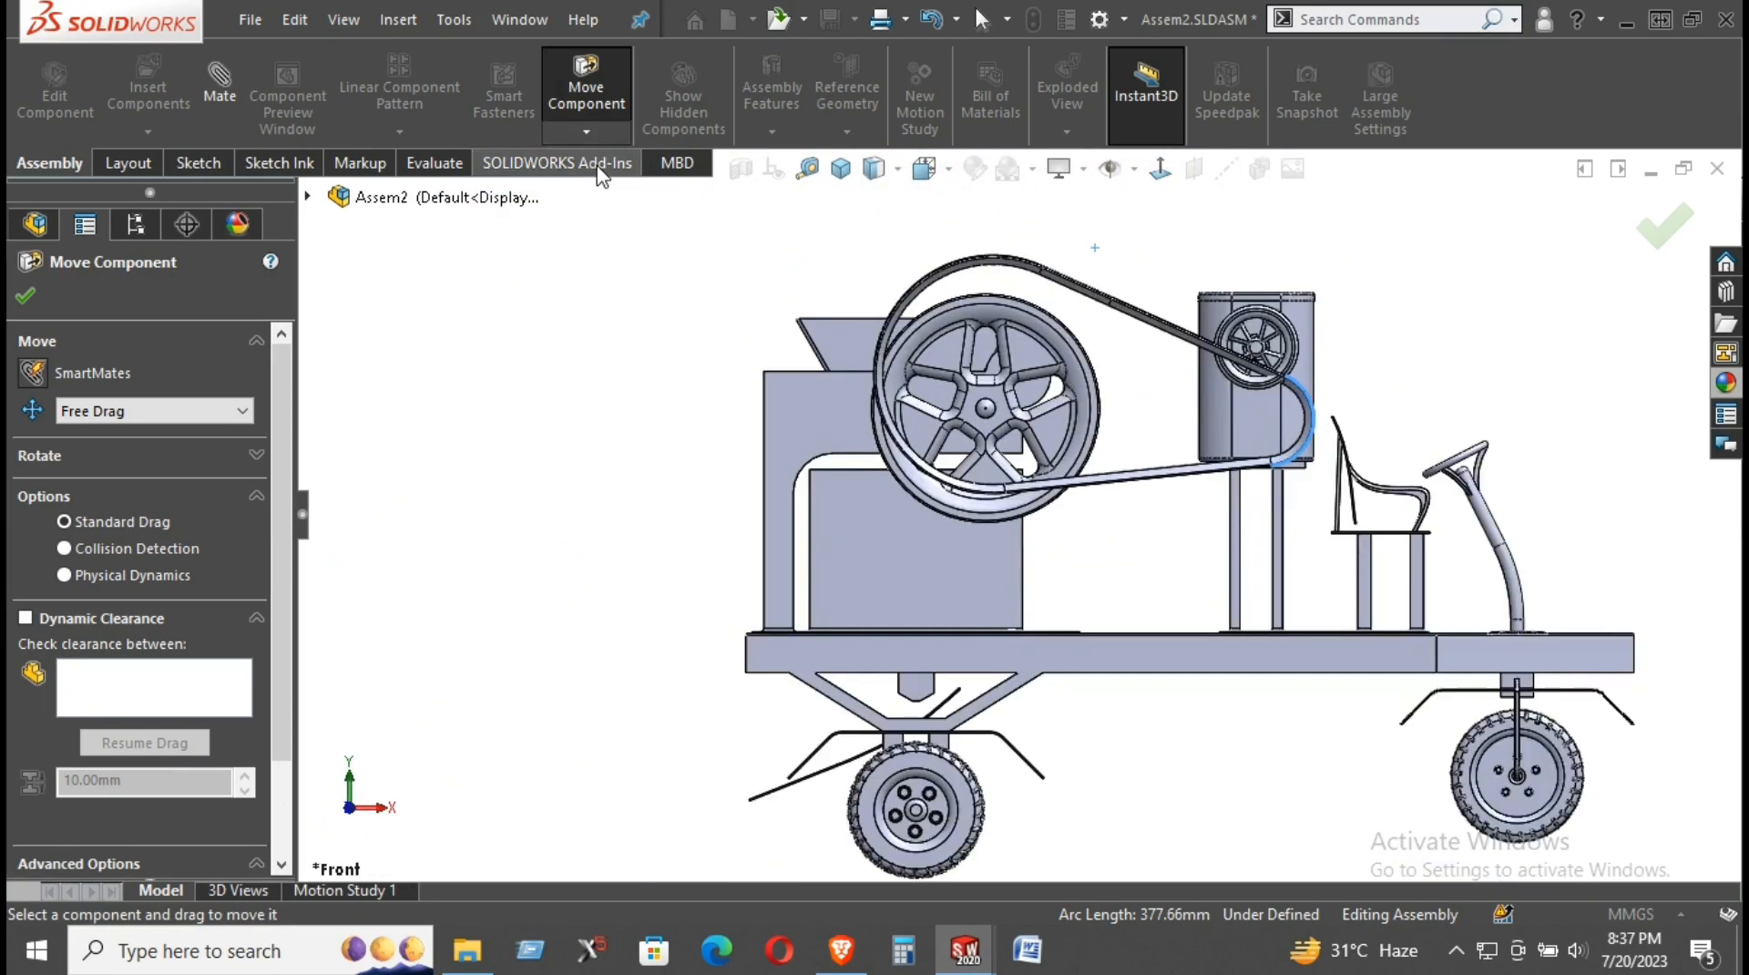
{"action": "left_click_drag", "start_coordinate": [977, 257], "coordinate": [973, 283]}
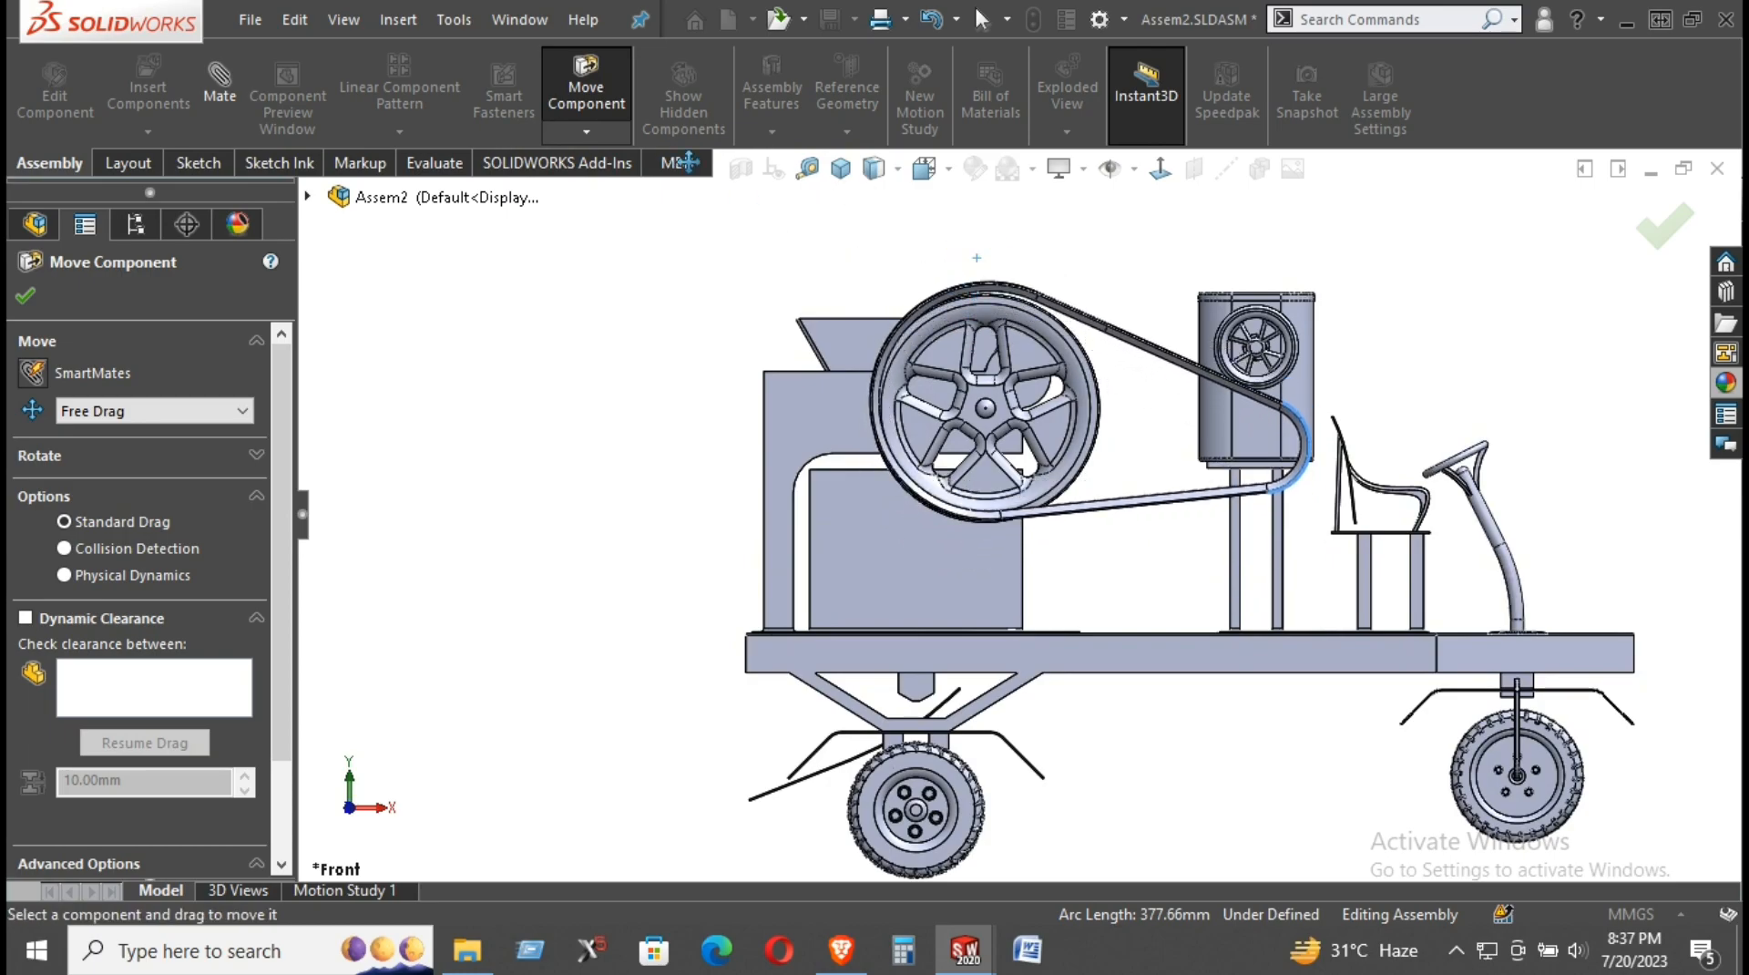
Step: Try to rotate the belt freely toward the small pulley in front view, and return the assembly to isometric view
{"action": "left_click", "coordinate": [598, 134]}
{"action": "left_click", "coordinate": [624, 186]}
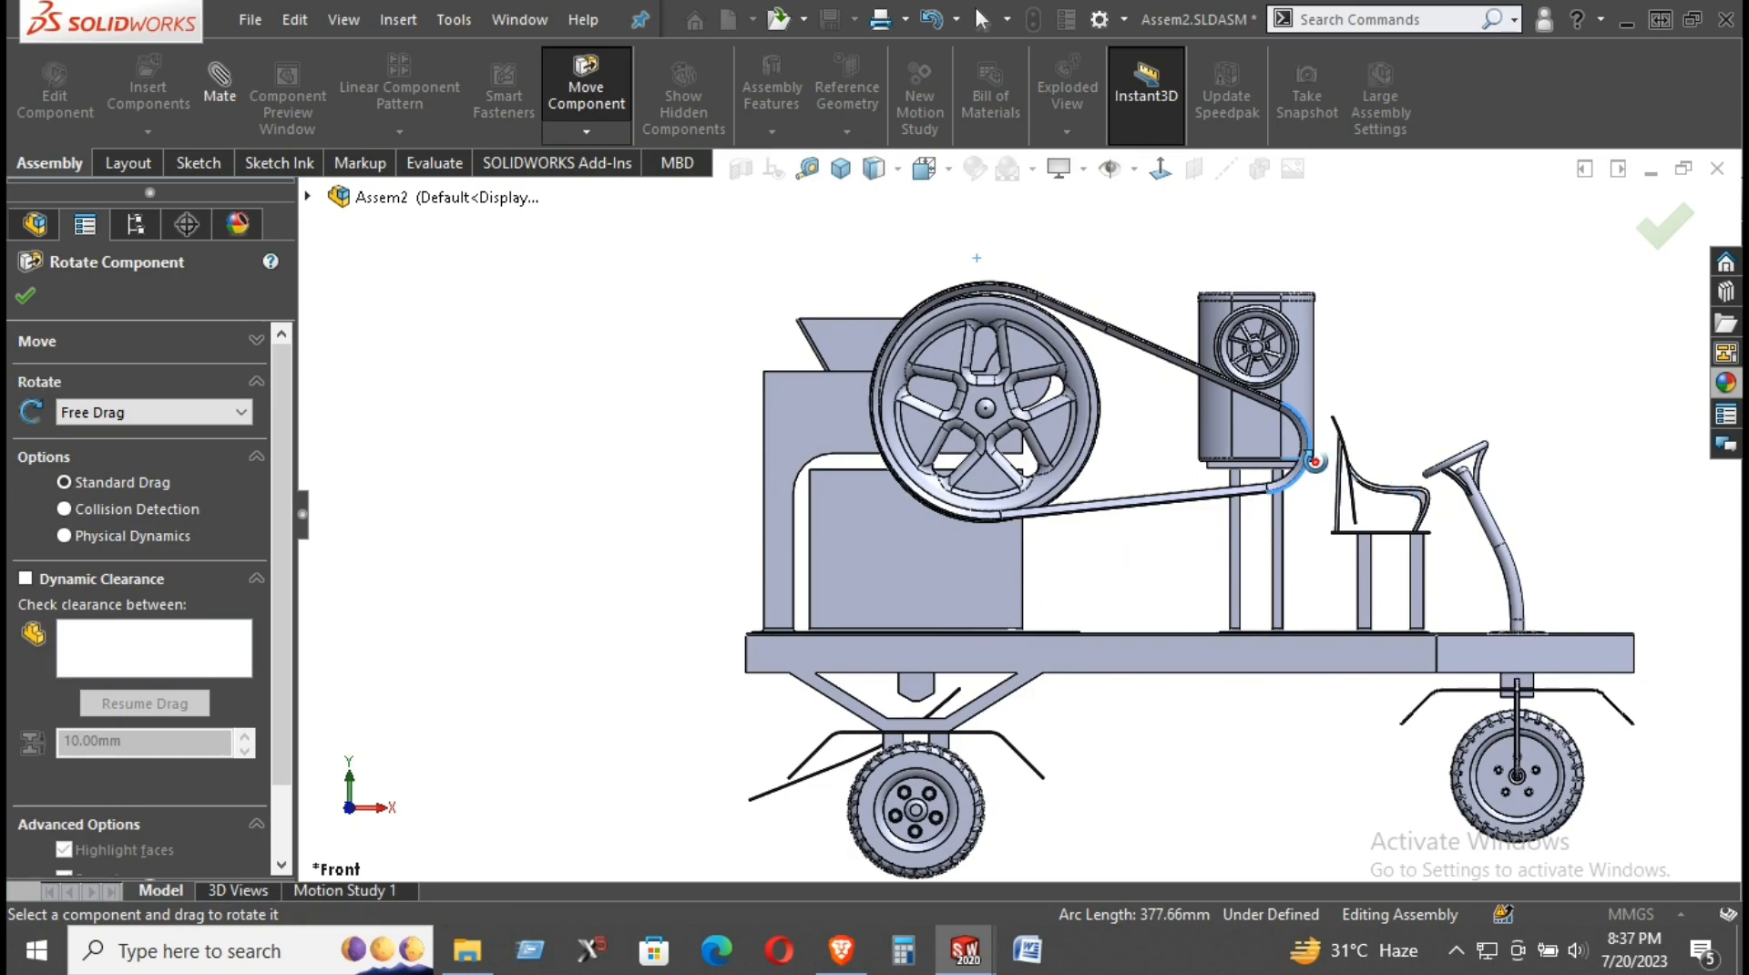
{"action": "left_click", "coordinate": [1194, 371]}
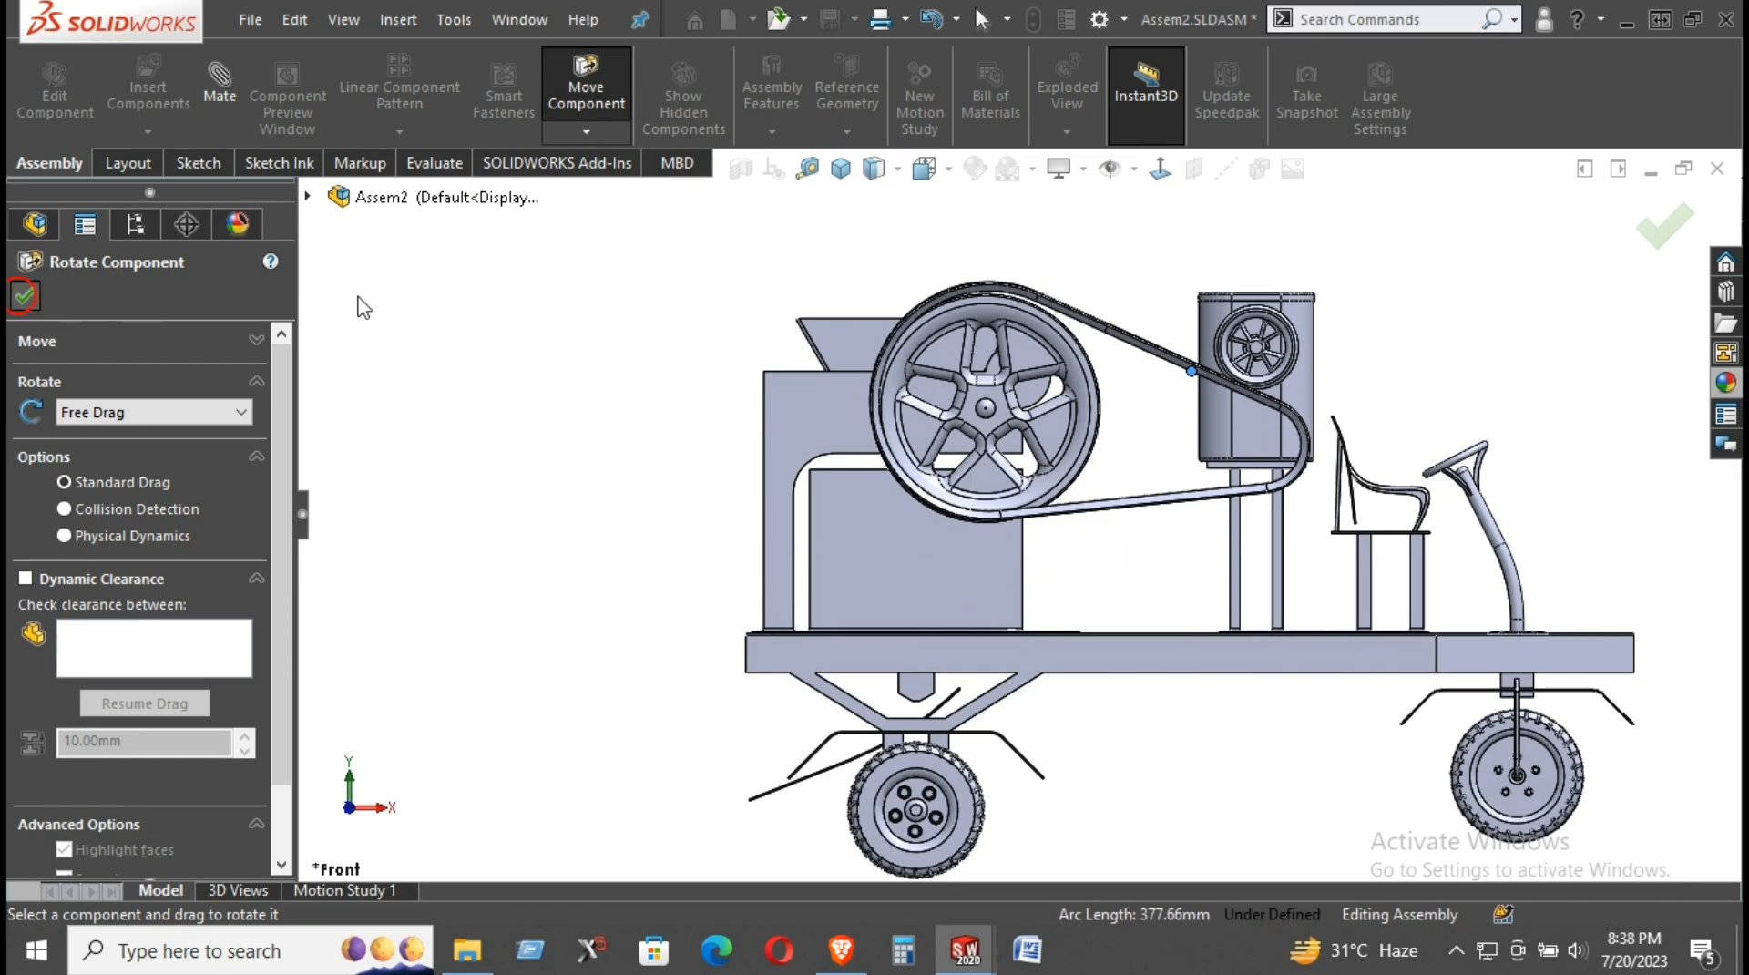
{"action": "left_click", "coordinate": [848, 176]}
{"action": "scroll", "coordinate": [1041, 429], "scroll_direction": "down", "scroll_amount": 10}
{"action": "left_click_drag", "start_coordinate": [1048, 460], "coordinate": [1039, 356]}
{"action": "left_click", "coordinate": [1564, 324]}
Step: Rebuild and save Assem2, and close both the assembly and the Part1 document
{"action": "left_click", "coordinate": [831, 20]}
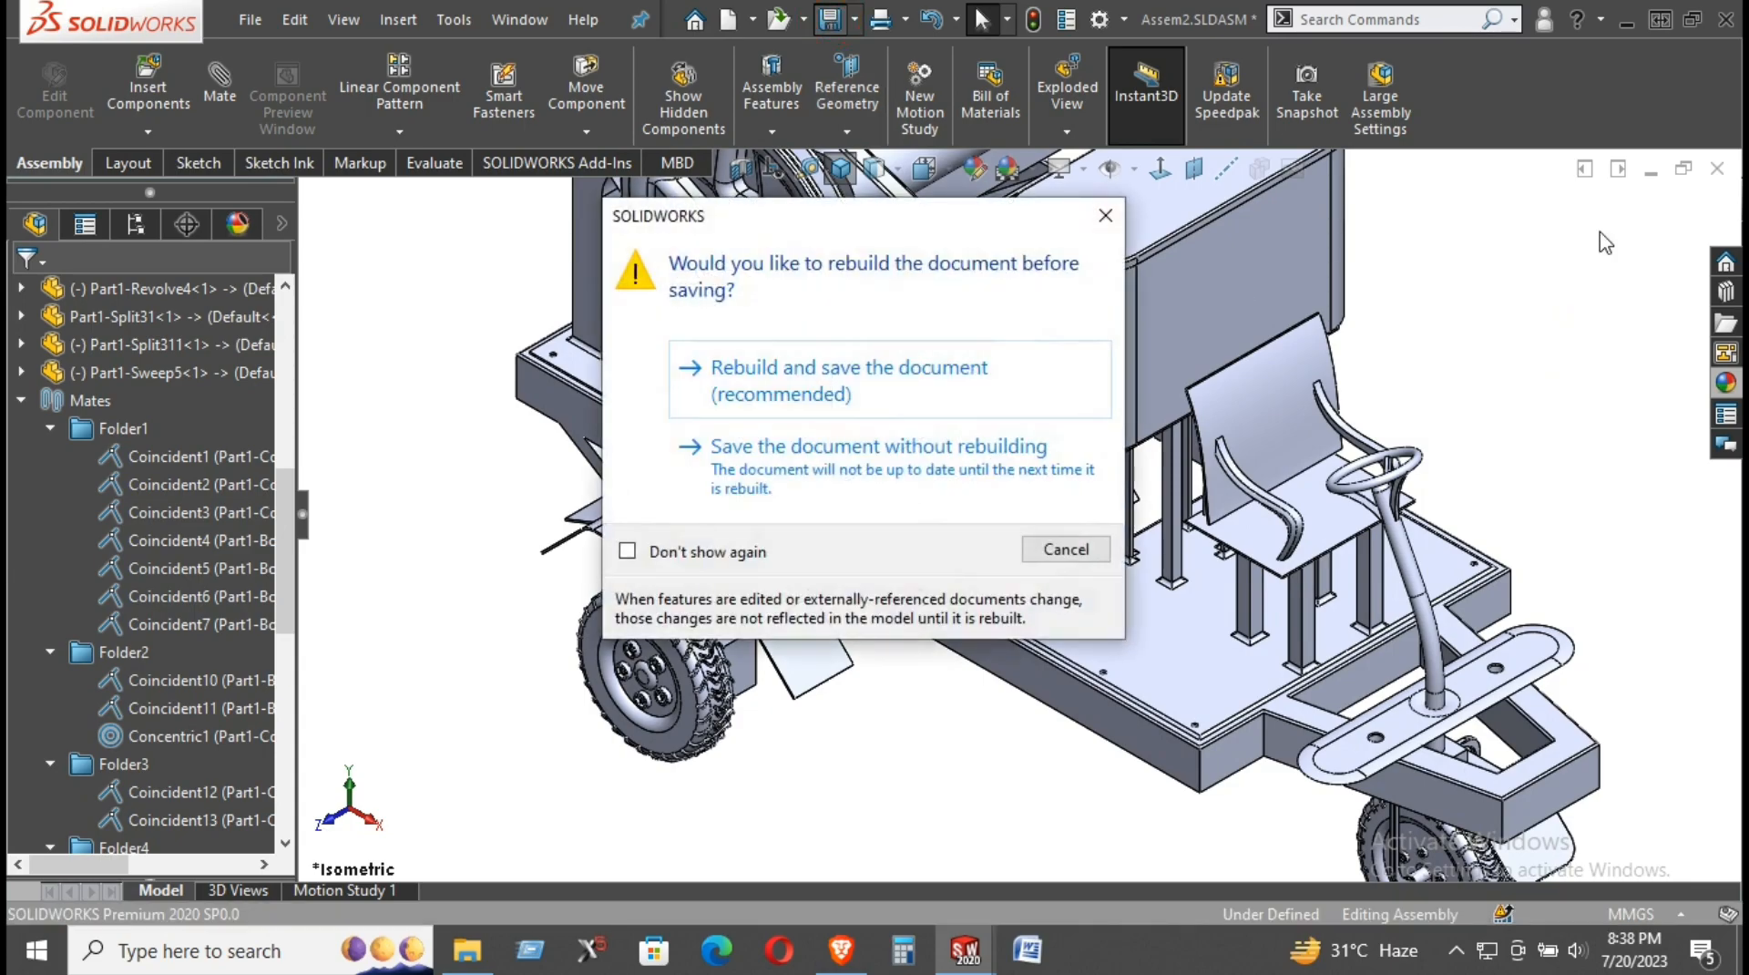
{"action": "left_click", "coordinate": [816, 398]}
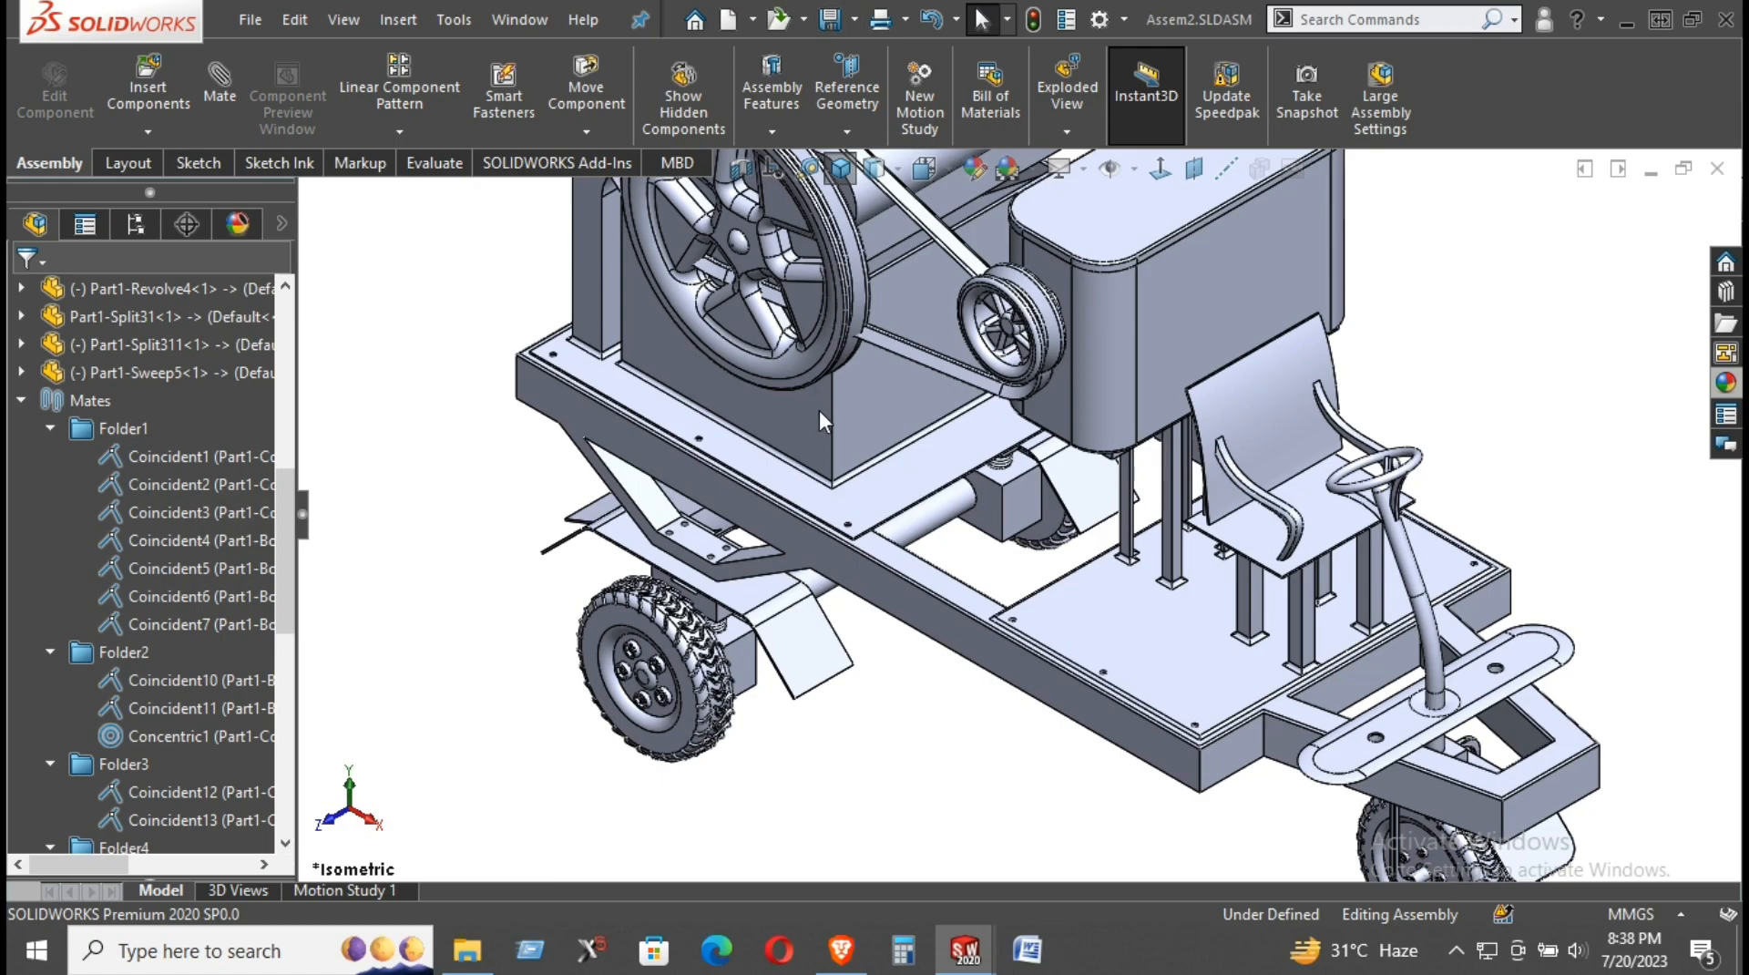
{"action": "left_click", "coordinate": [1721, 169]}
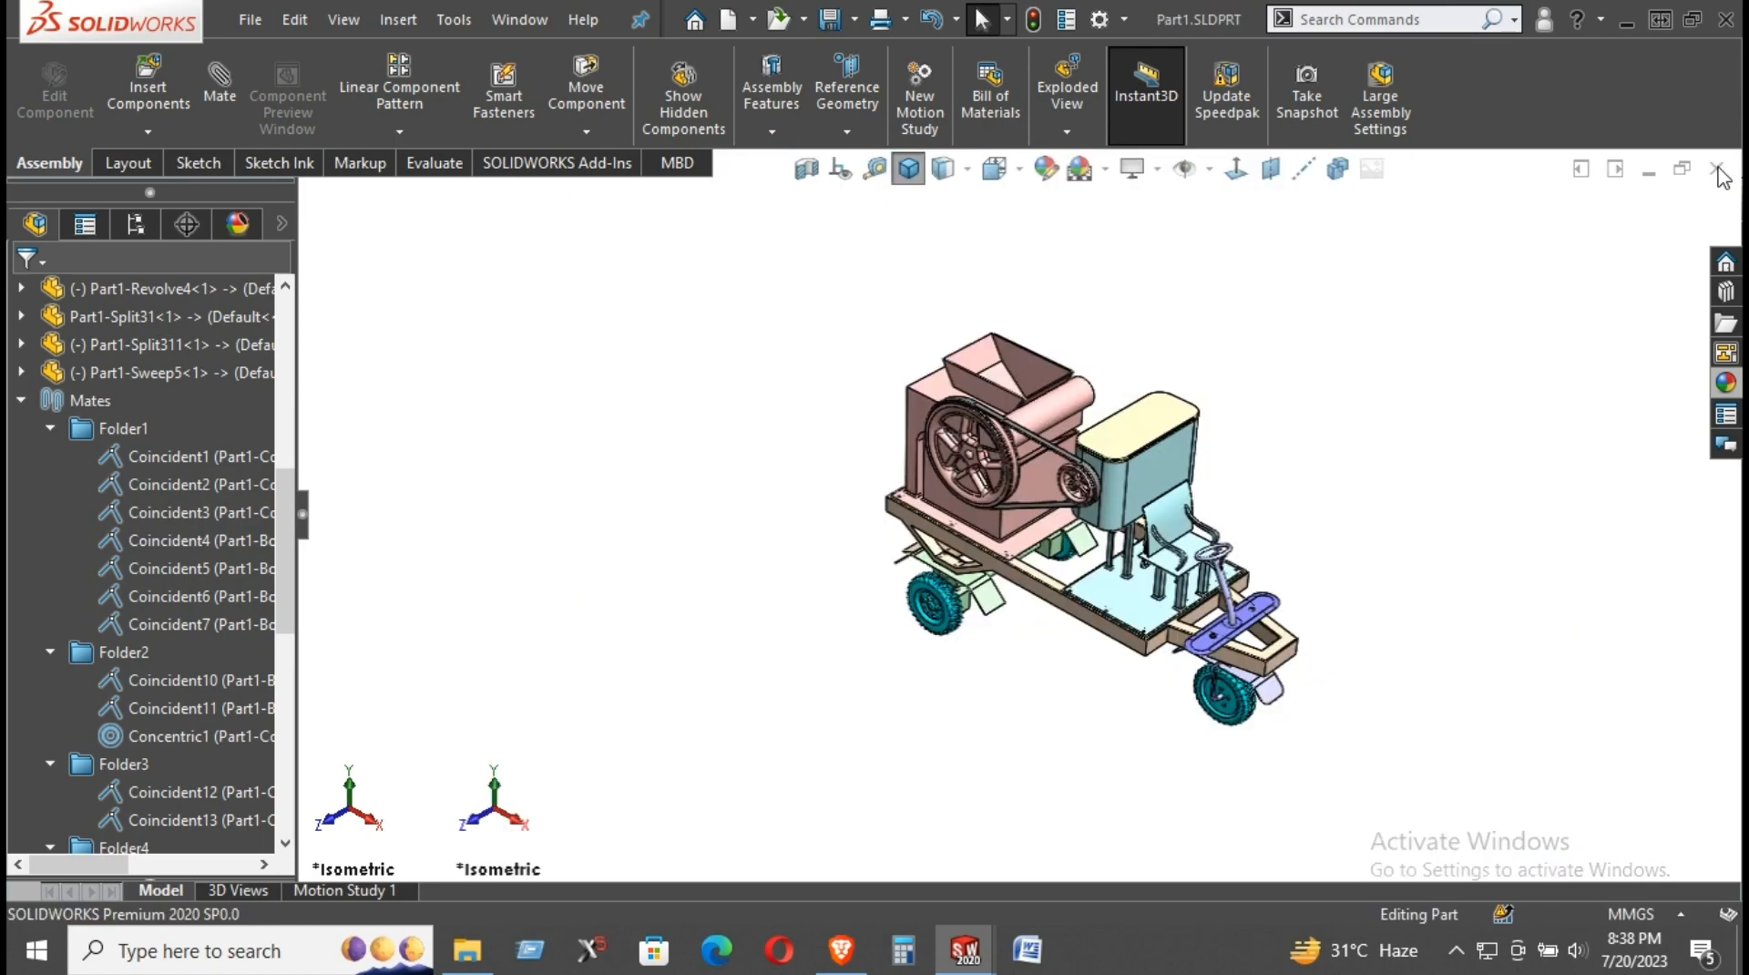
{"action": "left_click", "coordinate": [1721, 172]}
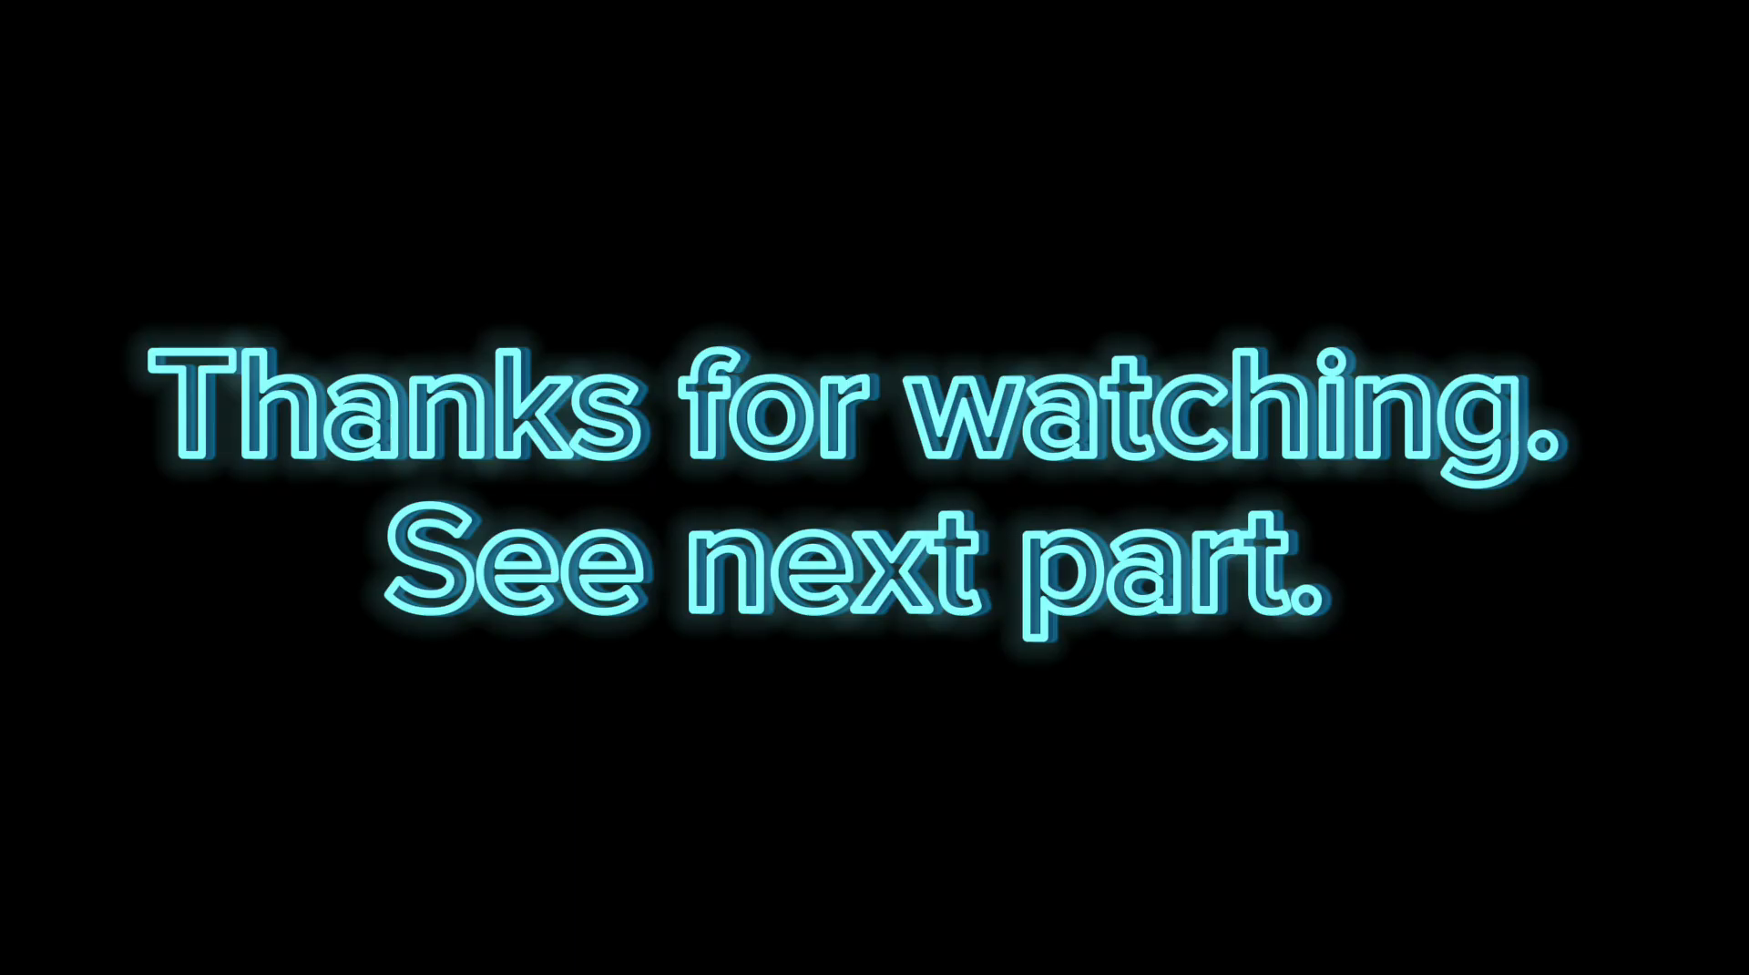